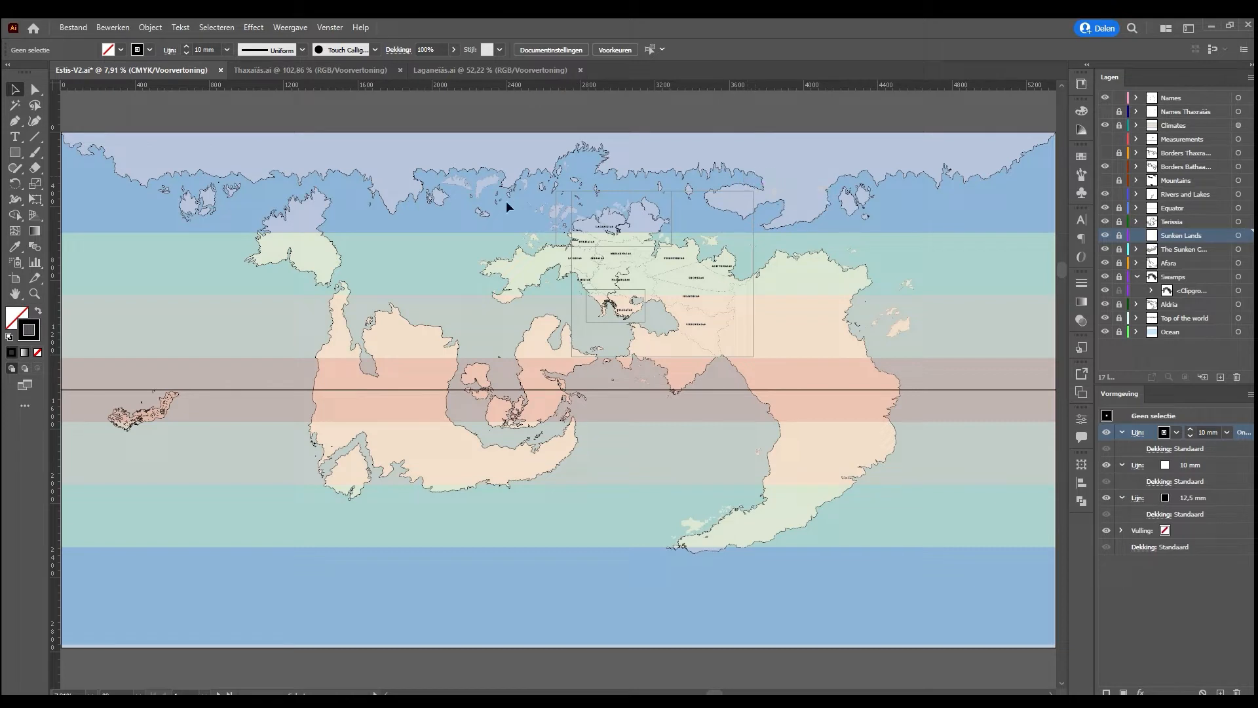
Make the Measurements layer visible over the continent holding the named regions
click(689, 211)
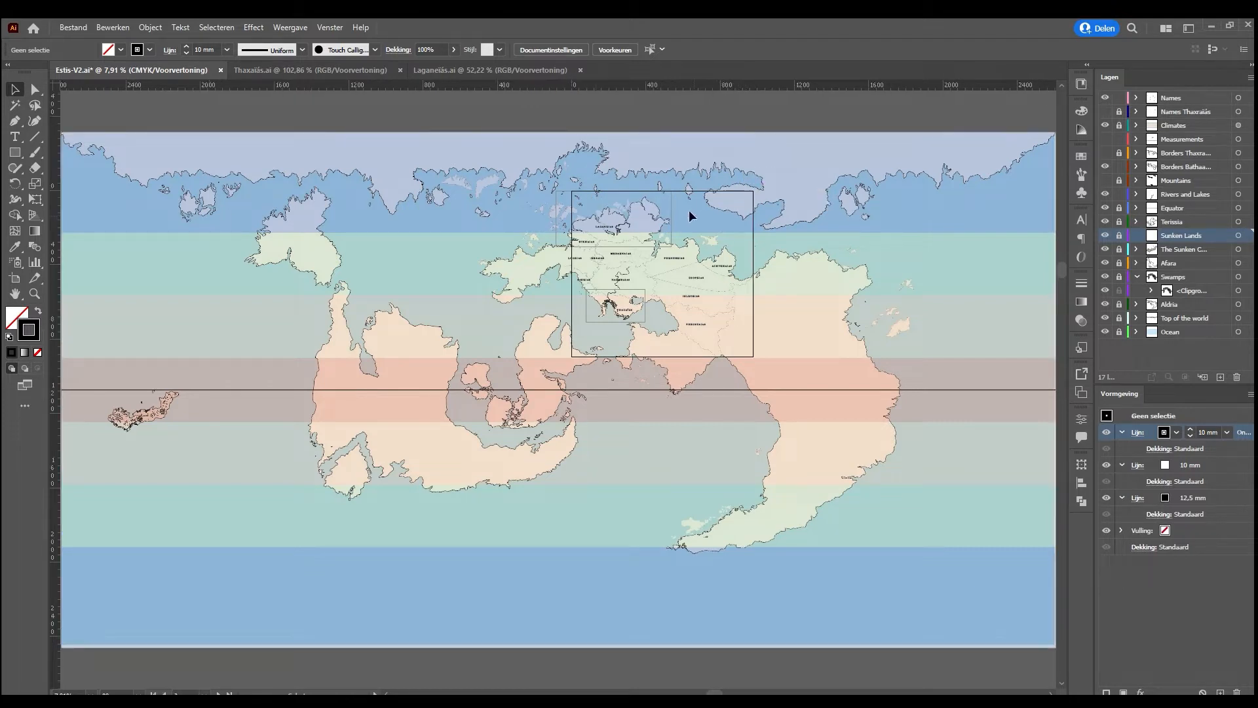
key(ctrl+0)
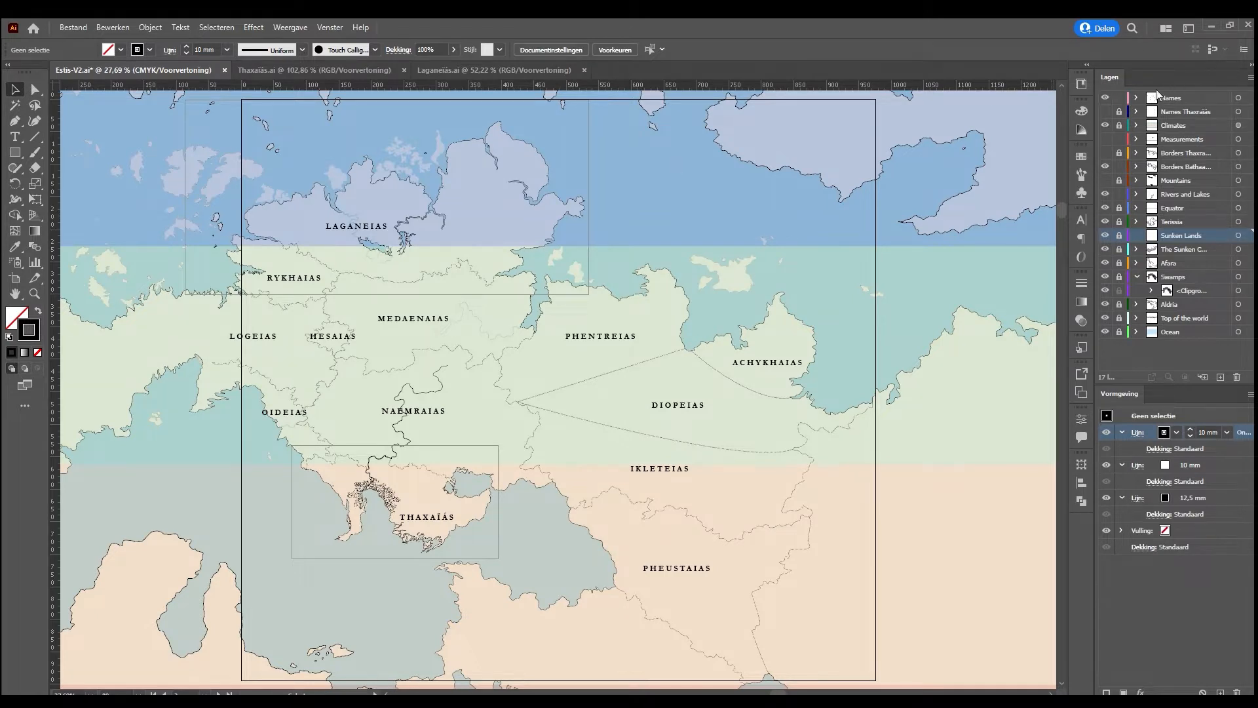
click(1174, 207)
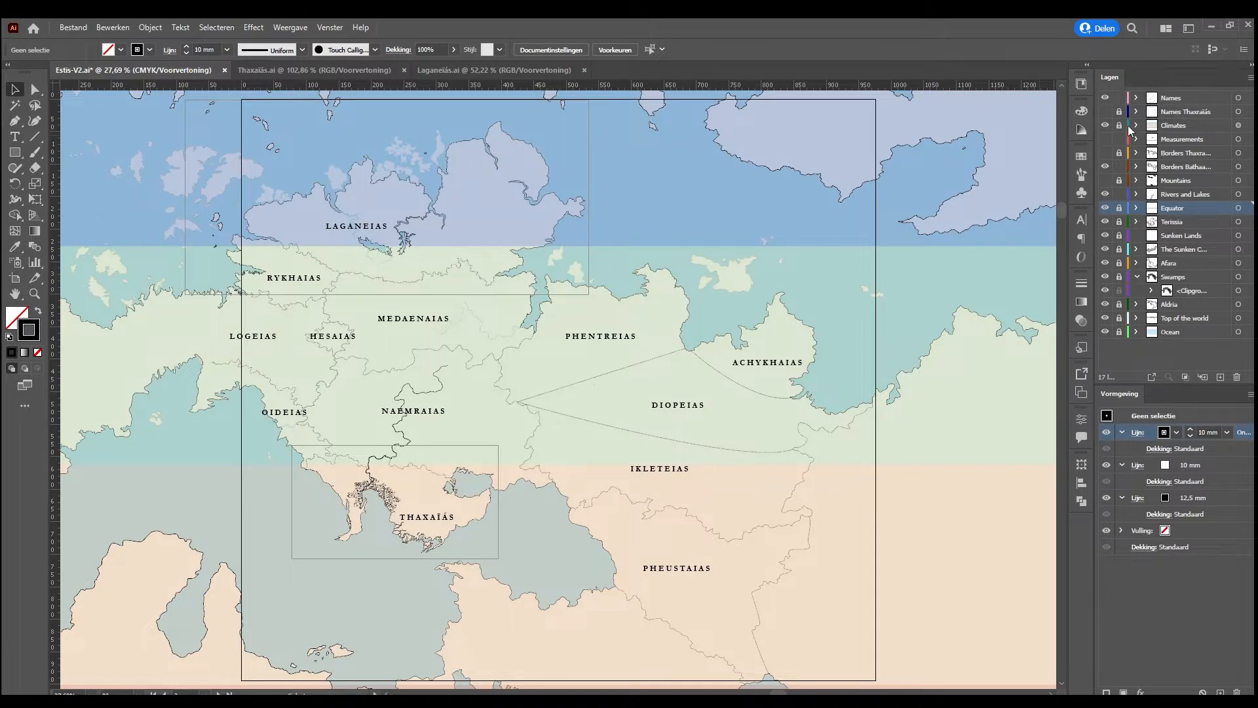
click(1164, 194)
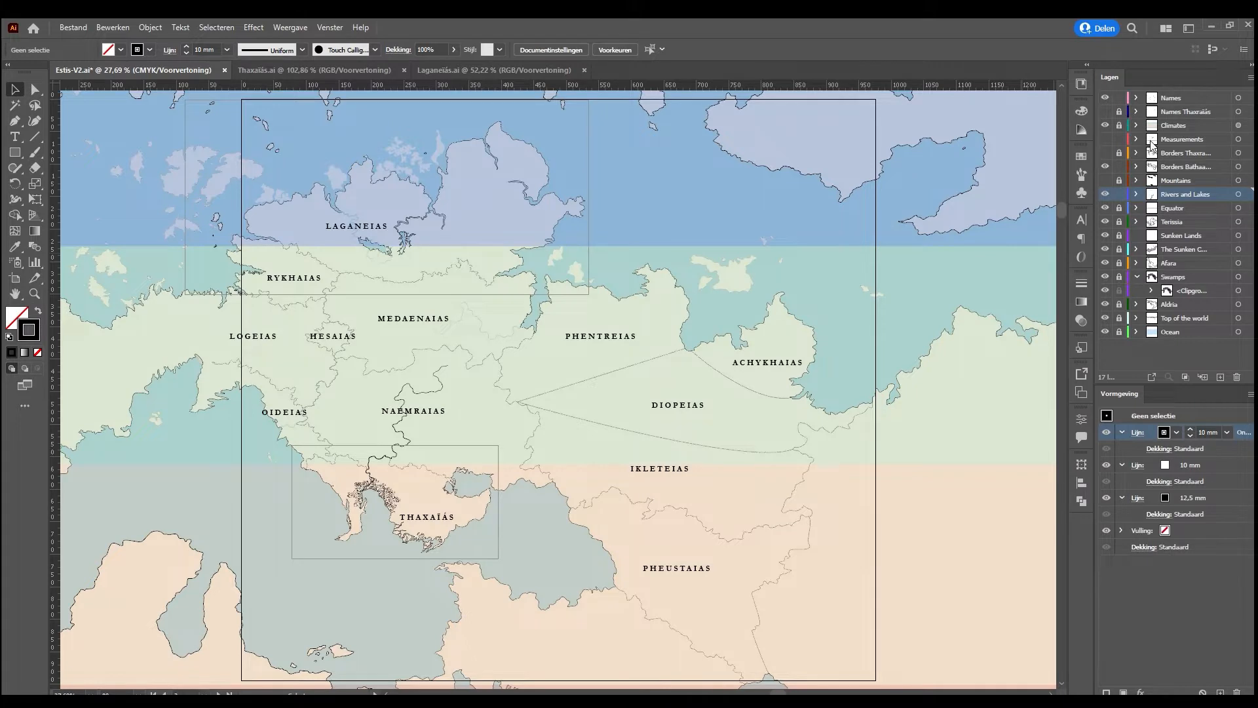
click(1105, 139)
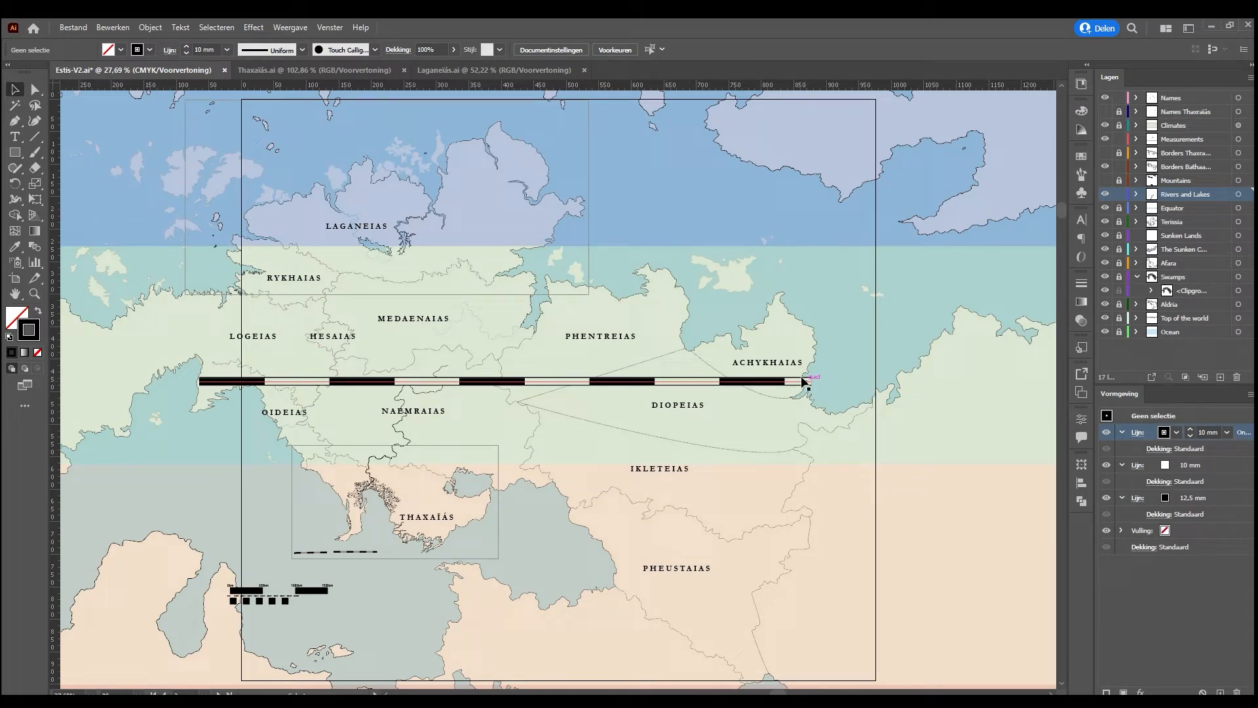
Shorten the long black-and-white scale bar from its eastern end to about 650 mm
click(807, 380)
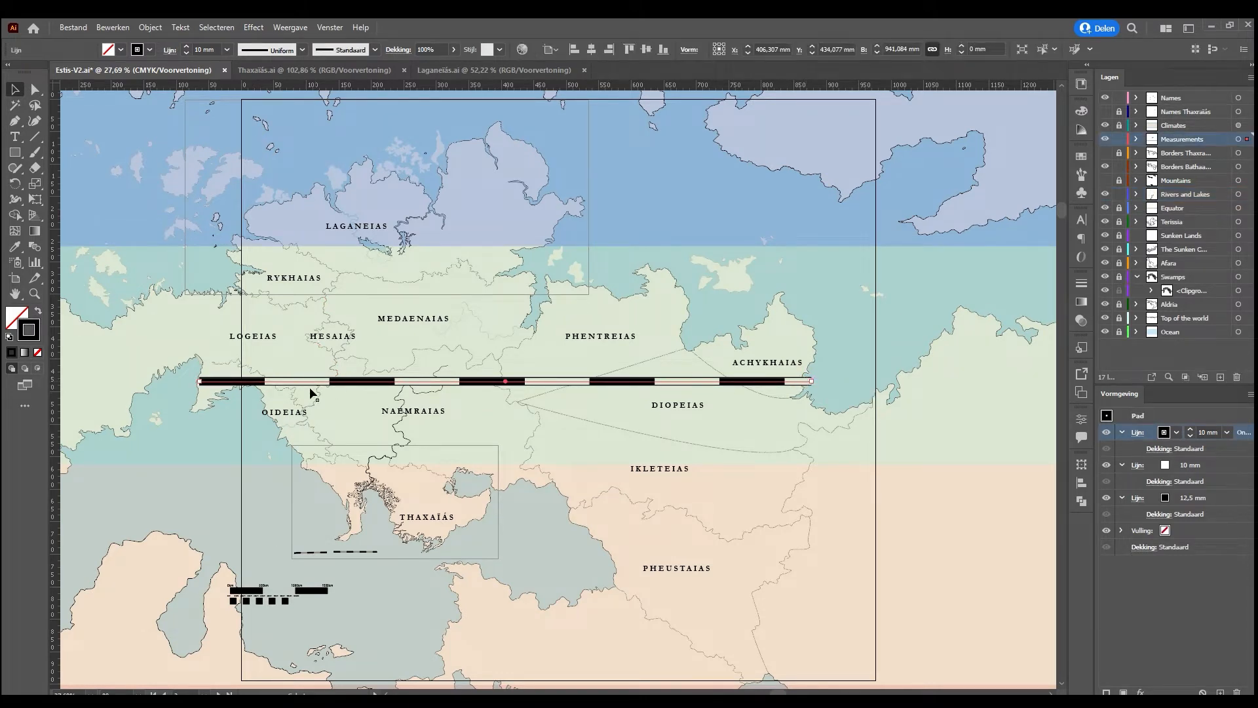
drag(259, 600, 261, 594)
click(907, 51)
drag(809, 381, 621, 388)
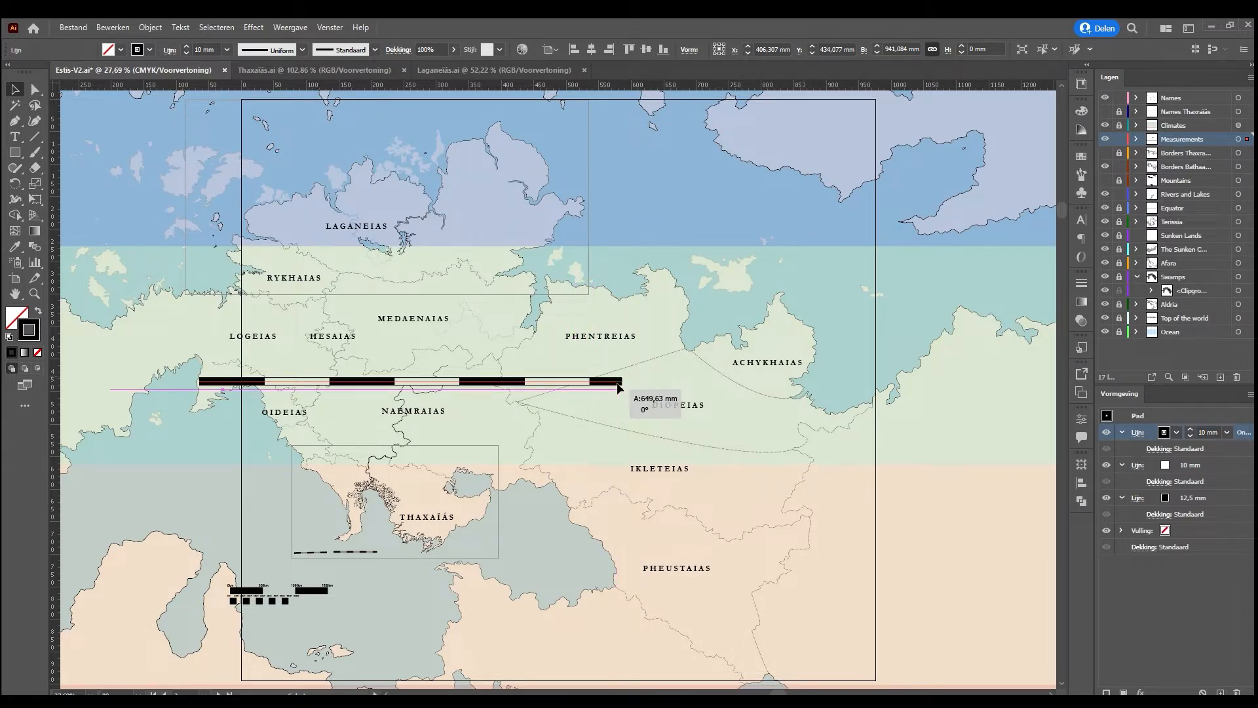
drag(621, 388, 620, 388)
click(808, 467)
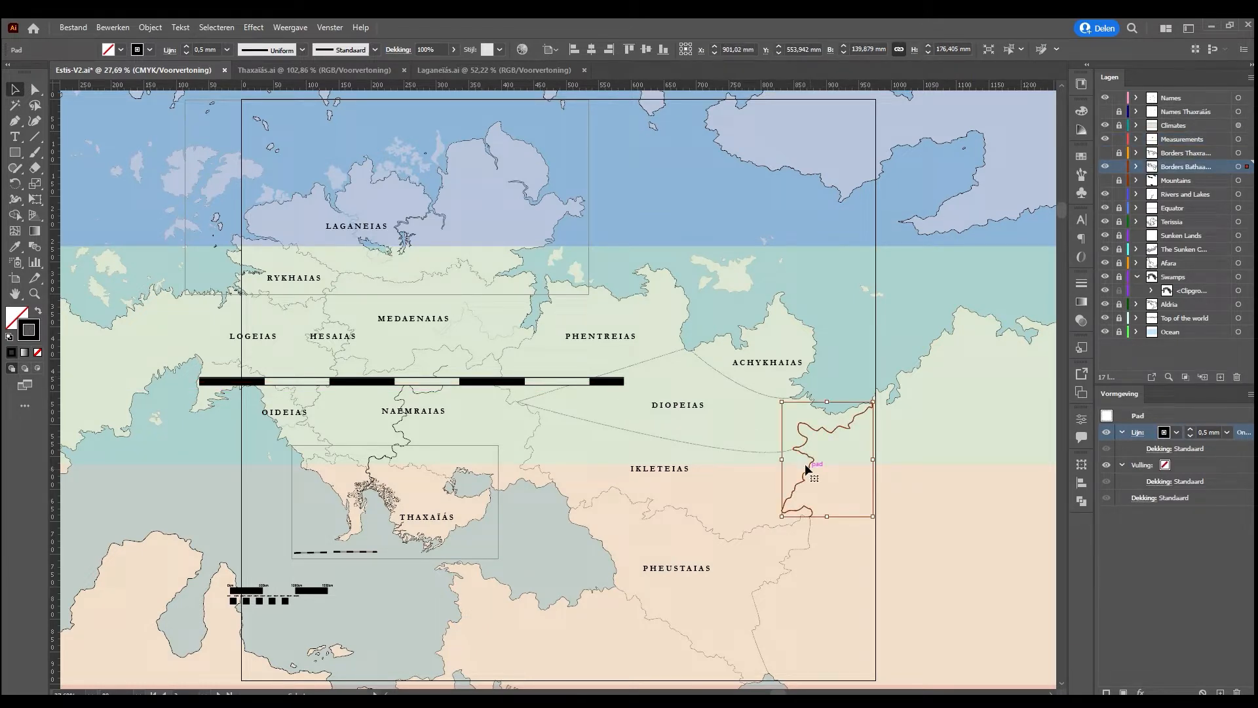
click(629, 432)
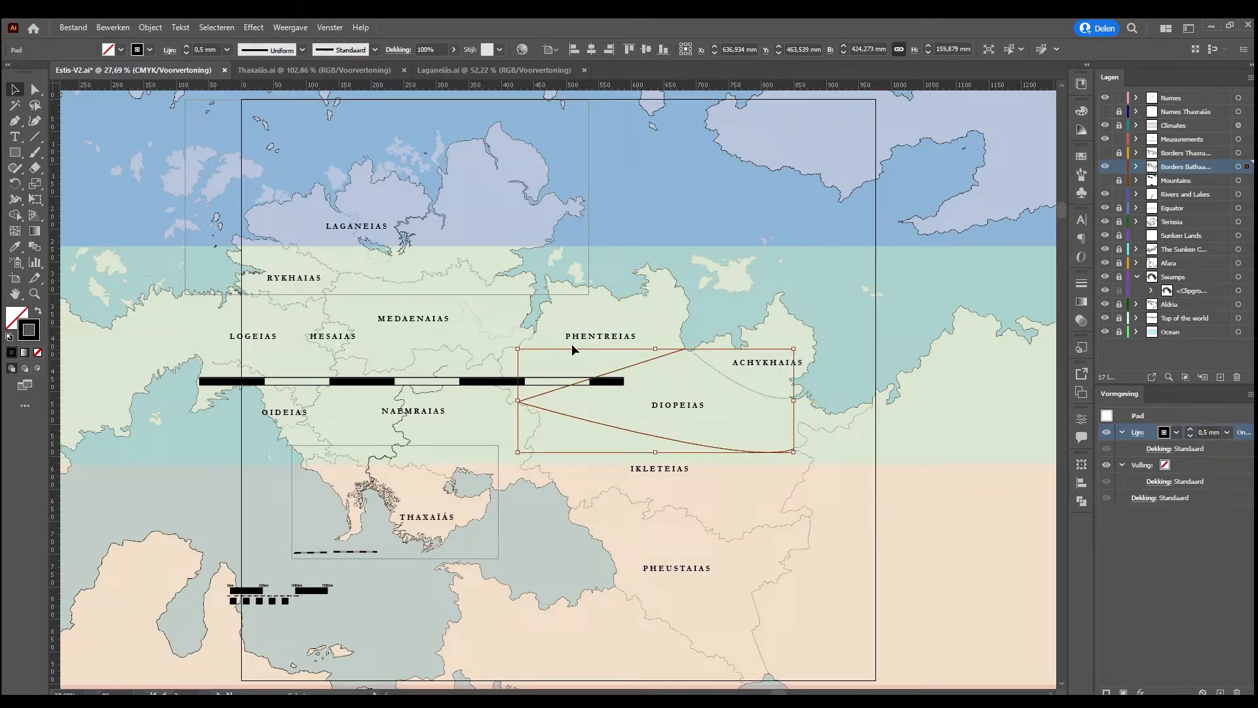
click(338, 224)
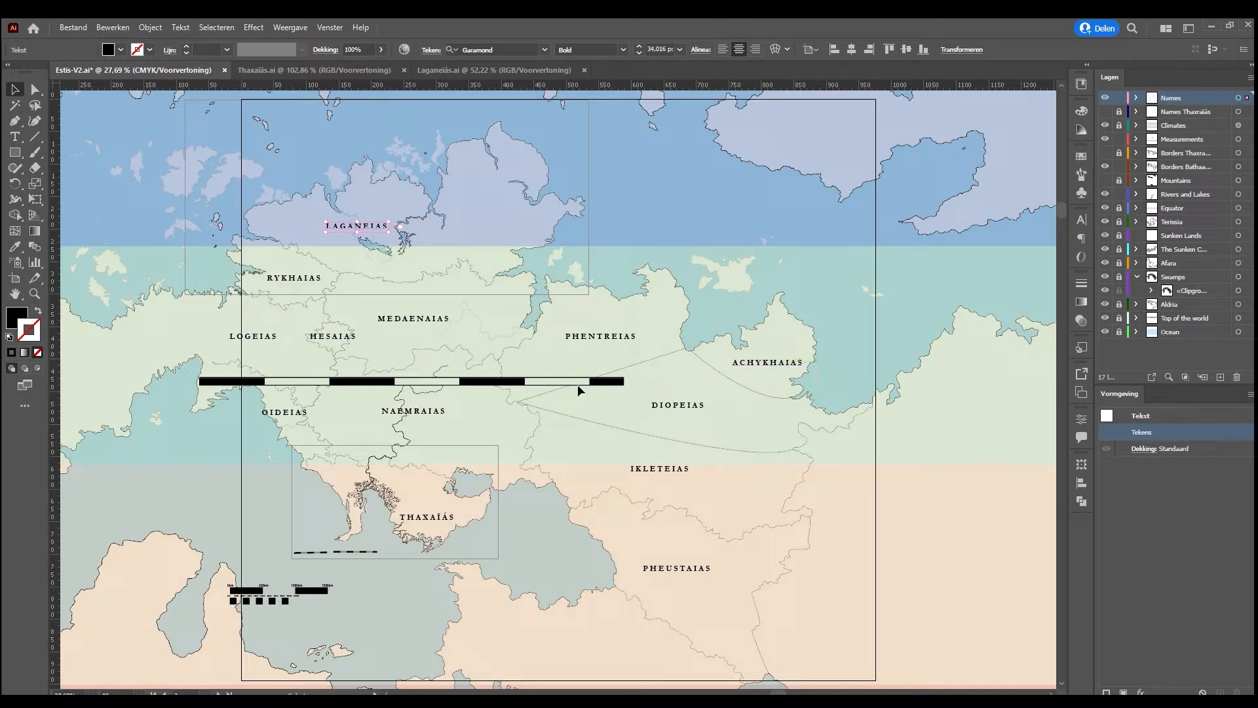
Move the winding border east of Ikleteias west across Diopeias, and delete the curved border below Achykhaias
click(802, 469)
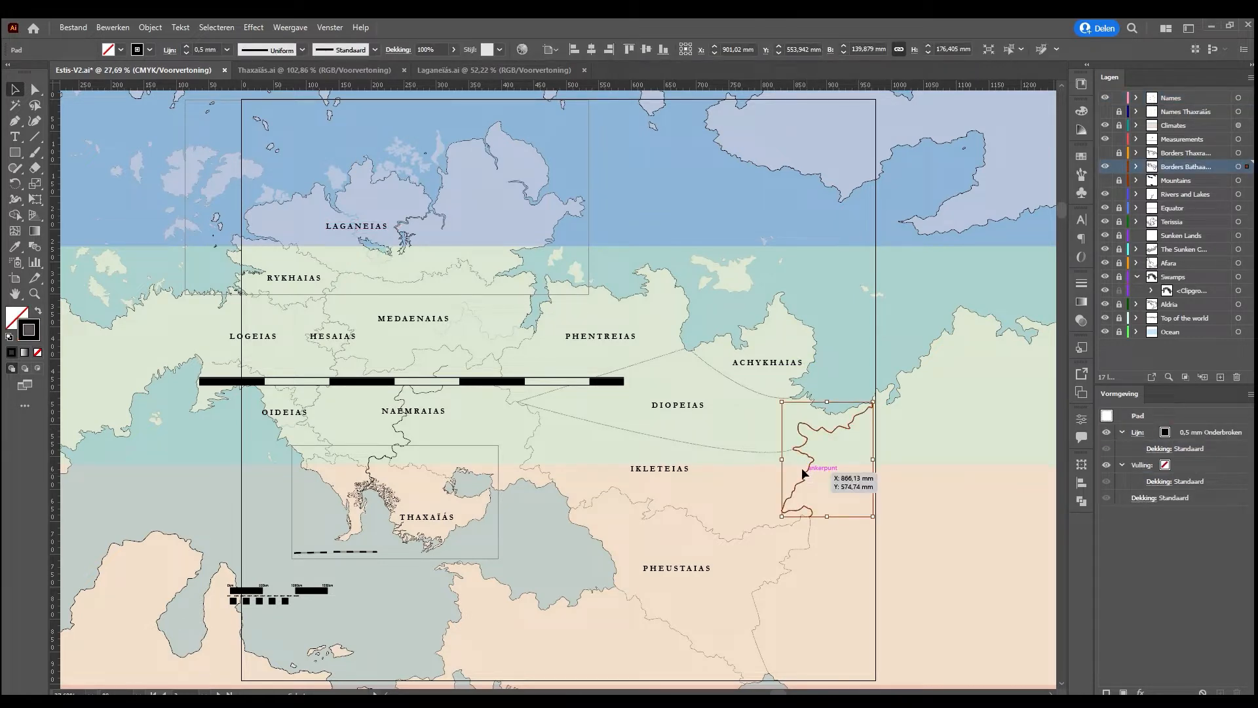
drag(804, 472, 663, 415)
click(760, 392)
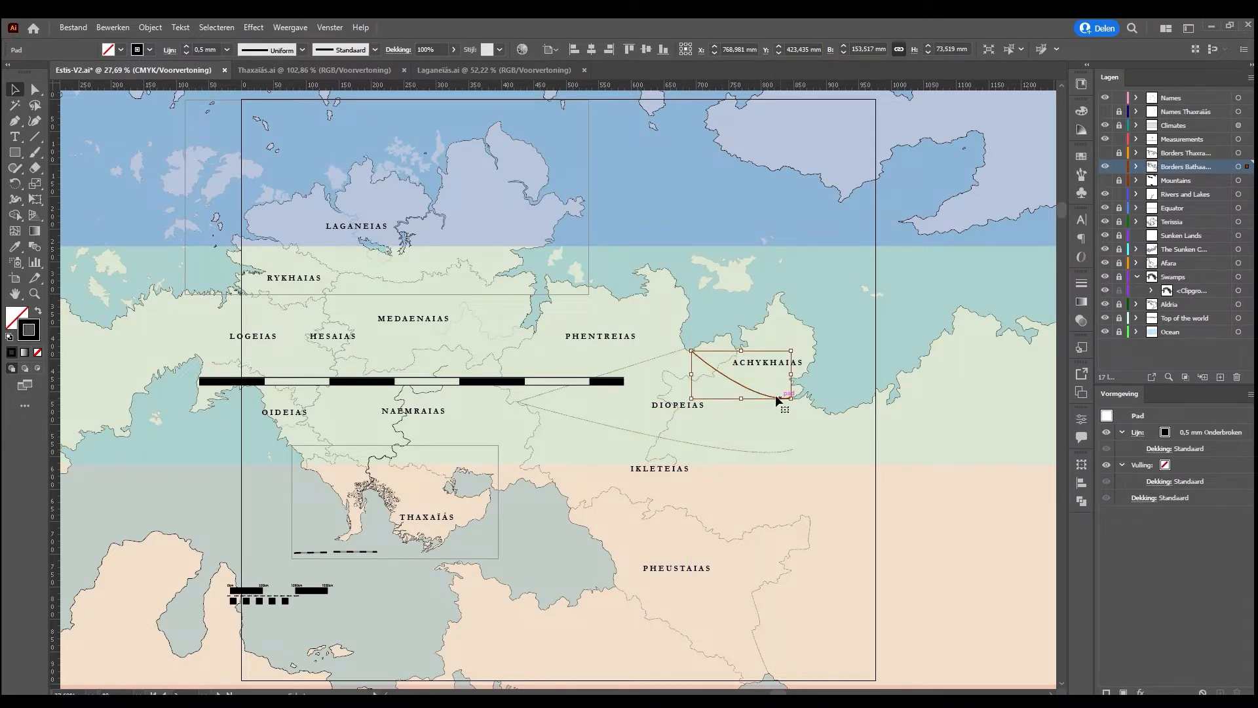
click(776, 395)
Pull the eastern end anchor of Diopeias' lower smooth border back to meet the relocated winding border
click(715, 444)
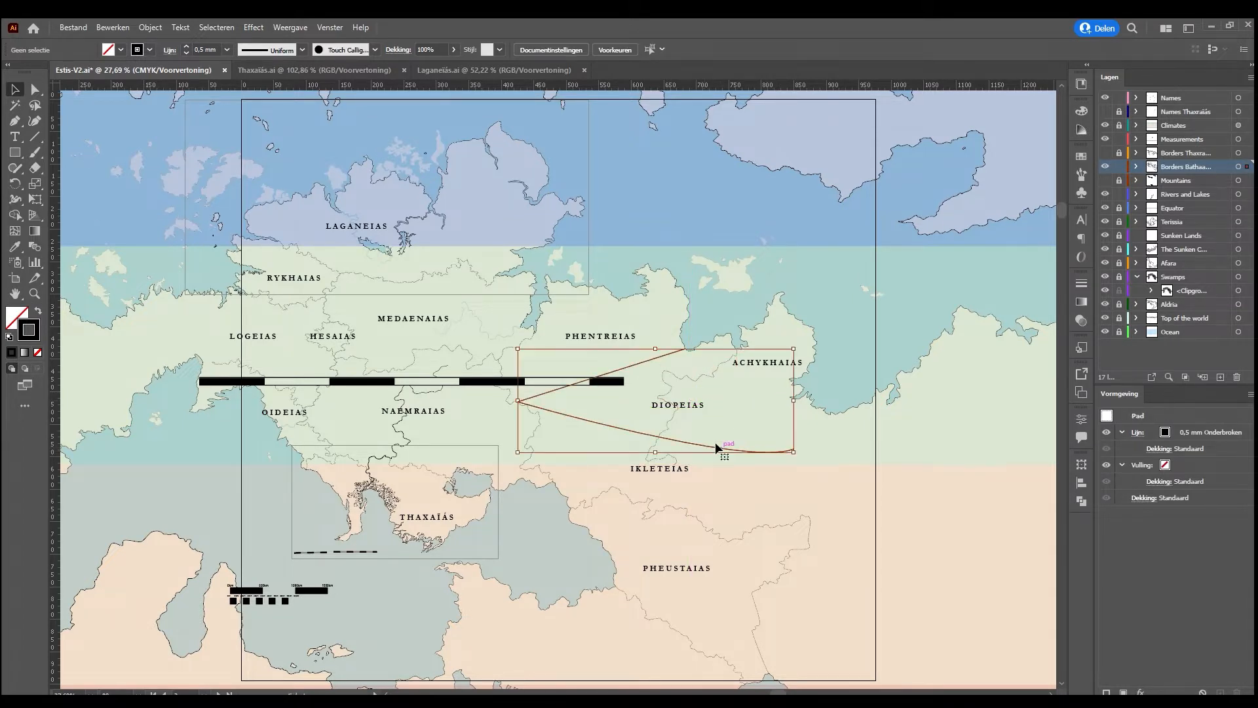
click(34, 92)
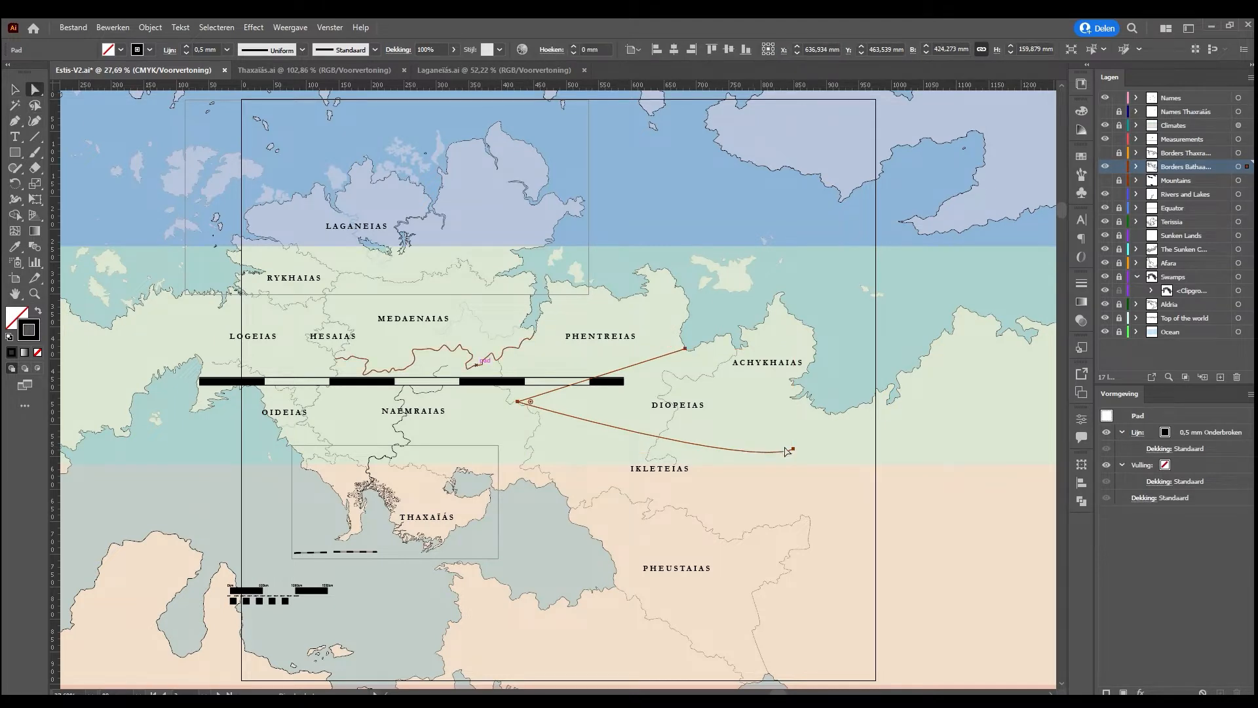
drag(794, 447, 603, 438)
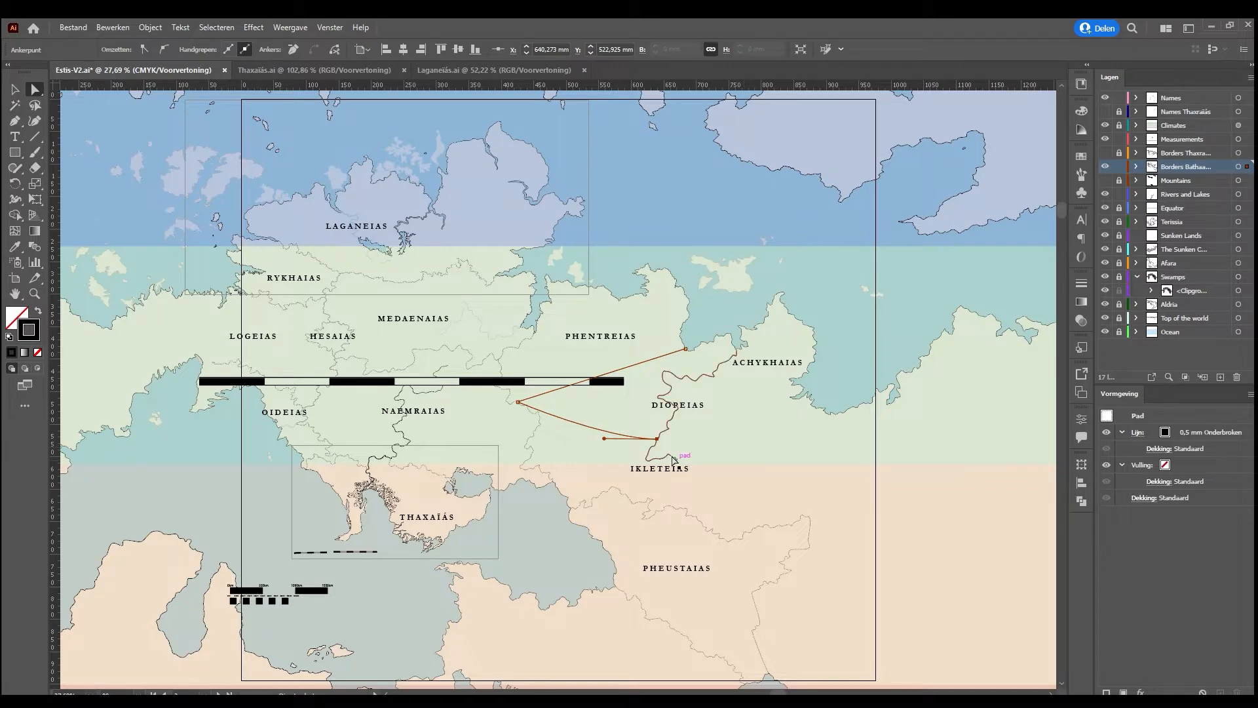
Draw a winding dashed border with the Pen tool from the relocated border's southern end down to the northern border of Pheustaias
click(676, 462)
key(ctrl+plus)
key(ctrl+plus)
key(ctrl+plus)
key(ctrl+plus)
key(ctrl+plus)
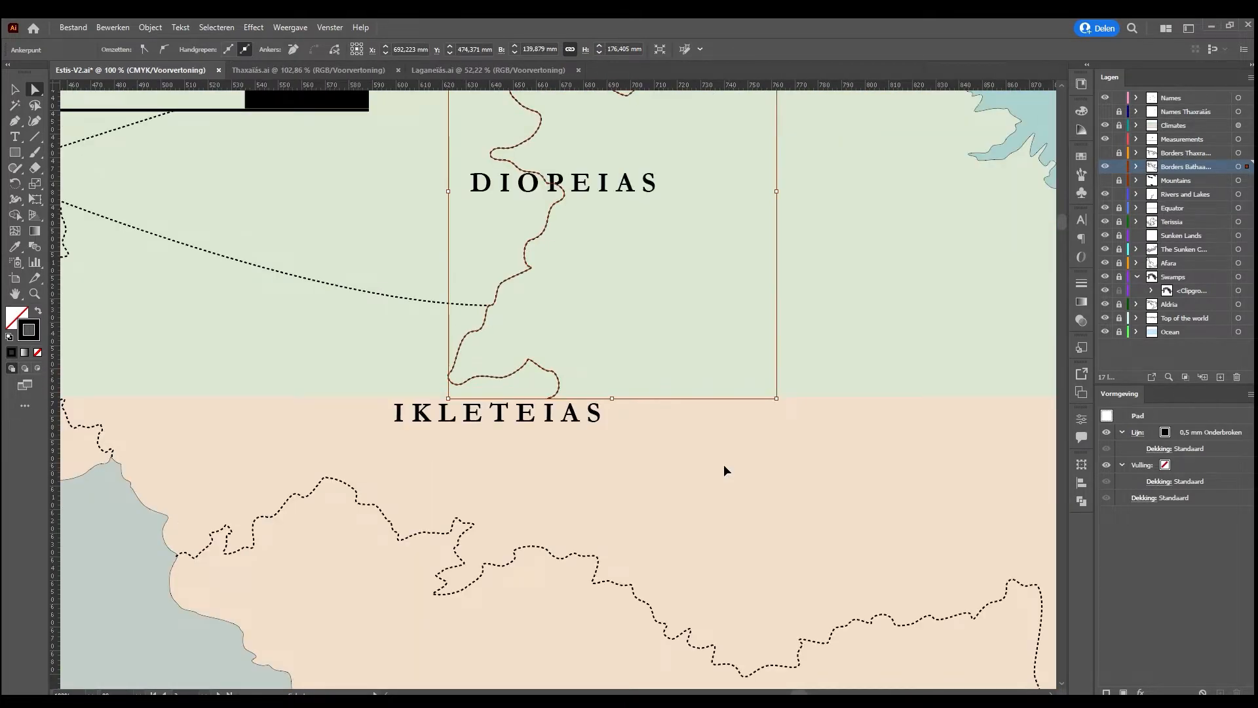
click(14, 121)
drag(542, 405, 518, 402)
drag(553, 472, 528, 460)
key(space)
drag(560, 506, 526, 529)
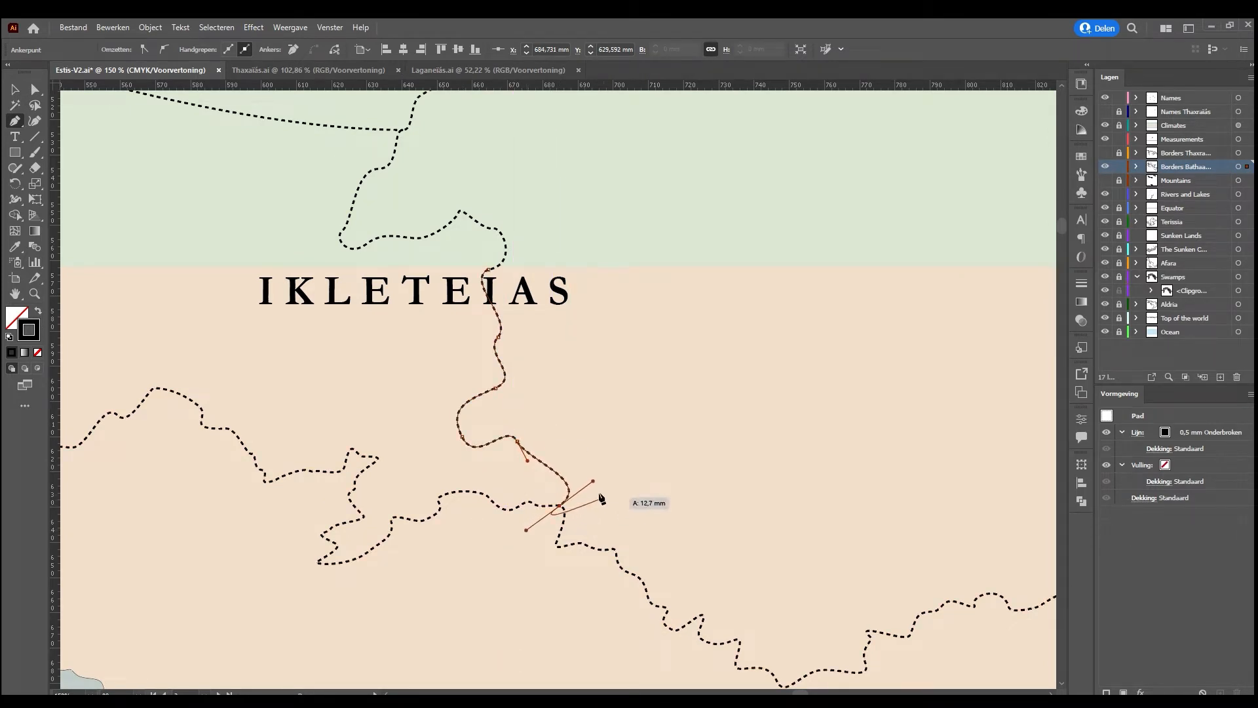
click(14, 90)
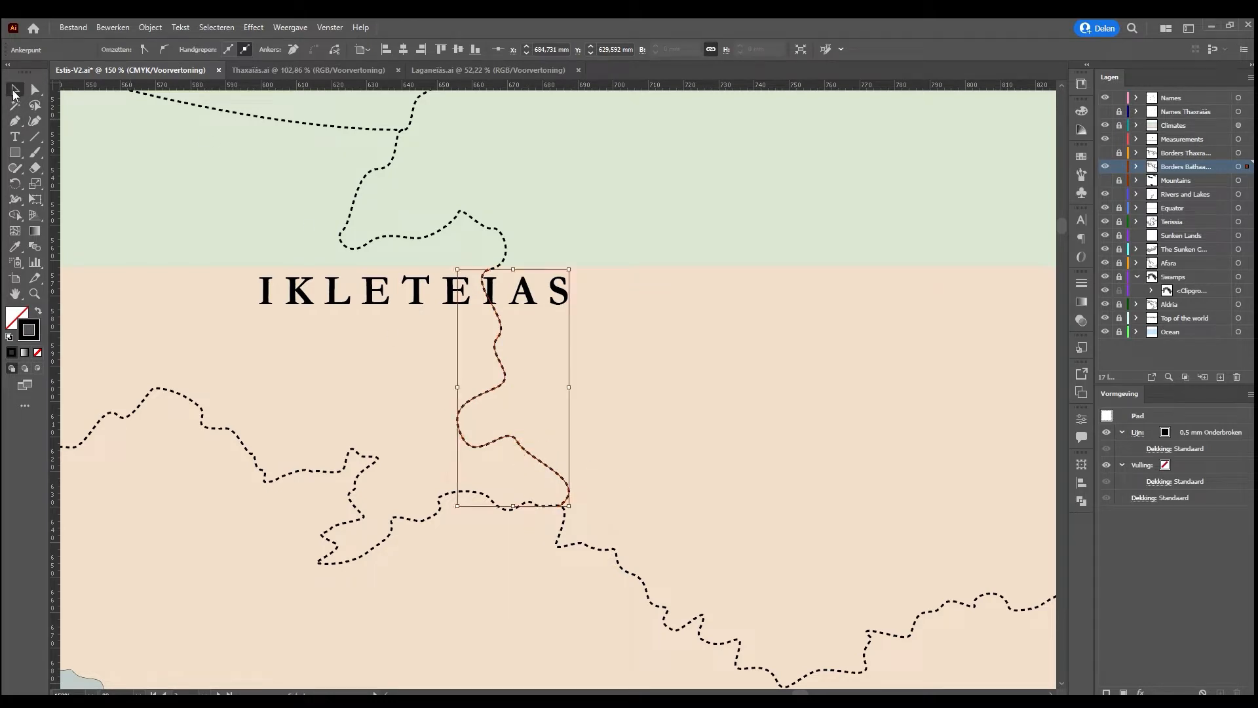
click(697, 285)
Move the IKLETEIAS and DIOPEIAS labels west so both sit inside their narrowed regions
key(ctrl+minus)
key(ctrl+minus)
key(ctrl+minus)
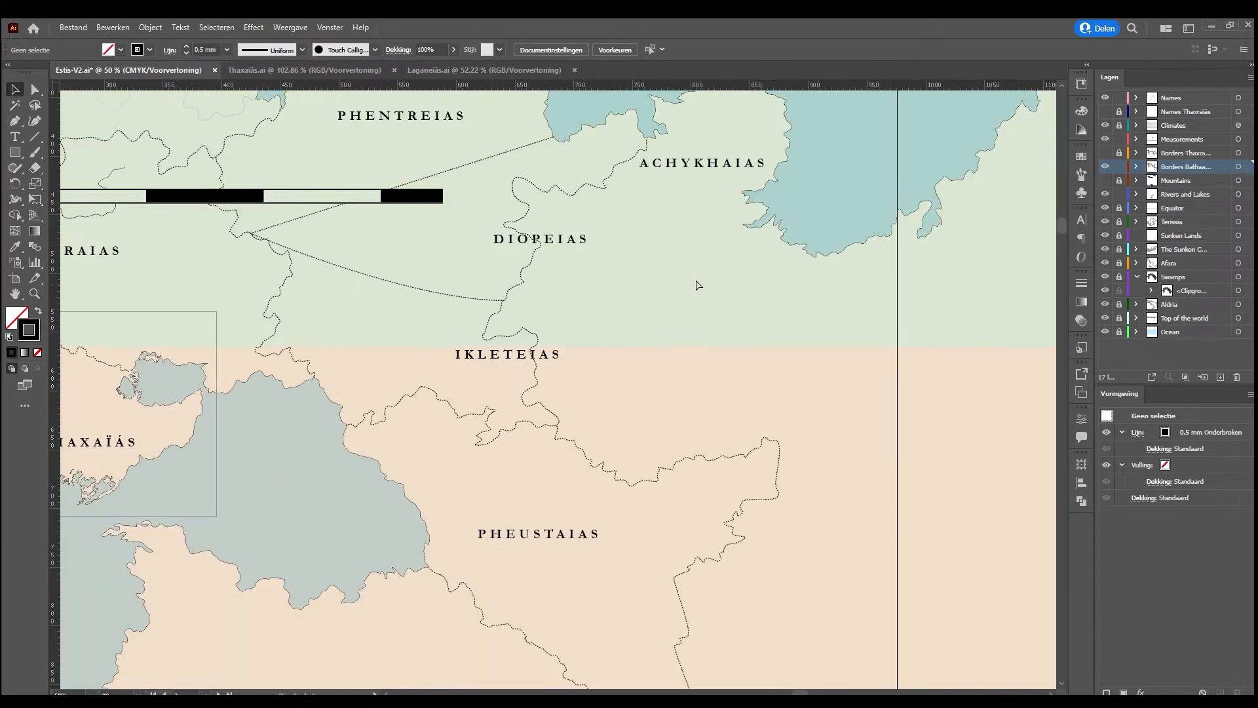
drag(583, 293, 739, 407)
drag(664, 463, 559, 463)
drag(666, 353, 536, 352)
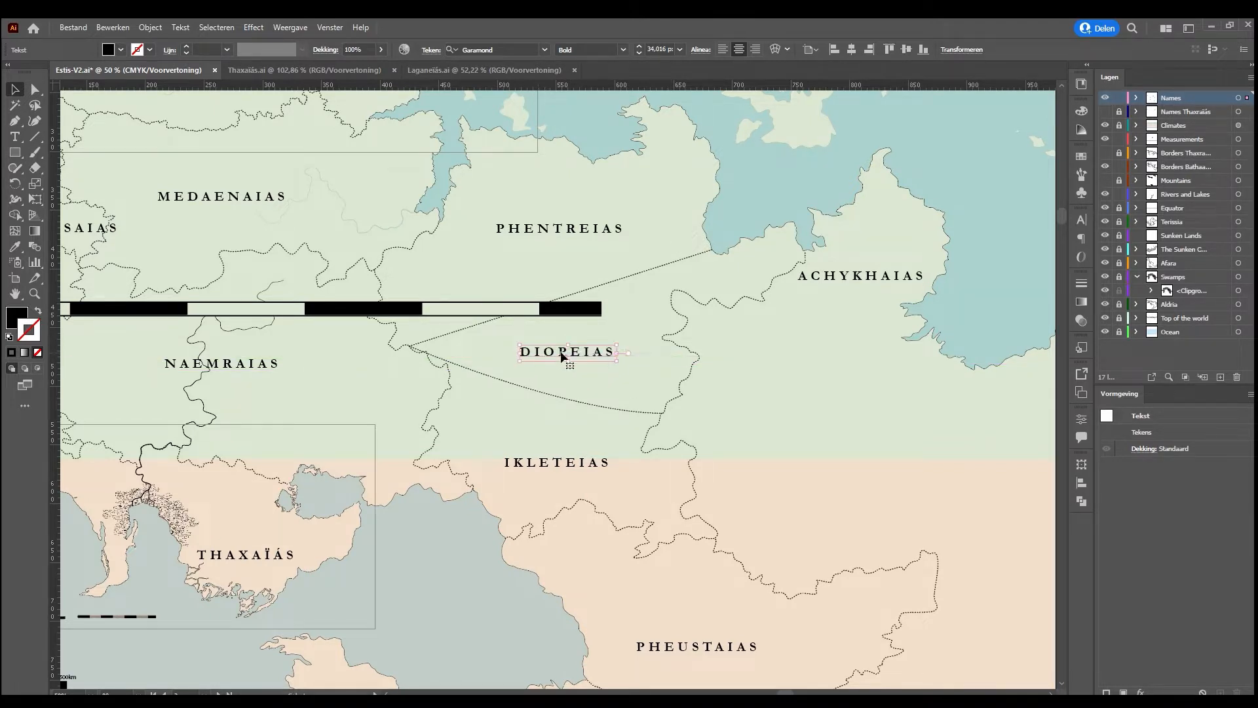
Extend the long scale bar's eastern end past the relocated border toward Achykhaias
scroll(589, 363, up, 2)
scroll(588, 363, up, 1)
click(583, 368)
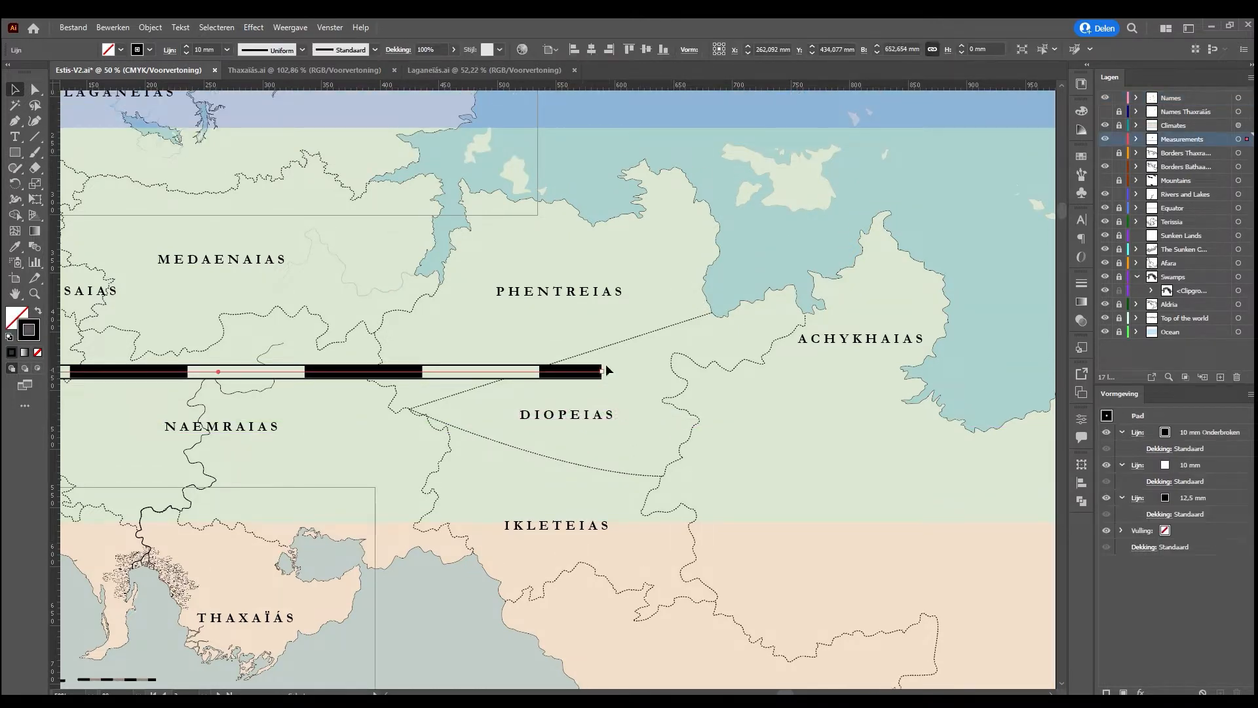
click(679, 406)
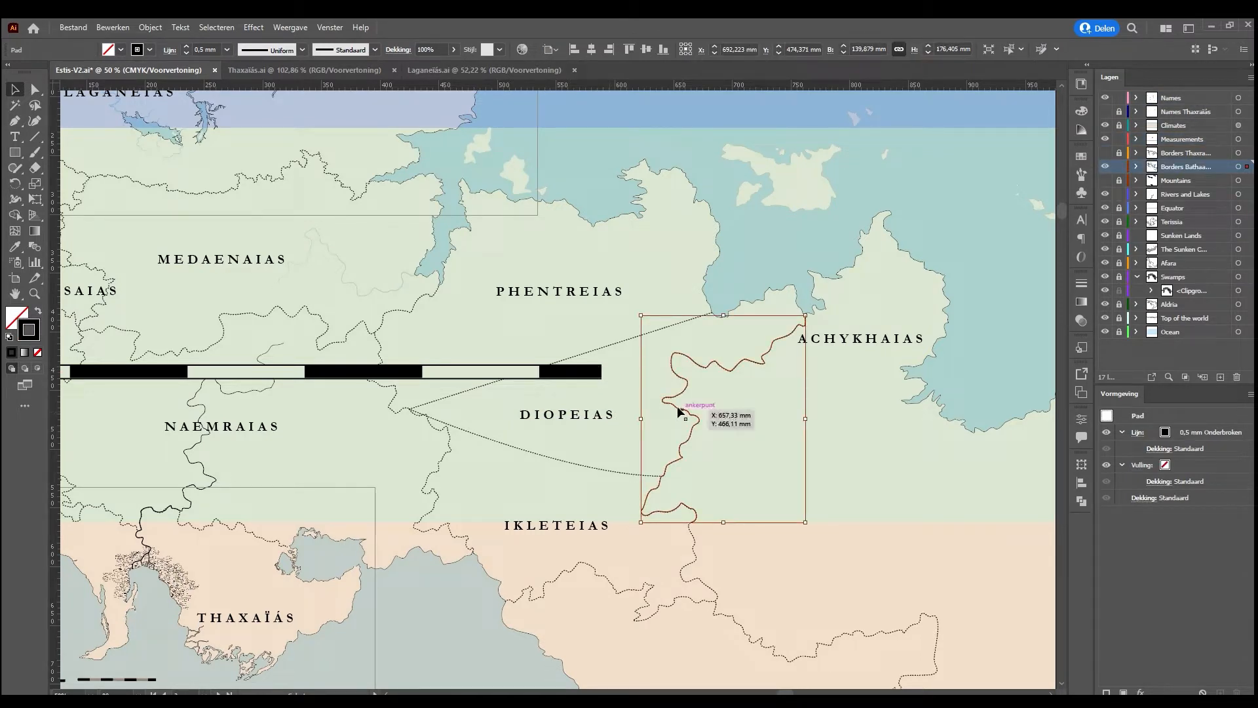
click(592, 369)
drag(598, 372, 762, 372)
Delete the smooth V-shaped border that encloses Diopeias to the north and south
click(816, 345)
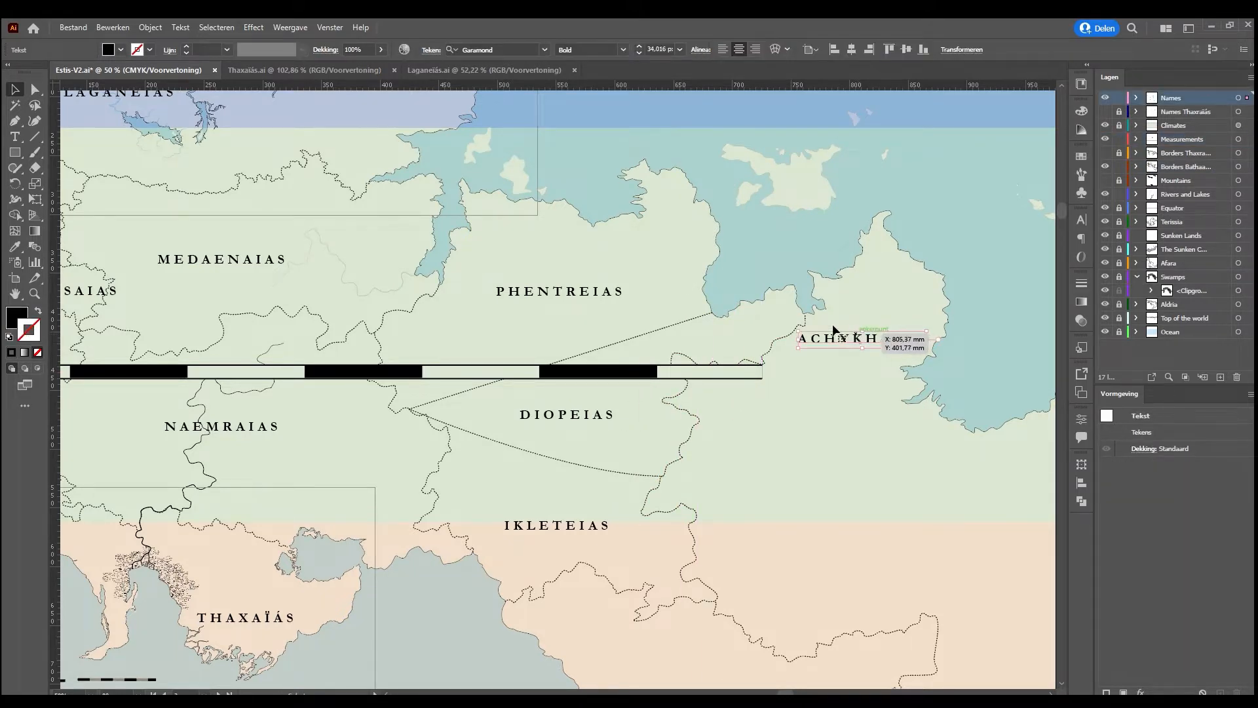
click(633, 337)
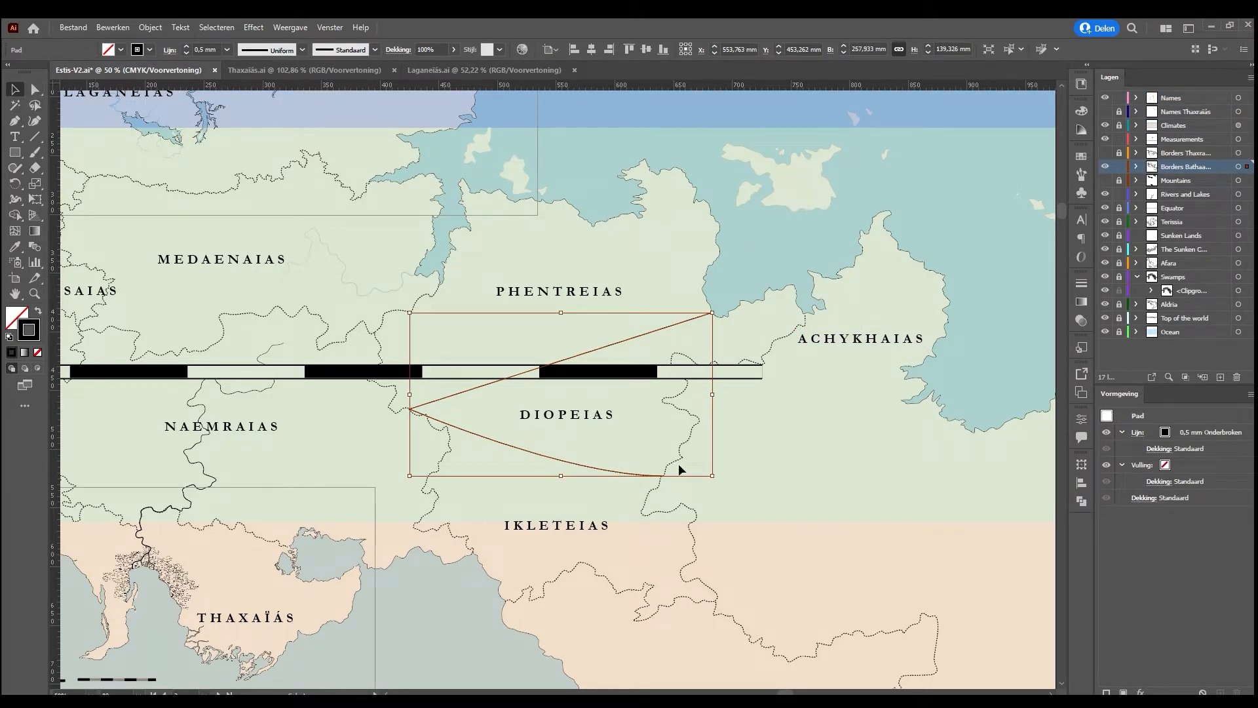
click(583, 448)
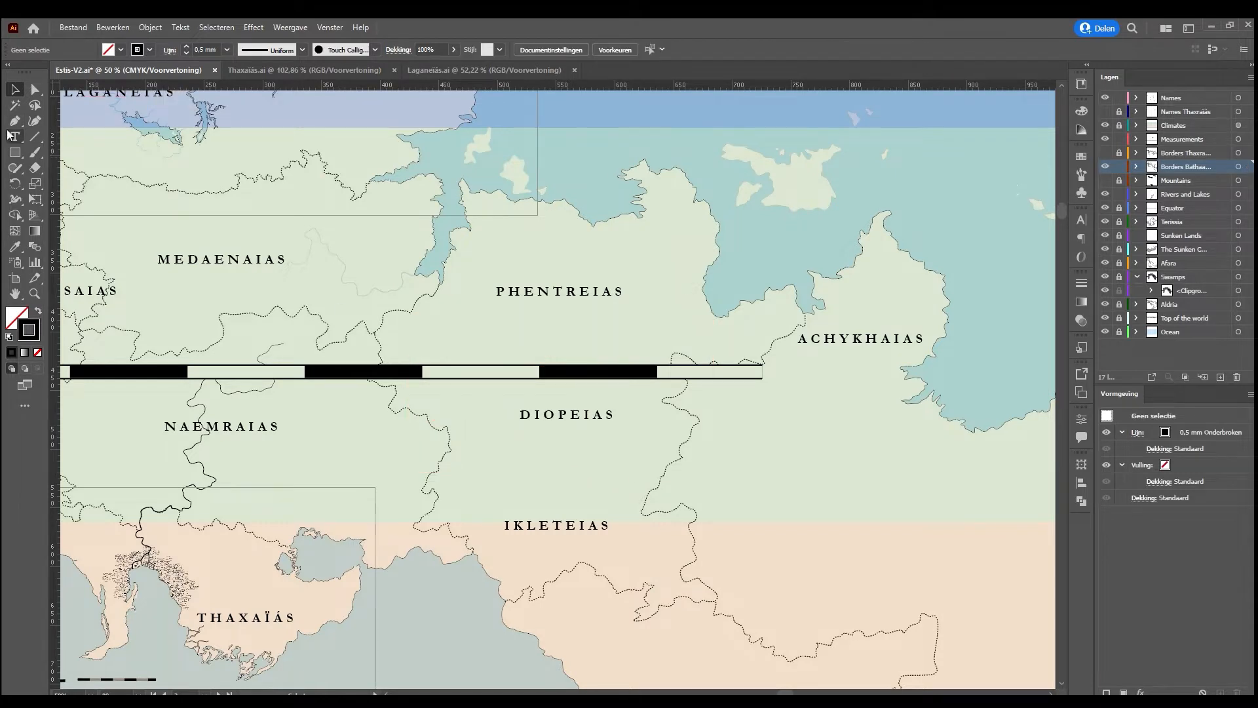
Draw a winding 0.5 mm dashed border with the Pen tool between Diopeias and Ikleteias, joining their eastern and western borders
click(429, 473)
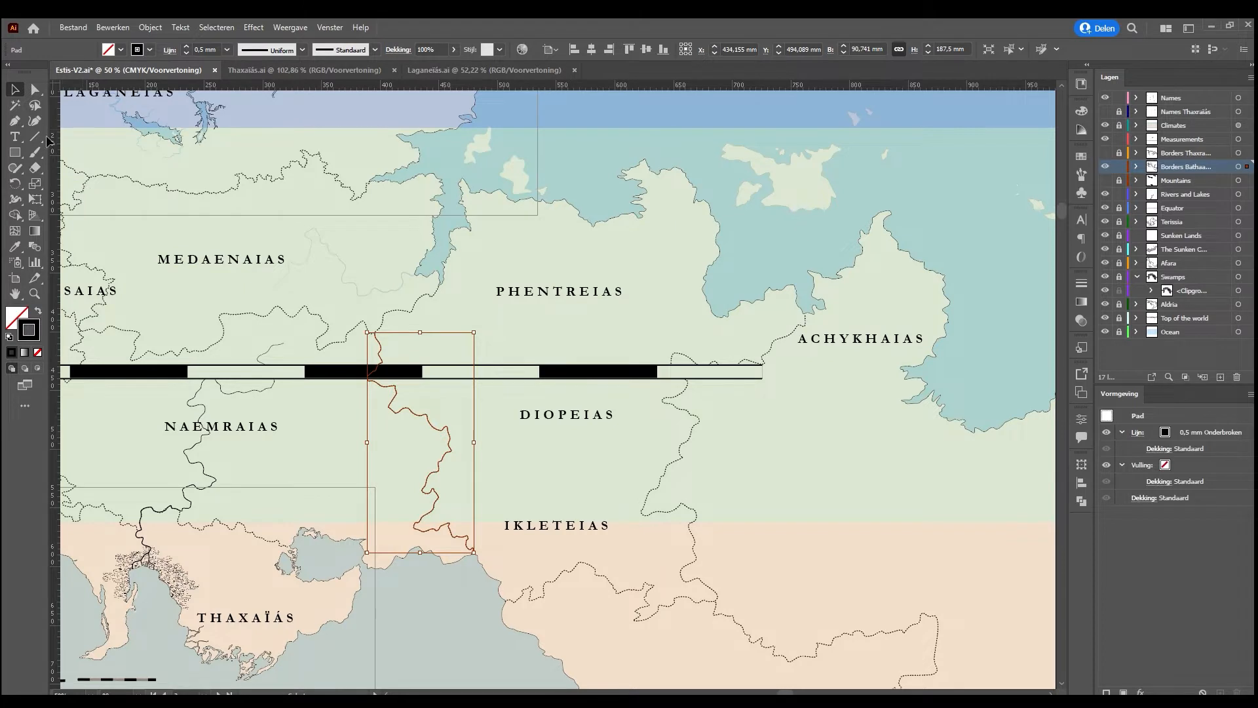
click(15, 121)
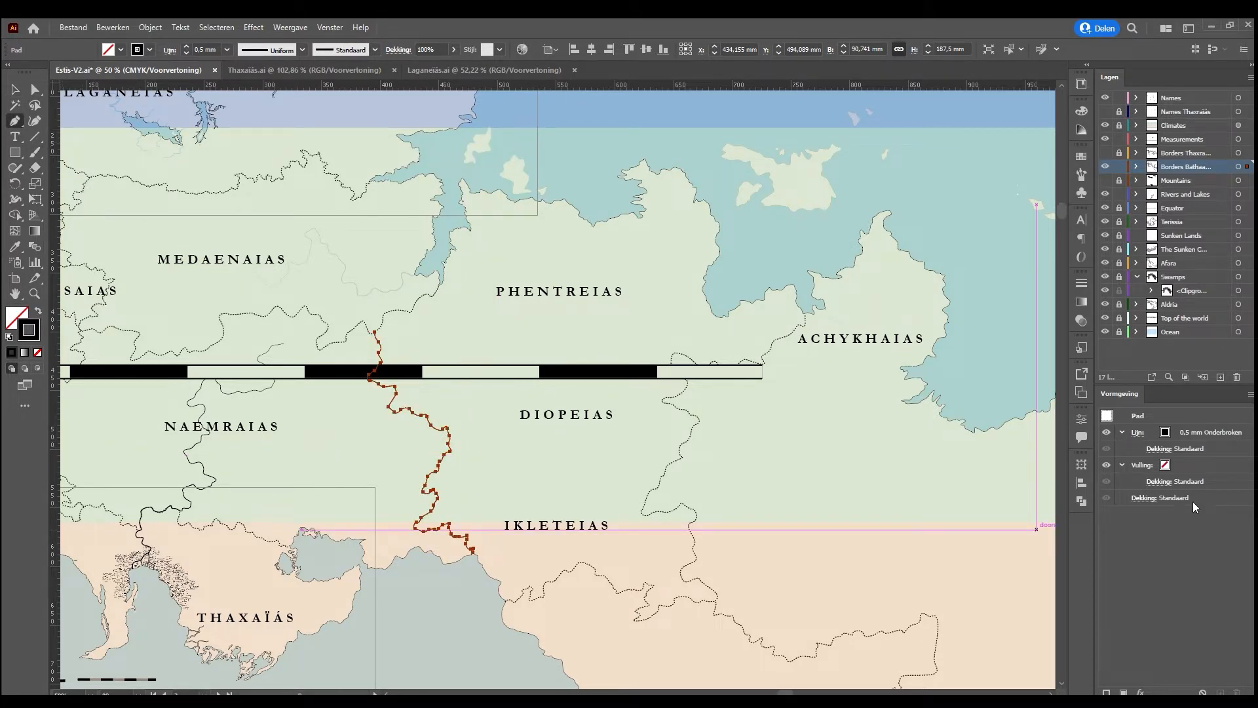
click(1218, 426)
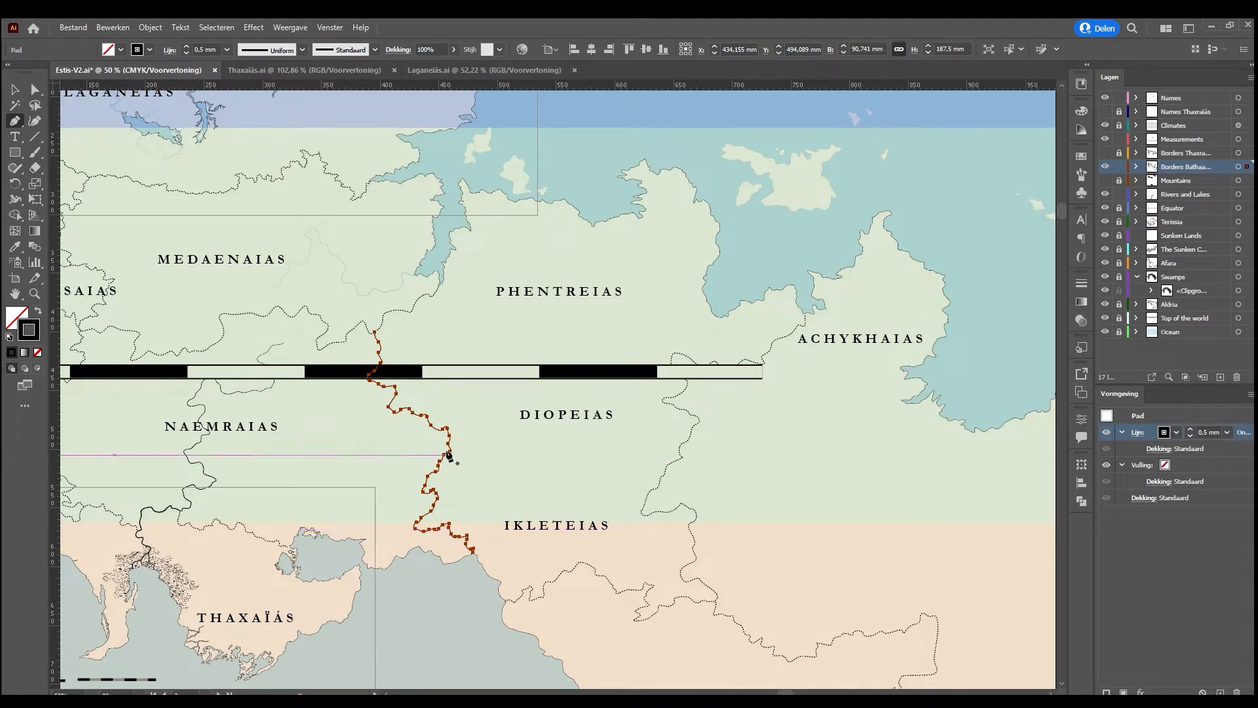
drag(659, 483, 632, 479)
key(ctrl+plus)
key(ctrl+plus)
key(ctrl+plus)
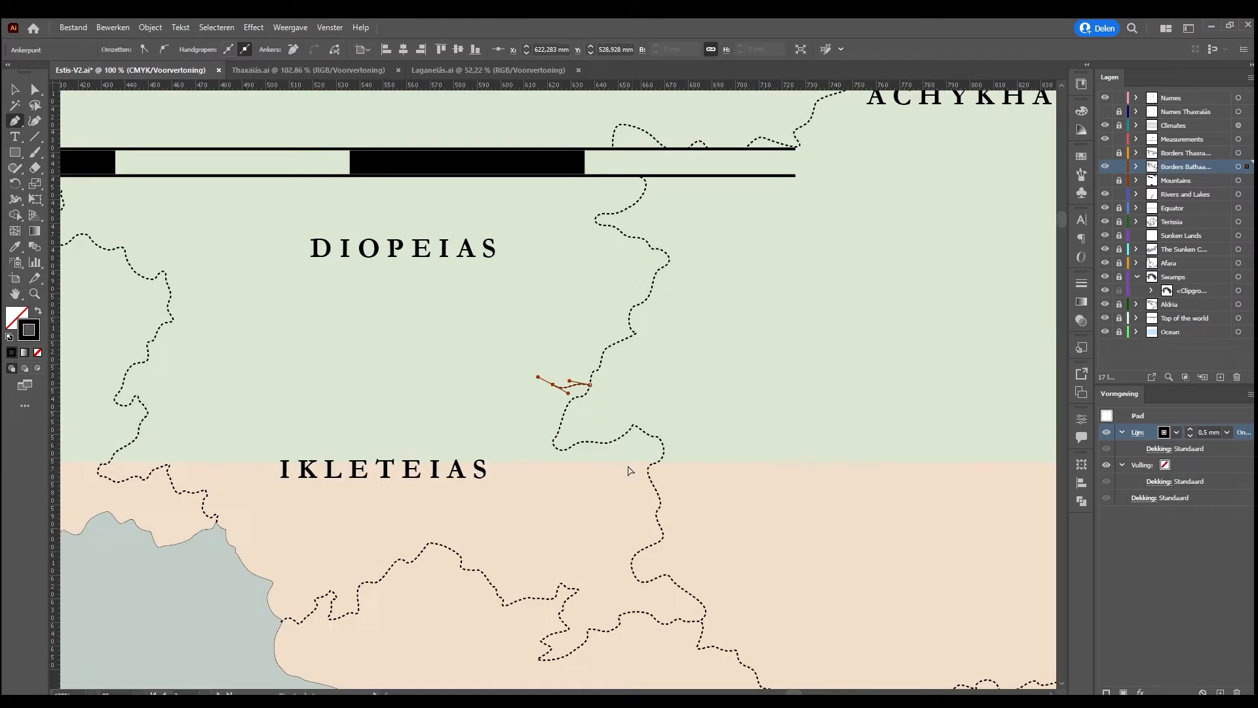
drag(400, 327, 650, 397)
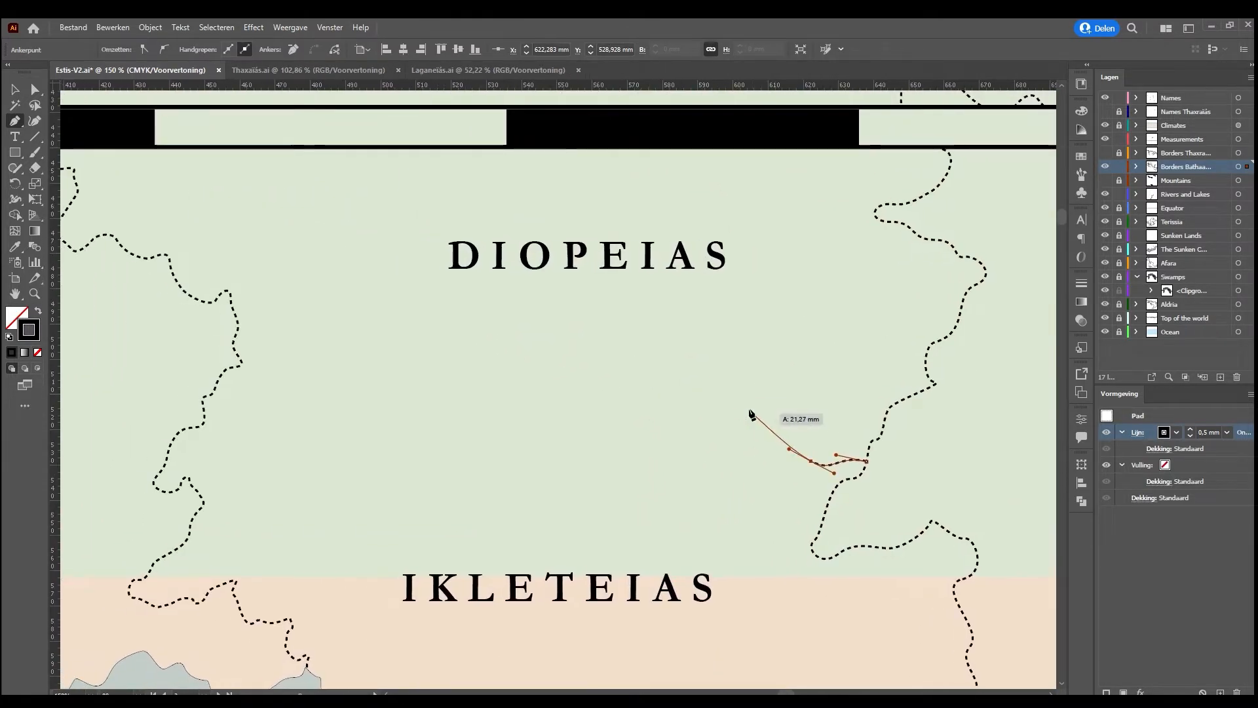
drag(787, 422, 434, 324)
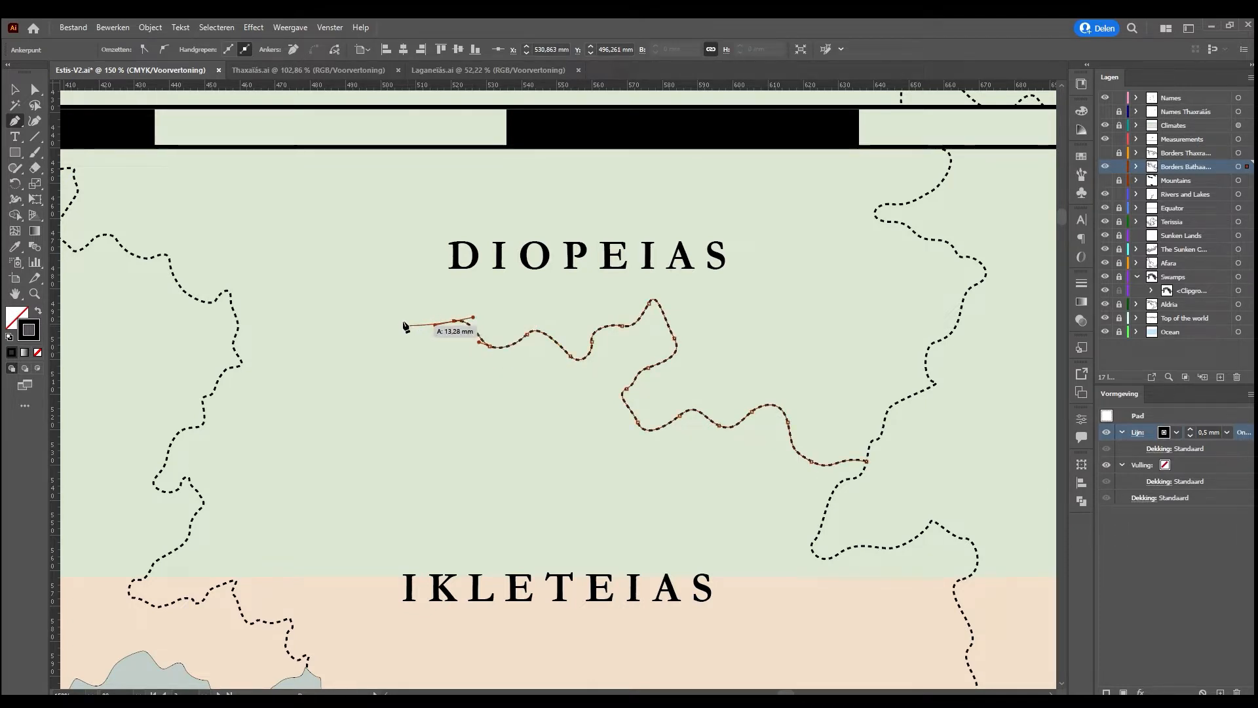
drag(414, 303, 410, 285)
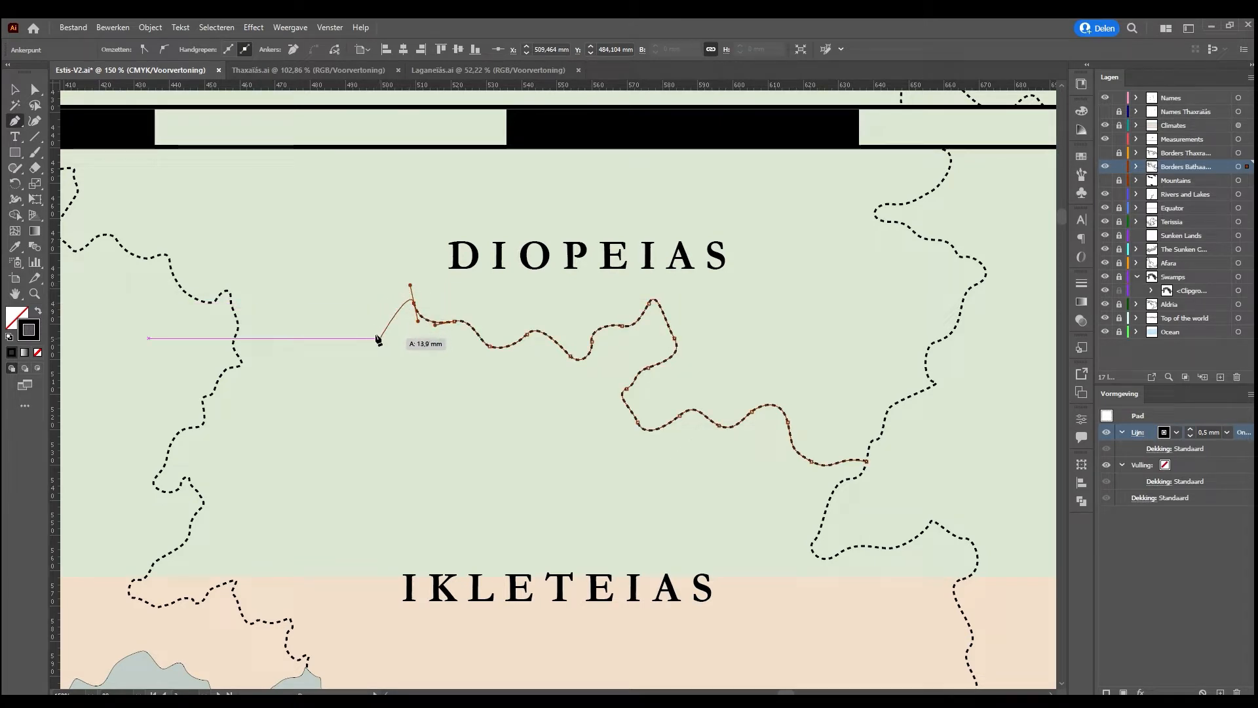
drag(381, 319, 296, 371)
drag(277, 333, 226, 339)
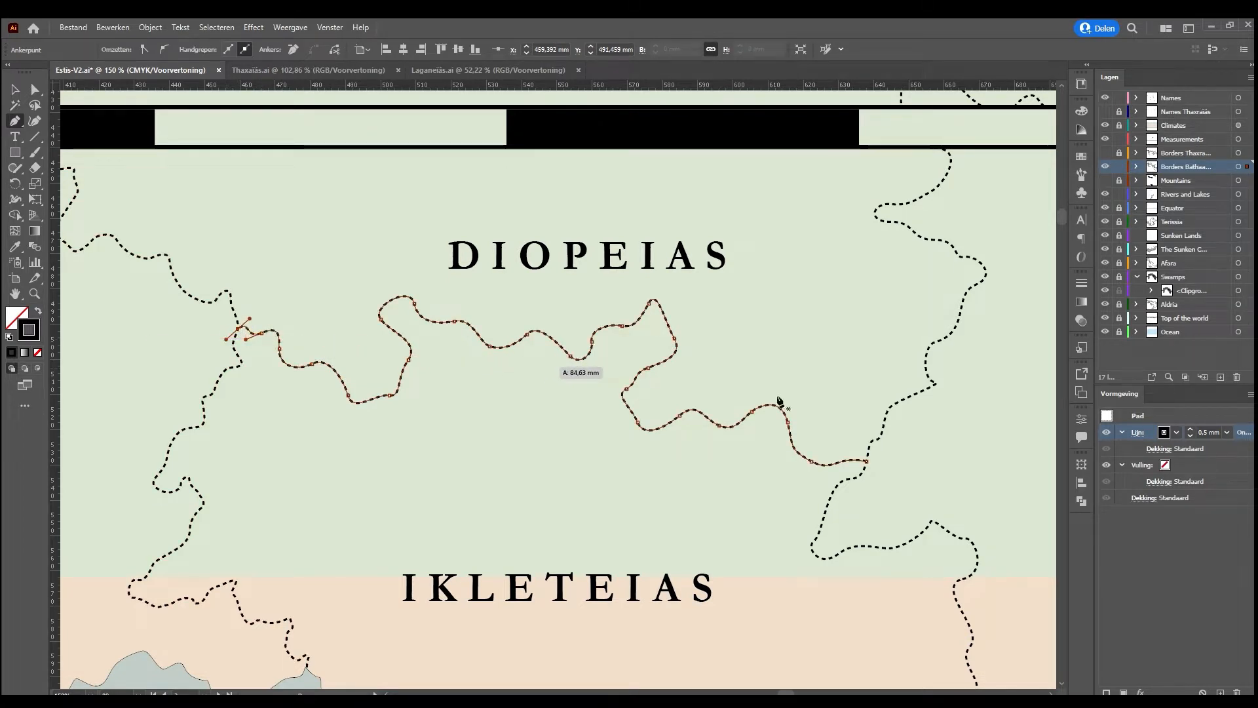
click(14, 90)
click(334, 240)
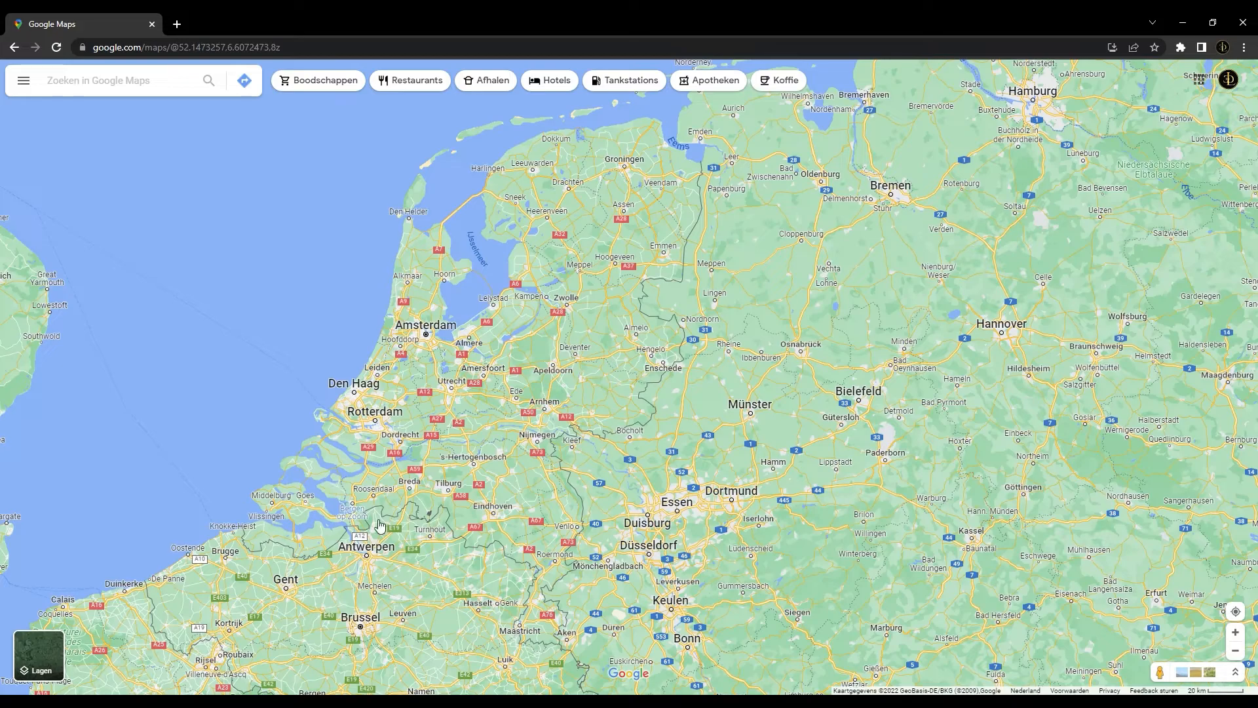
Switch to Google Maps and examine the Dutch-German border from Nijmegen past Millingen aan de Rijn and along the Rhine toward Elten
scroll(597, 518, up, 5)
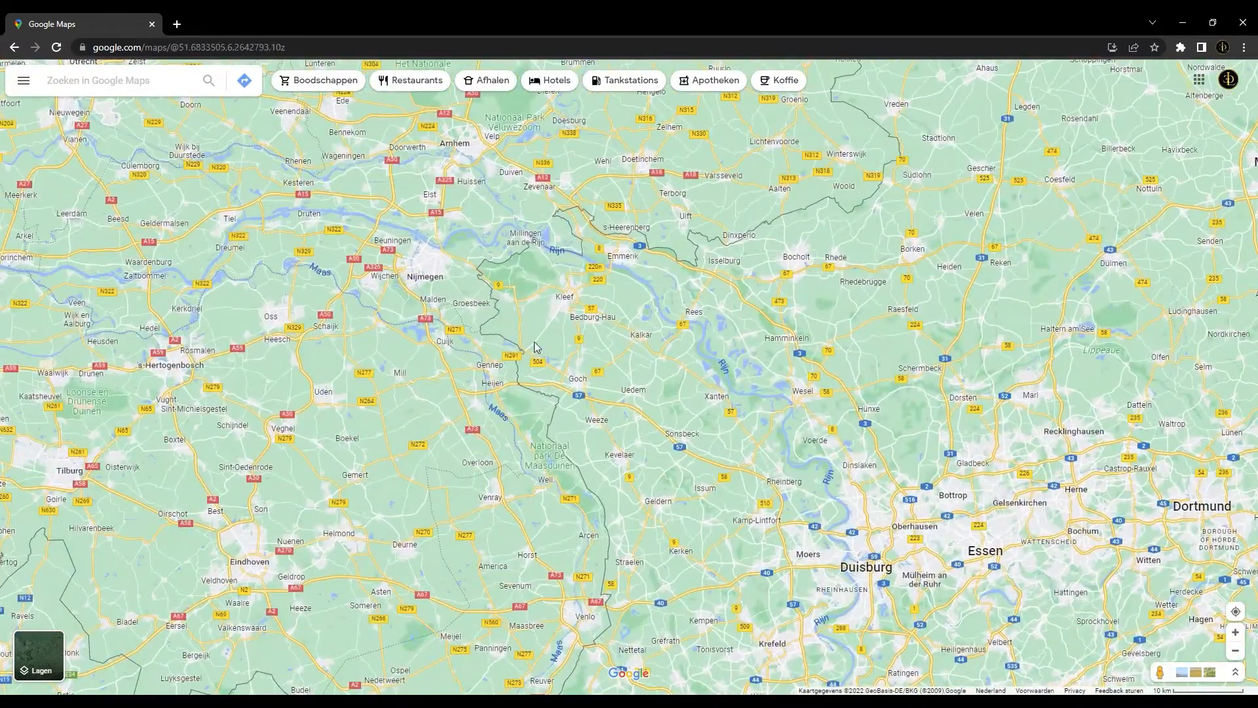
scroll(533, 341, up, 4)
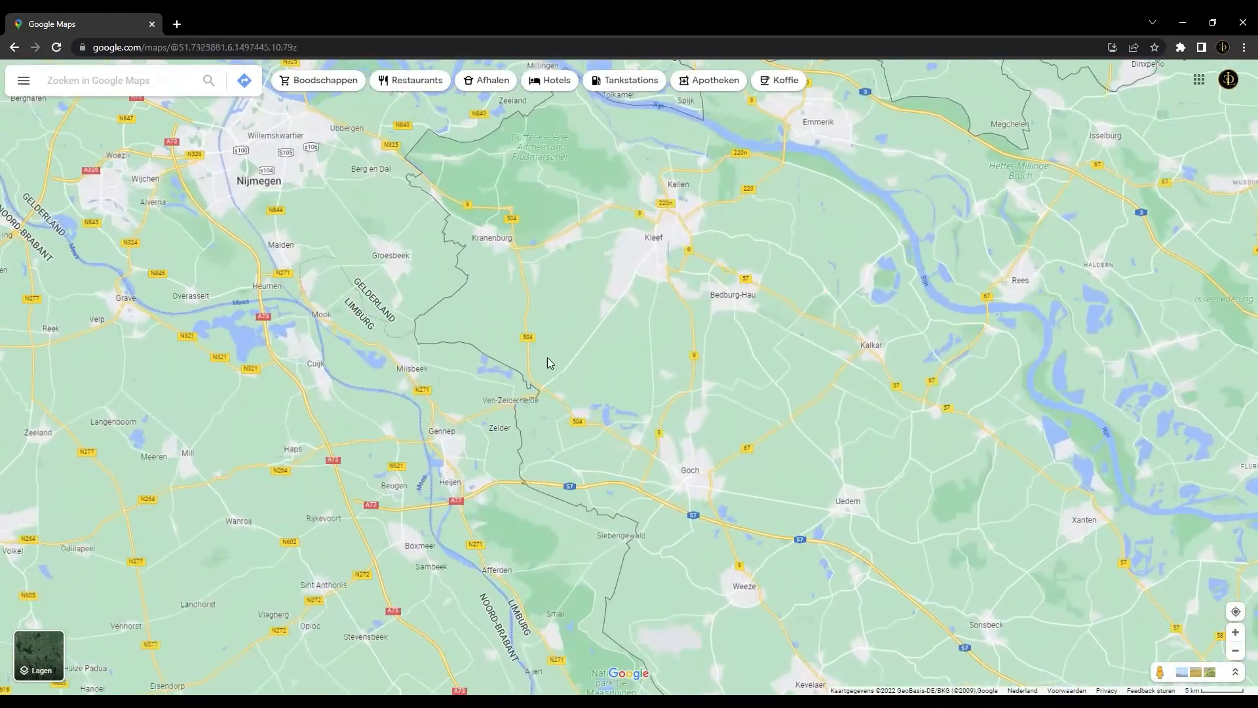
drag(568, 312, 565, 436)
scroll(432, 391, up, 3)
scroll(432, 390, up, 2)
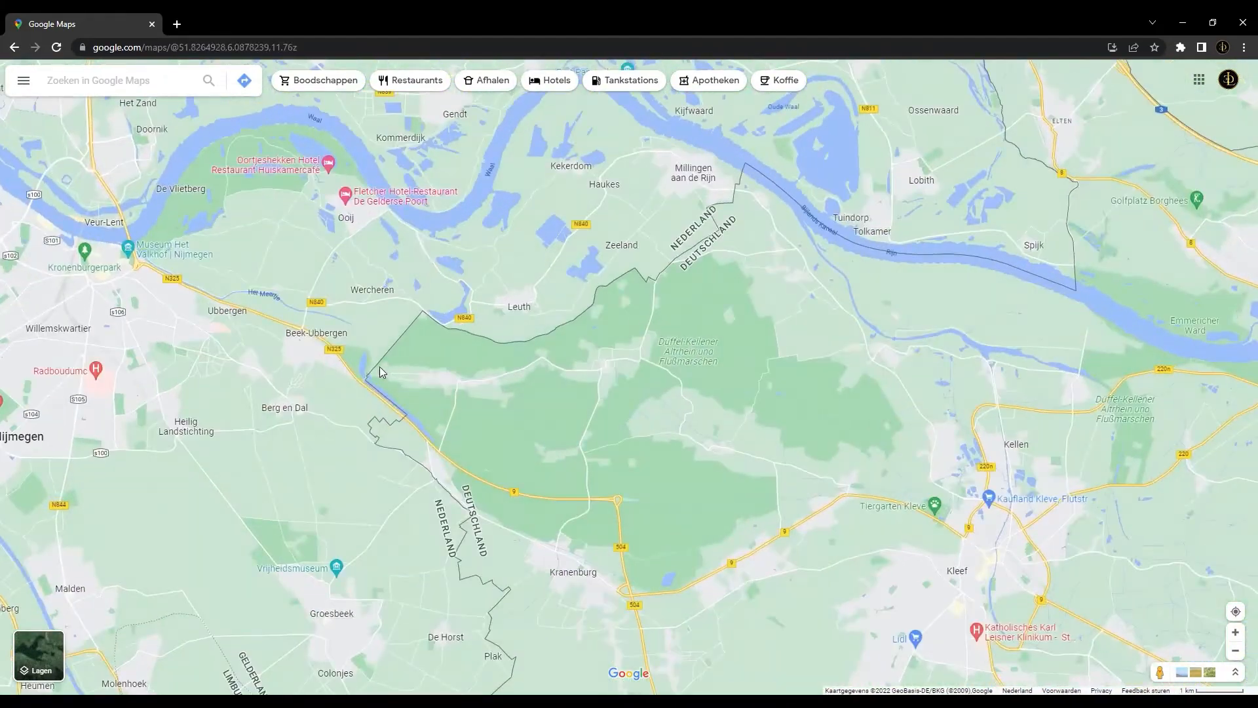
drag(682, 307, 547, 438)
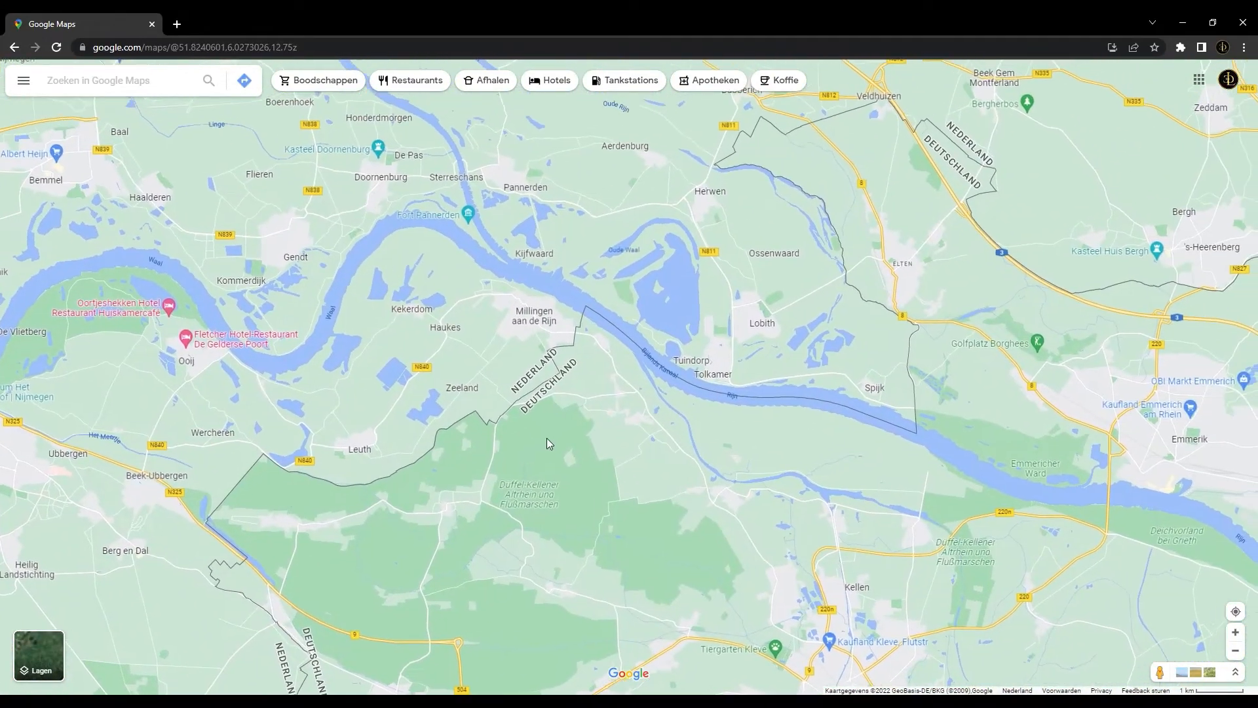
drag(803, 397, 659, 432)
drag(683, 334, 641, 445)
drag(631, 394, 613, 437)
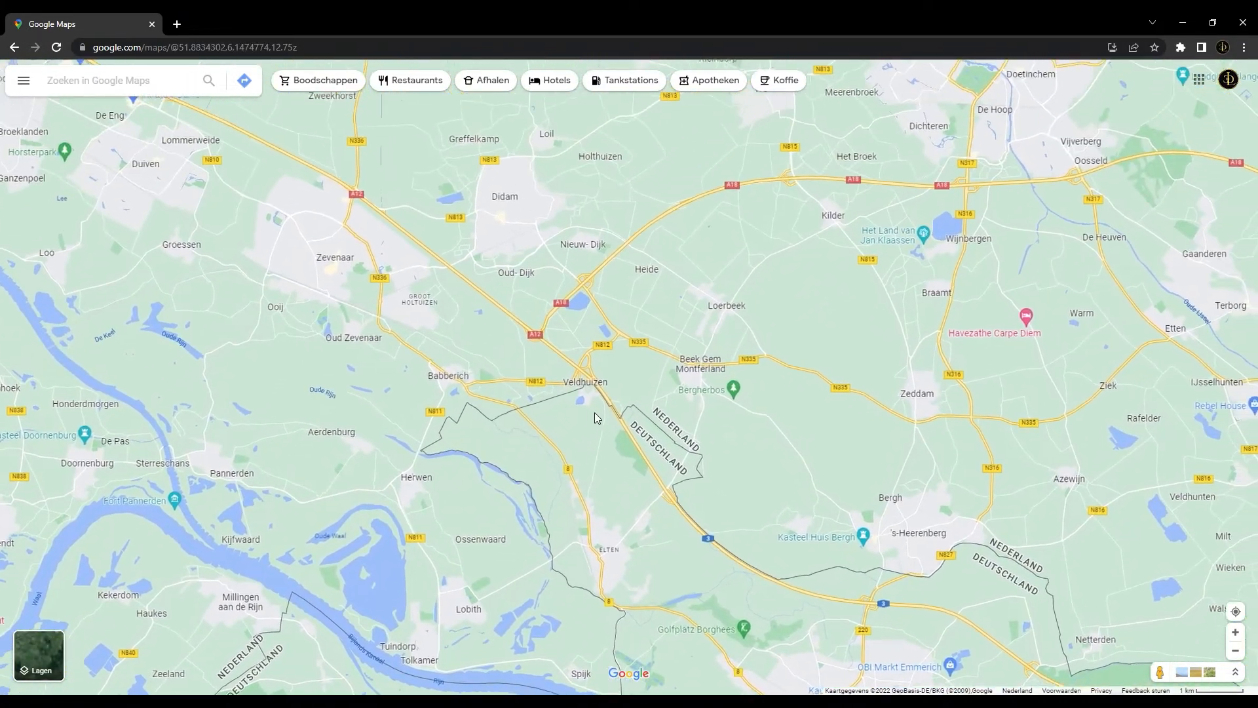
Follow the Dutch-German border from 's-Heerenberg past Dinxperlo and Aalten to Oeding, examining how its course bends
drag(634, 367, 519, 426)
drag(578, 517, 463, 415)
scroll(648, 410, down, 5)
drag(781, 399, 583, 392)
scroll(715, 433, up, 4)
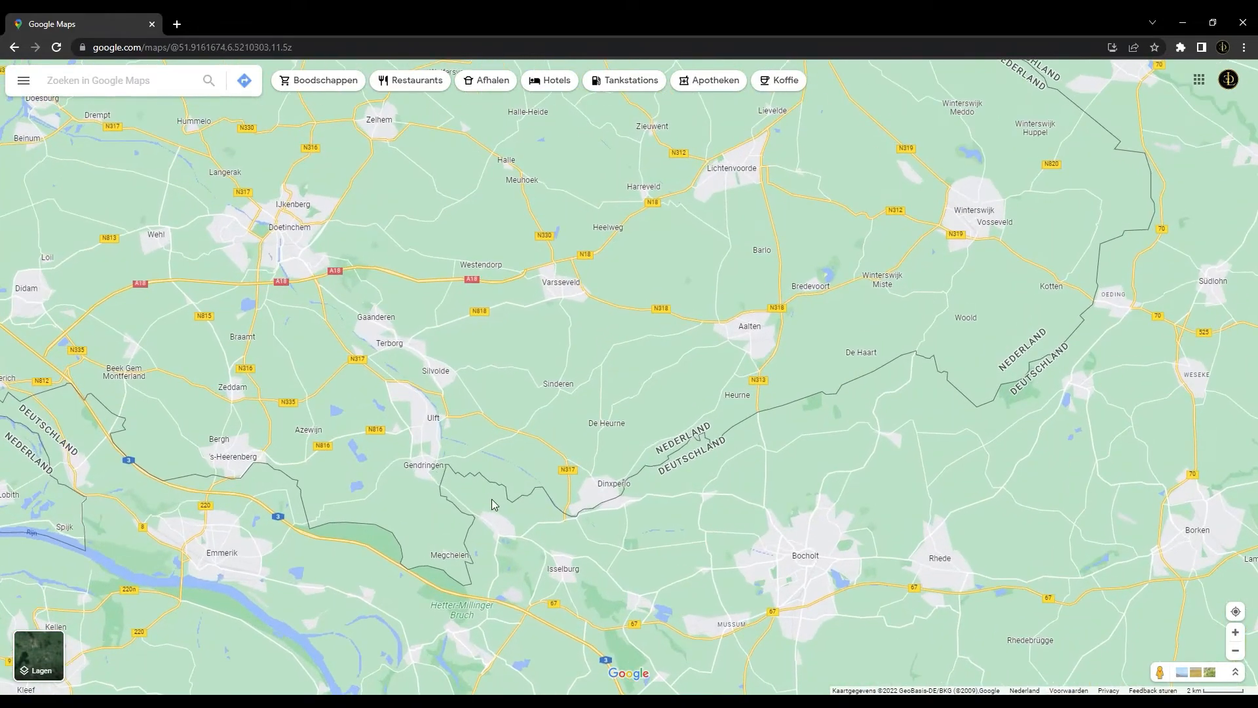
drag(812, 414, 655, 452)
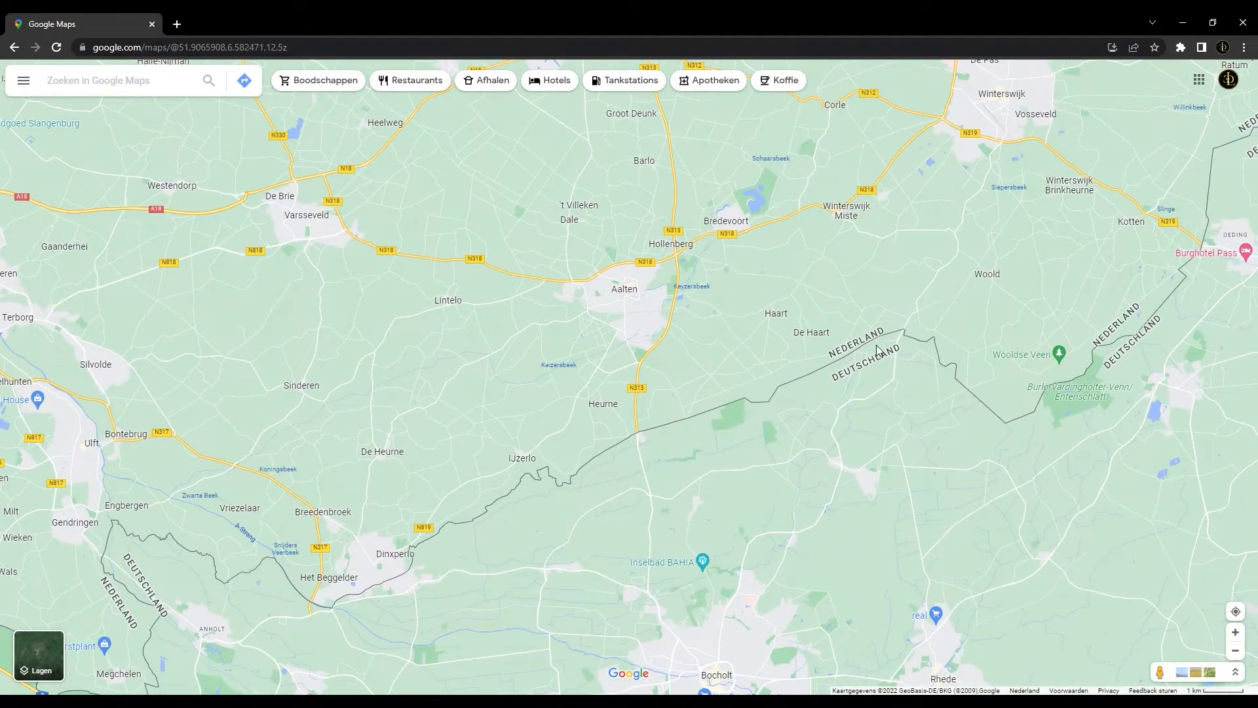
scroll(832, 410, up, 5)
drag(896, 293, 667, 373)
scroll(784, 340, down, 3)
drag(824, 330, 616, 360)
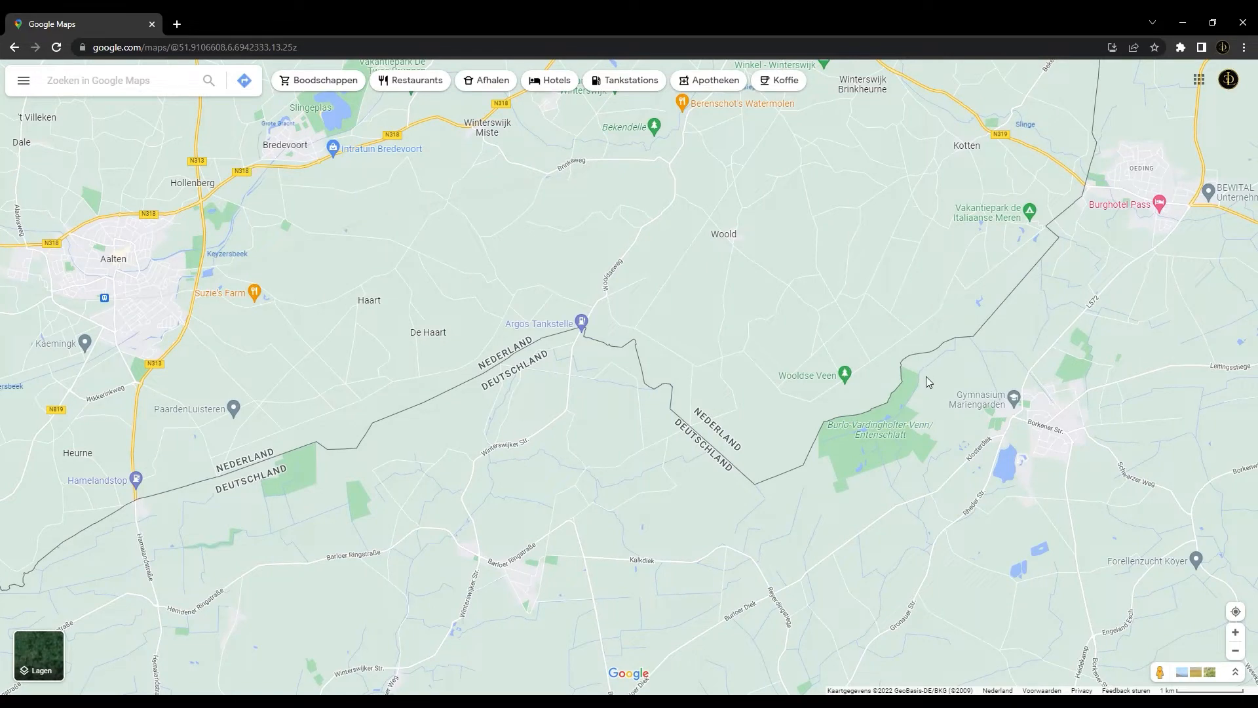
drag(986, 347, 893, 399)
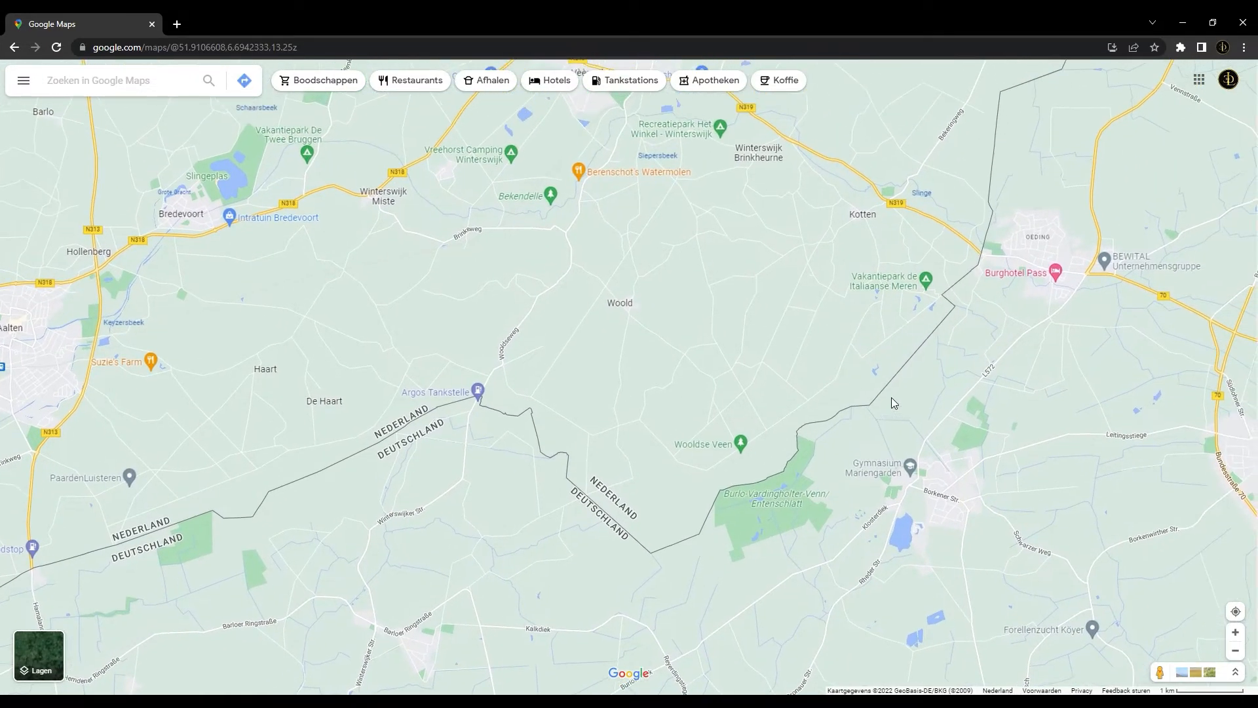
drag(925, 342, 904, 360)
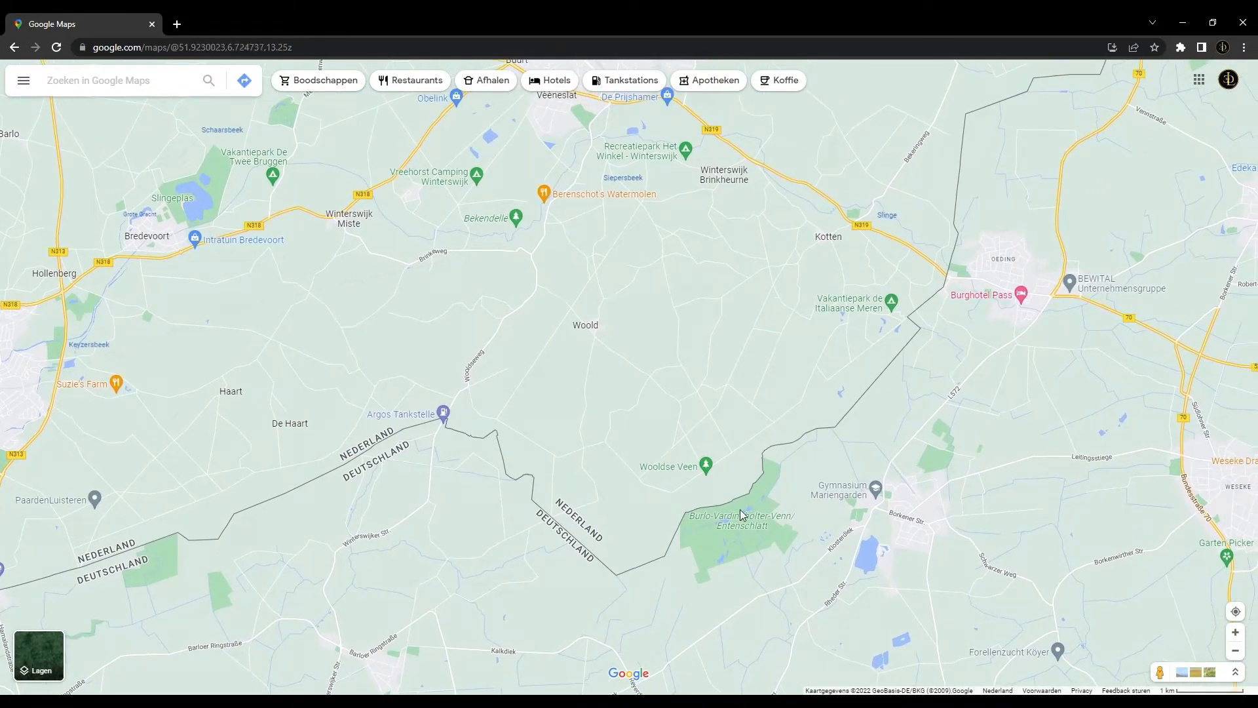
Examine the border's small bends up close along the Wooldse Veen nature reserve and compare them with its surroundings
scroll(703, 528, up, 5)
scroll(699, 509, up, 2)
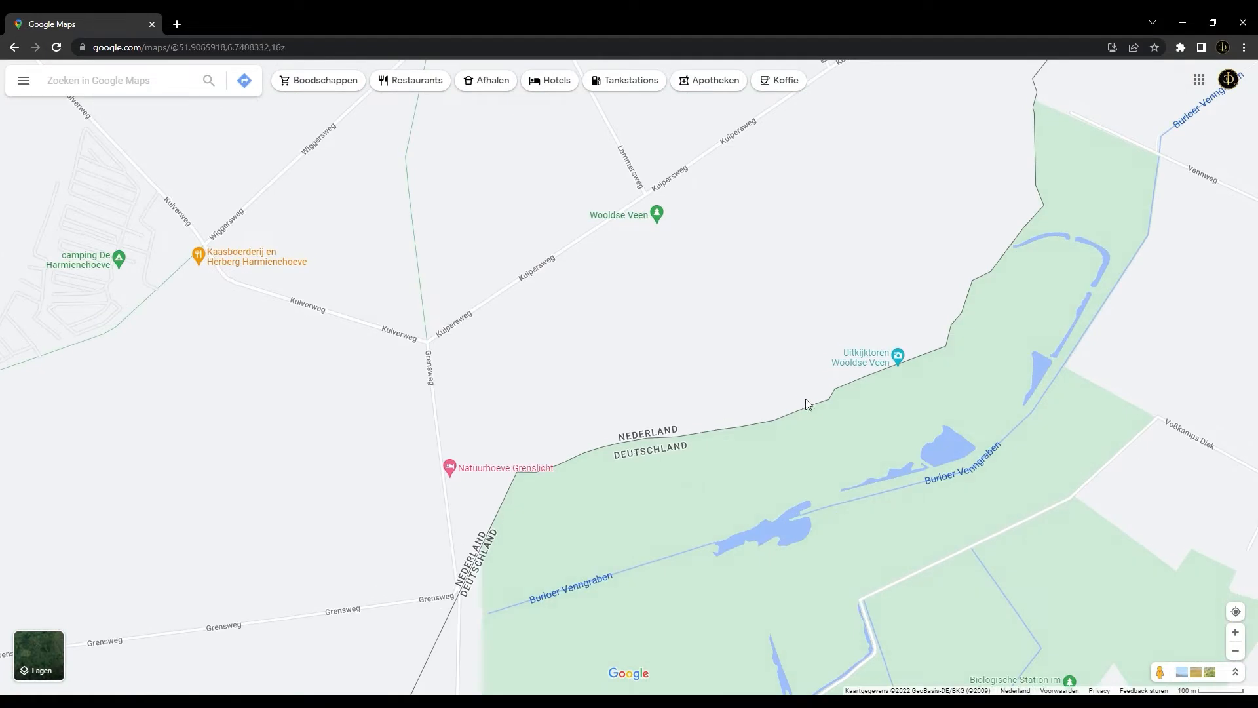
scroll(899, 399, up, 1)
drag(898, 399, 652, 500)
drag(811, 352, 732, 381)
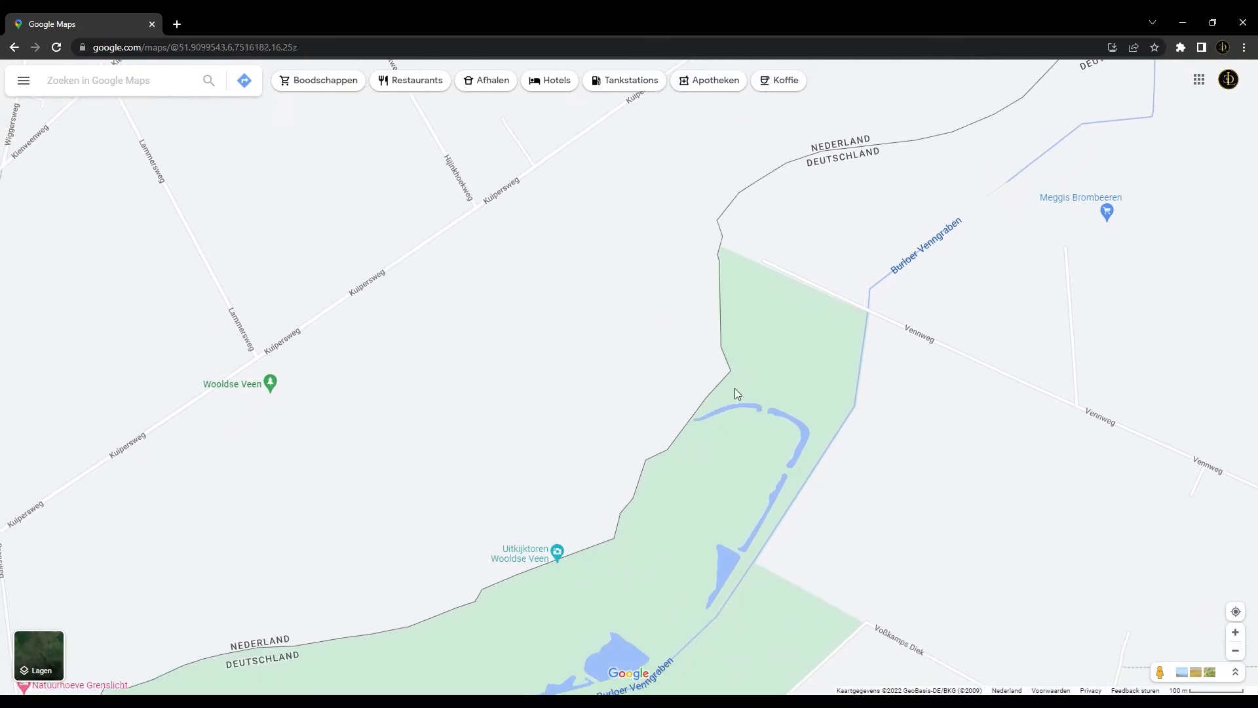
scroll(734, 387, down, 1)
scroll(821, 301, down, 1)
drag(820, 306, 684, 445)
scroll(807, 336, down, 1)
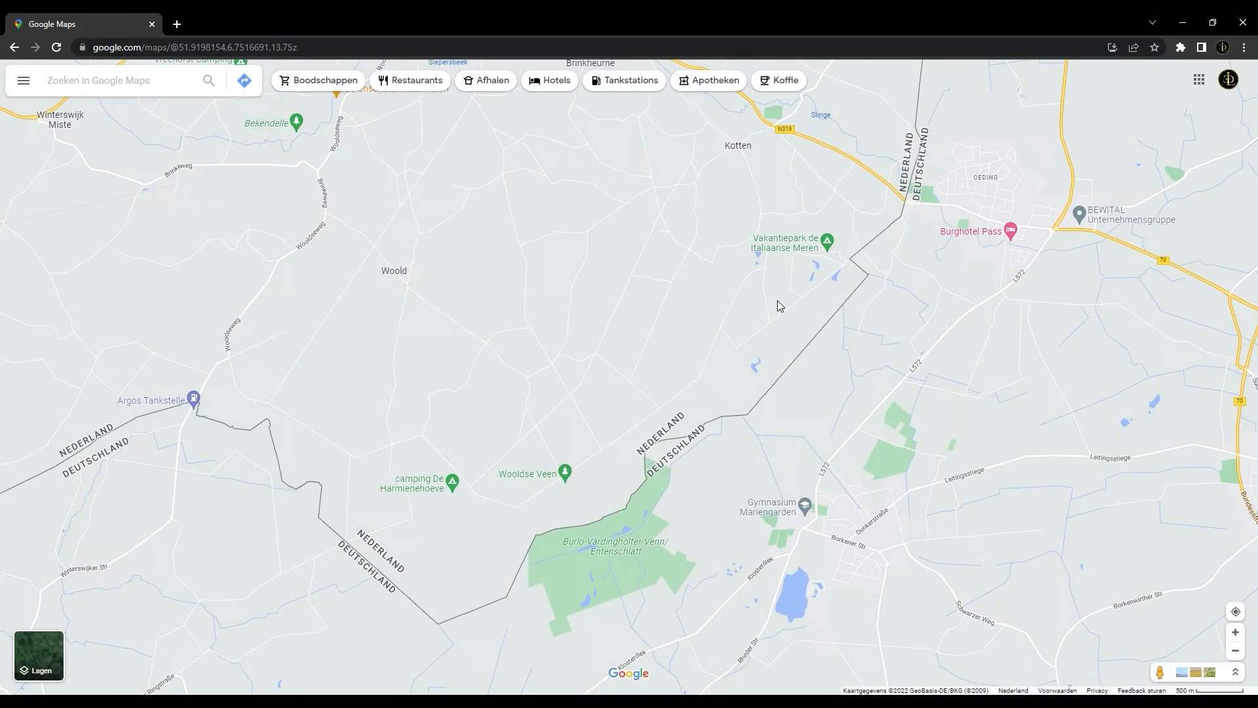
Trace the border north from Oeding and examine up close where it runs along and leaves the Wellingbach stream
drag(776, 301, 685, 435)
drag(777, 283, 677, 435)
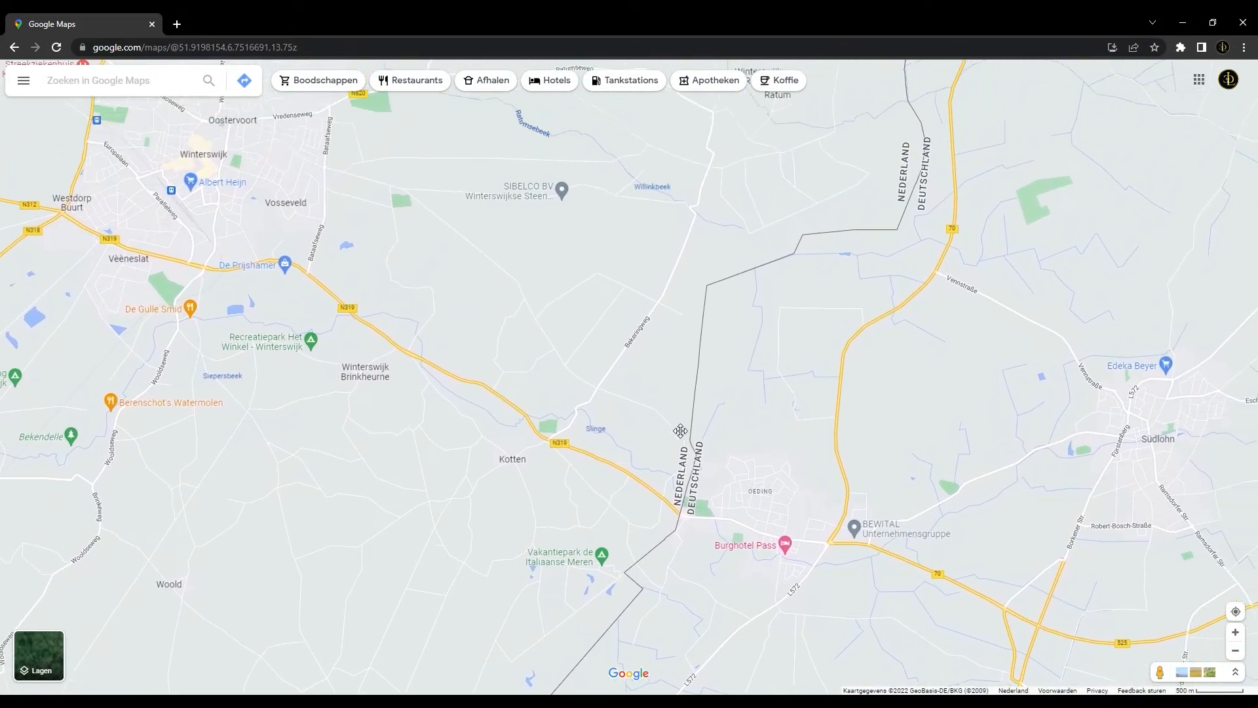
scroll(712, 310, up, 2)
scroll(704, 305, up, 1)
scroll(636, 305, up, 1)
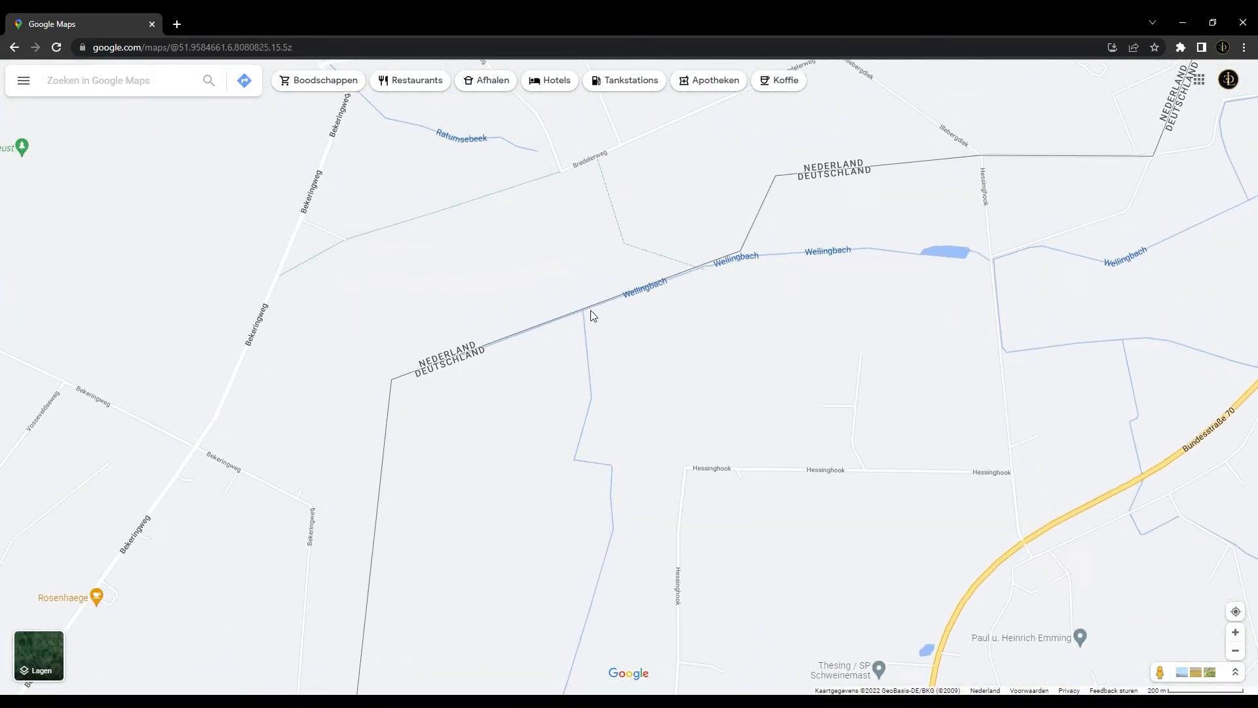
drag(739, 290, 536, 464)
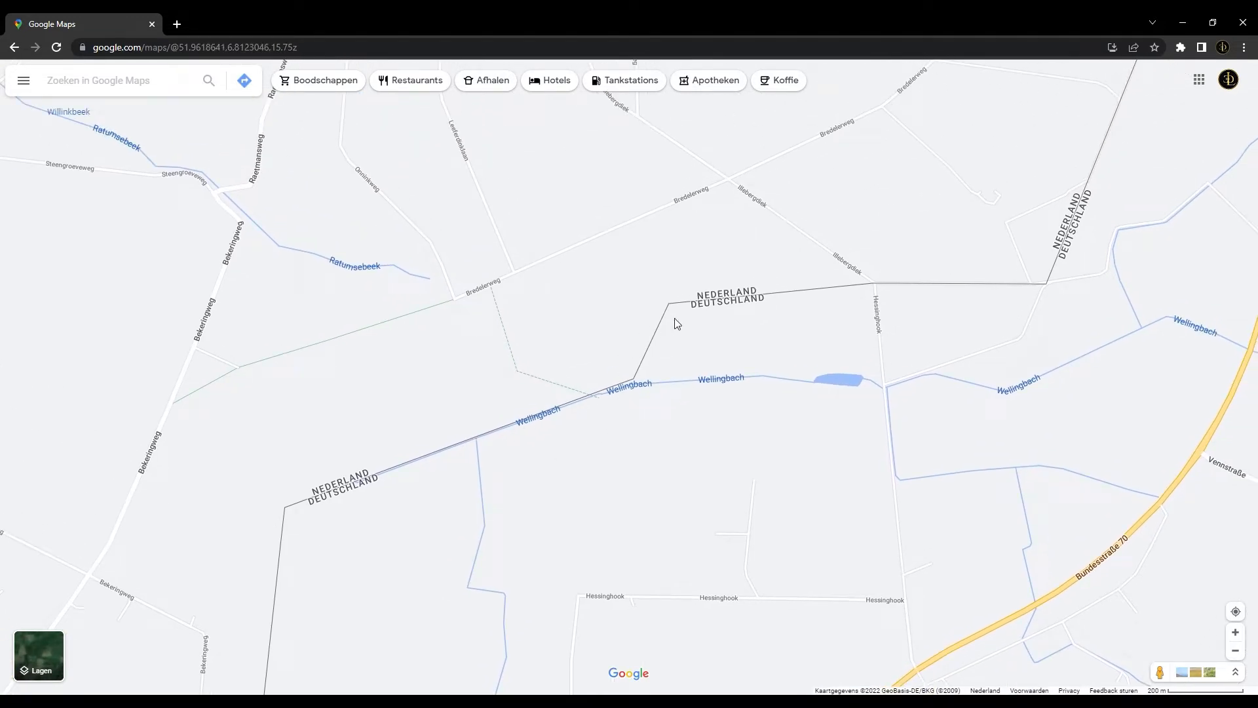
drag(749, 323, 745, 429)
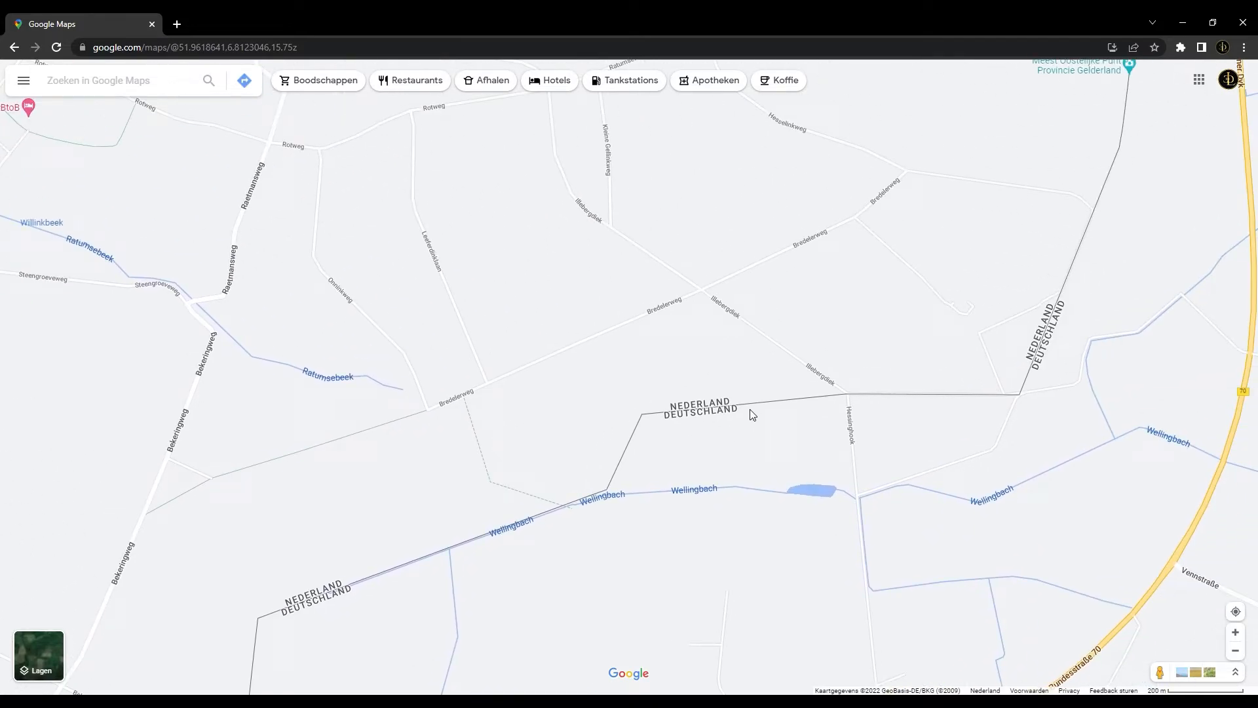
drag(937, 363, 925, 298)
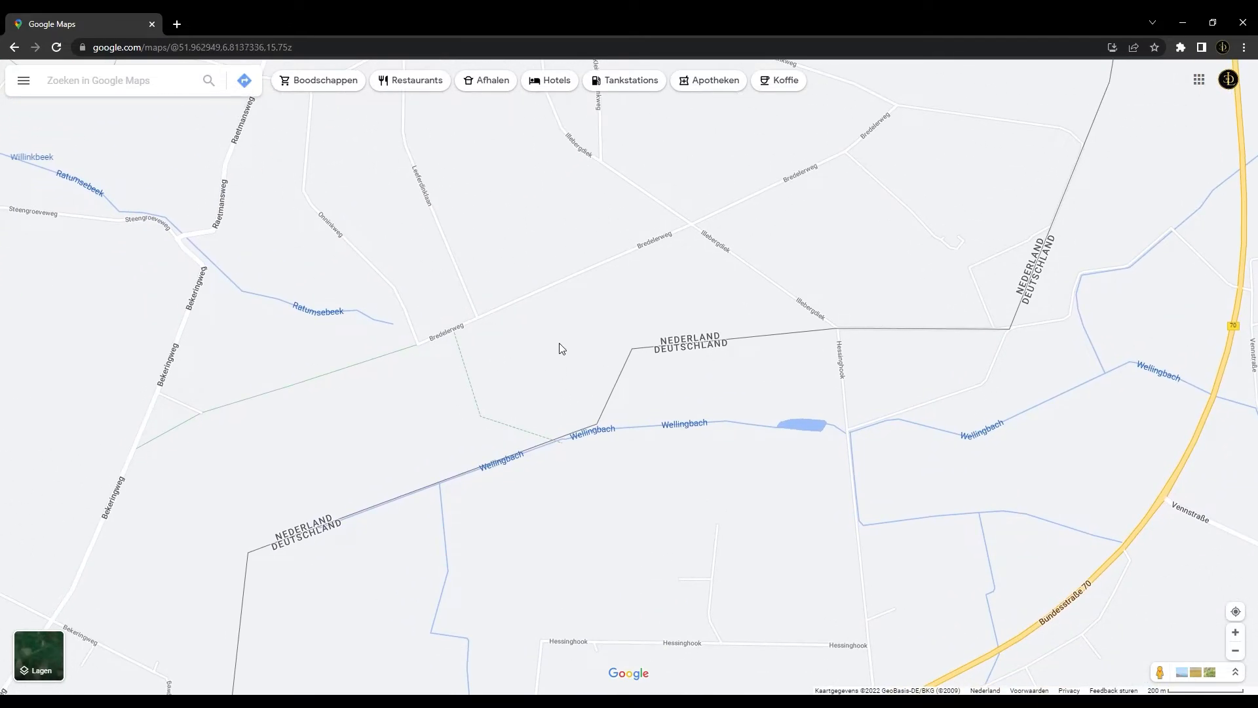
Study the border between Winterswijk and Vreden, from an overview down to its straight stretches and corners near Zwilbroek
scroll(557, 350, down, 5)
drag(631, 325, 681, 354)
scroll(675, 343, down, 4)
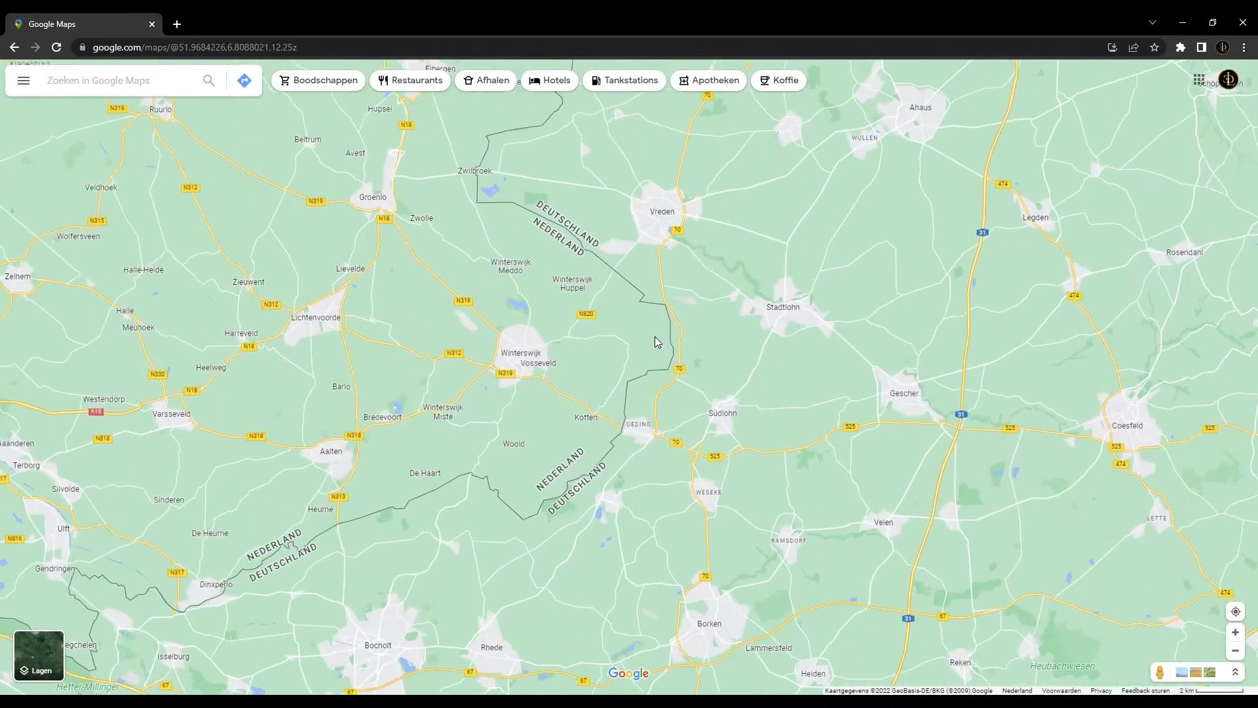
drag(615, 247, 666, 328)
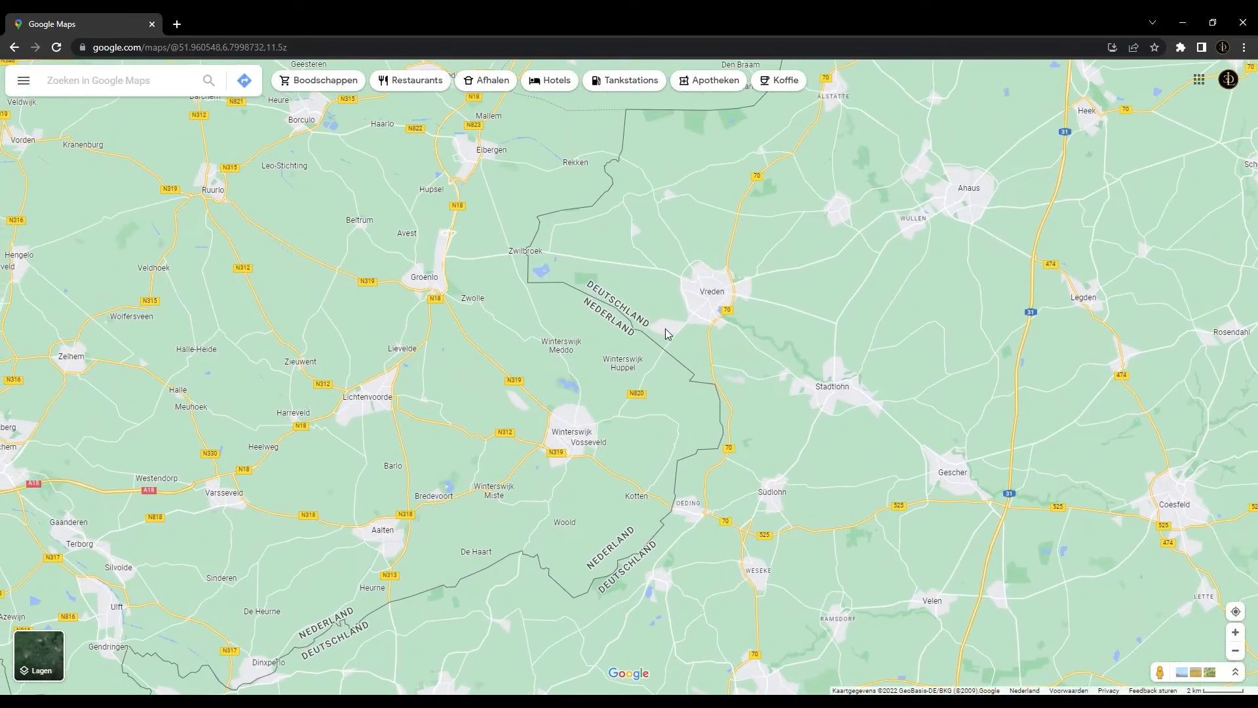
drag(562, 226, 564, 275)
scroll(625, 360, up, 4)
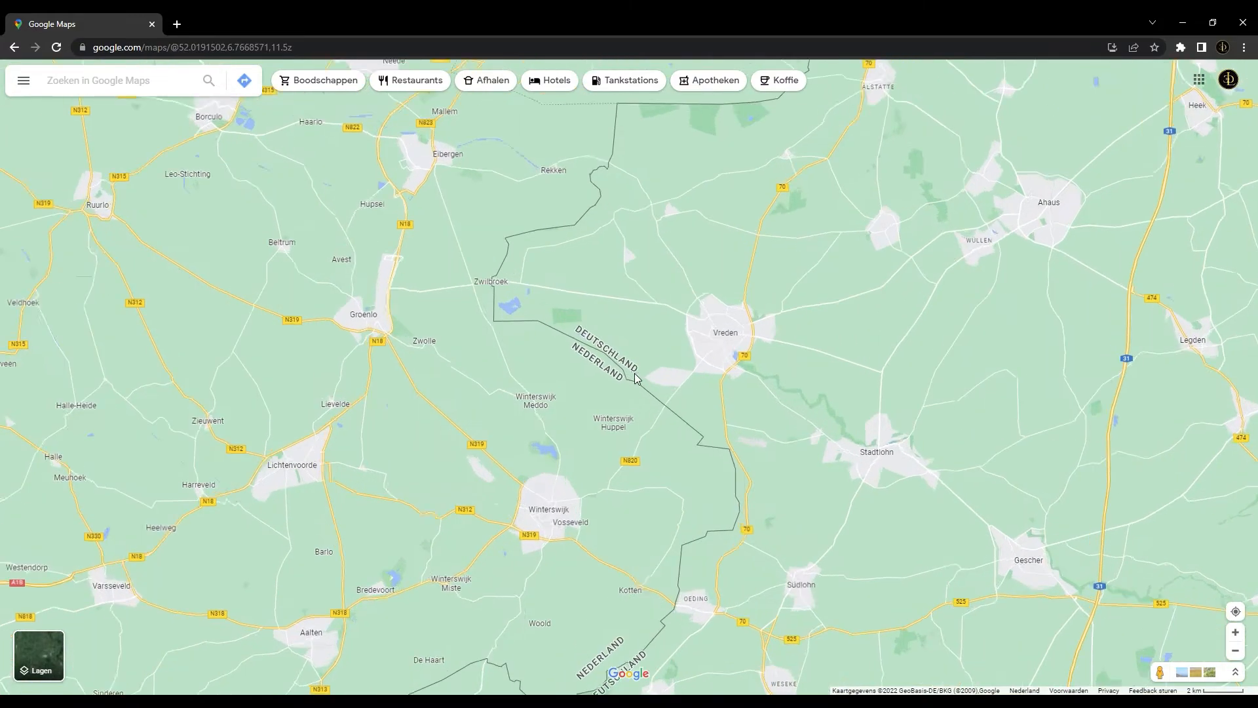
scroll(769, 478, up, 3)
drag(662, 419, 706, 507)
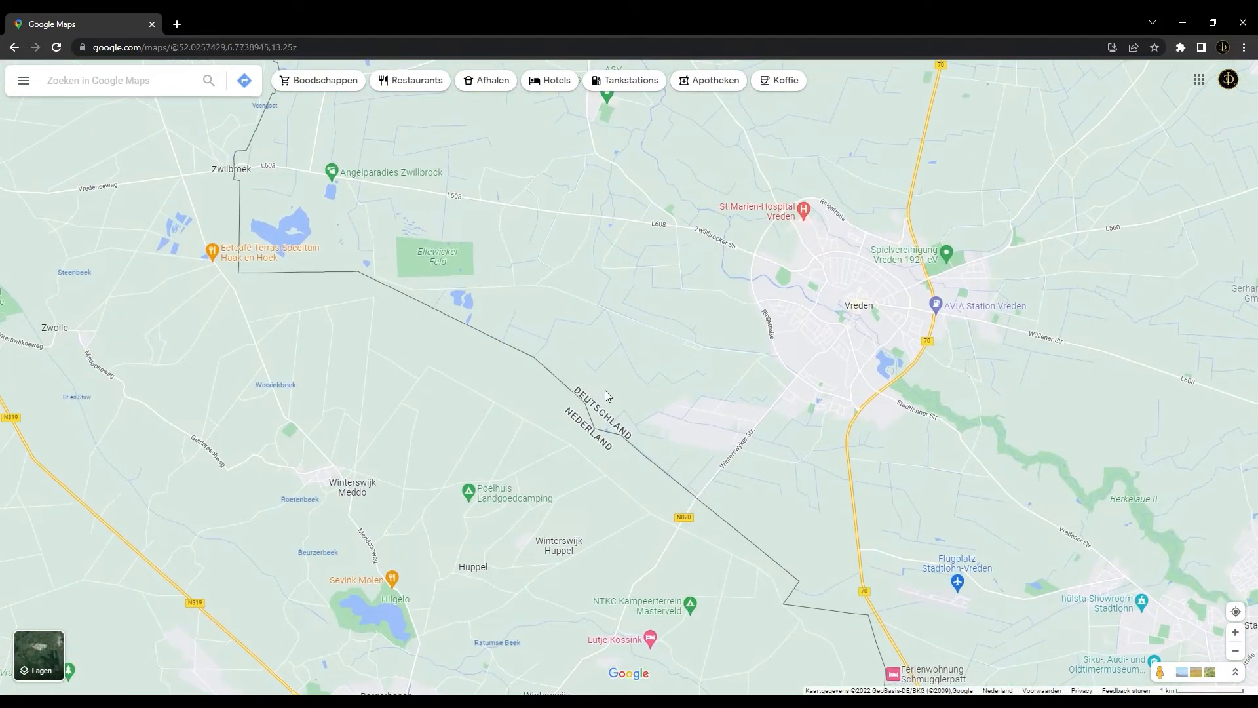
scroll(635, 438, up, 3)
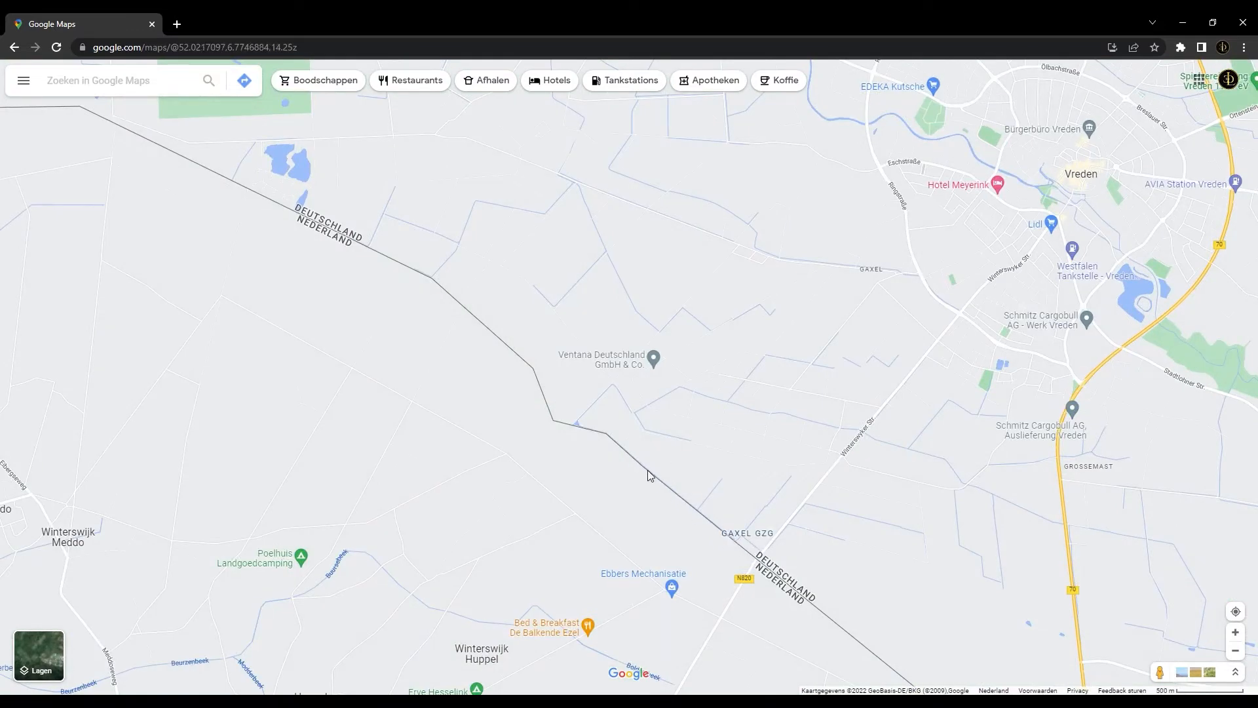
scroll(647, 470, up, 3)
scroll(459, 295, down, 3)
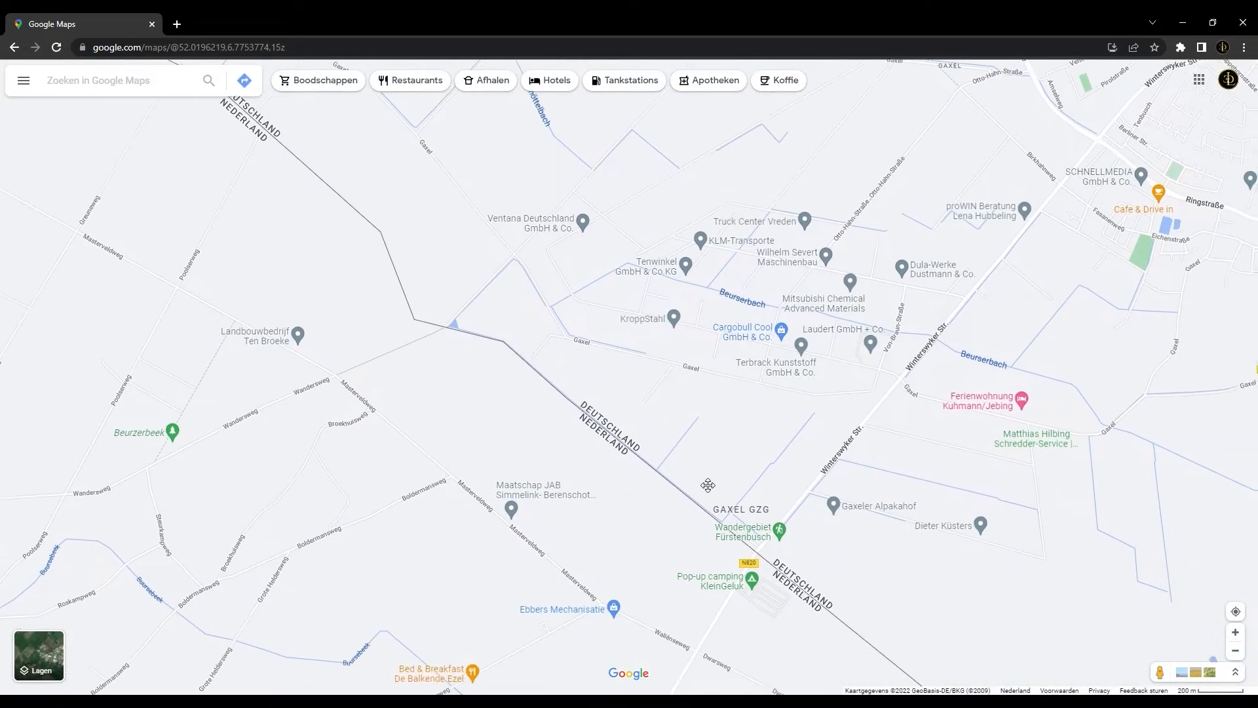
drag(376, 210, 494, 388)
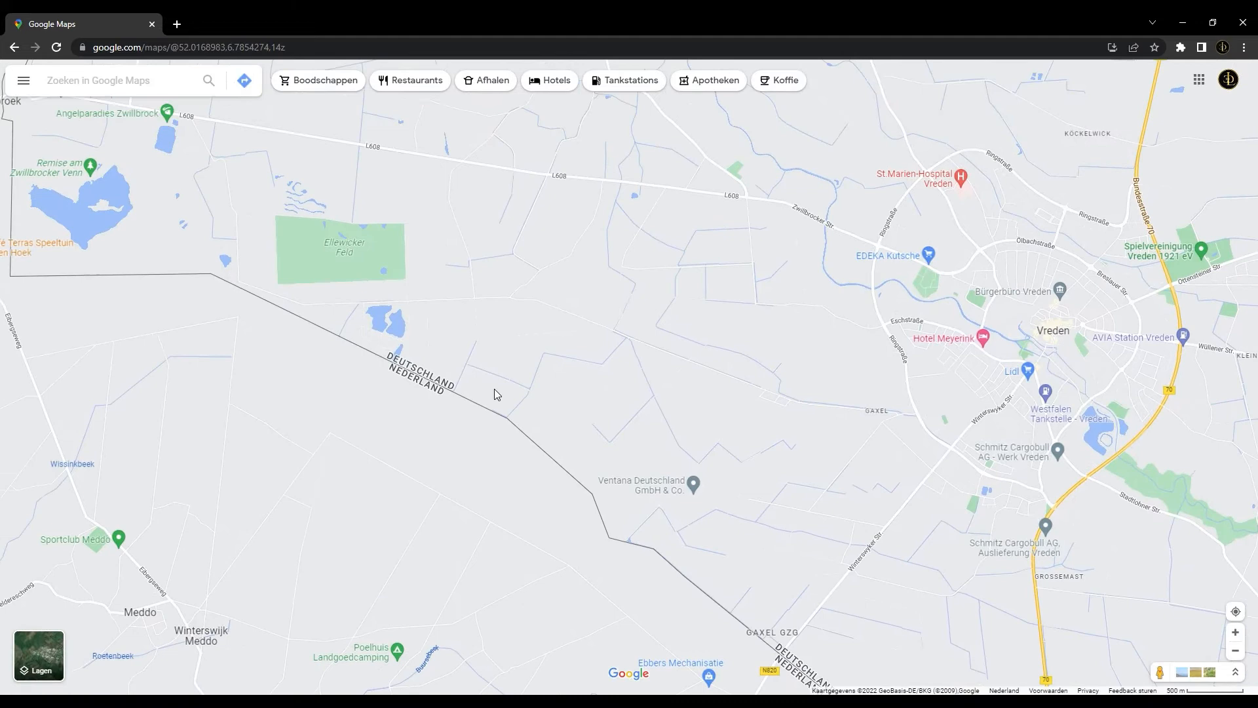
drag(287, 299, 471, 373)
drag(277, 275, 407, 393)
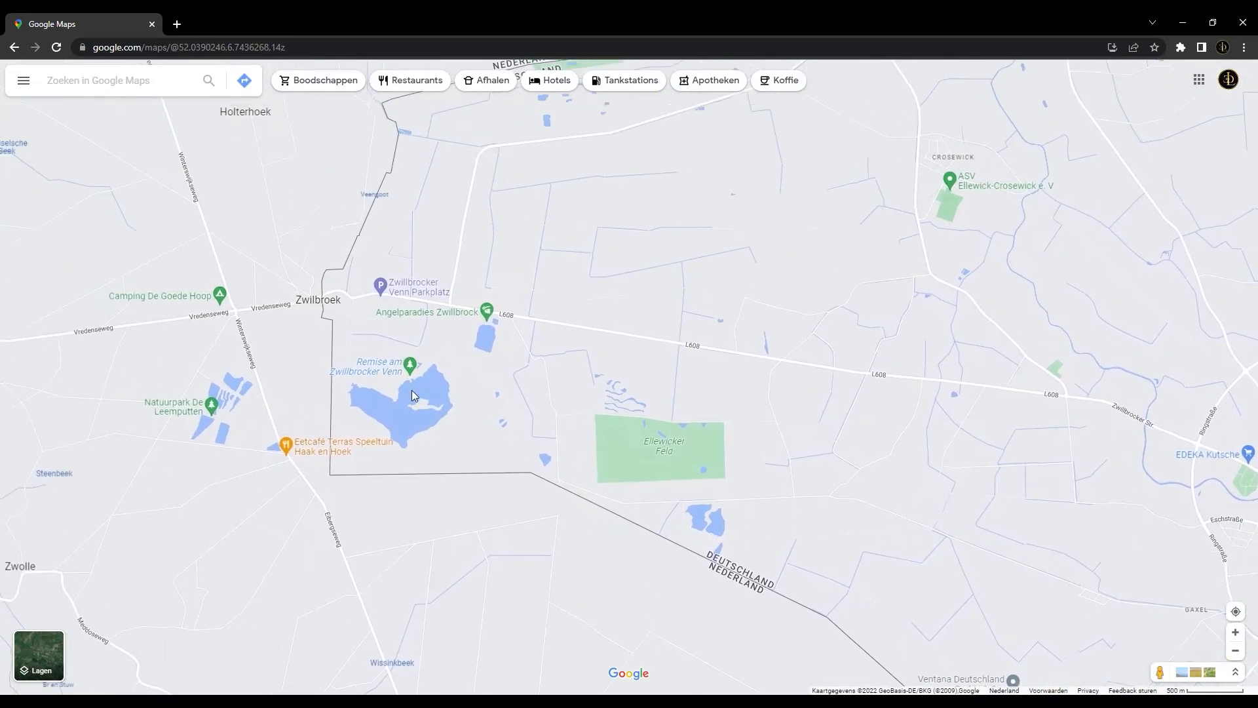
Follow the border from Zwilbroek past Holterhoek and examine its curve south of Rekken
drag(464, 216, 436, 304)
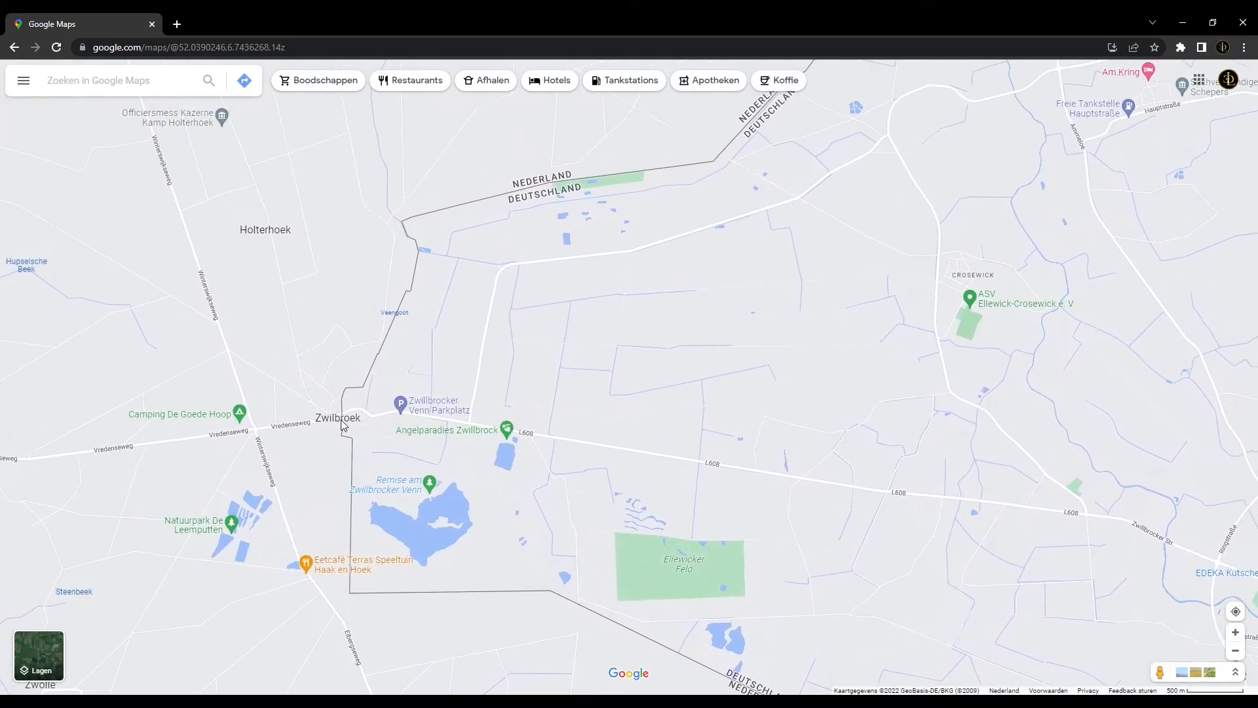
drag(509, 240, 427, 397)
scroll(513, 251, down, 1)
drag(552, 215, 490, 313)
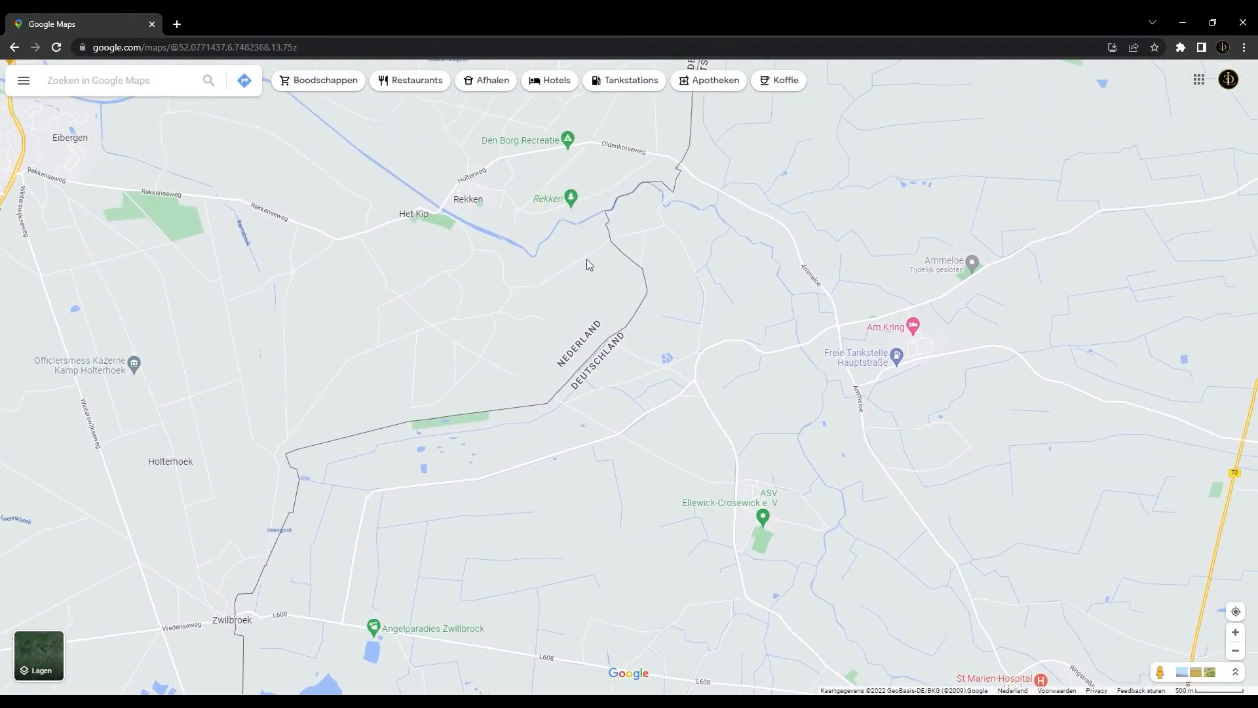
mouse_move(606, 230)
mouse_down()
mouse_move(578, 243)
mouse_move(616, 211)
mouse_up()
scroll(588, 320, up, 6)
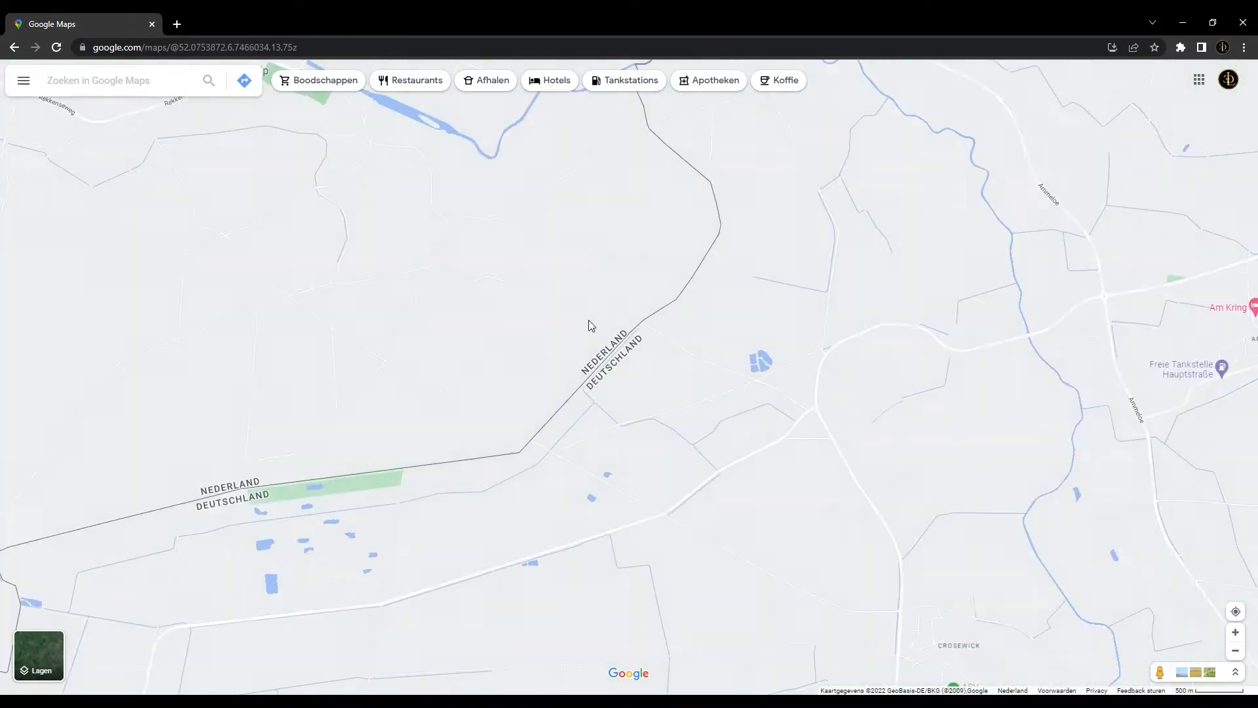
drag(401, 544, 634, 442)
drag(778, 291, 671, 354)
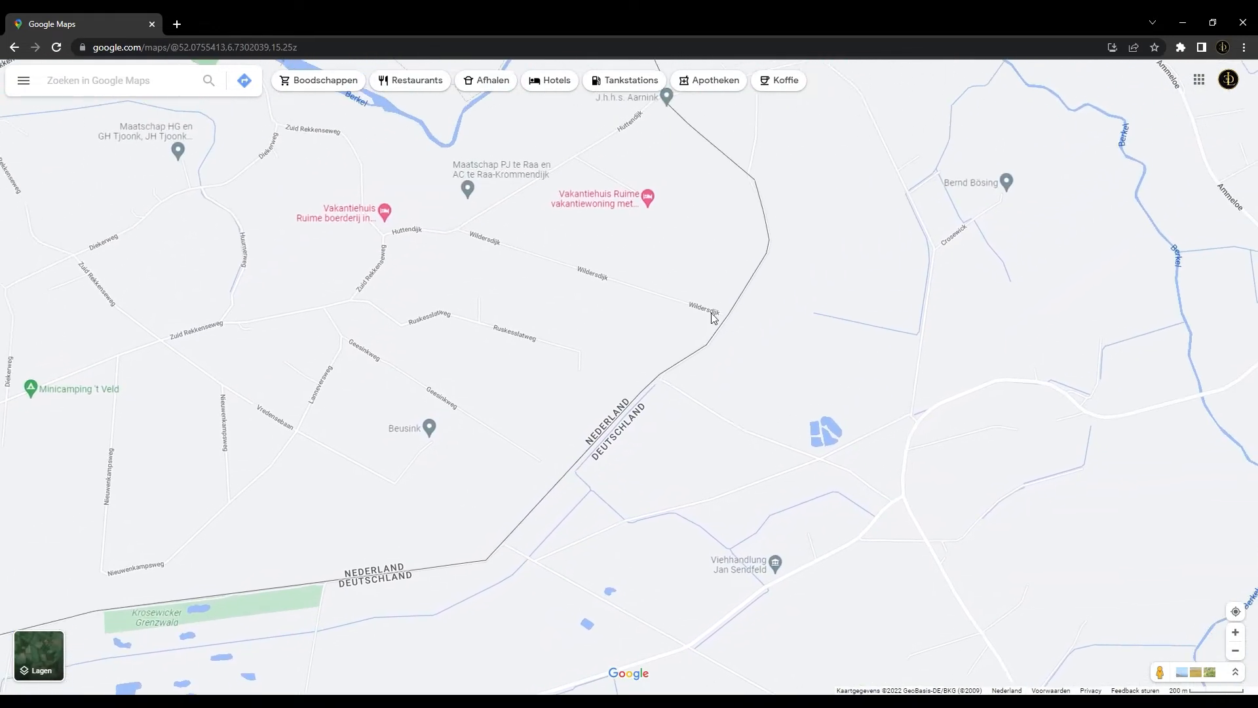
Examine where the border joins and leaves the winding Berkel river between Rekken and Oldenkott
drag(777, 239, 749, 305)
drag(642, 199, 657, 307)
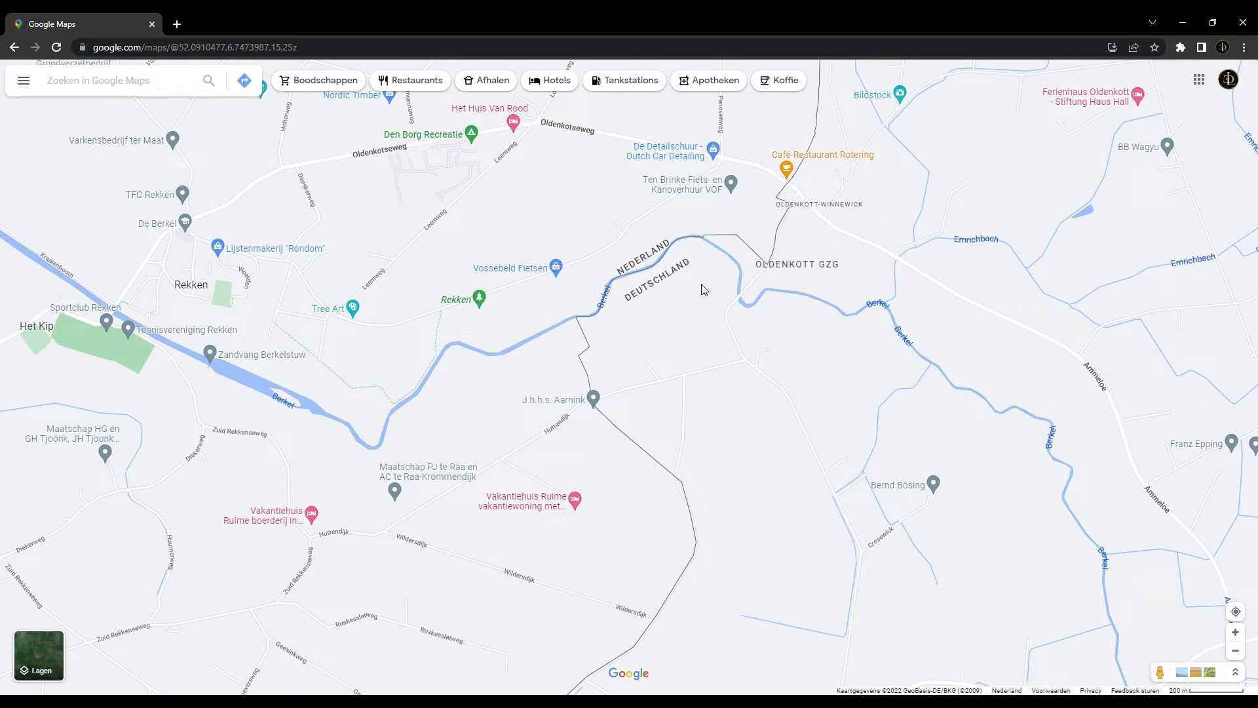
drag(681, 293, 646, 331)
scroll(646, 324, down, 2)
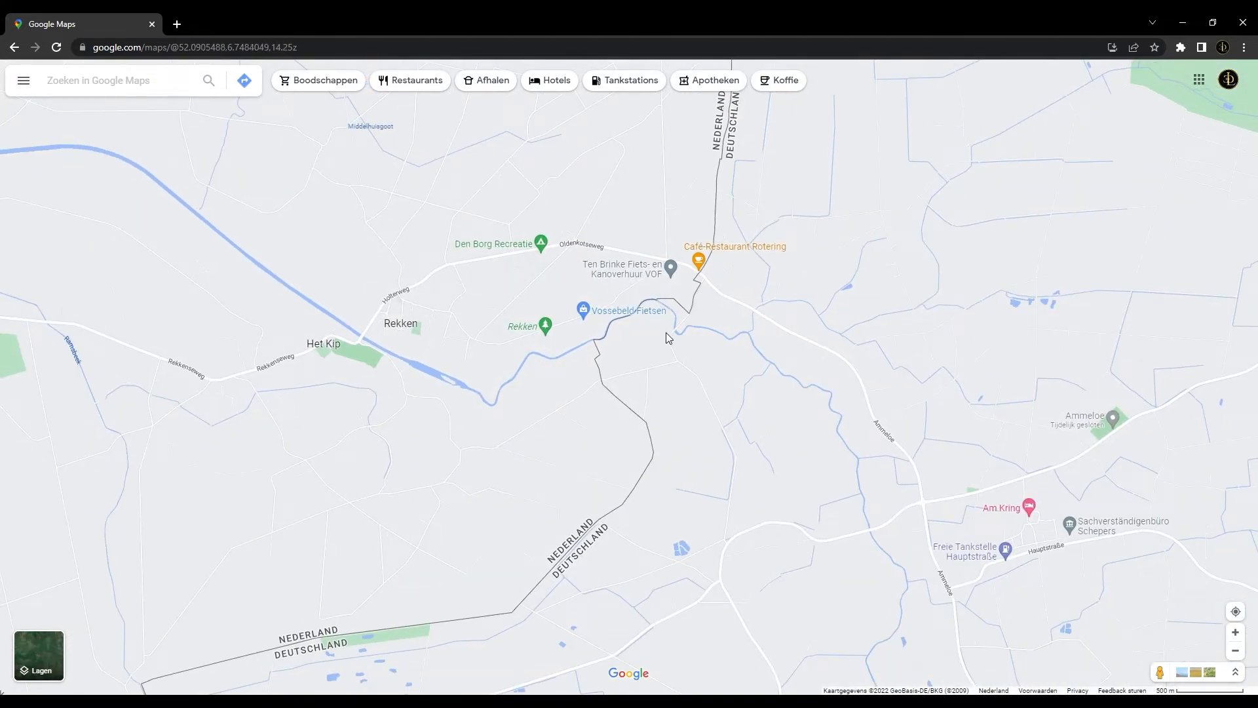
scroll(697, 340, up, 2)
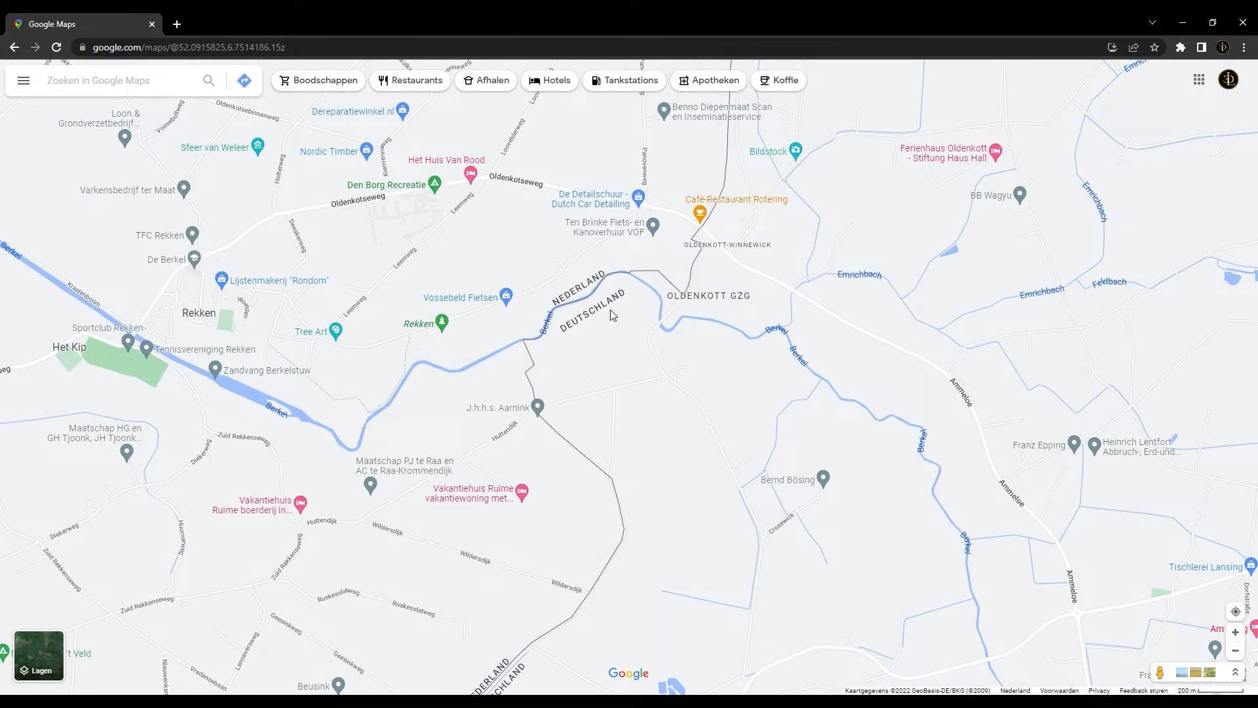
scroll(558, 324, up, 2)
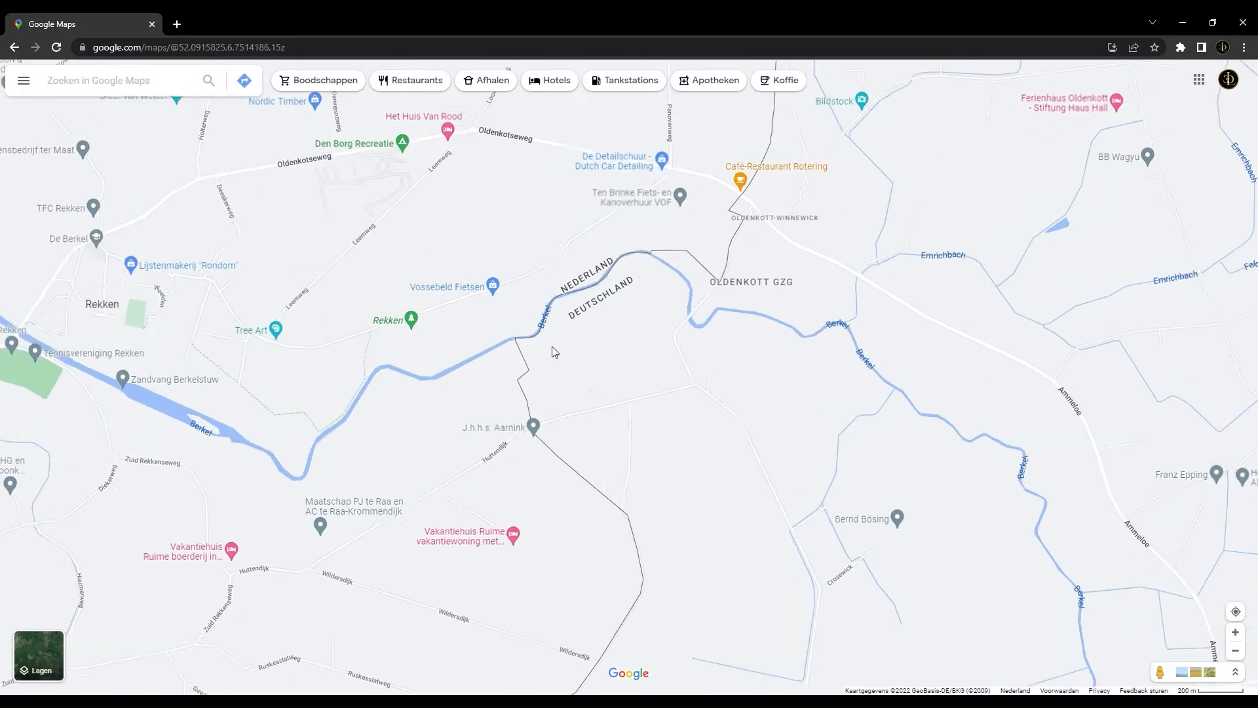
drag(465, 370, 670, 323)
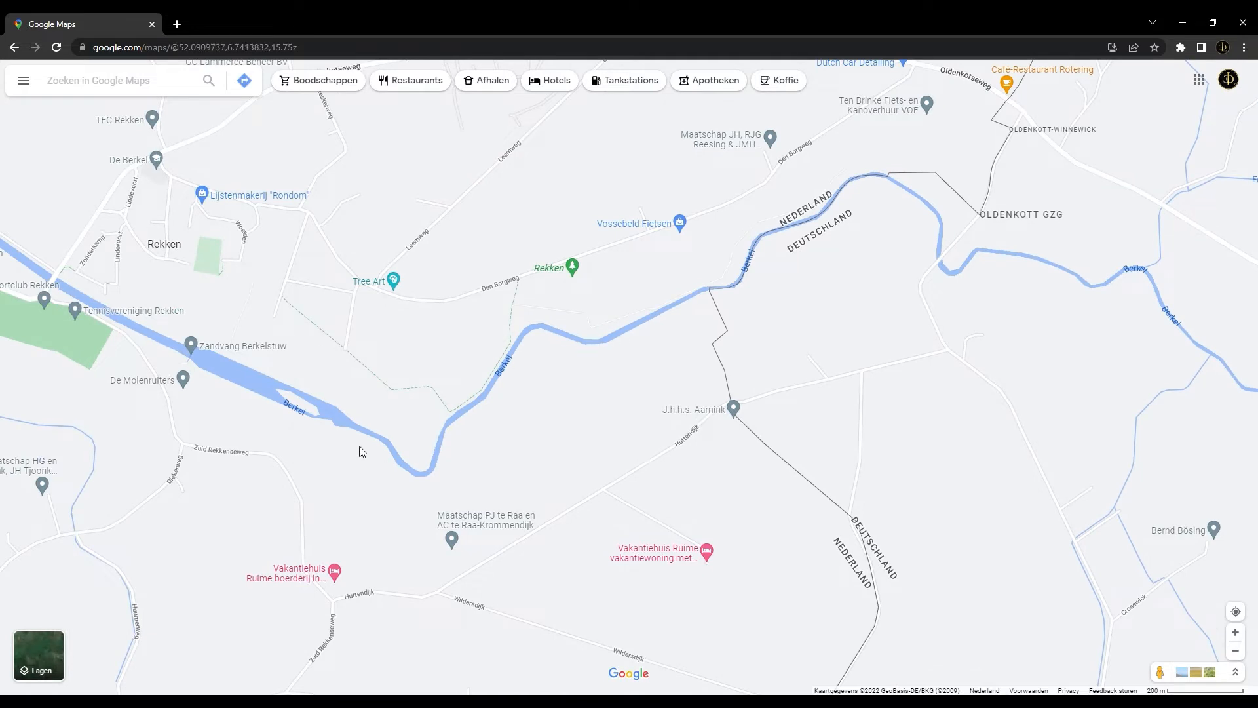
drag(842, 270, 615, 373)
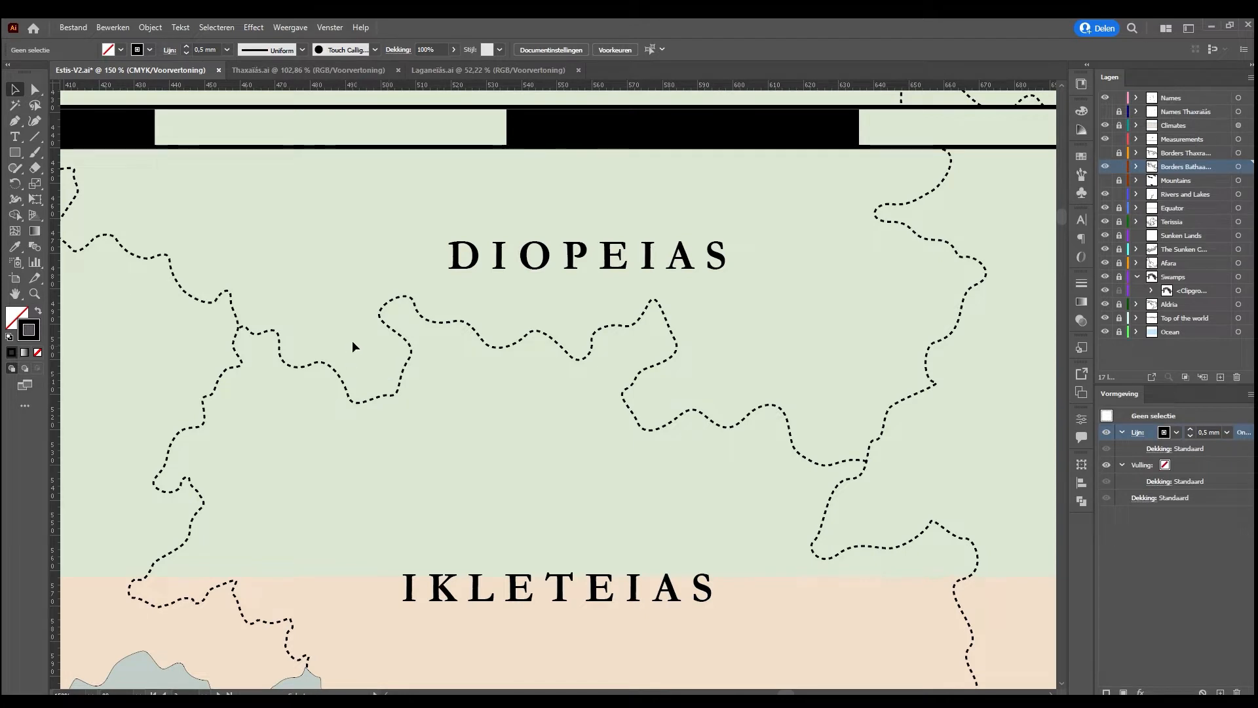
Move the Phentreias label northwest and the Achykhaias and Diopeias labels west for a new region layout, and hide the Measurements layer
scroll(478, 357, down, 2)
scroll(470, 369, up, 3)
scroll(470, 369, up, 3)
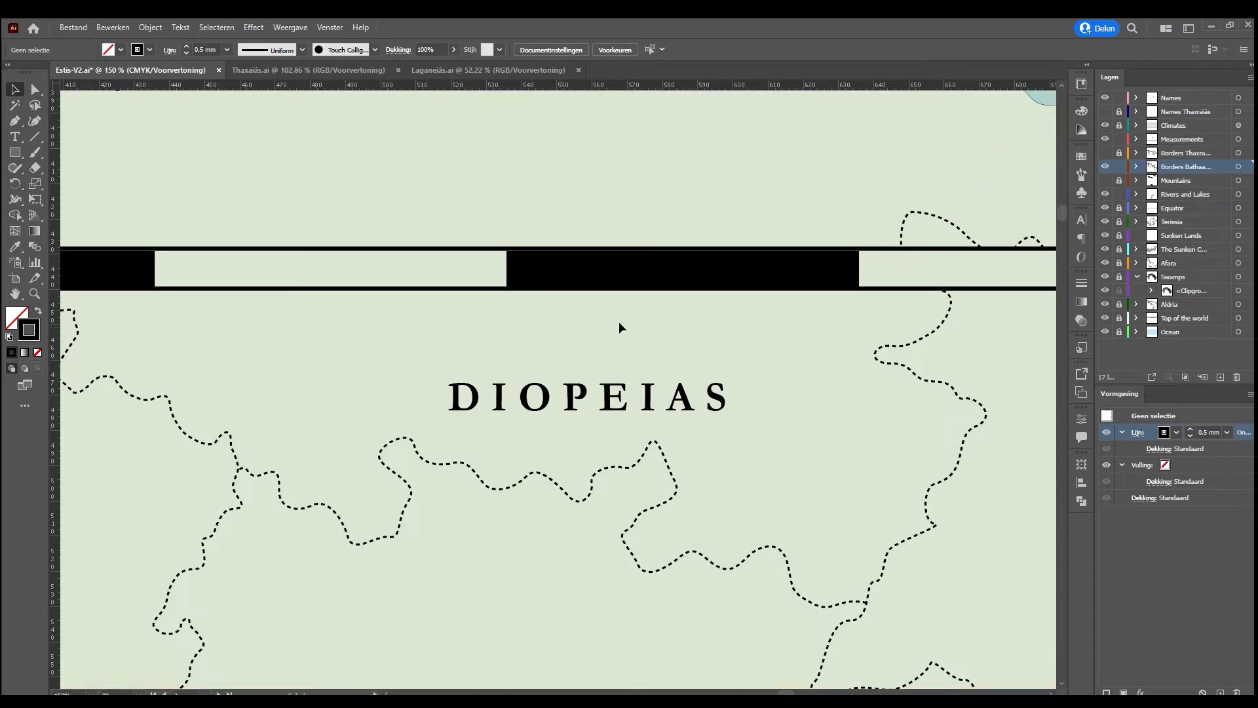
key(ctrl+minus)
key(ctrl+minus)
key(ctrl+minus)
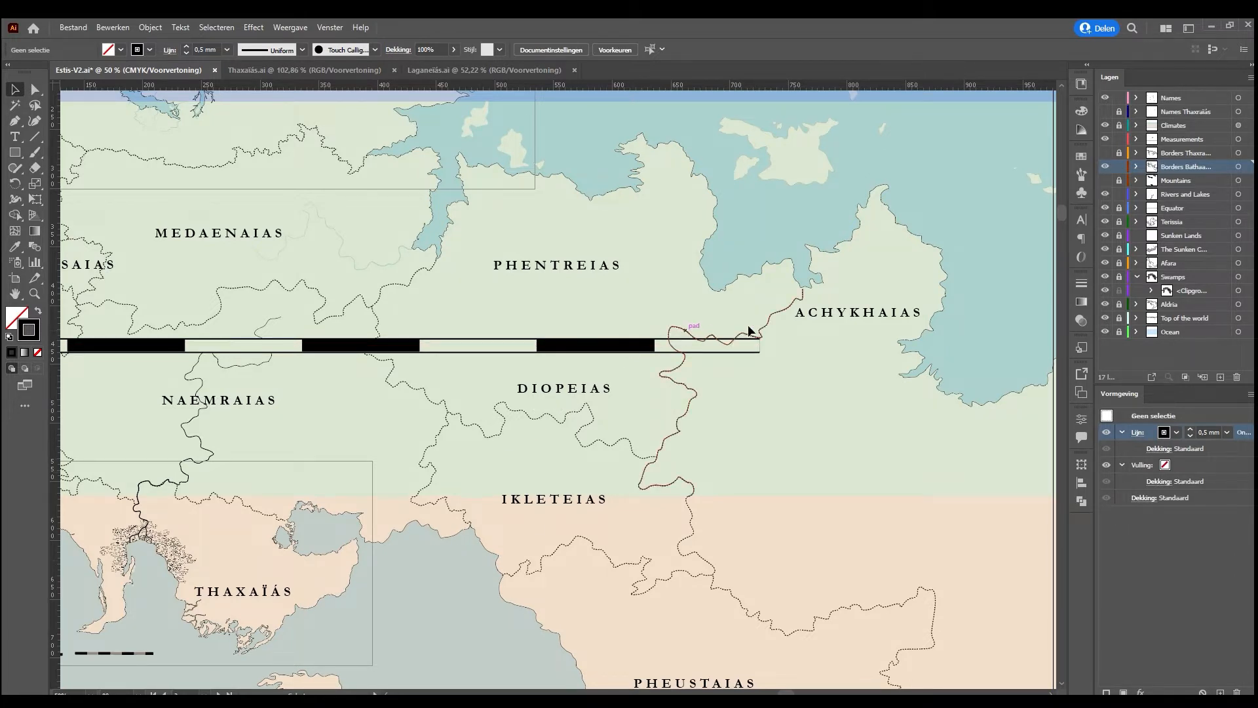
click(857, 309)
click(568, 266)
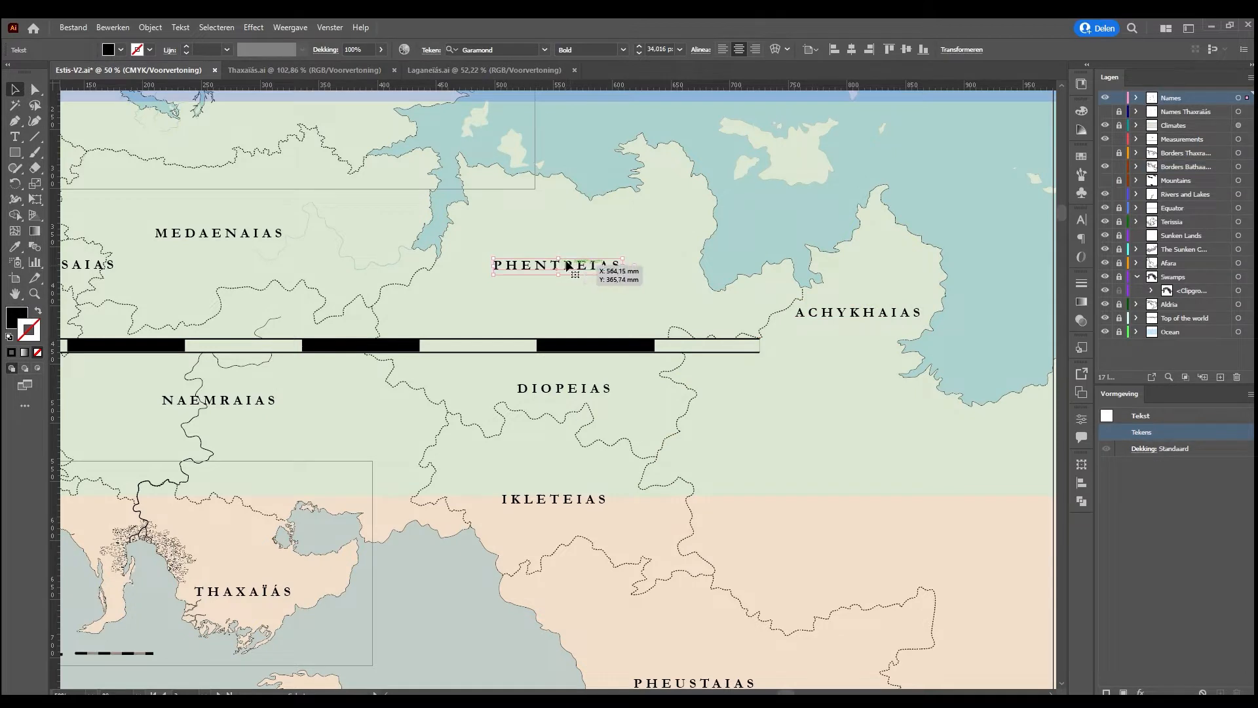
drag(567, 265, 546, 221)
drag(884, 313, 664, 300)
drag(579, 389, 465, 361)
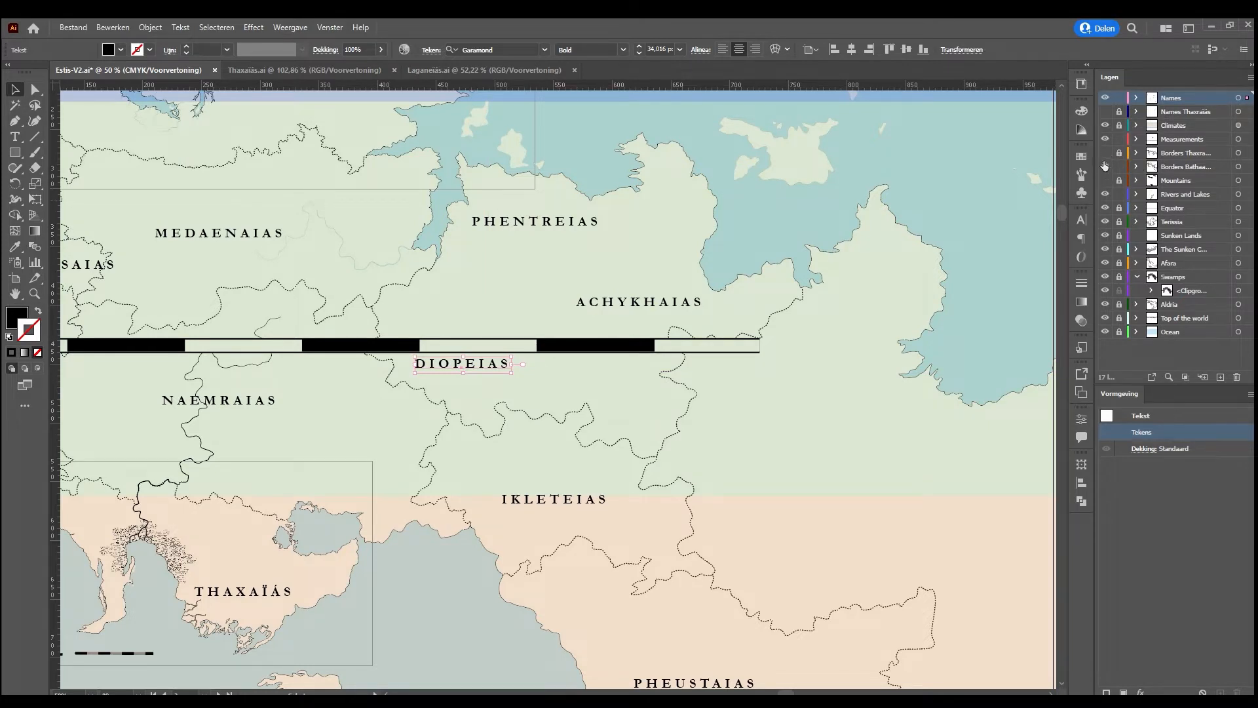
click(1104, 138)
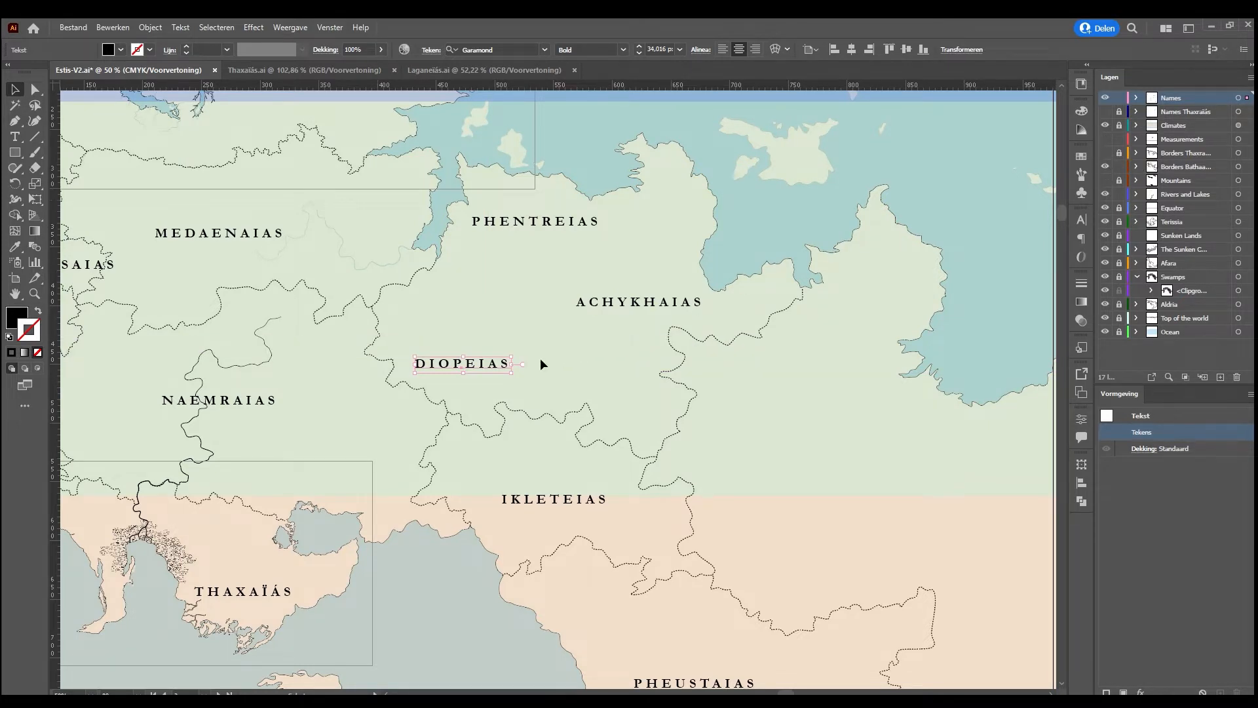
Draw a winding dashed border from the inlet west of Phentreias southeast, passing between Diopeias and Achykhaias, to the existing eastern border
click(509, 305)
click(559, 423)
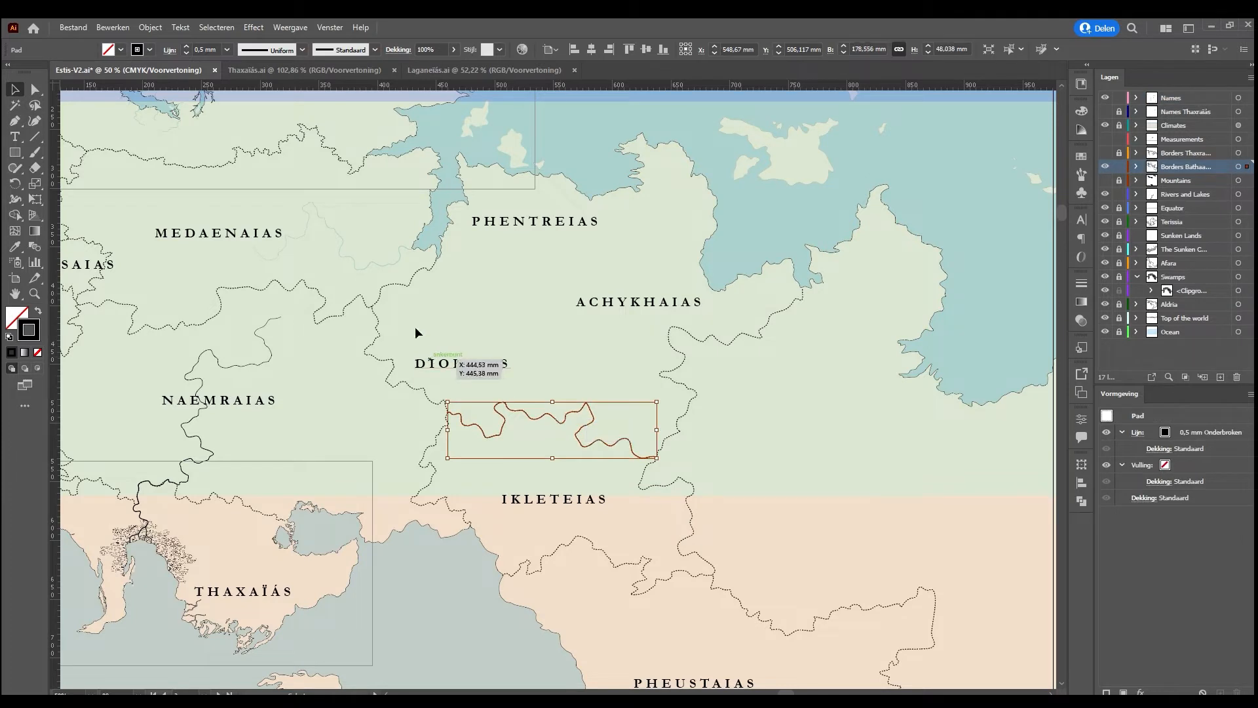
click(15, 120)
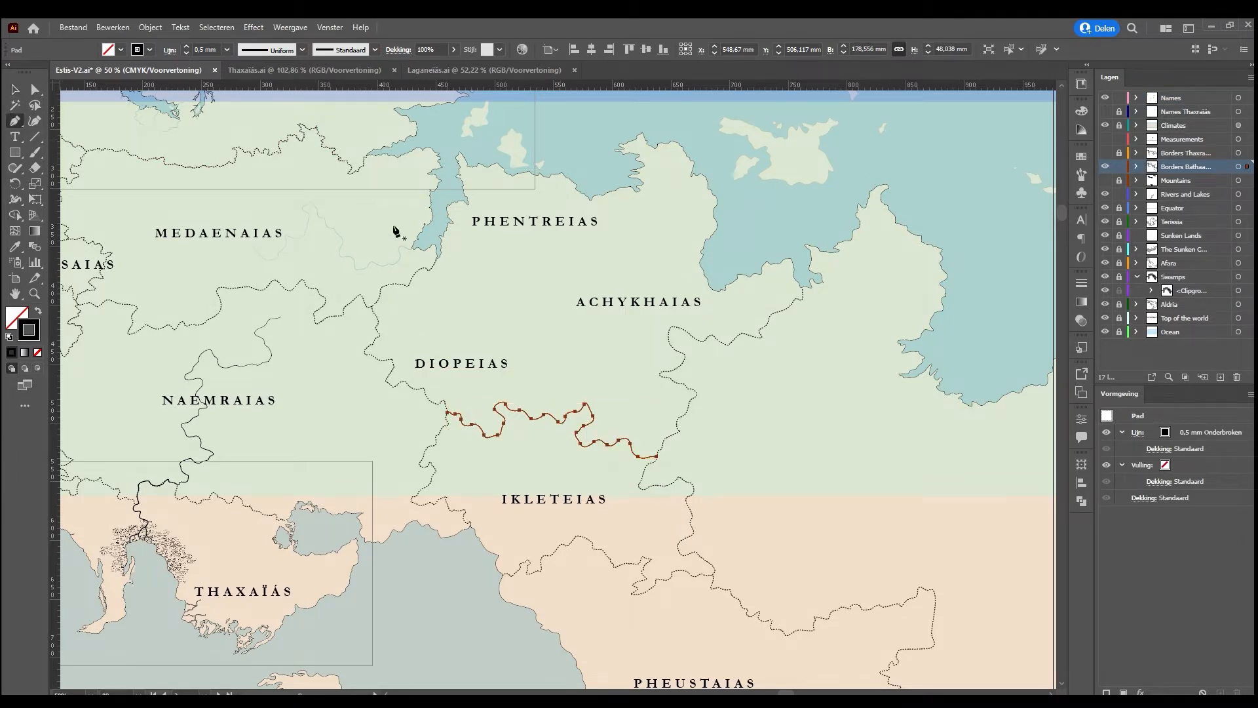
drag(450, 223, 524, 273)
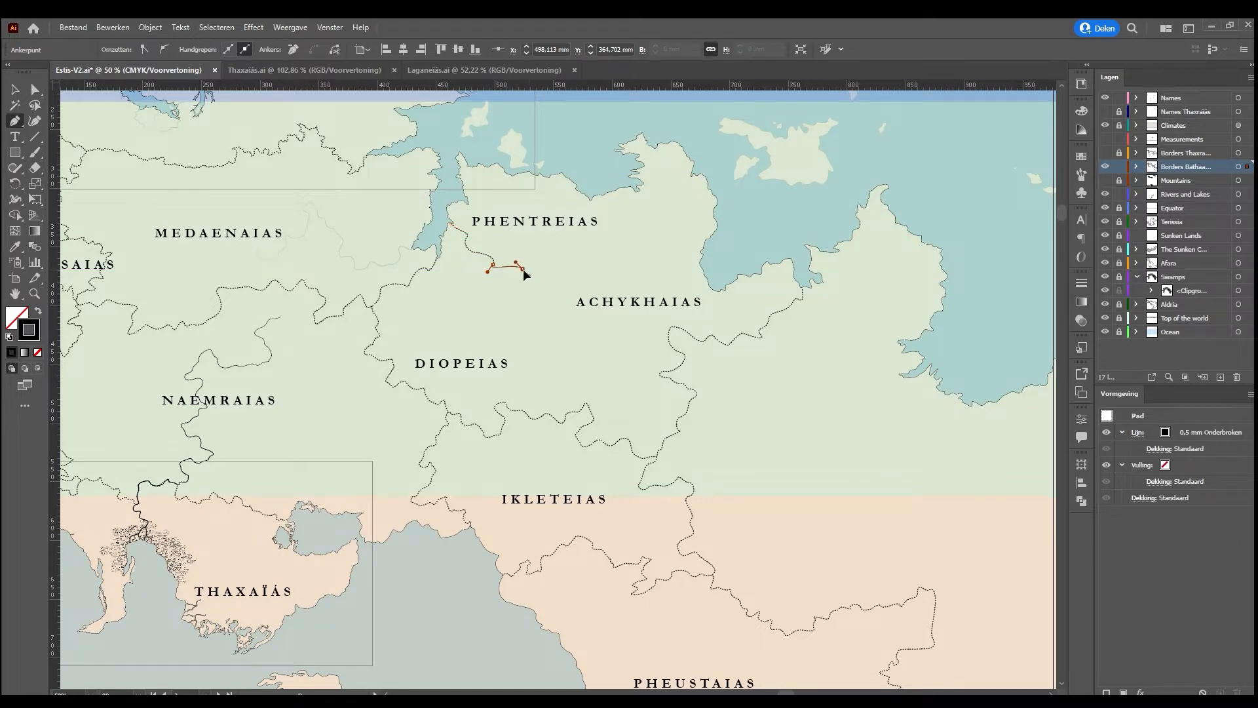
key(ctrl+z)
scroll(462, 204, up, 3)
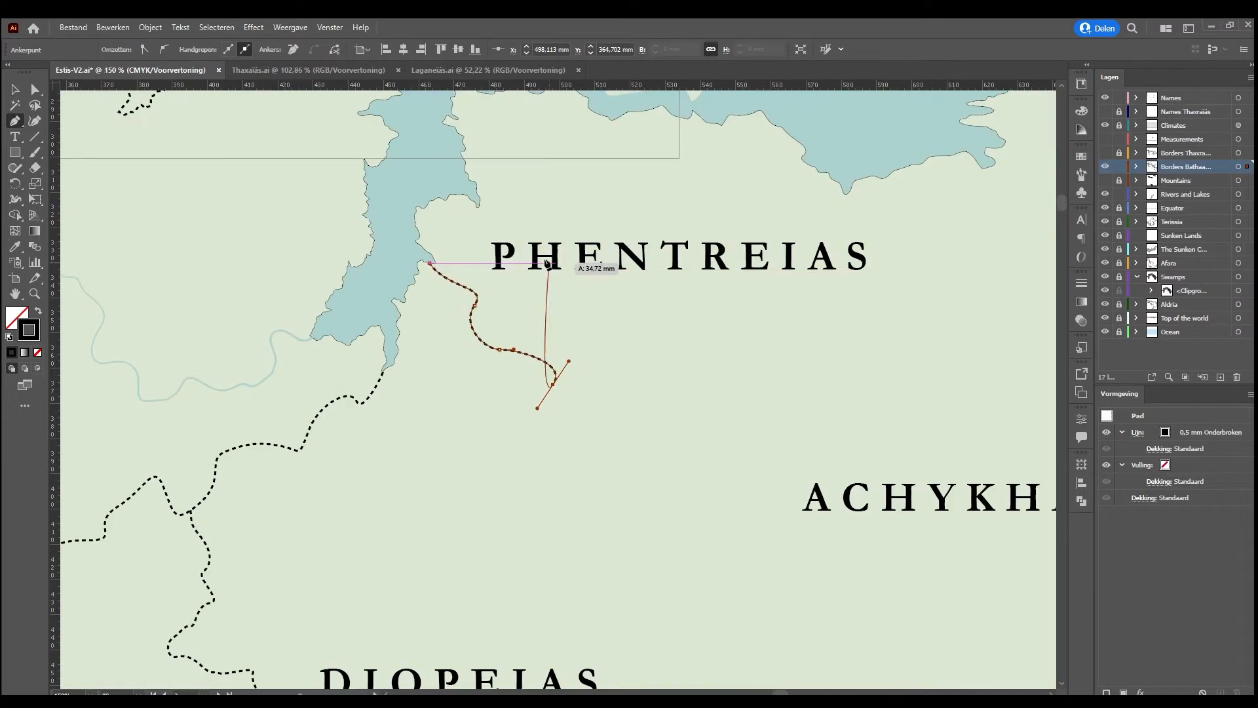
drag(556, 421, 769, 459)
drag(765, 468, 604, 472)
key(space)
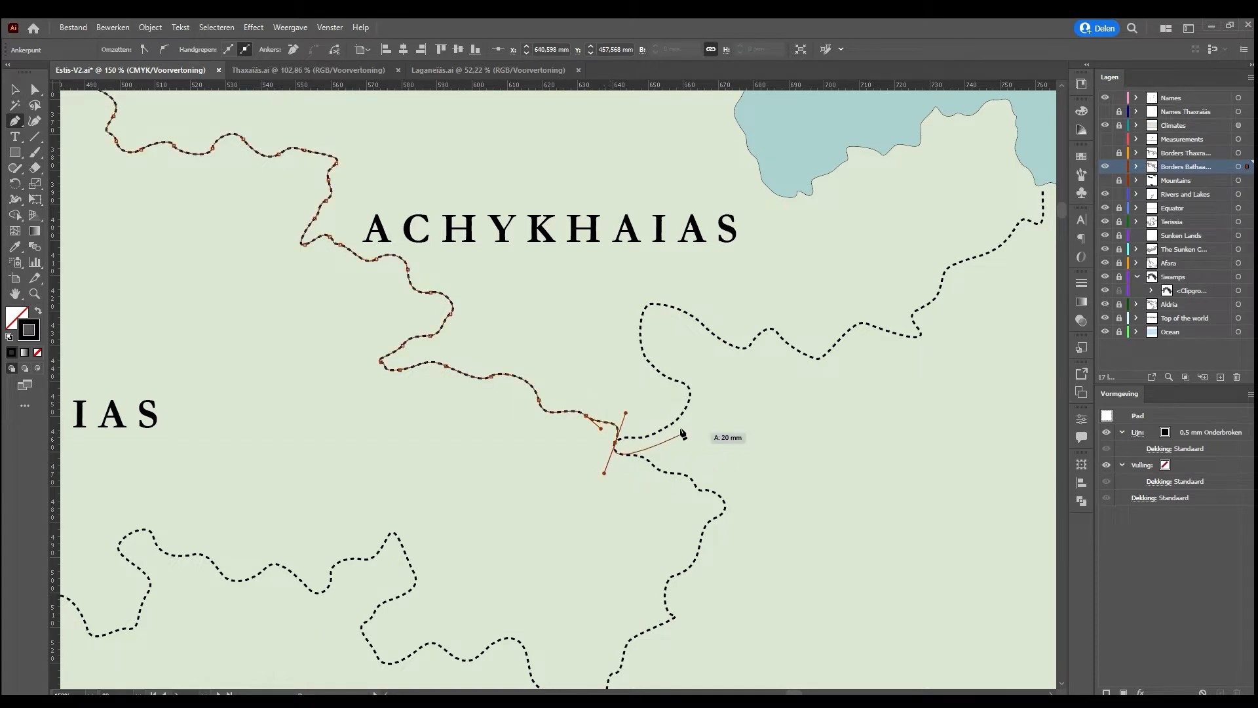
Draw a winding dashed border from the west coast of the bay westward between Phentreias and Achykhaias to the new diagonal border
drag(435, 244, 497, 587)
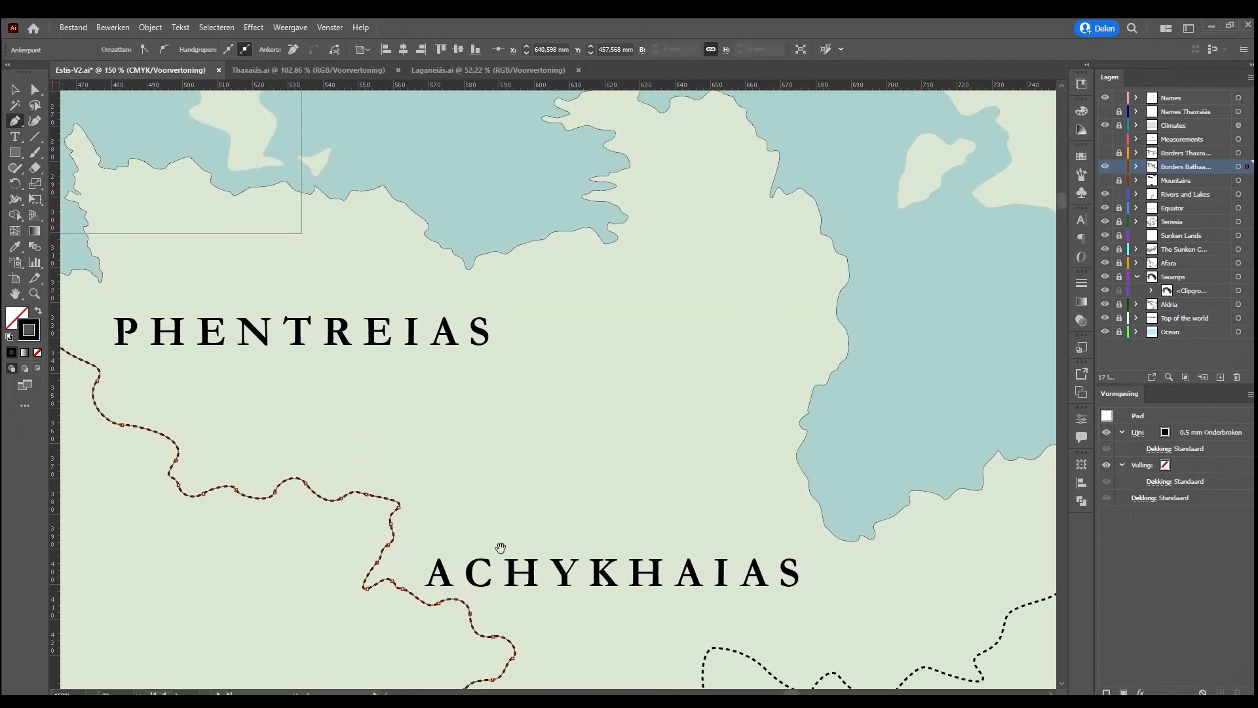
click(798, 423)
drag(787, 421, 633, 448)
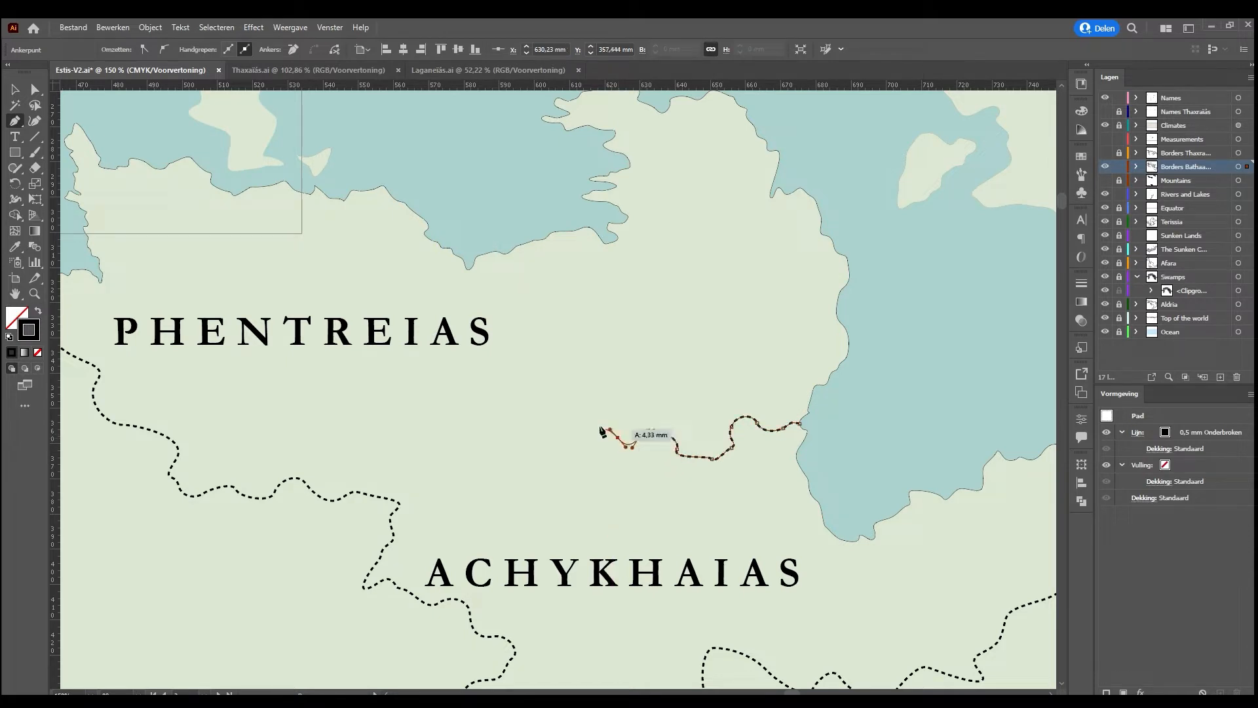
drag(610, 431, 389, 508)
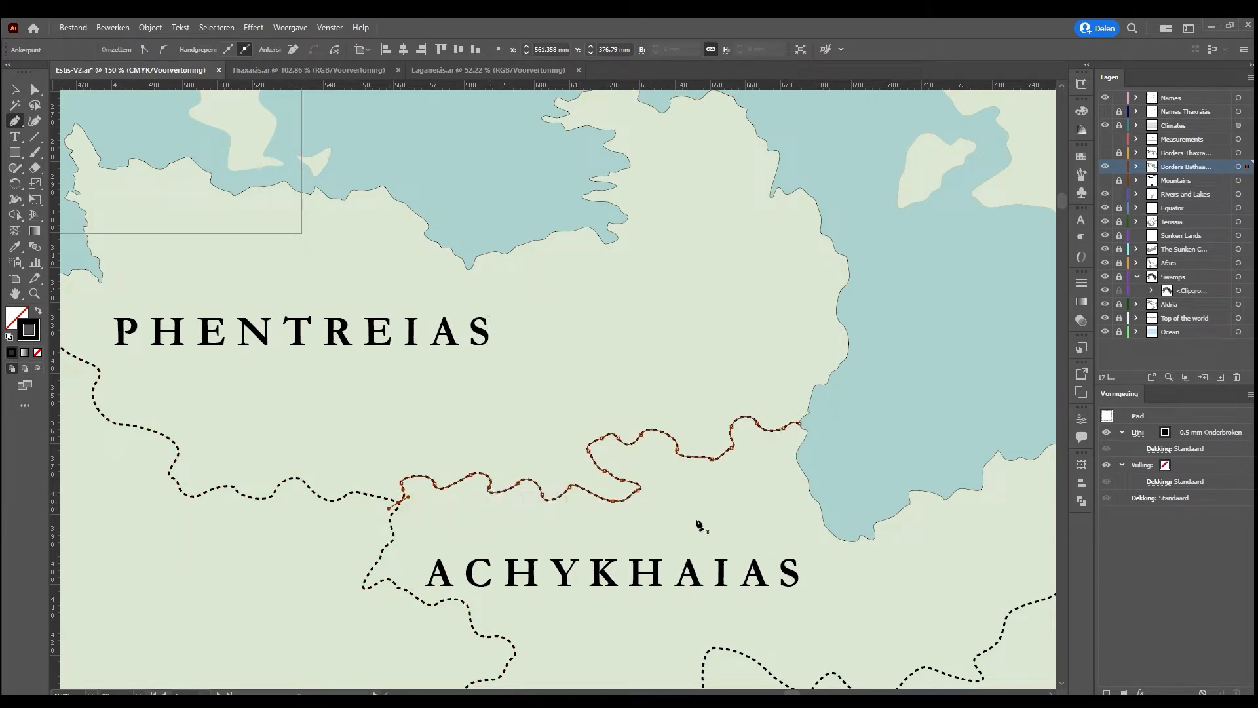
Reposition the Phentreias and Achykhaias labels eastward within their newly bordered regions
click(15, 90)
drag(274, 351, 465, 350)
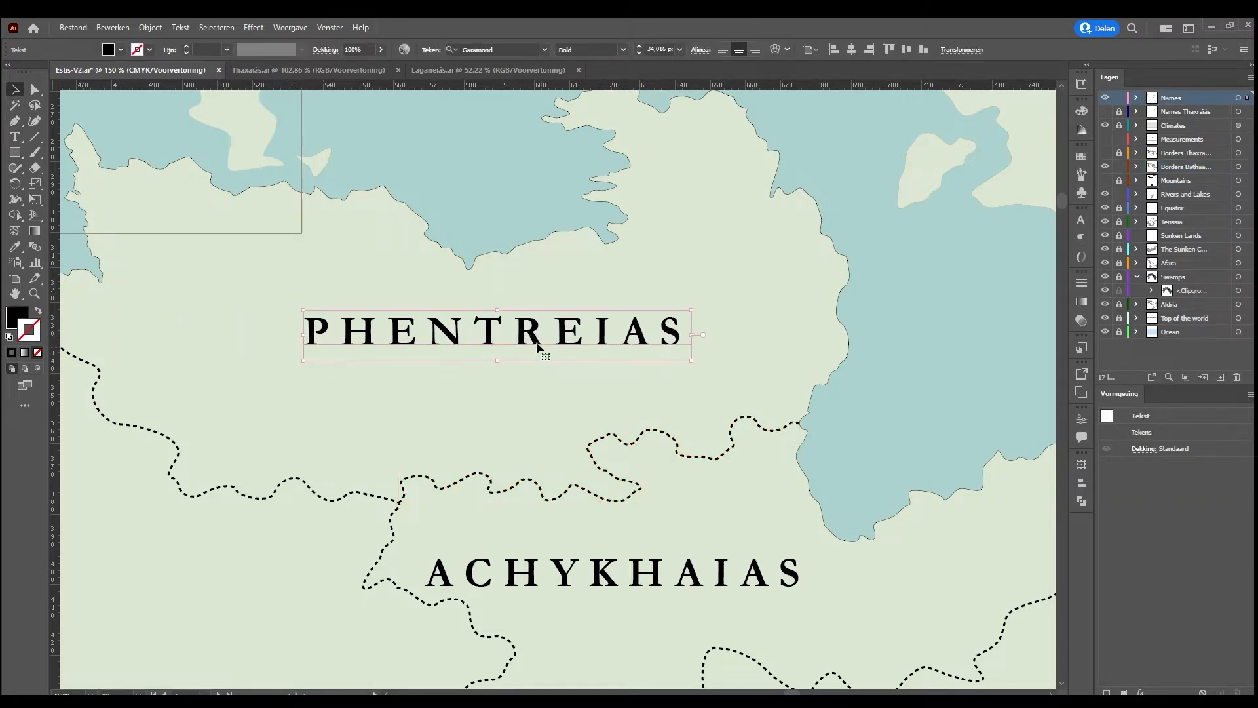
scroll(534, 347, down, 3)
drag(651, 484, 809, 487)
key(ctrl+minus)
key(ctrl+minus)
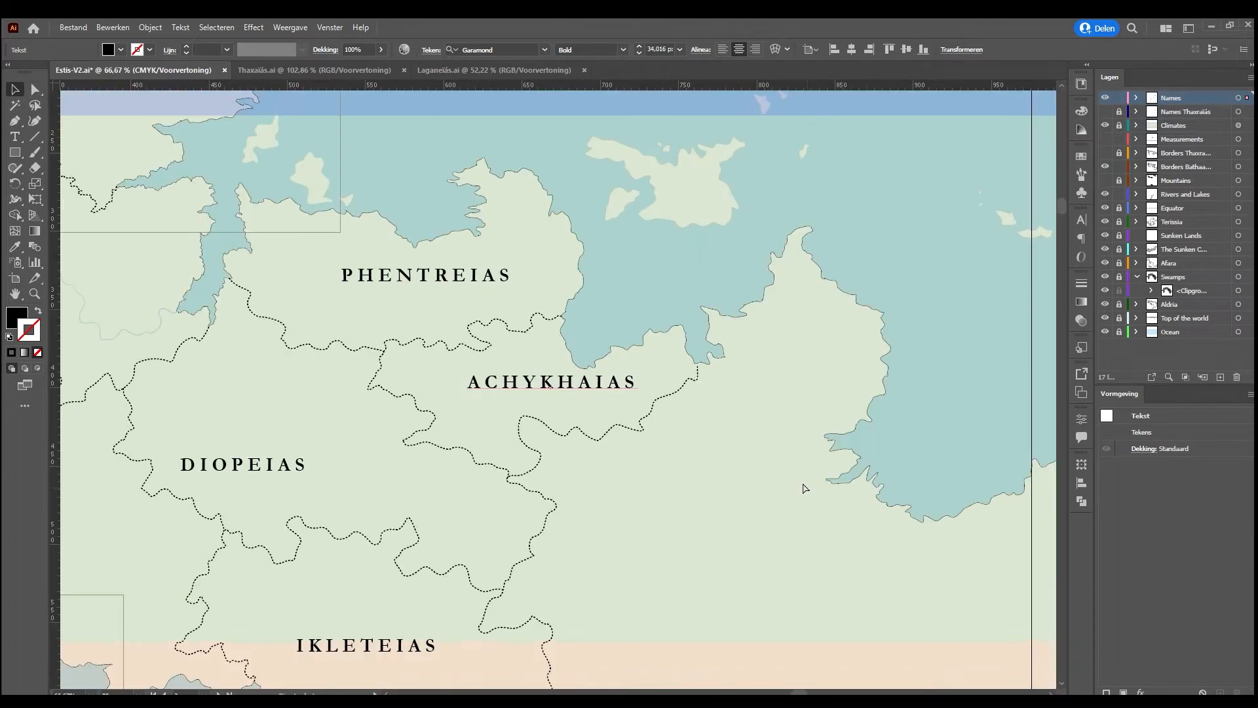
drag(587, 394, 570, 403)
click(564, 335)
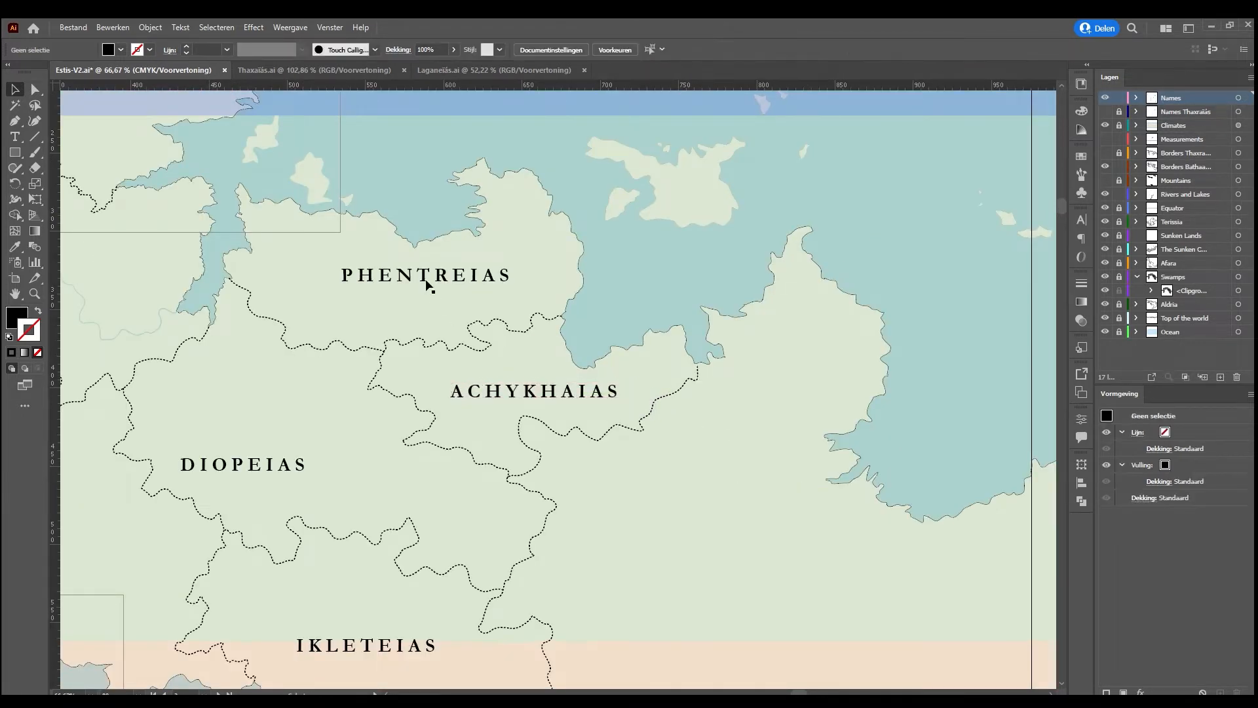
Shift the Diopeias label east toward the middle of its region and nudge the Phentreias label slightly west
drag(371, 326, 657, 308)
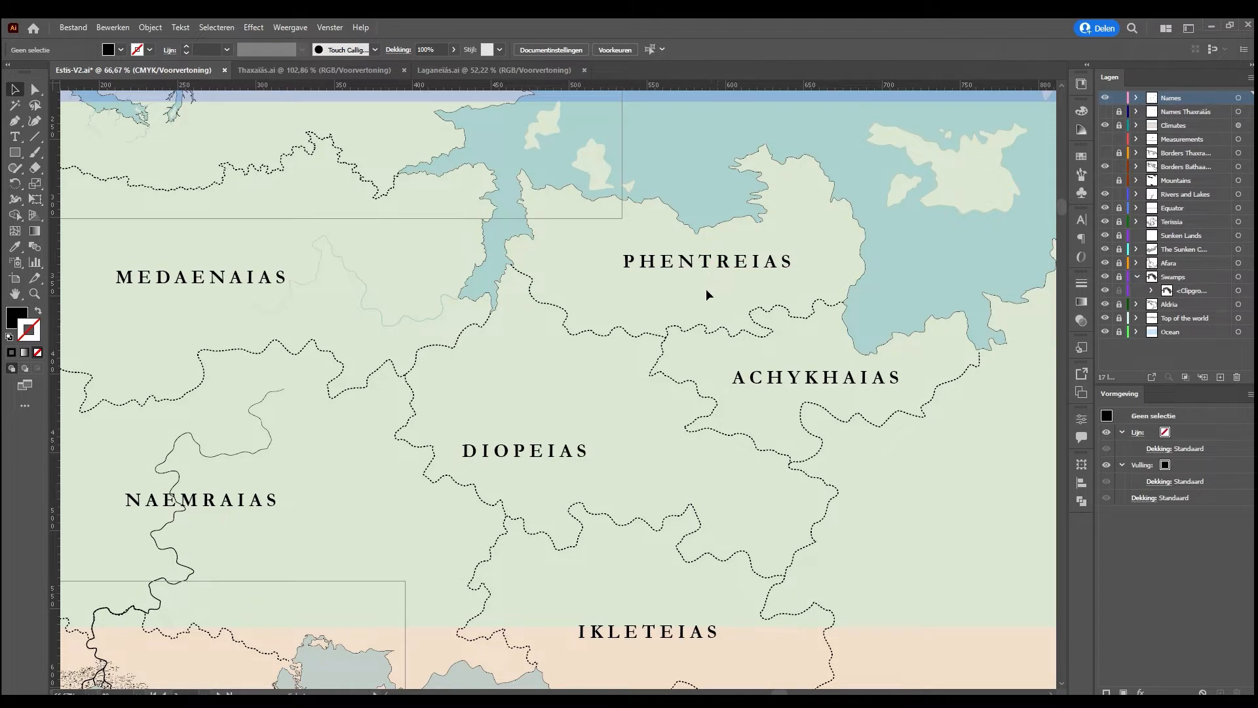
drag(570, 451, 639, 436)
scroll(684, 300, up, 5)
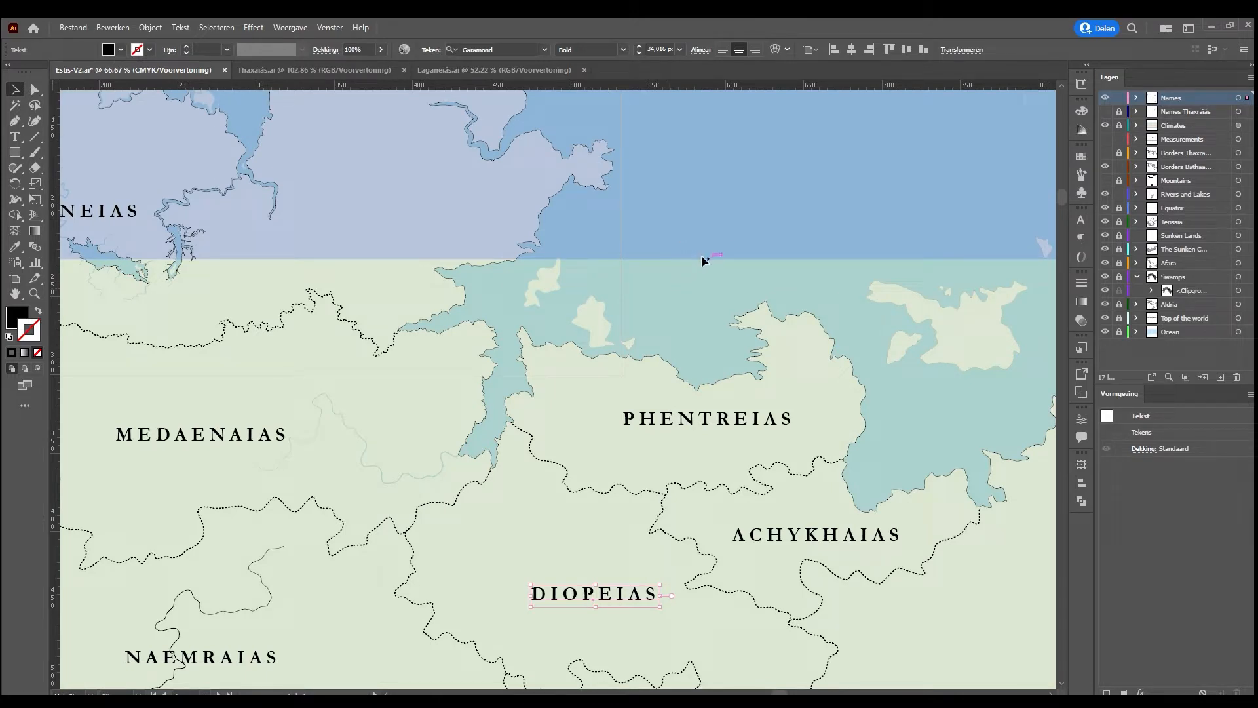
scroll(737, 344, down, 2)
drag(719, 377, 707, 384)
scroll(690, 387, down, 10)
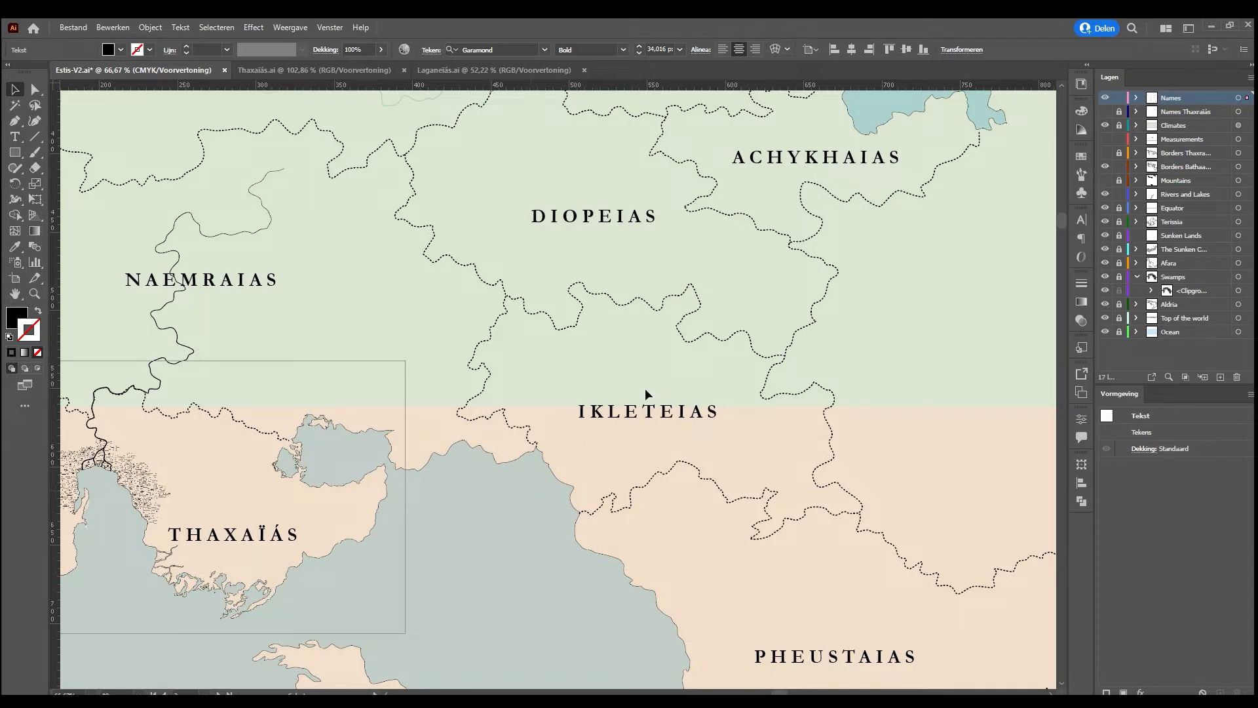
scroll(708, 381, up, 2)
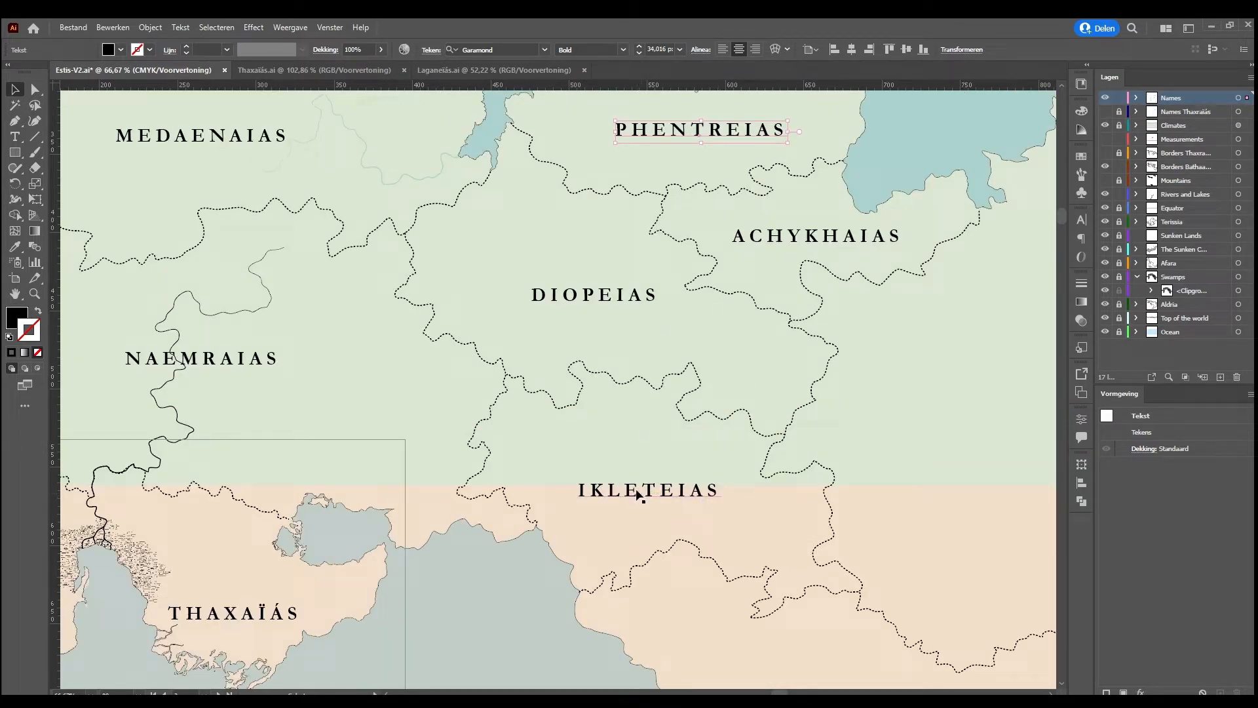
scroll(637, 496, down, 2)
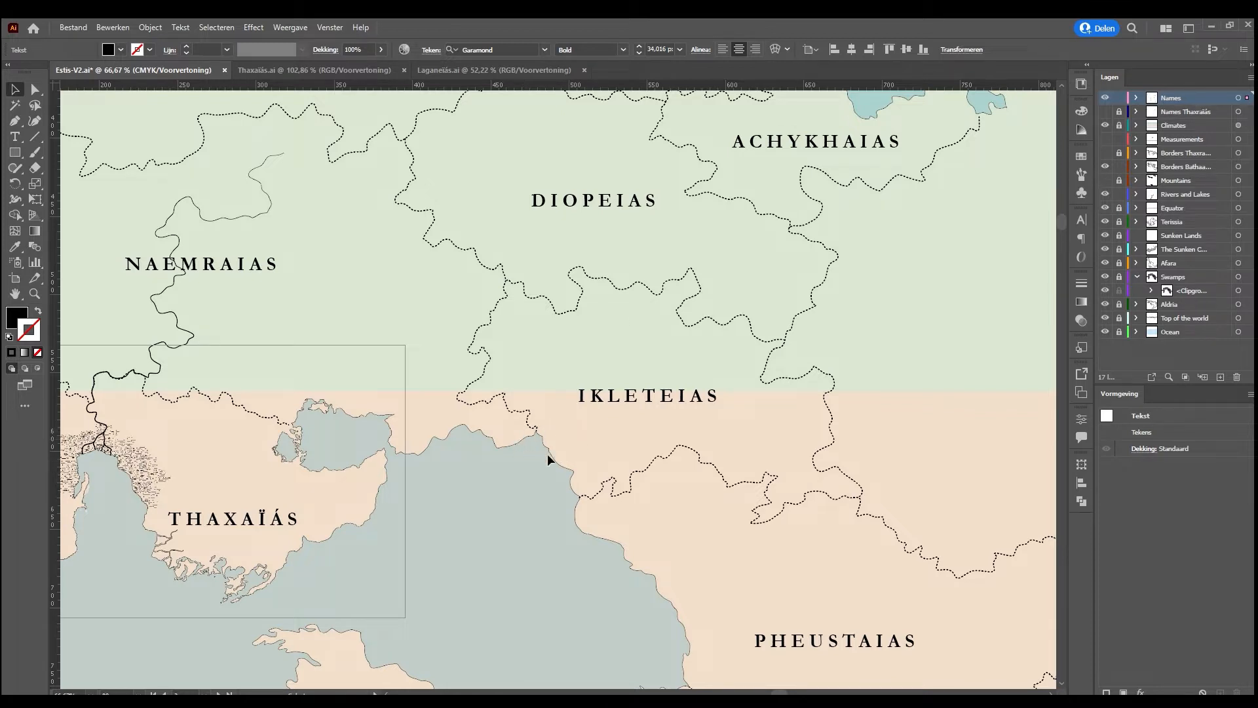
scroll(627, 424, up, 3)
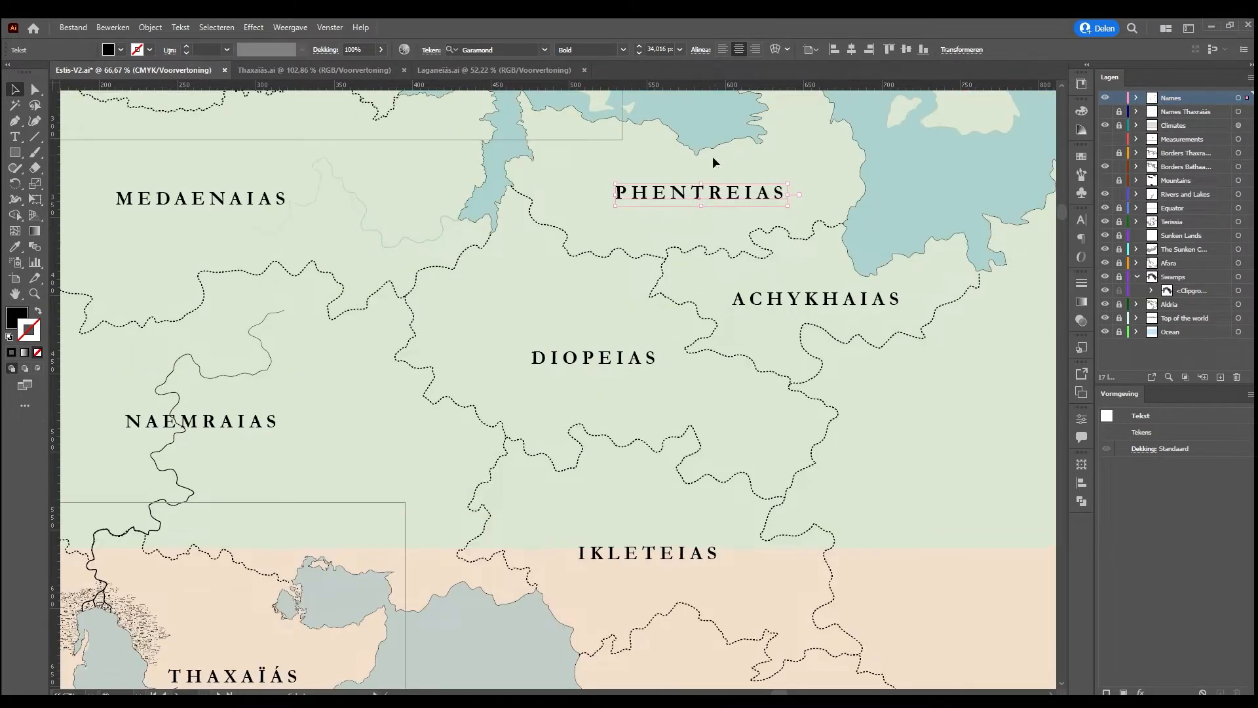
click(701, 196)
click(435, 333)
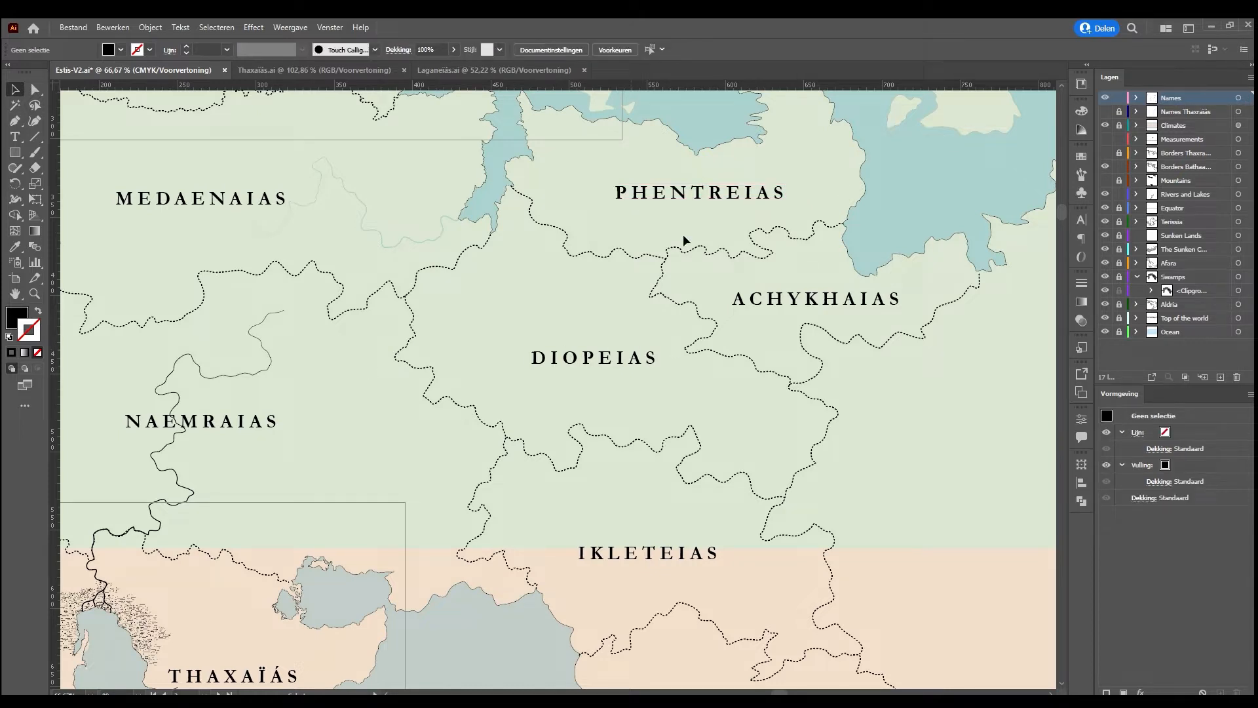
Move the eastern border of Hesaias about 38 mm east, away from the river it follows
key(ctrl+0)
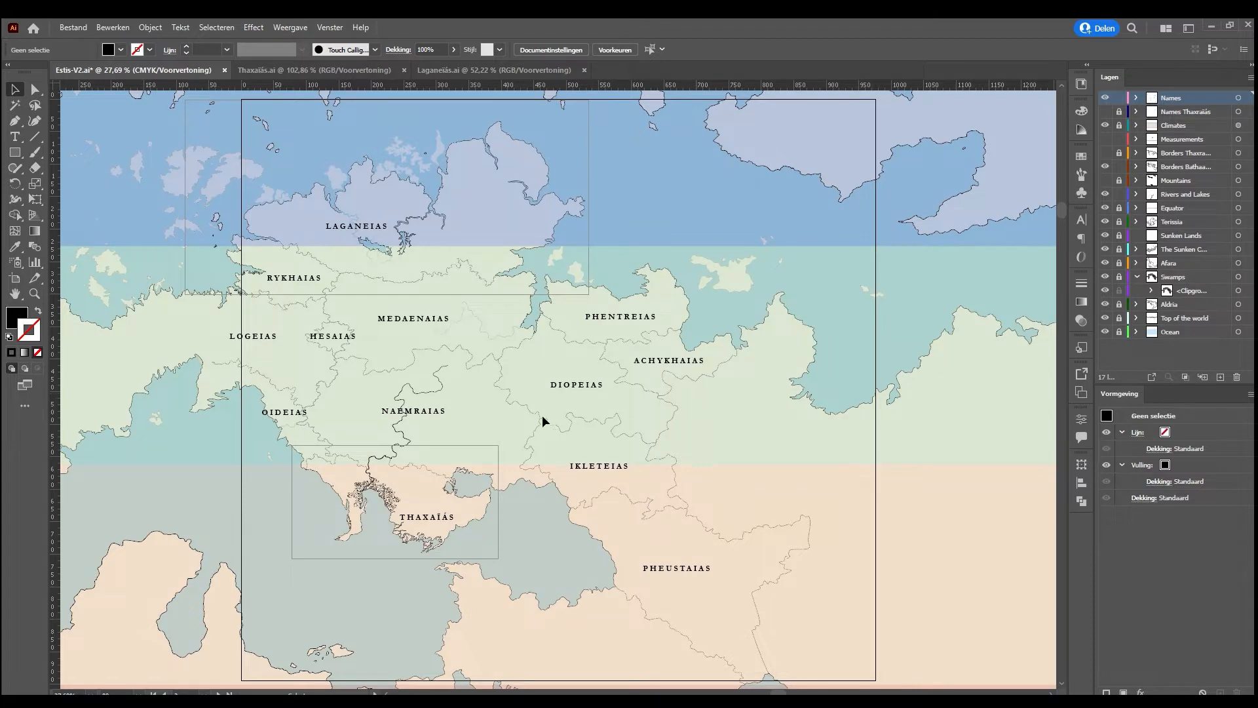
drag(390, 381, 539, 415)
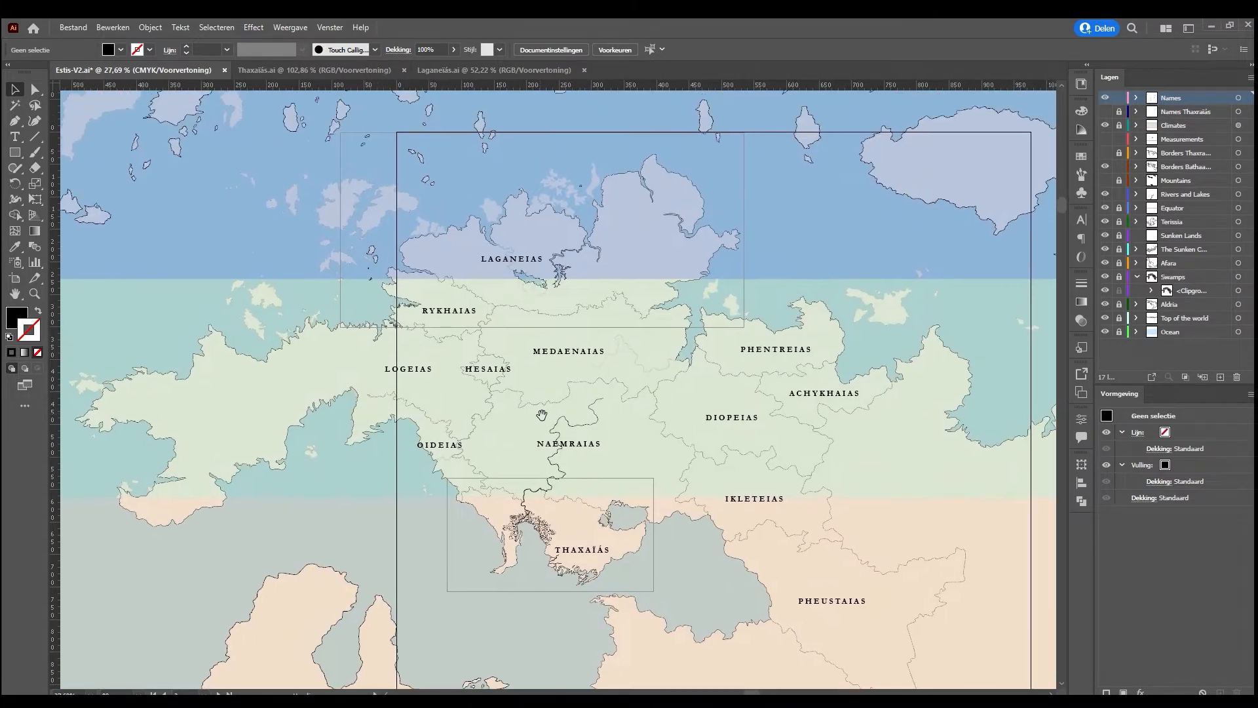
click(493, 379)
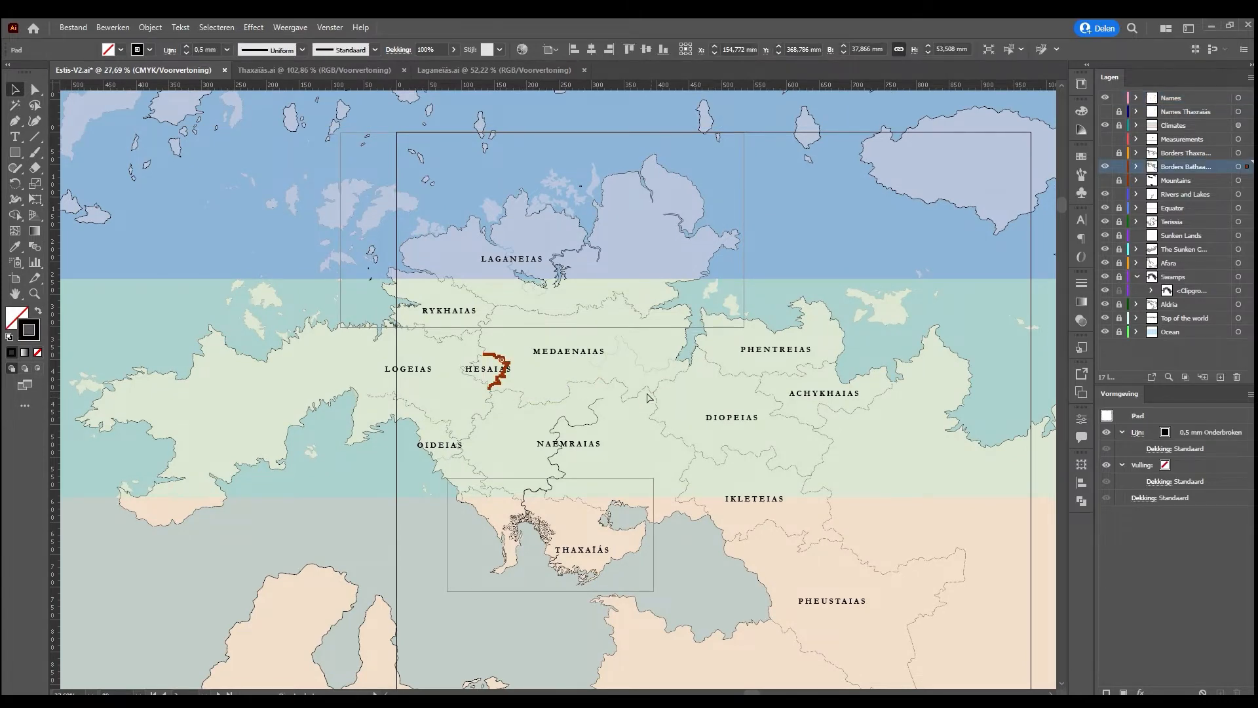
scroll(647, 398, up, 3)
scroll(647, 397, up, 3)
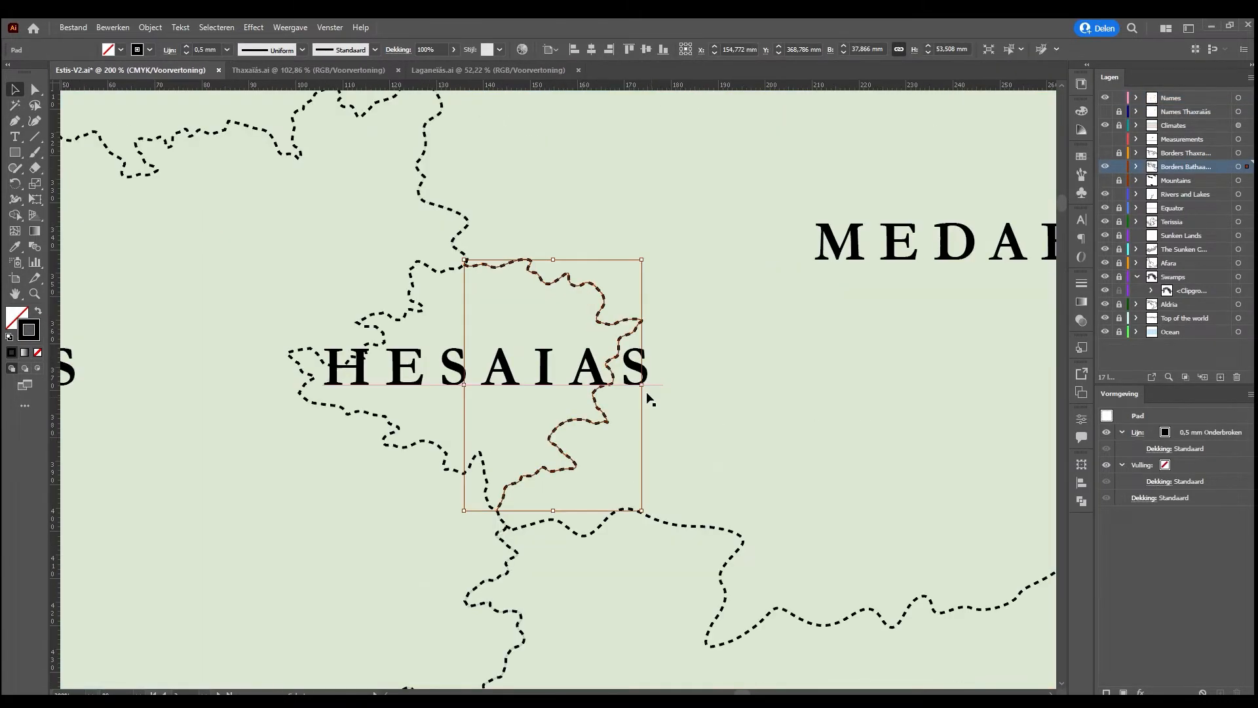
scroll(647, 398, down, 3)
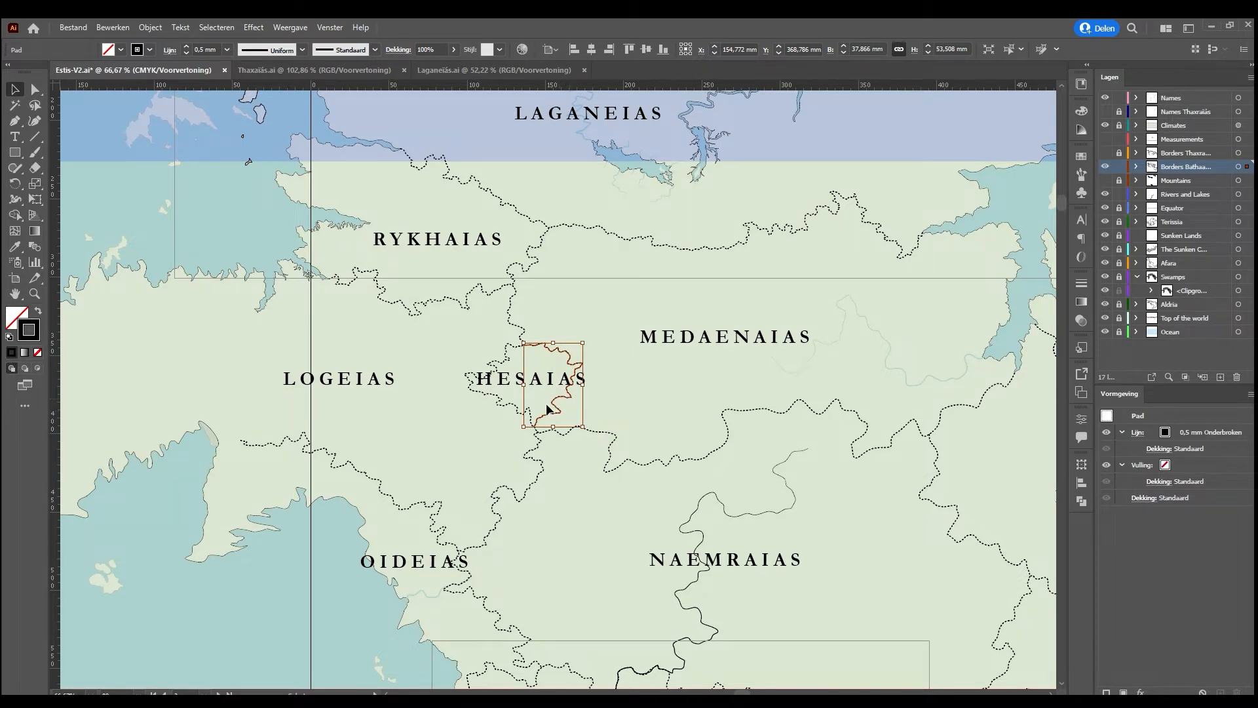
drag(553, 407, 612, 406)
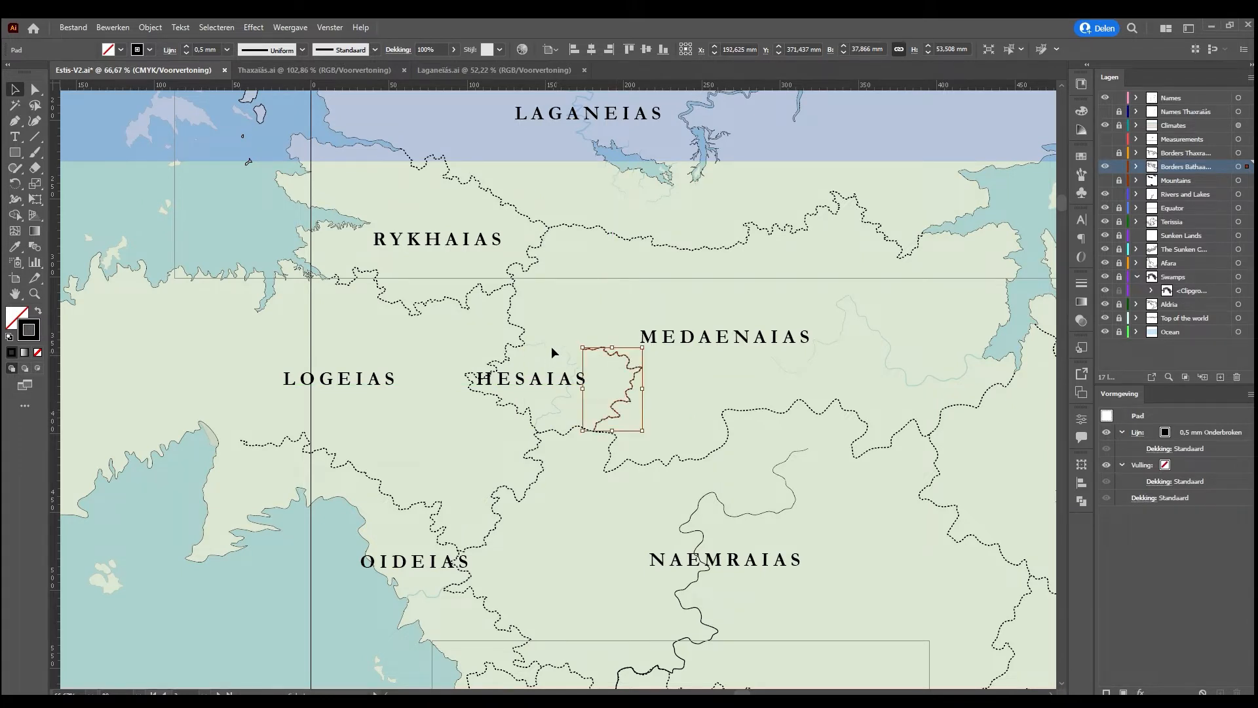
Examine the river's course through Hesaias and where the surrounding dashed borders follow it from Rykhaias southward
click(557, 346)
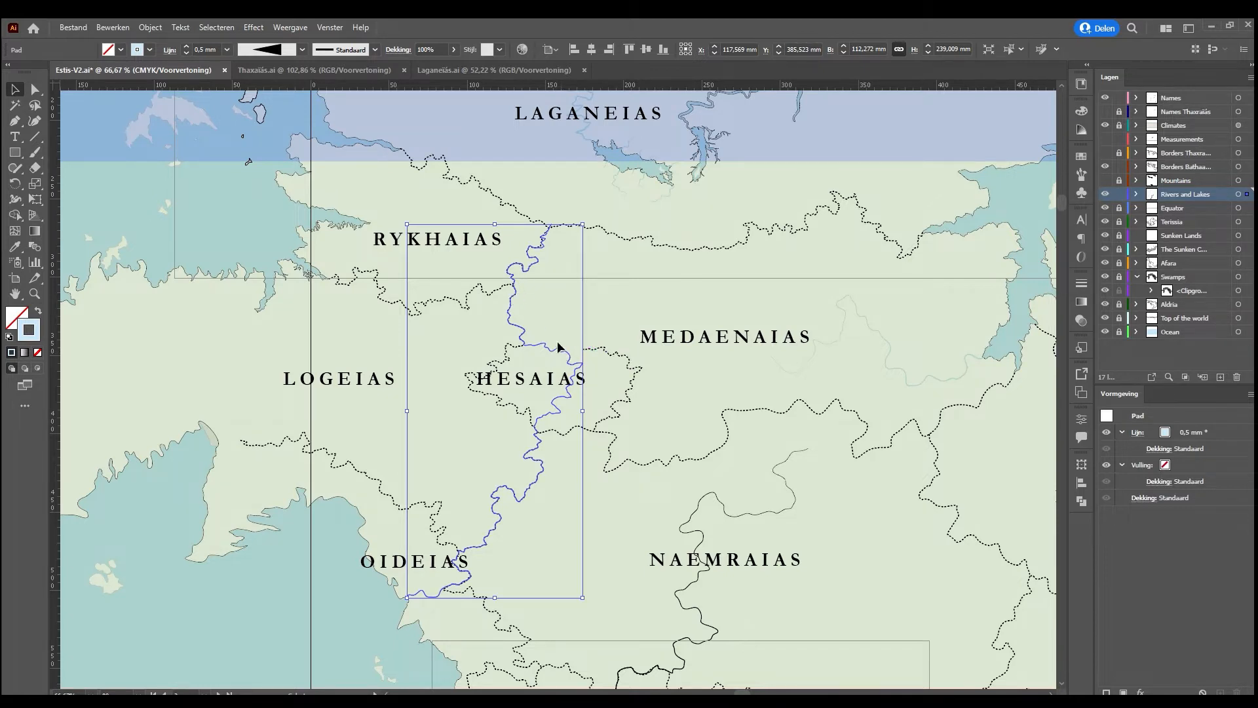
click(626, 336)
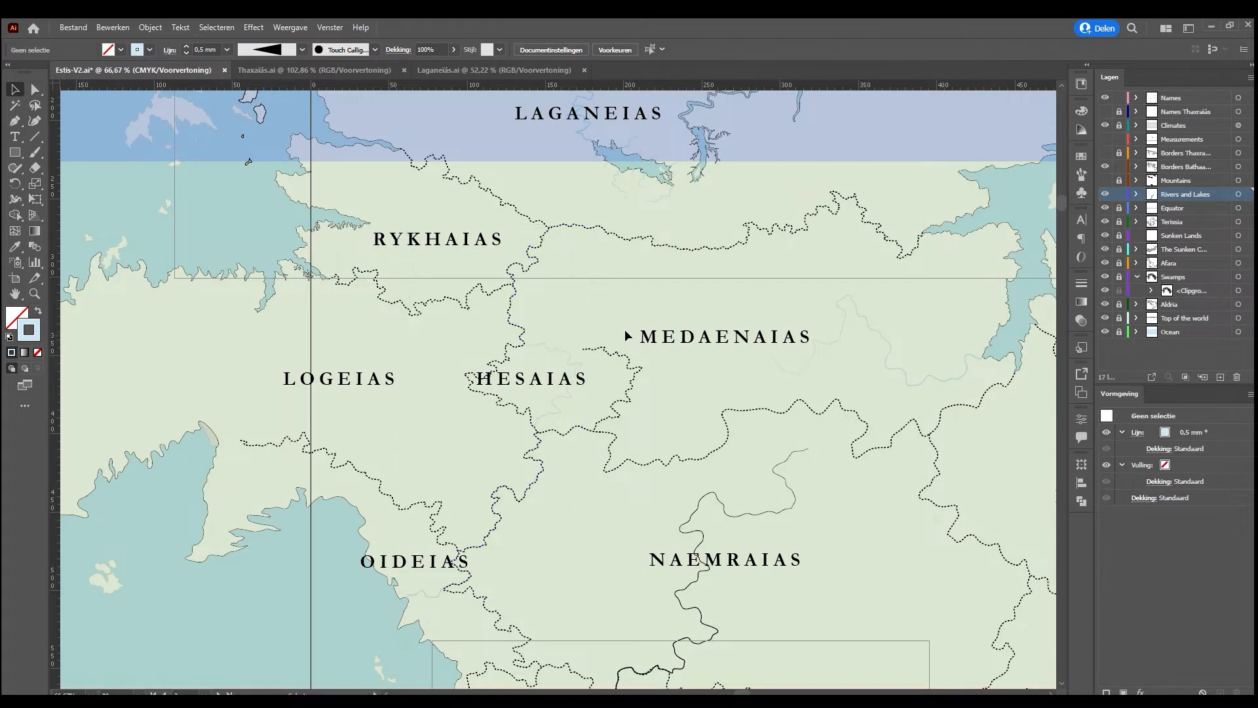
key(ctrl+plus)
key(ctrl+plus)
key(ctrl+plus)
scroll(624, 334, up, 2)
scroll(579, 374, up, 3)
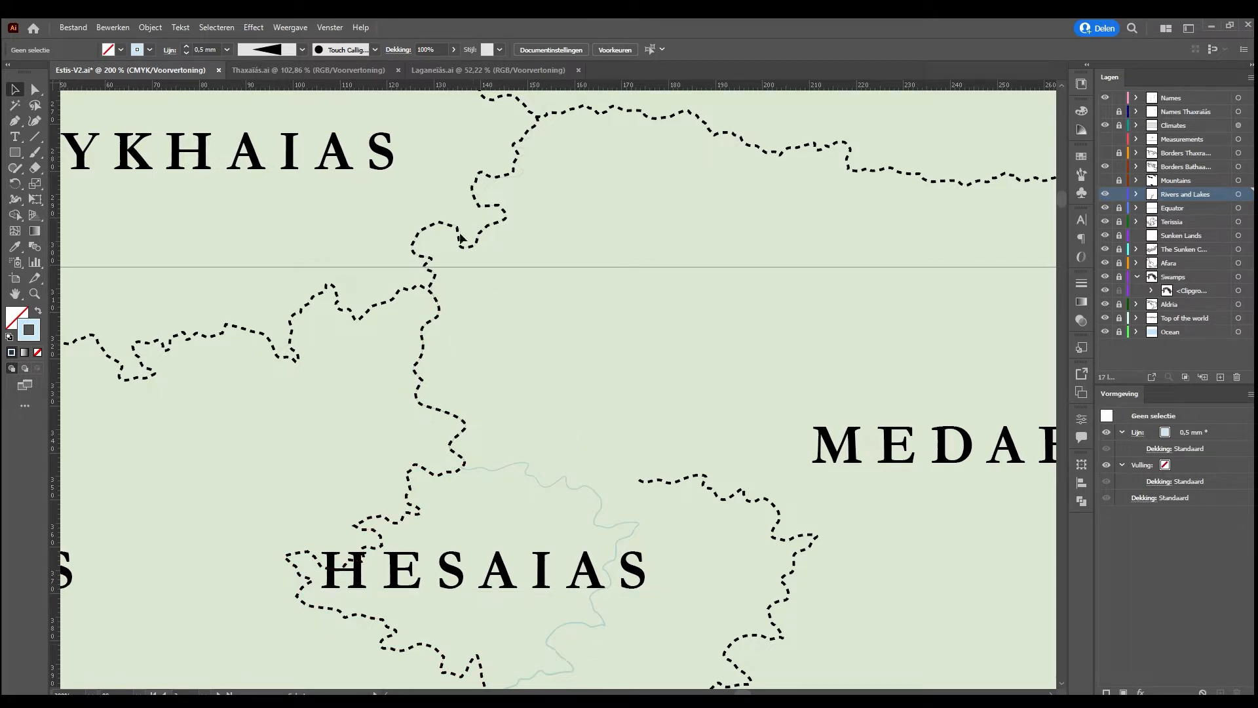
click(540, 479)
scroll(486, 438, down, 3)
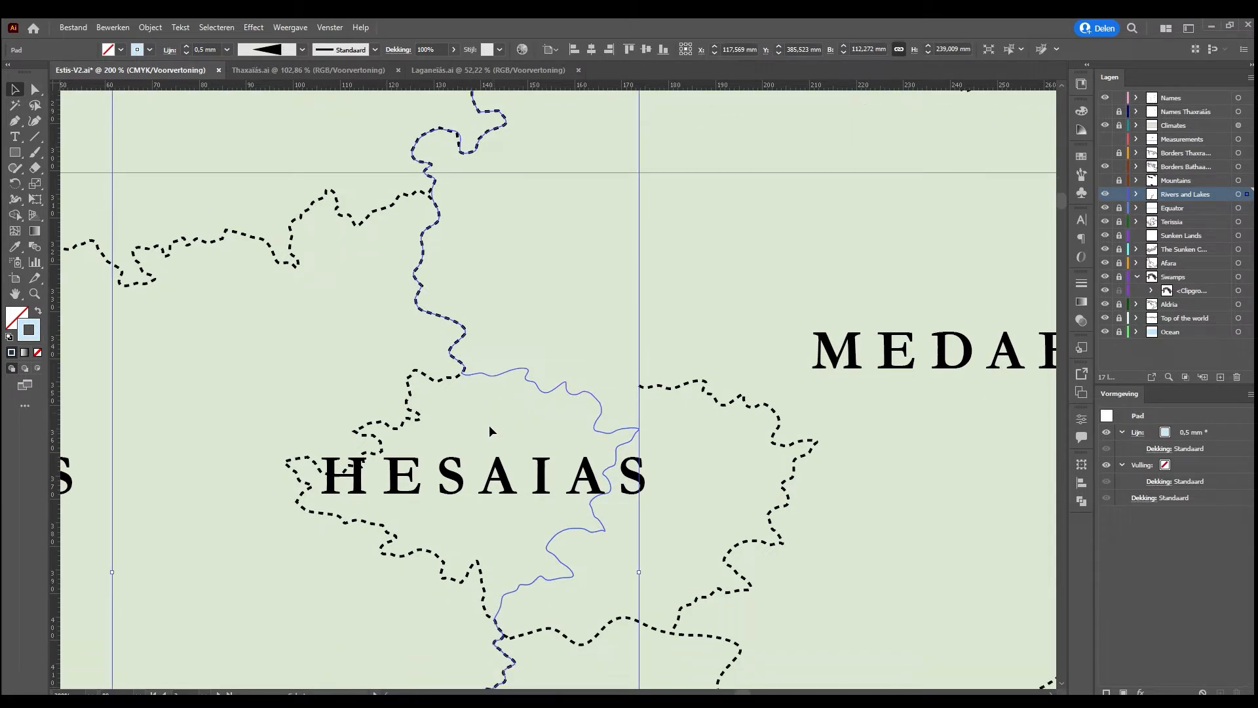
click(540, 324)
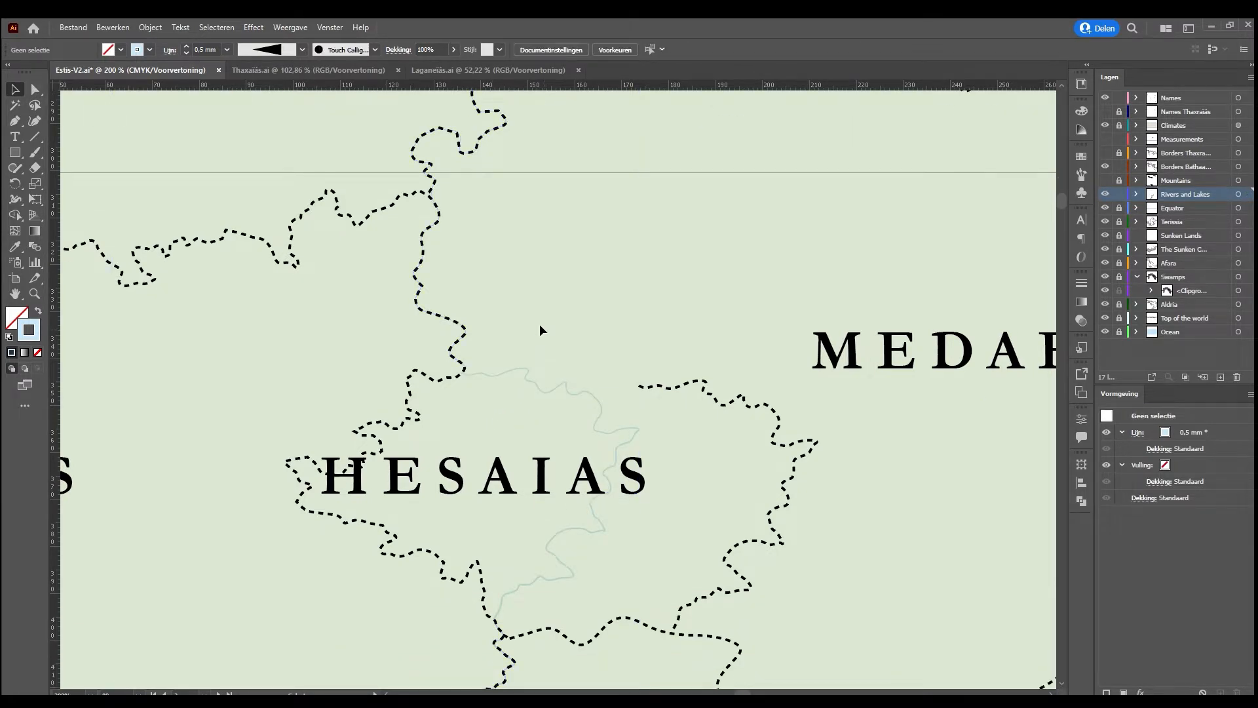
Undo the move of the eastern Hesaias border
key(ctrl+z)
key(ctrl+z)
scroll(630, 311, down, 6)
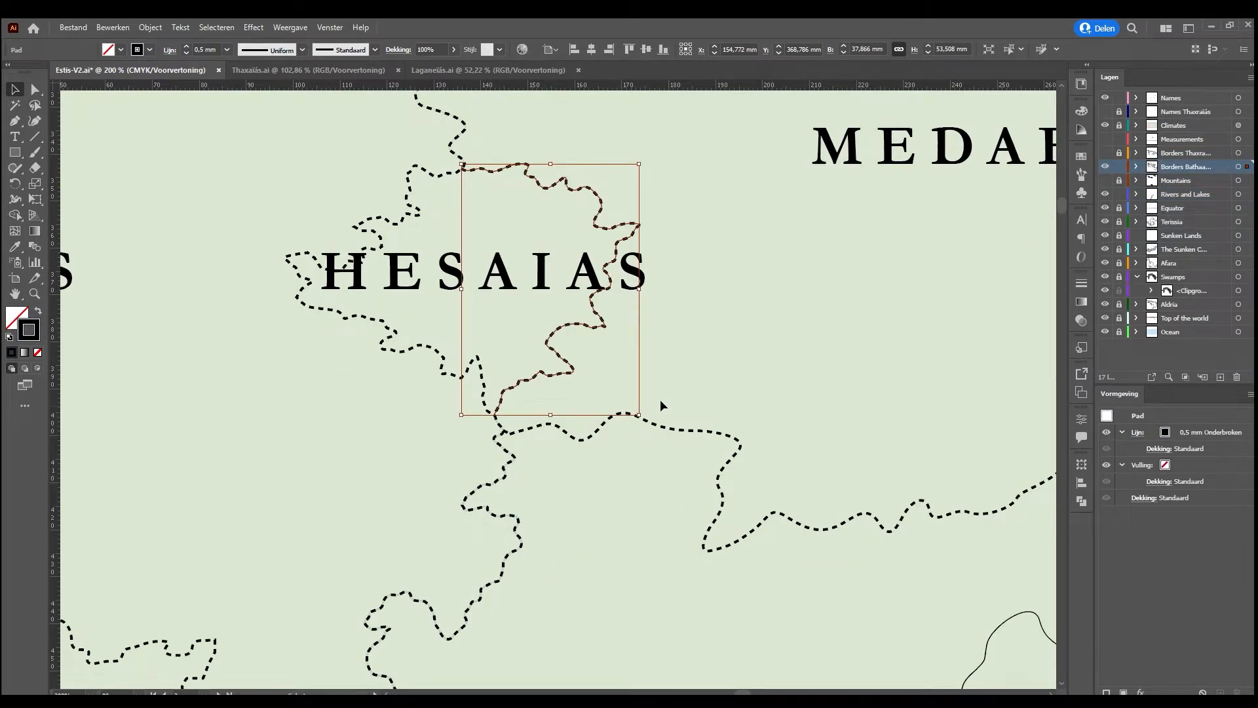
Reroute the western end of the Medaenaias–Naemraias border so it runs up to the southeastern edge of Hesaias instead of the junction south of it
scroll(662, 403, down, 1)
click(582, 403)
click(582, 407)
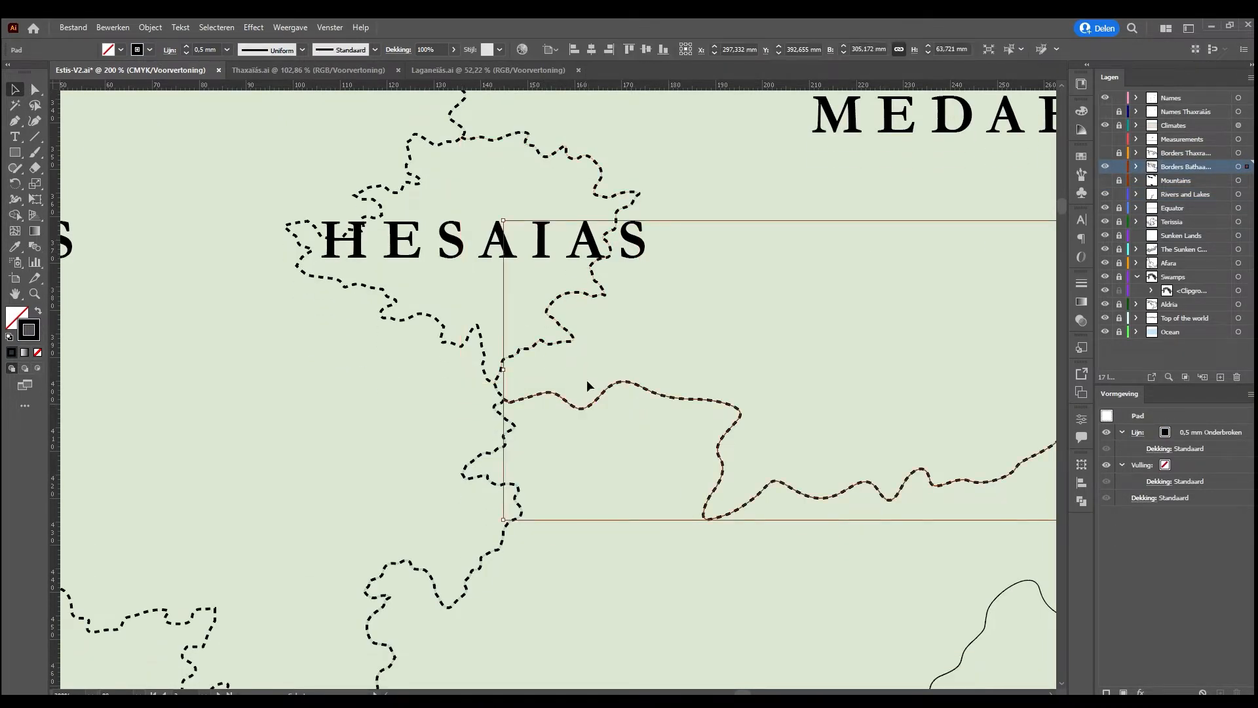
click(35, 89)
click(567, 425)
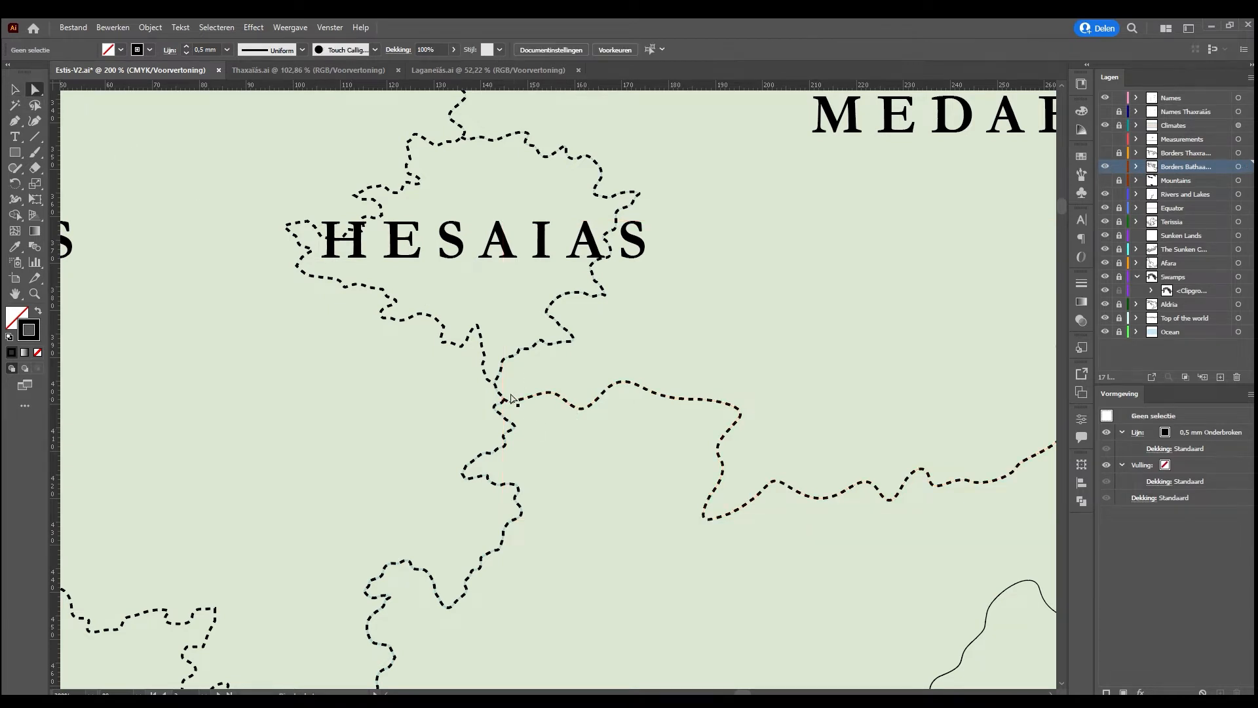
click(504, 399)
drag(501, 399, 572, 342)
click(645, 350)
click(627, 362)
mouse_move(614, 364)
mouse_down()
mouse_move(575, 372)
mouse_move(598, 354)
mouse_move(623, 367)
mouse_up()
drag(556, 420, 594, 312)
click(674, 328)
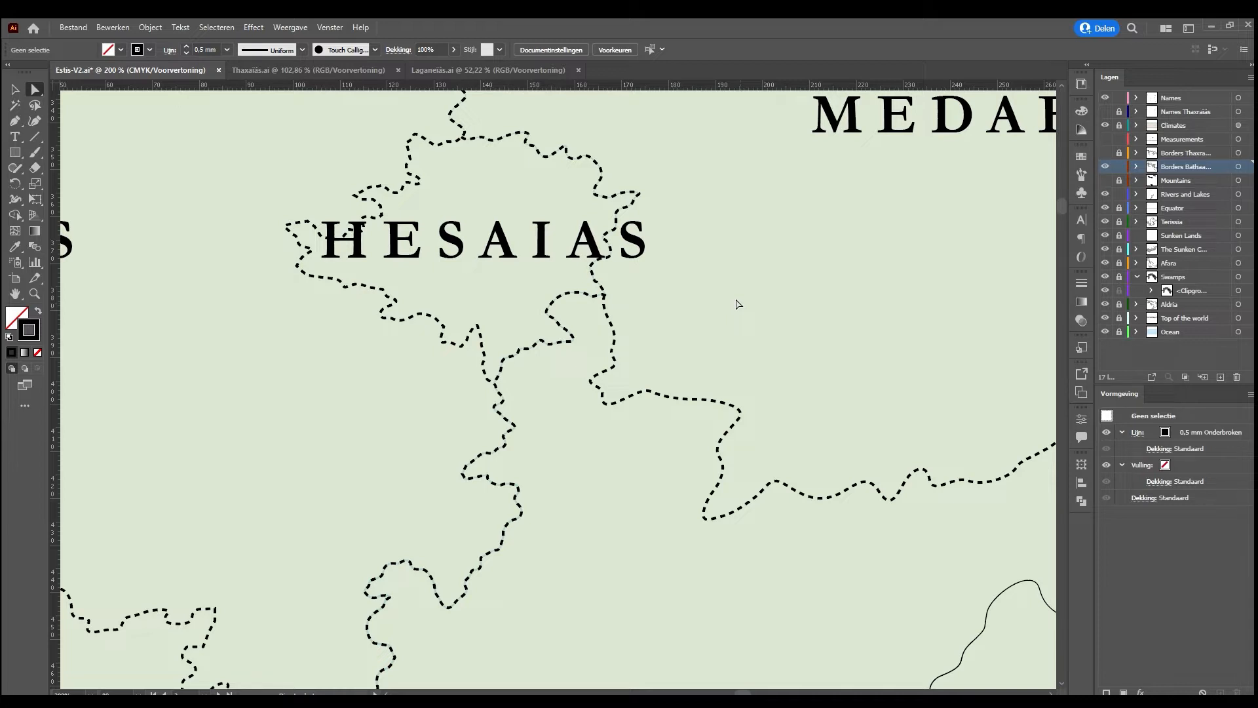
Reshape the short border stretch just southeast of Hesaias so that it bends eastward before meeting the Hesaias border
key(ctrl+minus)
key(ctrl+minus)
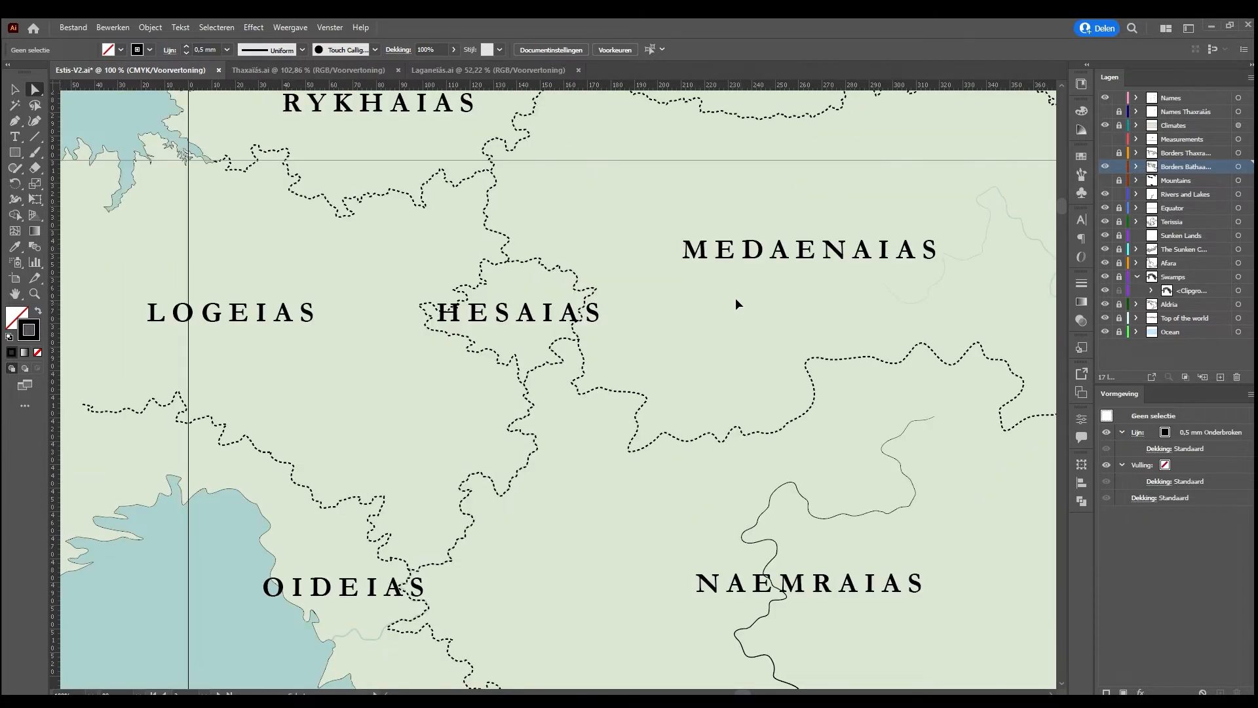
scroll(760, 393, up, 1)
scroll(760, 408, down, 1)
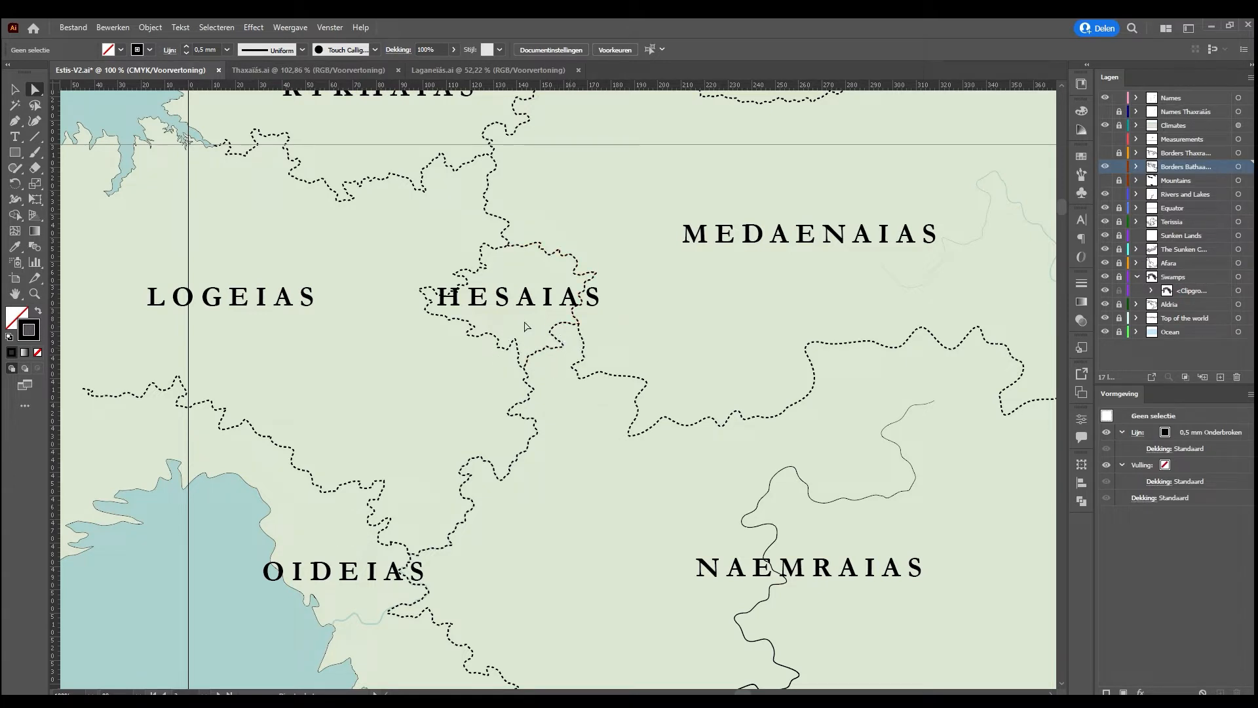
click(579, 346)
drag(579, 348, 583, 340)
click(624, 331)
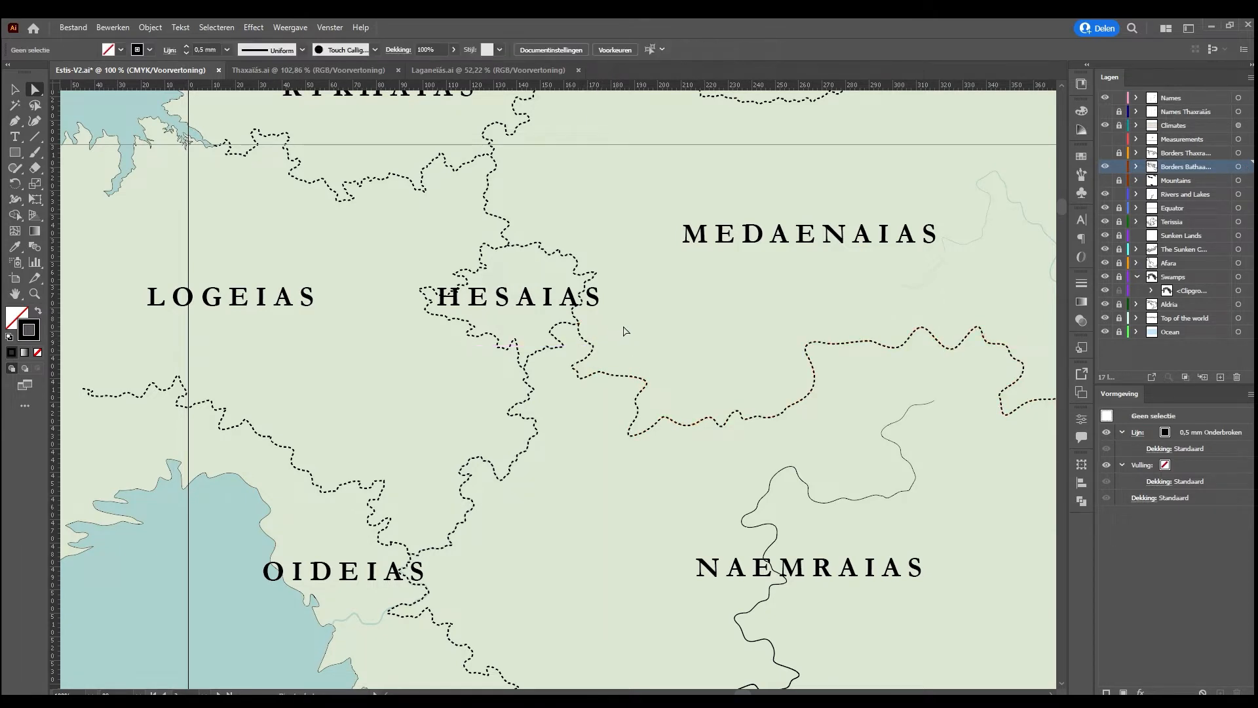
Shift the Hesaias label slightly west so it sits more centrally within its region's dashed borders
key(ctrl+plus)
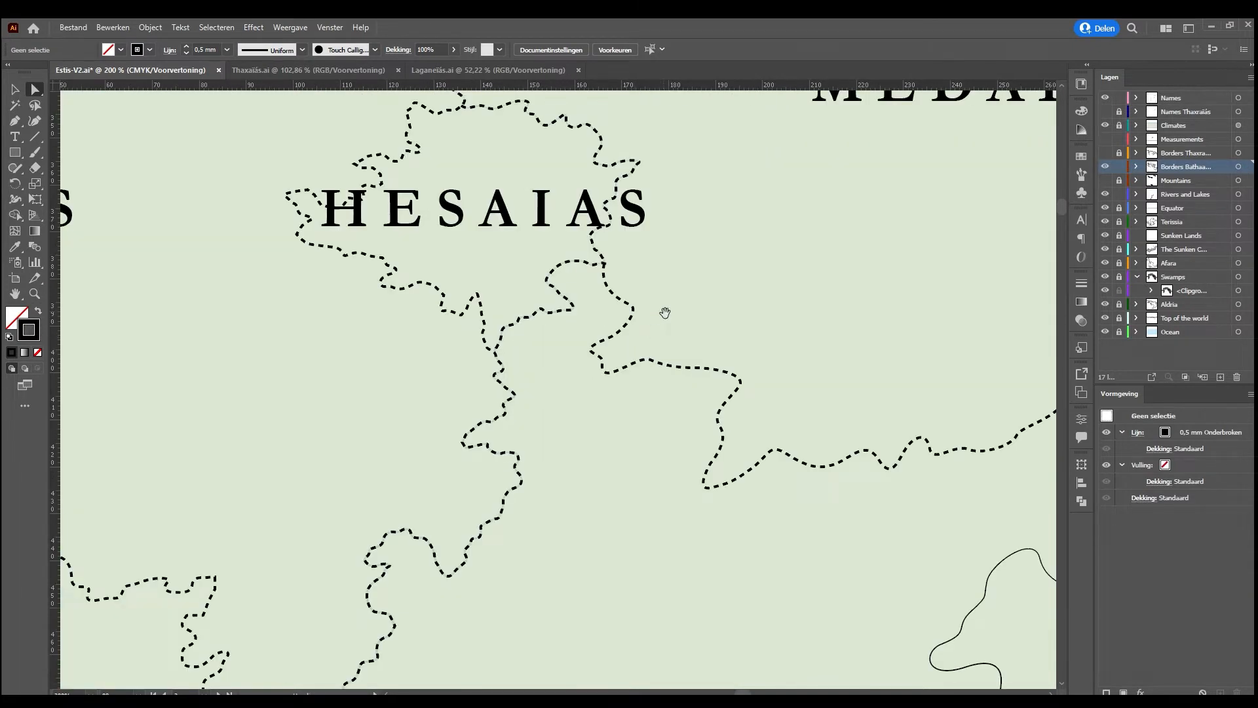
drag(665, 312, 614, 405)
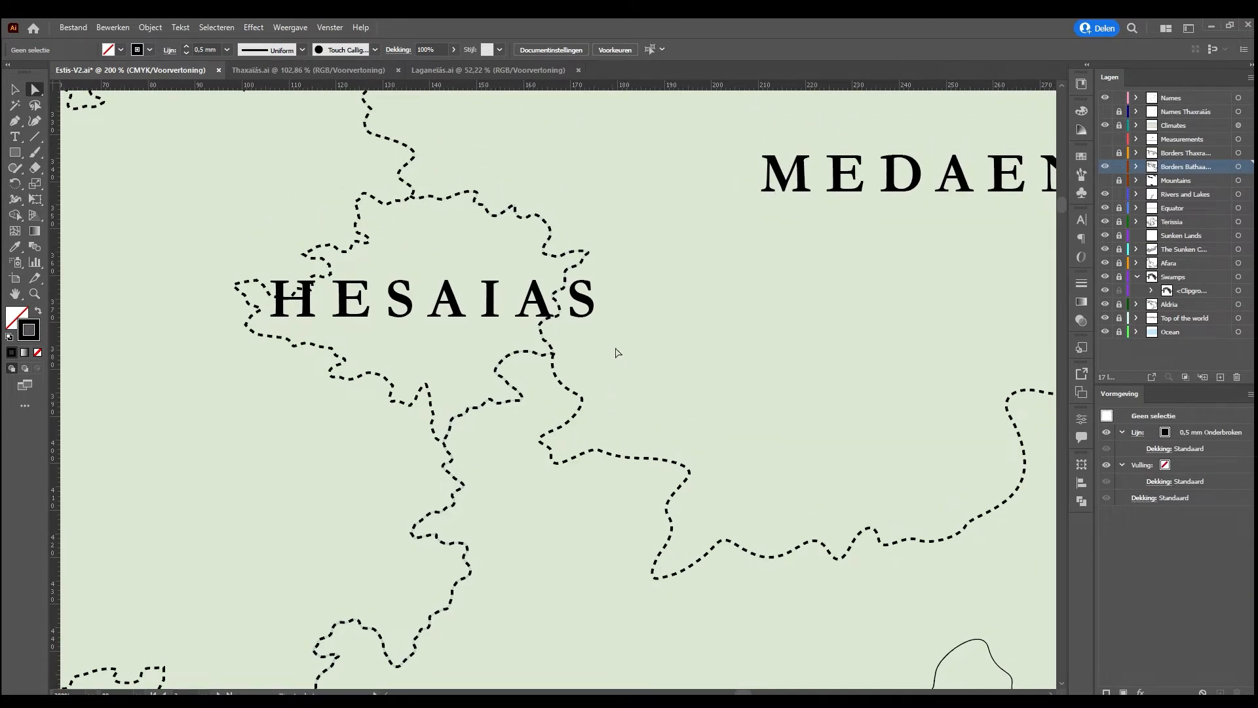
scroll(599, 374, up, 1)
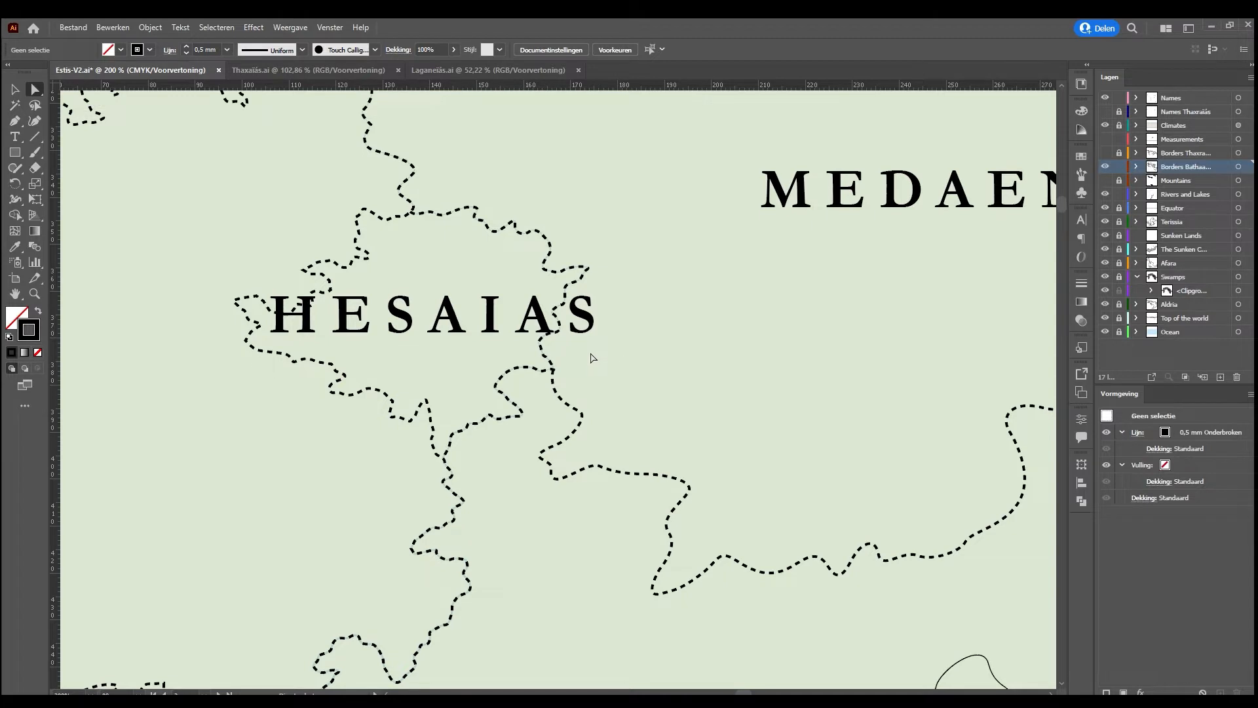
click(14, 89)
drag(432, 317, 405, 328)
scroll(598, 304, up, 5)
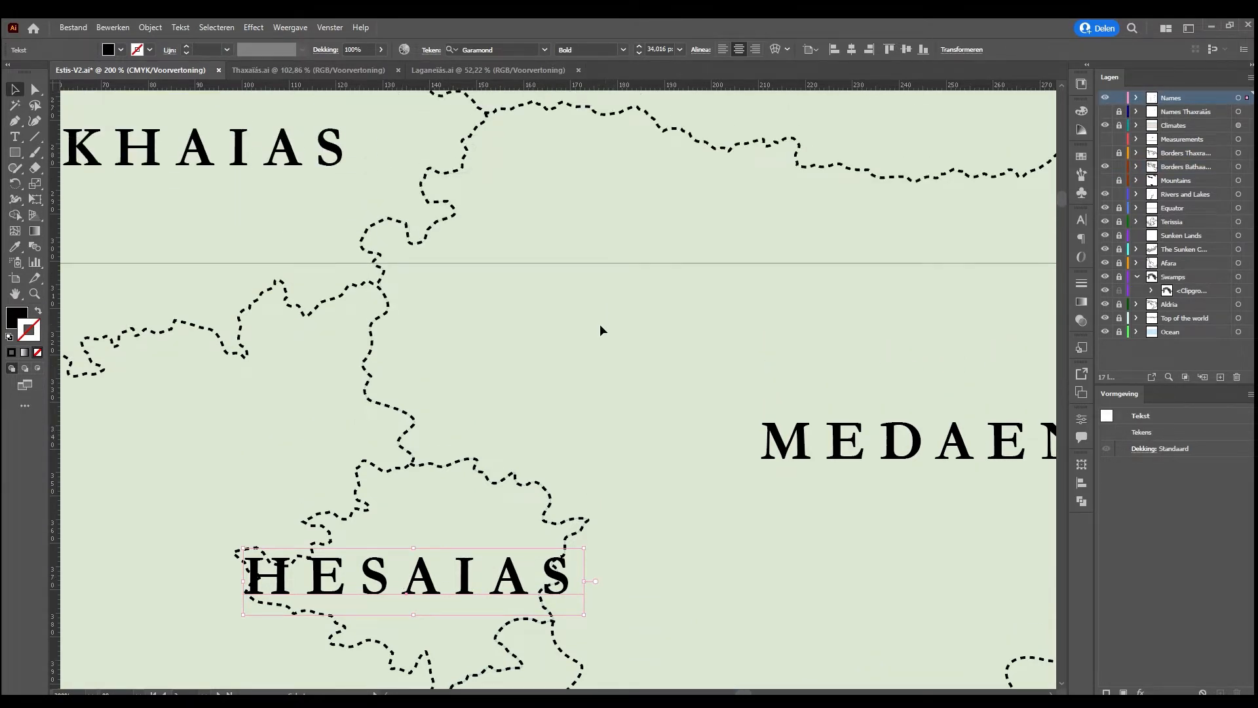
scroll(598, 325, up, 1)
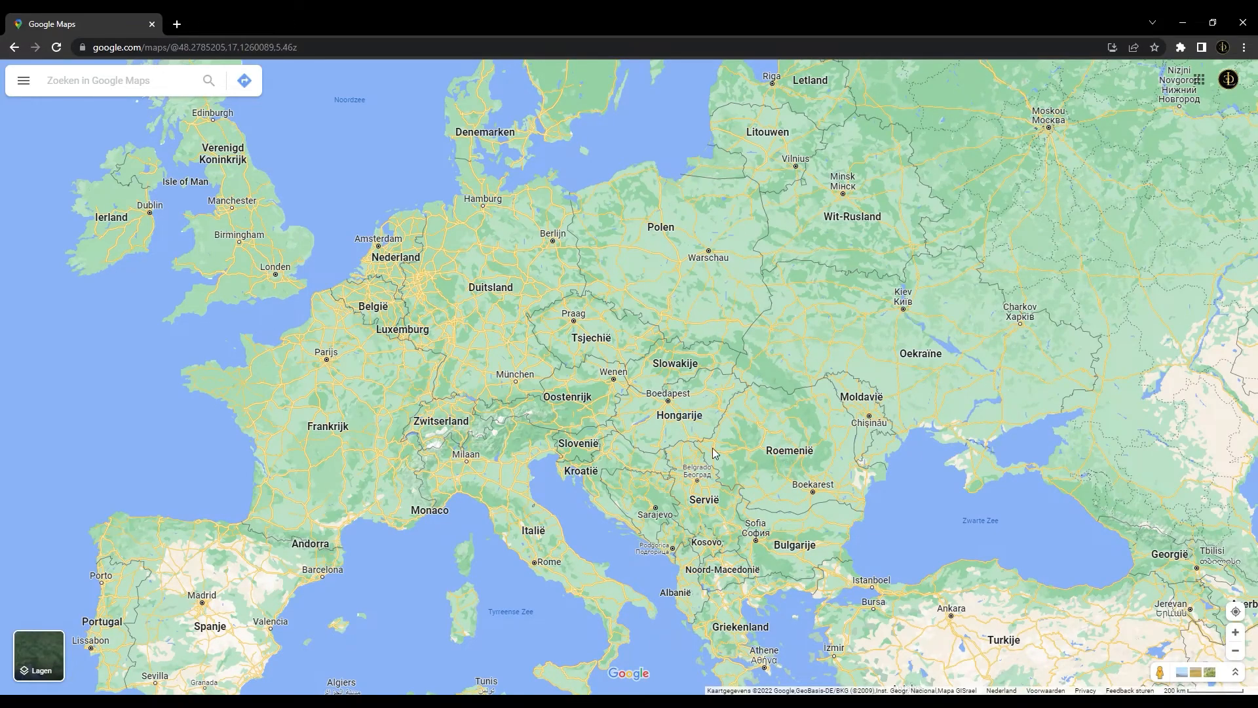
Switch to Google Maps and examine the Serbia–Croatia border where it meets the Danube around Bačka Palanka, Ilok and Mohovo
scroll(740, 456, up, 5)
scroll(646, 485, up, 2)
scroll(627, 470, up, 2)
scroll(699, 482, up, 3)
scroll(688, 464, up, 2)
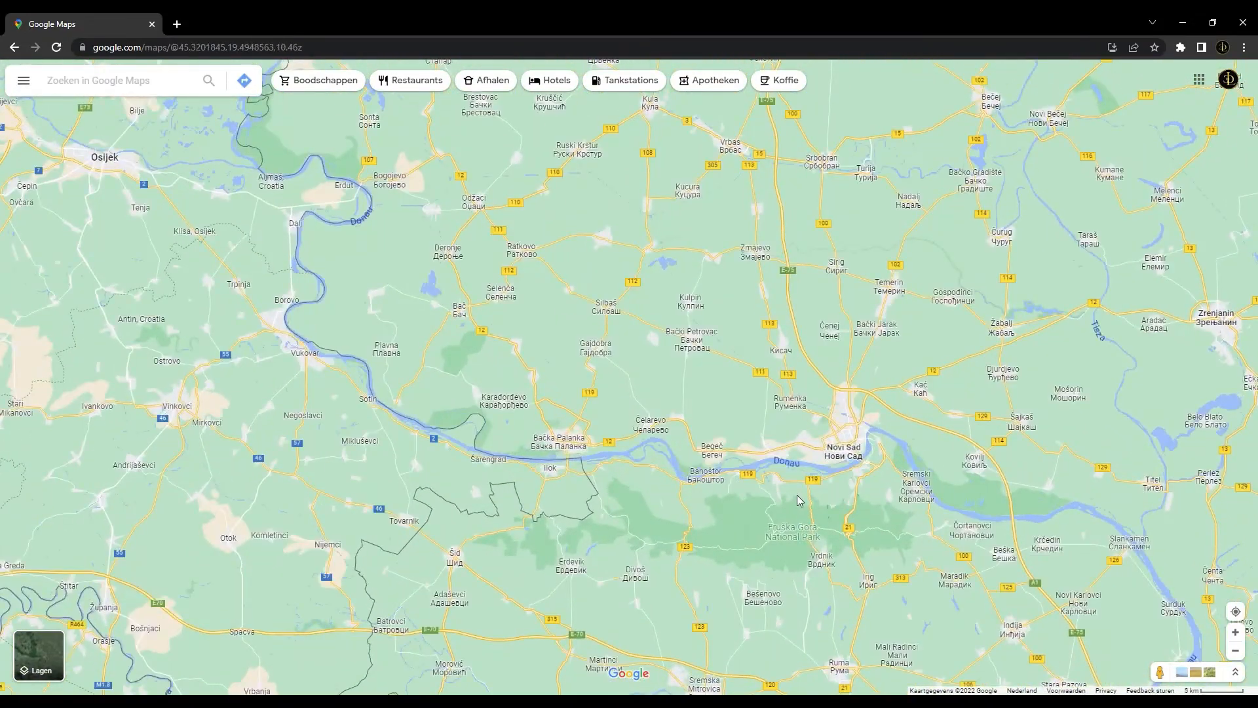
drag(689, 498, 640, 453)
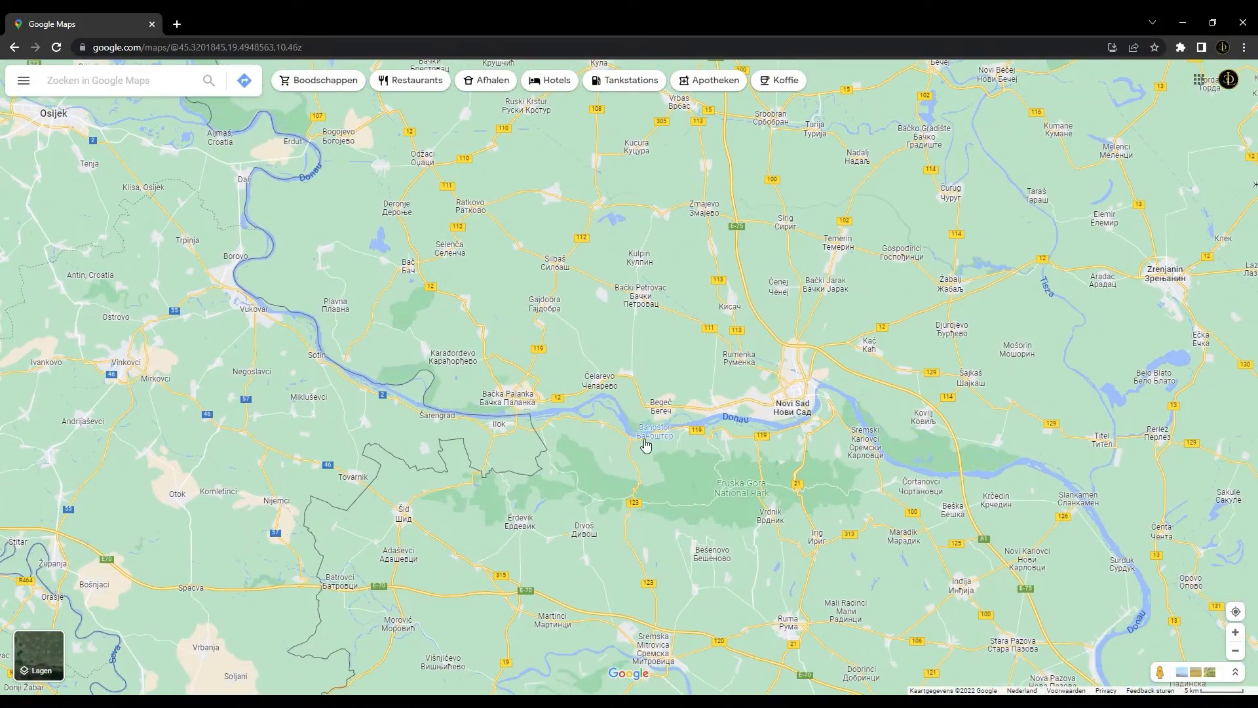
scroll(682, 431, up, 3)
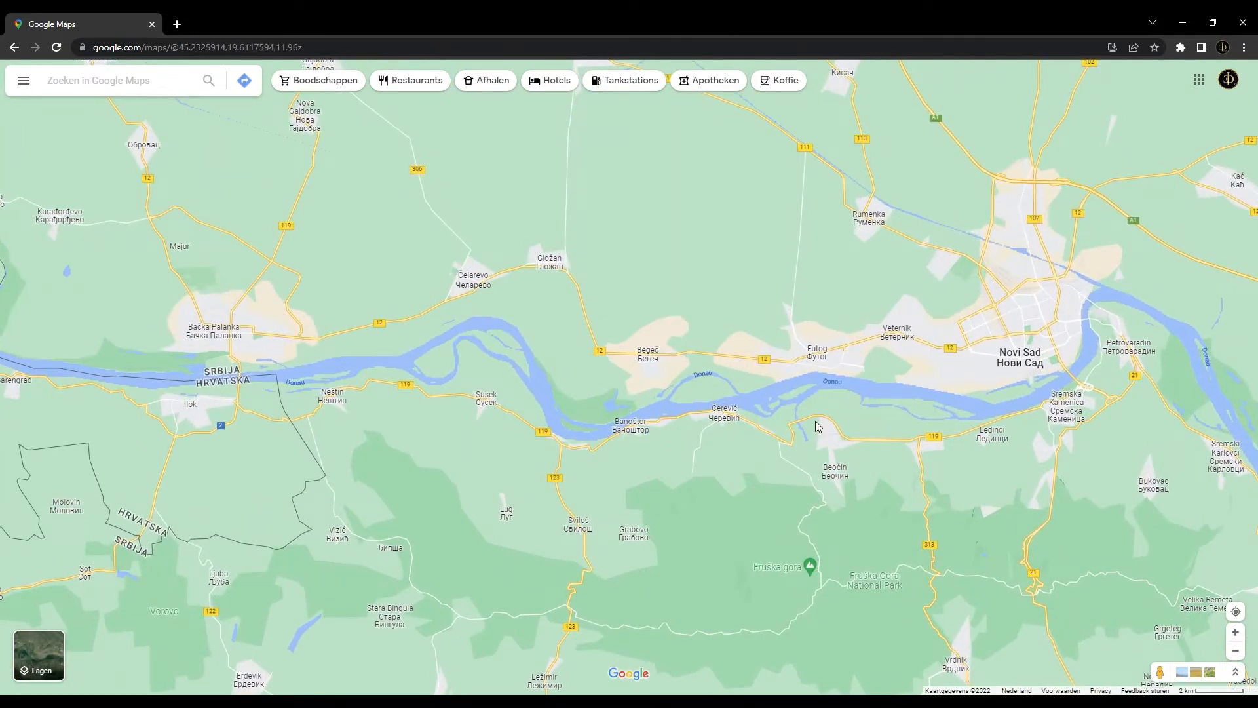
drag(618, 435, 914, 470)
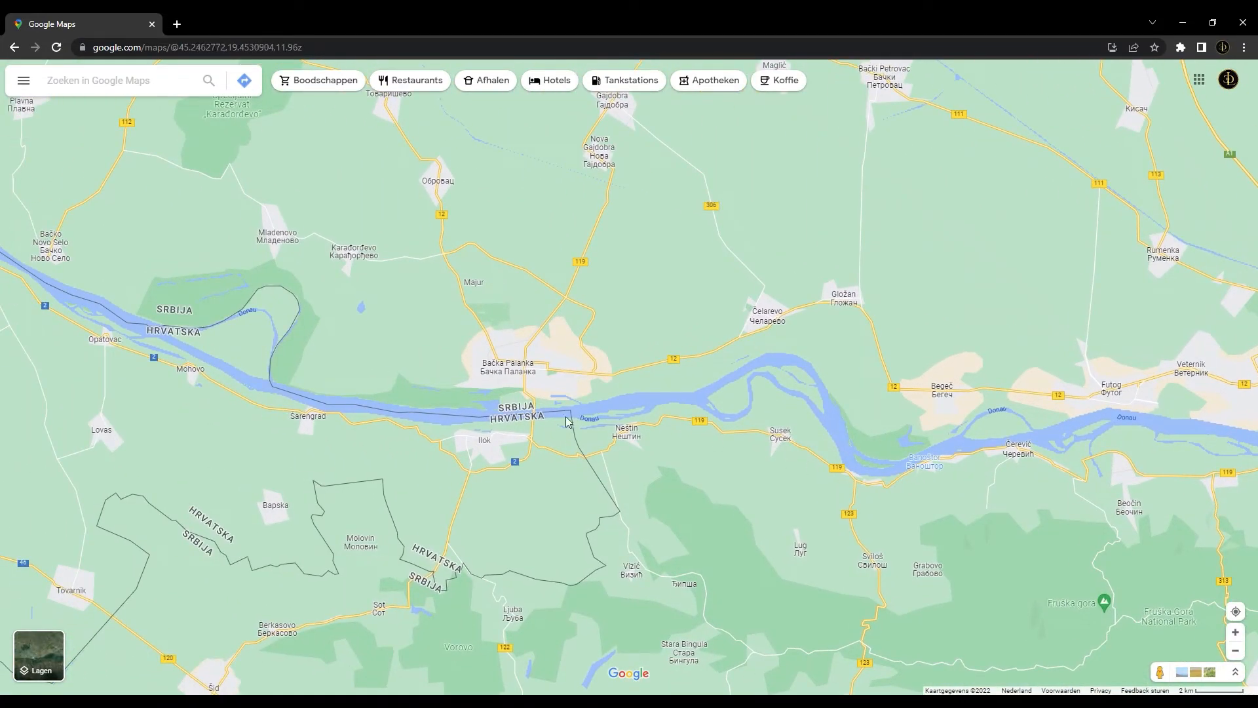
drag(353, 365, 563, 395)
scroll(454, 400, up, 3)
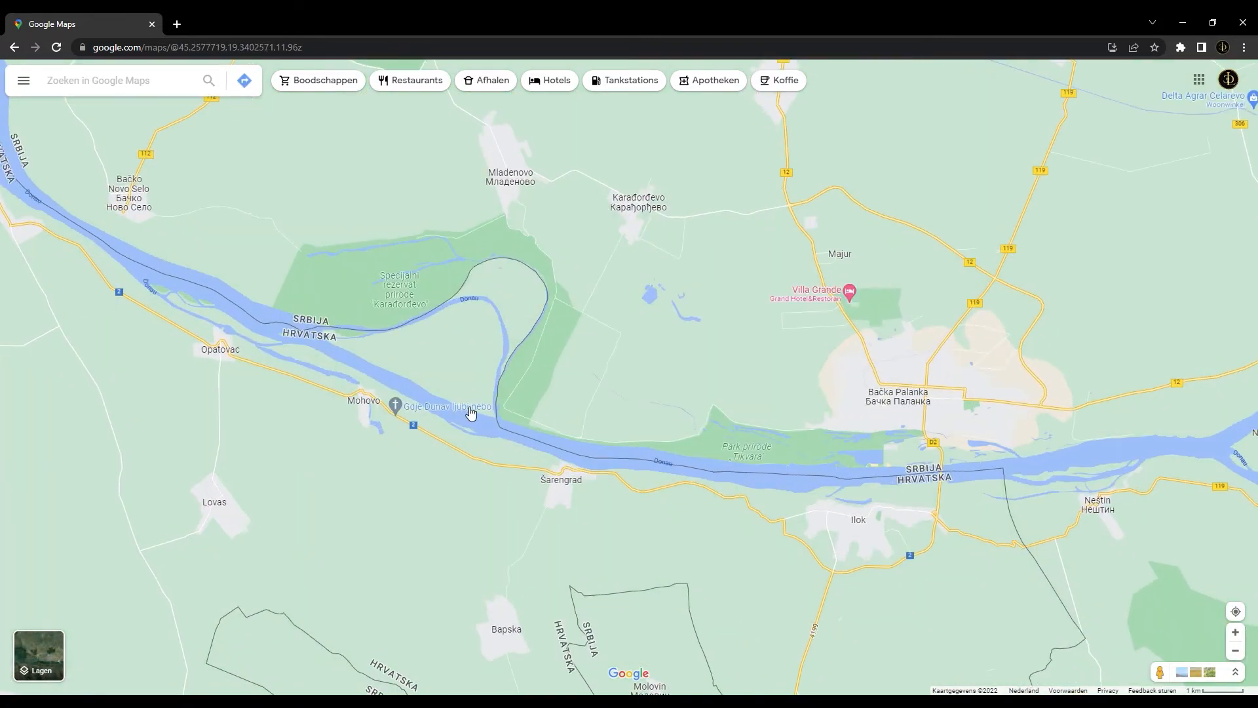
Follow the Serbia–Croatia border upstream along the Danube from Šarengrad past Opatovac and Sotin to Vukovar, comparing it with the river's course
drag(769, 478, 607, 435)
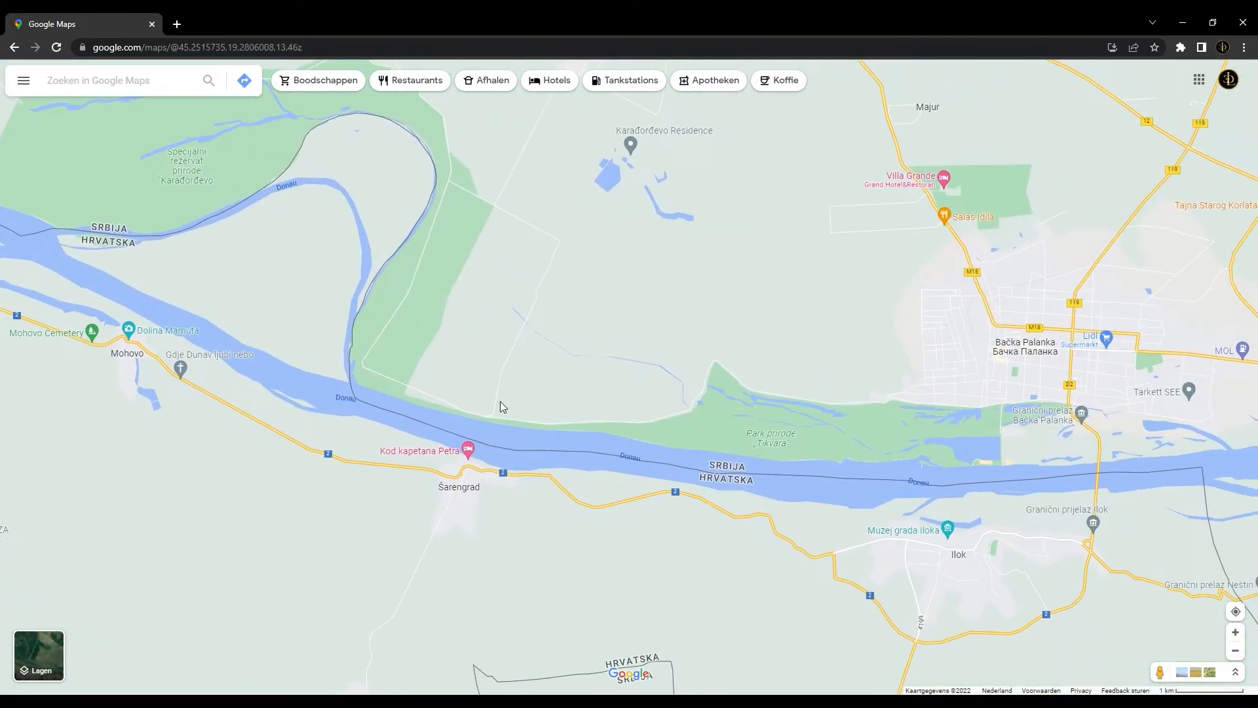
drag(355, 364, 681, 473)
drag(244, 300, 449, 399)
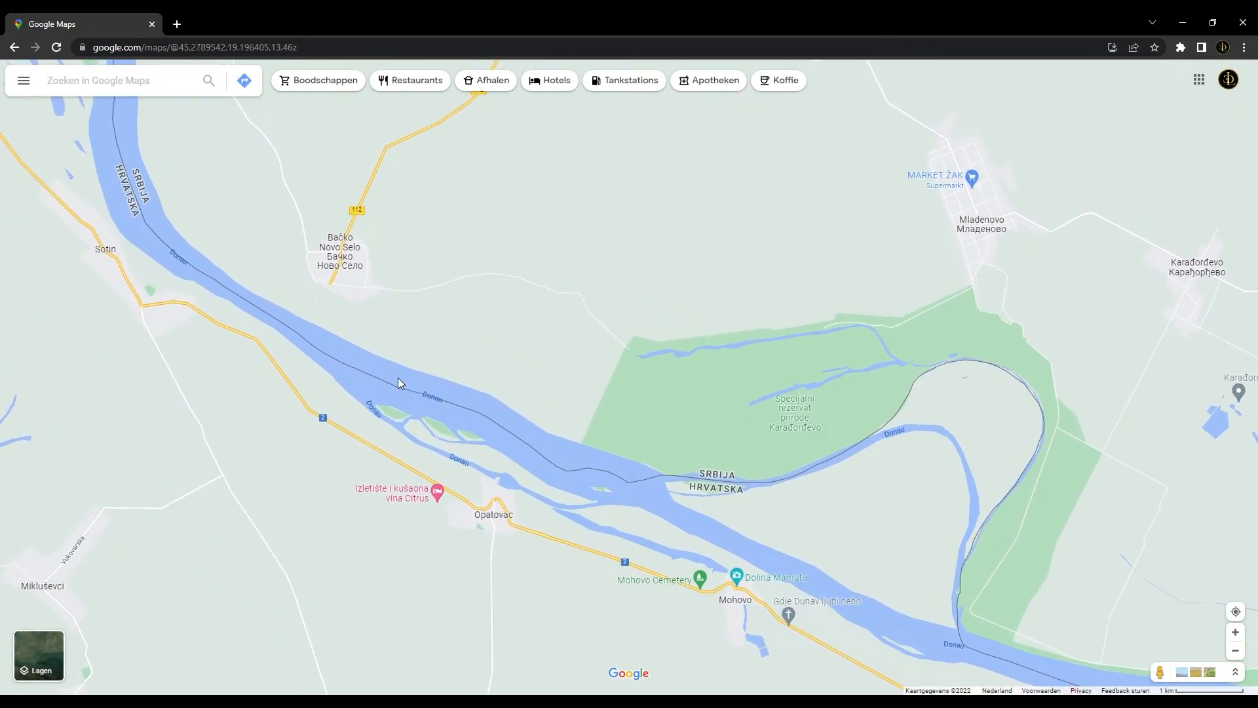
drag(345, 360, 370, 409)
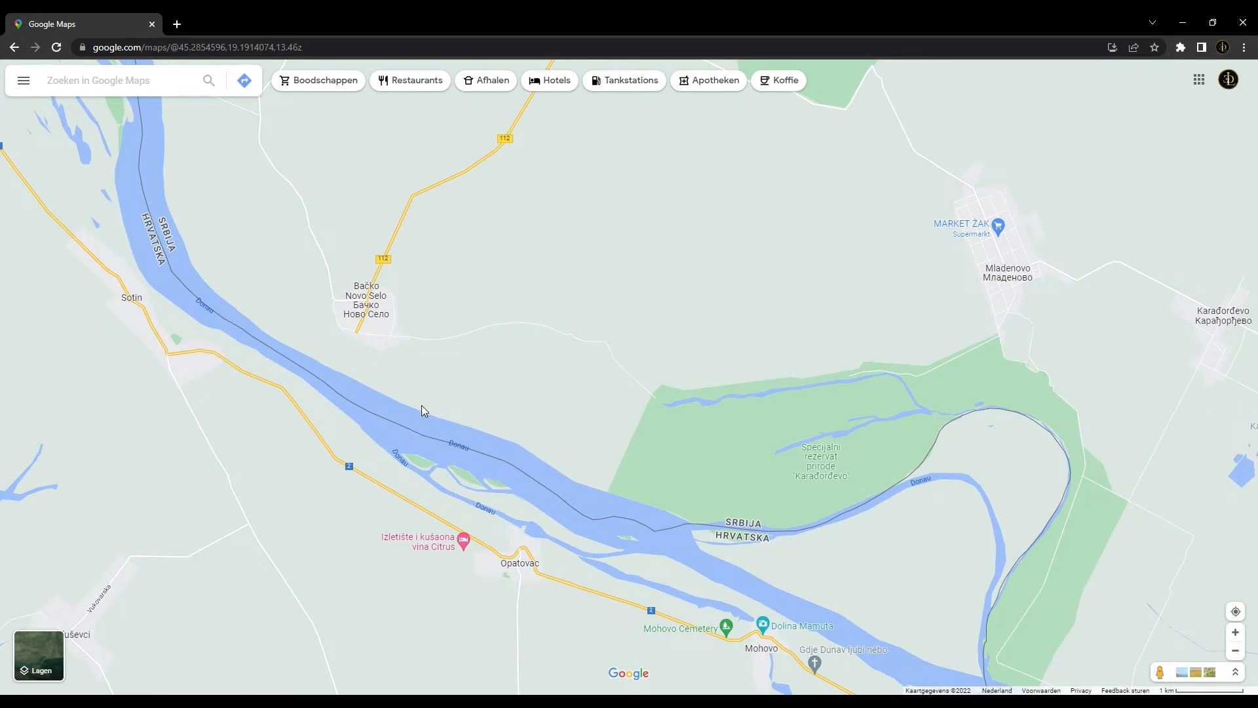
drag(417, 423, 342, 374)
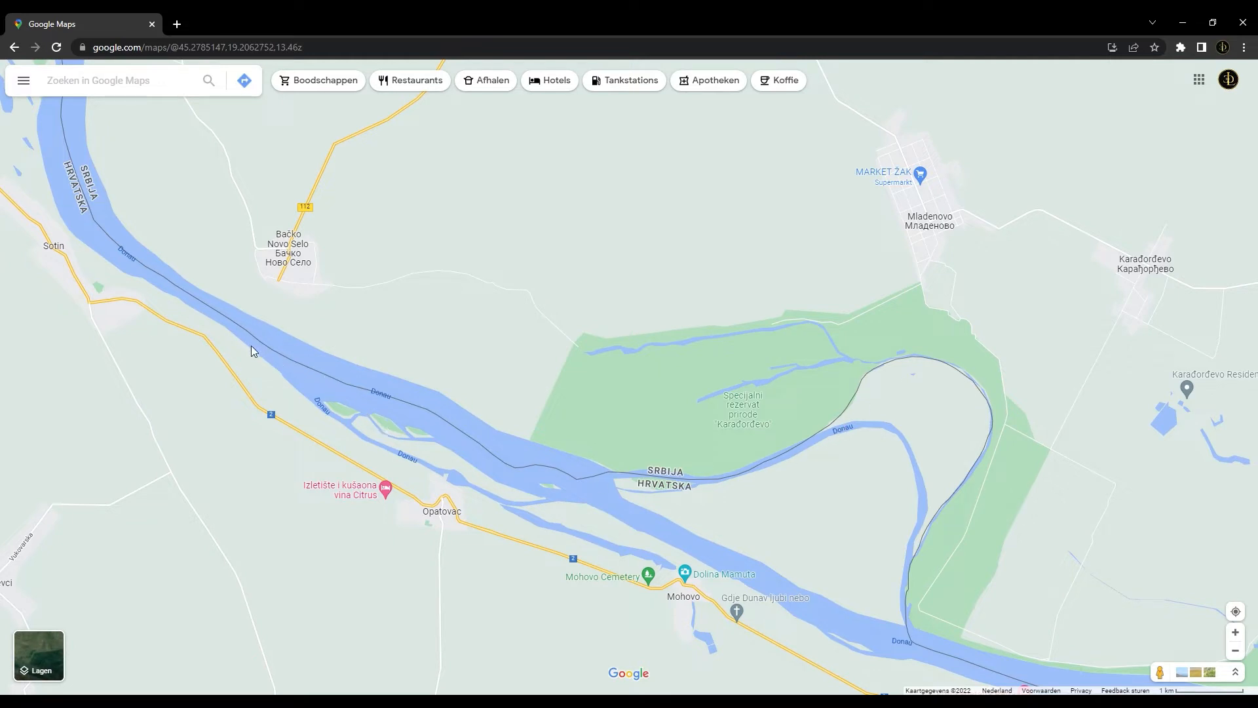
drag(135, 258, 275, 359)
drag(190, 269, 303, 406)
drag(158, 266, 427, 390)
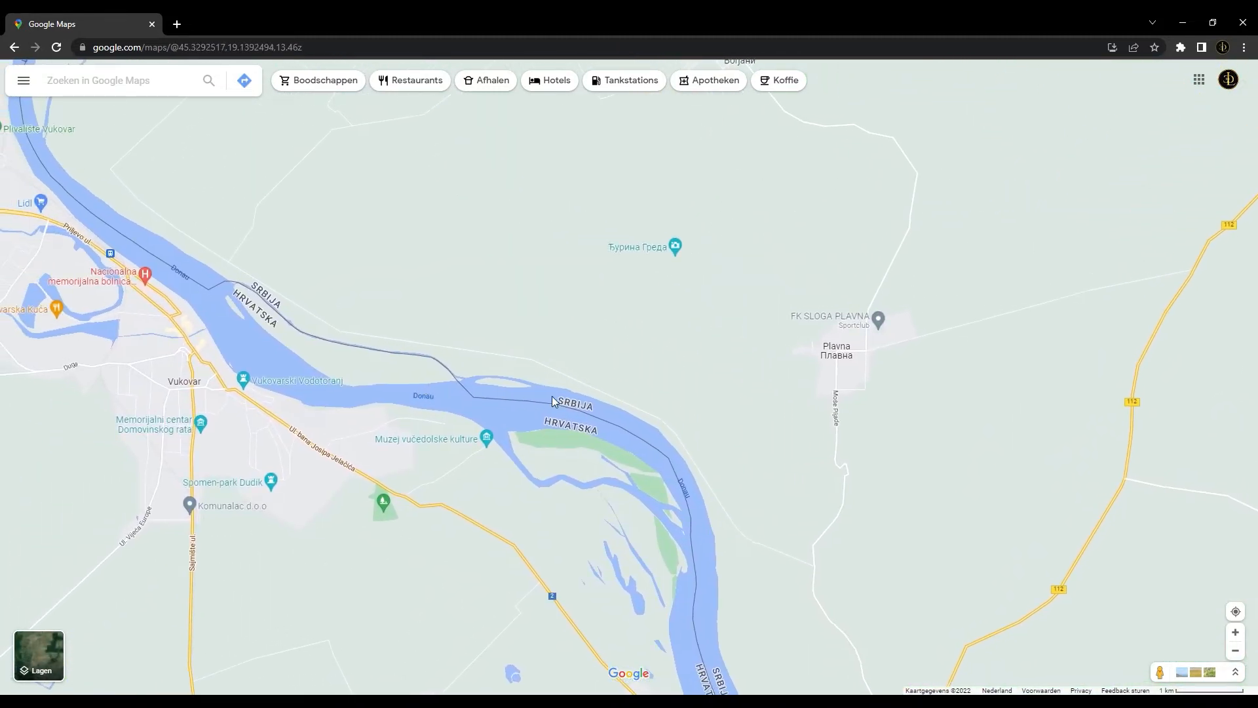
drag(249, 313, 346, 357)
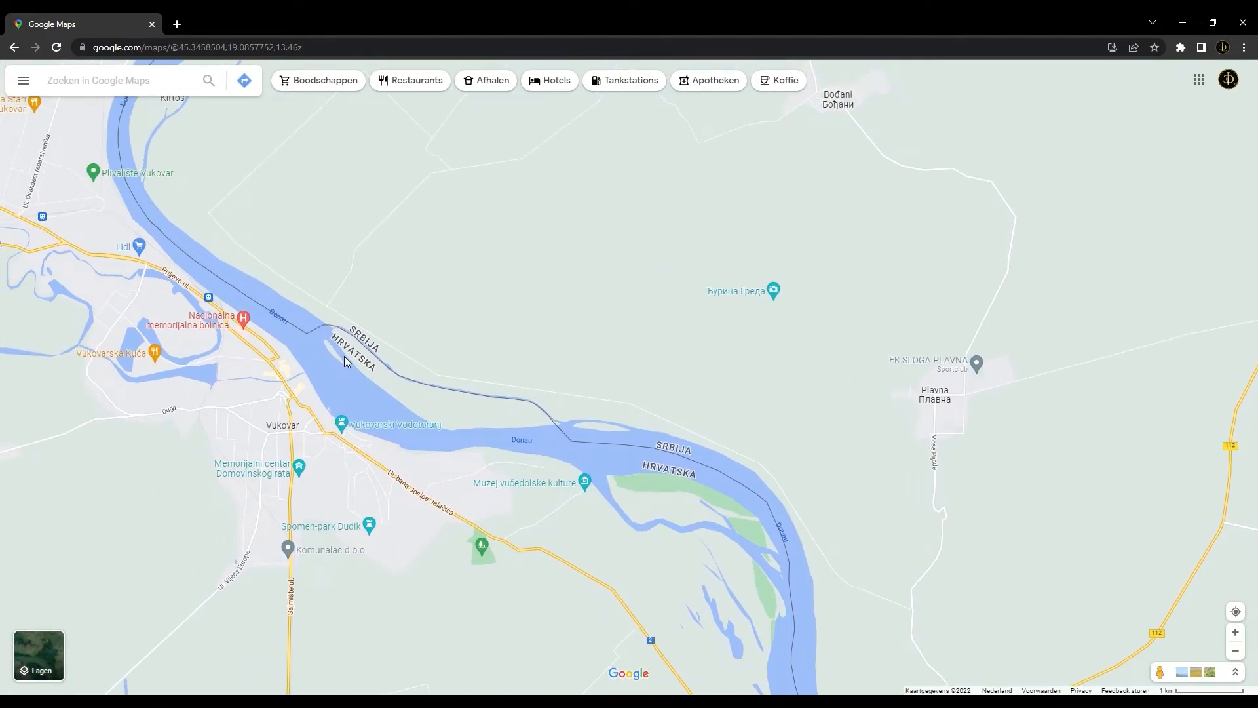
drag(203, 274, 314, 437)
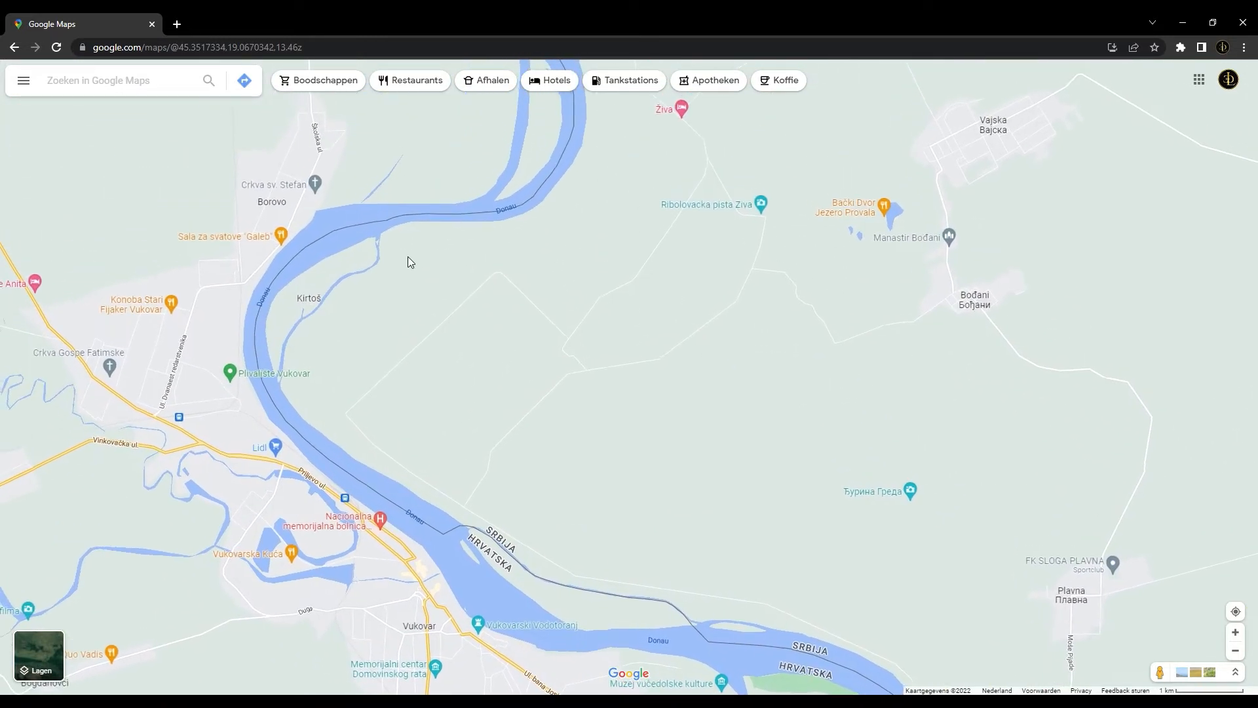
Trace the river border north from Borovo past Dalj and Erdut to the Drava confluence near Aljmaš
drag(409, 258, 354, 451)
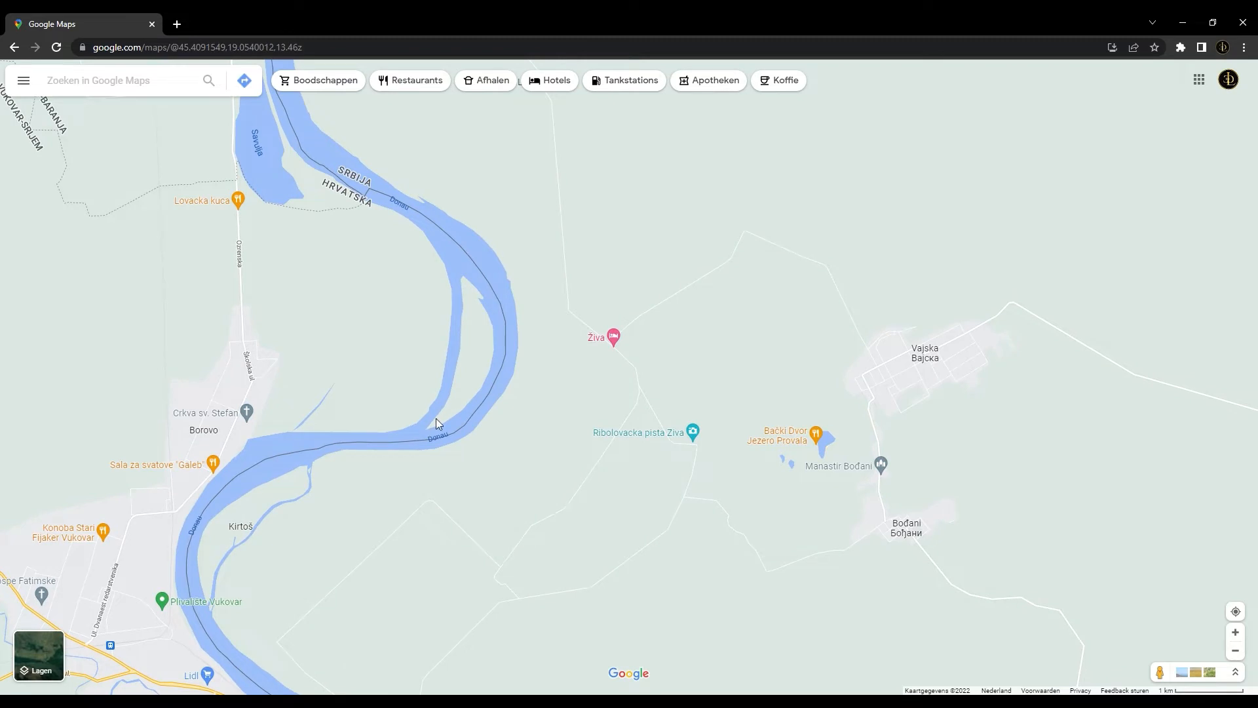
drag(363, 205, 396, 392)
drag(362, 217, 361, 455)
drag(498, 257, 430, 308)
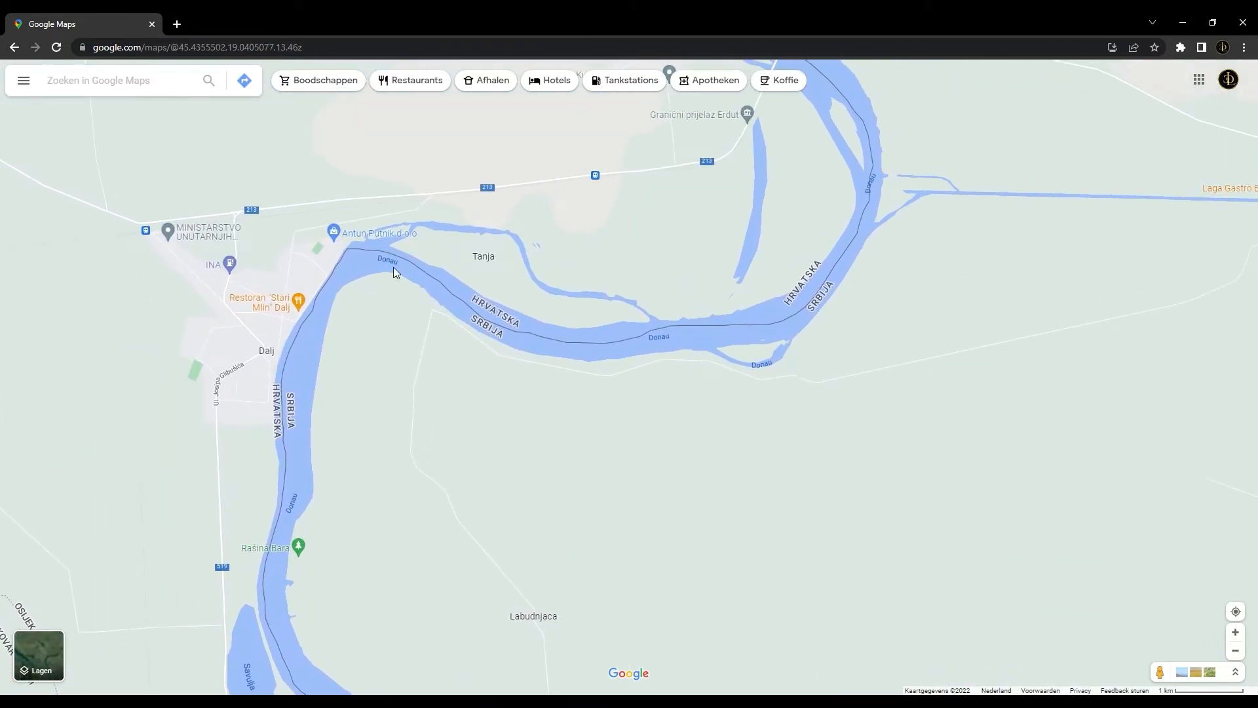
drag(774, 267, 771, 469)
drag(444, 264, 825, 333)
drag(491, 304, 495, 390)
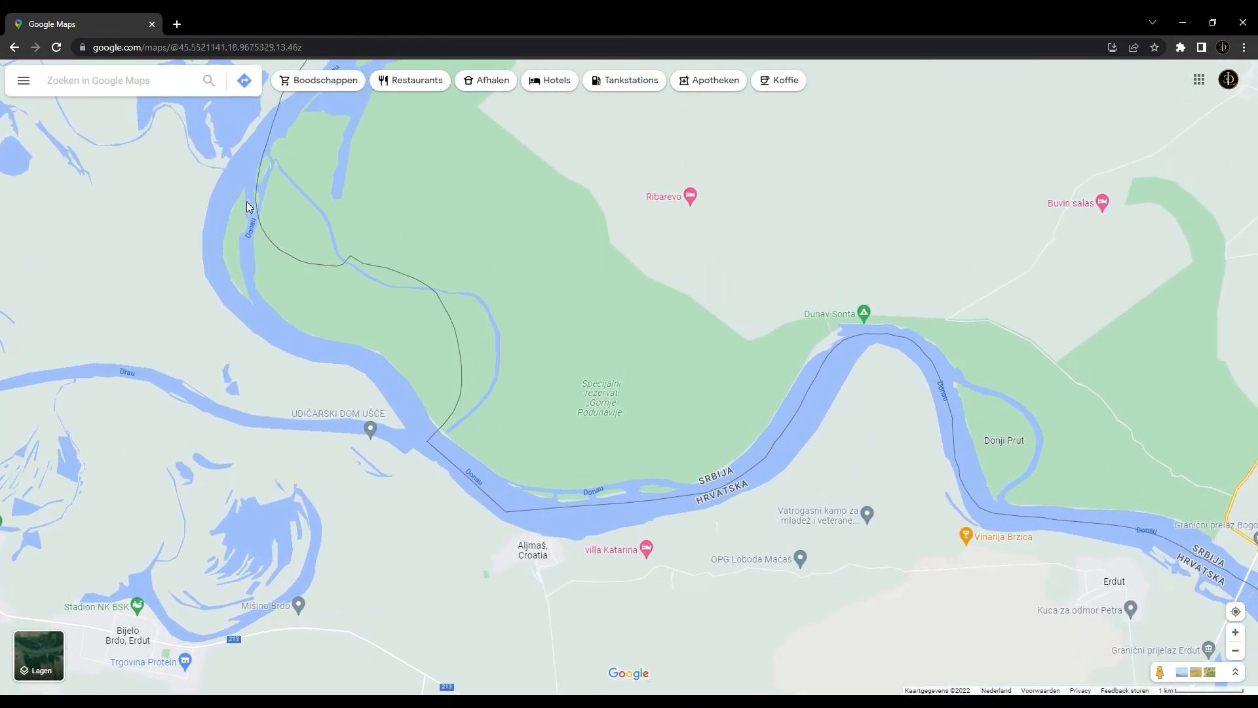
Examine where the border departs from the Danube's present course between Aljmaš, Apatin and Kupusina
drag(357, 338, 444, 452)
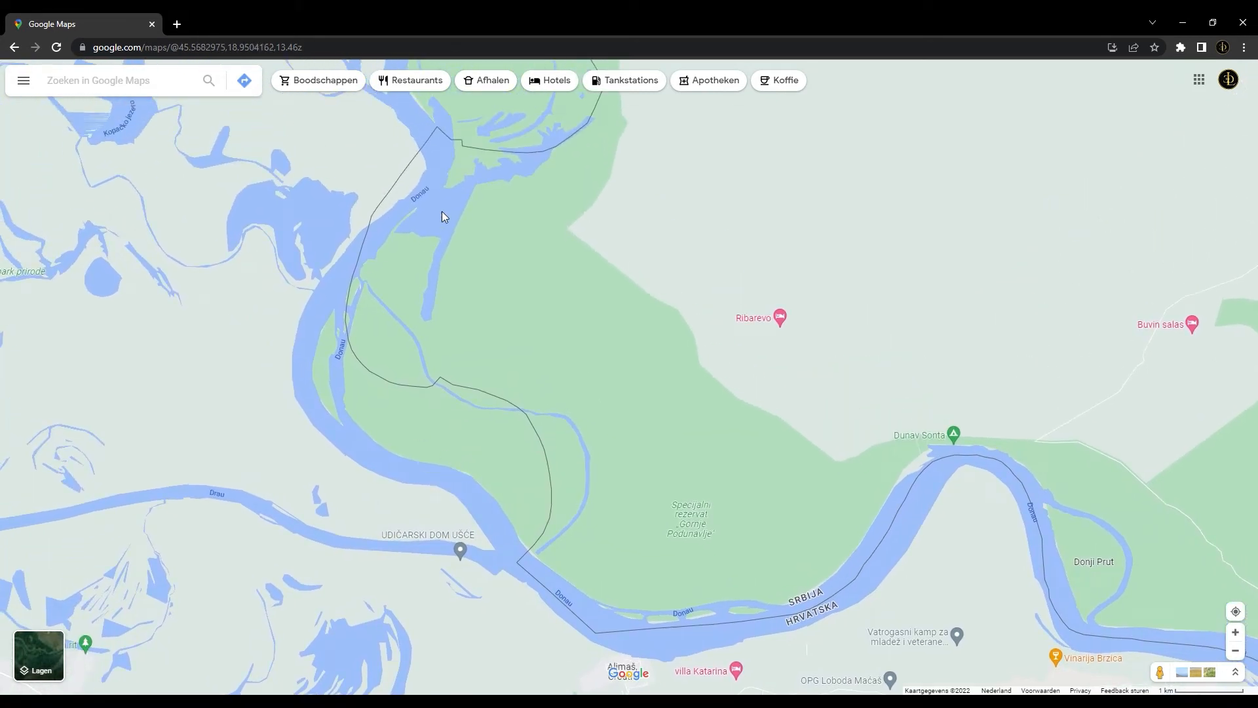
drag(507, 177, 587, 393)
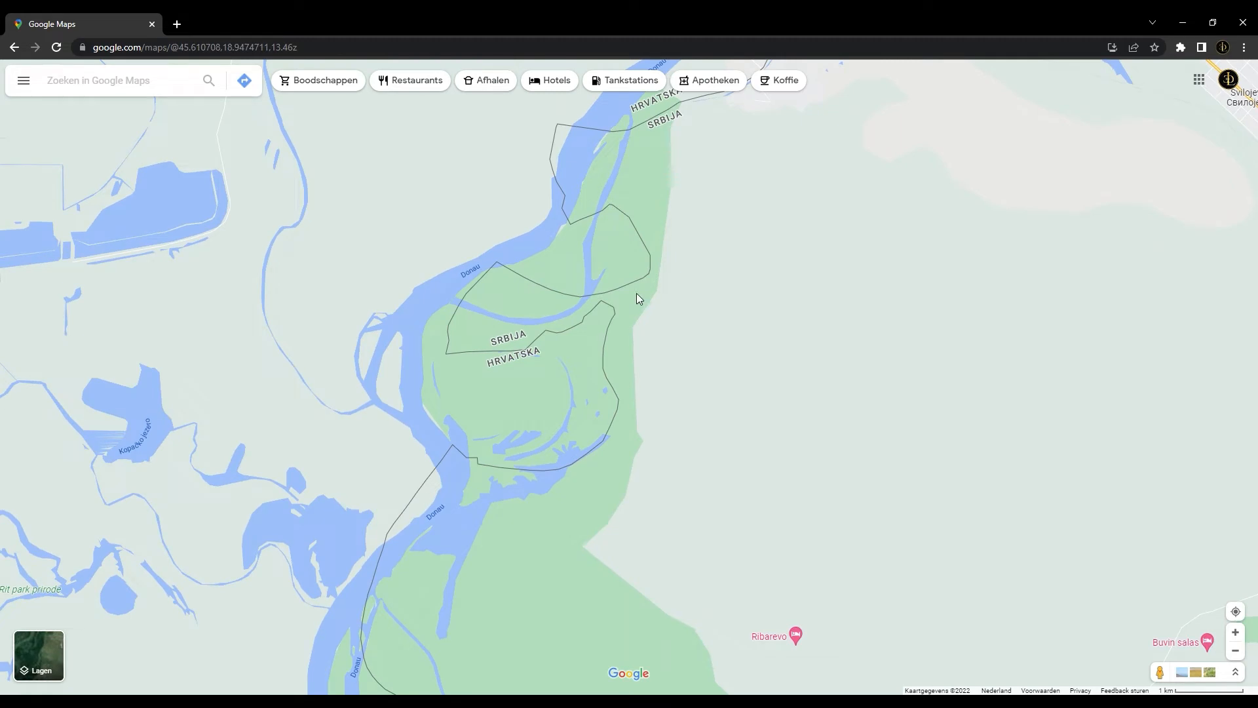
drag(556, 190, 505, 359)
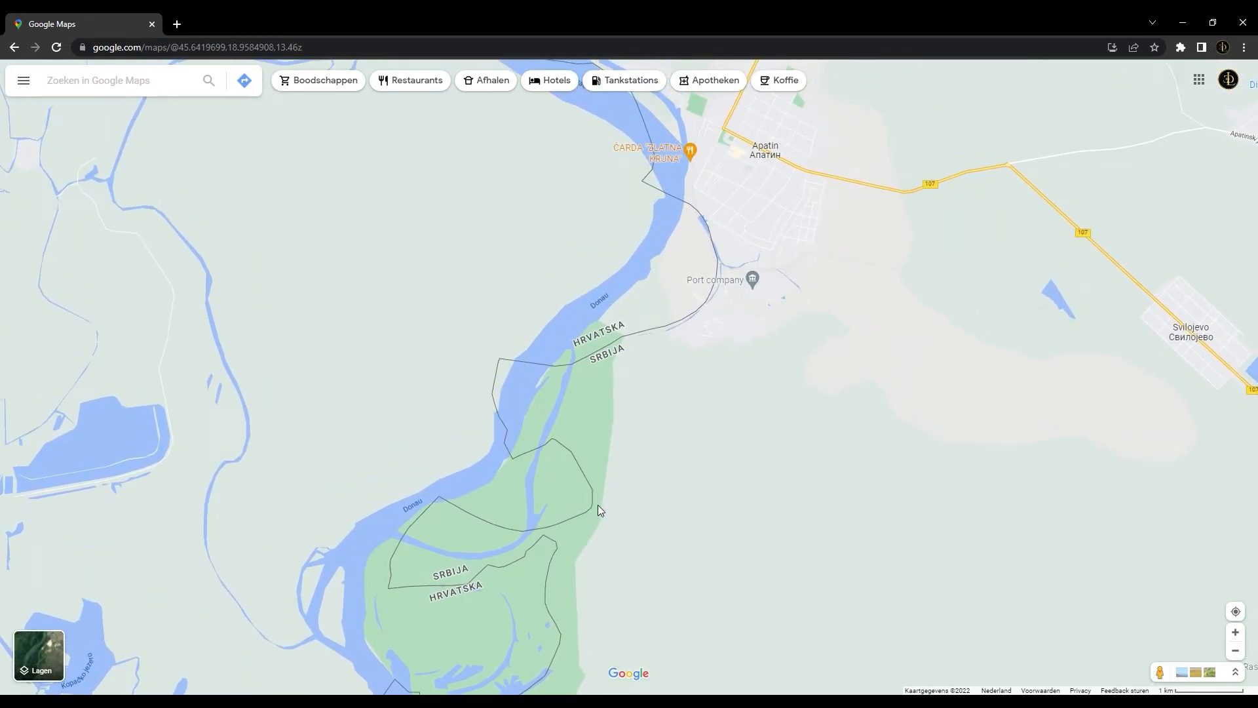
drag(667, 350, 614, 426)
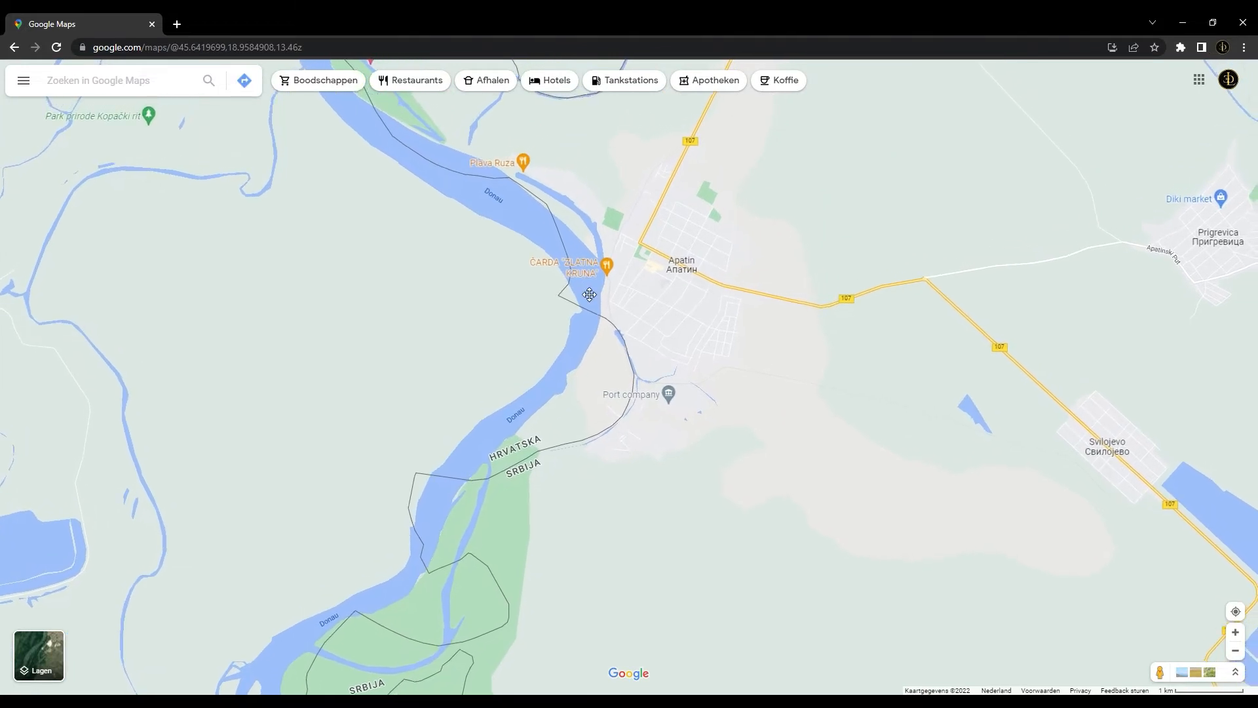
drag(582, 281, 579, 442)
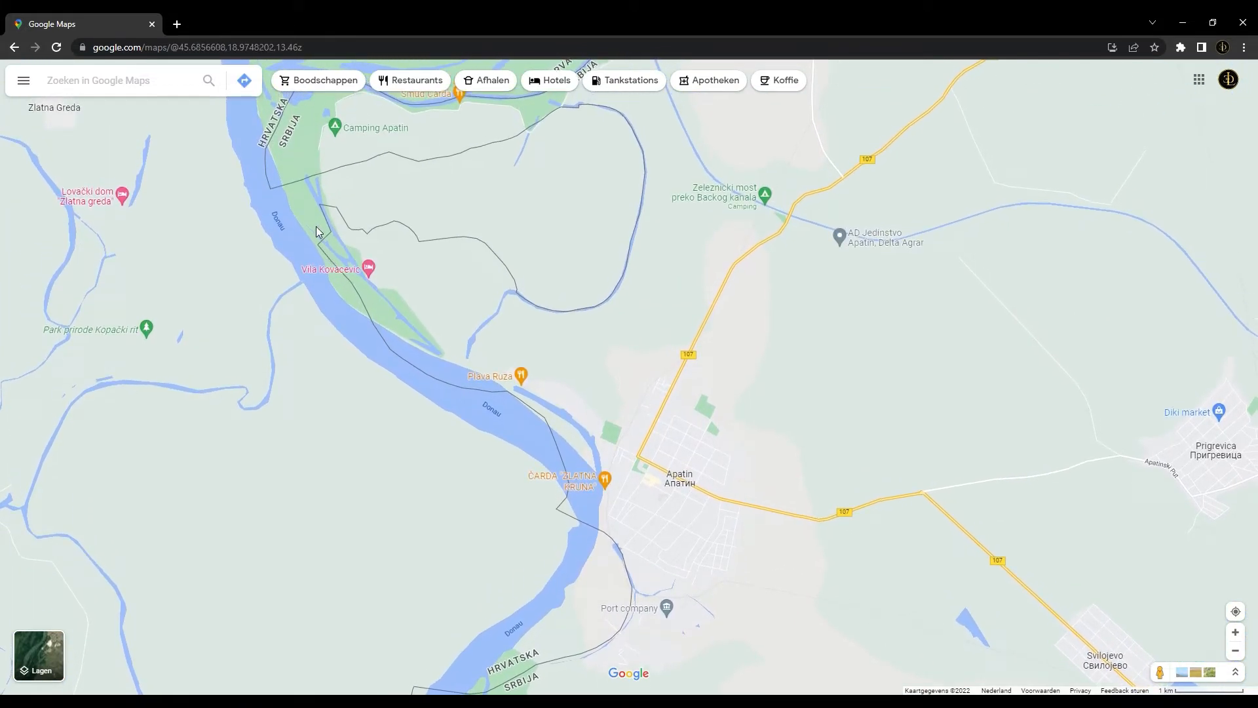
drag(340, 197, 408, 373)
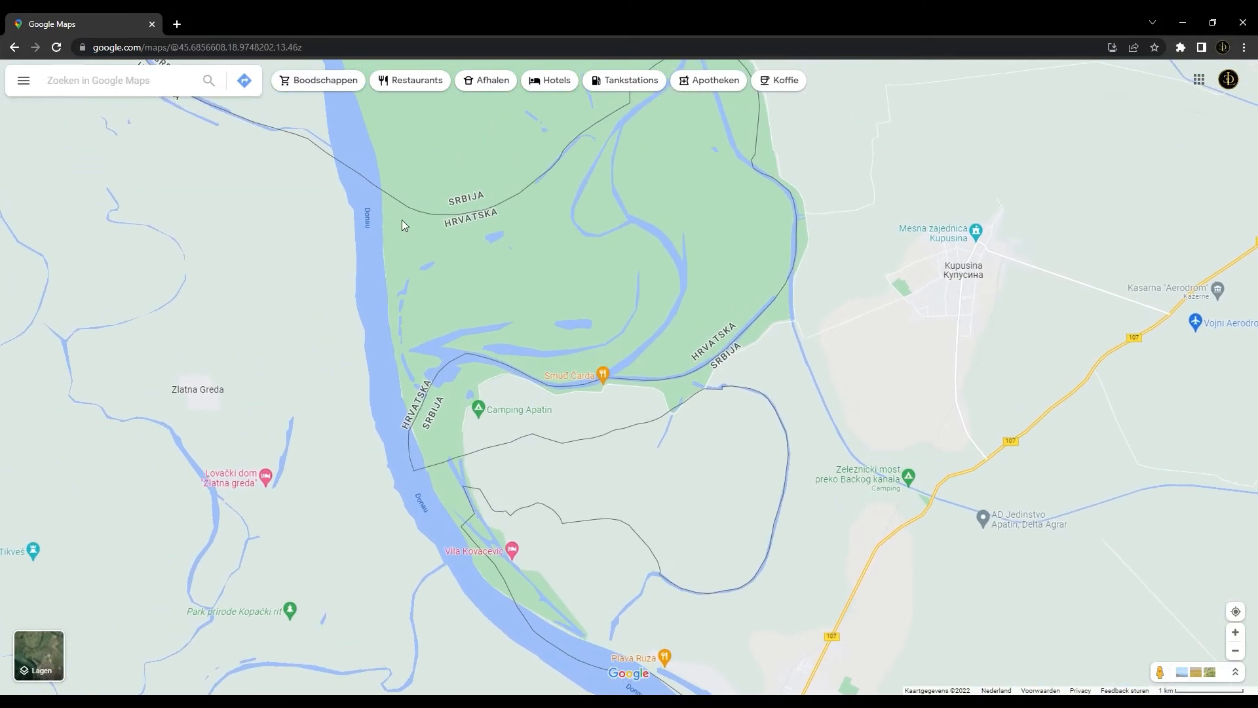
drag(419, 214, 528, 315)
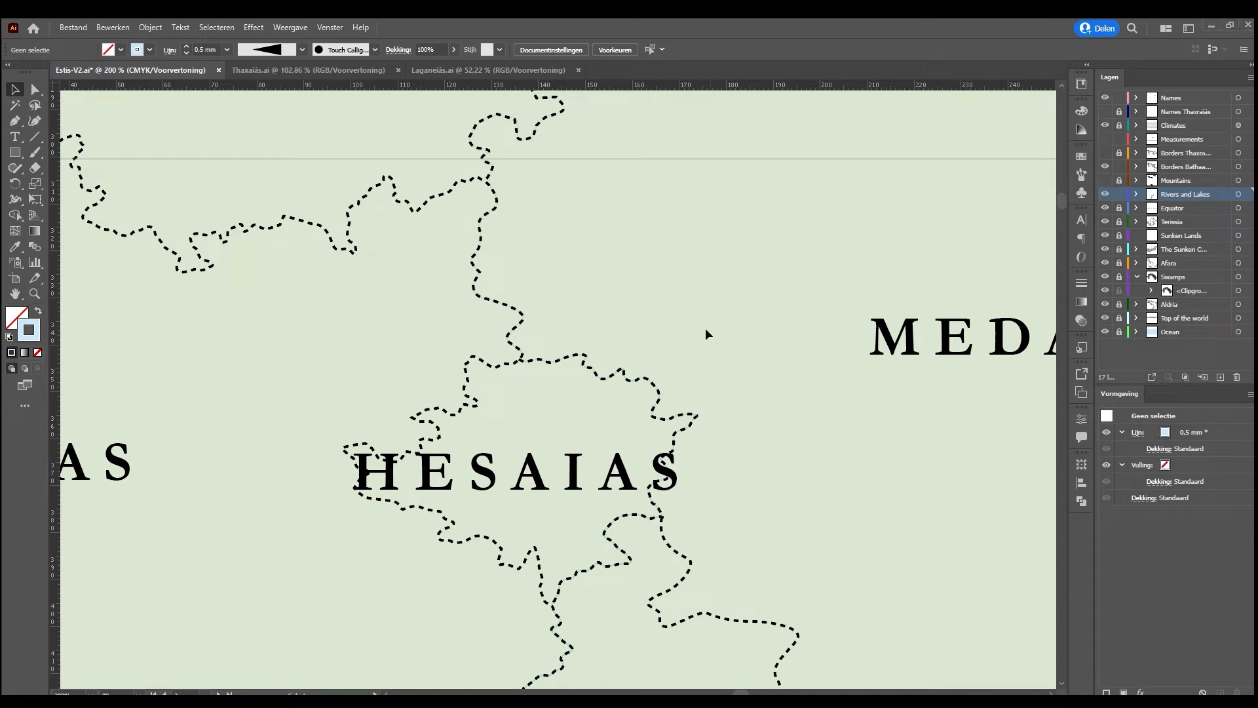
Switch back to Illustrator and bring up the Thaxaïas map to examine its regional borders and rivers
scroll(702, 333, down, 1)
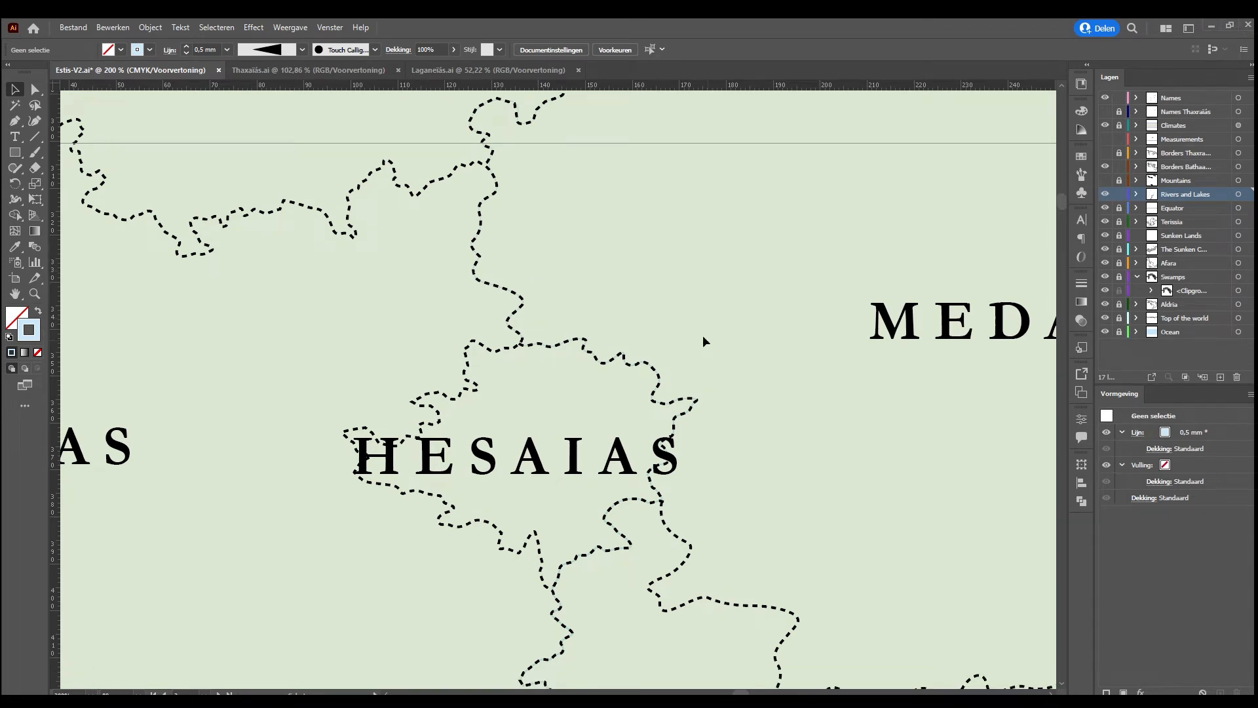
click(315, 70)
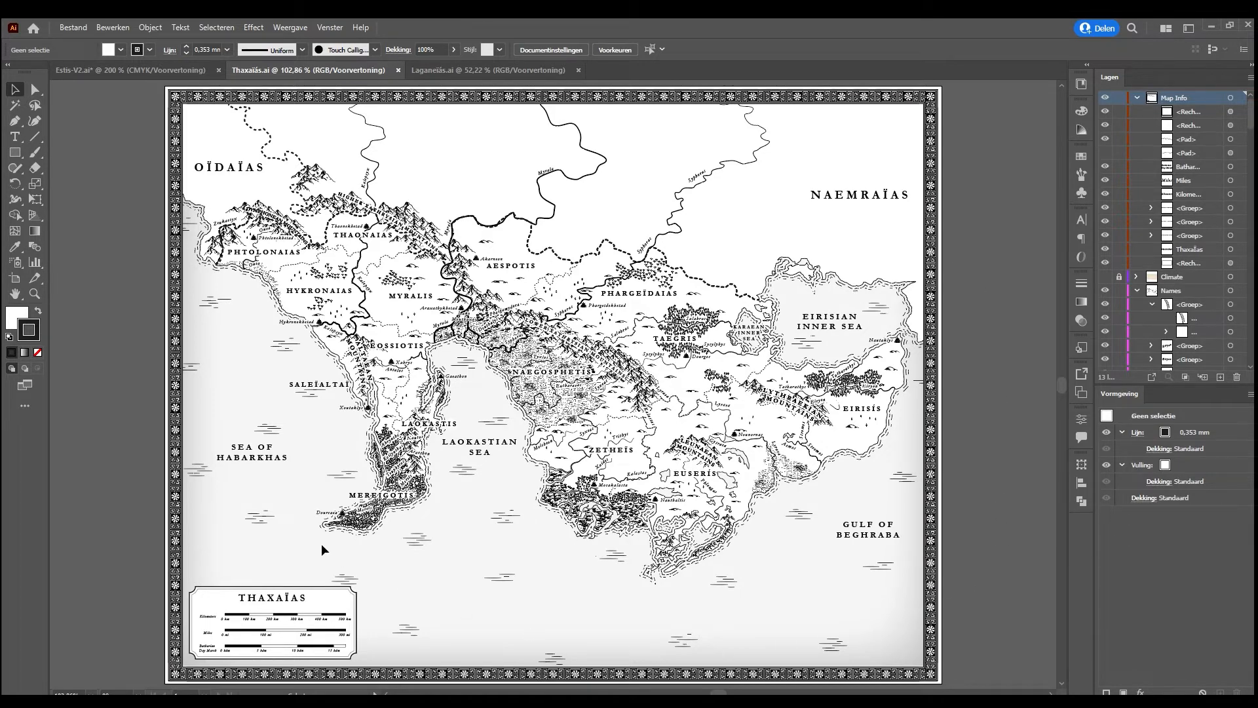
Bring up the Estis-V2 map and examine its regions from Thaxaïás north to Laganeias
click(141, 66)
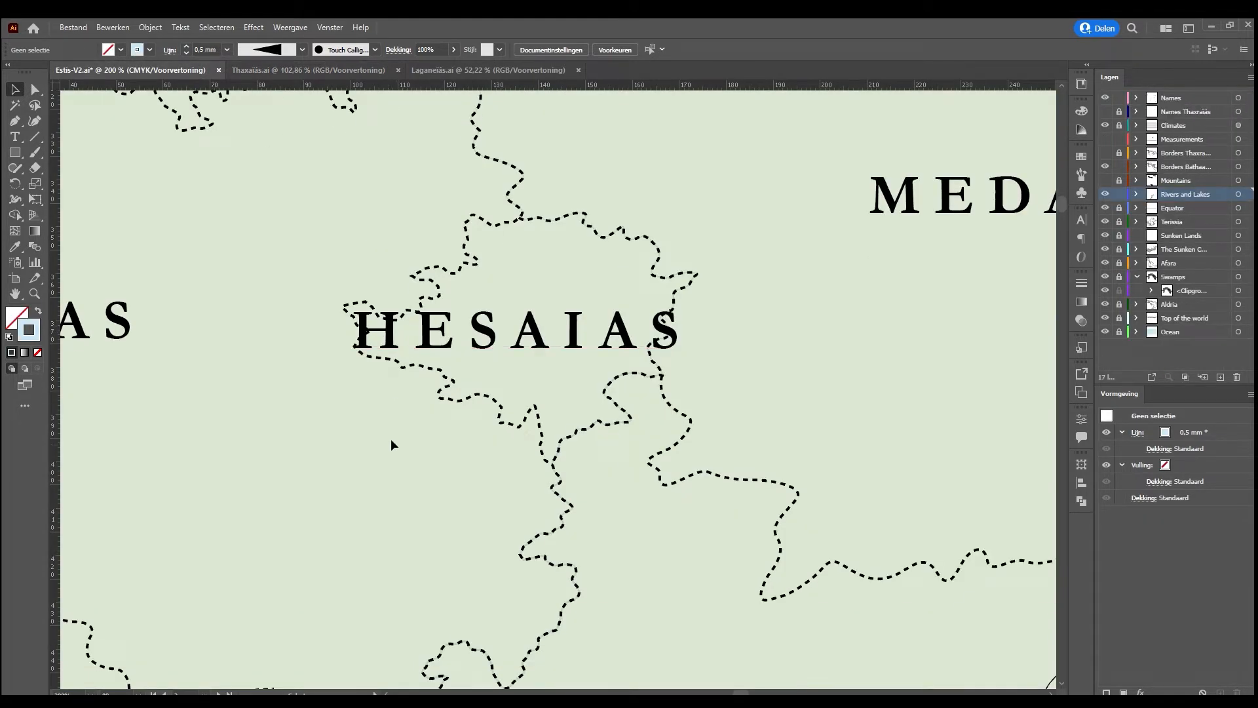
key(ctrl+minus)
key(ctrl+minus)
key(ctrl+minus)
key(ctrl+minus)
scroll(391, 438, down, 5)
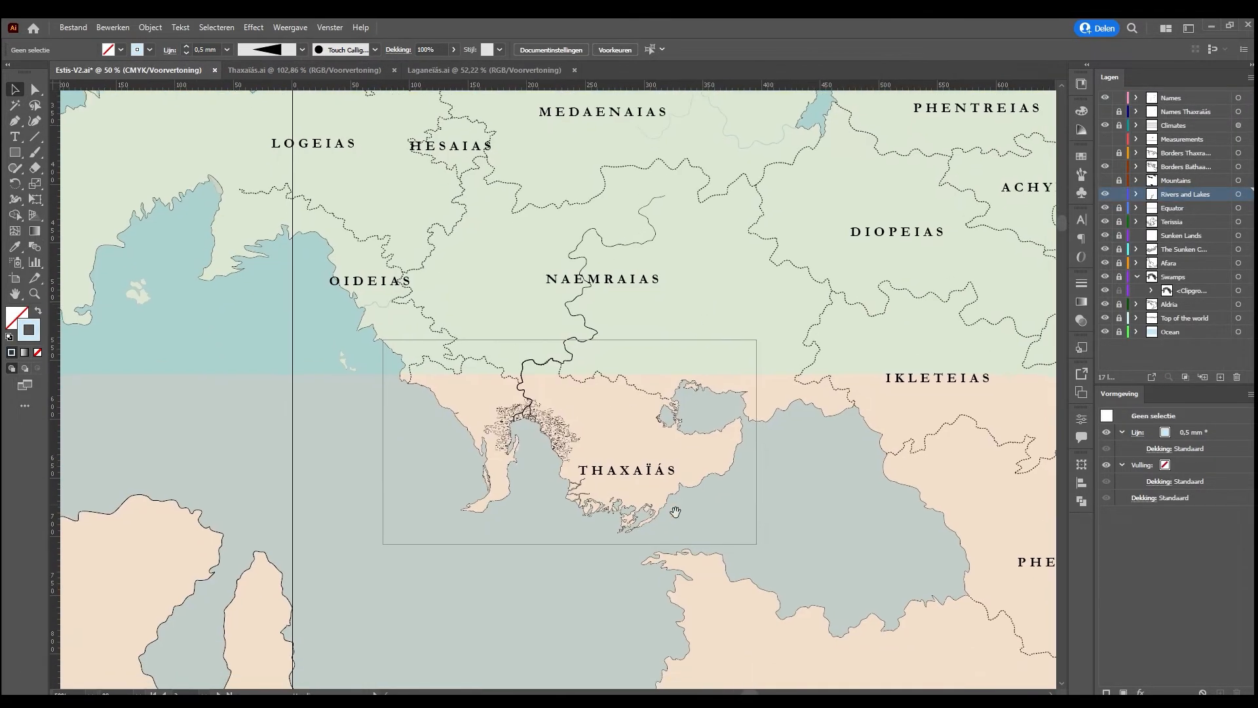
scroll(699, 280, up, 3)
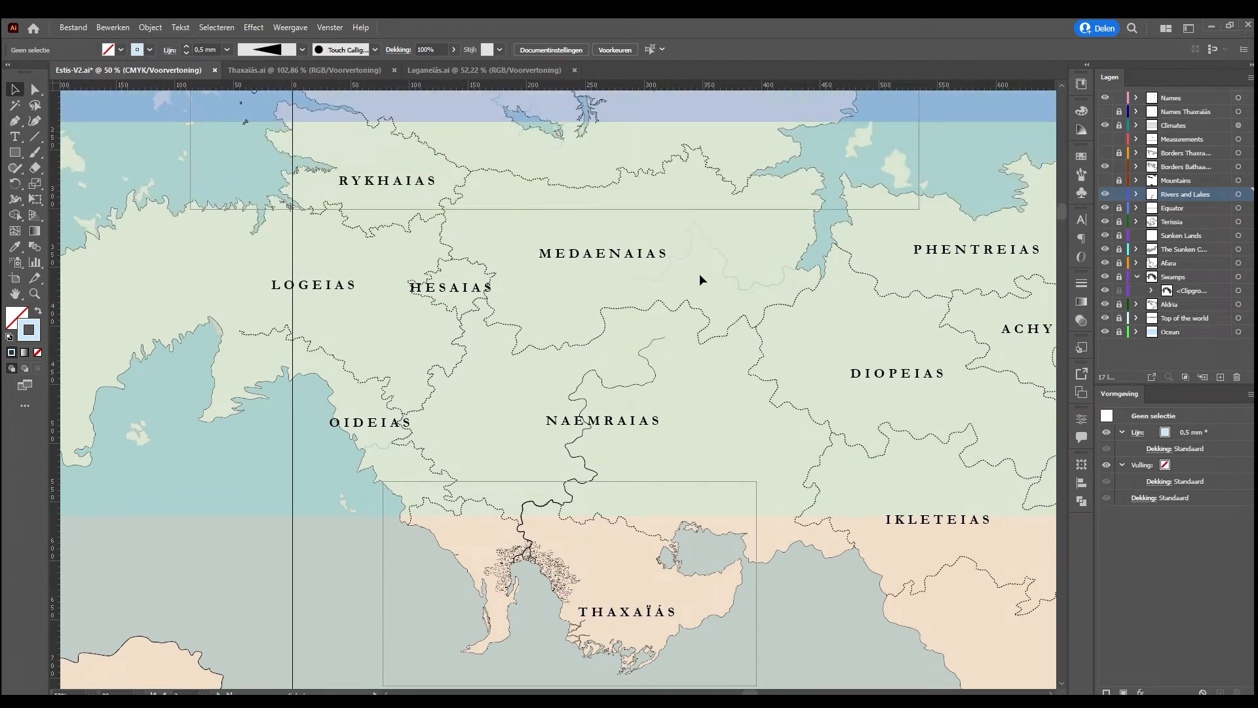
drag(594, 228, 578, 422)
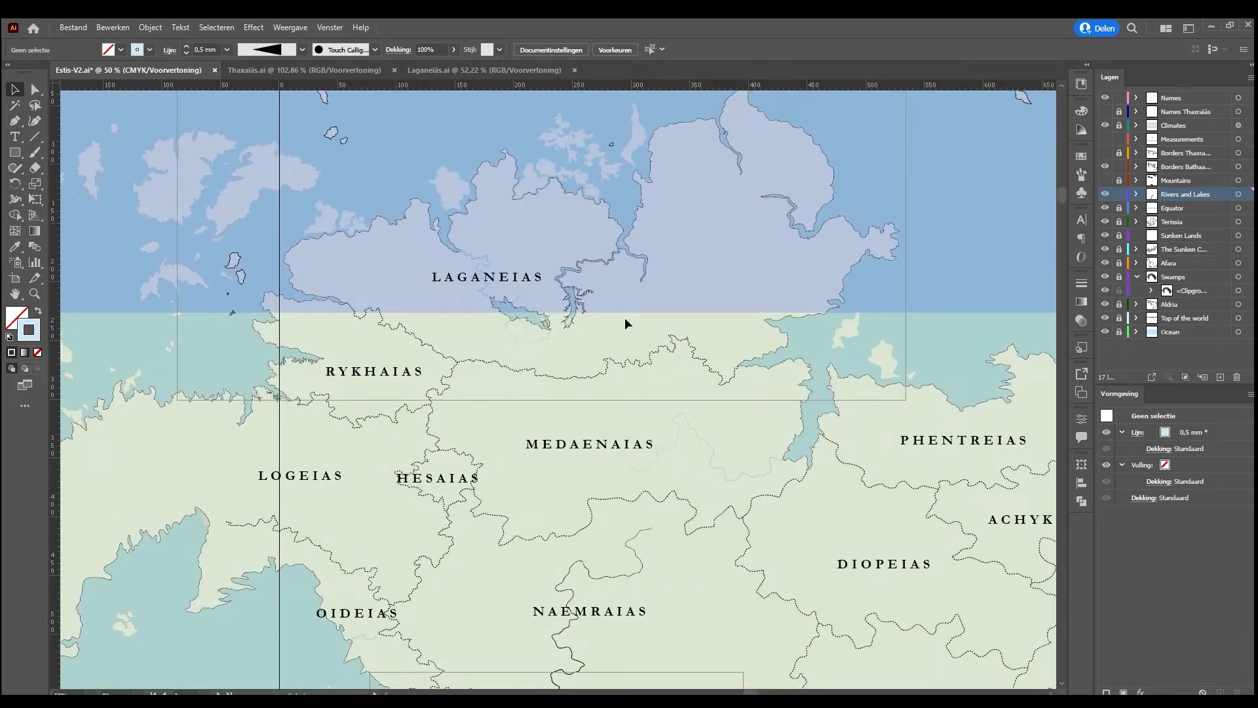
Compare the northern coasts and islands on the Laganeíás map with the same area of the Estis-V2 map
click(429, 67)
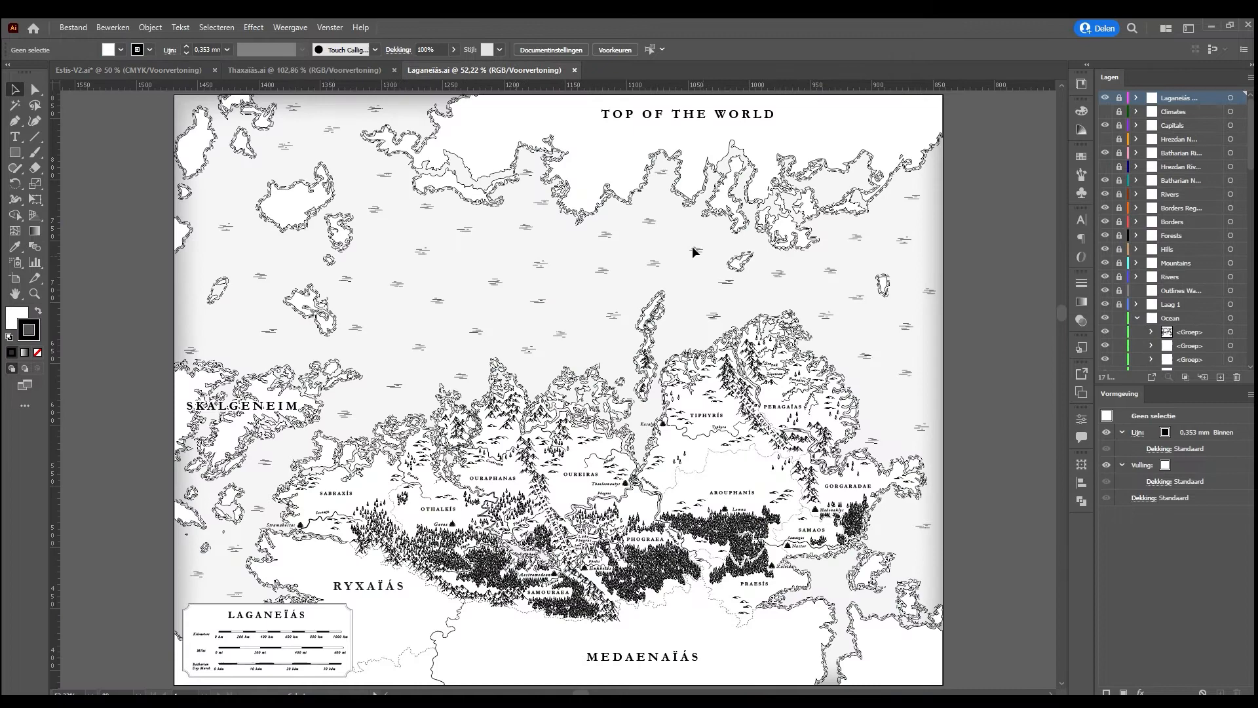
scroll(692, 249, up, 1)
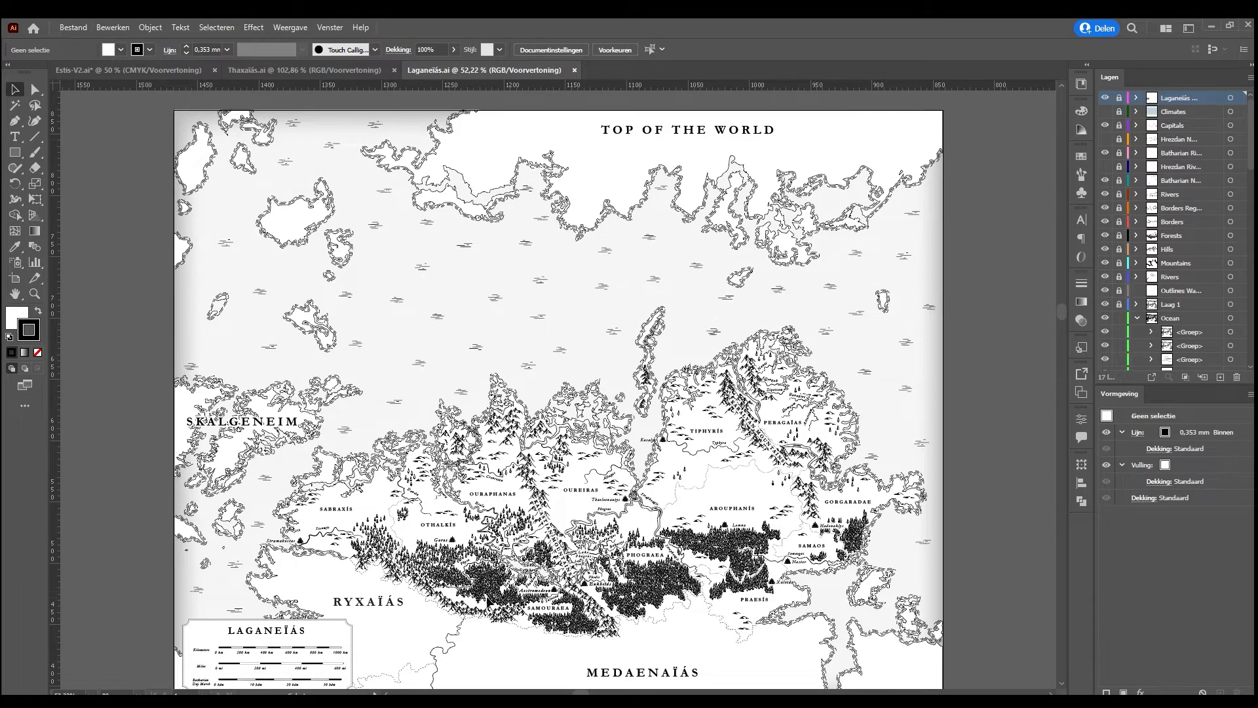
click(146, 66)
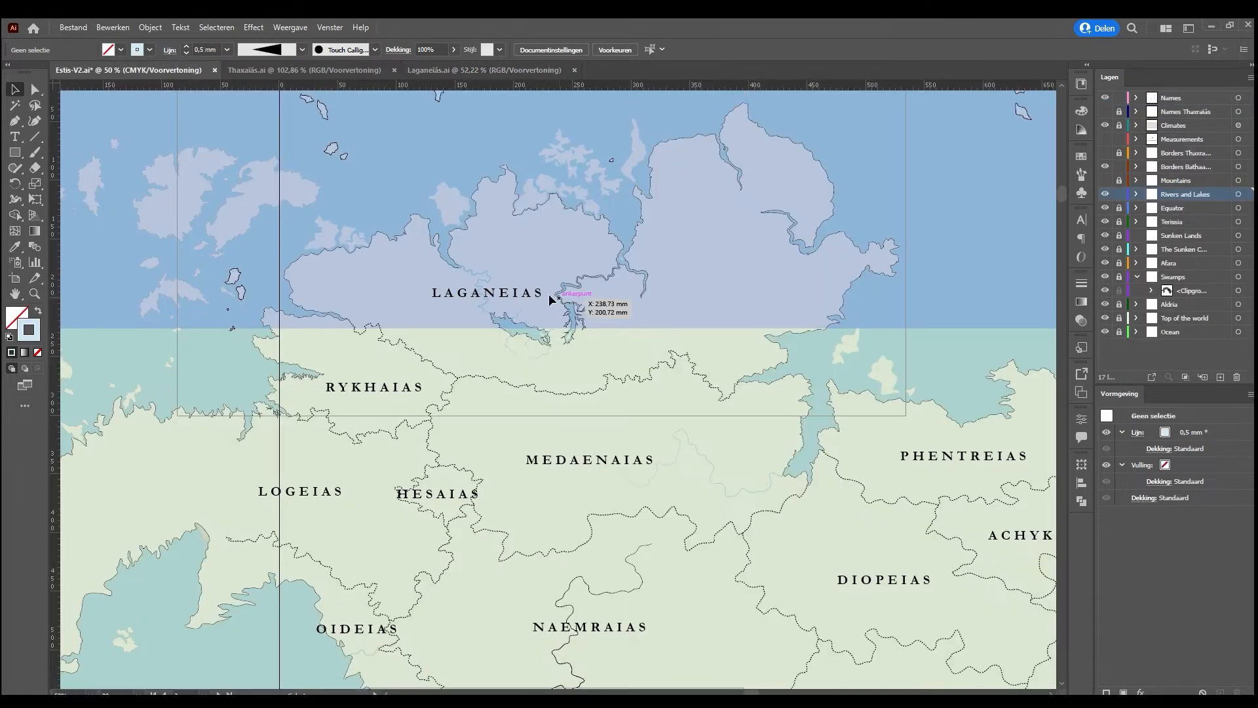
scroll(815, 316, up, 5)
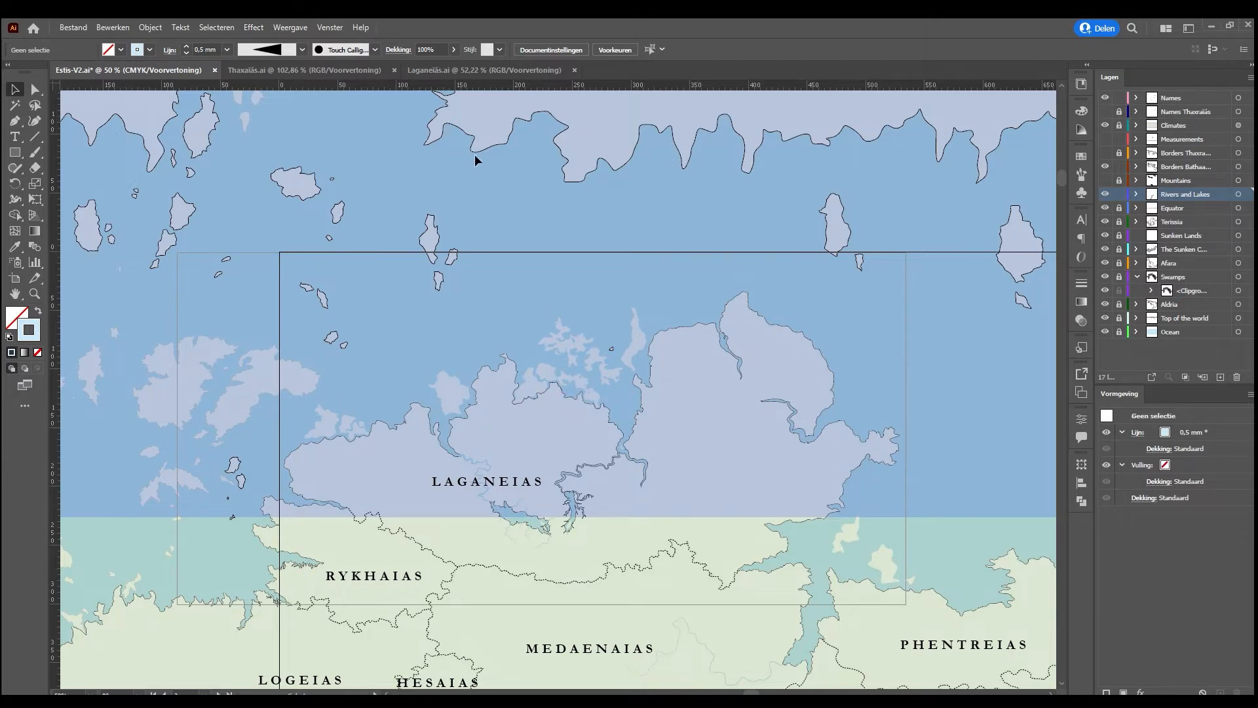
click(496, 67)
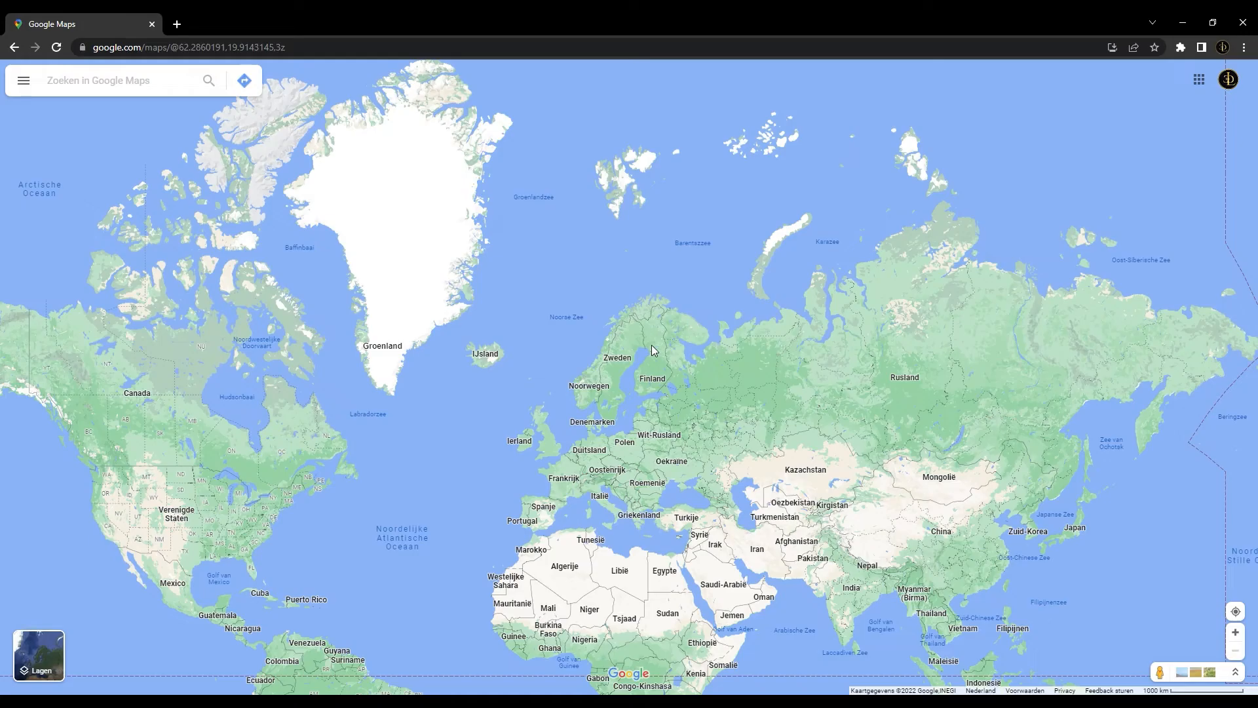
scroll(654, 346, up, 2)
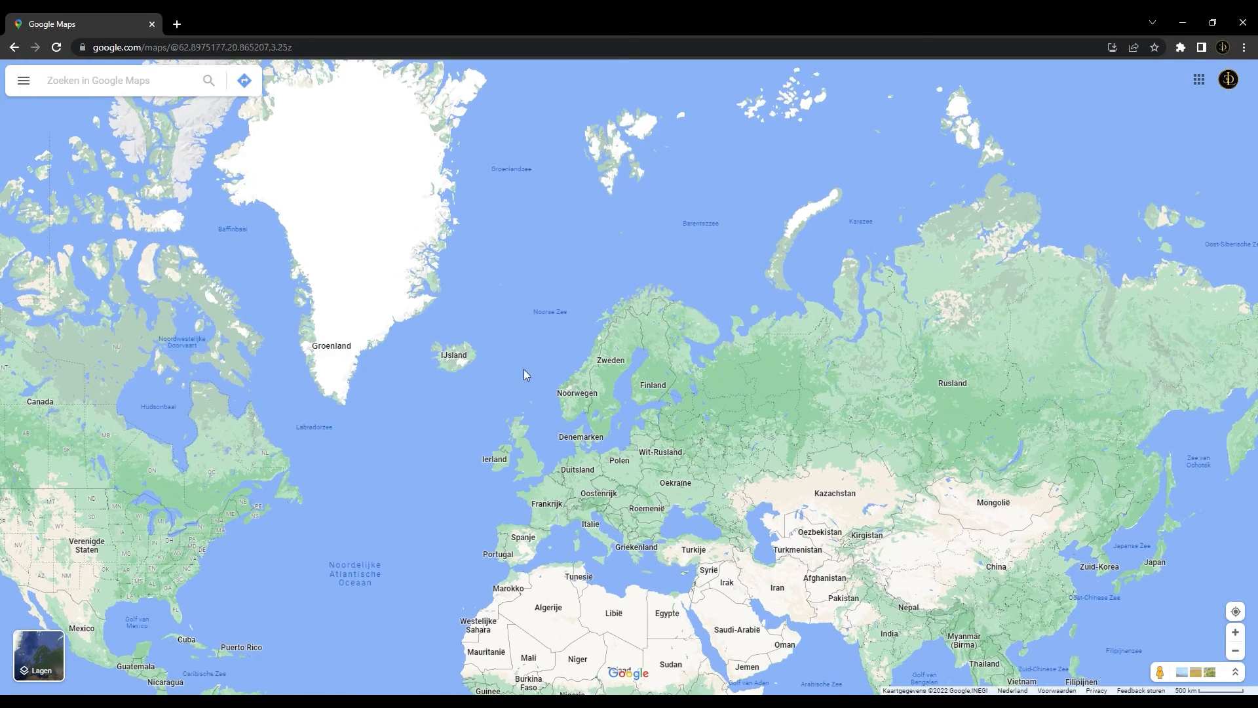
Switch to Google Maps and compare the coastlines of the northern and southern continents at world scale
scroll(456, 425, down, 2)
drag(481, 458, 464, 216)
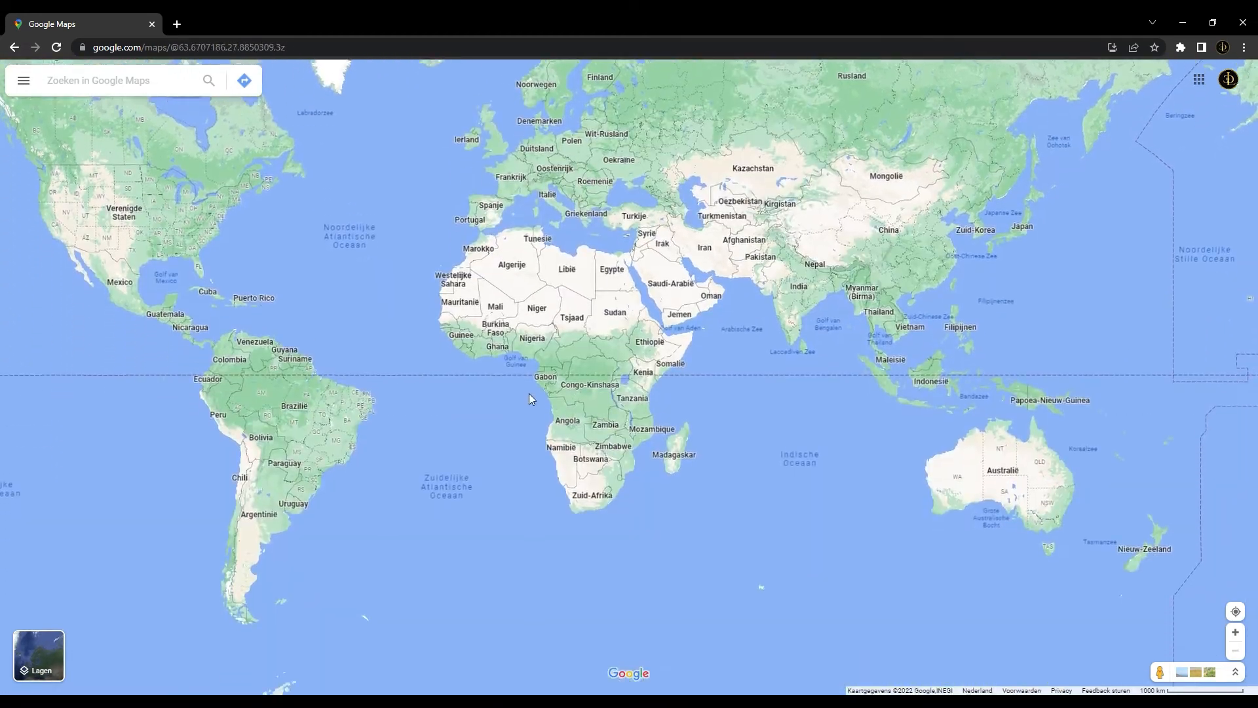
drag(529, 401, 521, 437)
drag(779, 203, 810, 262)
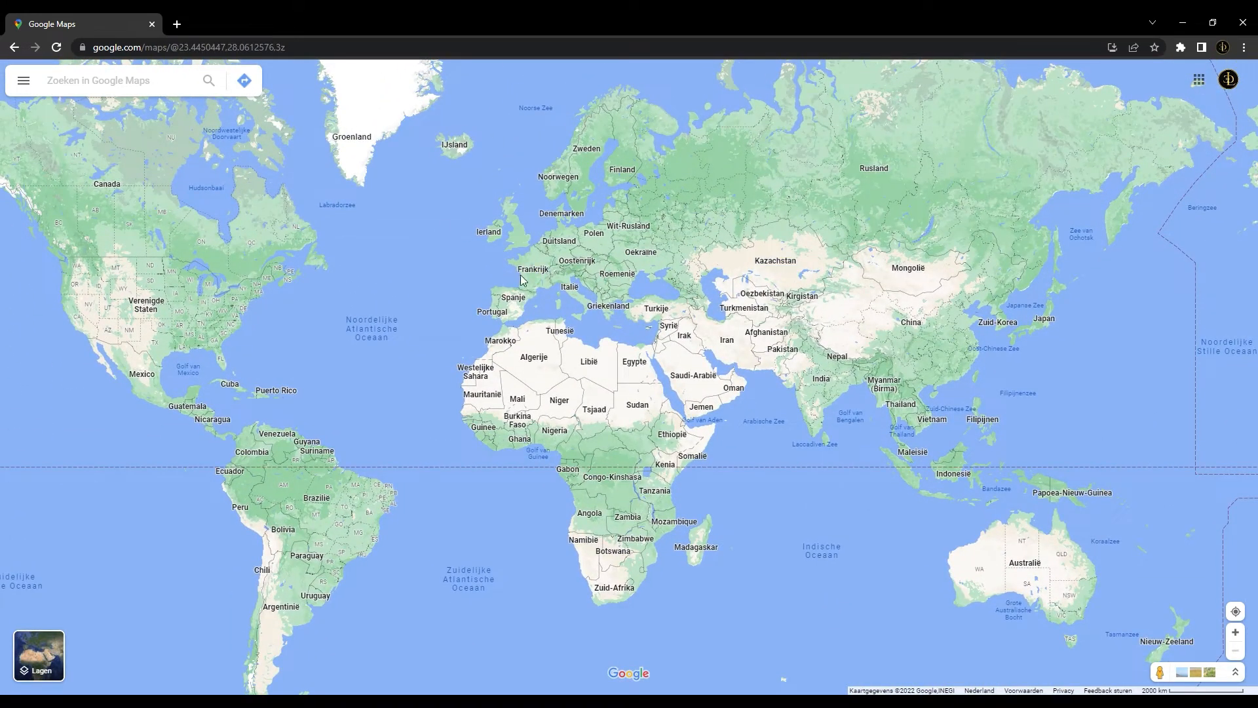
drag(502, 208, 494, 229)
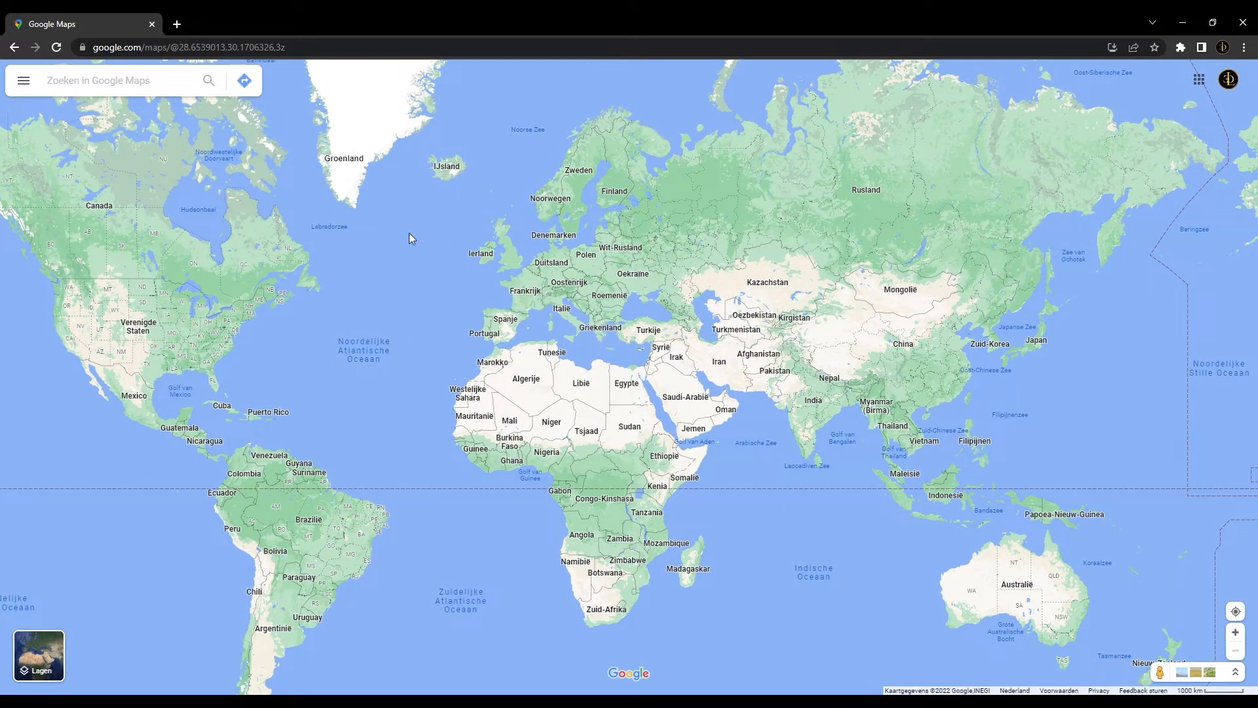
drag(409, 237, 379, 388)
Examine the fjords and rugged coastlines of Scandinavia and the surrounding Arctic islands
scroll(524, 276, up, 2)
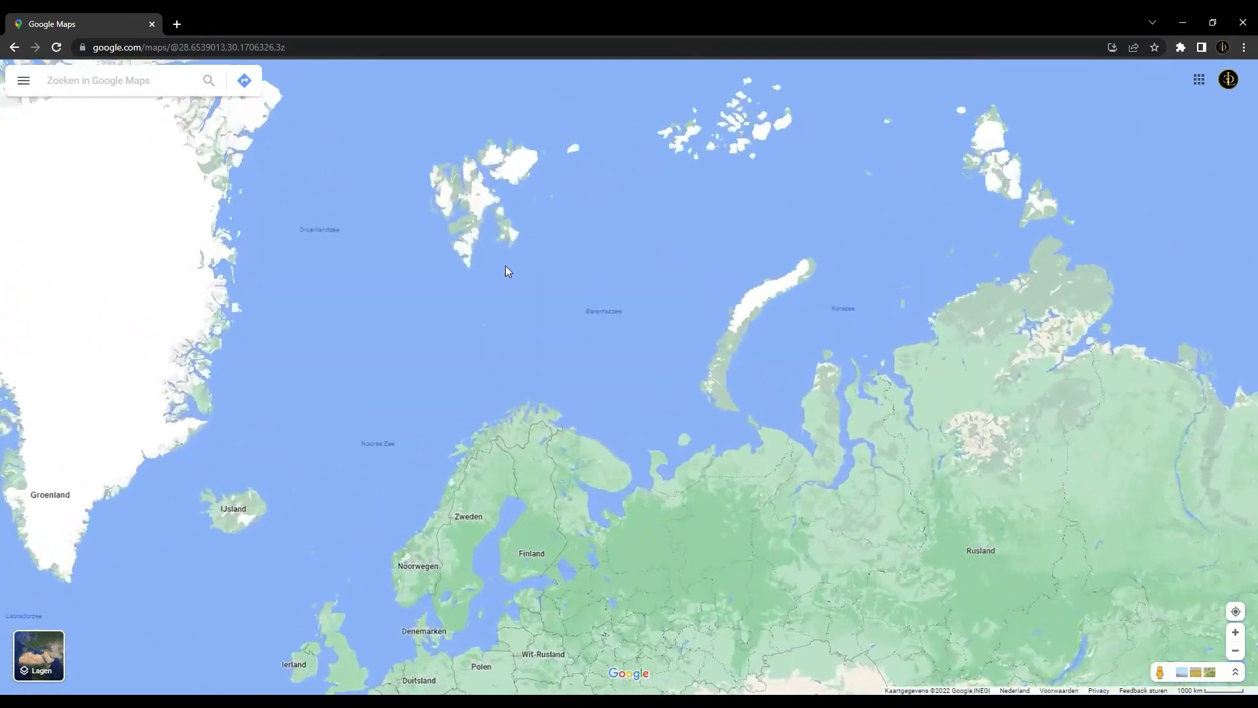
drag(505, 264, 491, 292)
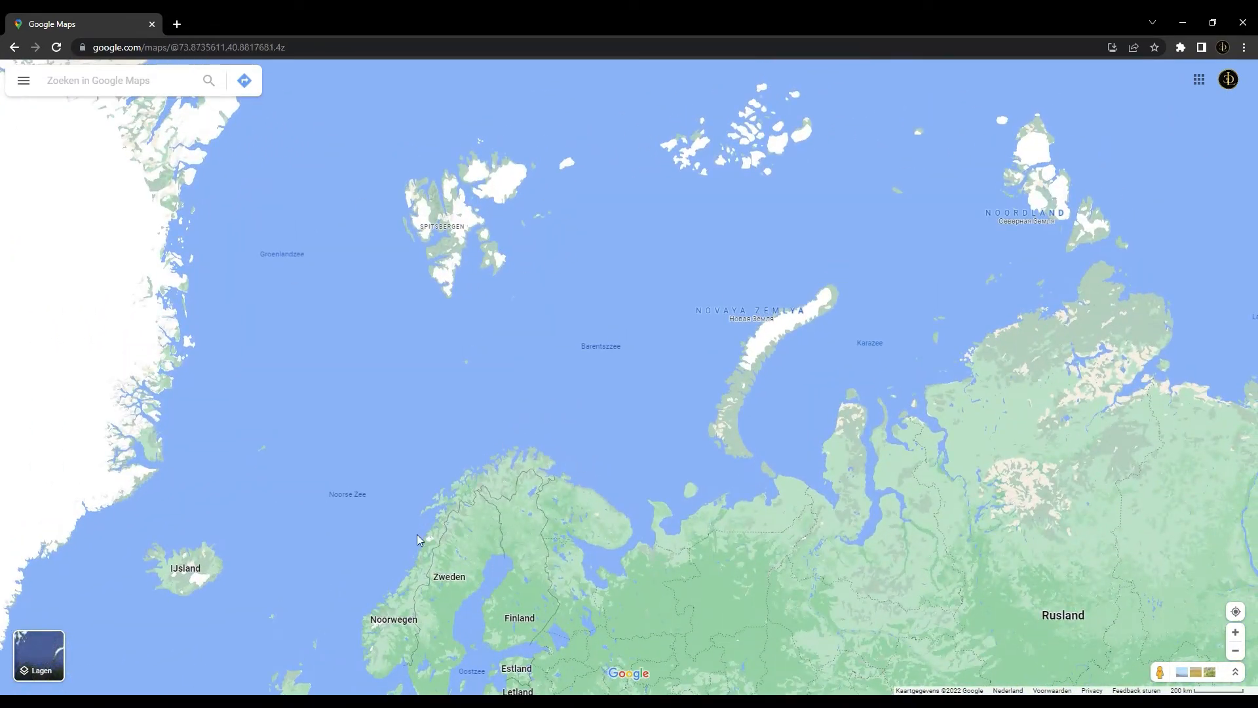
scroll(473, 438, down, 1)
scroll(497, 430, up, 2)
scroll(481, 552, down, 4)
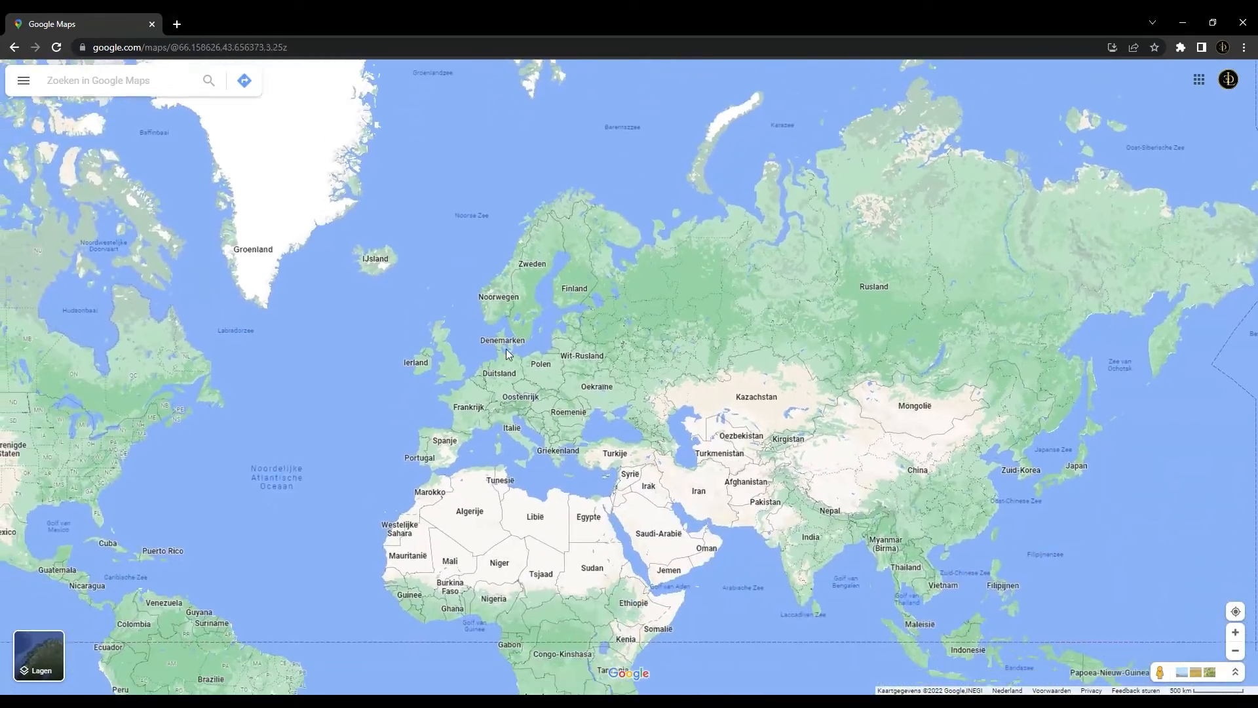
drag(506, 349, 497, 411)
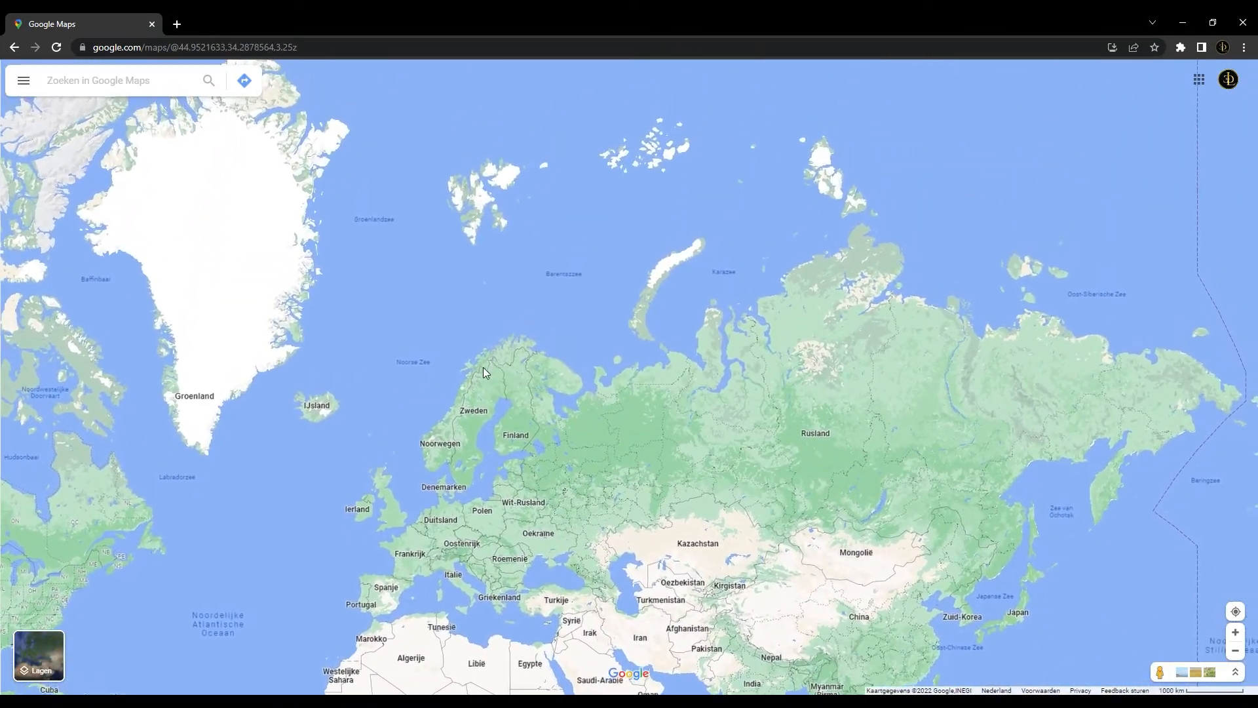
scroll(462, 400, up, 3)
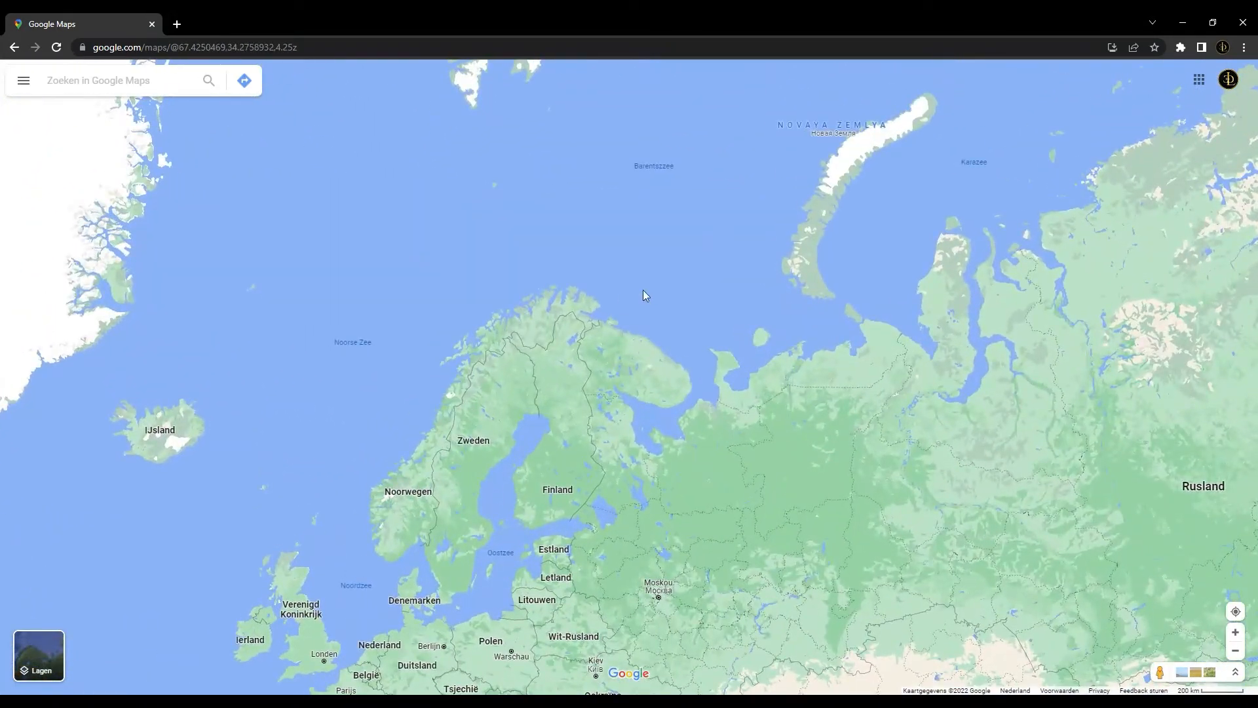
Inspect the coastline of Novaya Zemlya and compare it with the northern coasts of Norway and Russia
drag(871, 165, 628, 421)
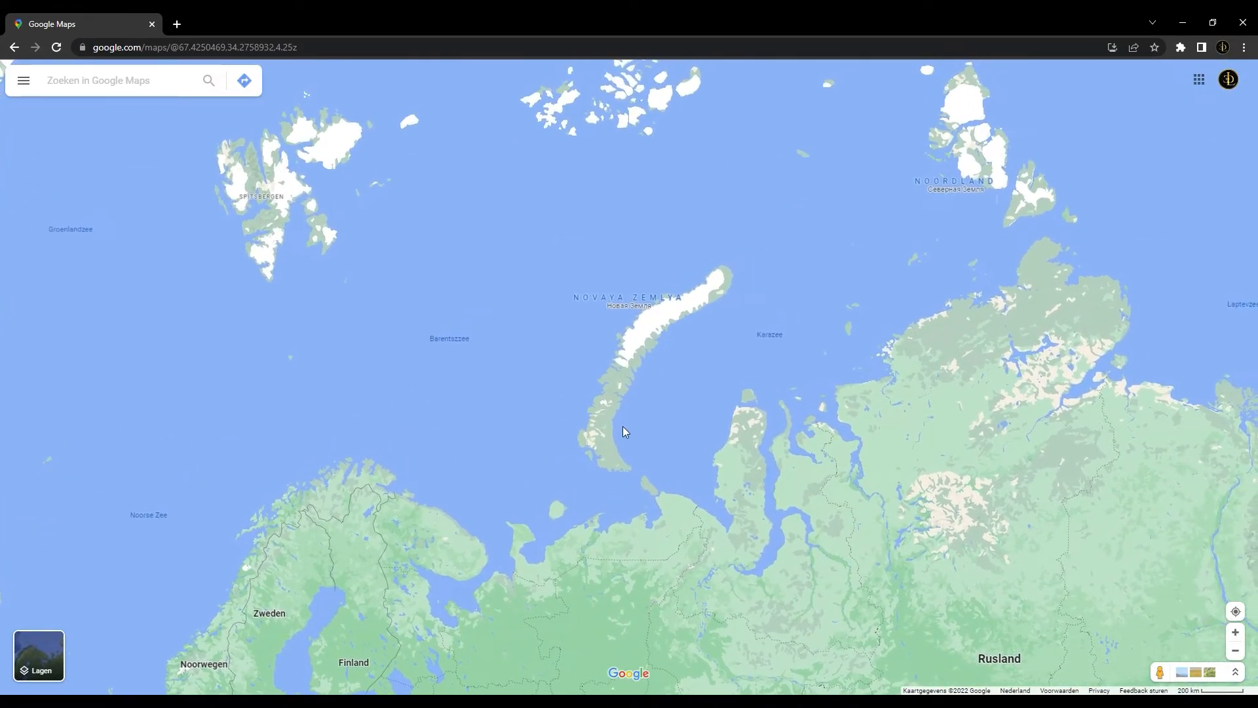
scroll(630, 383, up, 3)
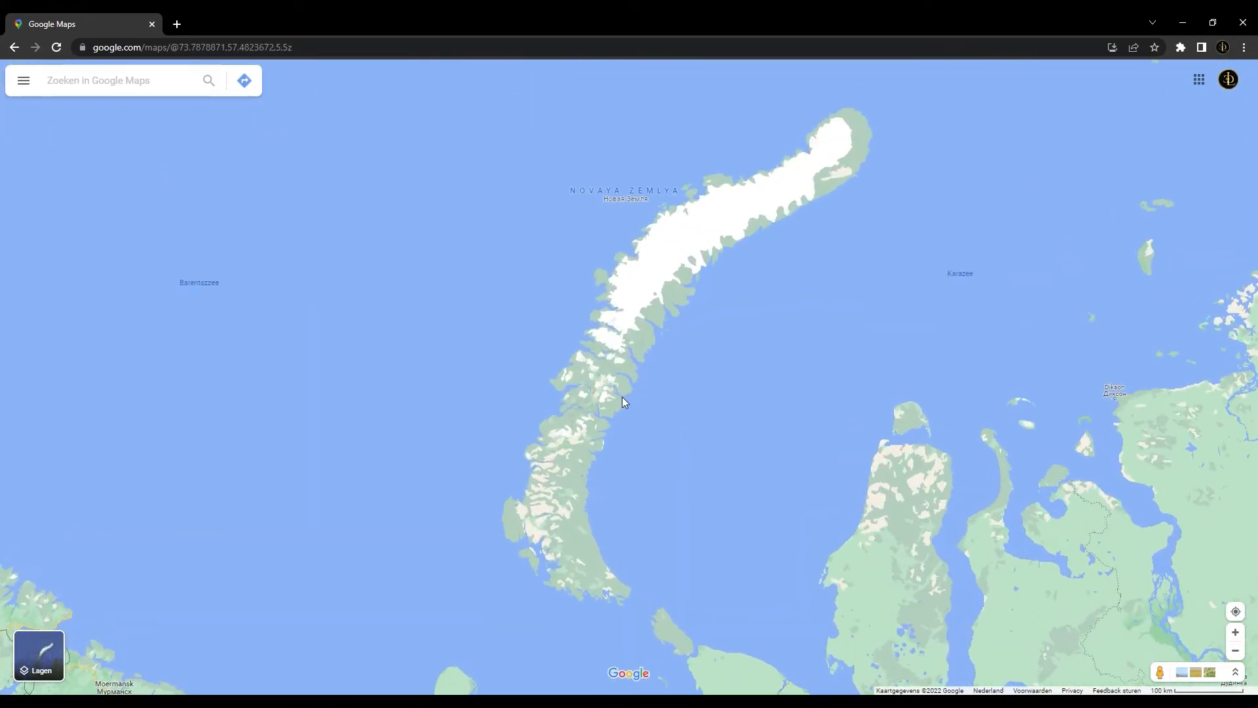
drag(449, 441, 702, 393)
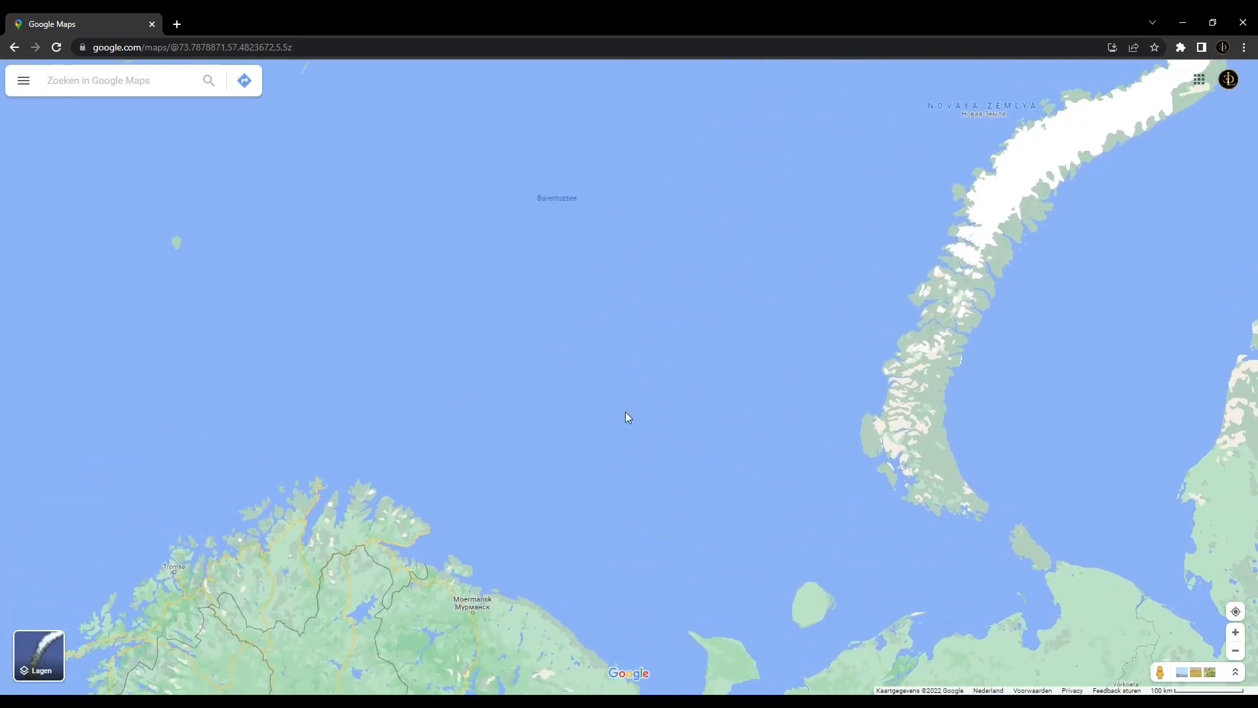
drag(485, 541, 588, 434)
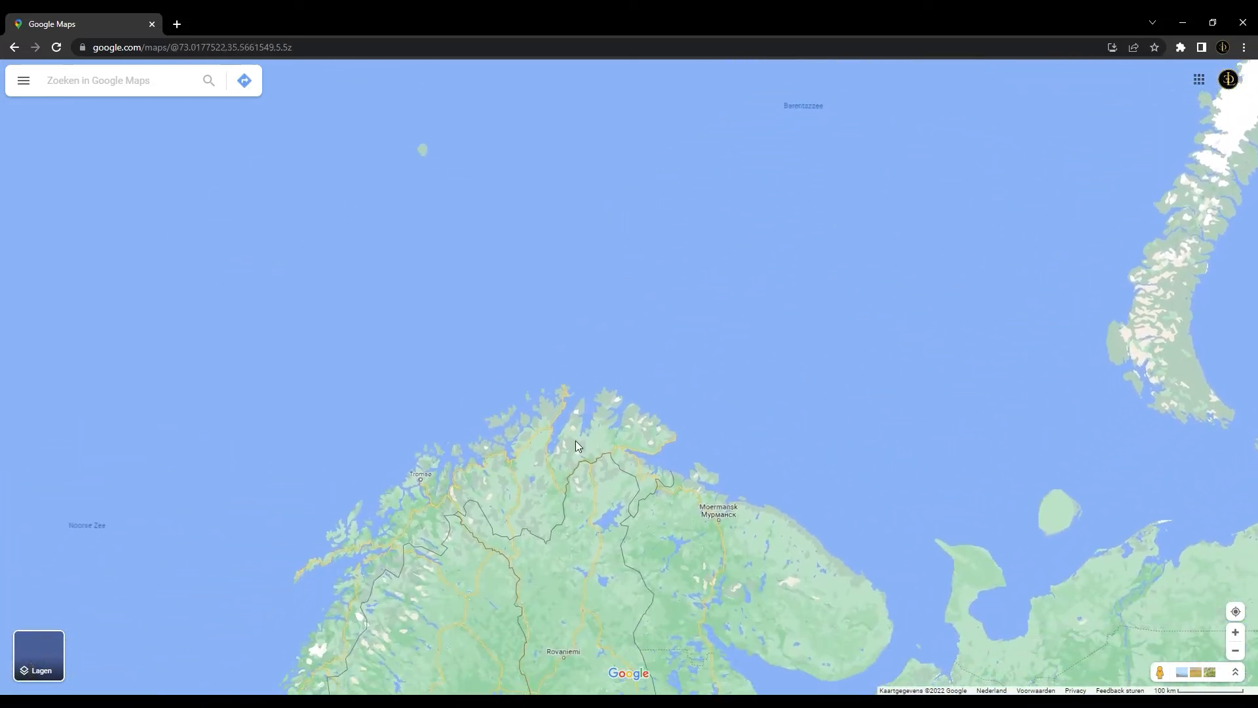
drag(824, 493, 559, 320)
scroll(534, 340, down, 5)
drag(269, 529, 501, 378)
drag(734, 261, 634, 359)
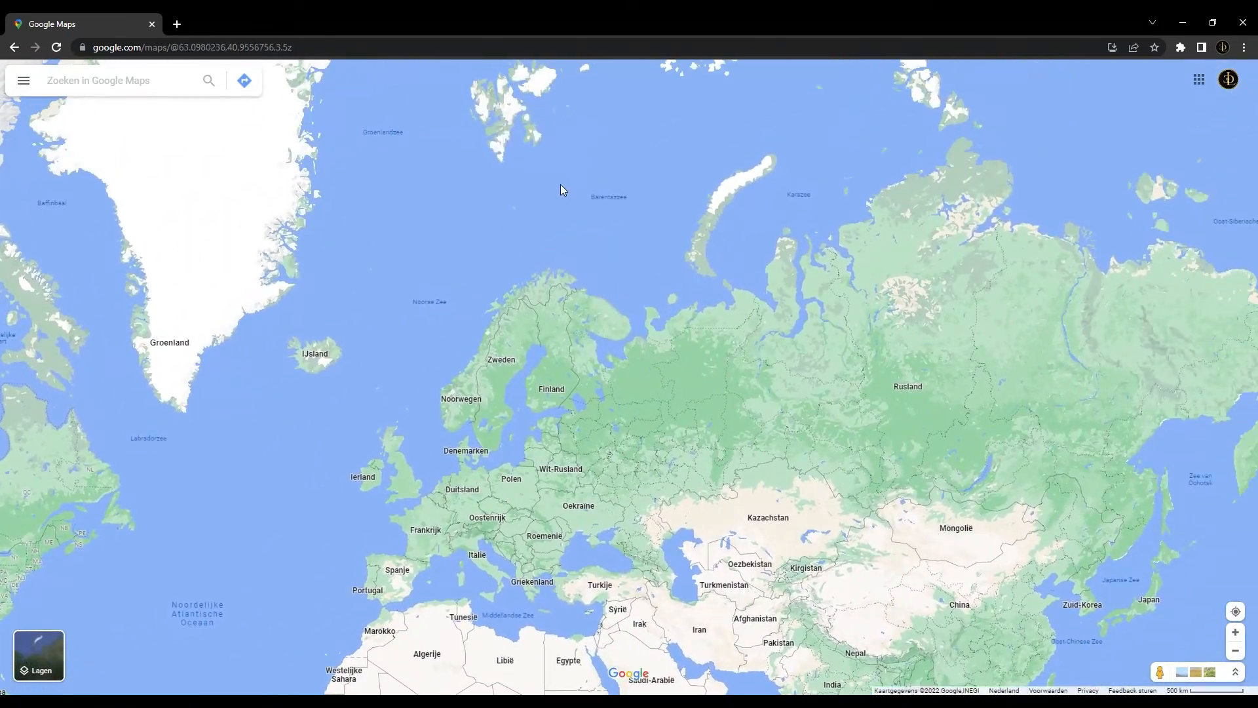
Compare the fragmented coasts of Greenland and the Arctic islands with the smoother coastline of Africa
drag(560, 186, 564, 280)
drag(393, 309, 657, 415)
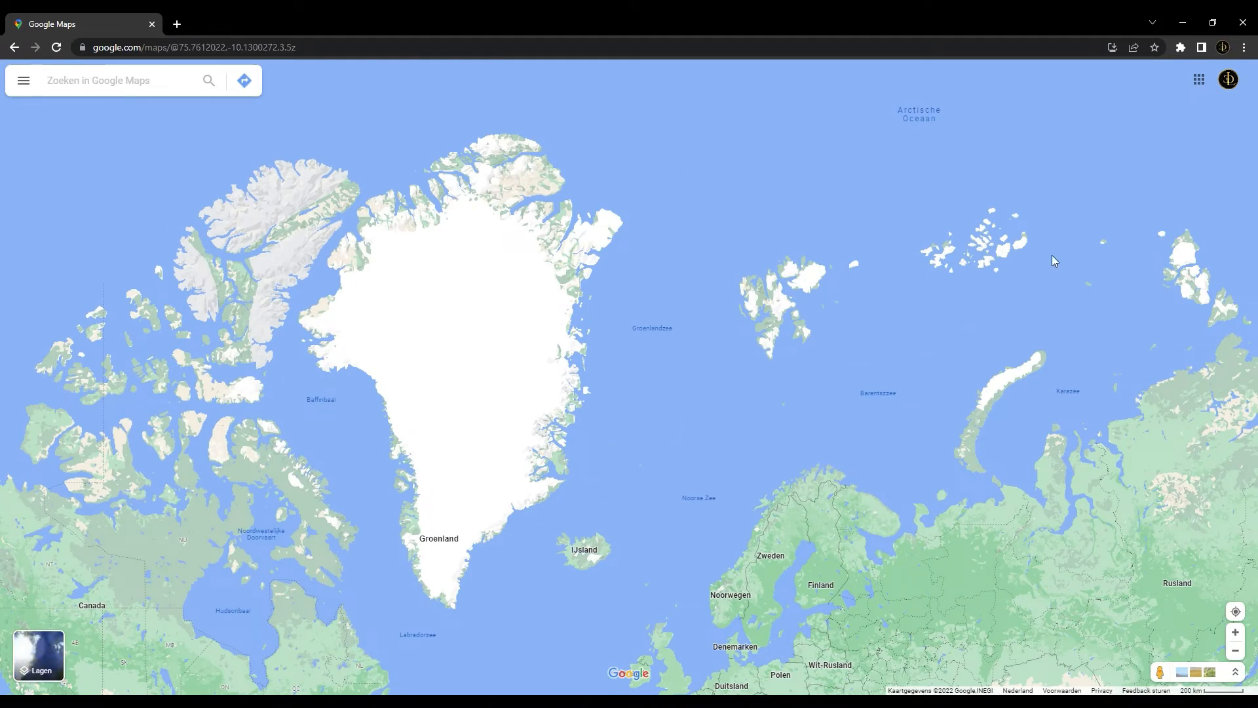
drag(671, 535, 606, 268)
drag(648, 567, 602, 241)
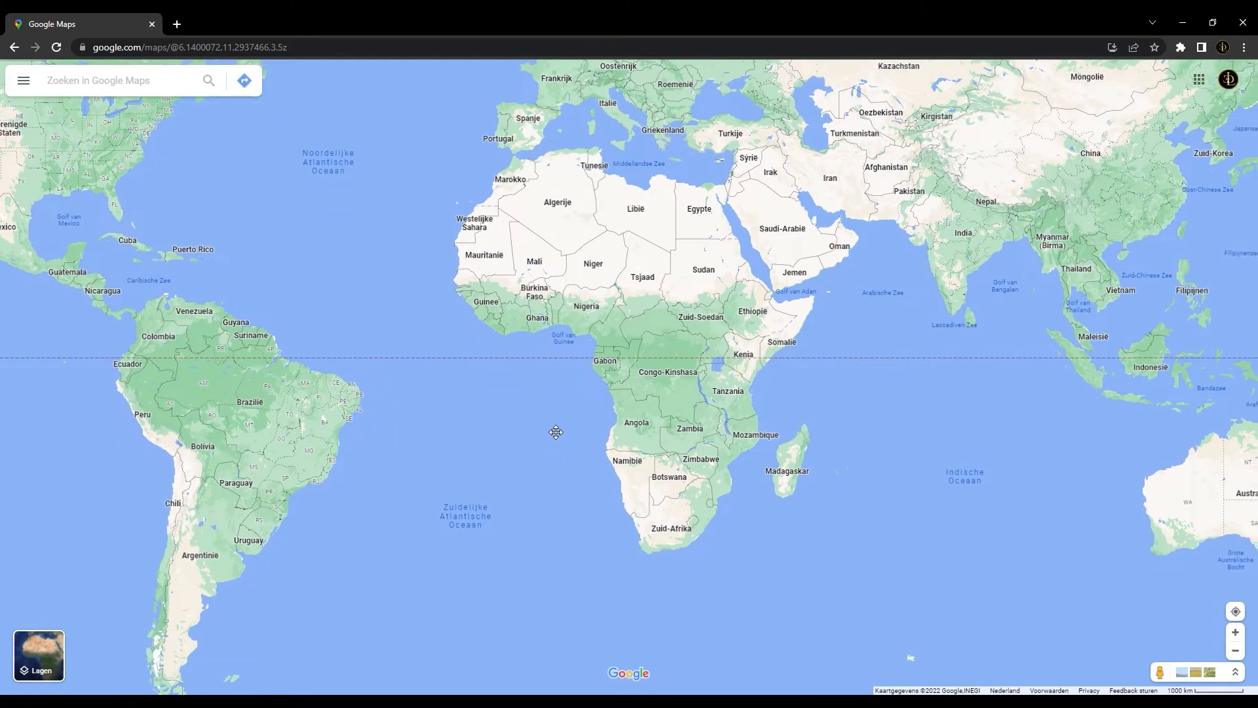
drag(546, 430, 443, 283)
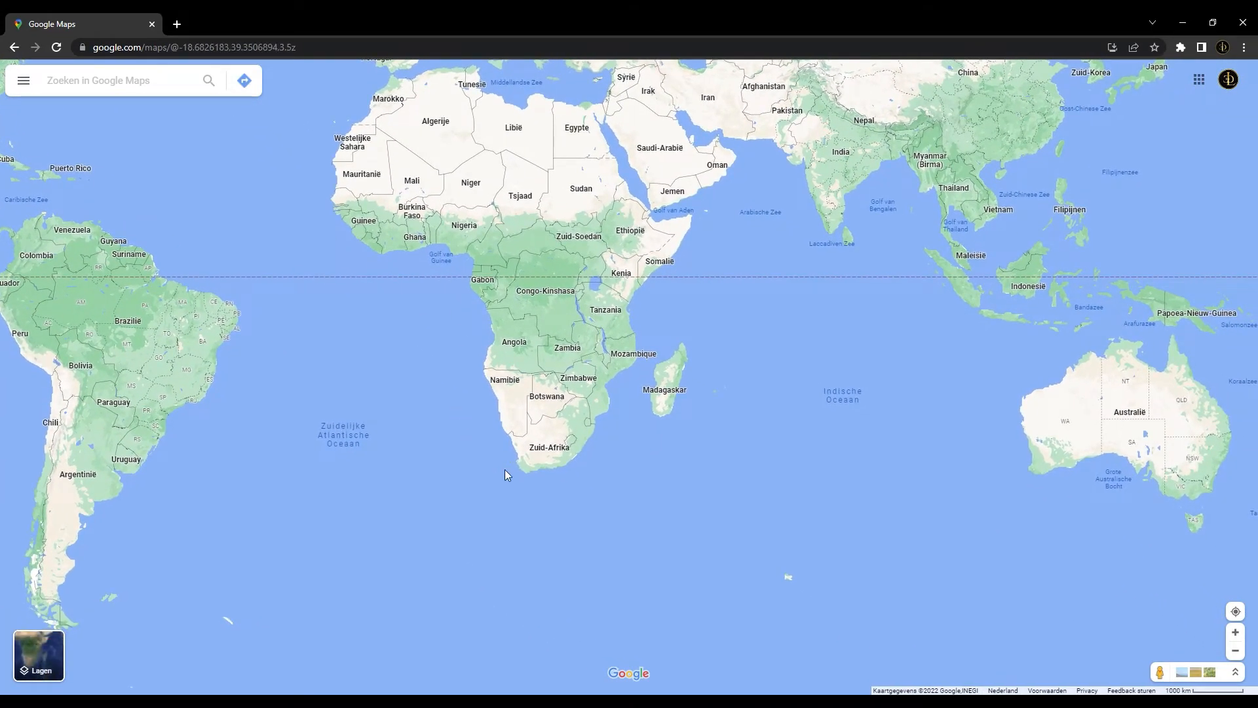
drag(549, 317, 437, 391)
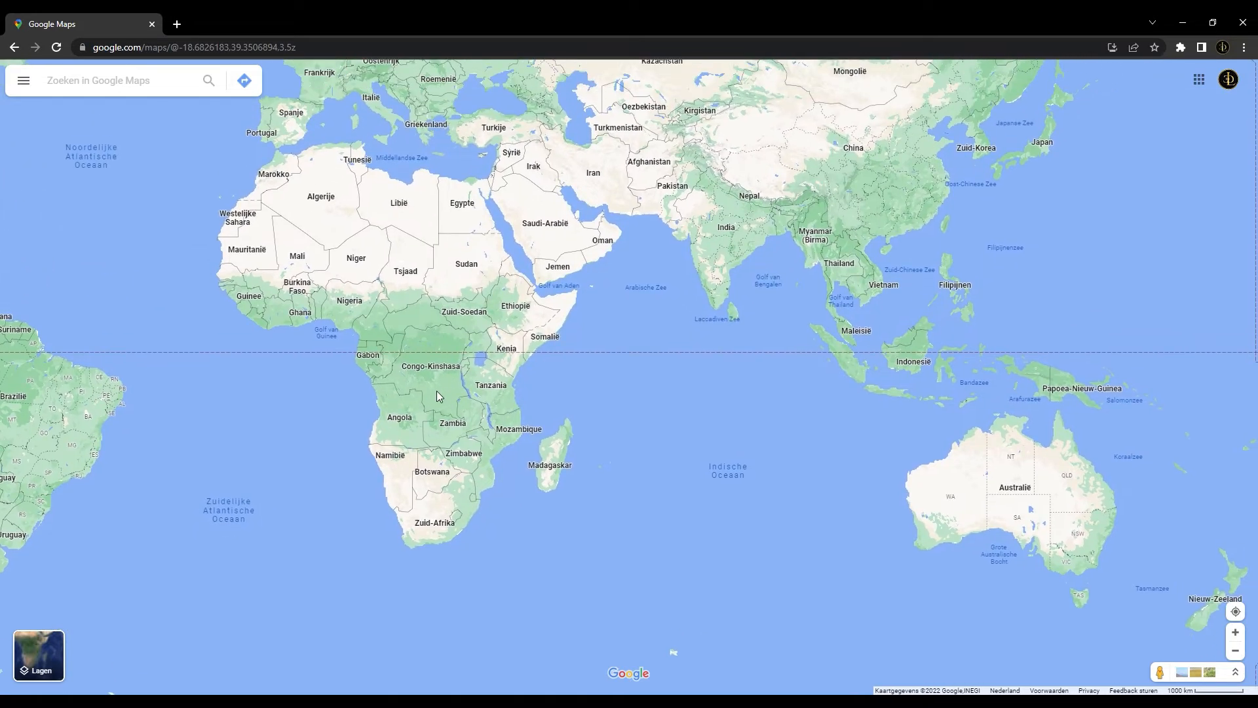
Examine the island groups of Southeast Asia between Indonesia, the Philippines and Papua New Guinea, including their surroundings
scroll(436, 391, down, 1)
drag(605, 411, 518, 446)
scroll(736, 435, up, 2)
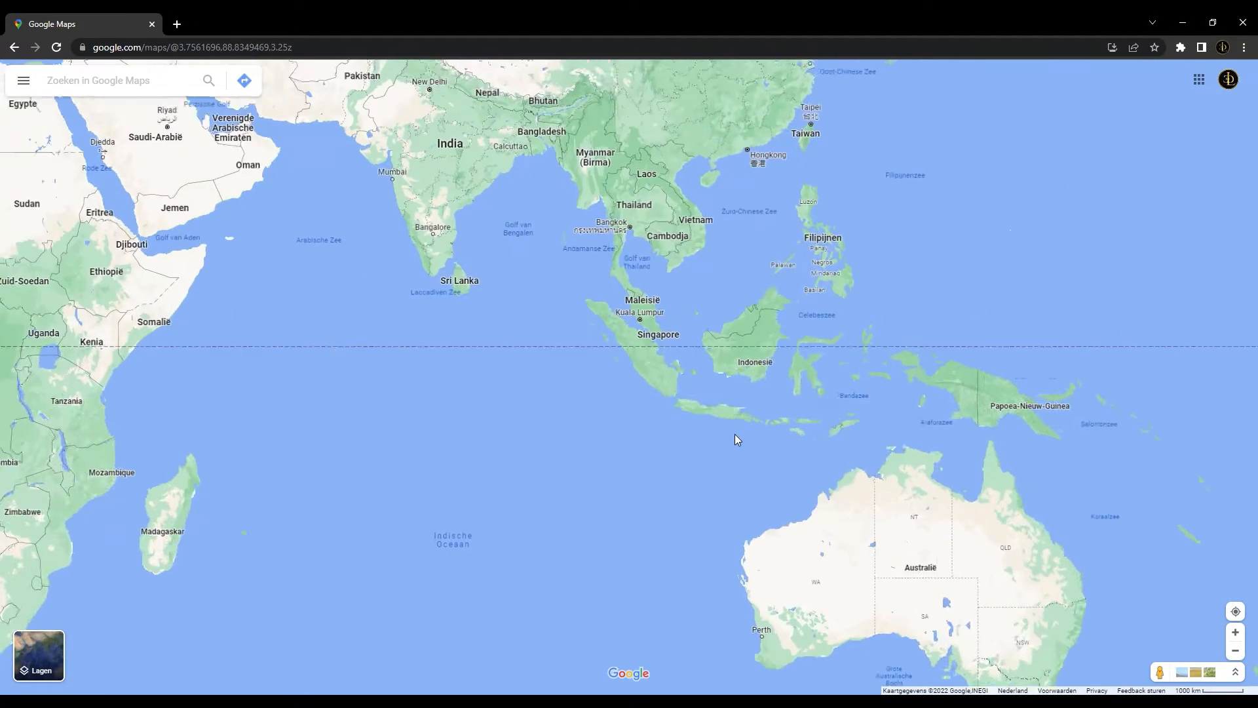
drag(823, 421, 784, 449)
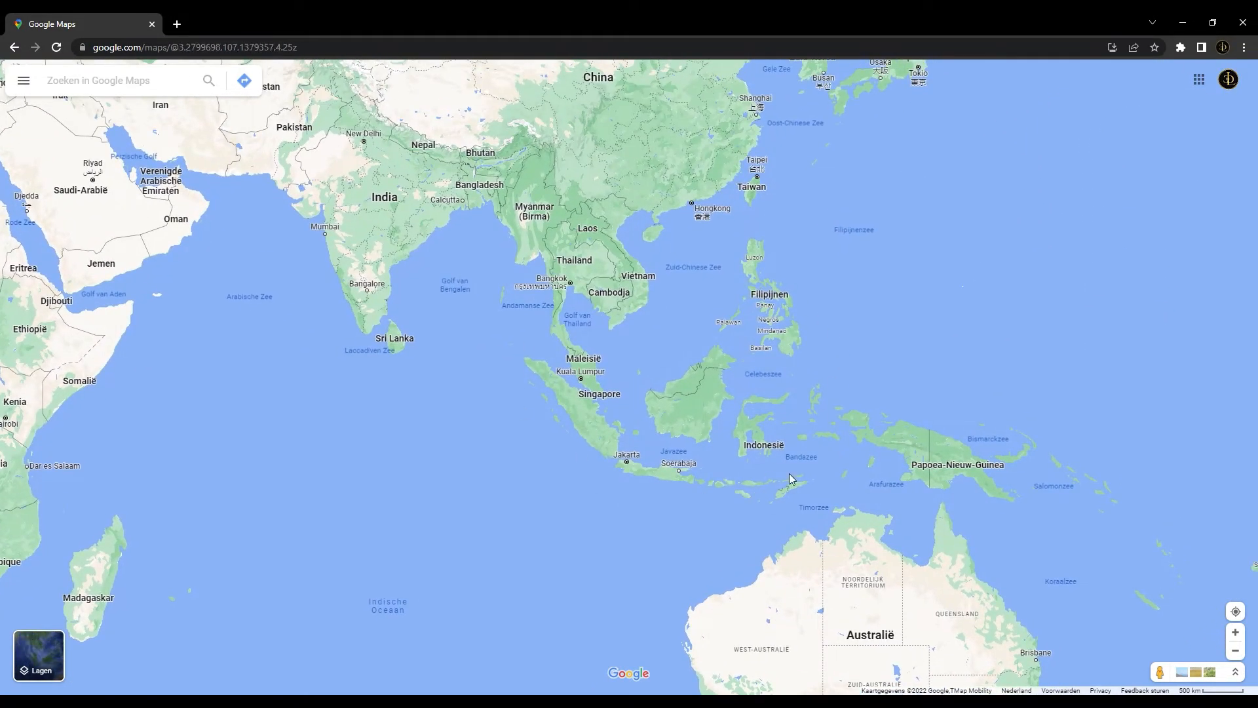
scroll(765, 388, up, 2)
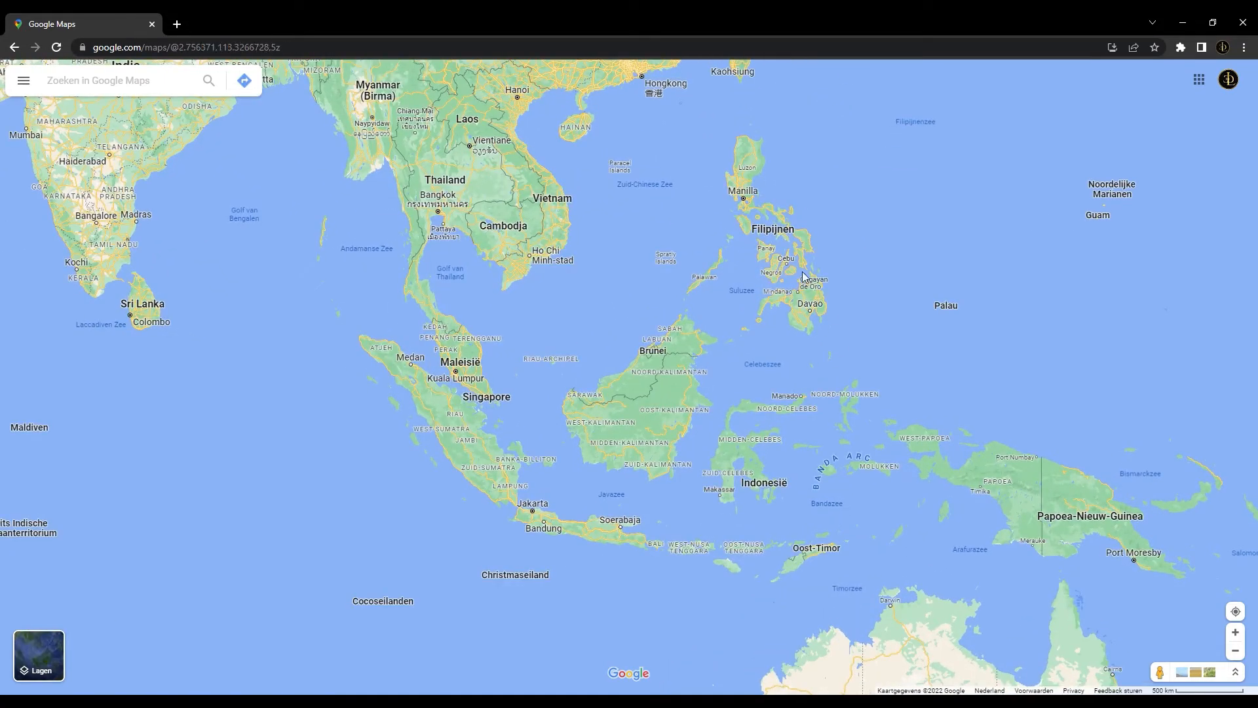
scroll(636, 329, down, 2)
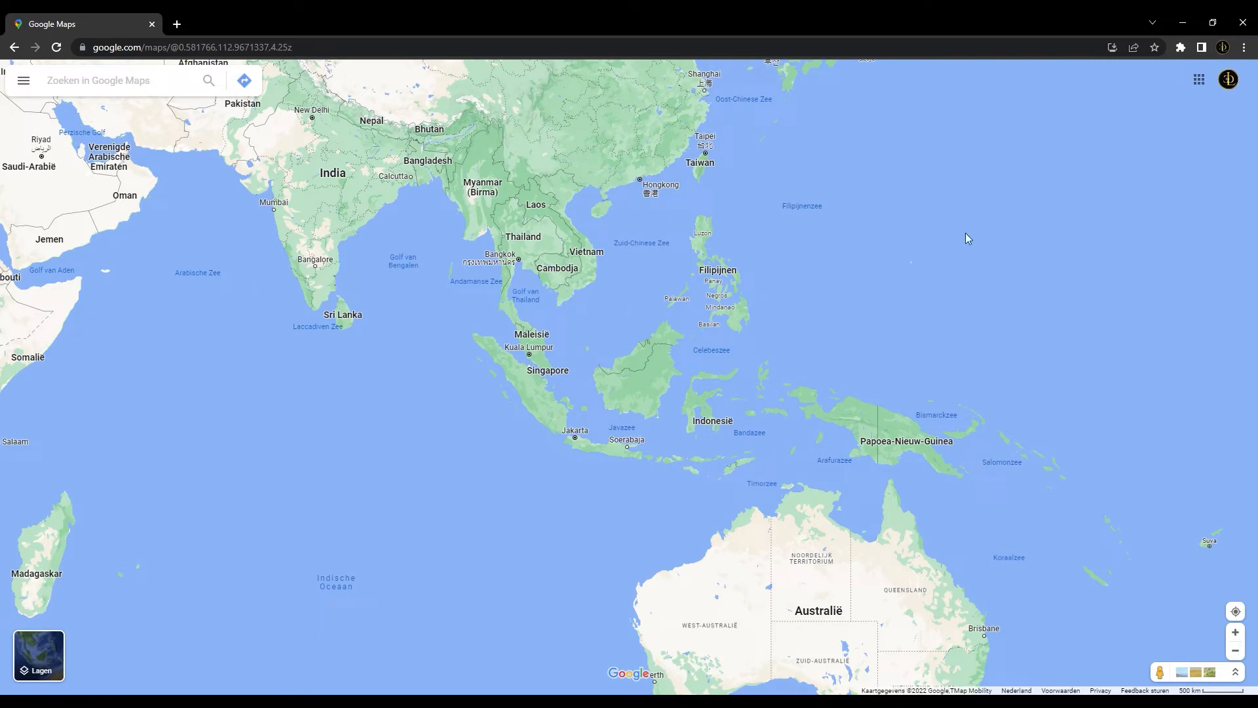
scroll(610, 380, down, 2)
scroll(525, 324, down, 2)
drag(414, 337, 581, 446)
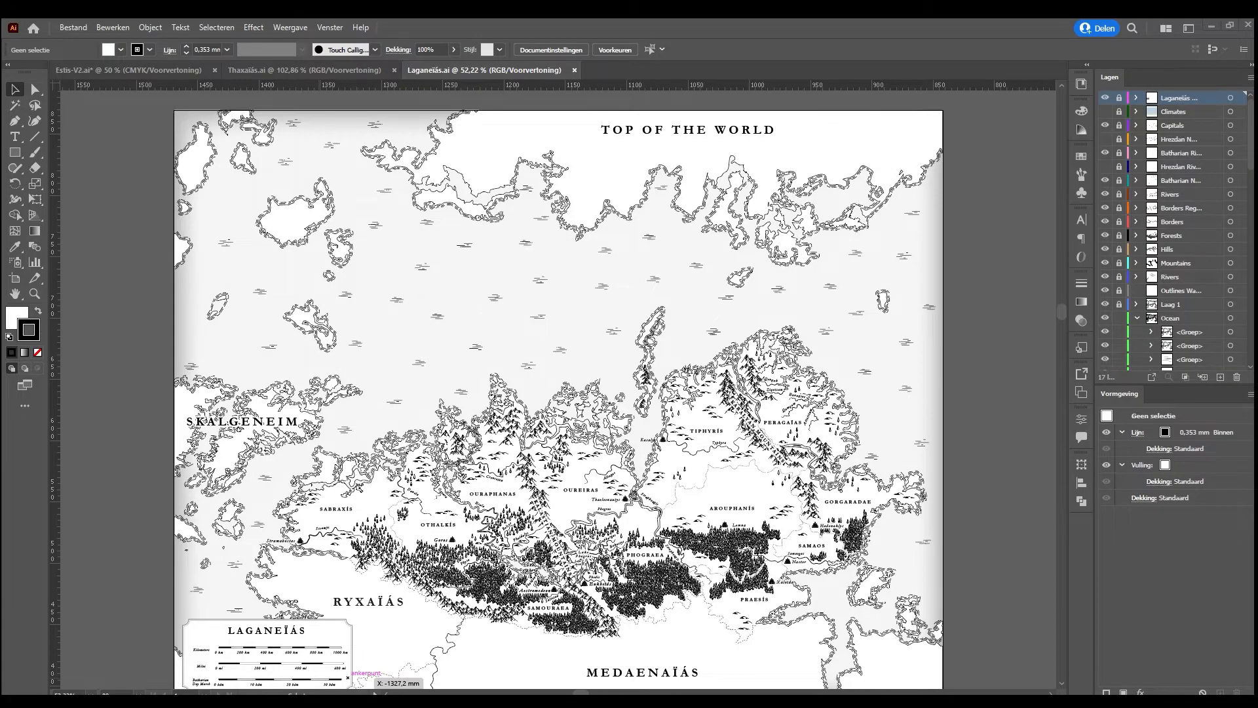
Return to the Estis-V2 map in Illustrator and examine the Hesaias label and the borders around it
click(166, 71)
scroll(563, 426, down, 5)
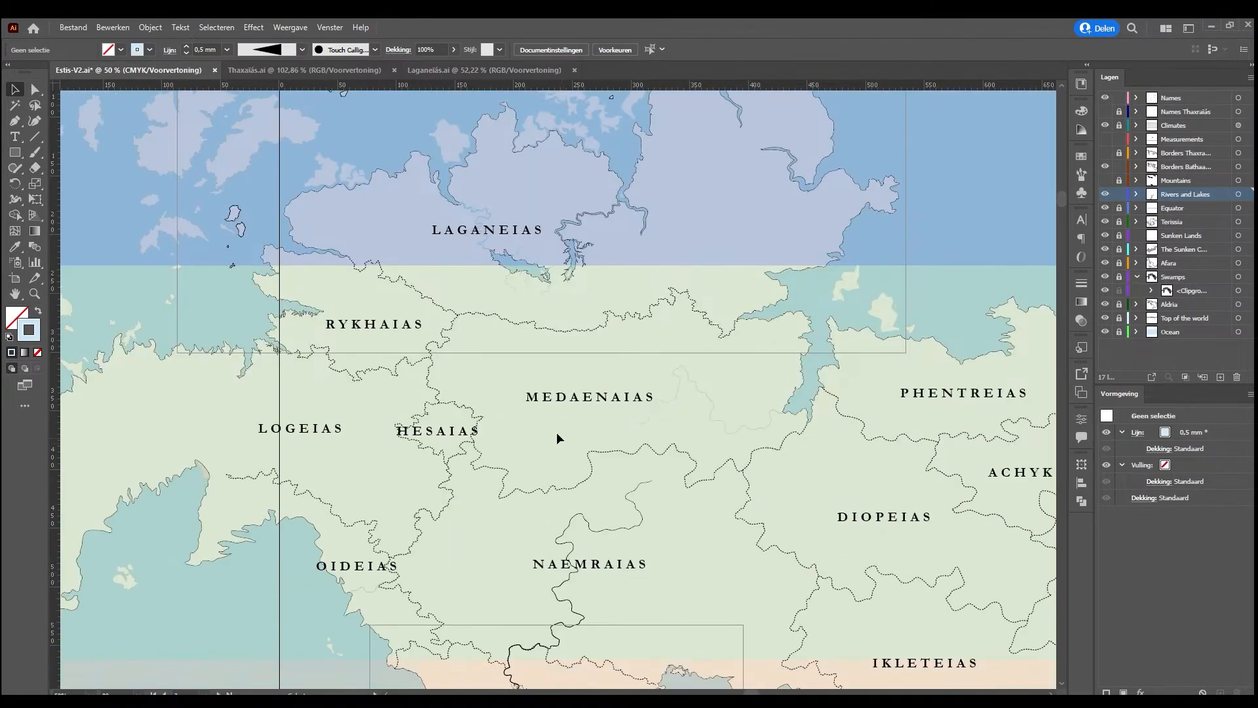
click(458, 435)
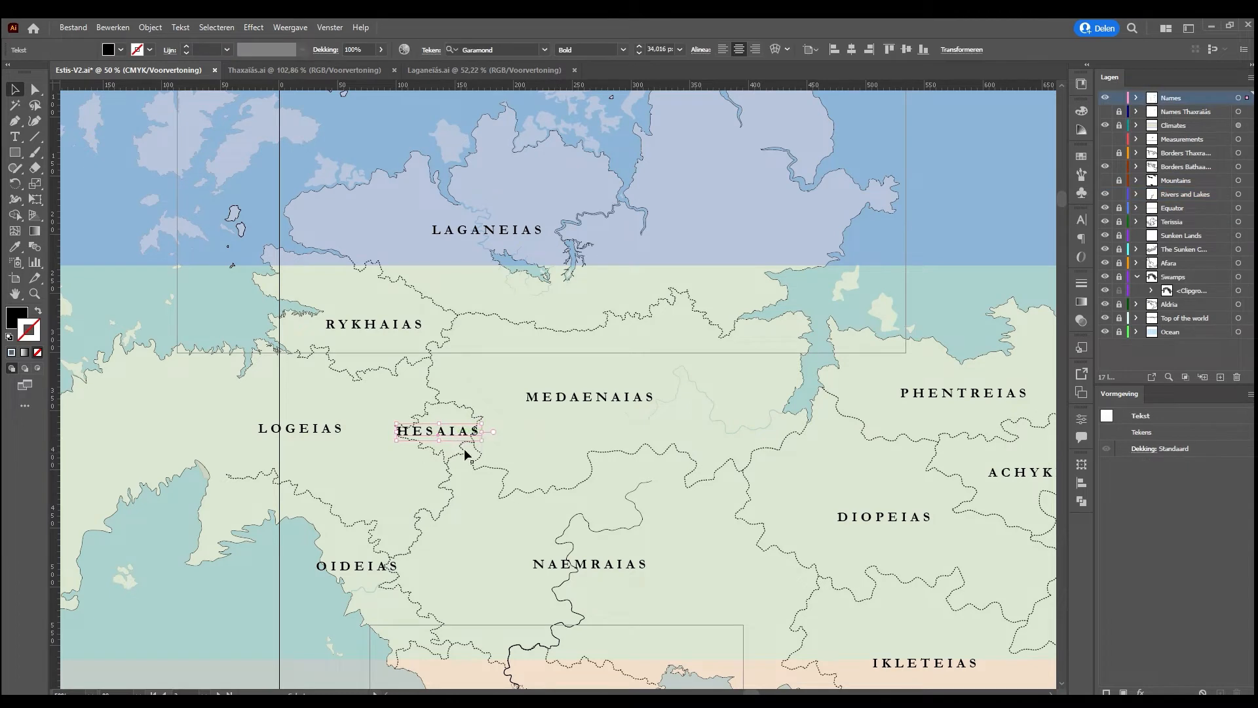
click(501, 448)
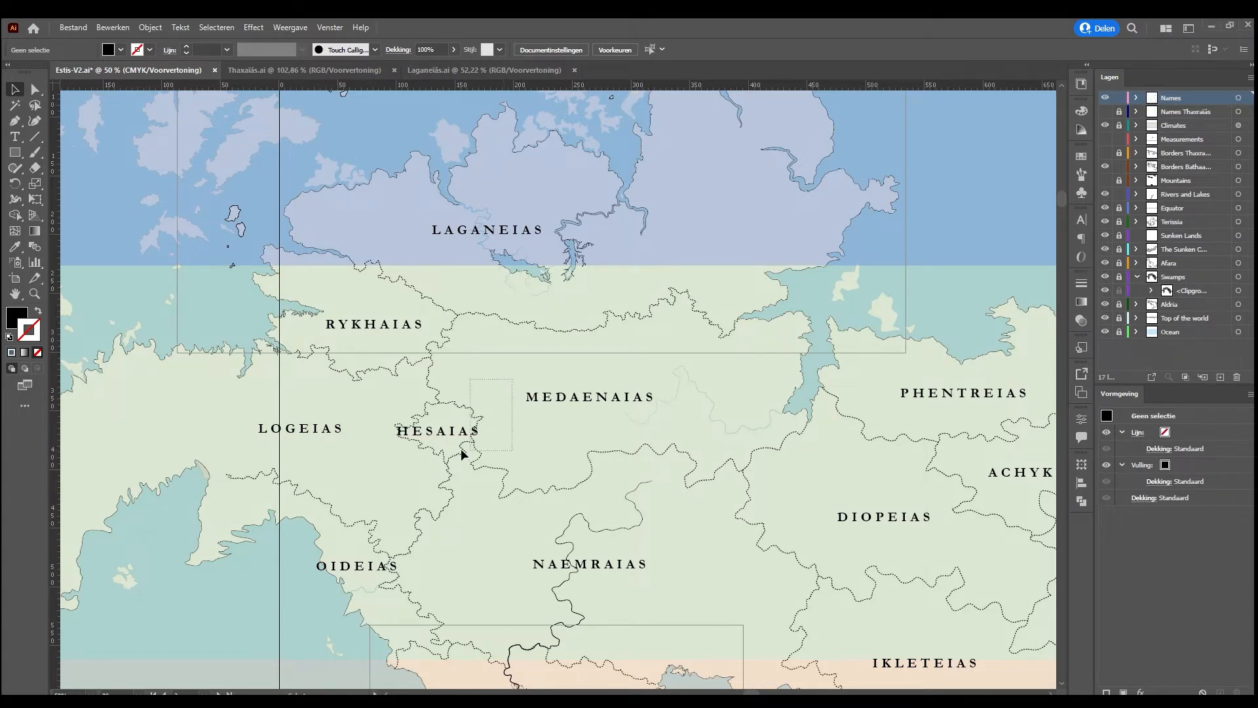
Copy the Hesaias label with its surrounding borders and rivers from the Estis-V2 map into a new document
click(376, 478)
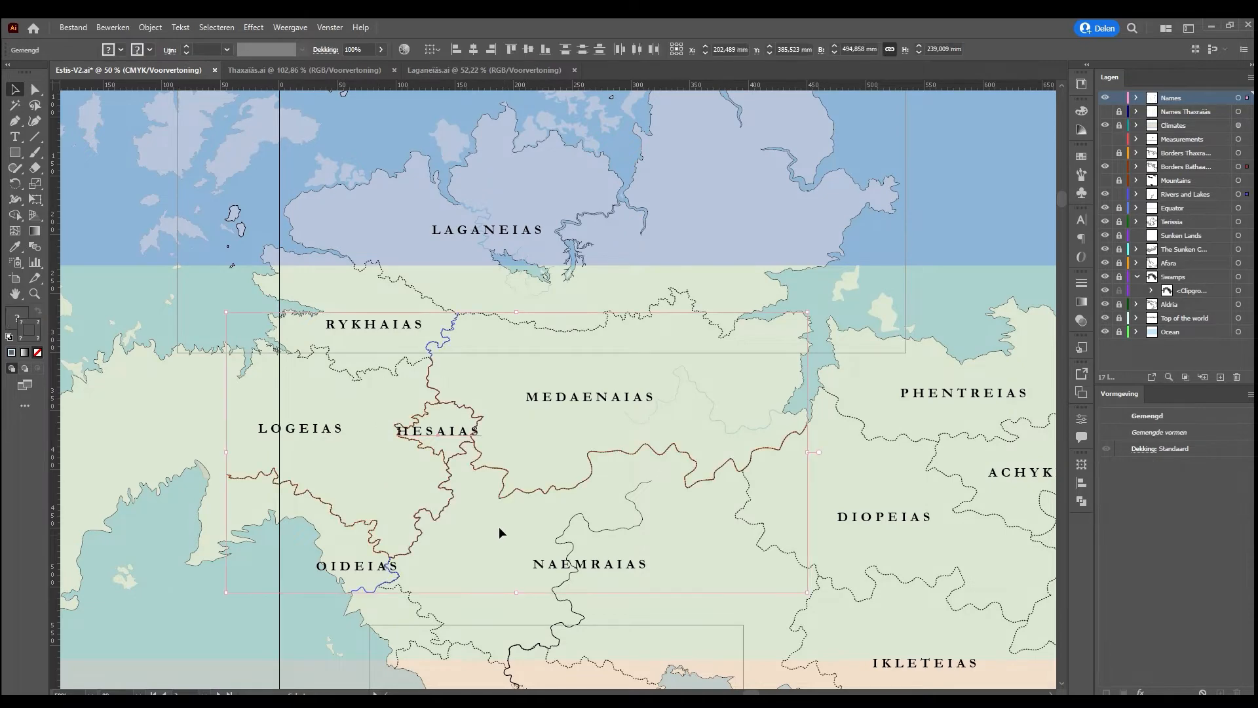
click(554, 484)
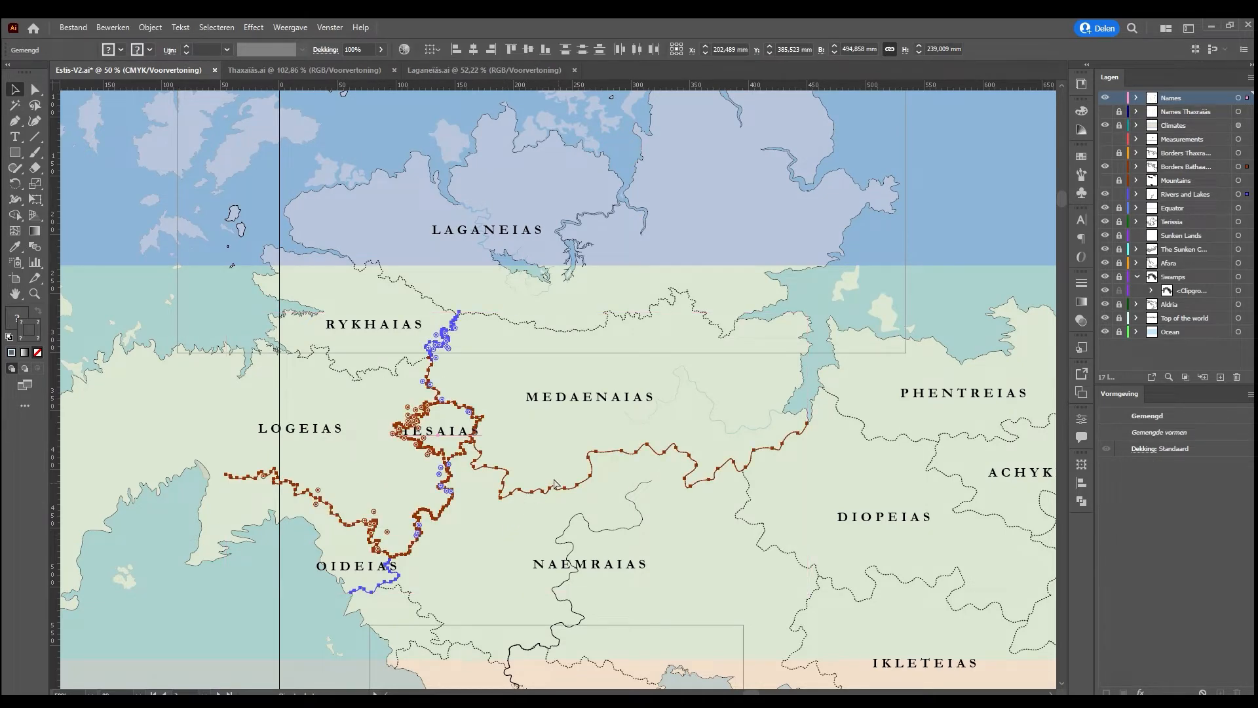
click(427, 74)
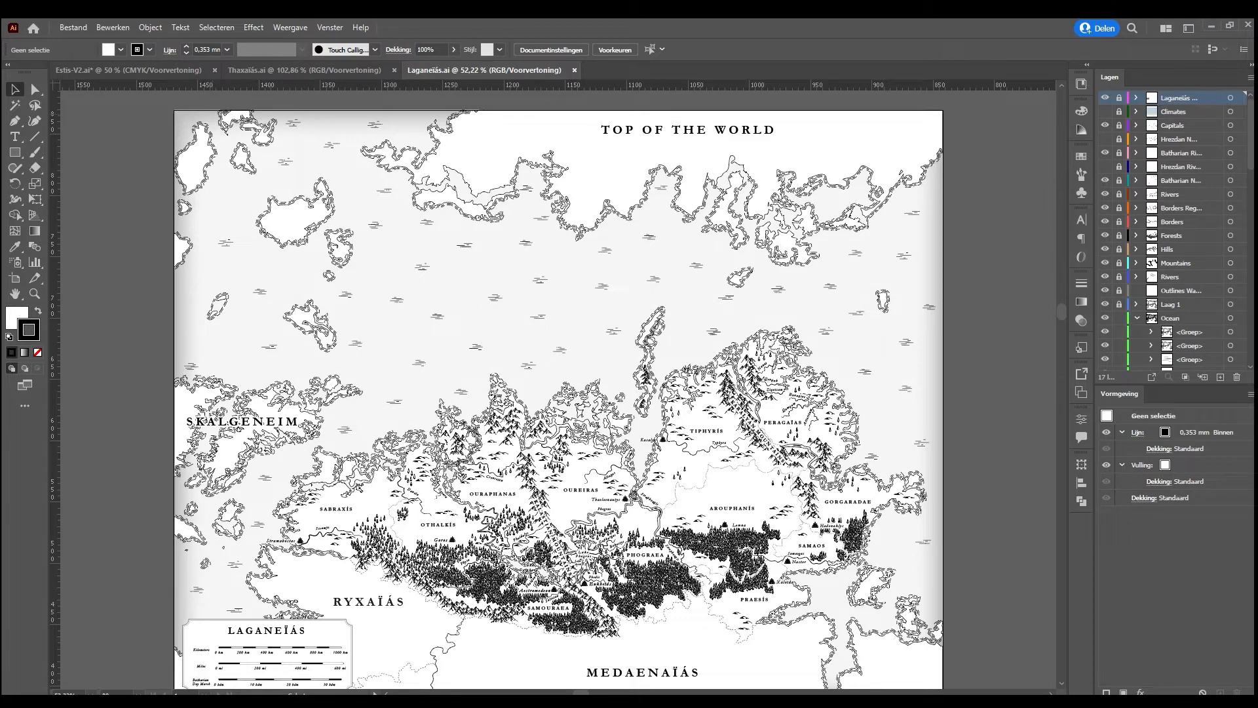
key(ctrl+alt+n)
key(ctrl+v)
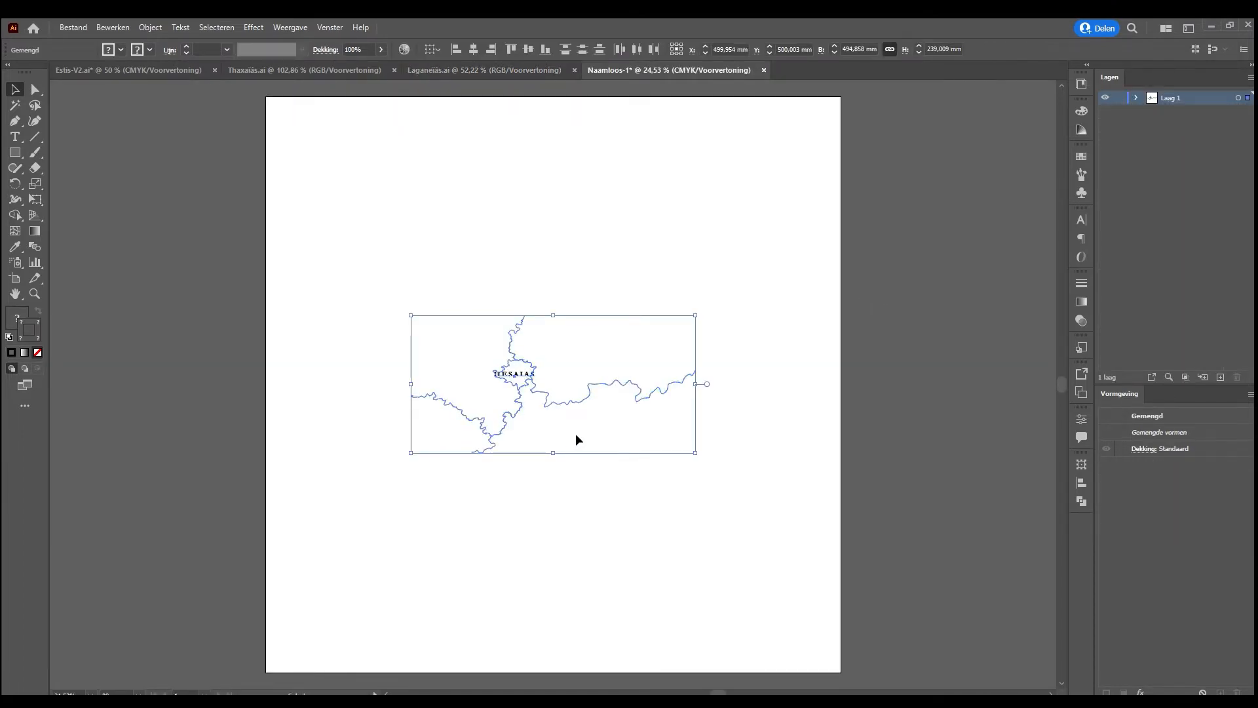
Fit the new document's artboard to the pasted Hesaias label and border lines
click(578, 426)
key(ctrl+alt+shift+f)
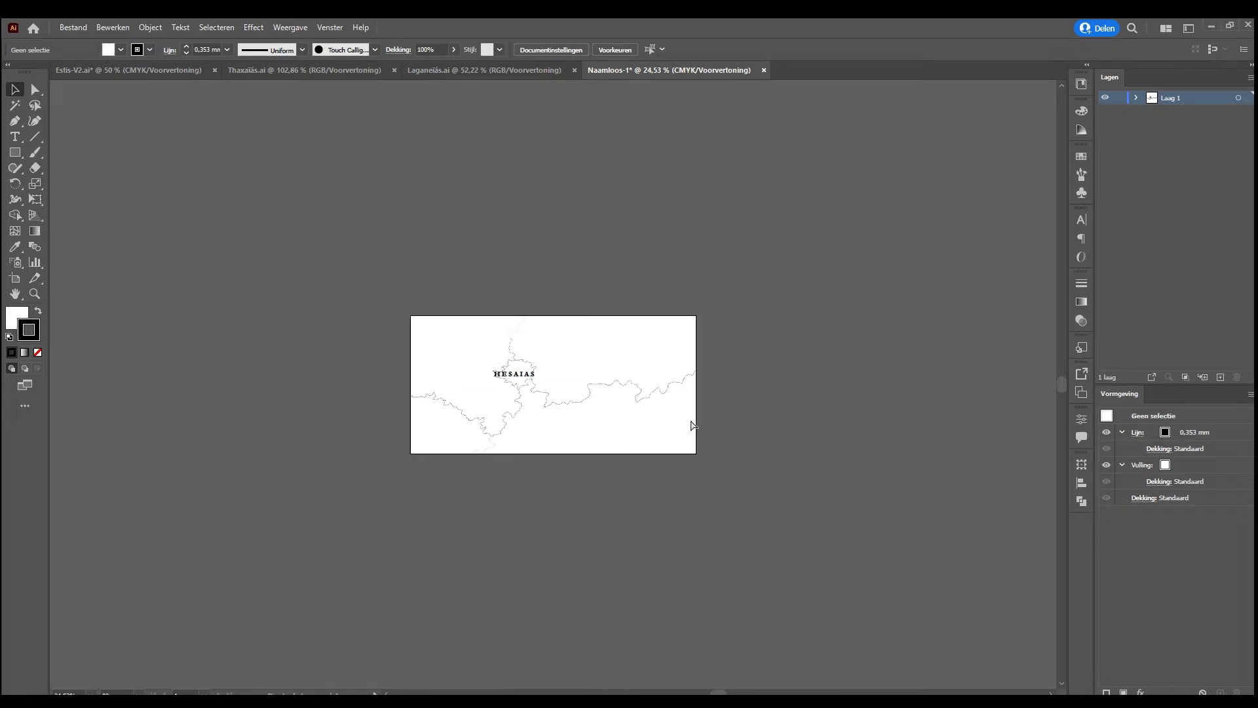
key(ctrl+equal)
key(ctrl+equal)
key(ctrl+equal)
key(ctrl+equal)
key(ctrl+equal)
key(ctrl+equal)
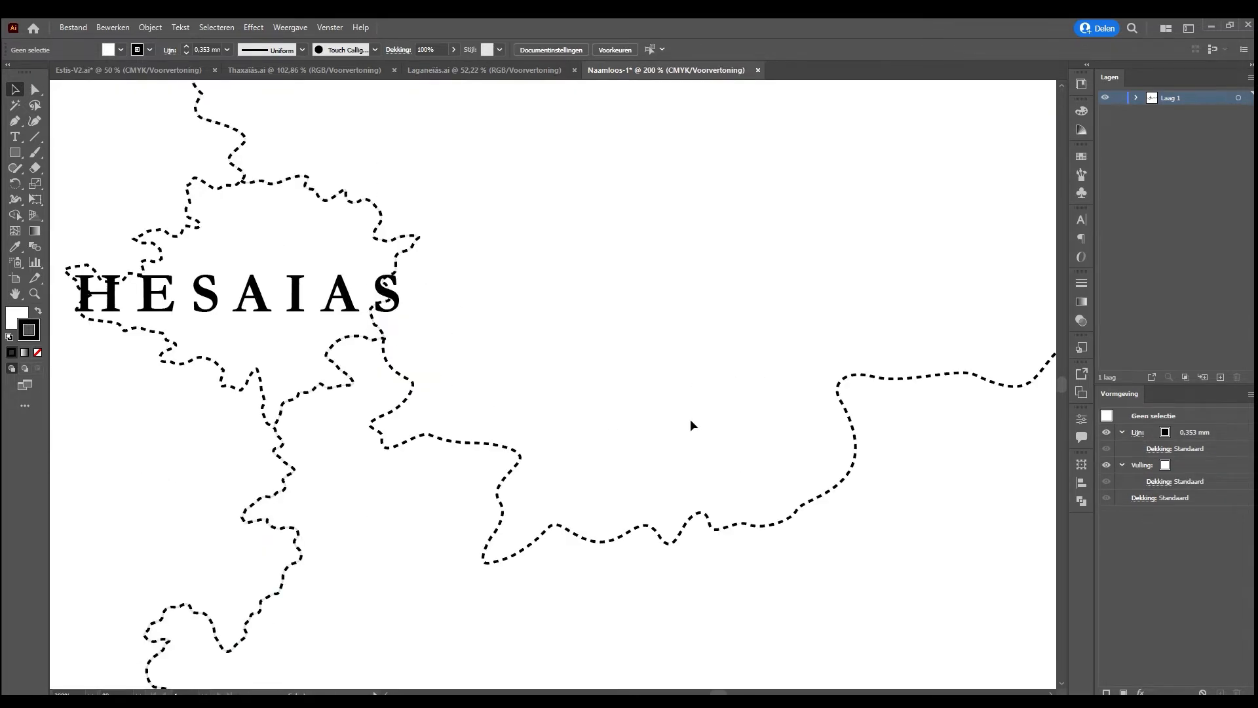
key(ctrl+minus)
key(ctrl+minus)
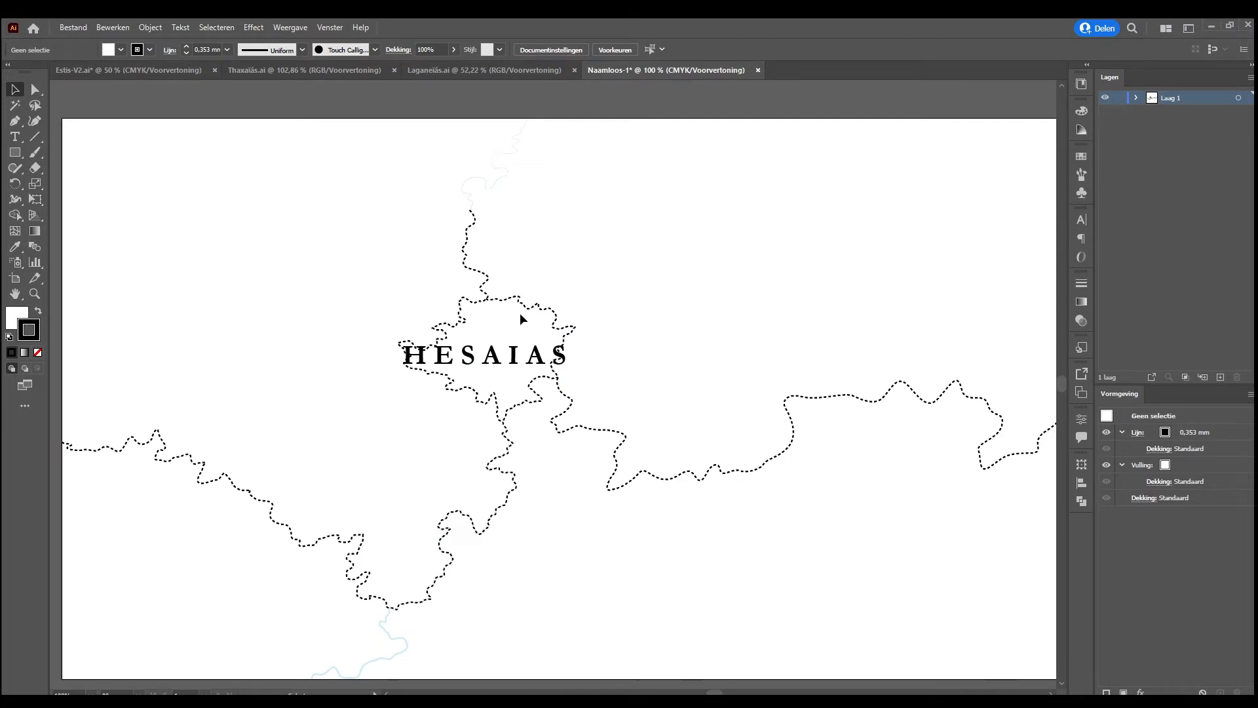
click(495, 339)
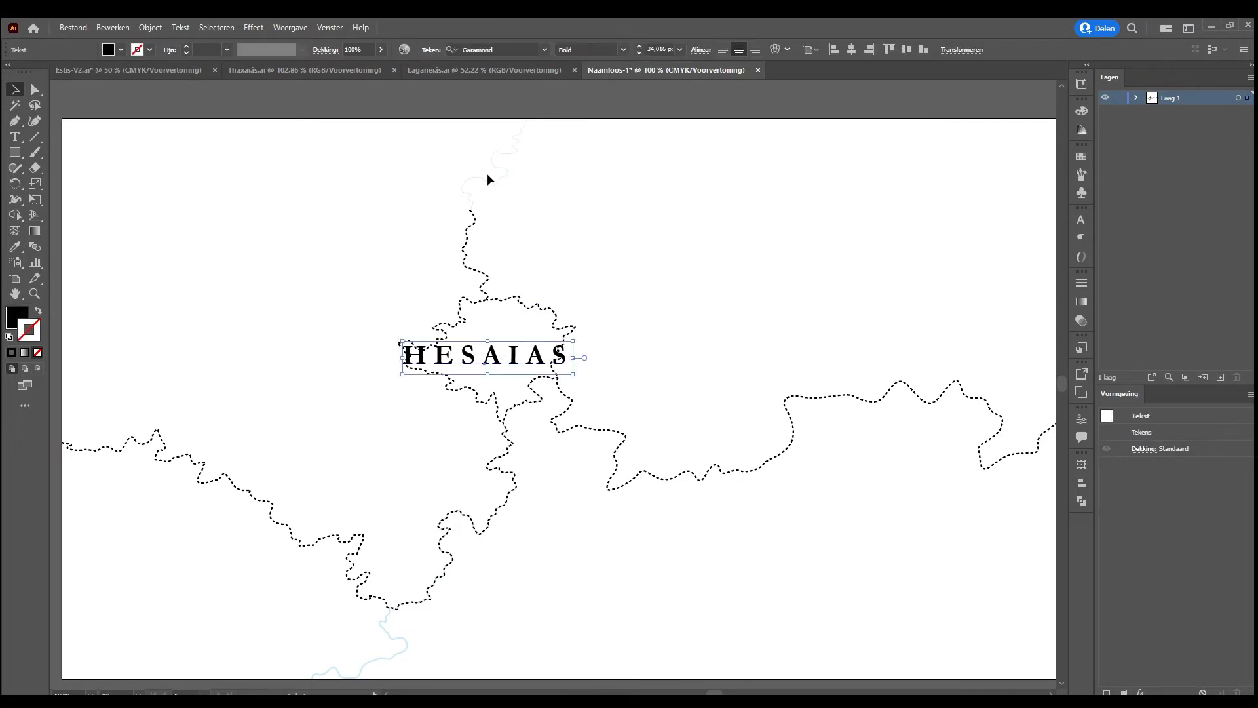
click(492, 180)
click(34, 90)
click(313, 250)
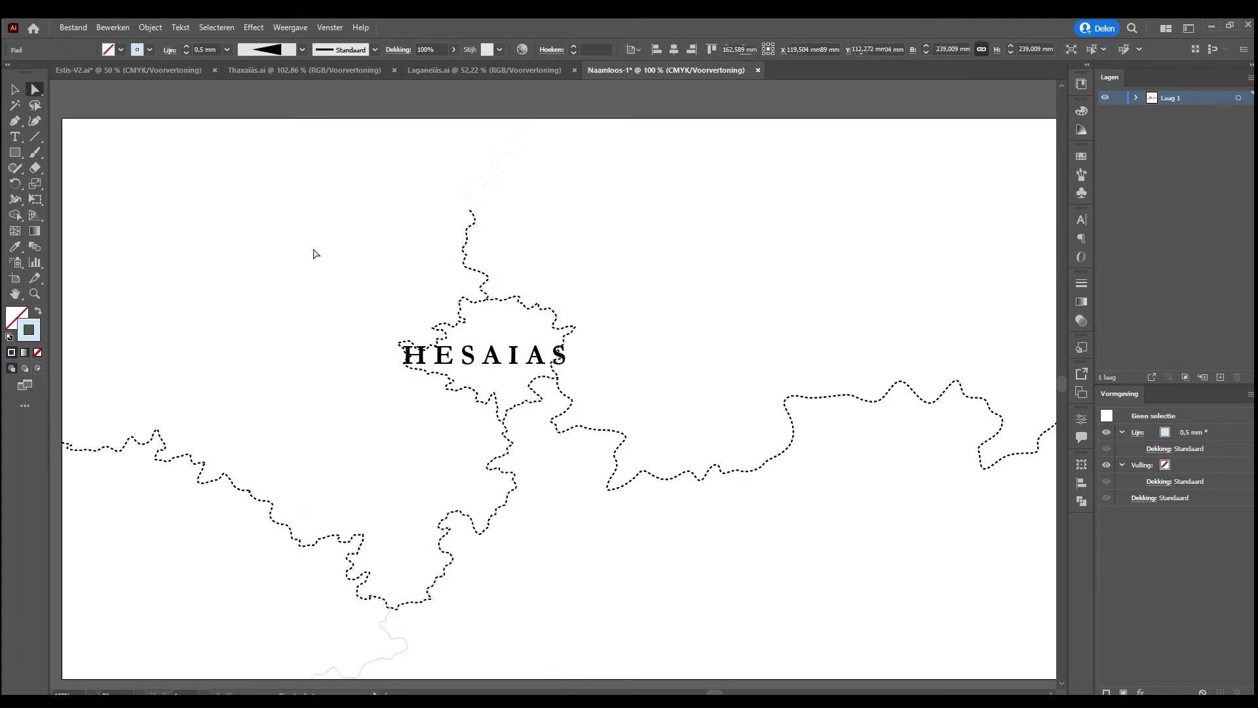
drag(378, 96, 556, 275)
click(590, 272)
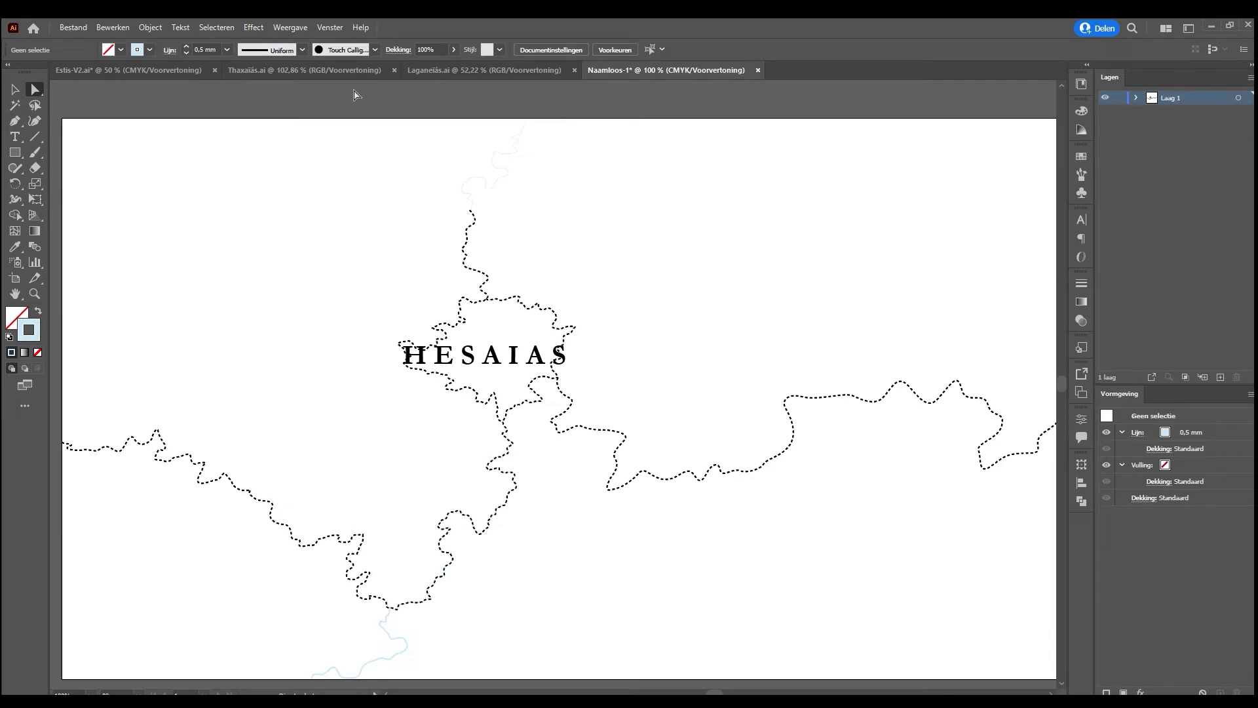
Draw a white rectangle covering the entire Laganeiás artboard on a new layer, and copy it into the new Hesaias document
click(442, 71)
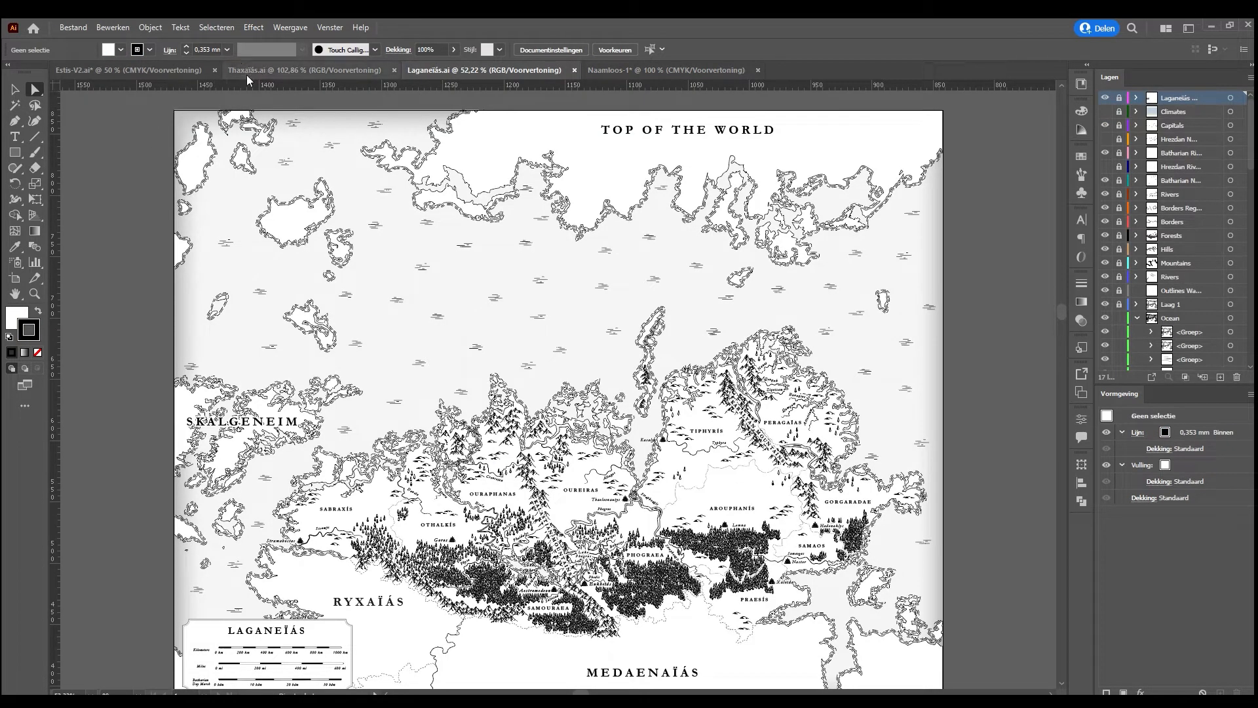
scroll(947, 655, down, 1)
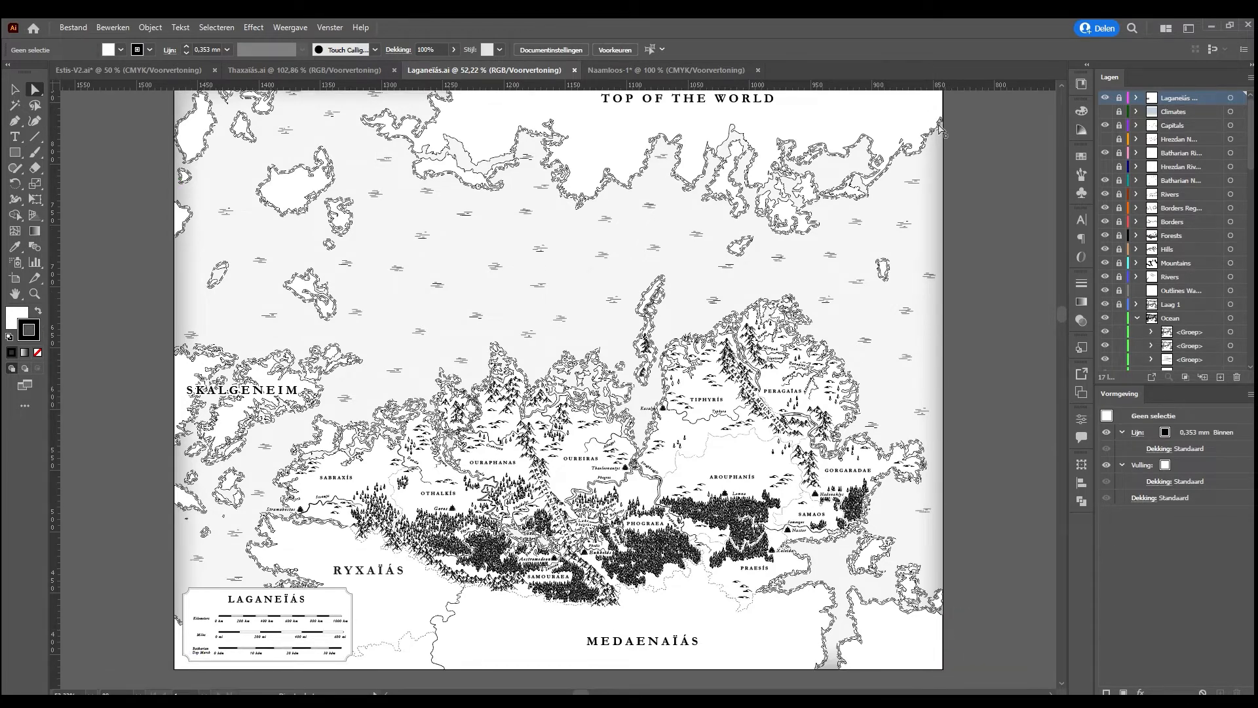
scroll(941, 159, up, 1)
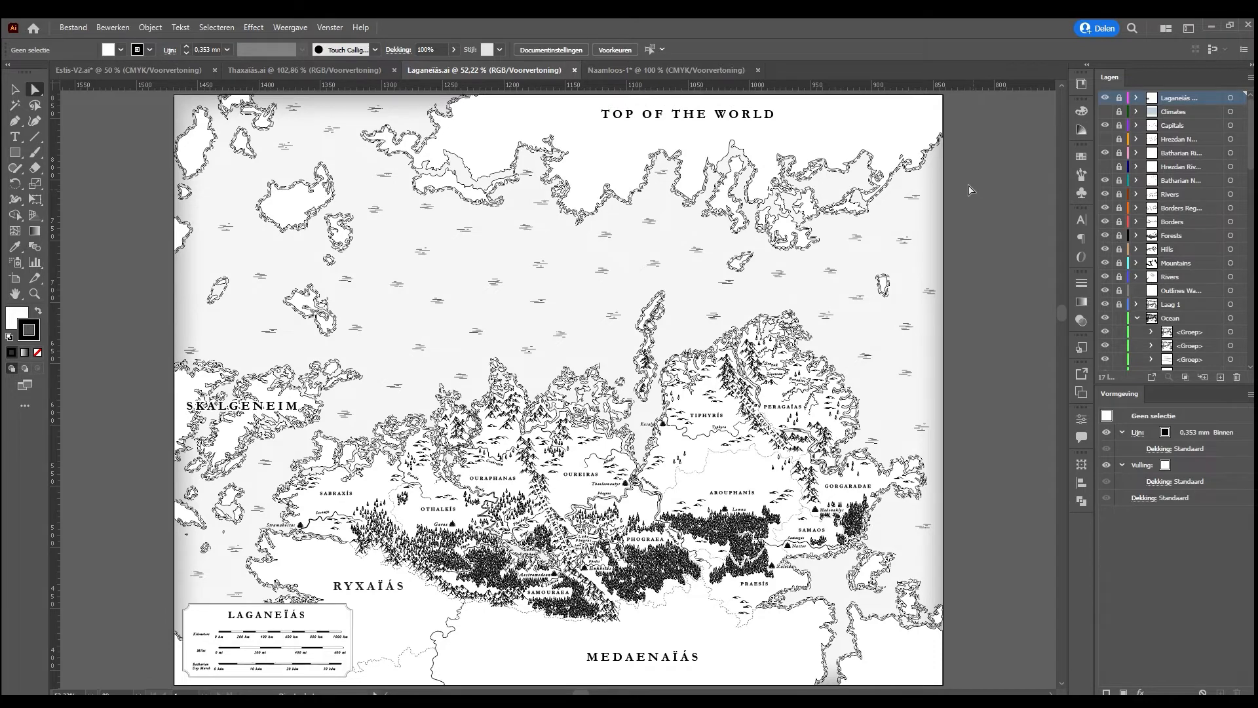
key(ctrl+minus)
click(14, 152)
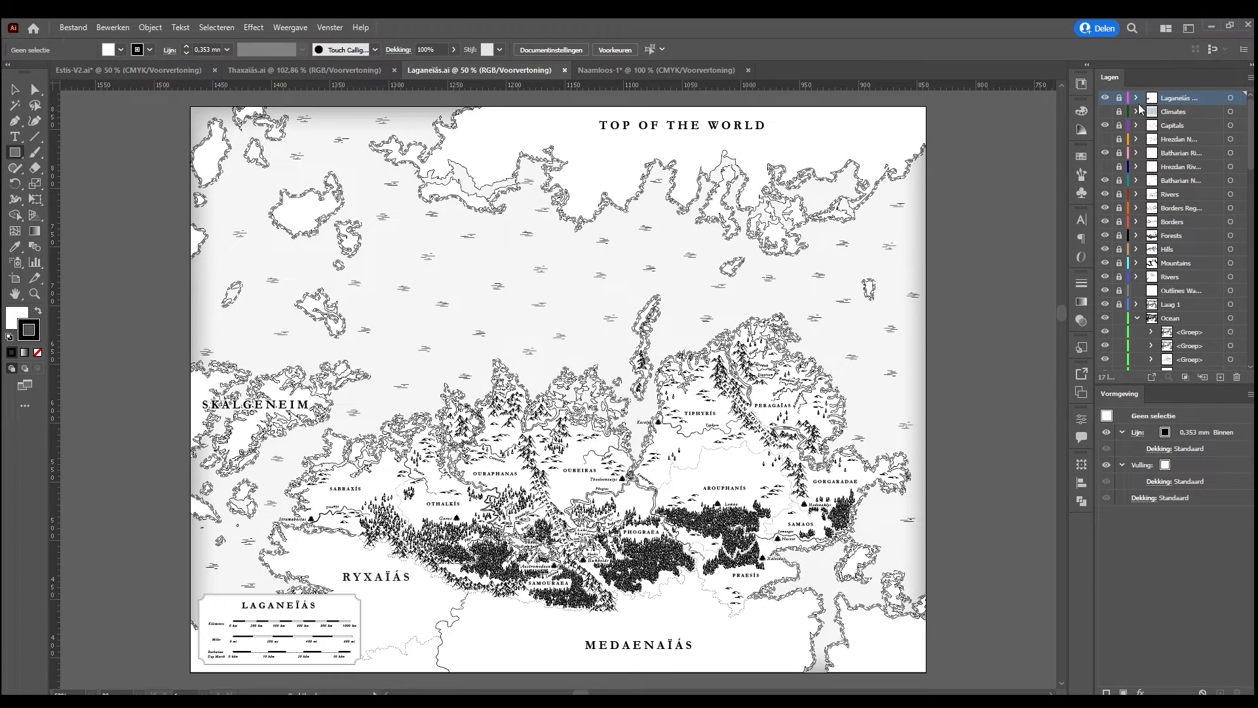
click(1219, 377)
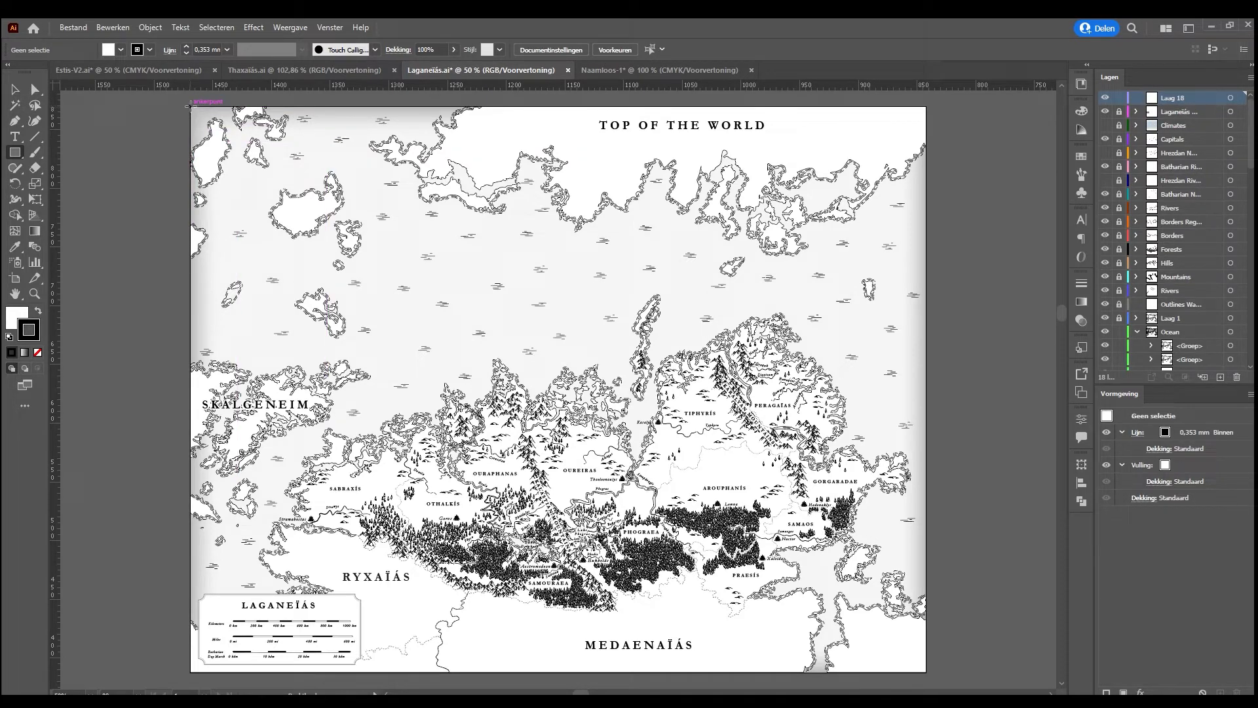
drag(190, 106, 926, 673)
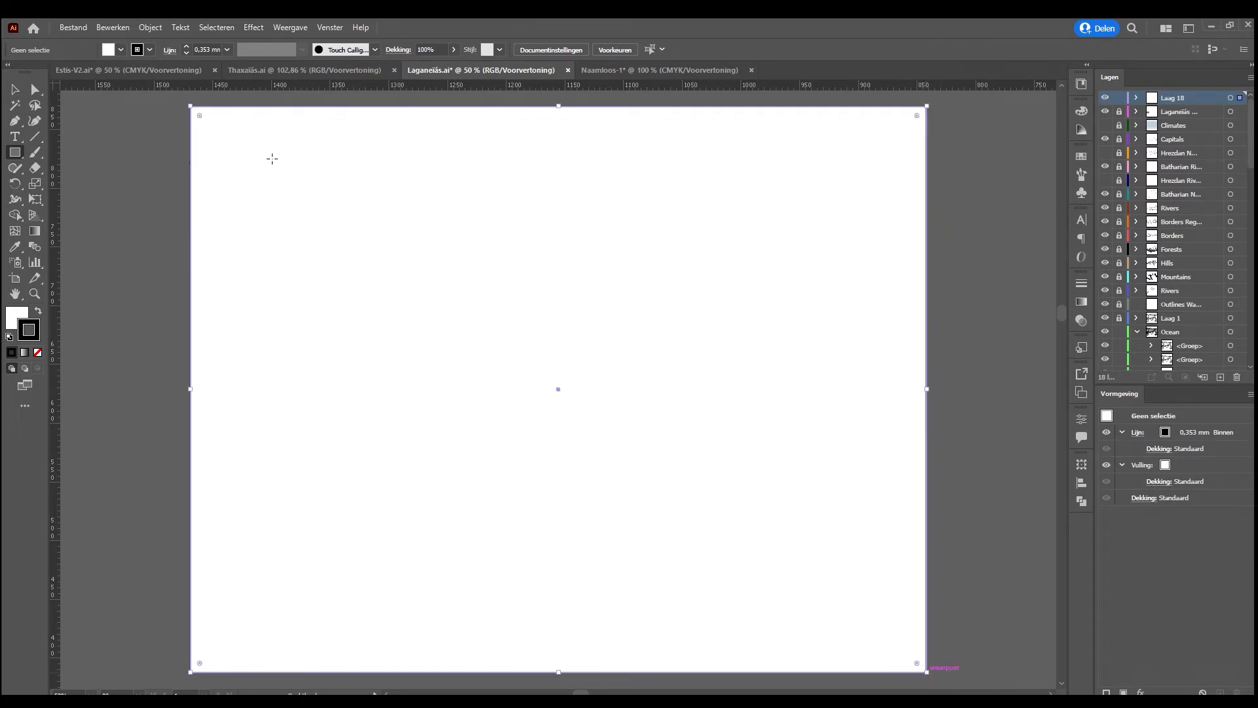
key(v)
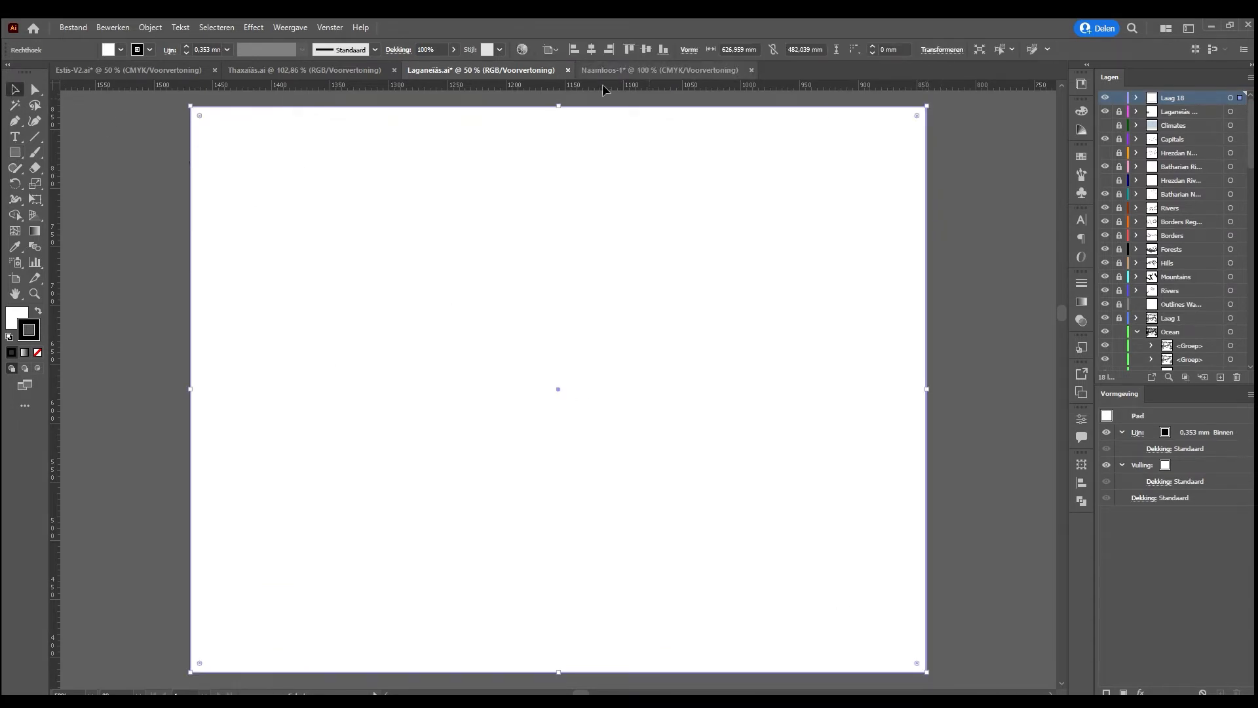
click(612, 70)
key(ctrl+v)
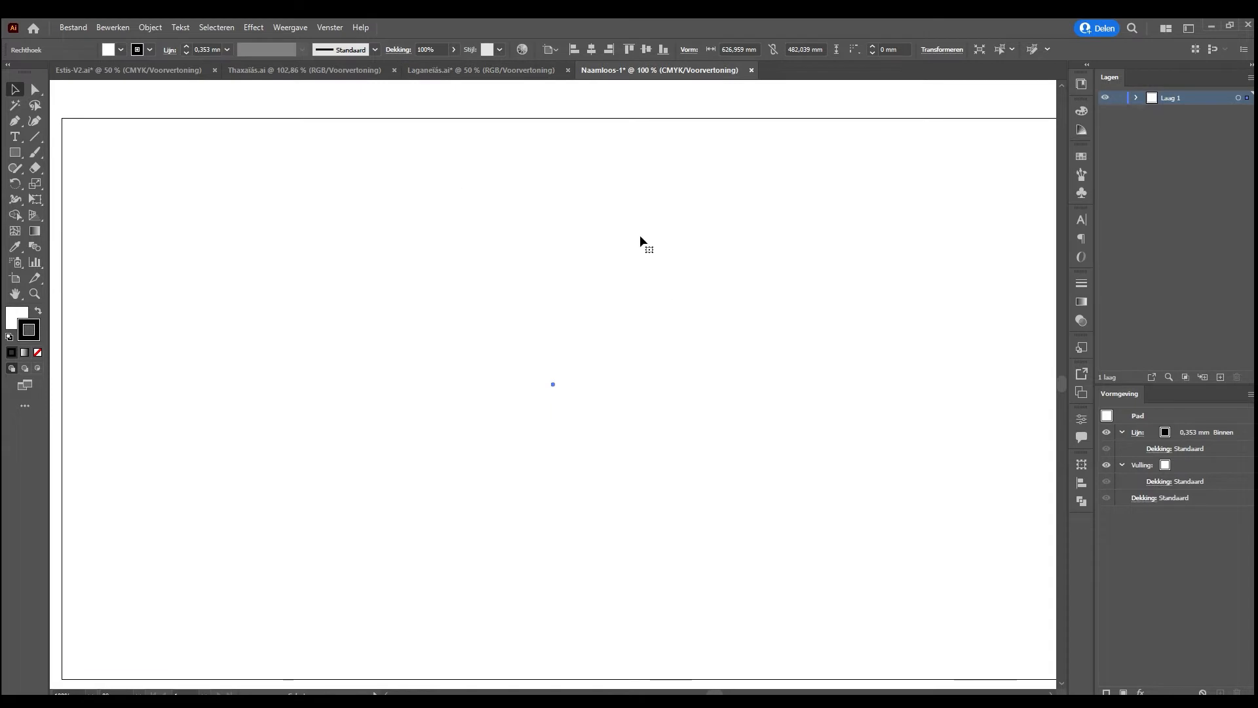
Try scaling the rectangle by hand to about 92 by 71 mm, placed behind and around the Hesaias label and borders
key(ctrl+minus)
key(ctrl+minus)
key(ctrl+minus)
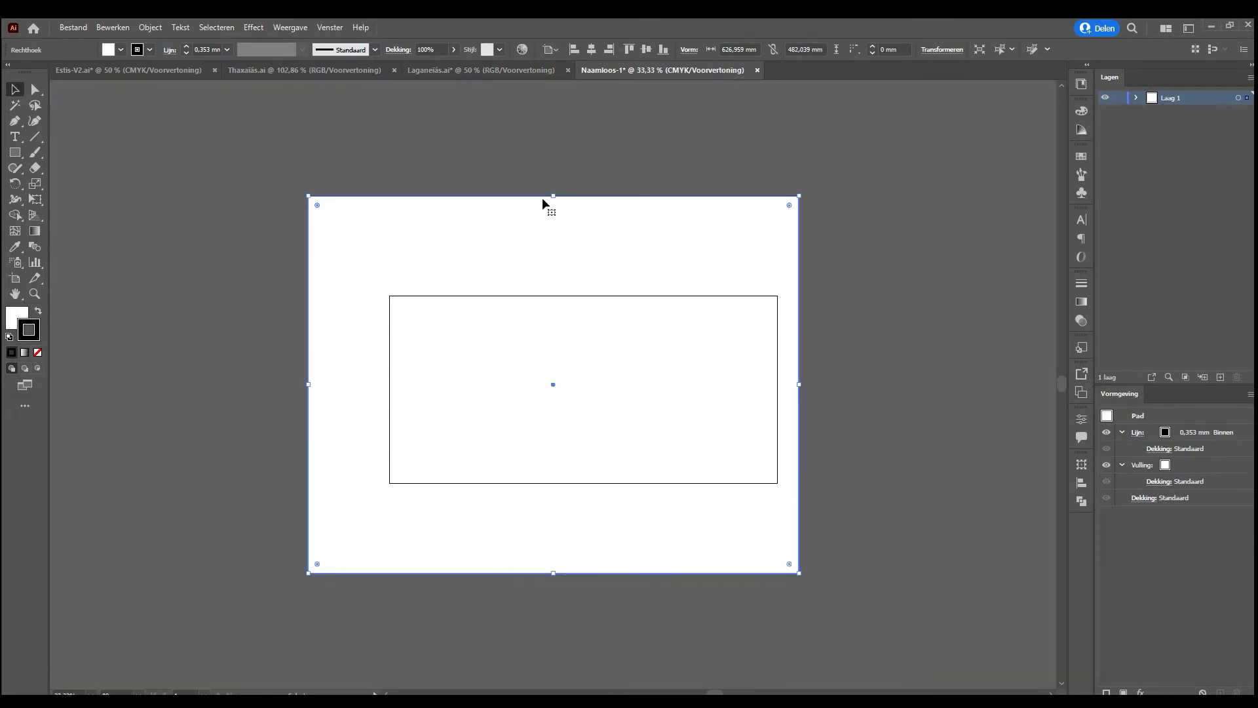
drag(552, 197, 536, 379)
key(ctrl+shift+bracketleft)
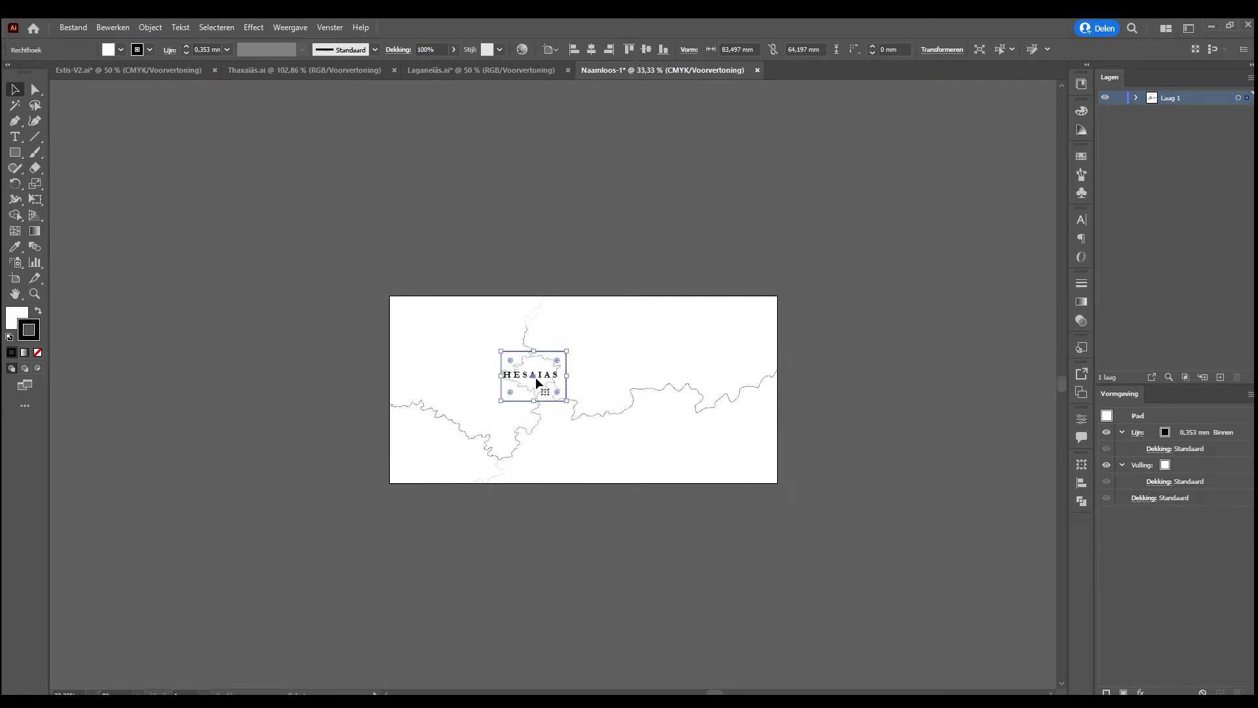
key(ctrl+plus)
key(ctrl+plus)
key(ctrl+plus)
key(ctrl+plus)
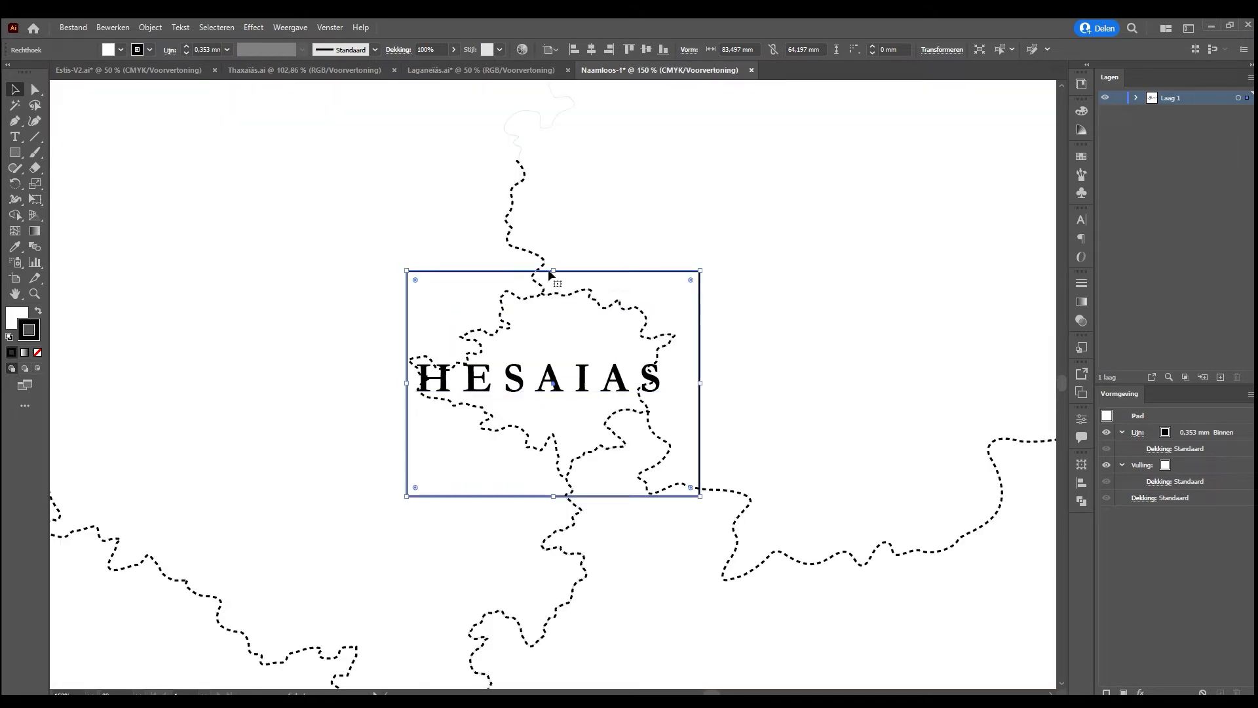
drag(553, 269, 592, 252)
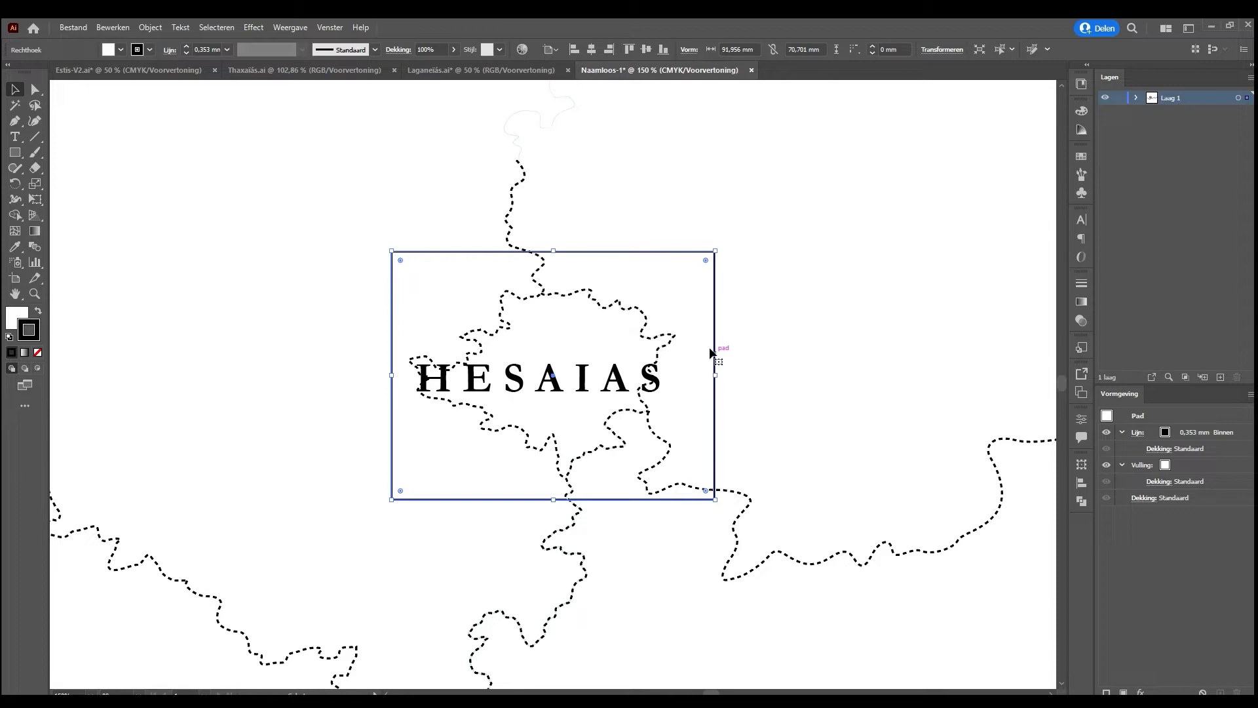
Undo the manual scaling, moving and reordering of the rectangle
key(ctrl+z)
key(ctrl+z)
key(ctrl+z)
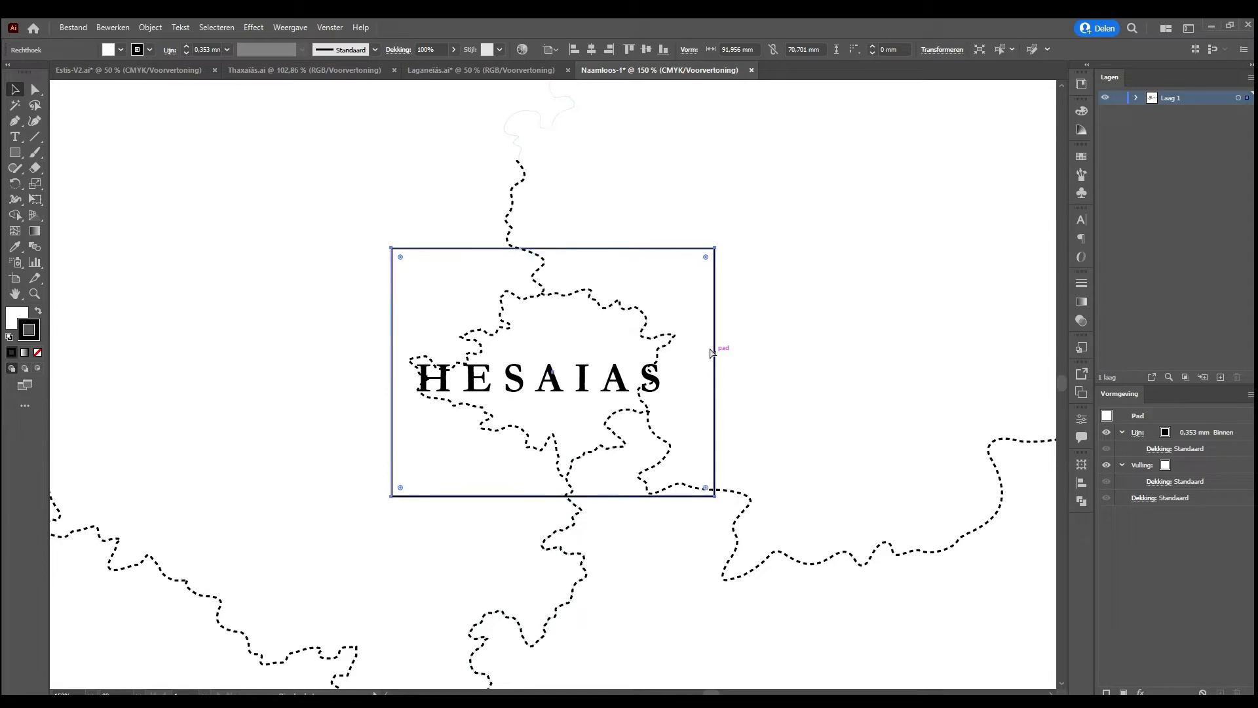
key(ctrl+z)
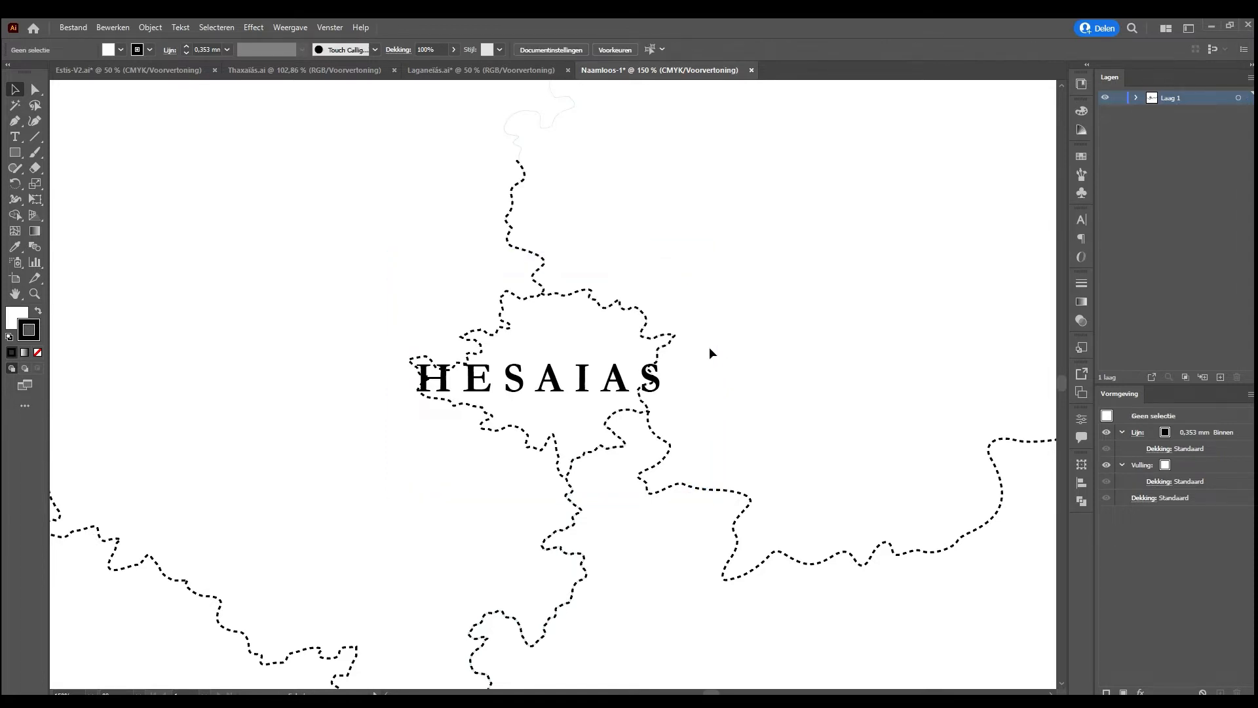
key(ctrl+0)
key(ctrl+z)
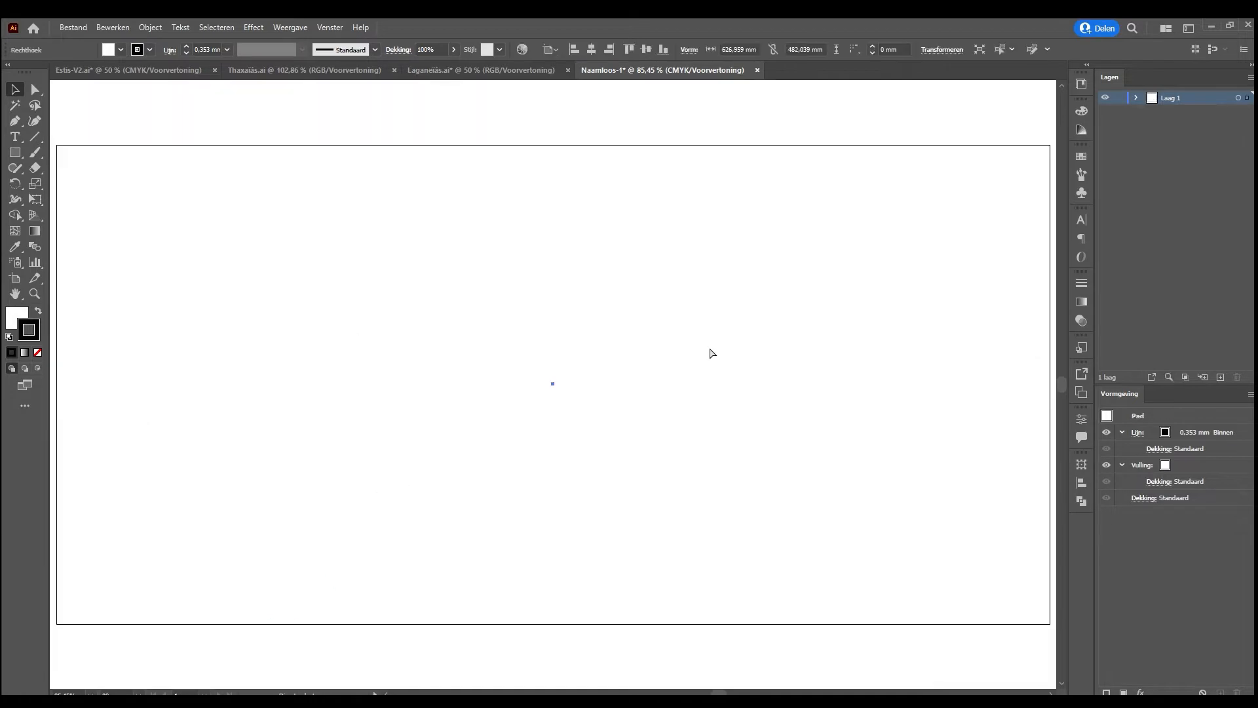
Halve the rectangle proportionally to 313.48 by 241.02 mm and place it behind the Hesaias label and borders
click(774, 49)
text(/2)
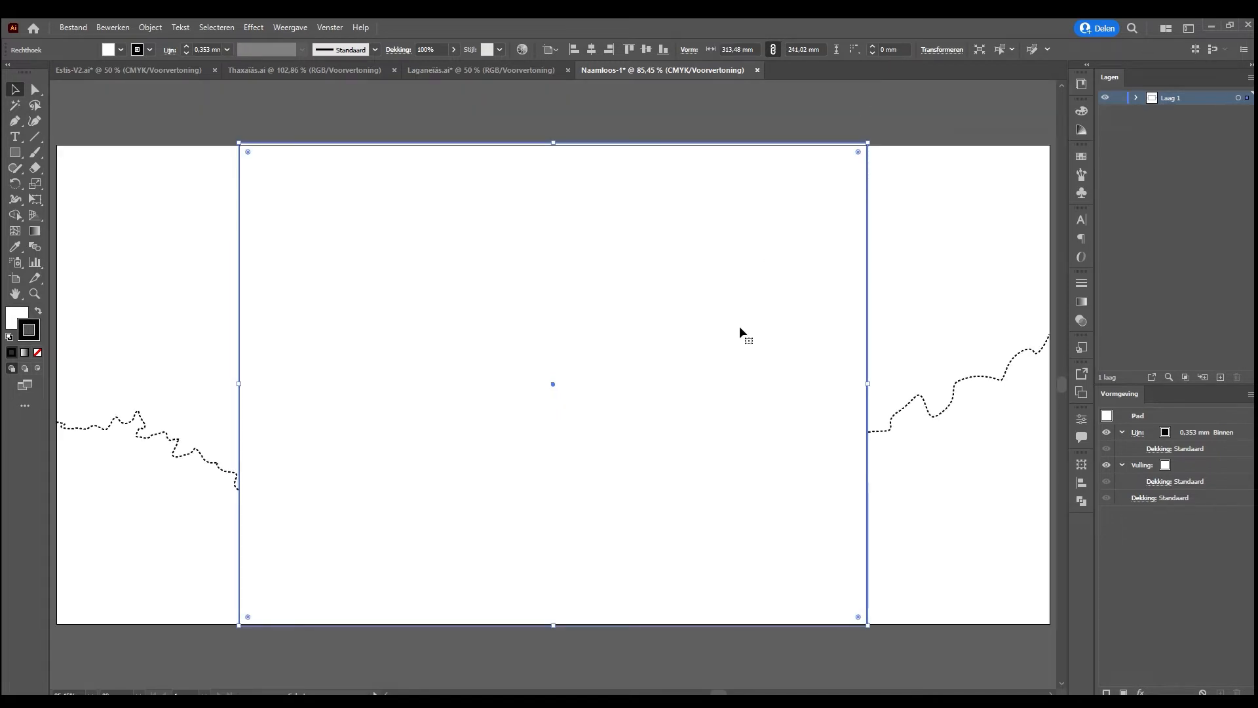
drag(748, 325, 696, 373)
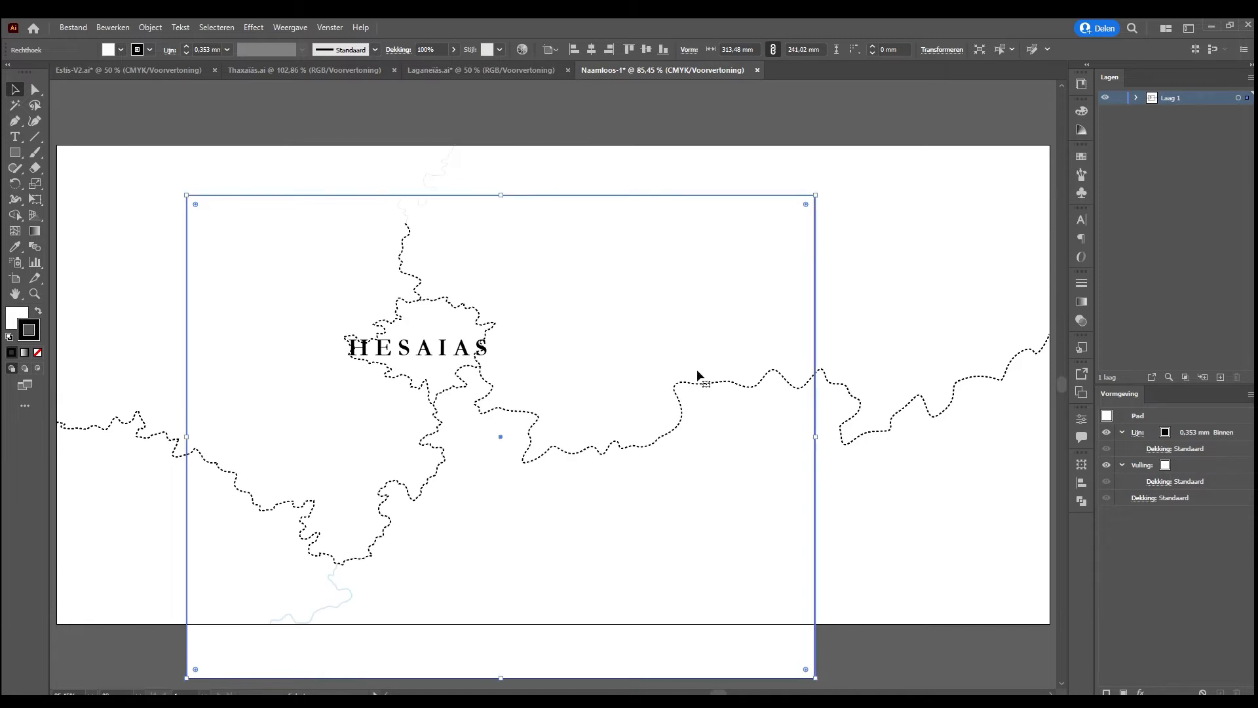
Halve the rectangle again to 156.74 by 120.51 mm and centre it around the Hesaias region
click(756, 49)
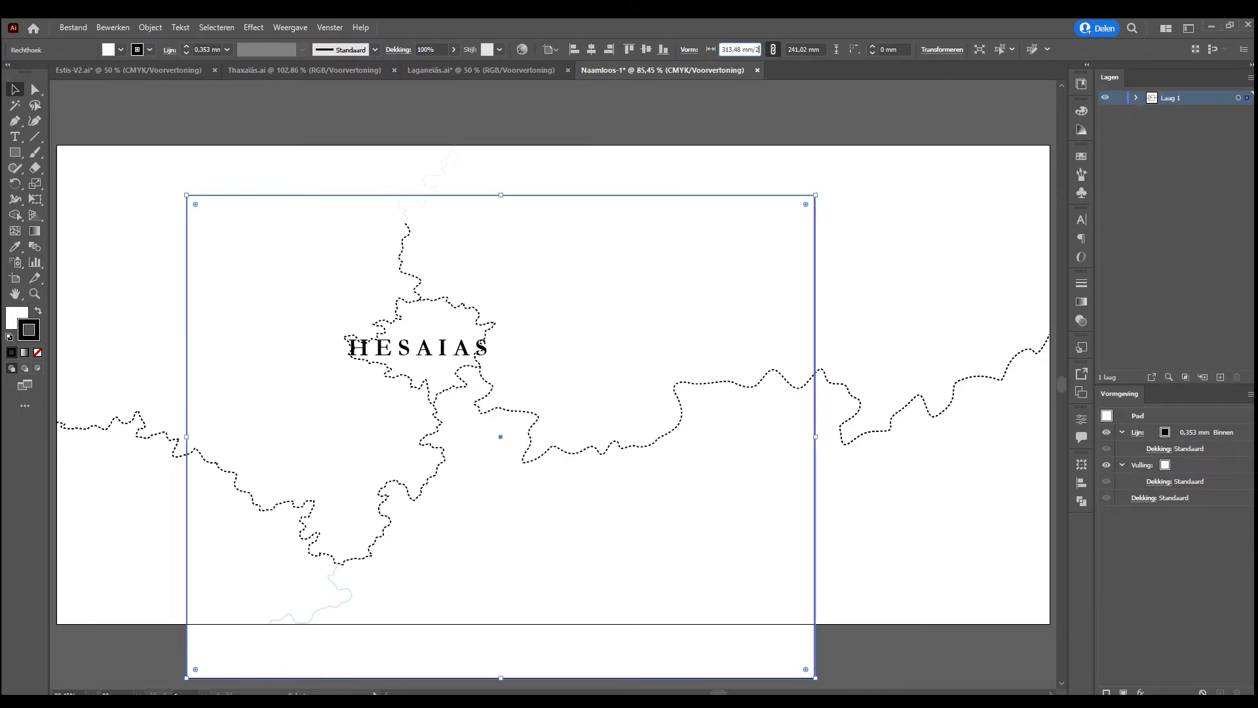
text(/2)
key(Return)
drag(581, 397, 505, 297)
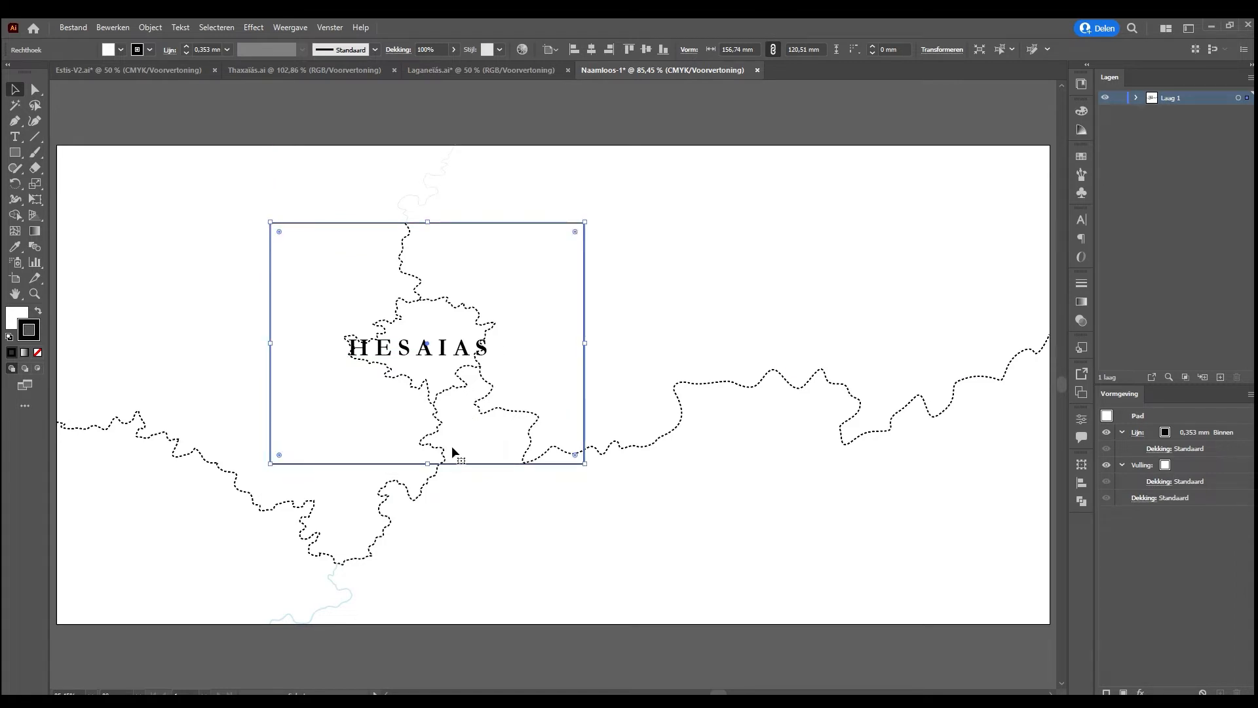
drag(458, 442, 464, 452)
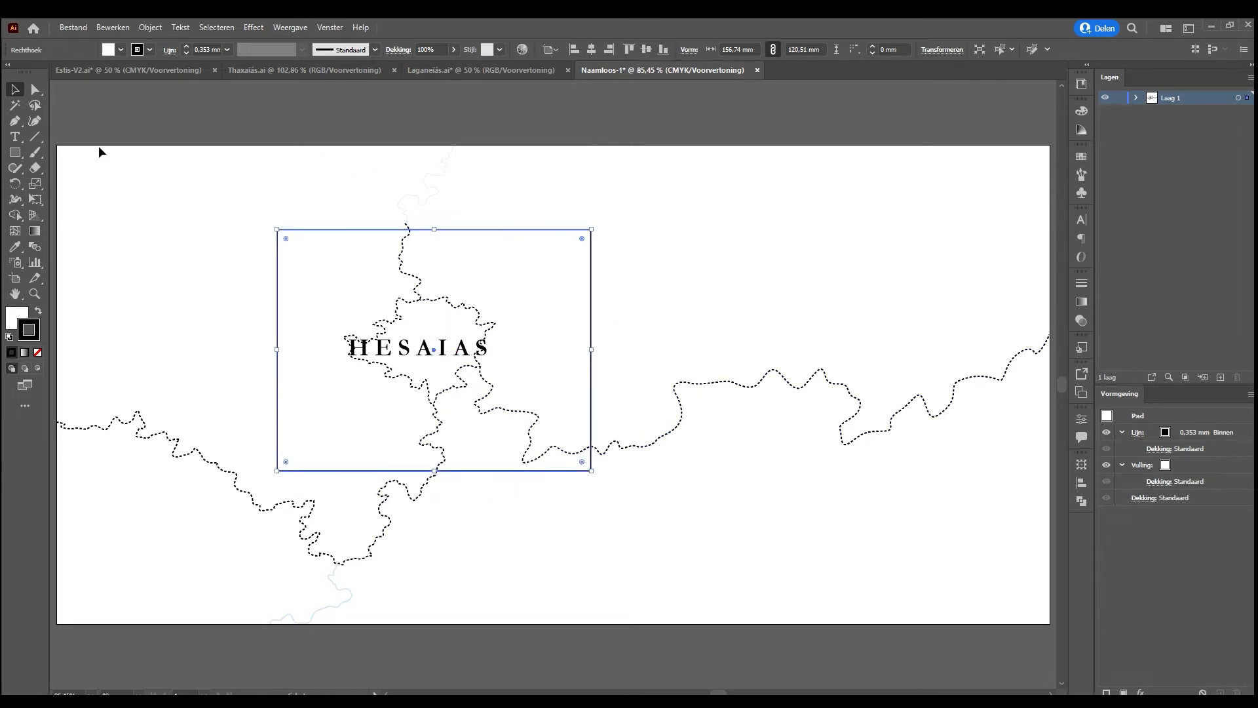
drag(193, 375, 431, 268)
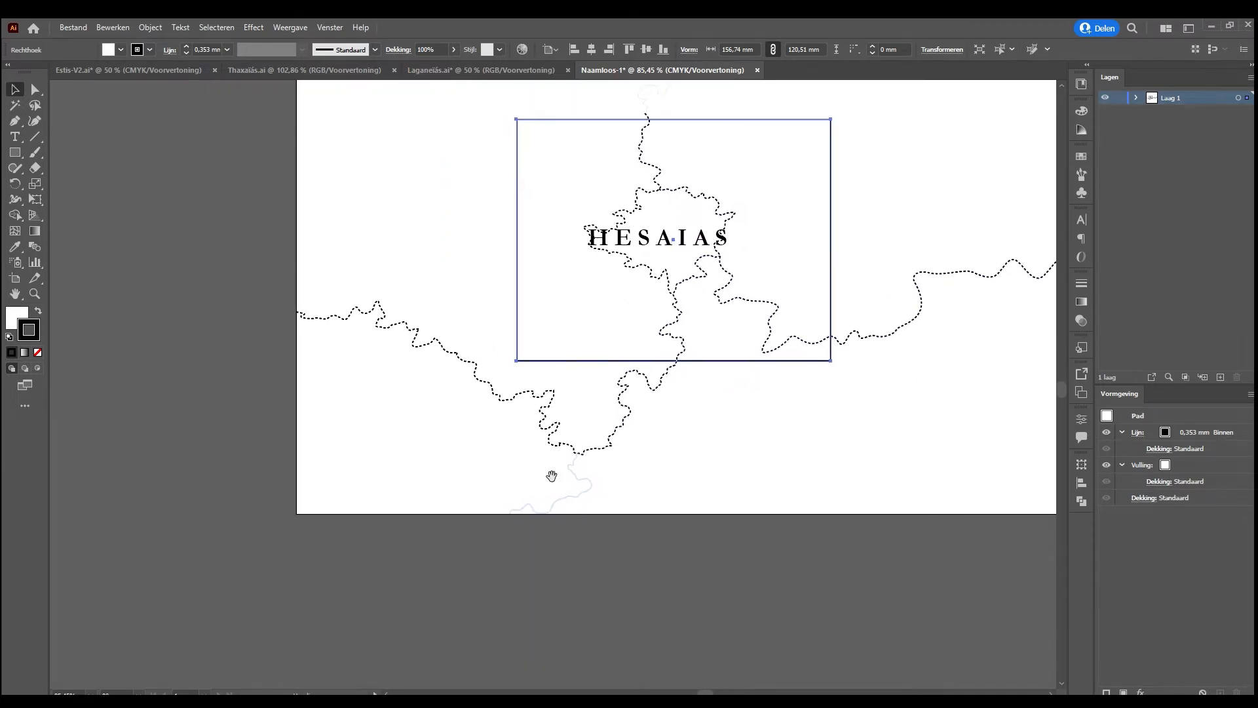
drag(282, 291, 468, 412)
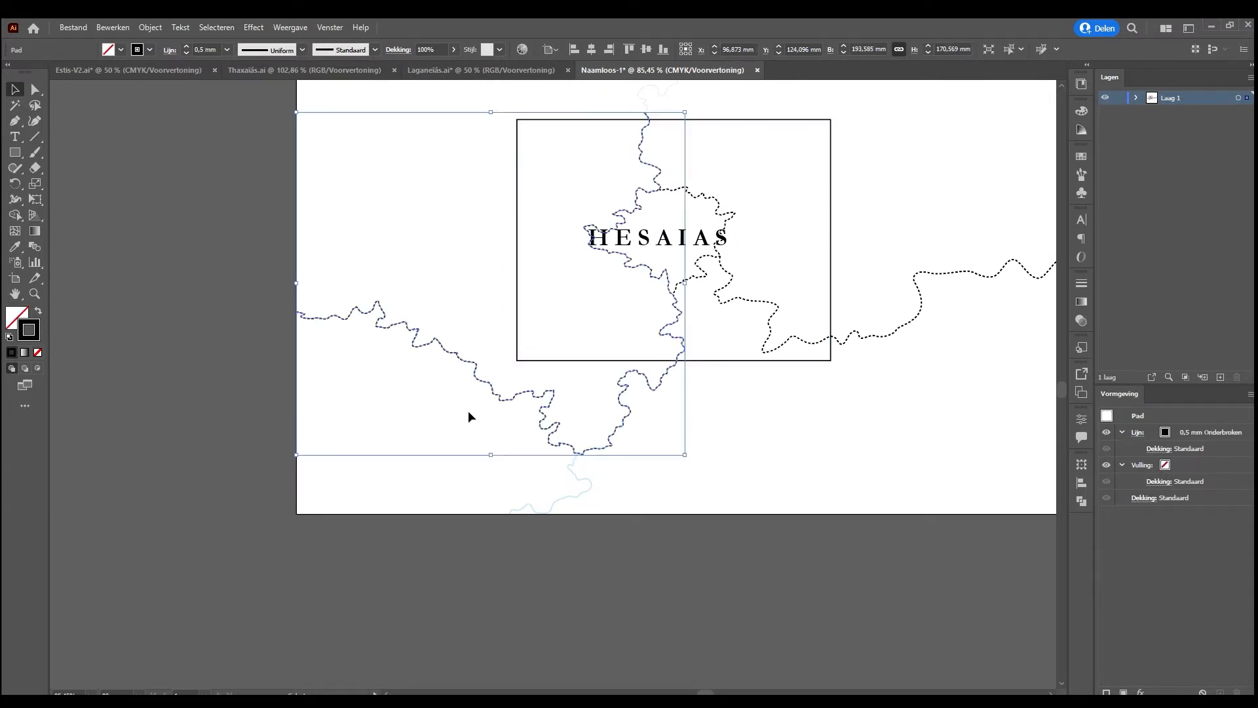
key(Delete)
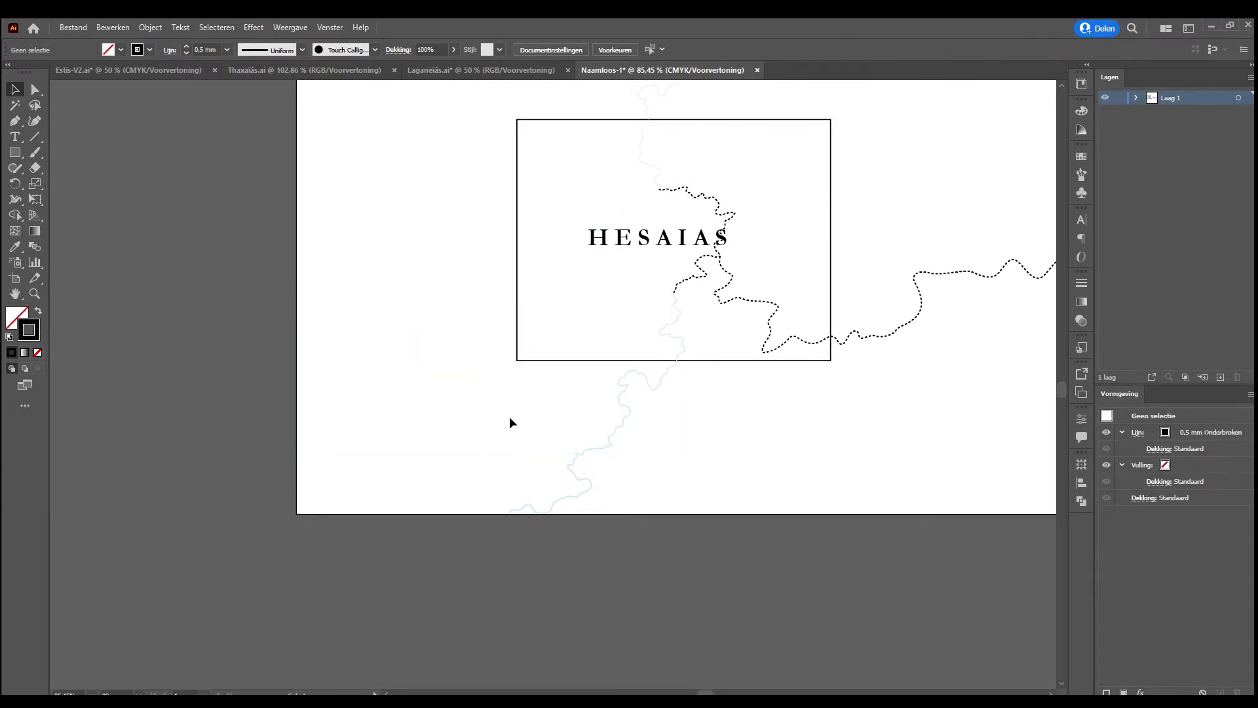
key(ctrl+z)
Delete only the western section of the dashed border path lying outside the rectangle
key(a)
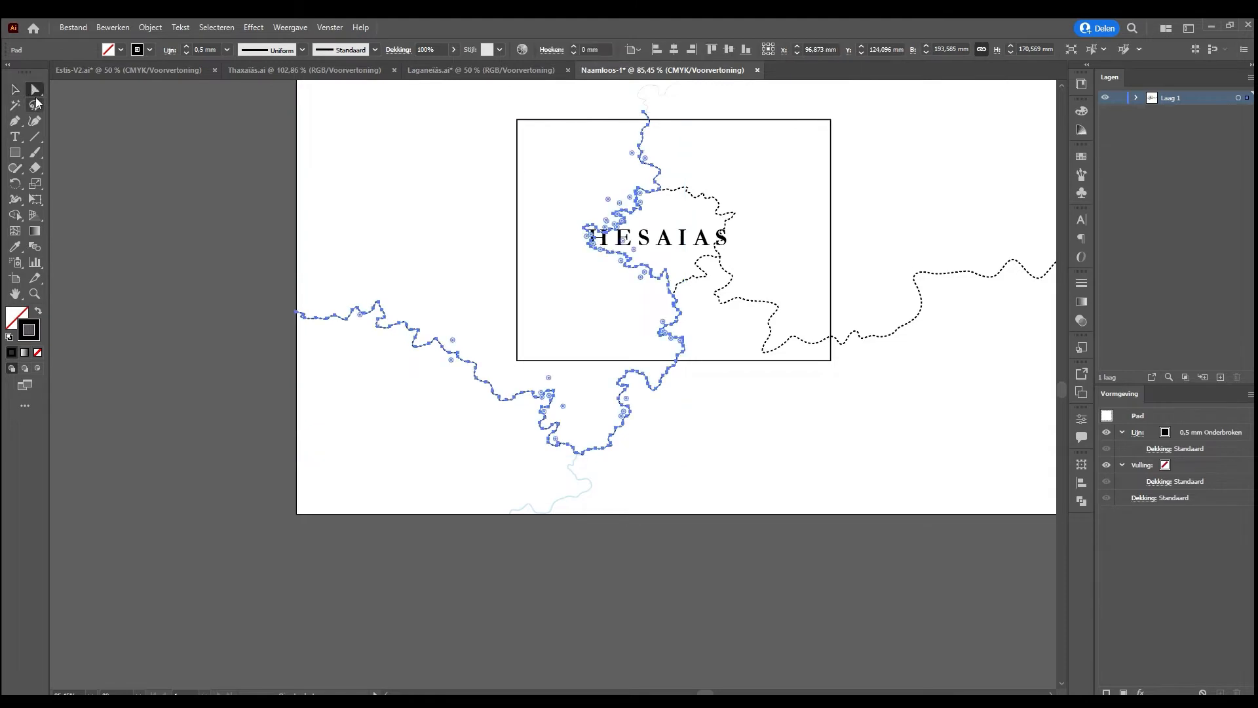
click(251, 275)
drag(251, 275, 526, 441)
key(Delete)
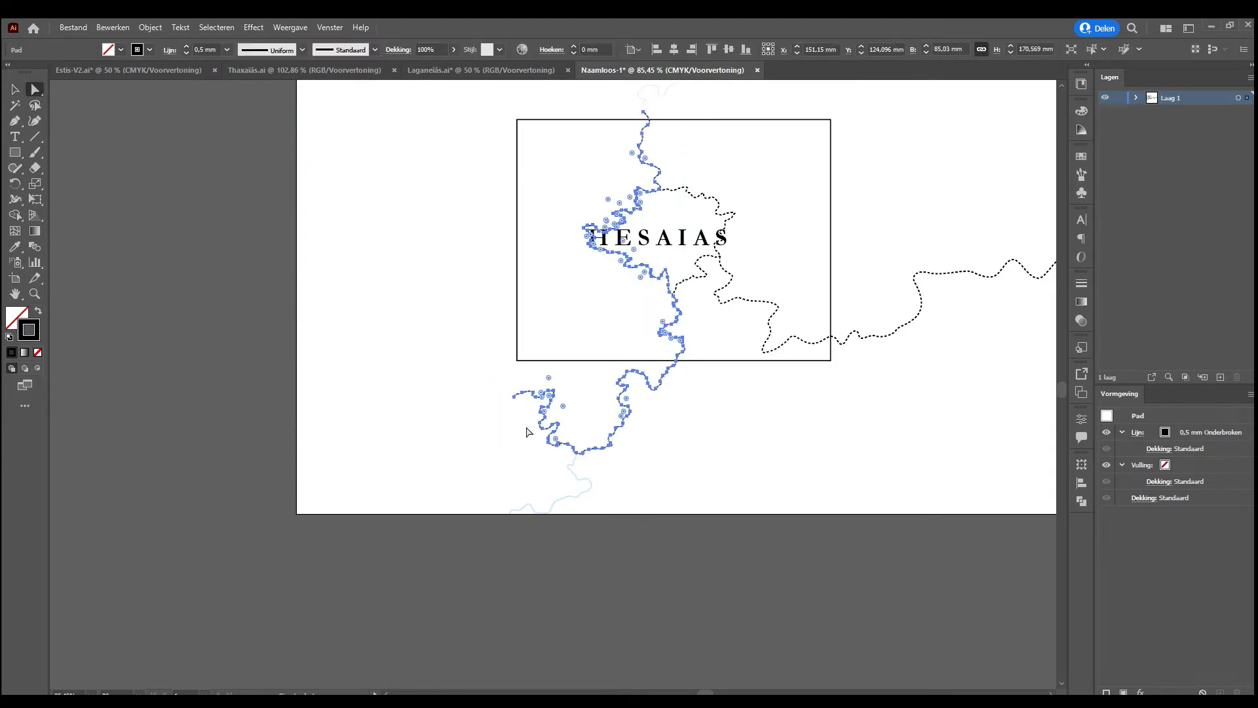
Delete the border and river sections that lie south of the rectangle around Hesaias
click(486, 378)
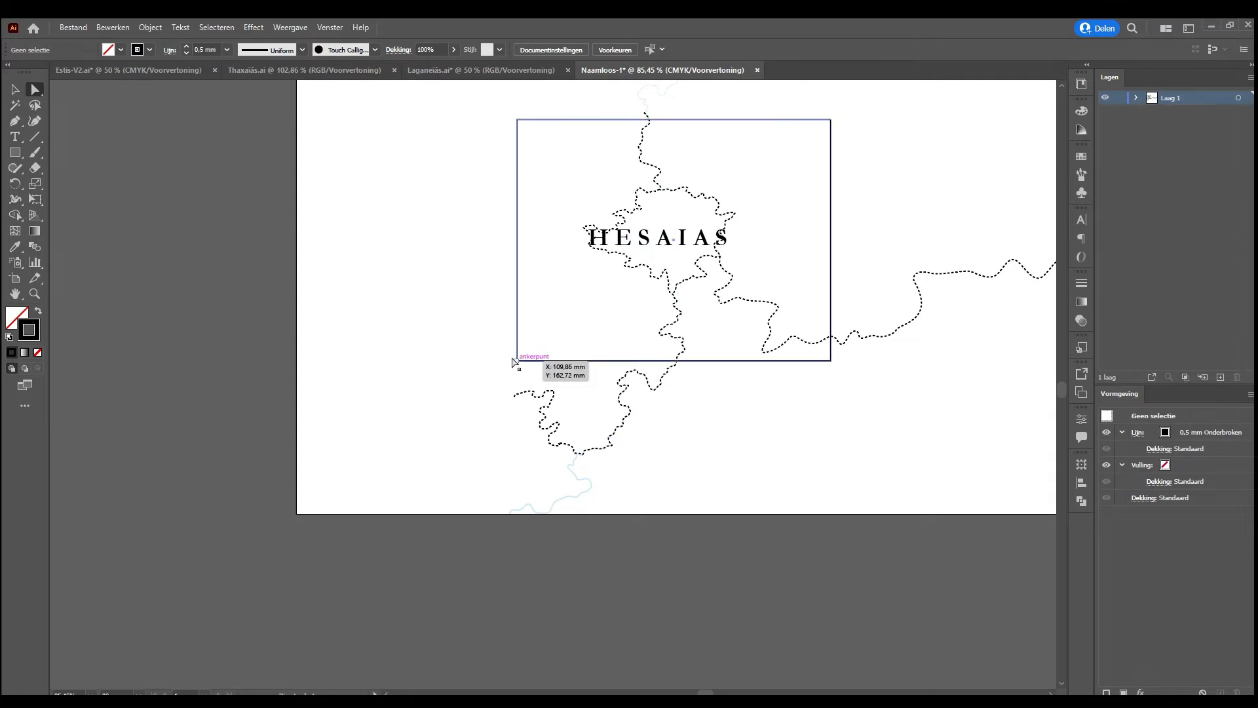
click(1249, 99)
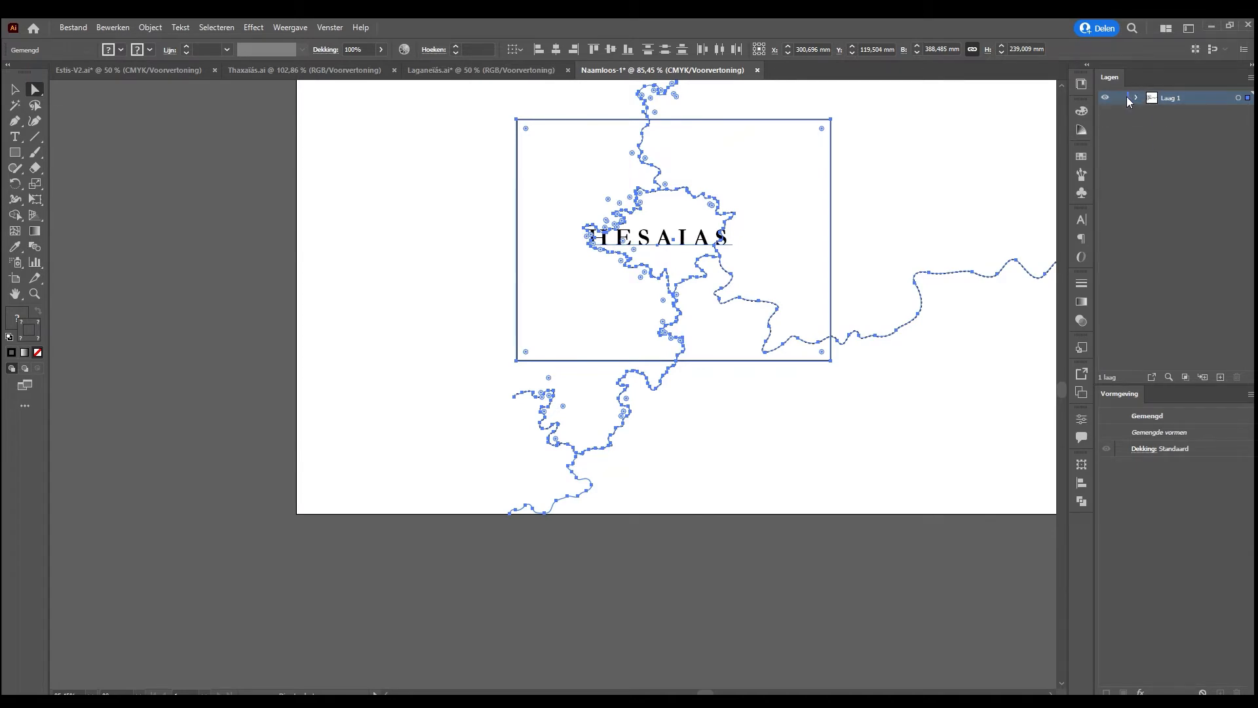
click(1149, 218)
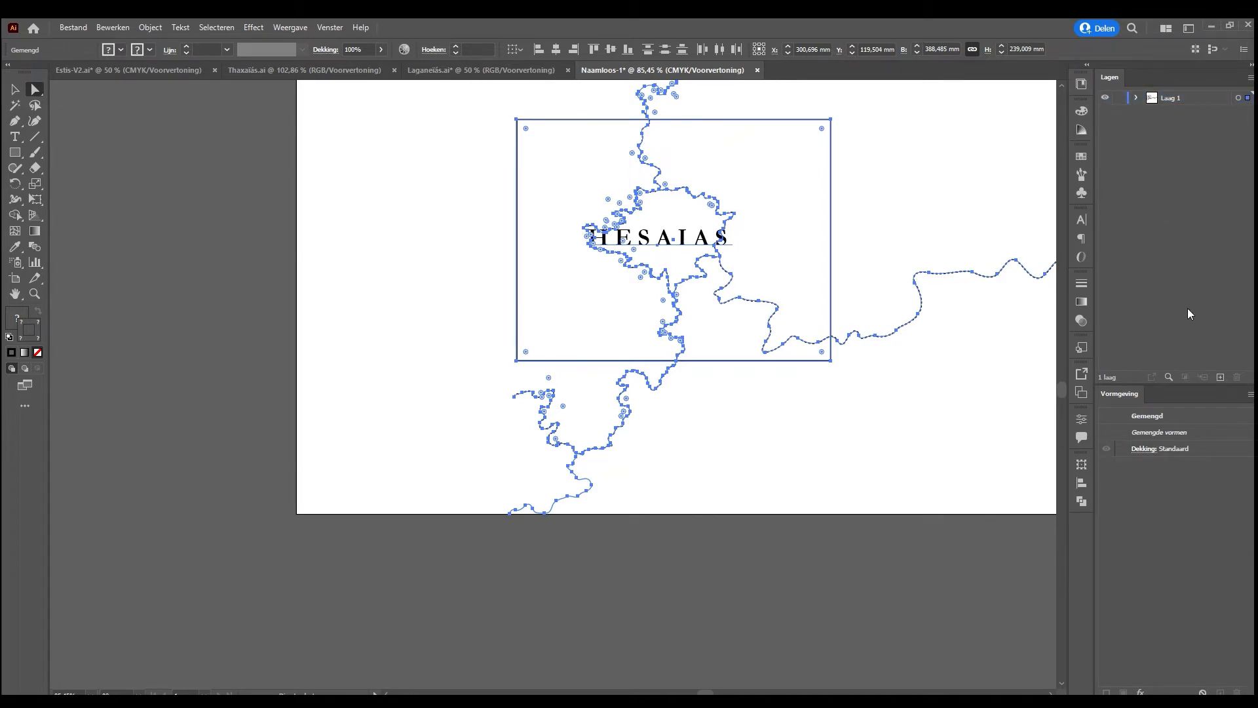
click(693, 466)
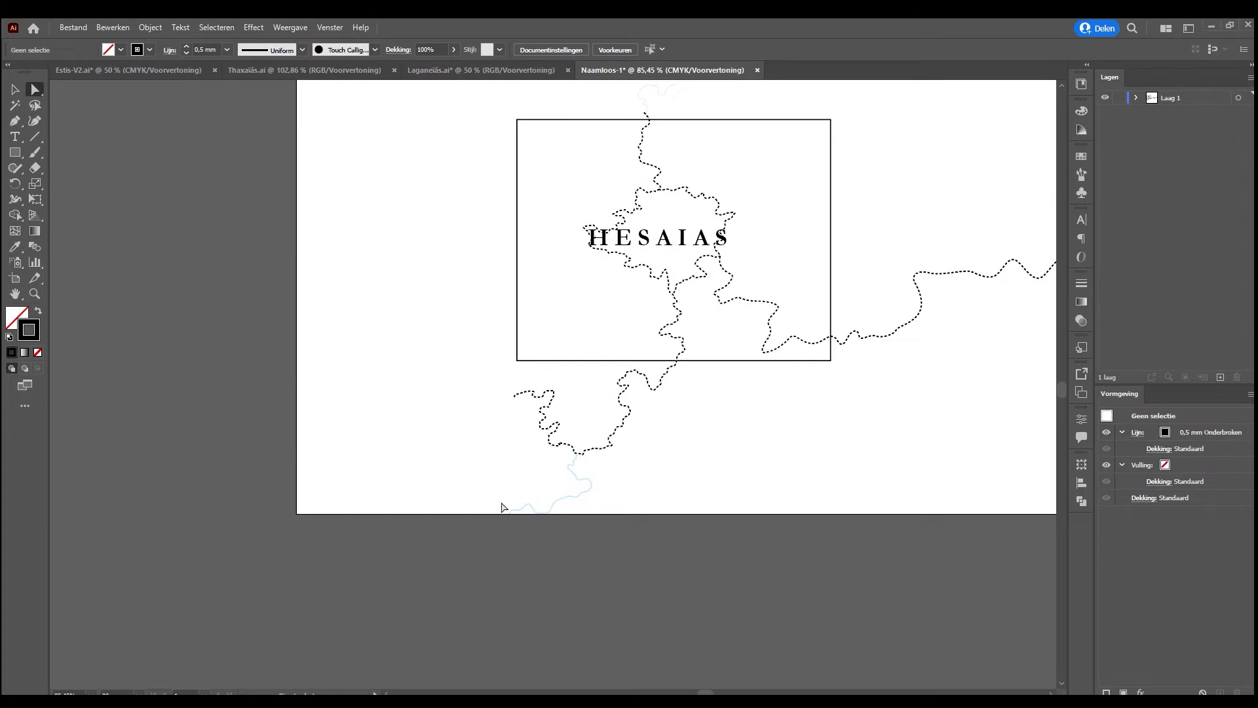
drag(462, 558, 737, 362)
click(750, 388)
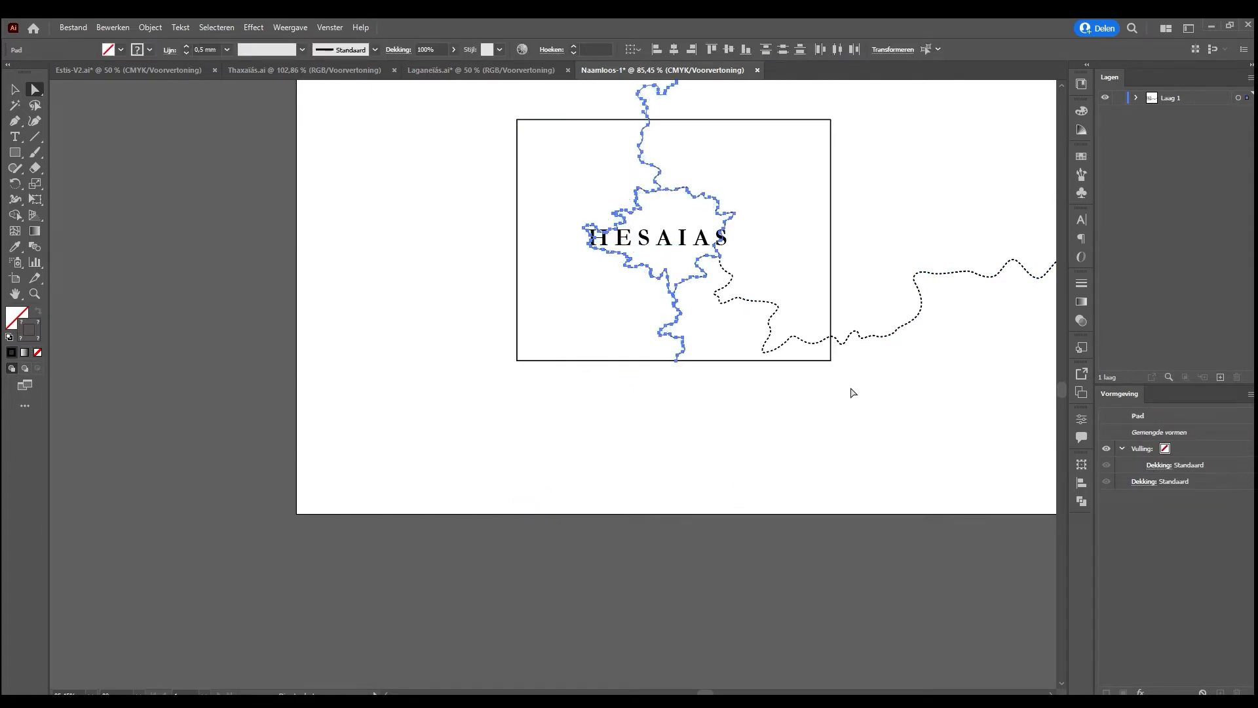
Delete the eastern dashed border beyond the rectangle, keeping a short overshoot past its right edge
scroll(996, 373, up, 2)
drag(702, 692, 723, 689)
drag(901, 247, 426, 455)
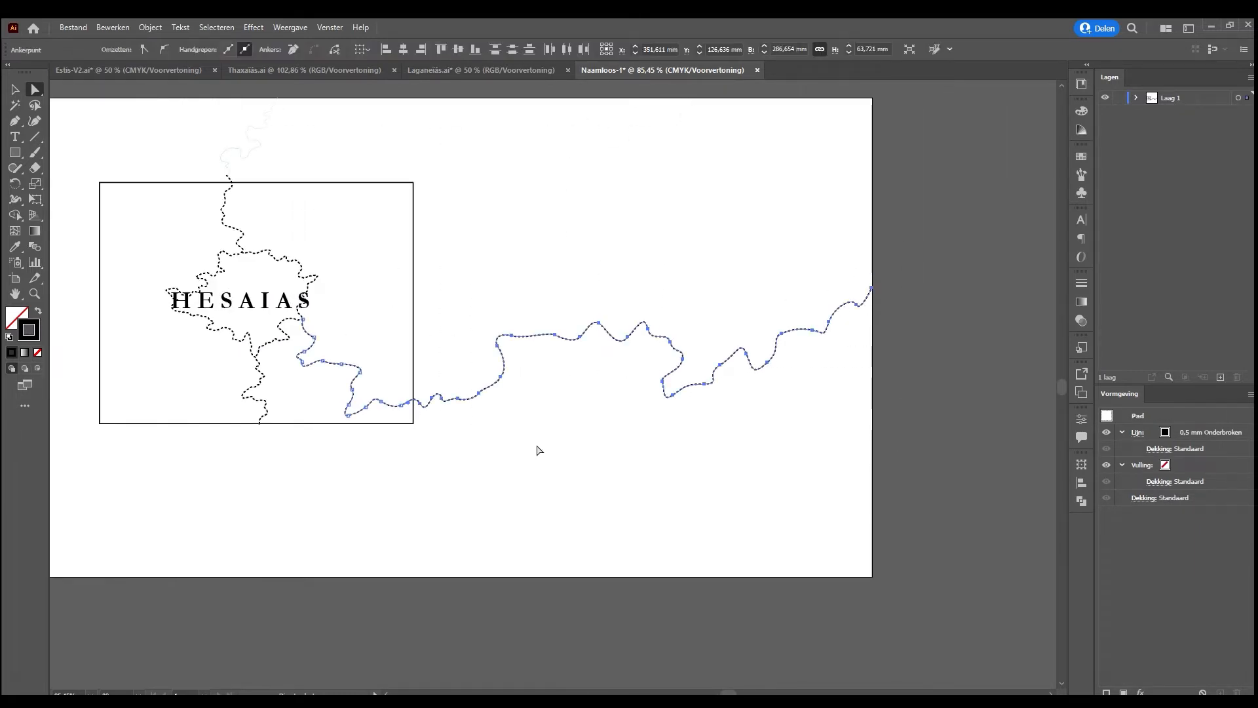
key(Delete)
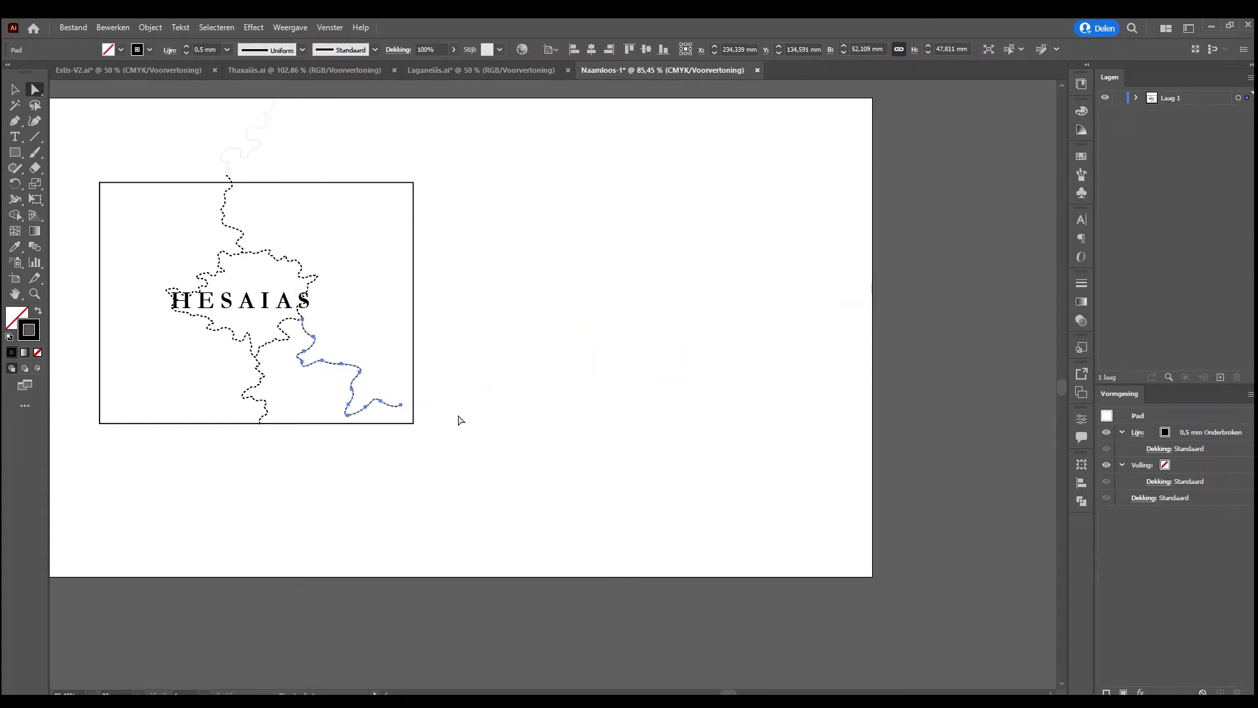
key(ctrl+z)
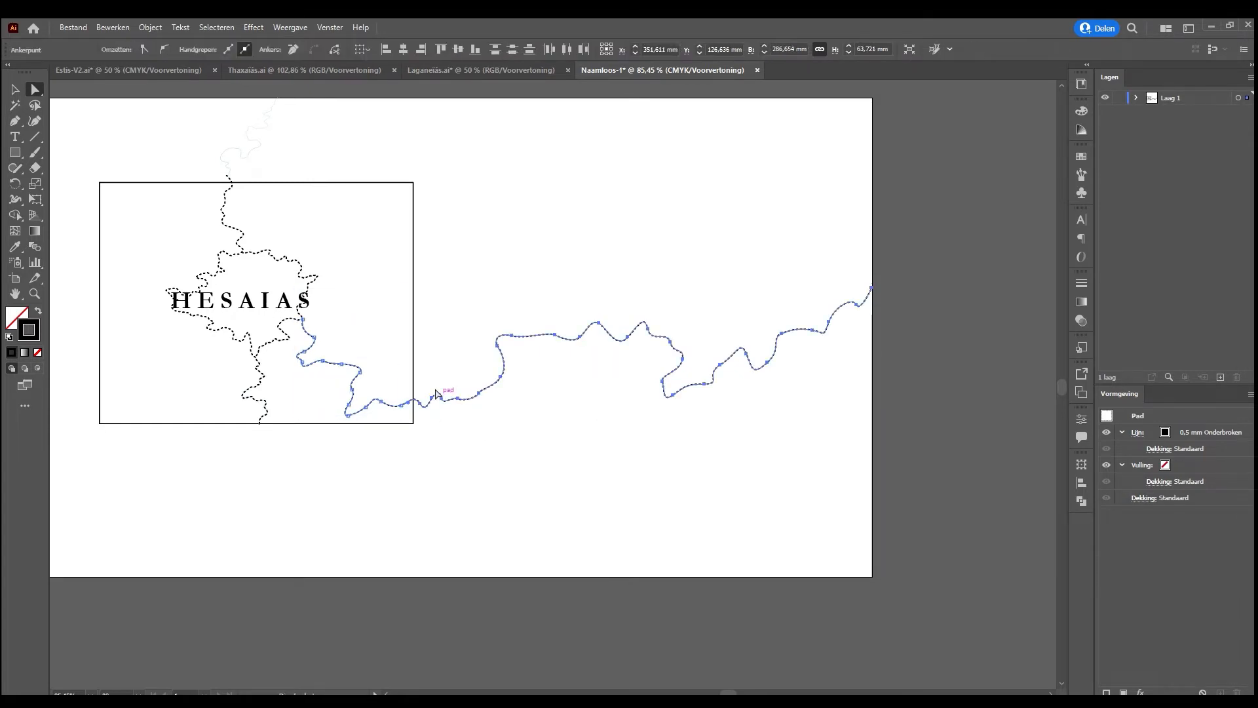
drag(932, 230, 428, 442)
key(Delete)
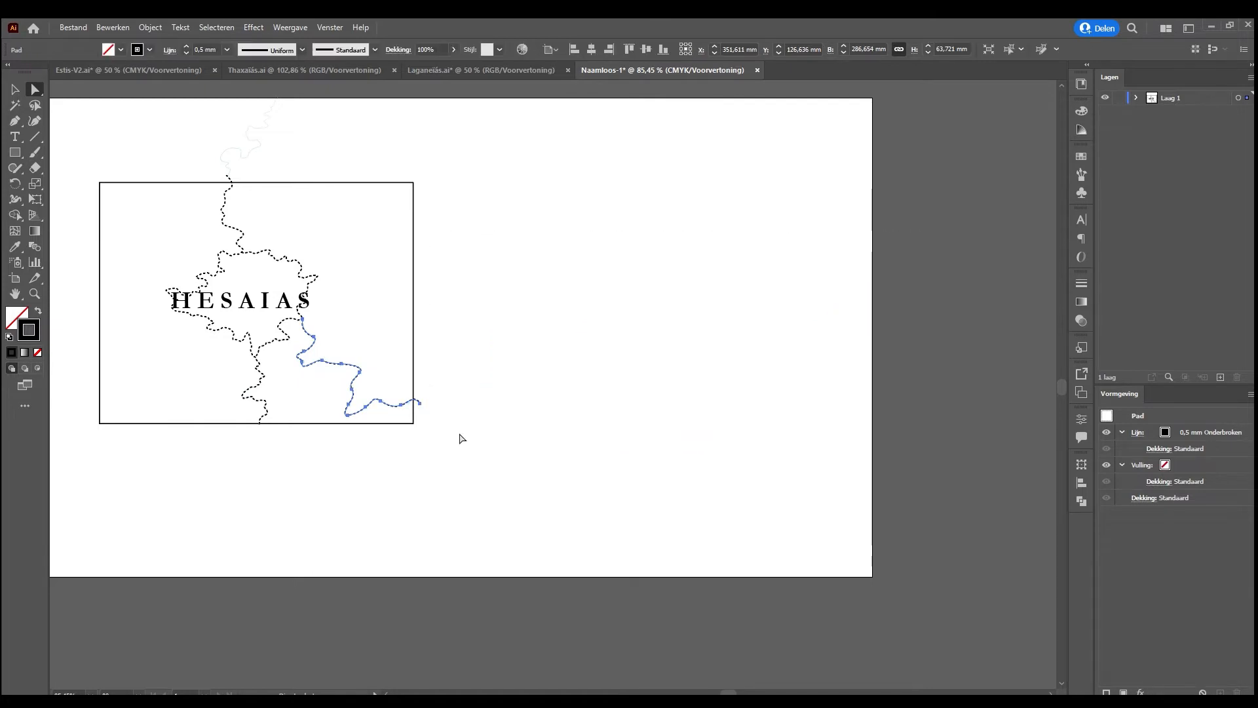
scroll(163, 122, up, 1)
drag(164, 126, 330, 227)
key(Delete)
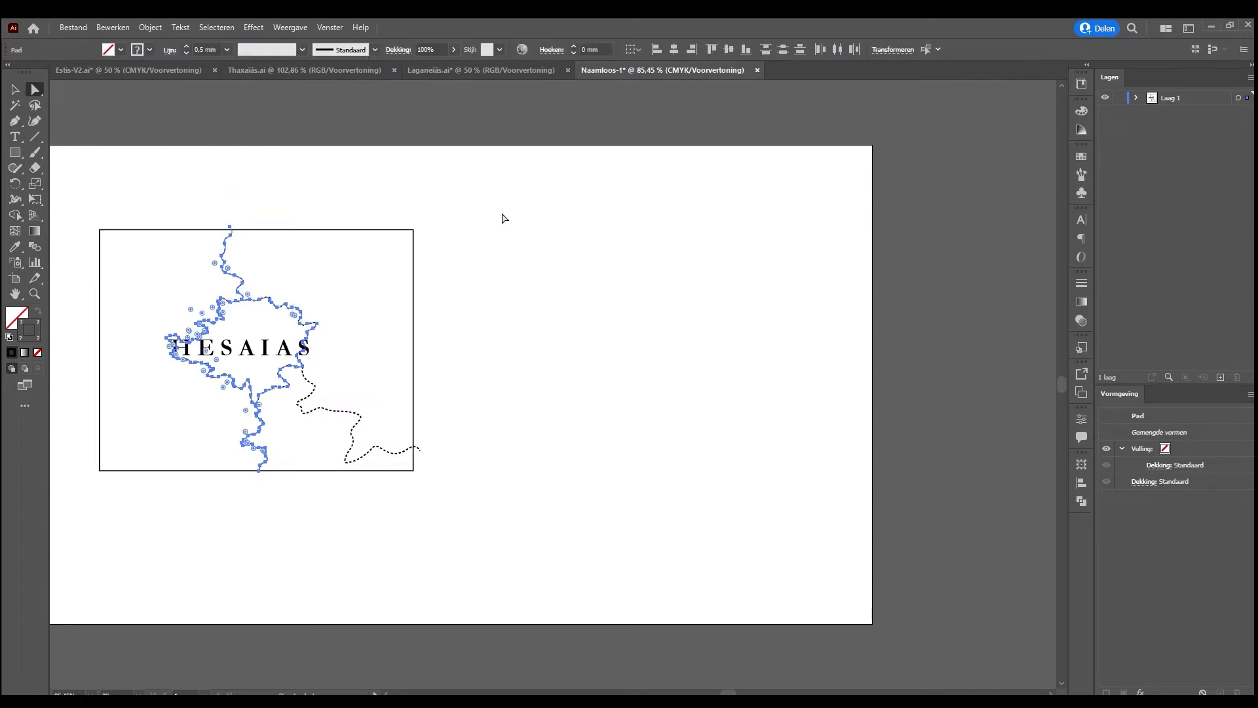
click(333, 175)
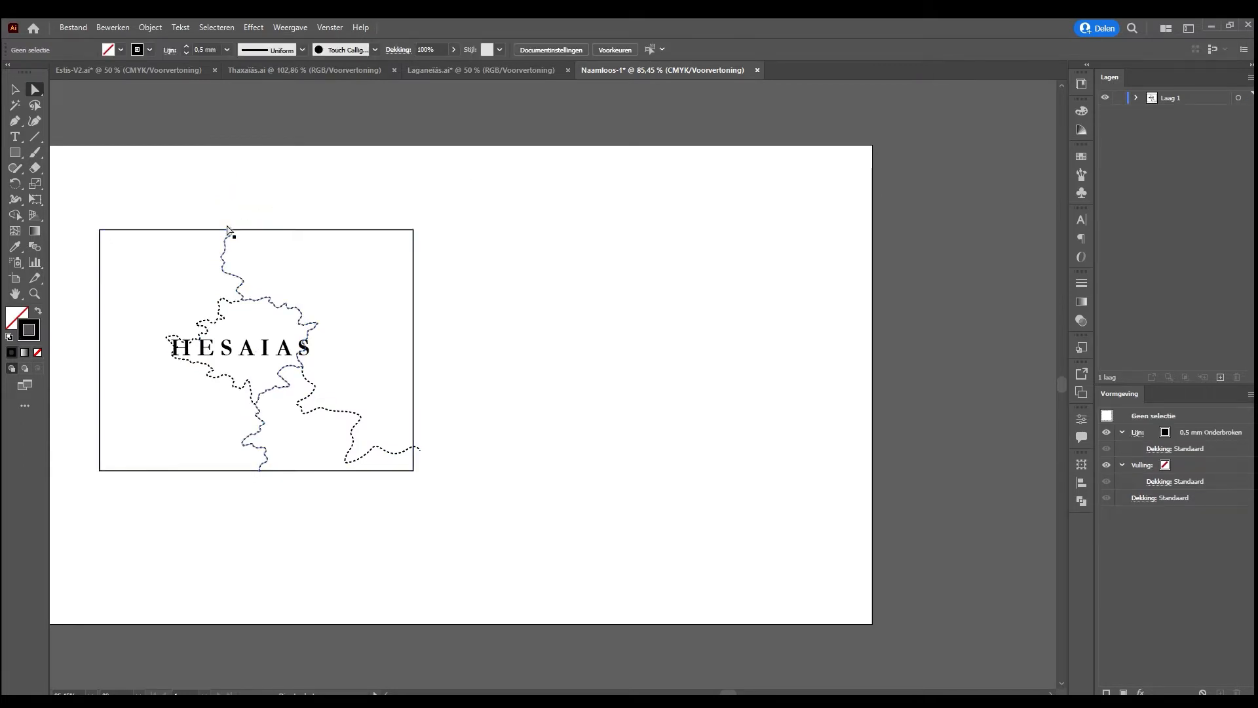
key(ctrl+z)
Delete the river section north of the rectangle, keeping the dashed border's short overshoot past the upper edge
click(259, 216)
drag(216, 145, 330, 214)
drag(215, 197, 256, 215)
key(Delete)
click(252, 192)
key(Delete)
key(Delete)
click(260, 216)
click(231, 228)
key(Delete)
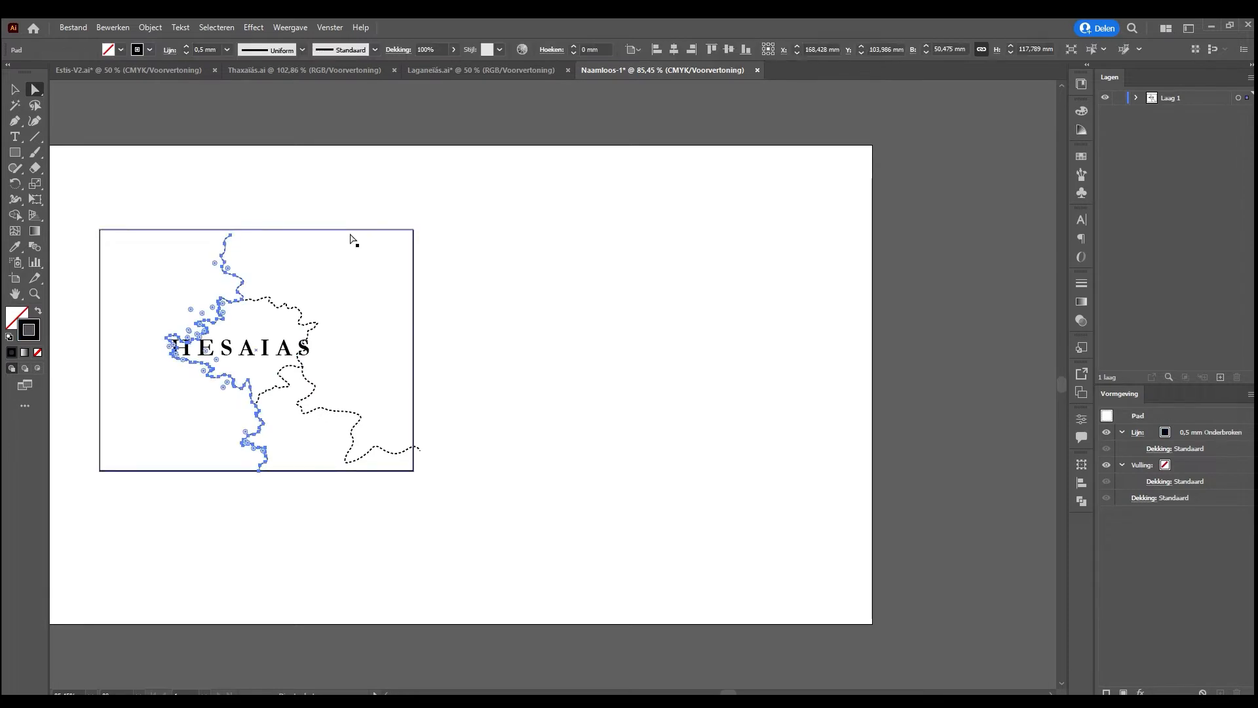
key(ctrl+z)
click(394, 269)
Resize the artboard to match the rectangle around Hesaias, 156.74 by 120.51 mm
drag(300, 384, 544, 385)
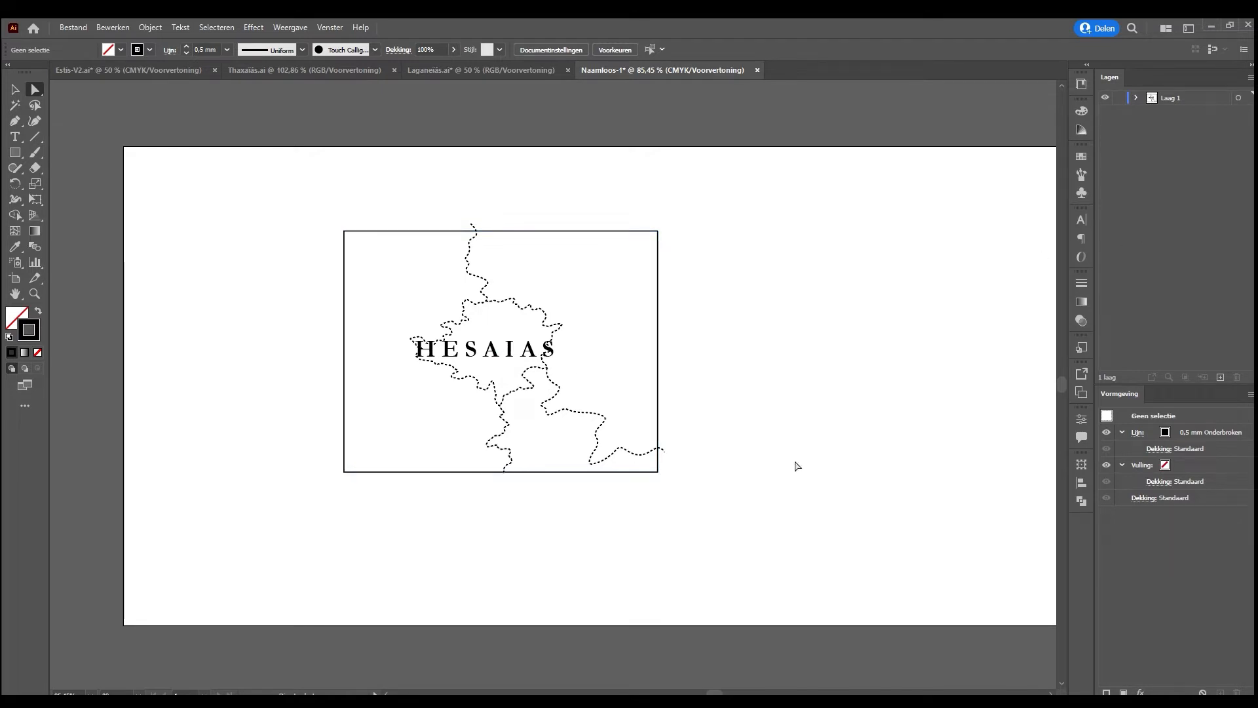
click(15, 278)
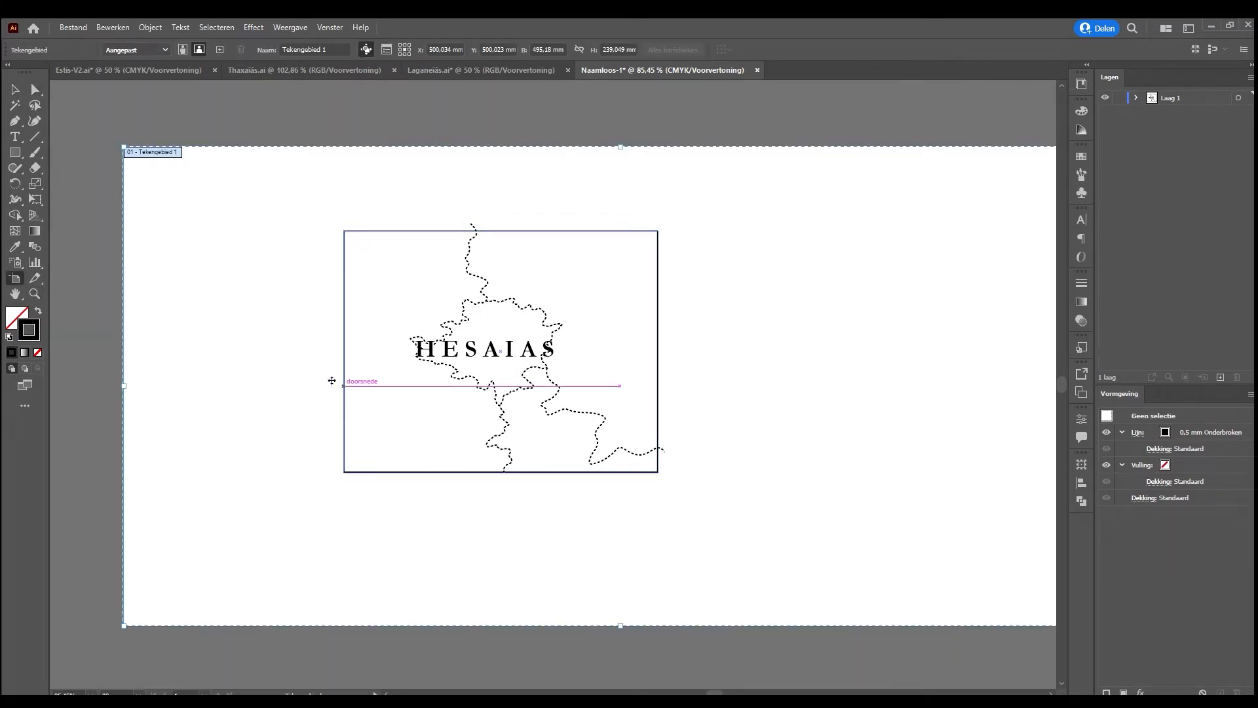
drag(124, 385, 343, 389)
drag(731, 146, 749, 232)
drag(836, 482, 750, 456)
mouse_move(572, 446)
mouse_down()
mouse_move(581, 476)
mouse_move(574, 446)
mouse_up()
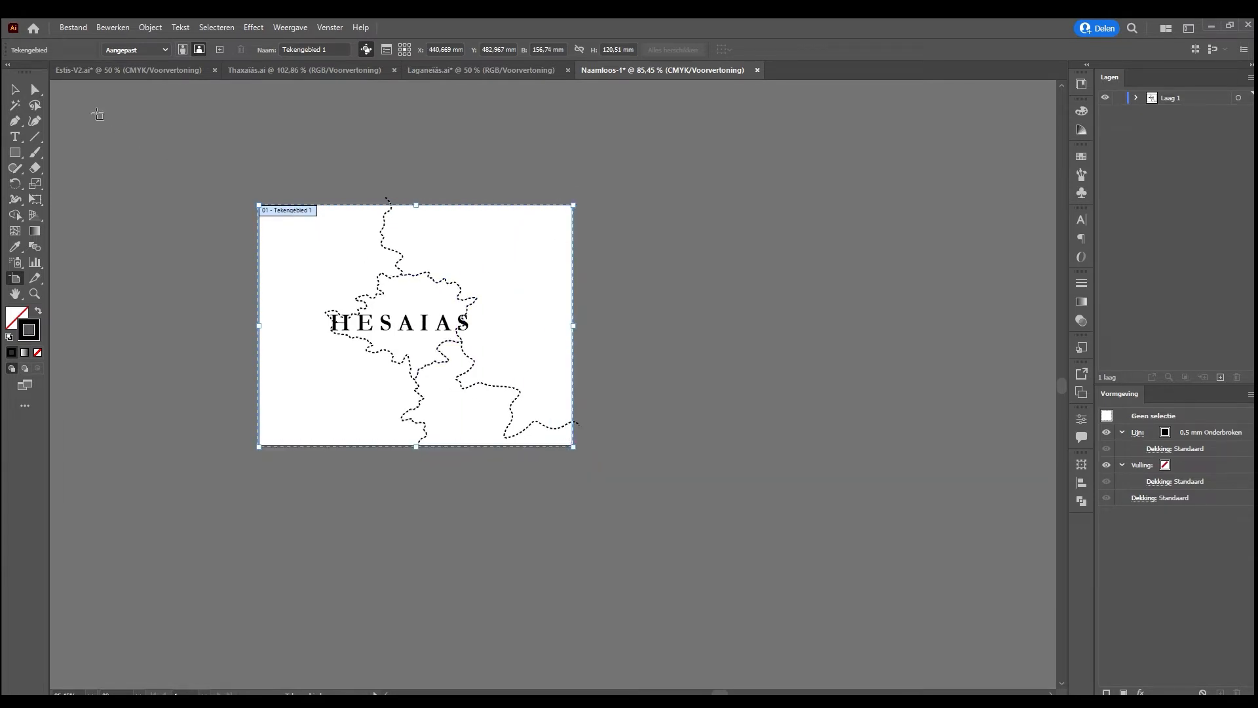
click(15, 89)
key(ctrl+0)
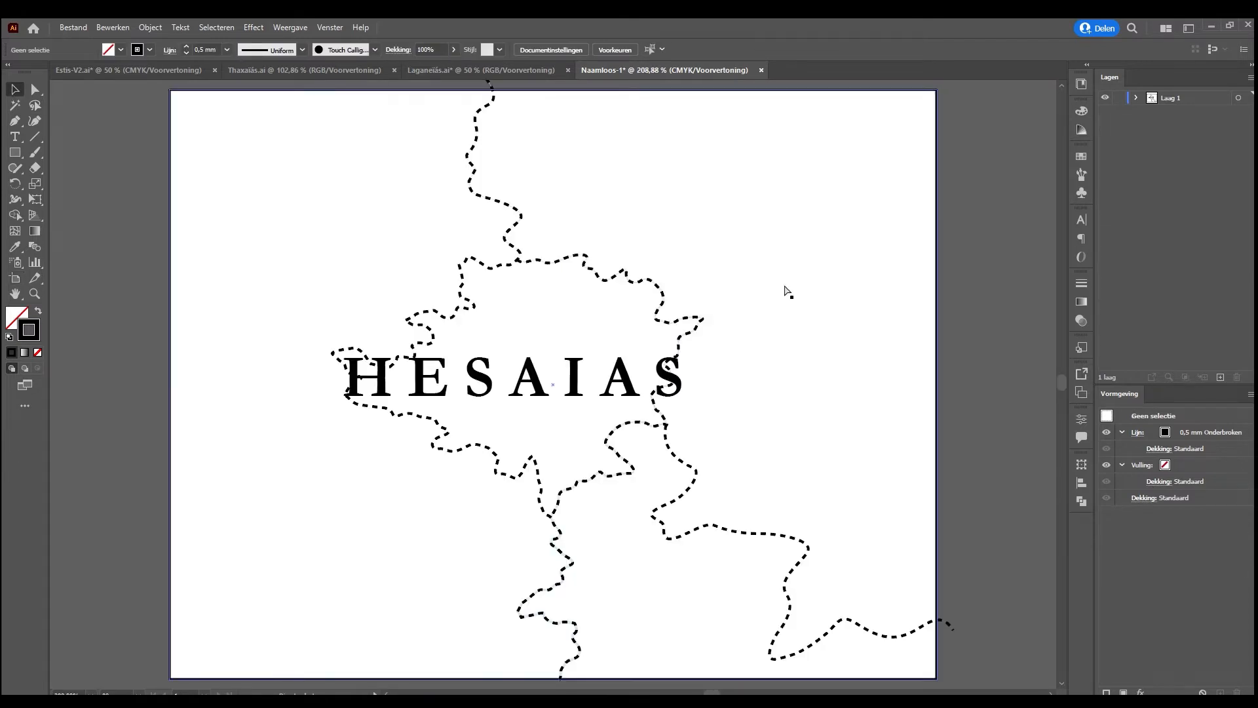
Delete the white guide rectangle that covers the artboard behind the Hesaias label and borders
click(764, 389)
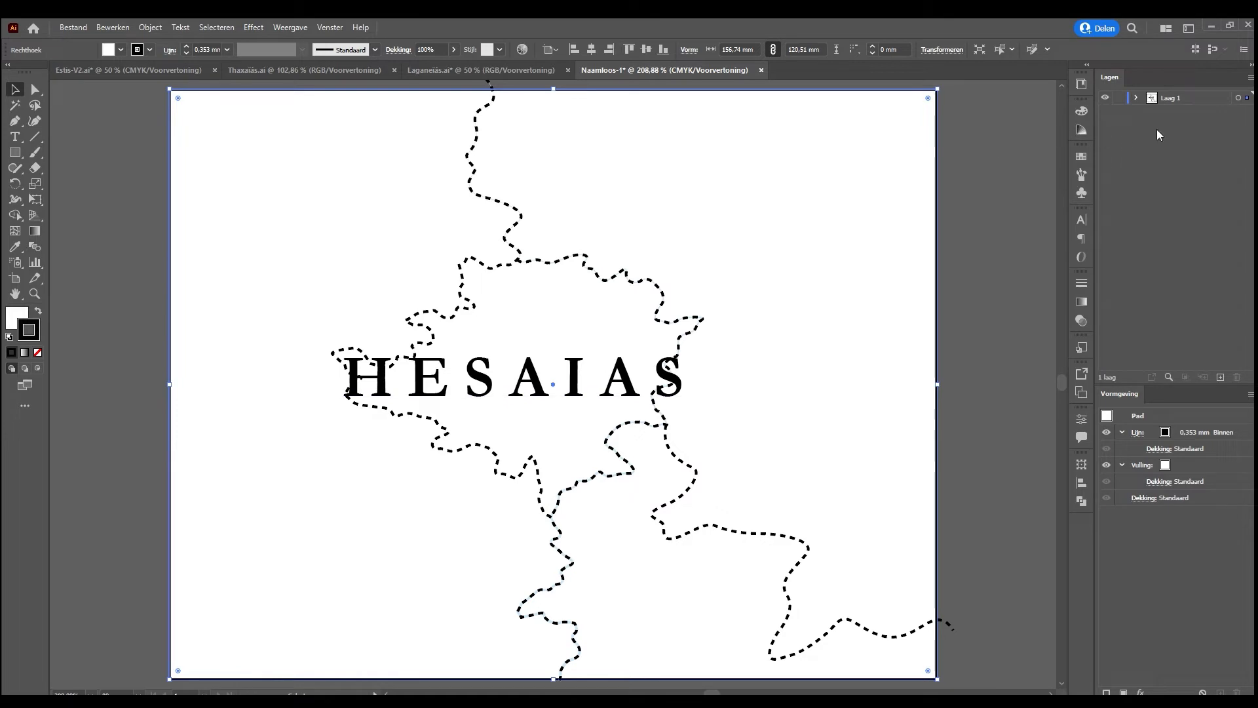
drag(859, 357, 945, 360)
key(Delete)
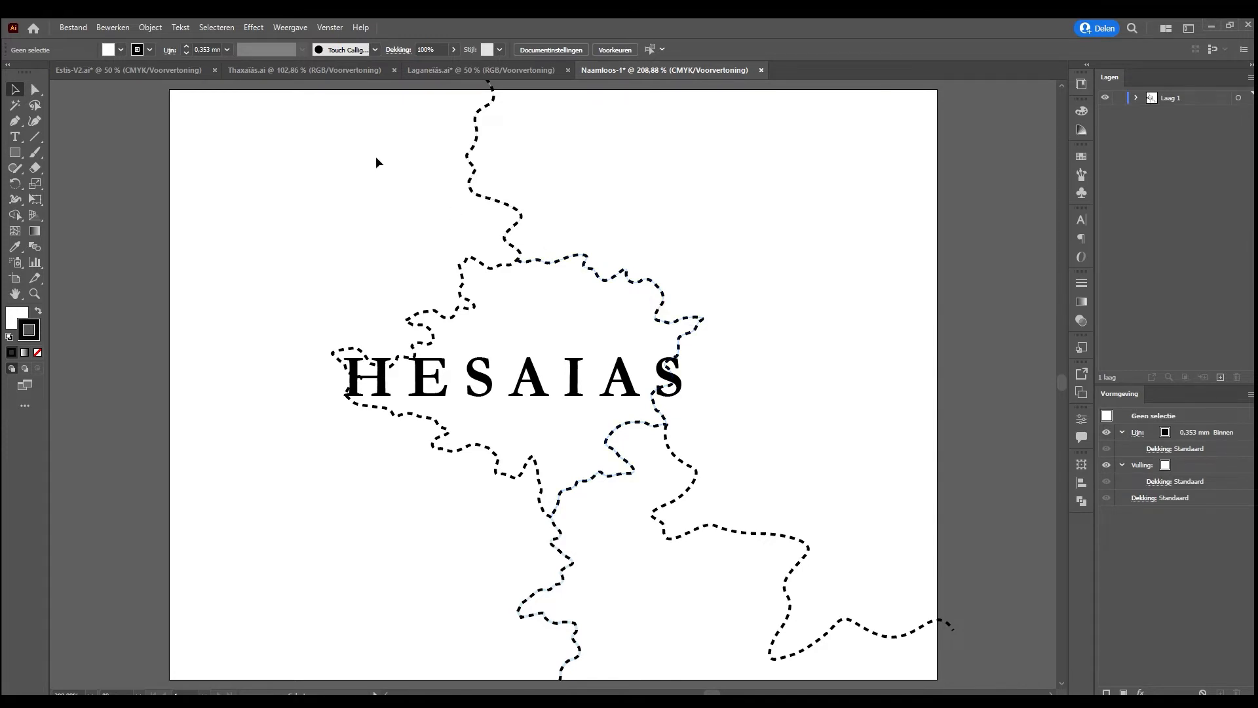
Copy the LOGEIAS, NAEMRAIAS and MEDAENAIAS labels from the Estis-V2.ai document into the untitled Hesaias document
click(120, 67)
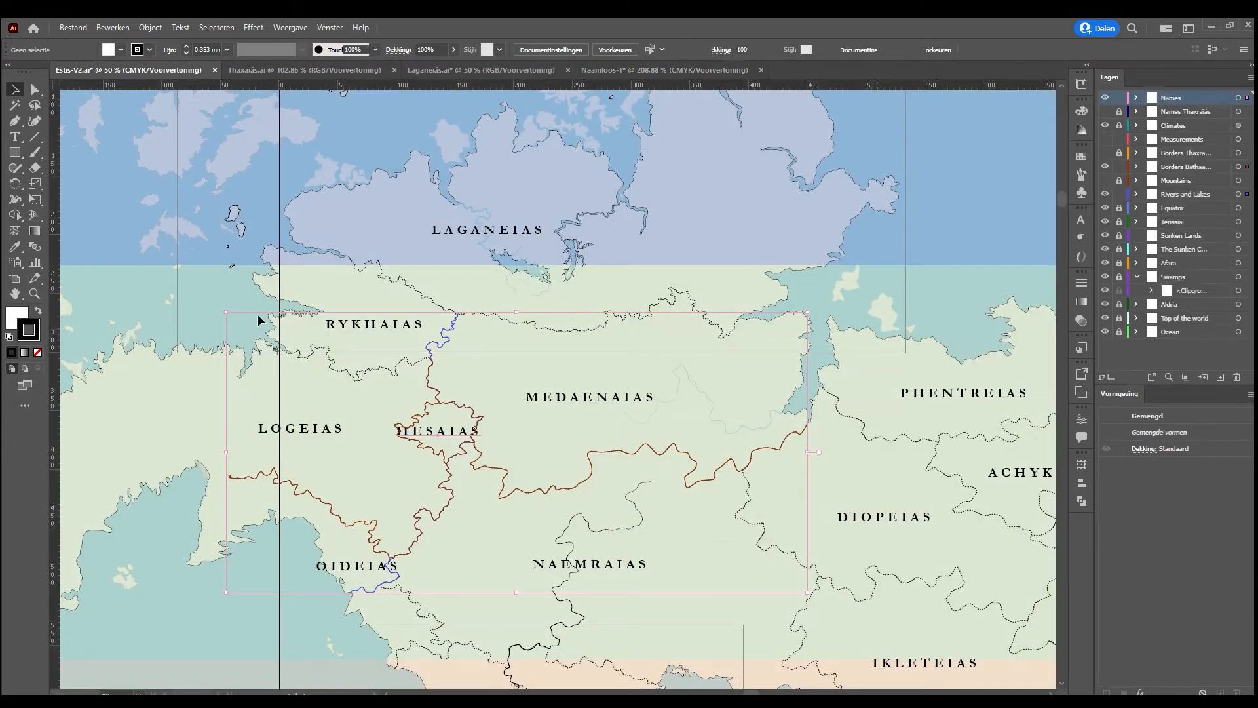
click(306, 433)
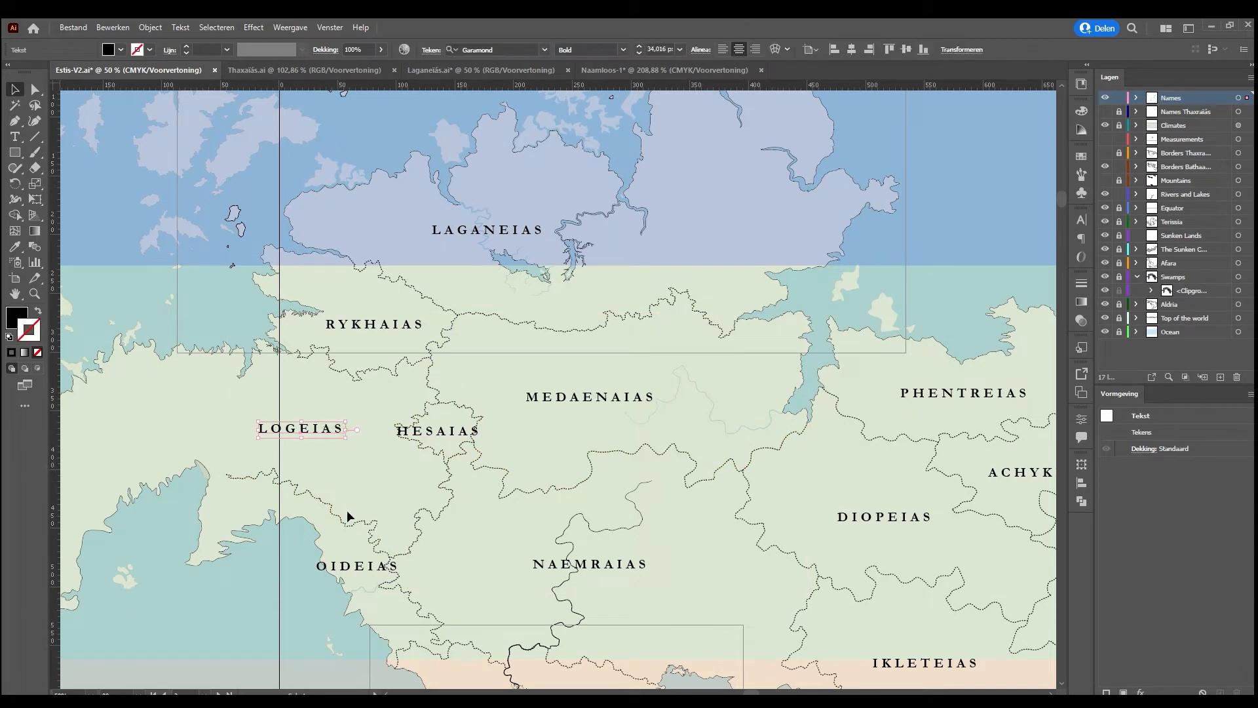
shift+click(577, 563)
shift+click(549, 393)
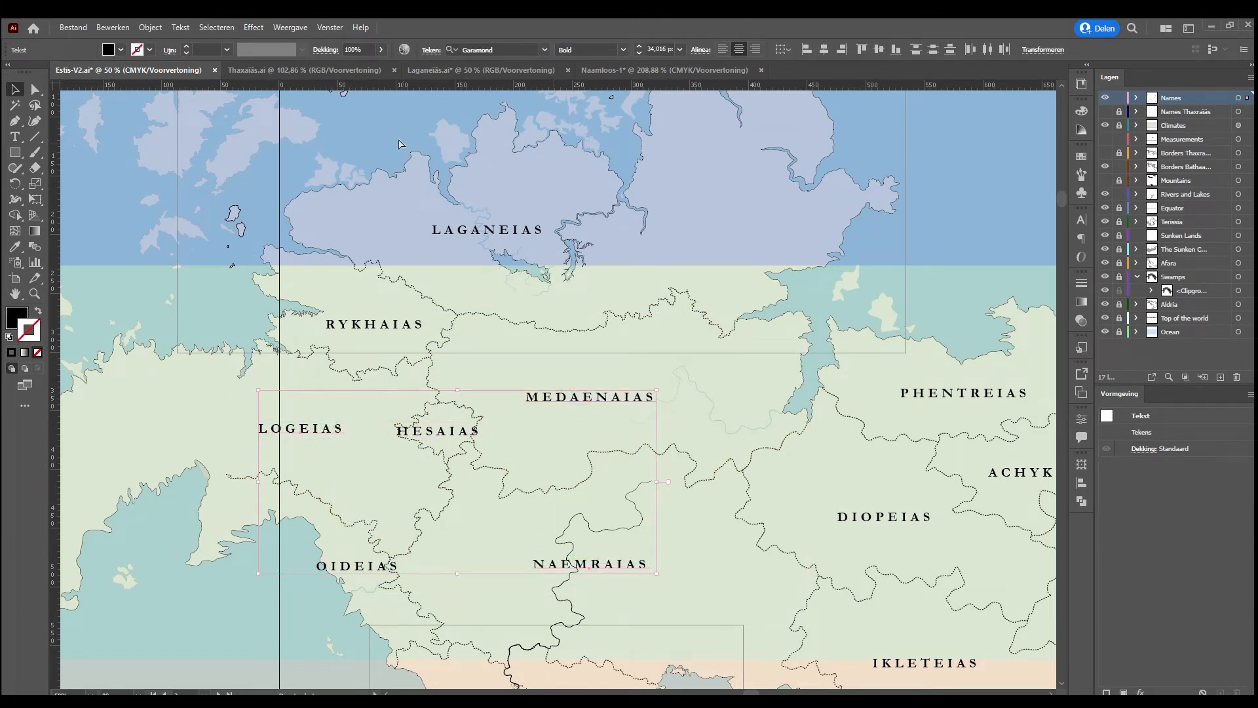
click(626, 70)
click(616, 296)
key(ctrl+v)
key(ctrl+1)
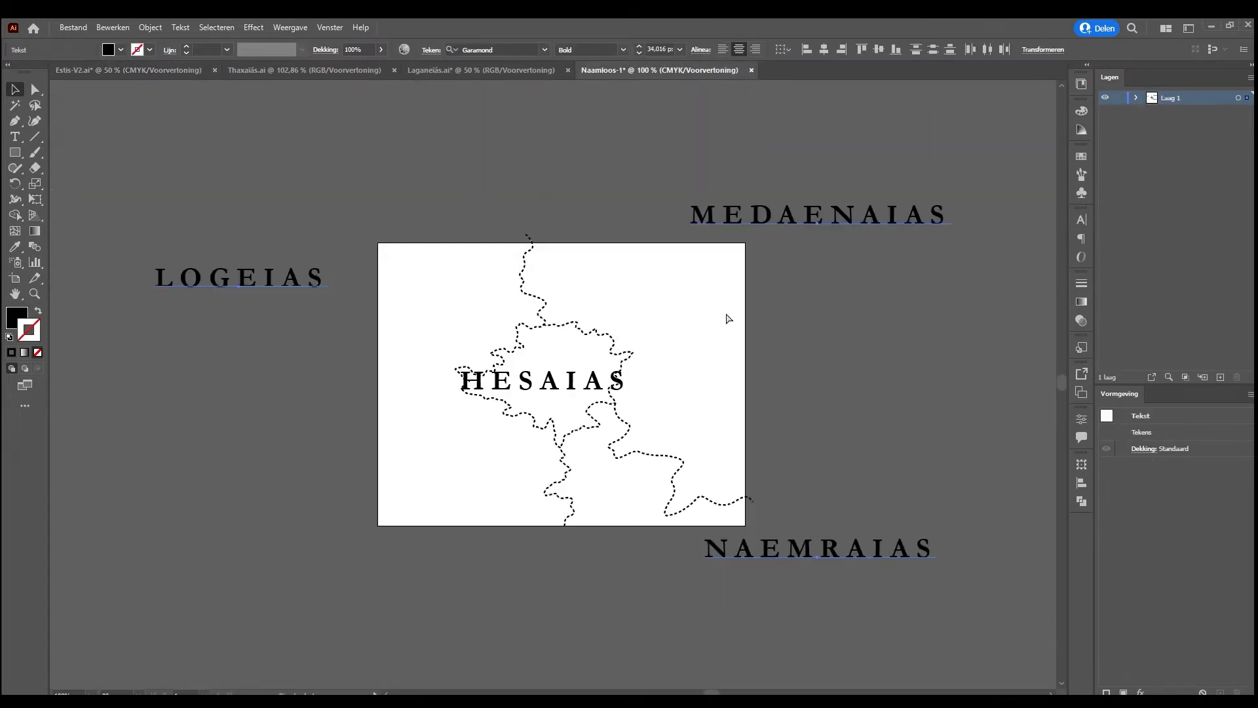
Move the MEDAENAIAS, LOGEIAS and NAEMRAIAS labels over their regions: northeast, northwest and southeast of Hesaias
click(843, 305)
drag(827, 215, 699, 290)
drag(289, 278, 479, 306)
drag(824, 570, 700, 551)
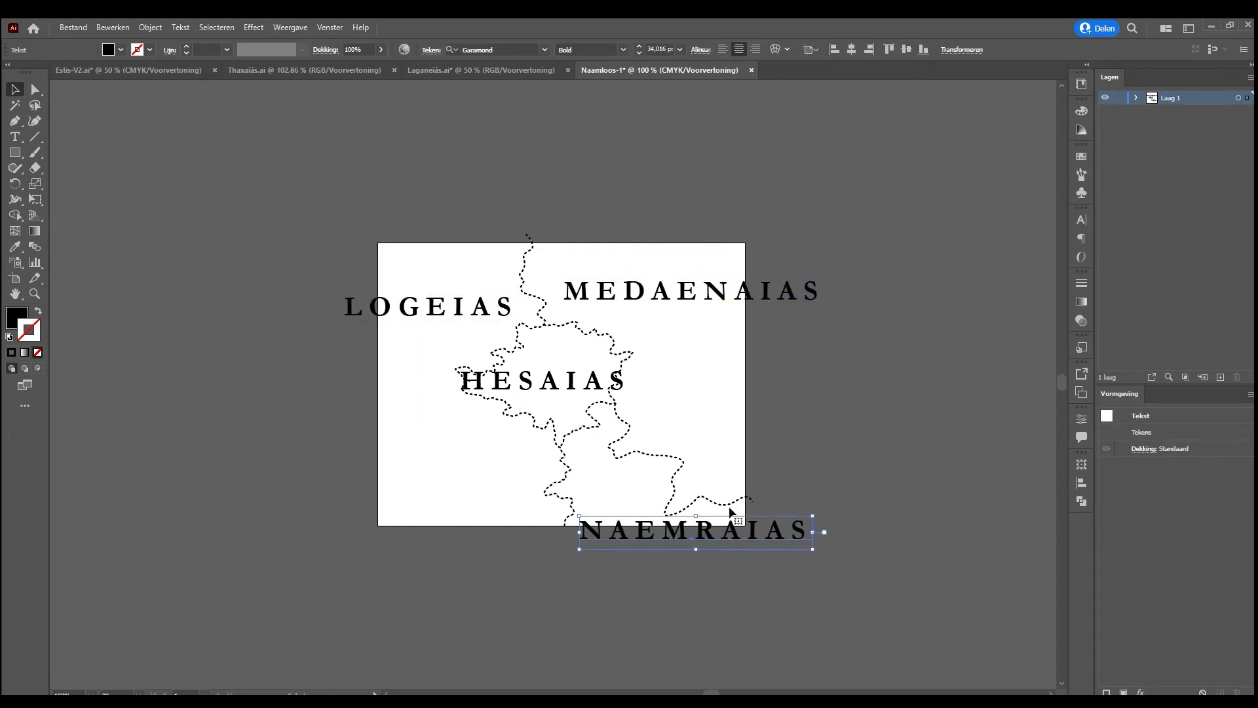
Reduce the NAEMRAIAS and MEDAENAIAS labels to a quarter of their font size, 8.504, and place NAEMRAIAS between the southern borders
click(668, 50)
key(Right)
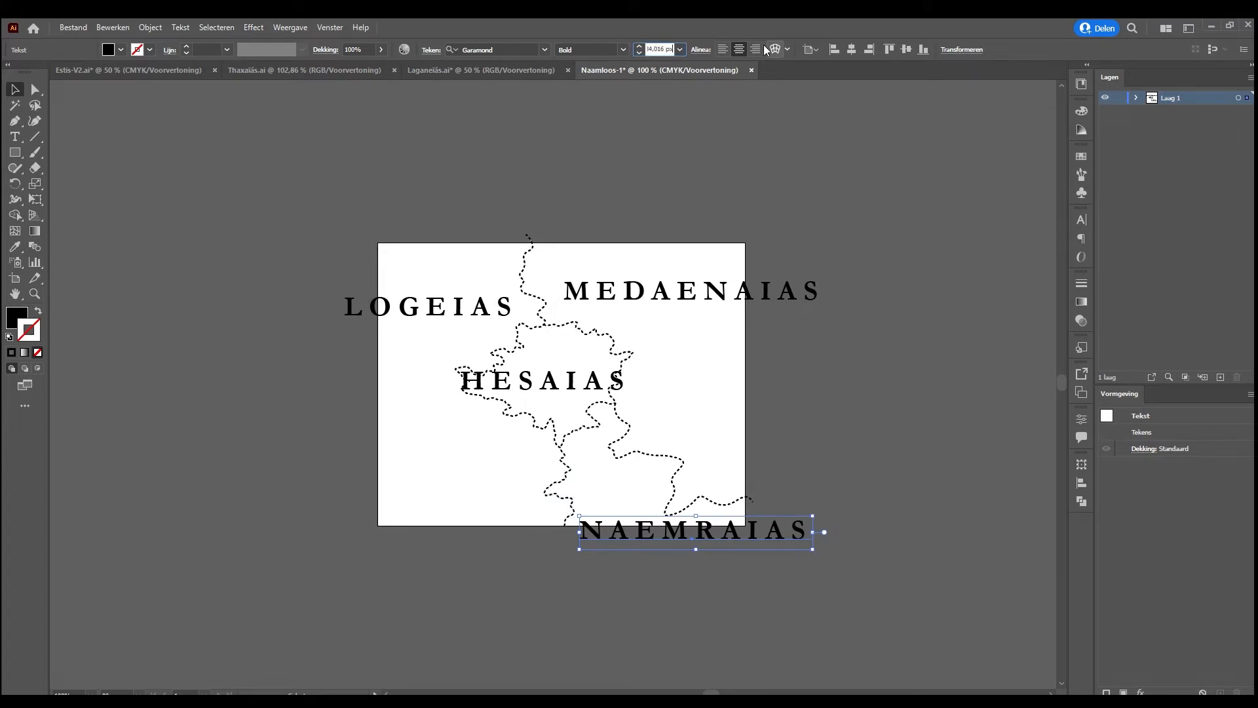
text(/4)
key(Return)
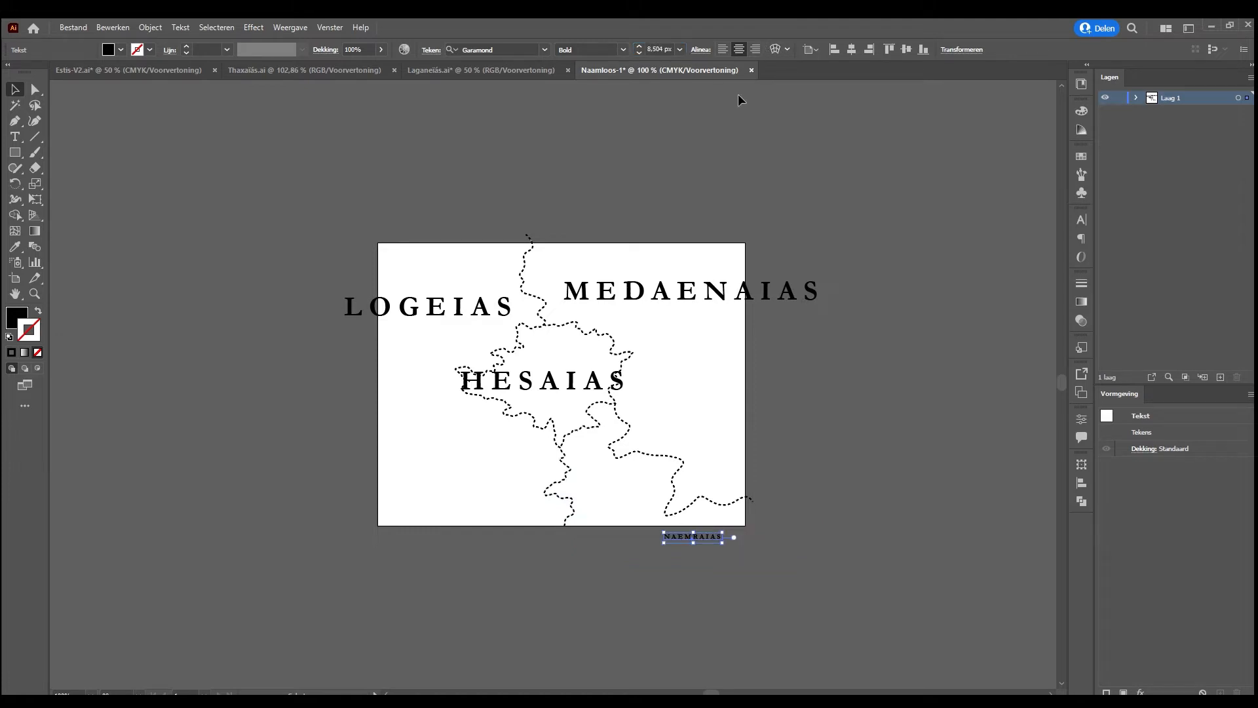
click(711, 291)
click(660, 51)
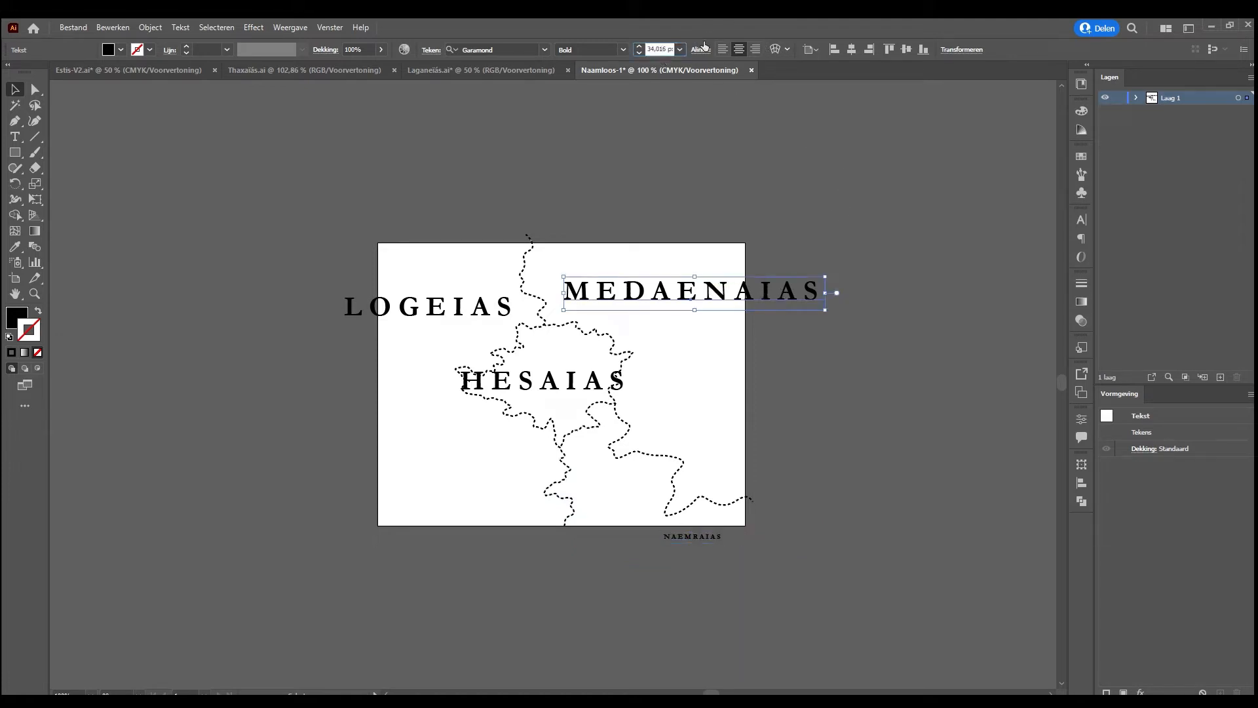
key(End)
text(/4)
key(Return)
drag(702, 538, 626, 481)
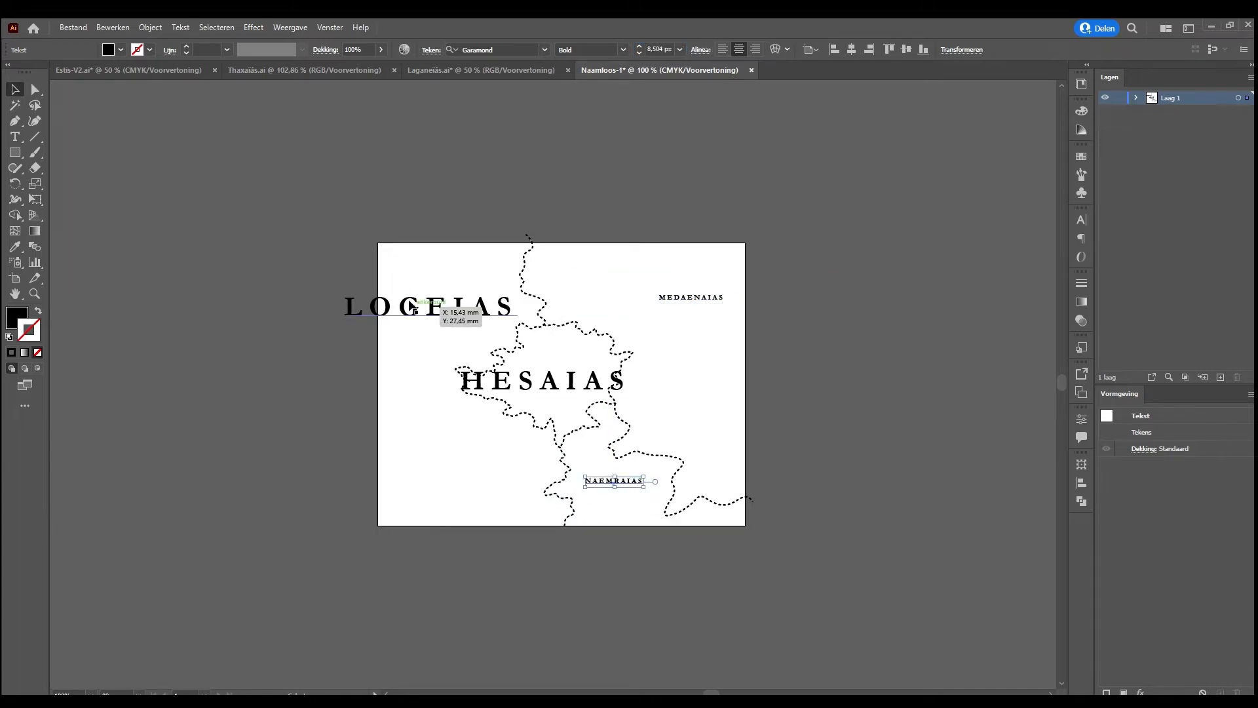
Reduce the LOGEIAS label to a quarter of its font size, 8.504
click(413, 308)
click(660, 53)
key(End)
text(/4)
key(Return)
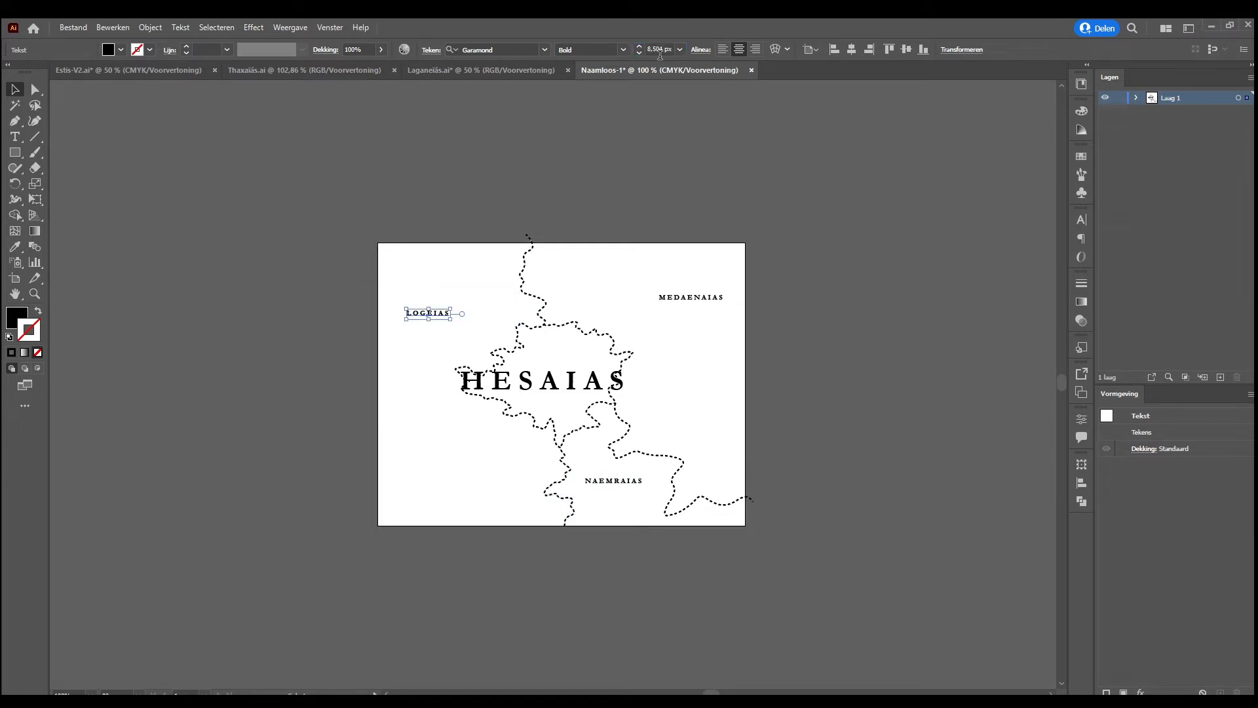
Reduce the HESAIAS label to a quarter of its font size, 8.504, and centre it inside its region's border
click(577, 381)
click(662, 49)
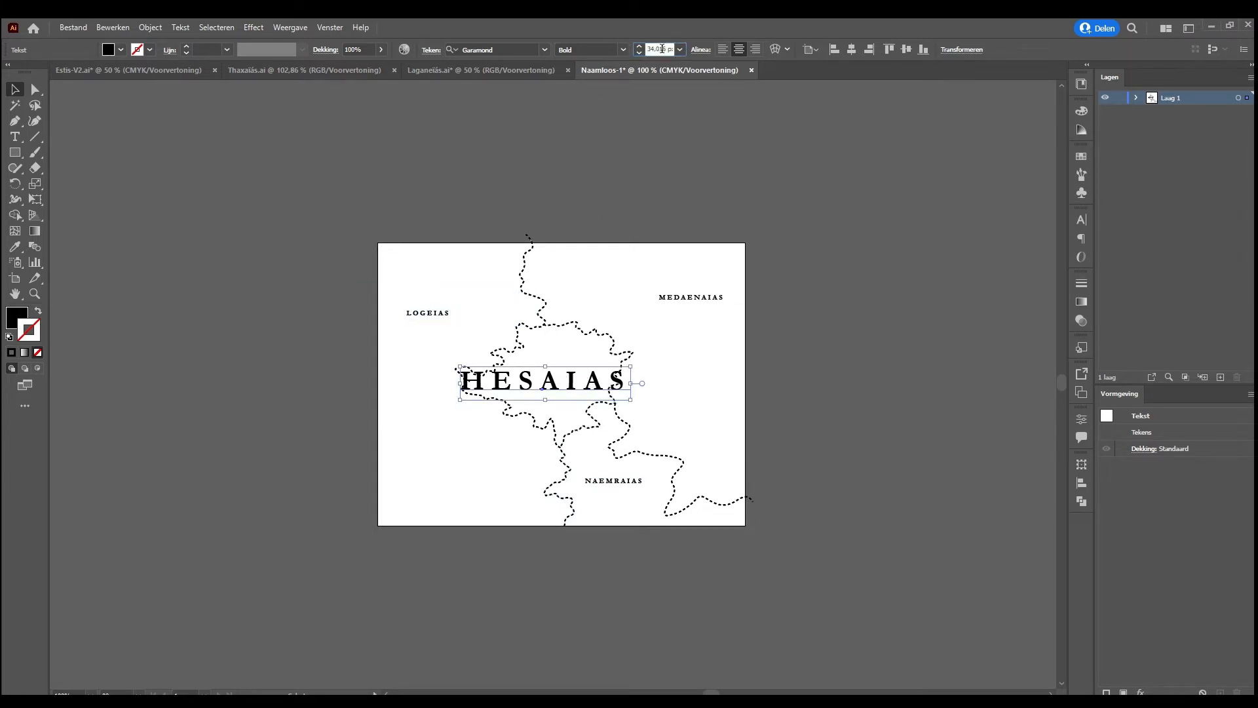
key(End)
text(/4)
key(Return)
drag(550, 390, 563, 377)
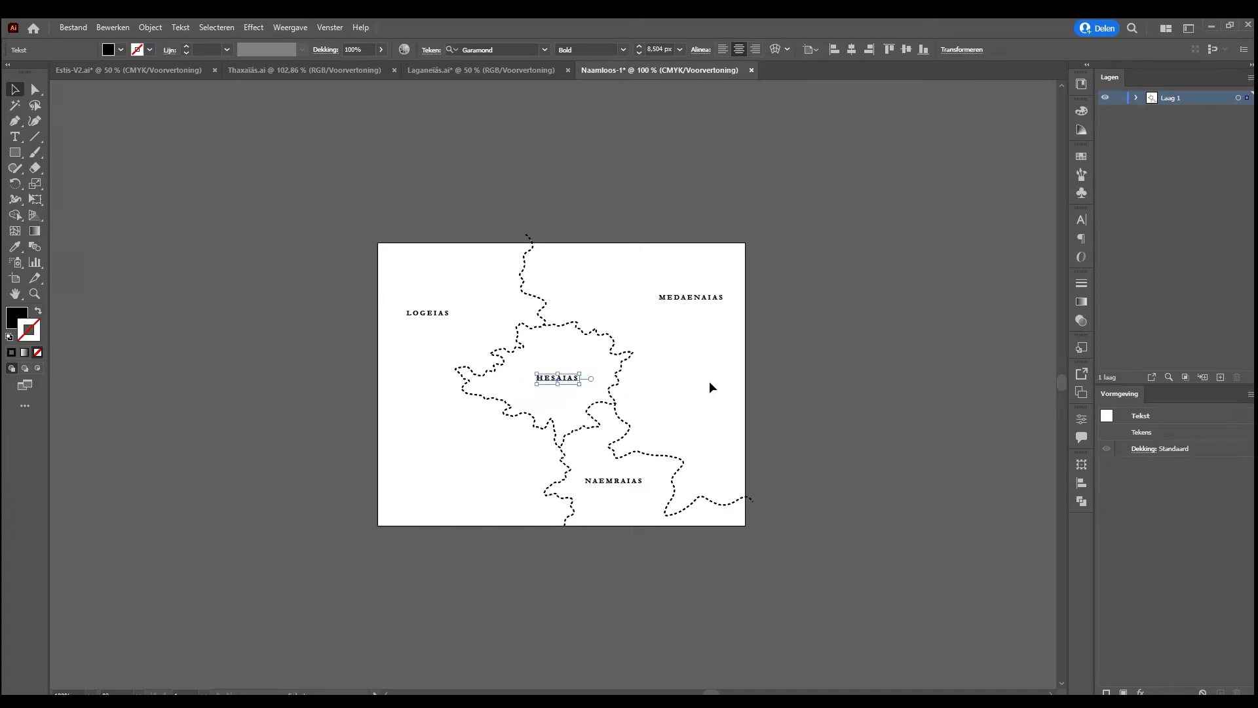
click(720, 385)
Double the MEDAENAIAS label's font size to 17.008 and shift it slightly up and inward from the artboard edge
click(696, 301)
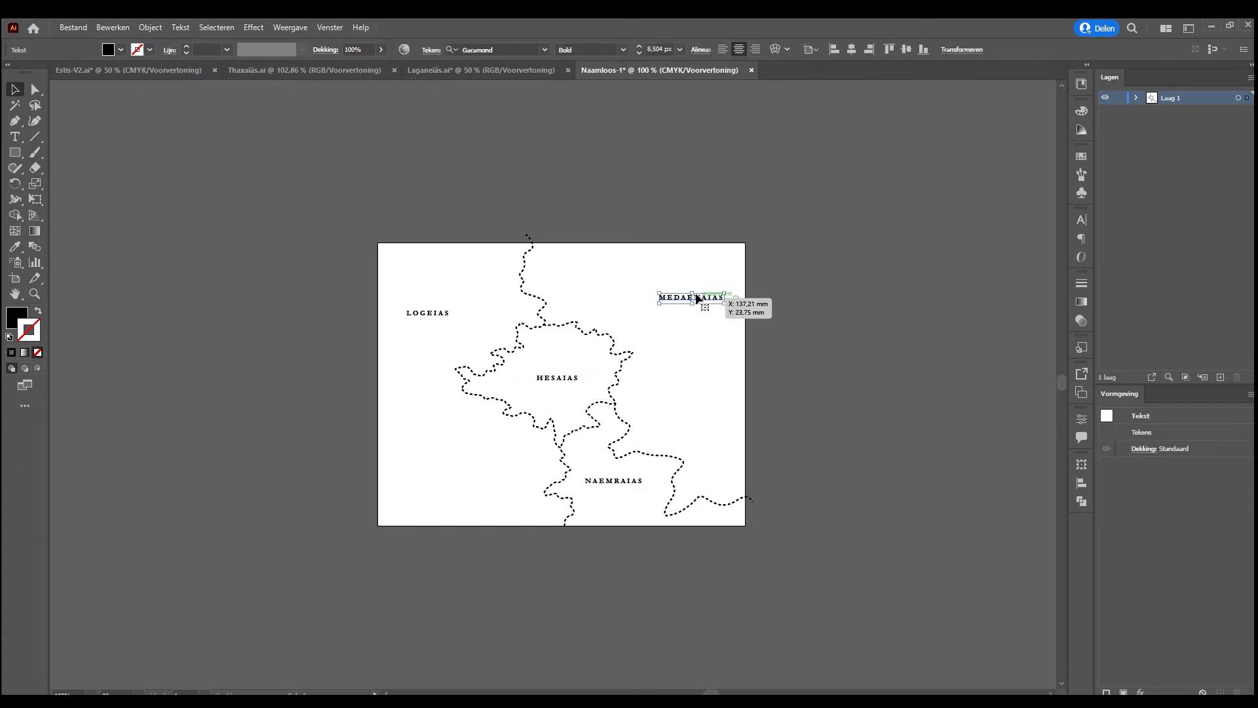
click(665, 47)
text(*2)
key(Return)
drag(694, 300, 665, 291)
Double the font size of the NAEMRAIAS, HESAIAS and LOGEIAS labels to 17.008
click(612, 480)
shift+click(556, 377)
shift+click(422, 313)
click(665, 49)
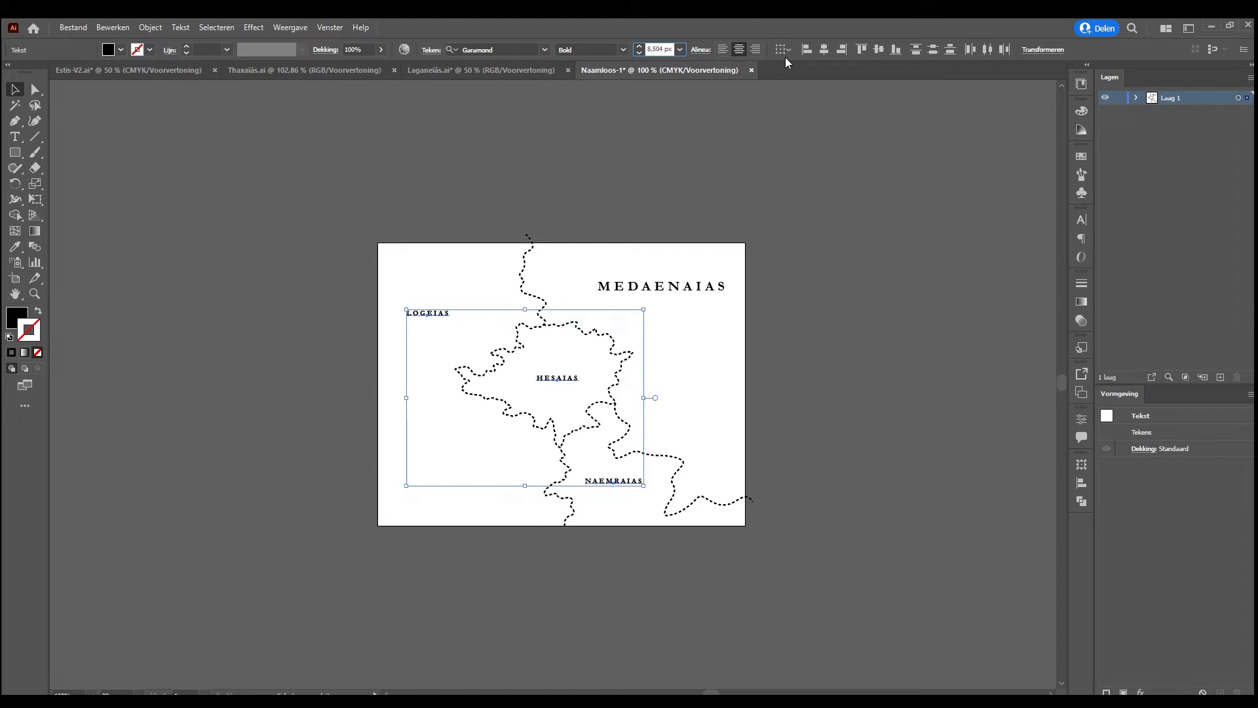
text(*2)
key(Return)
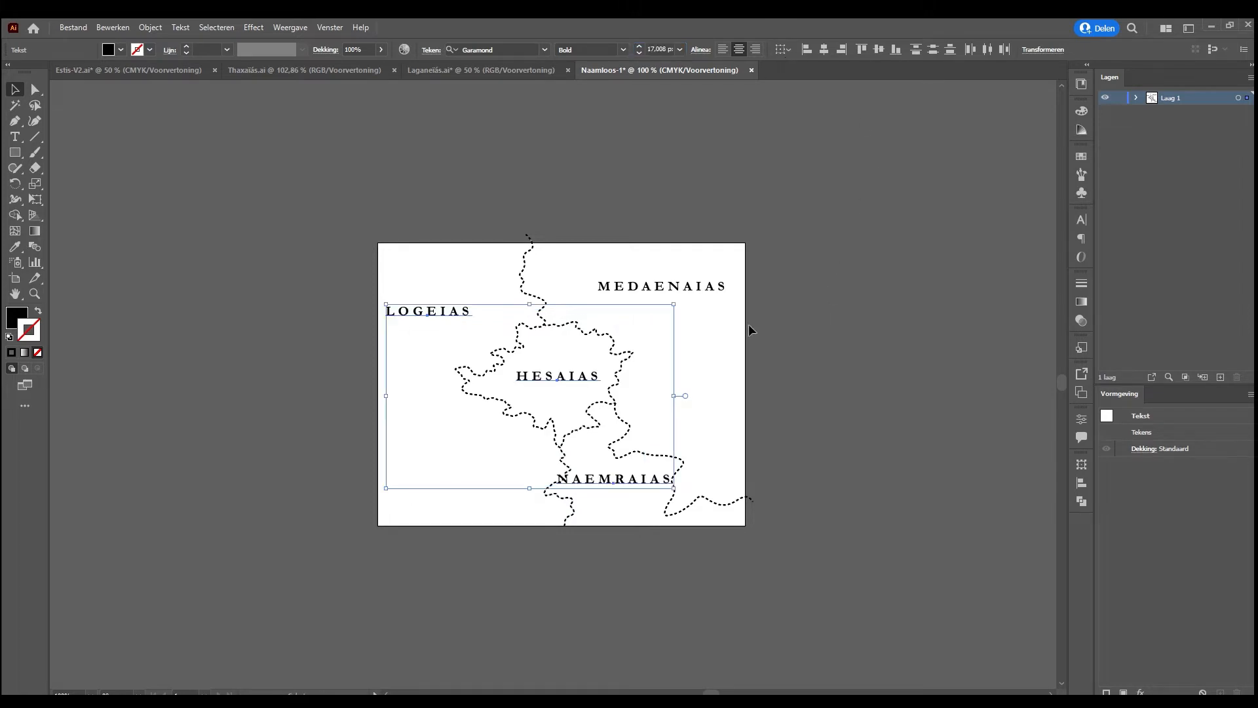
click(731, 357)
Nudge NAEMRAIAS down between the southern borders and move LOGEIAS down and closer to the Hesaias border
drag(629, 480, 633, 490)
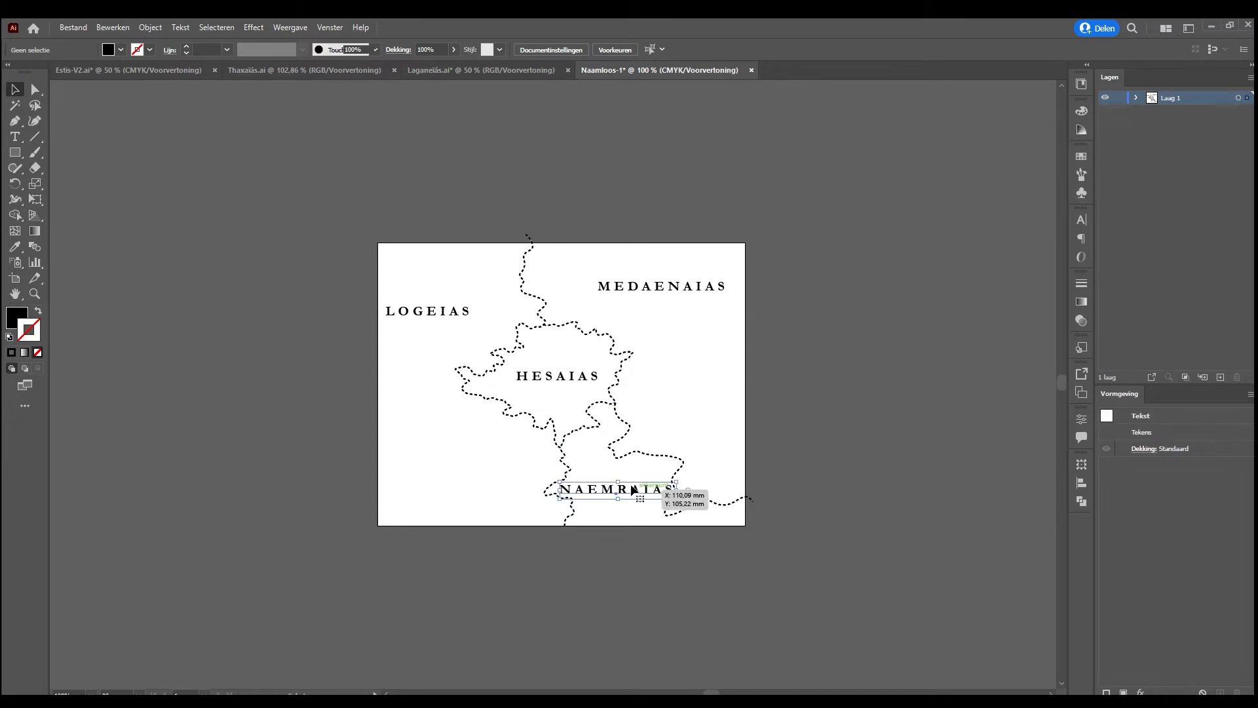
click(723, 447)
drag(459, 311, 459, 327)
click(668, 355)
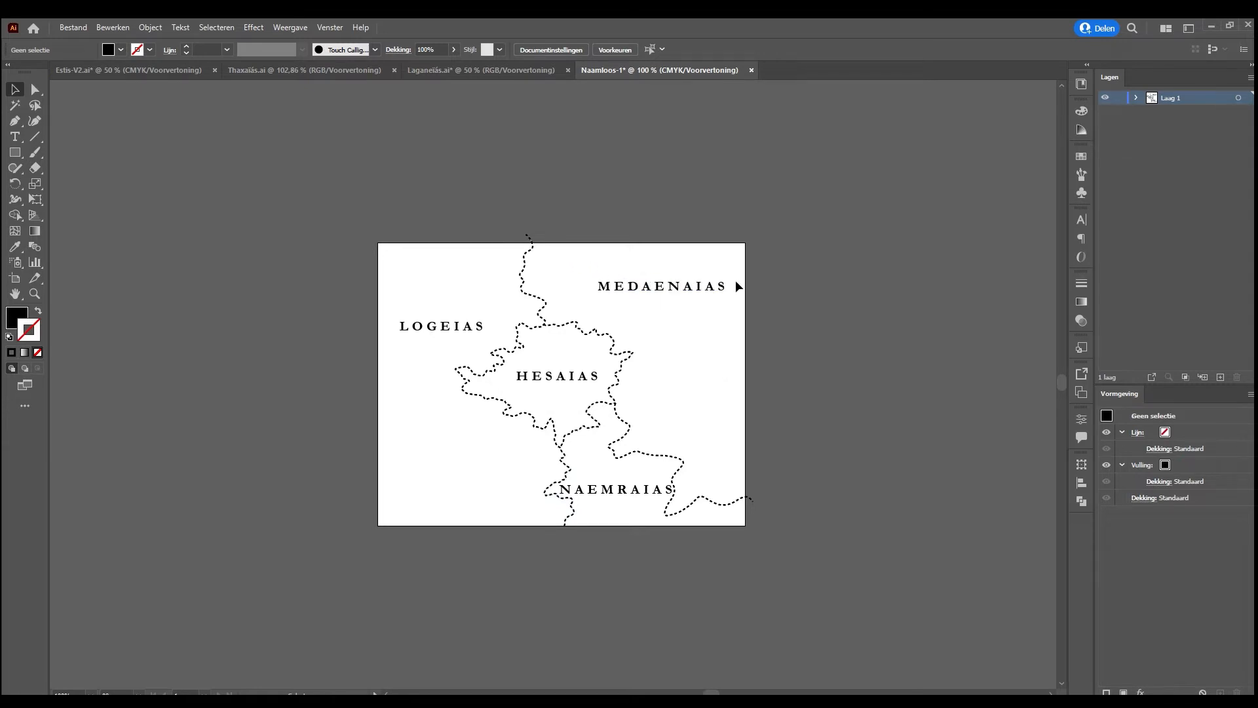
Examine the HESAIAS and NAEMRAIAS labels' text settings and how they sit within their dashed borders
key(ctrl+plus)
key(ctrl+plus)
key(ctrl+plus)
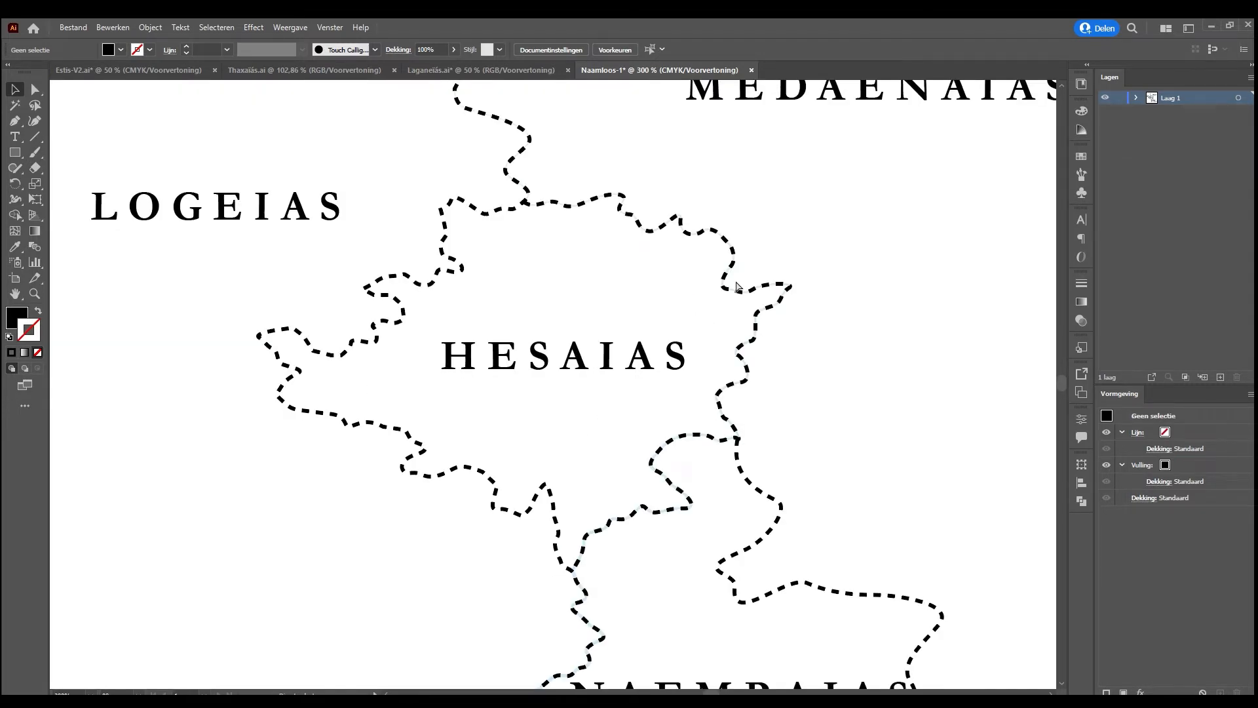
key(ctrl+minus)
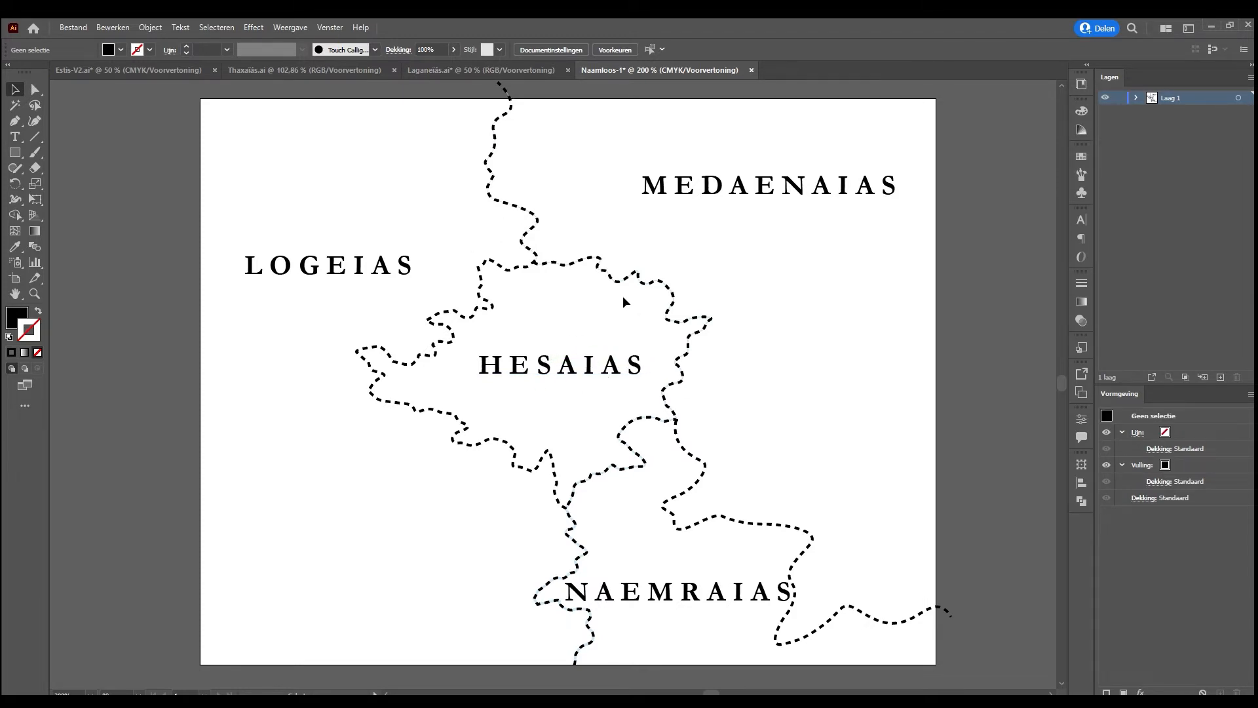
click(572, 361)
click(808, 359)
click(573, 364)
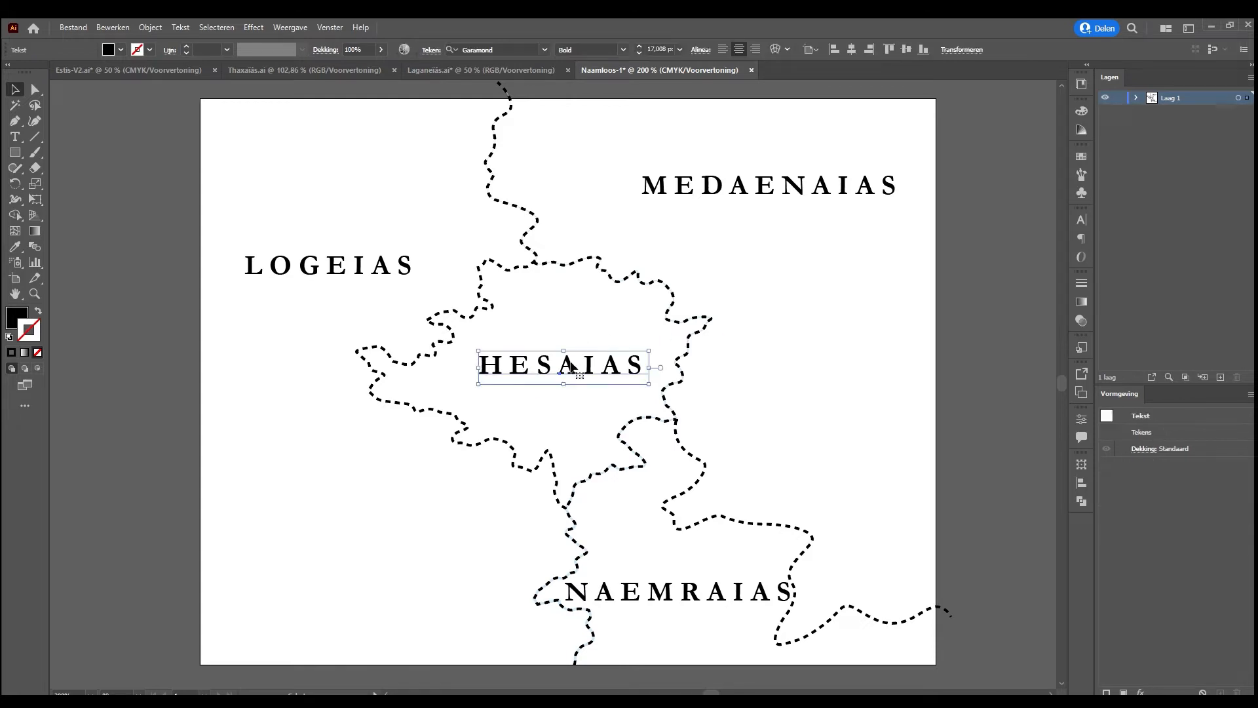
click(667, 593)
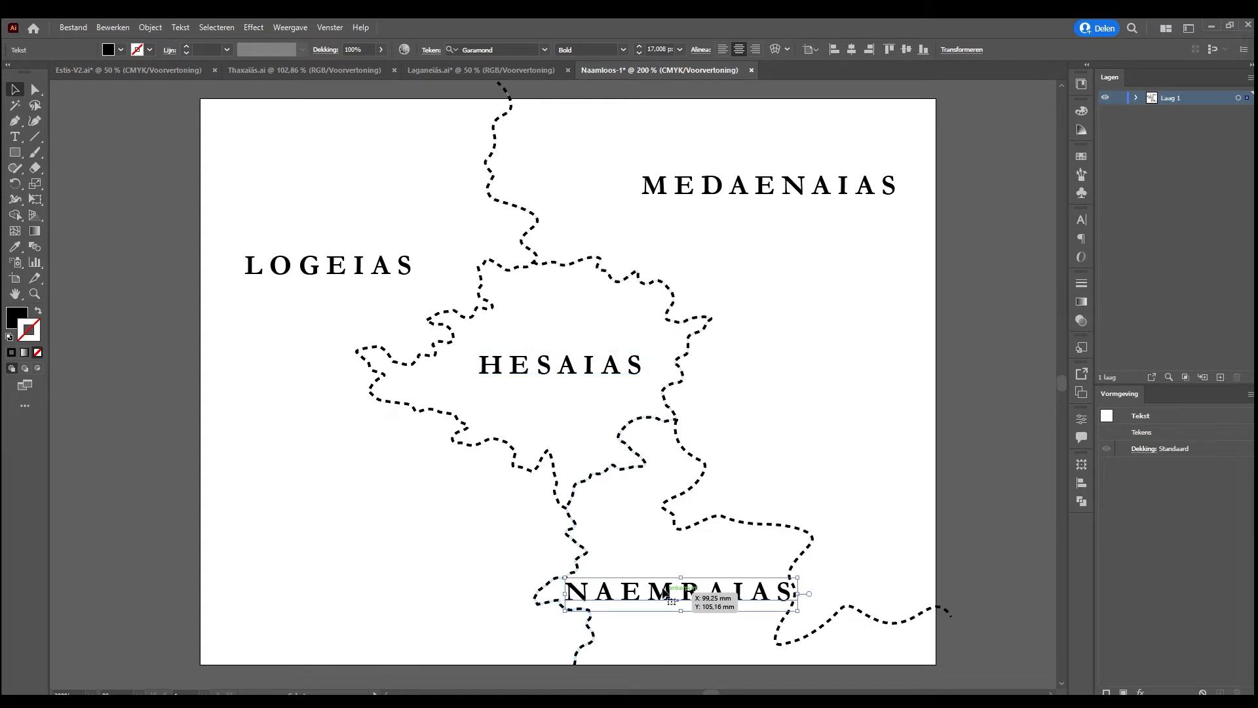
Nudge the HESAIAS label slightly down and to the left to centre it better inside its border
click(819, 385)
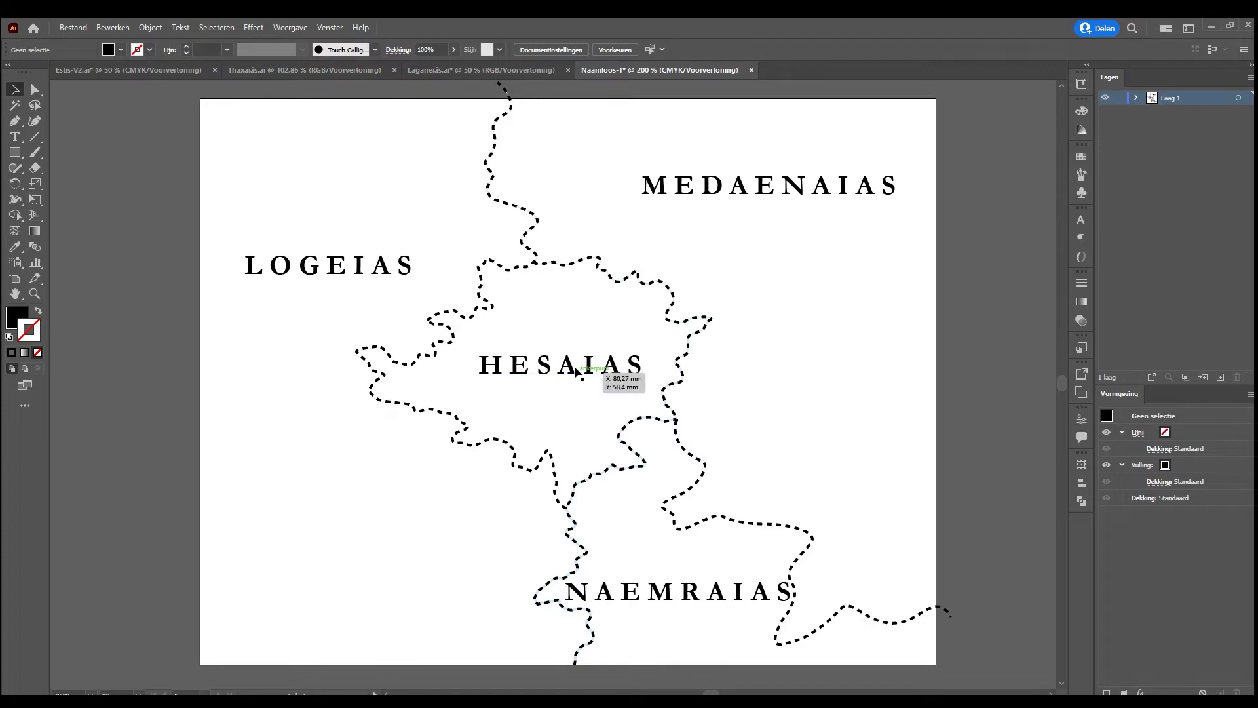
drag(576, 371, 567, 376)
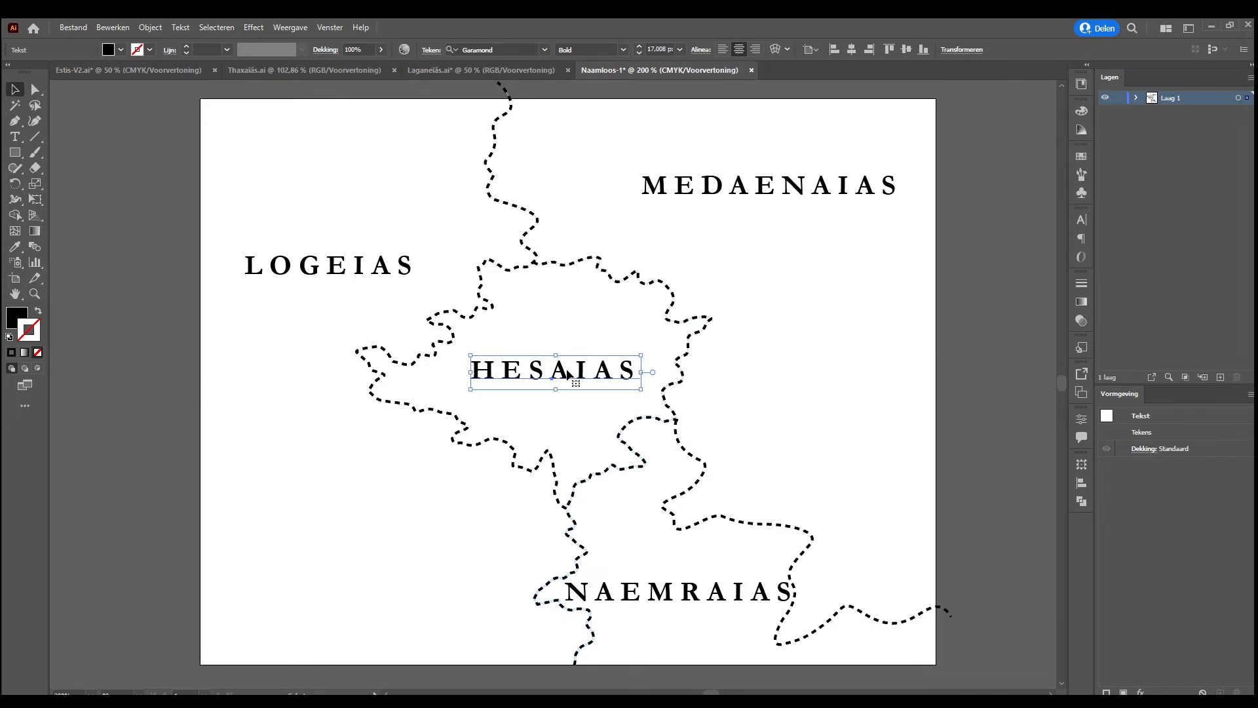
click(577, 425)
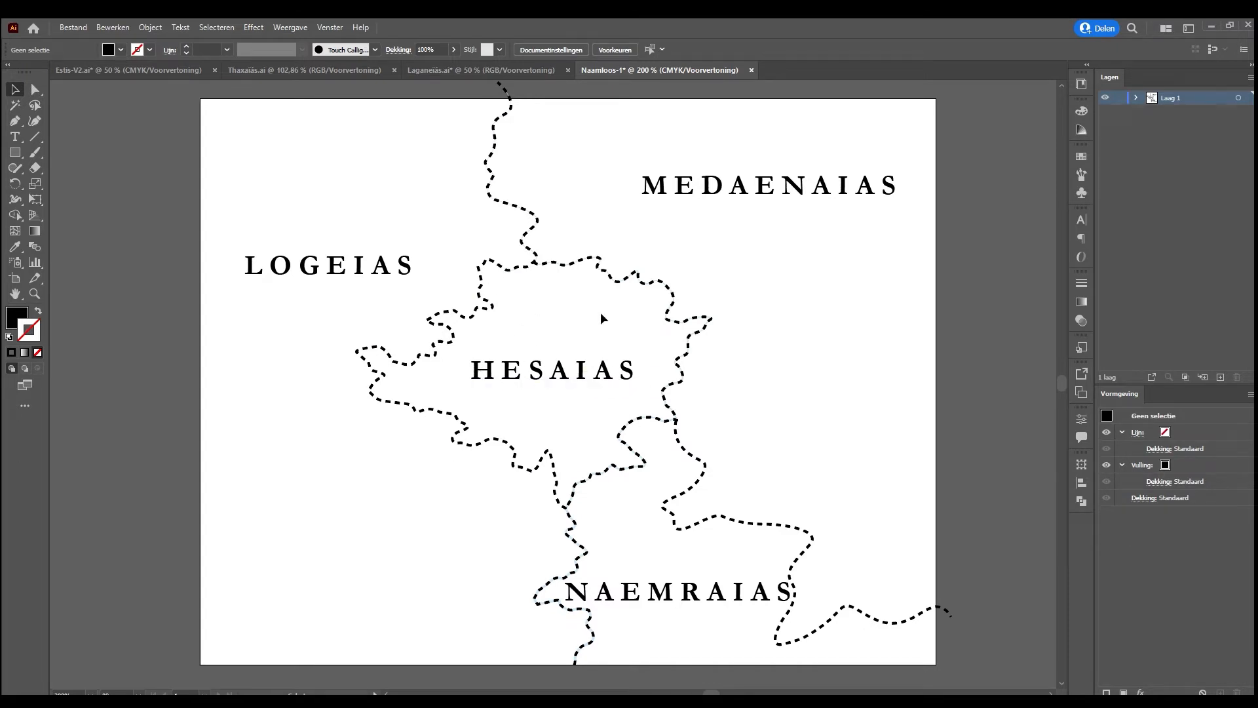
Examine the region labels on the Estis-V2 world map, checking the HESAIAS label's text settings, and return to Naamloos-1
click(127, 68)
click(552, 446)
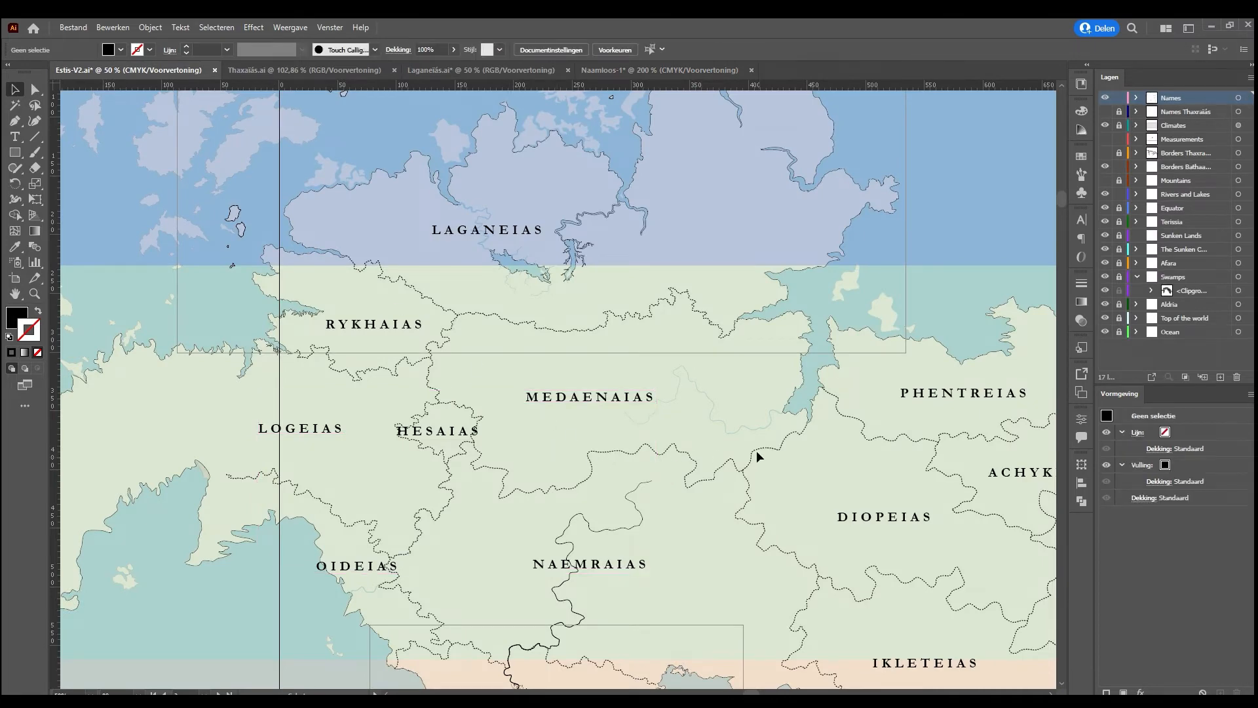
key(ctrl+minus)
key(ctrl+minus)
key(ctrl+plus)
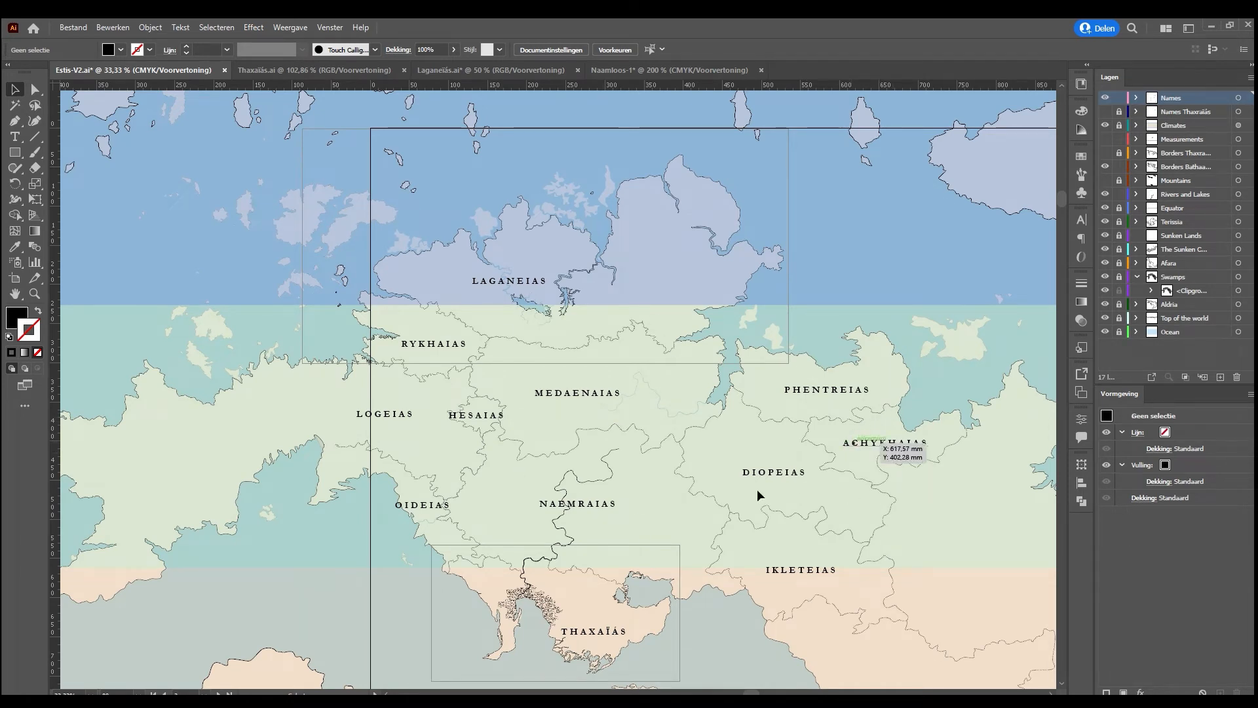
click(488, 414)
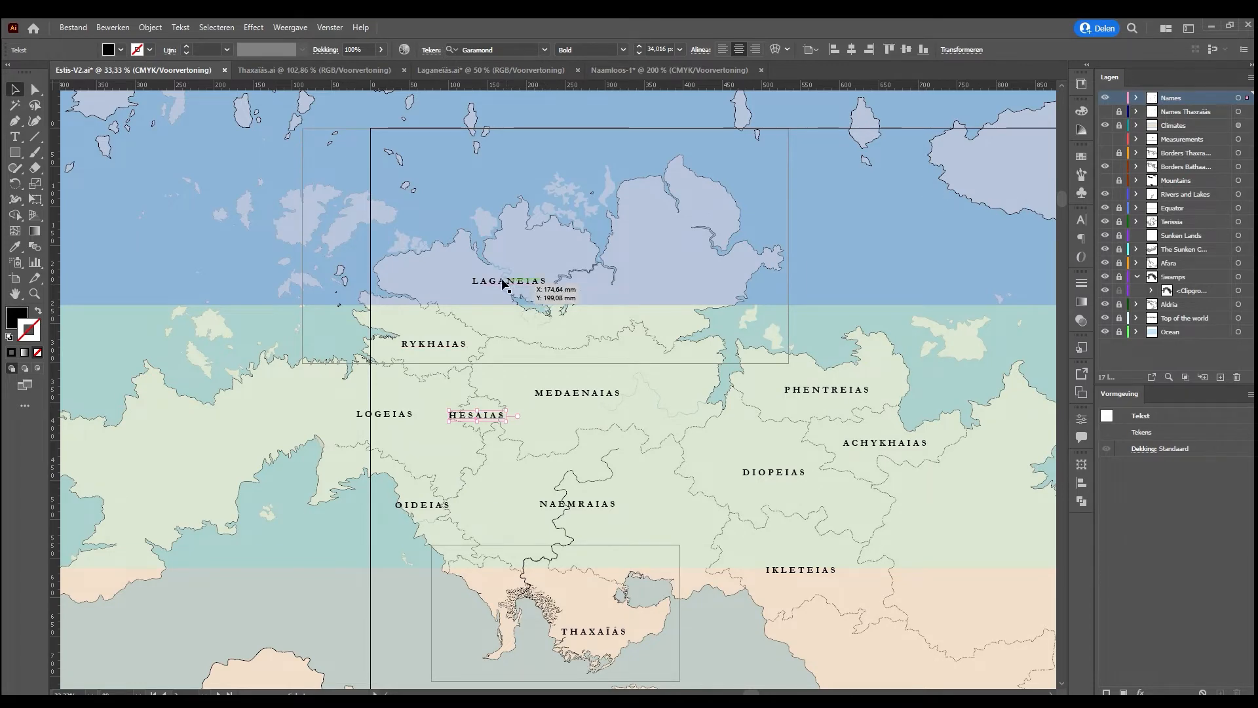
click(289, 69)
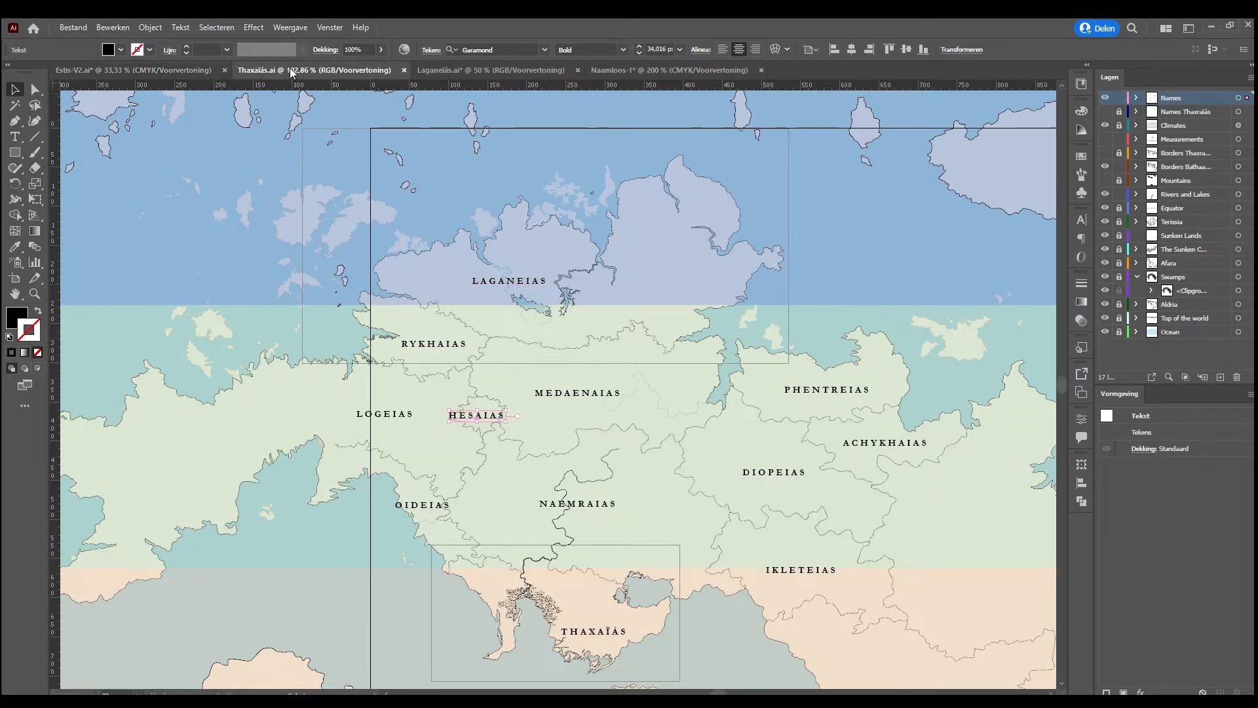
click(619, 69)
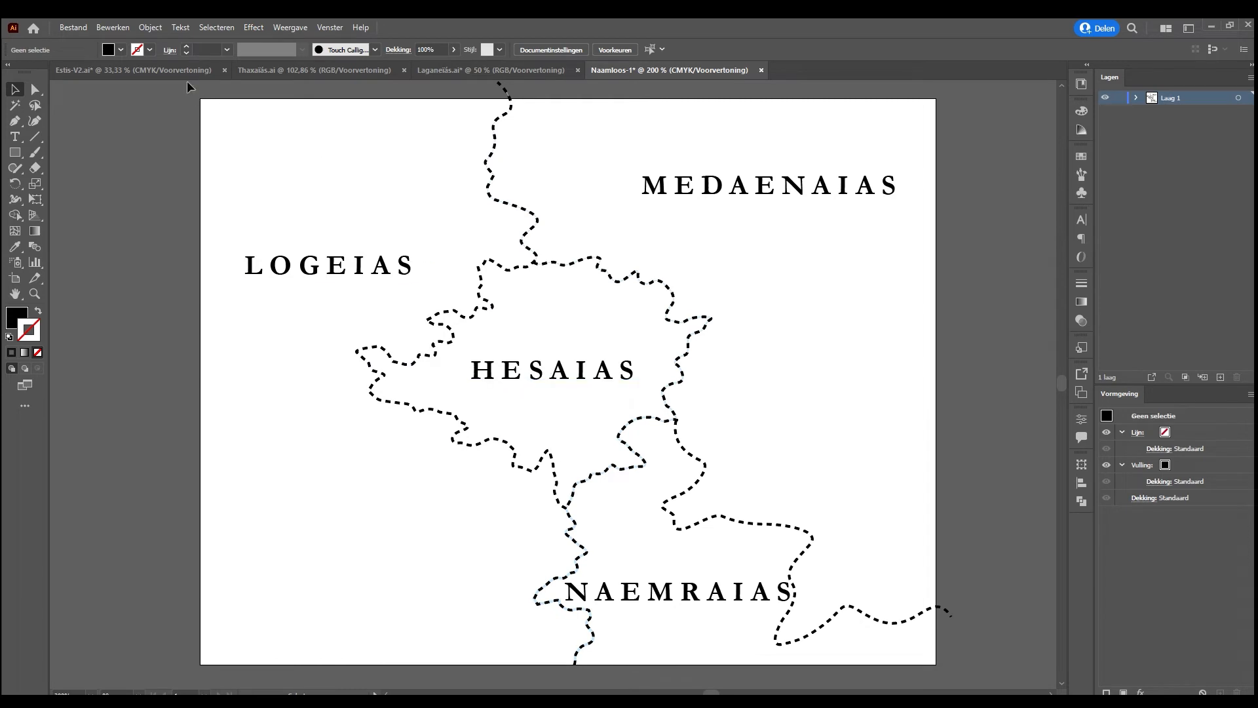
Copy the framed THAXAÏAS title and scale-bar legend into Naamloos-1 and place it in the artboard's lower-left corner
click(296, 70)
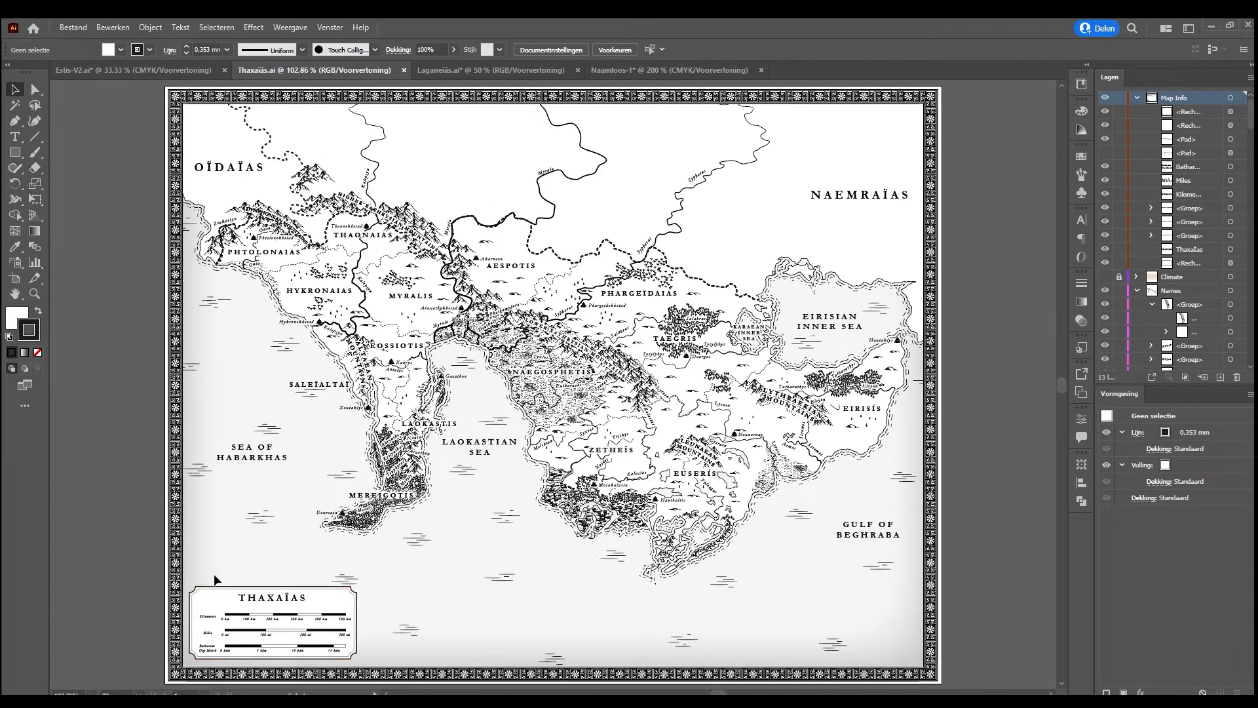
drag(184, 567, 373, 638)
shift+click(345, 581)
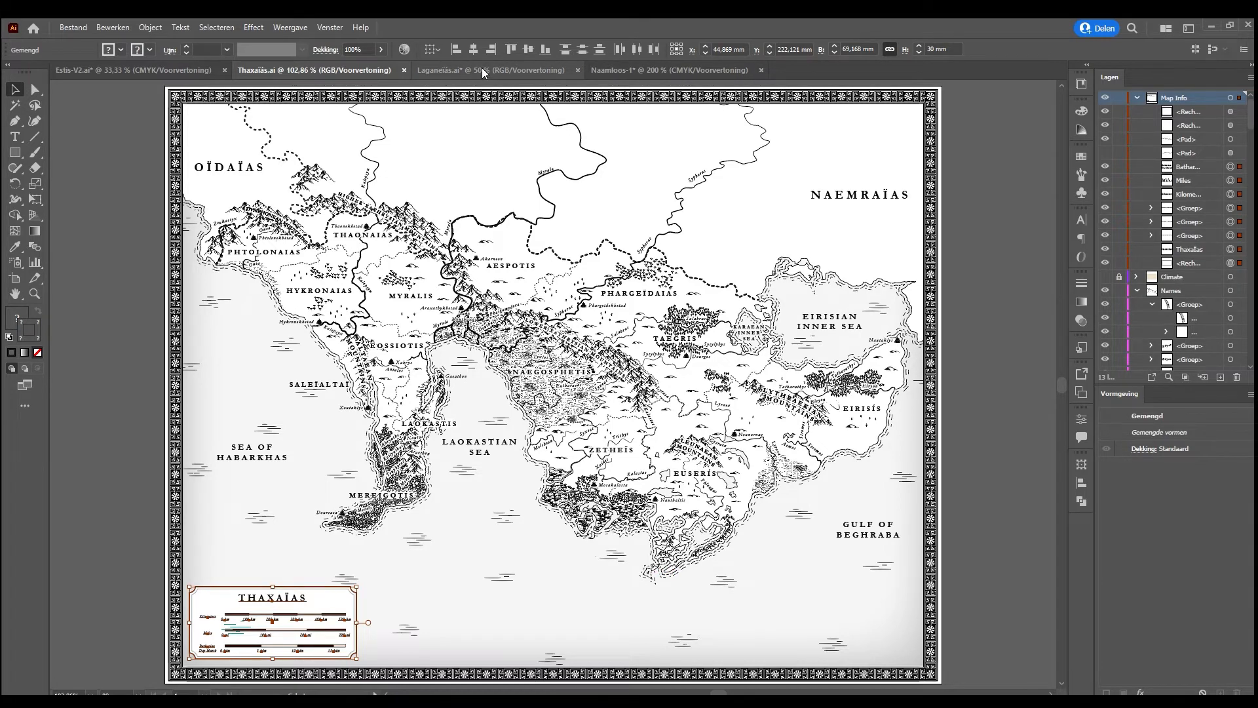
click(607, 68)
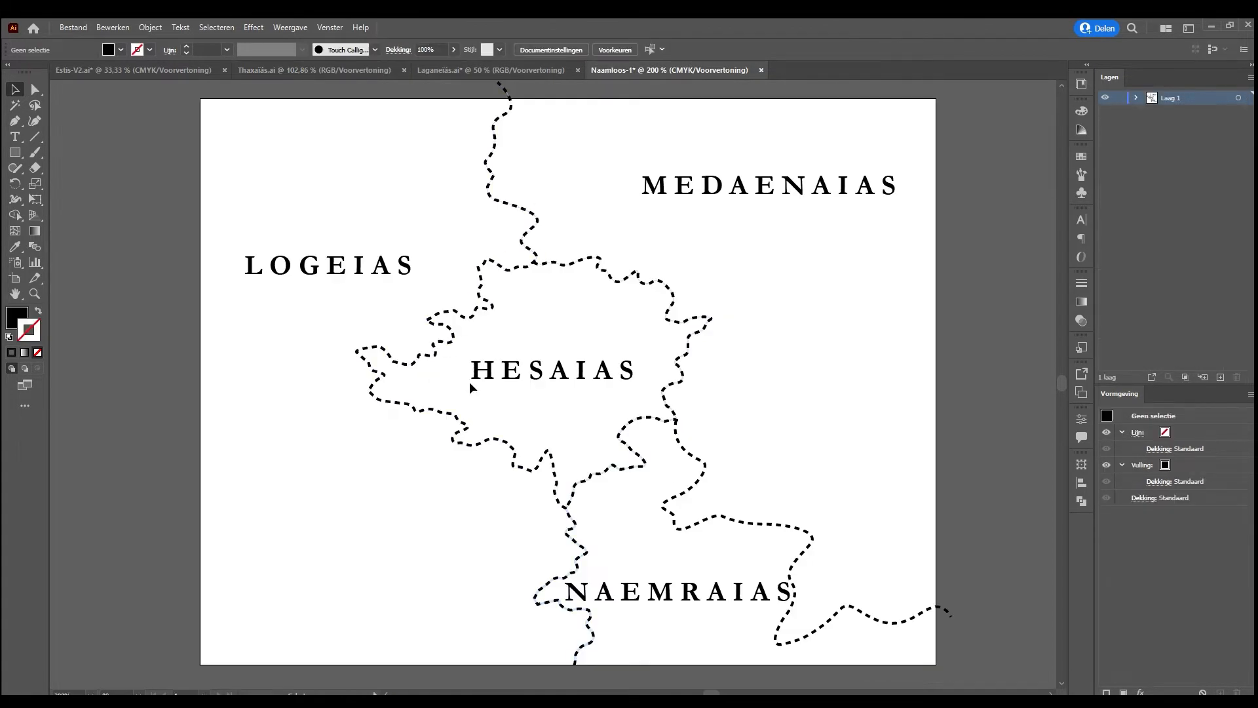
key(ctrl+v)
drag(600, 351, 424, 543)
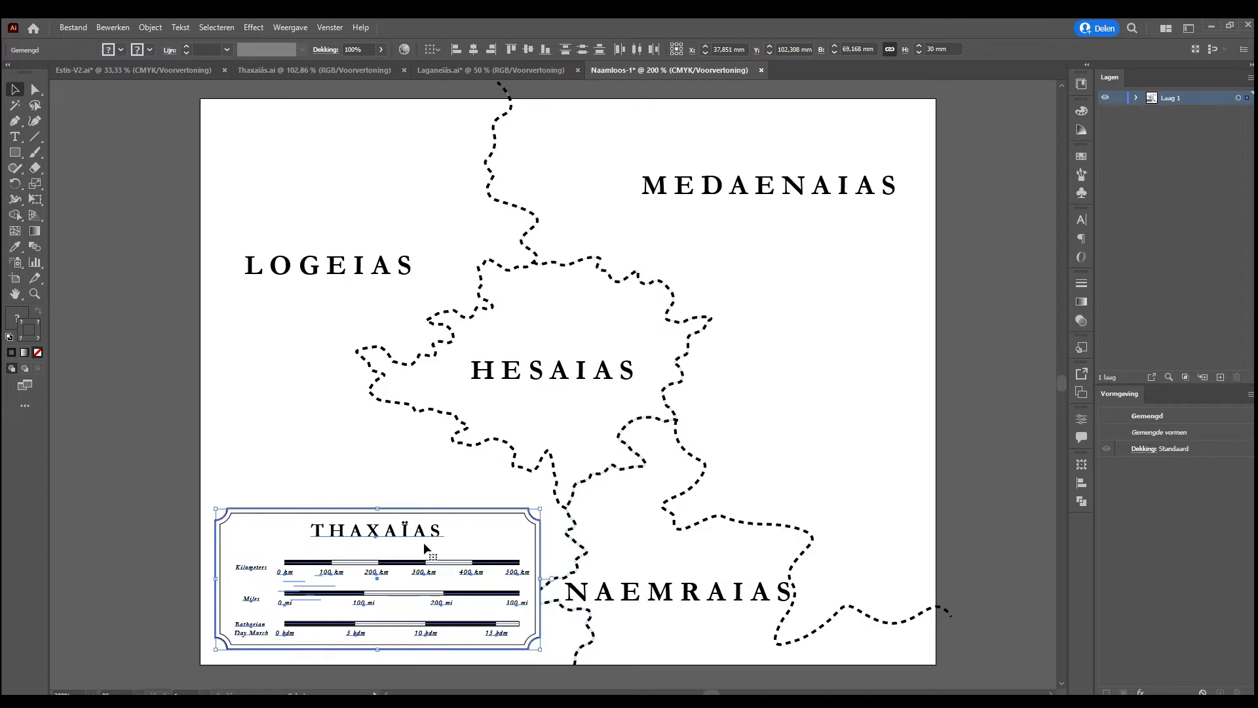
click(325, 459)
Change the legend's title to HESAIAS, with a plain I instead of the Ï
click(15, 137)
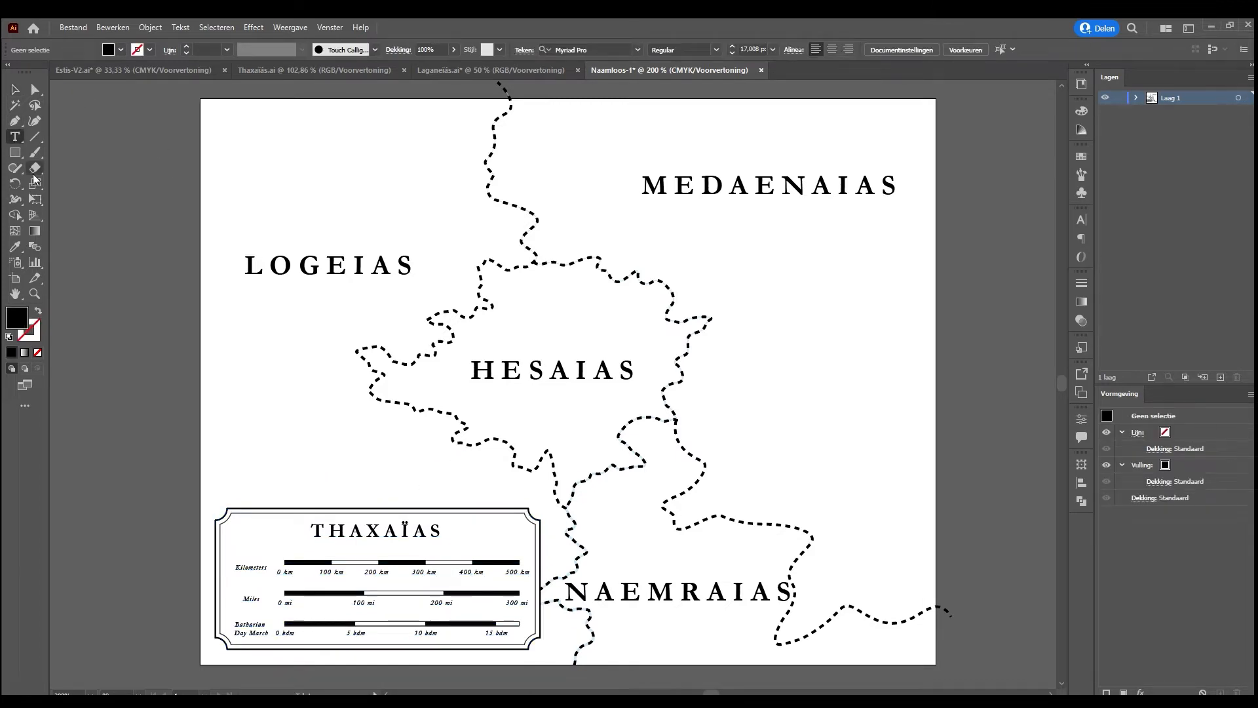
drag(384, 531, 307, 535)
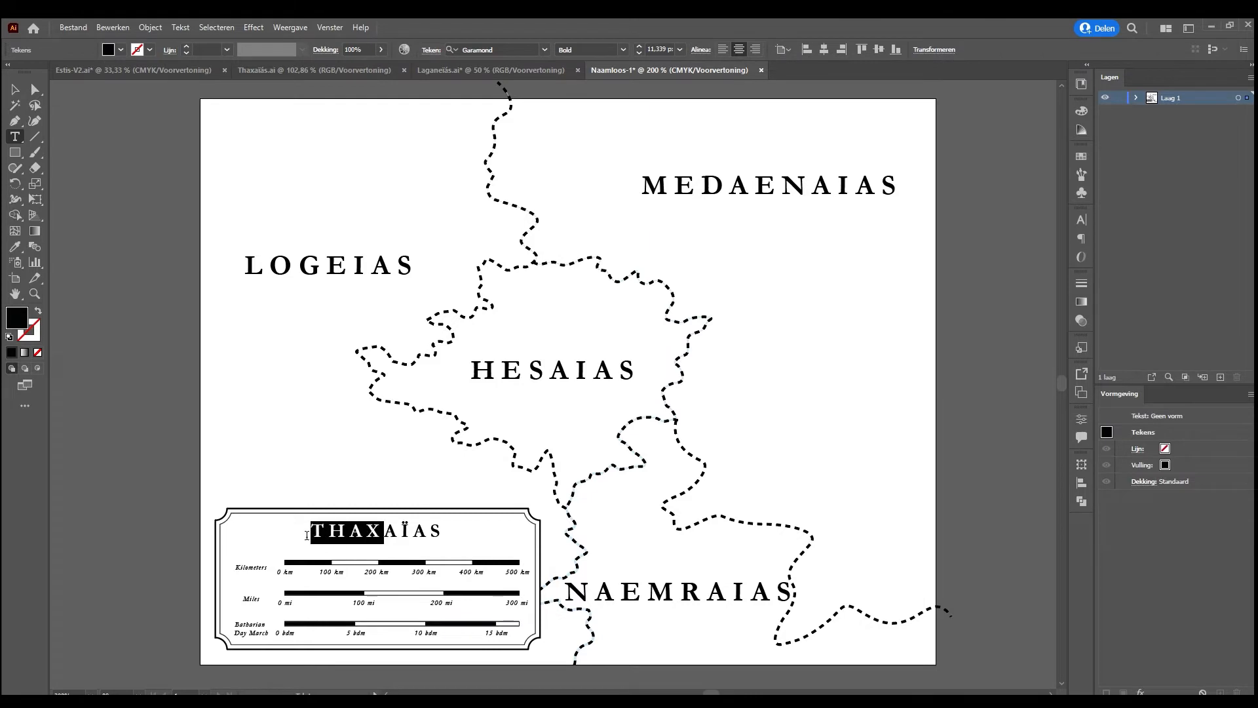
text(HES)
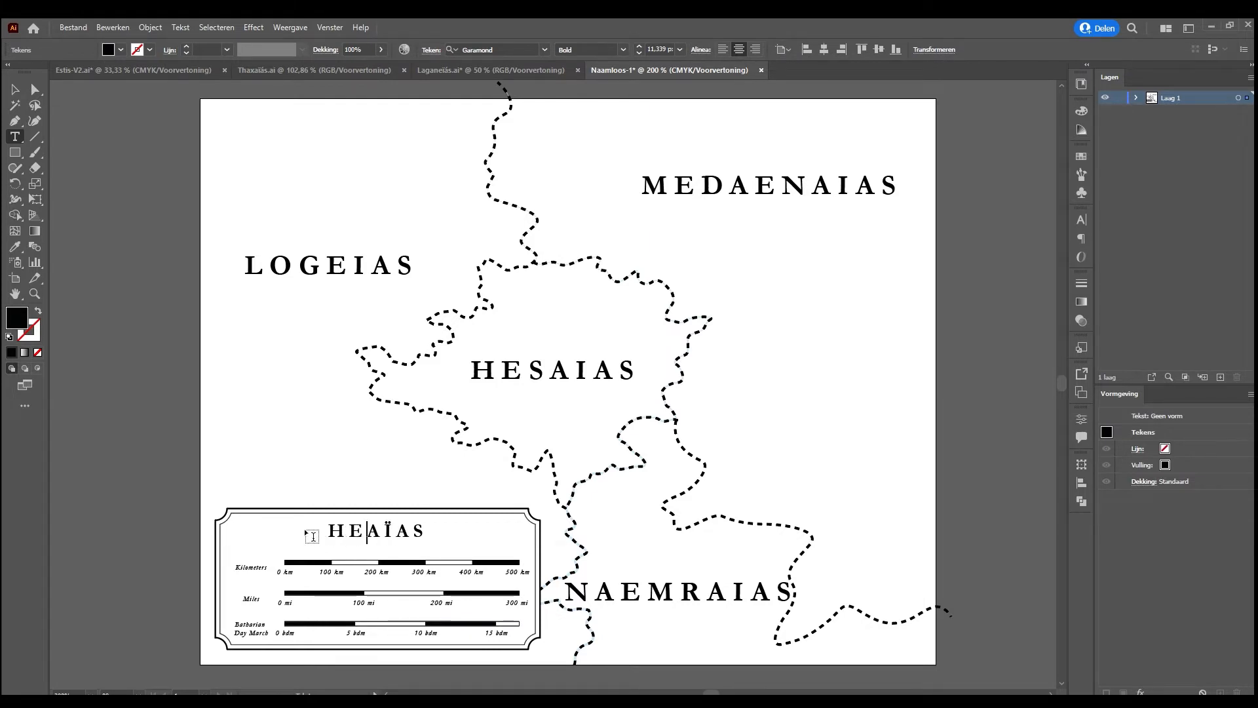
drag(375, 531, 433, 531)
click(369, 533)
click(403, 532)
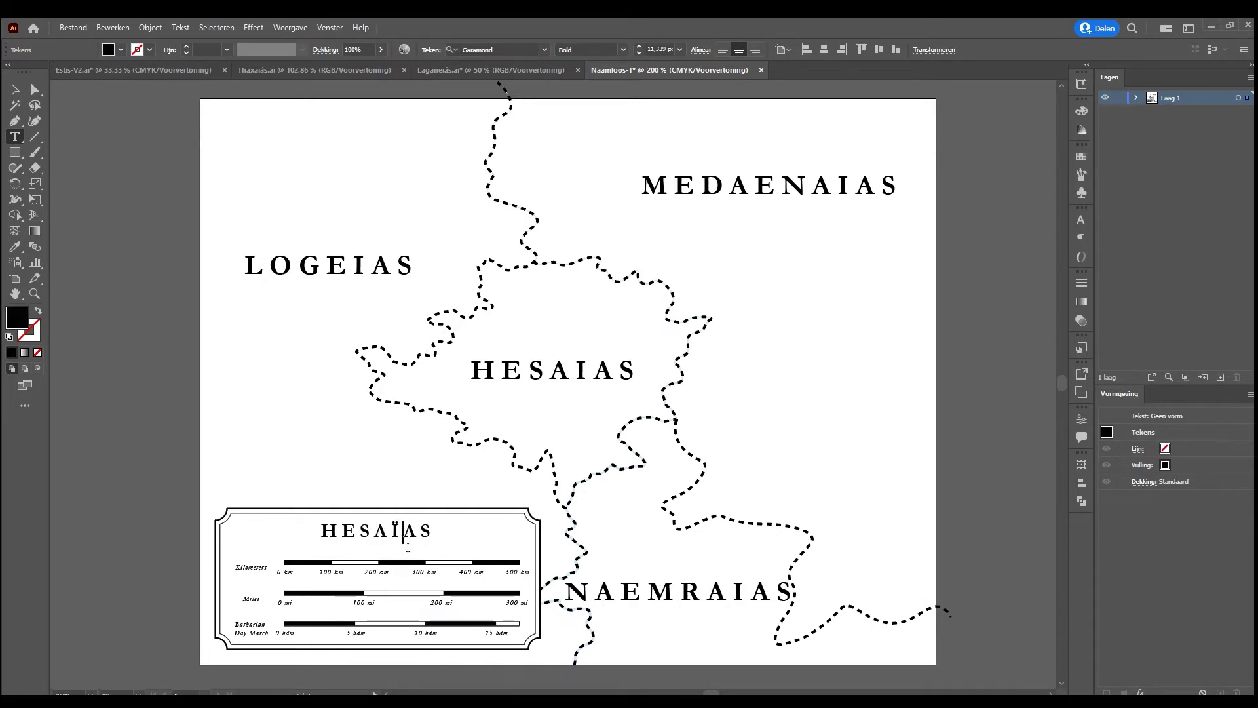
key(BackSpace)
text(I)
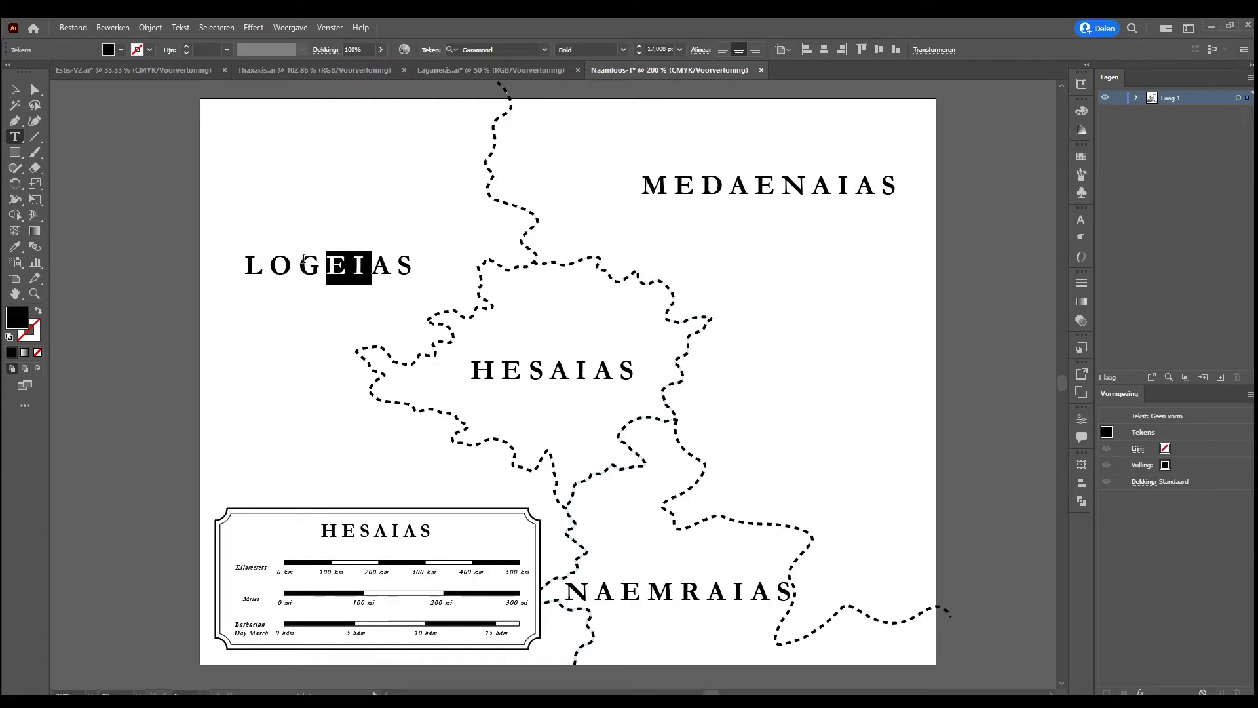
drag(781, 189, 731, 242)
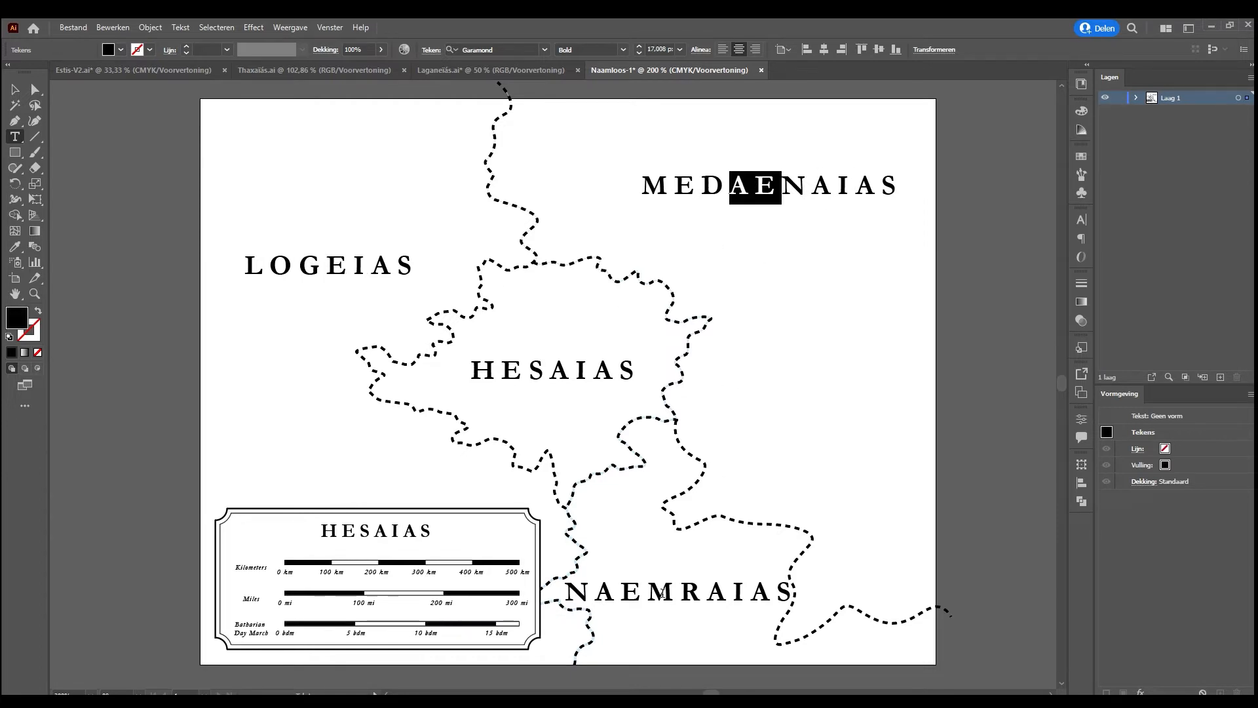
drag(649, 593, 706, 593)
click(543, 399)
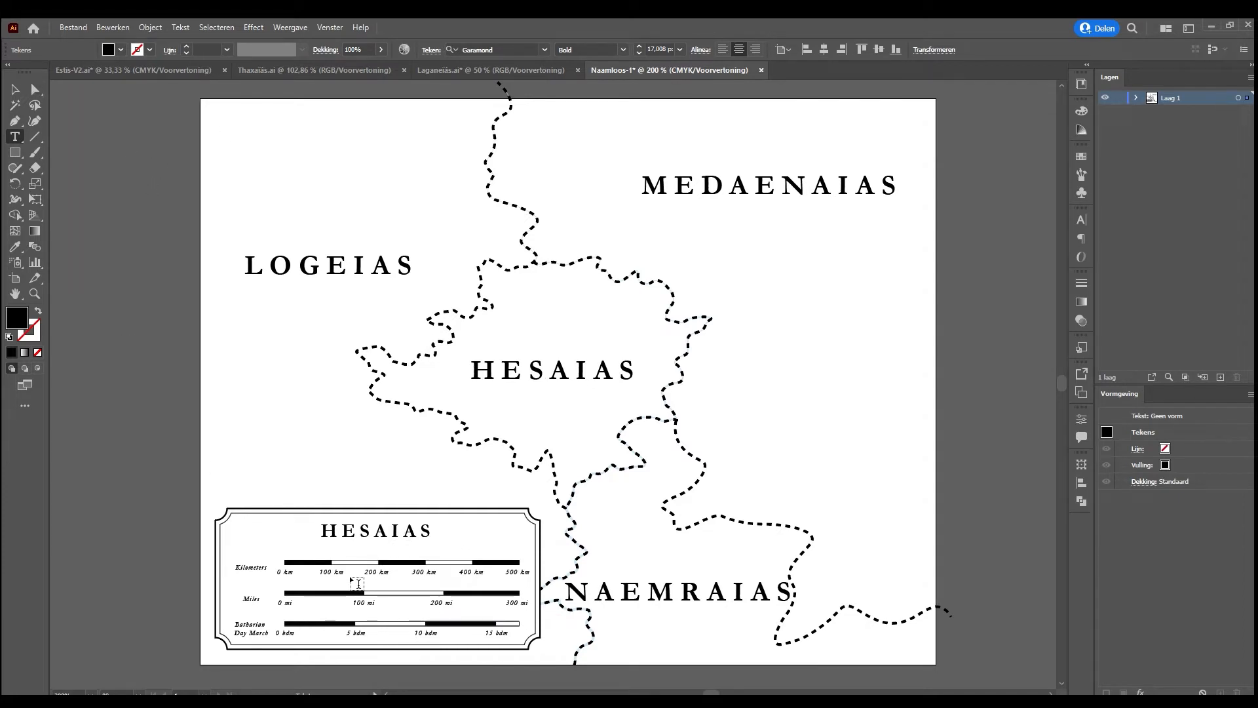
key(Escape)
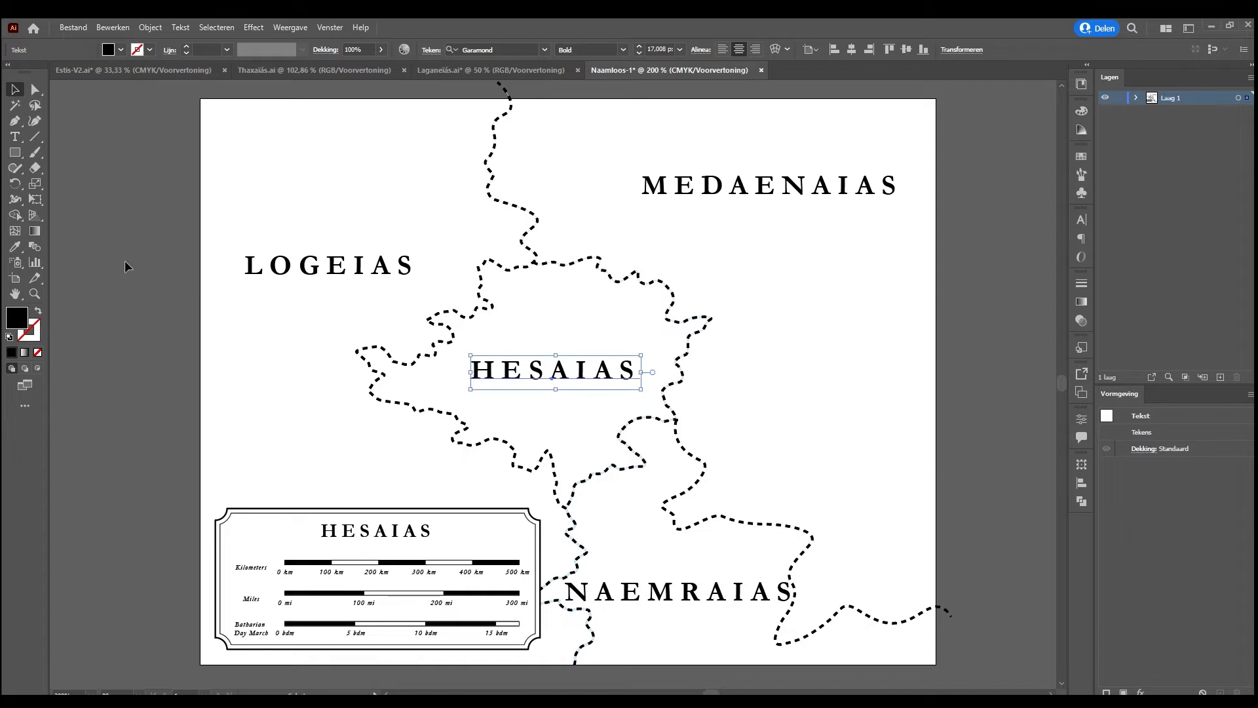
click(331, 499)
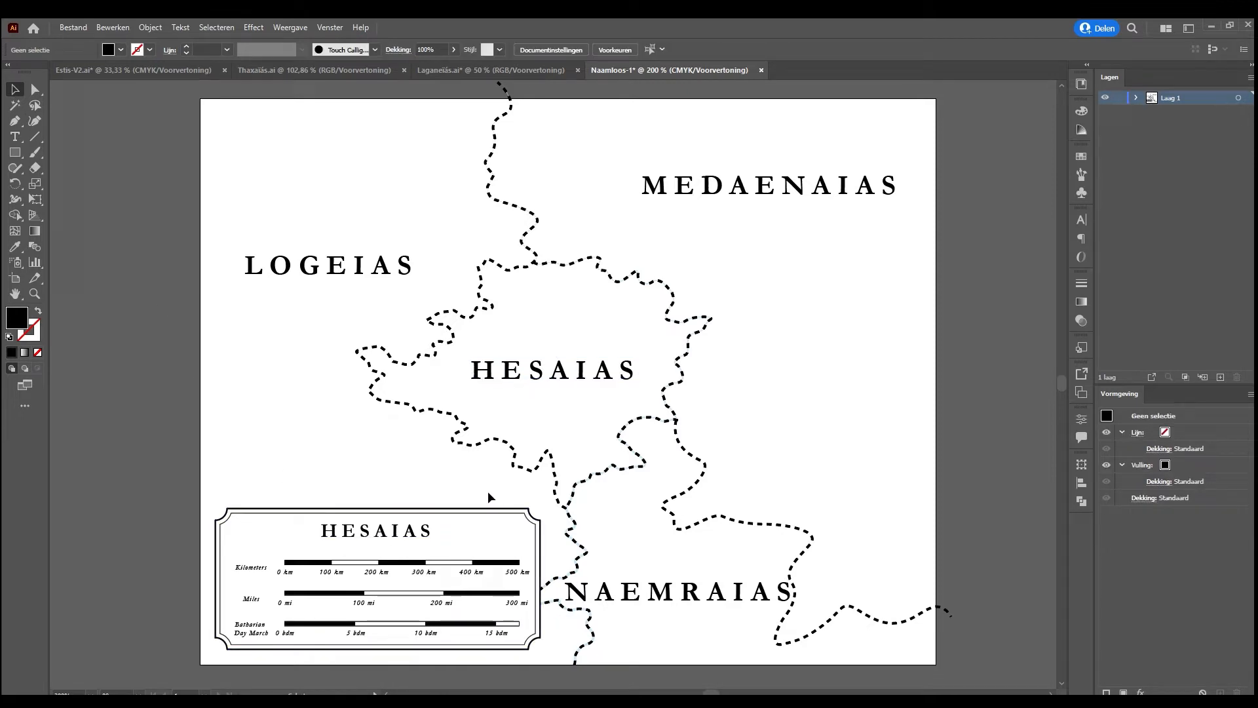
Scale the whole legend proportionally to half size, with a height of 15 mm
drag(492, 496, 231, 643)
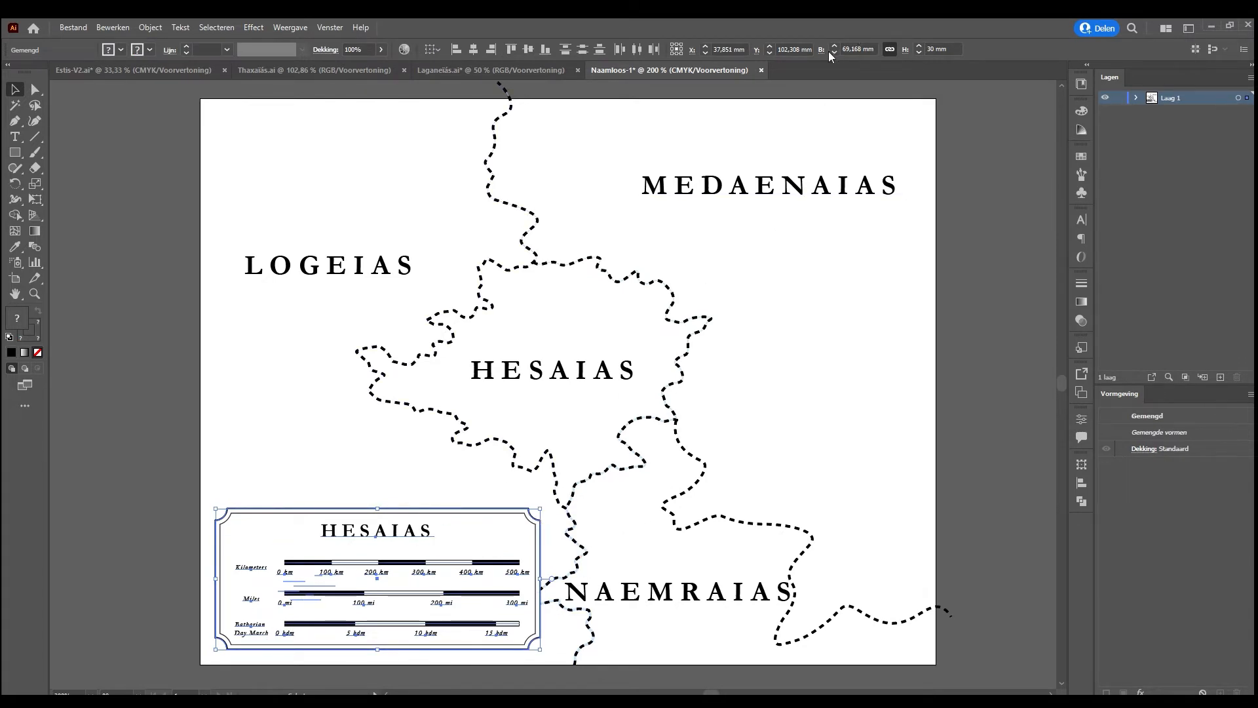
click(946, 48)
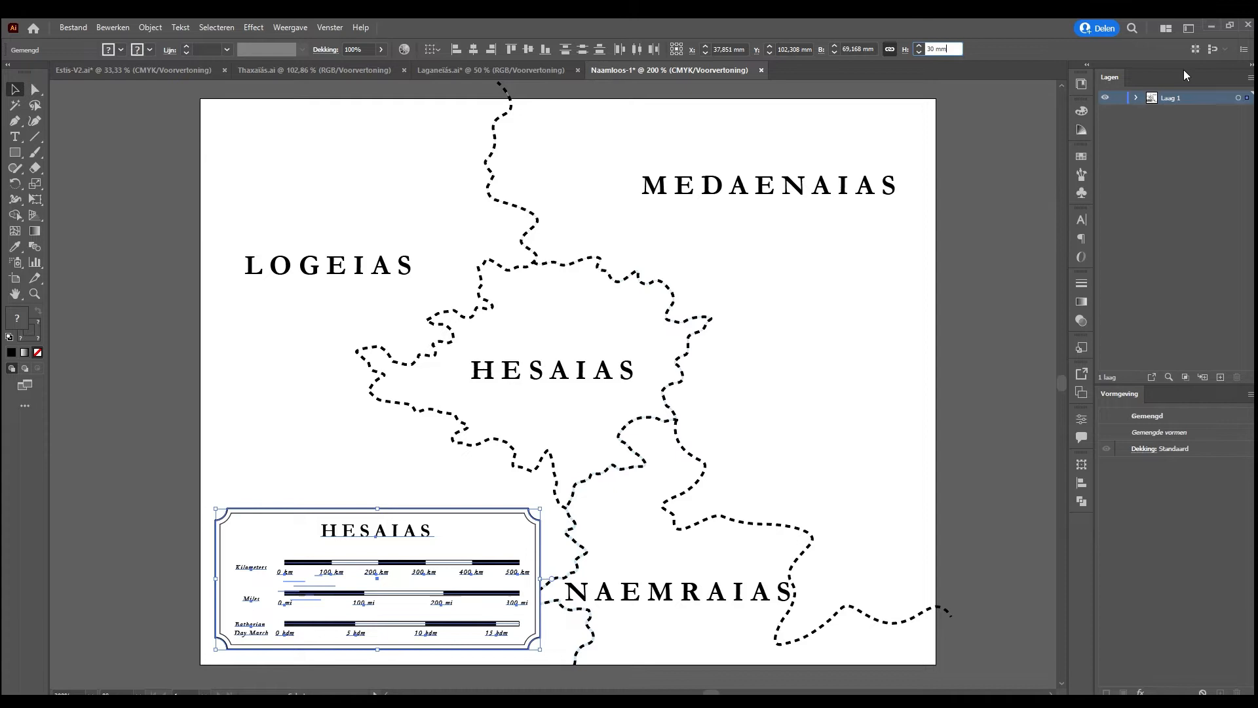
text(/2)
key(Return)
key(ctrl+z)
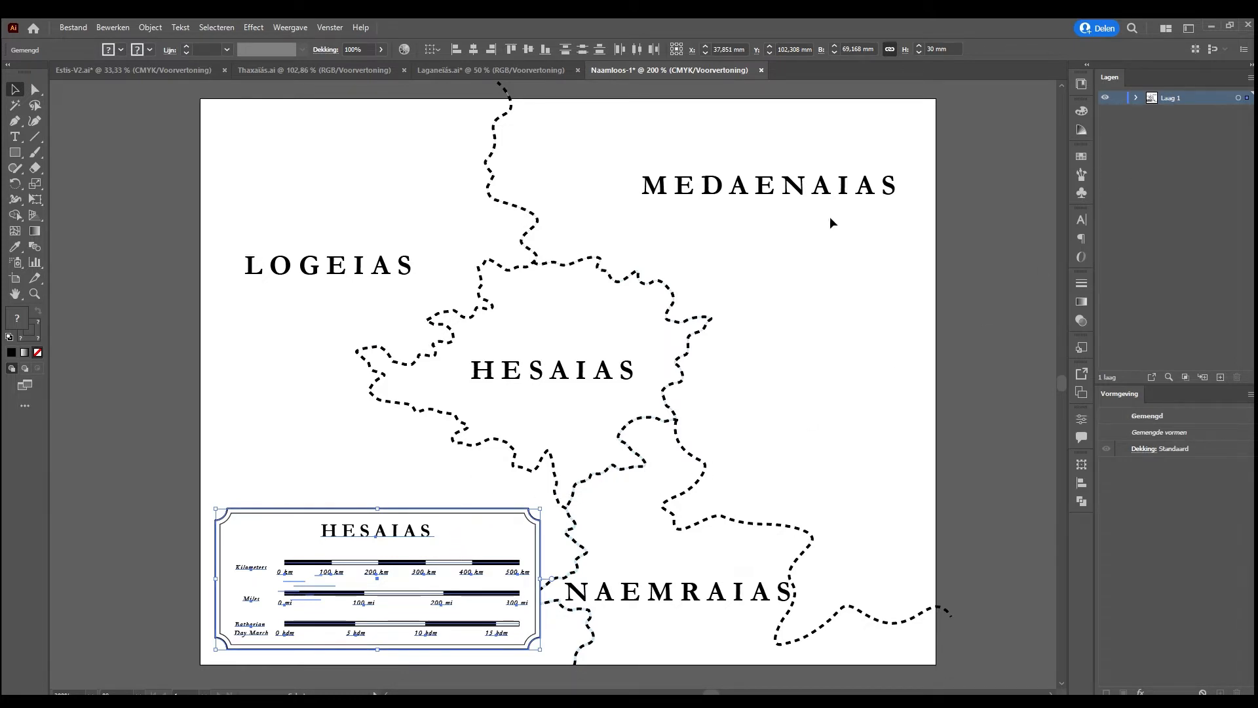
click(943, 49)
text(2)
key(Return)
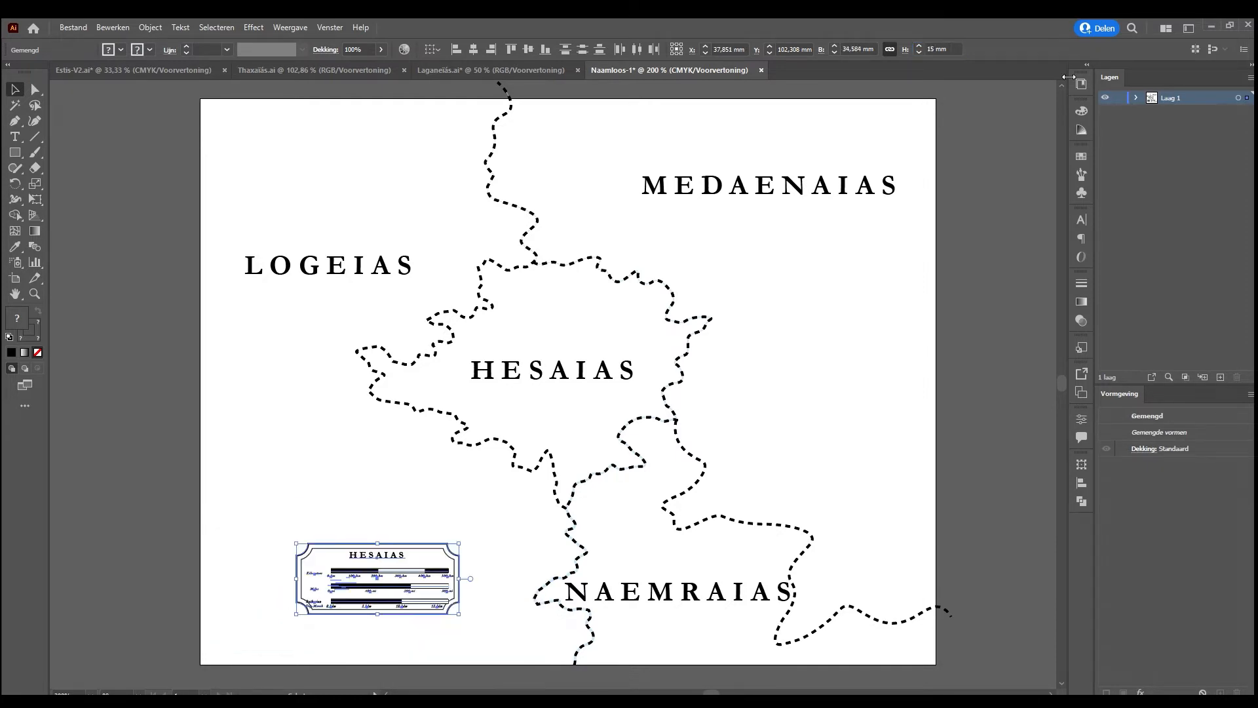
Halve the corner radius of the legend's frame to 1.25 mm
key(ctrl+plus)
key(ctrl+plus)
key(ctrl+plus)
key(ctrl+plus)
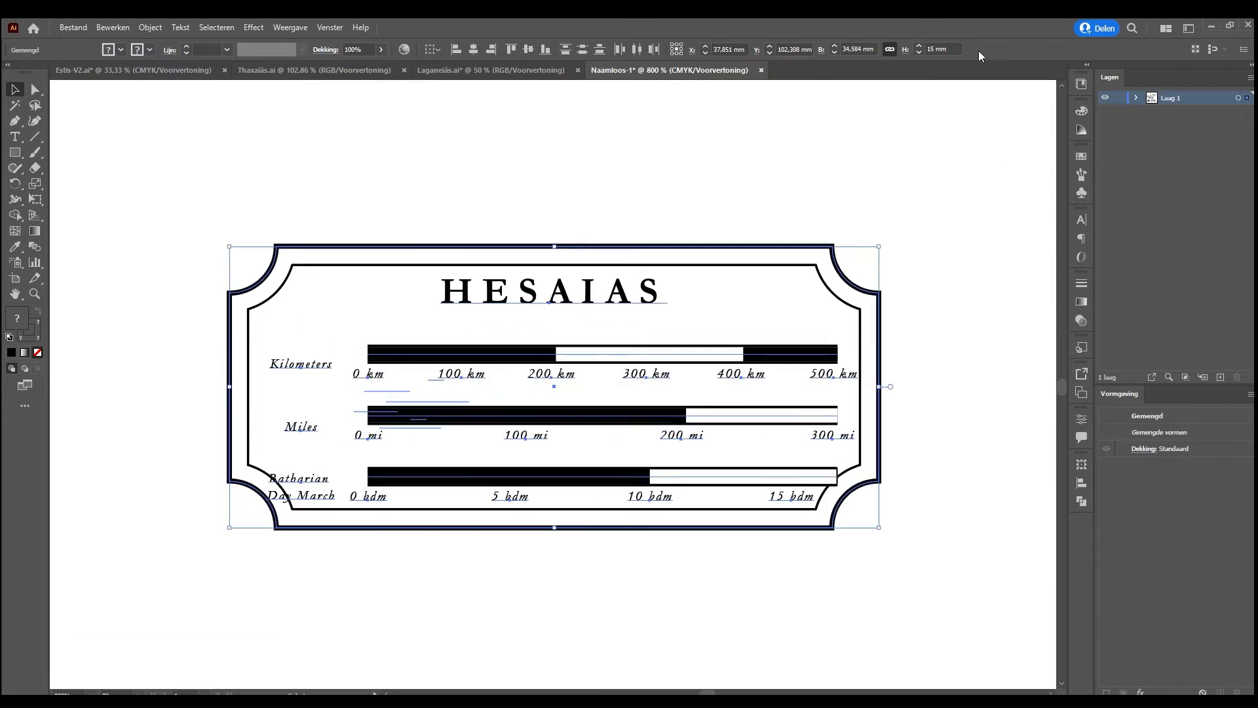
click(906, 209)
click(847, 292)
click(905, 49)
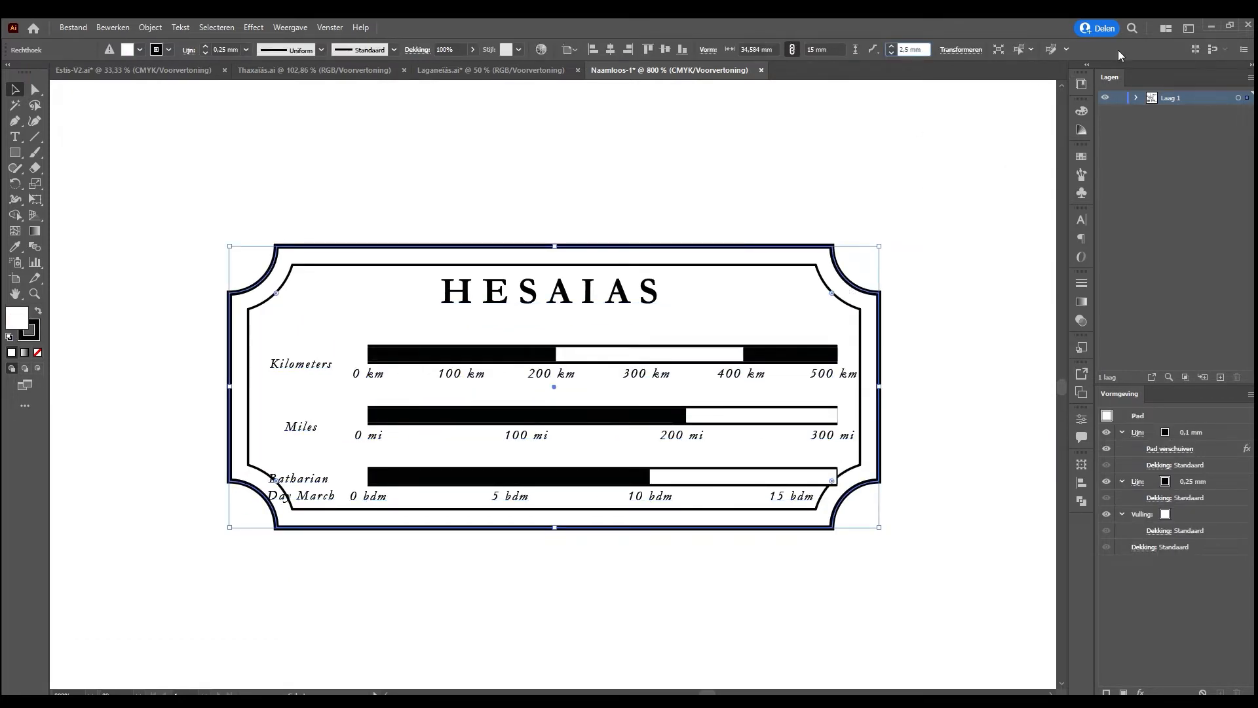
text(*)
text(2)
key(Return)
key(ctrl+z)
click(919, 49)
text(/2)
key(Return)
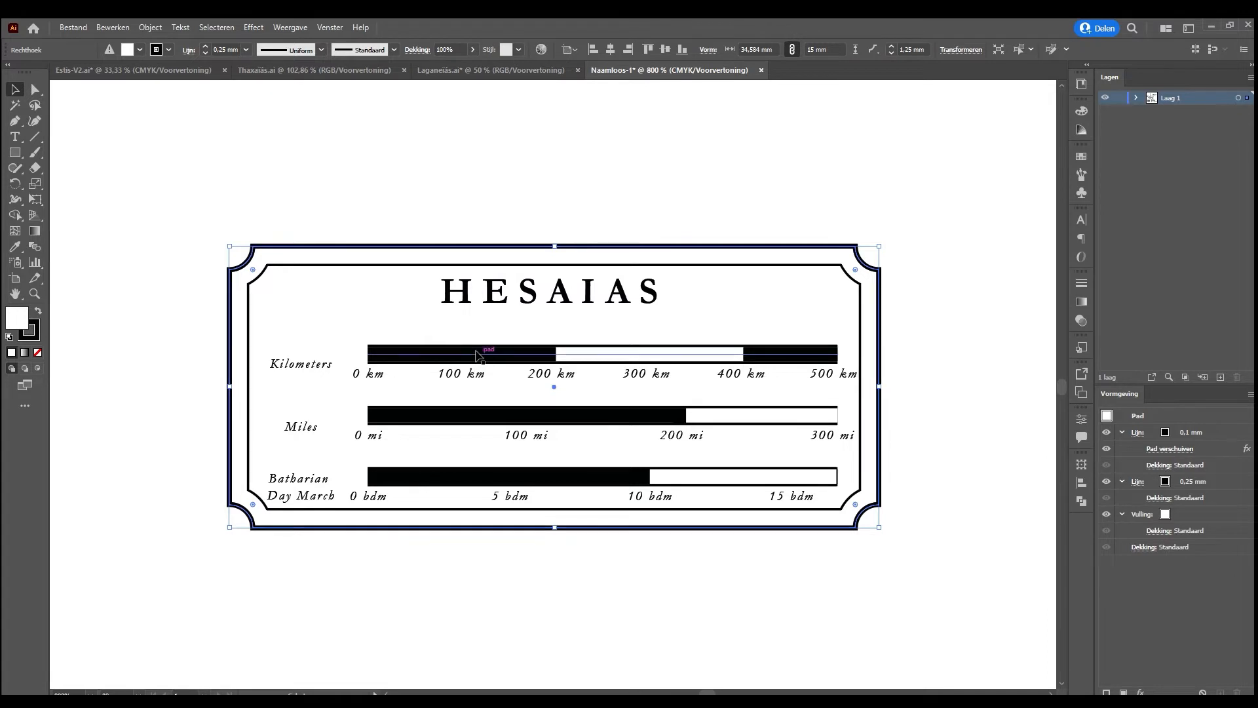
Ungroup the Kilometers, Miles and Batharian Day March scale bars from their distance labels
click(462, 373)
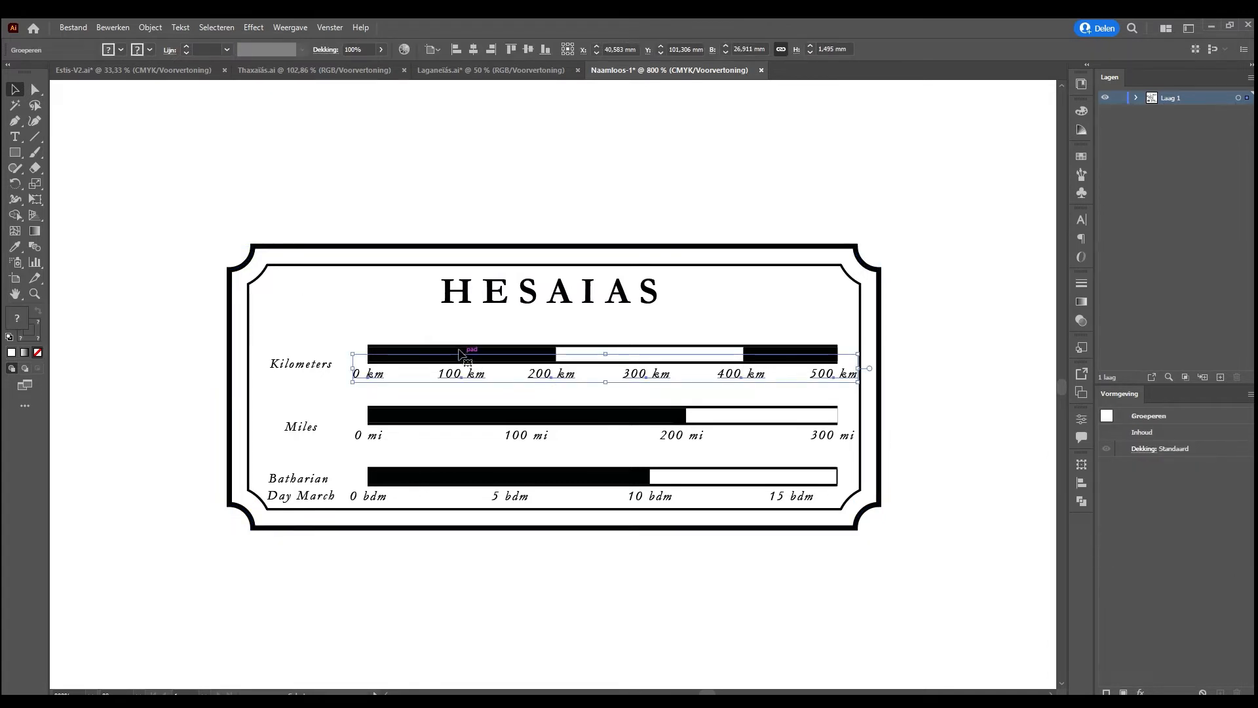
click(451, 412)
click(461, 366)
click(461, 353)
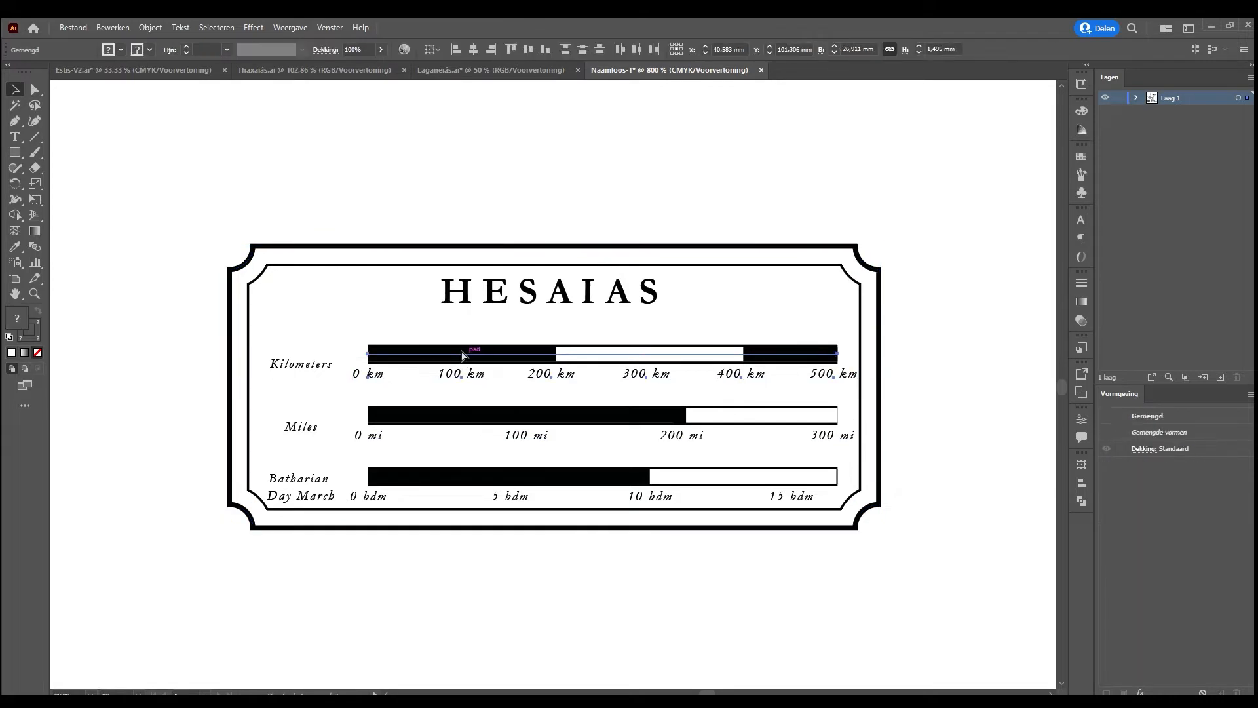
click(421, 576)
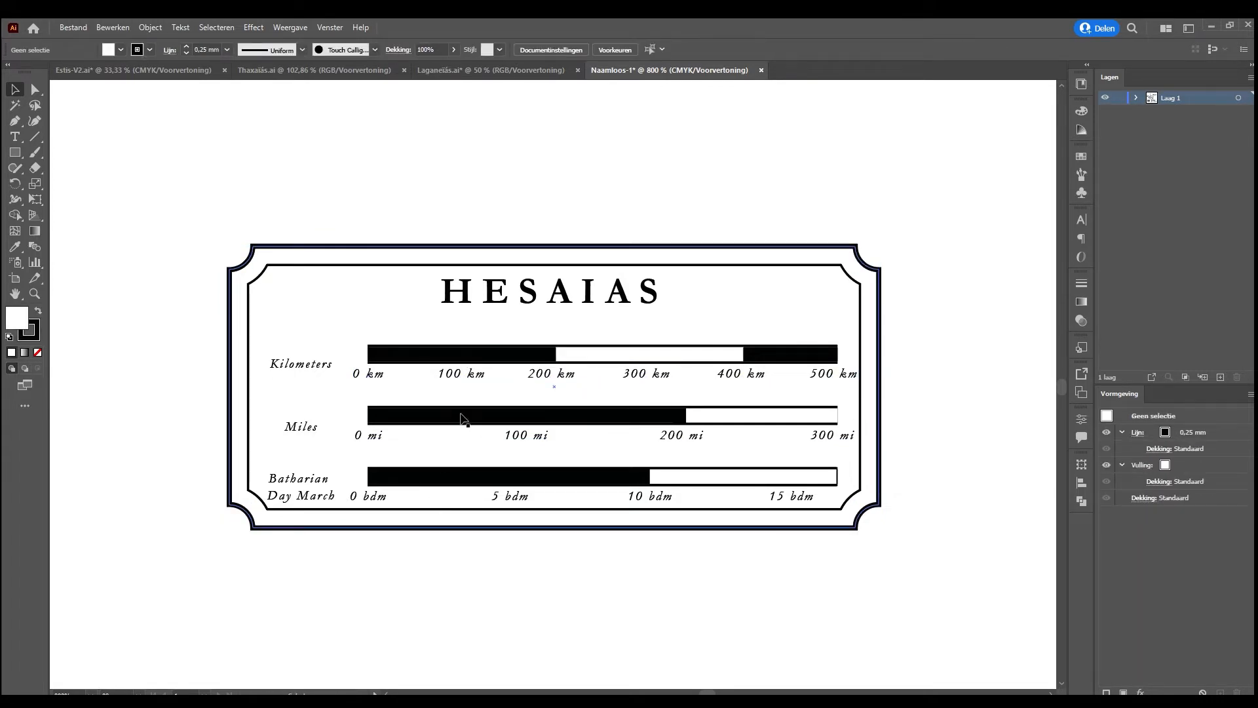
click(464, 415)
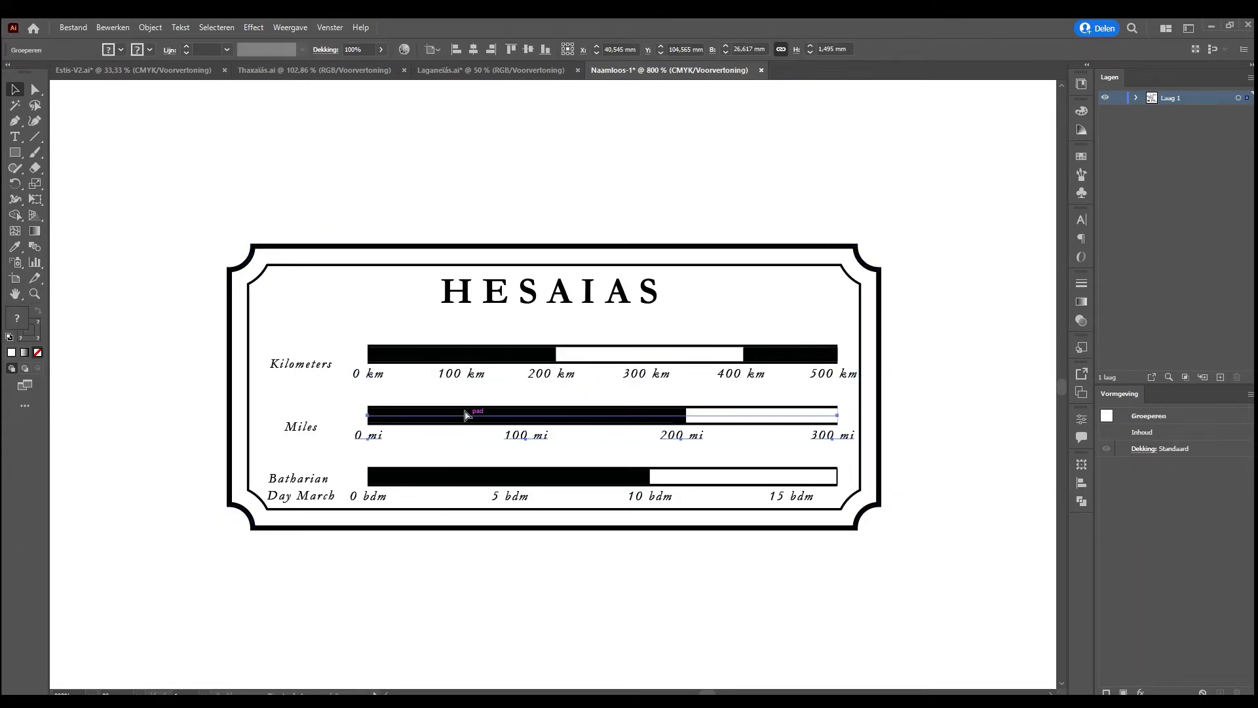
click(391, 615)
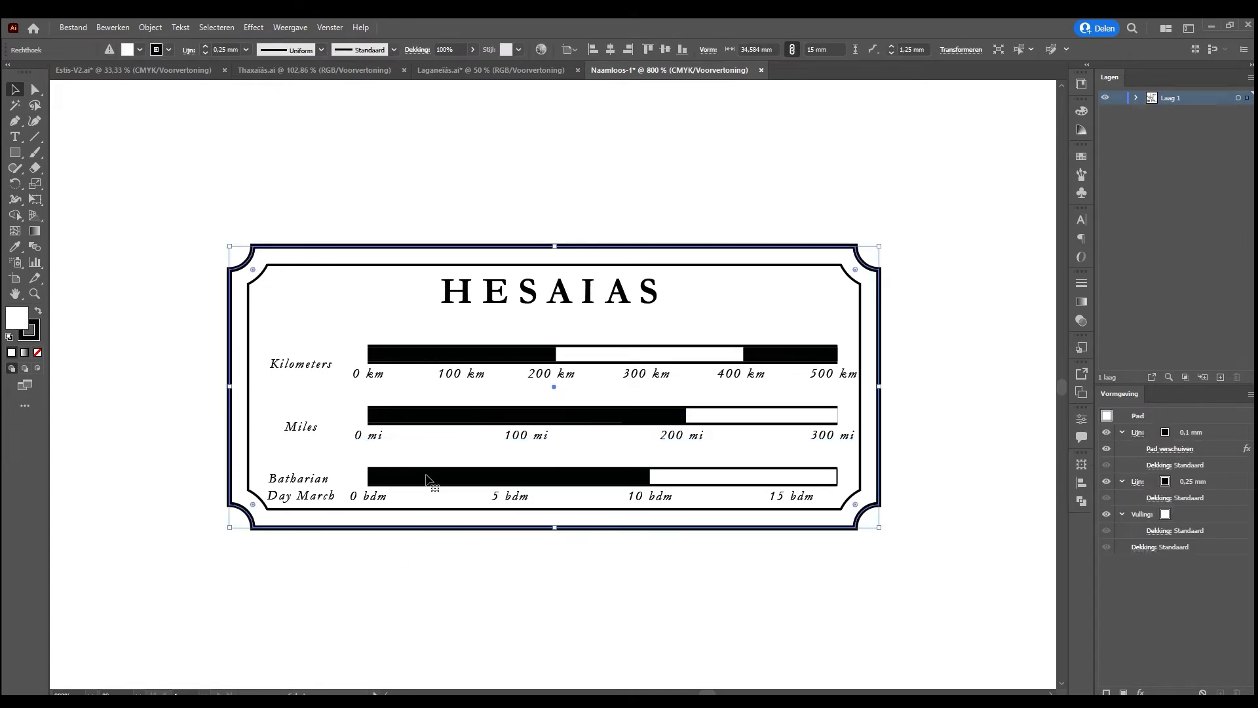
click(428, 477)
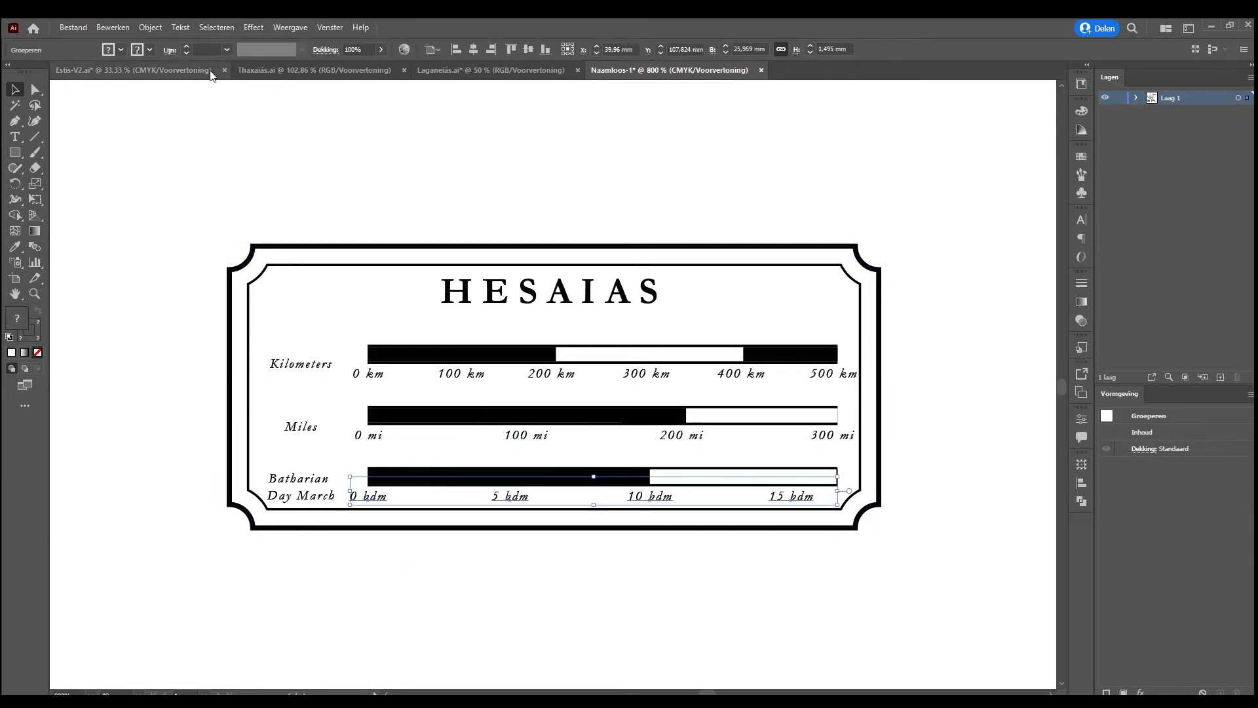
key(ctrl+shift+g)
click(326, 545)
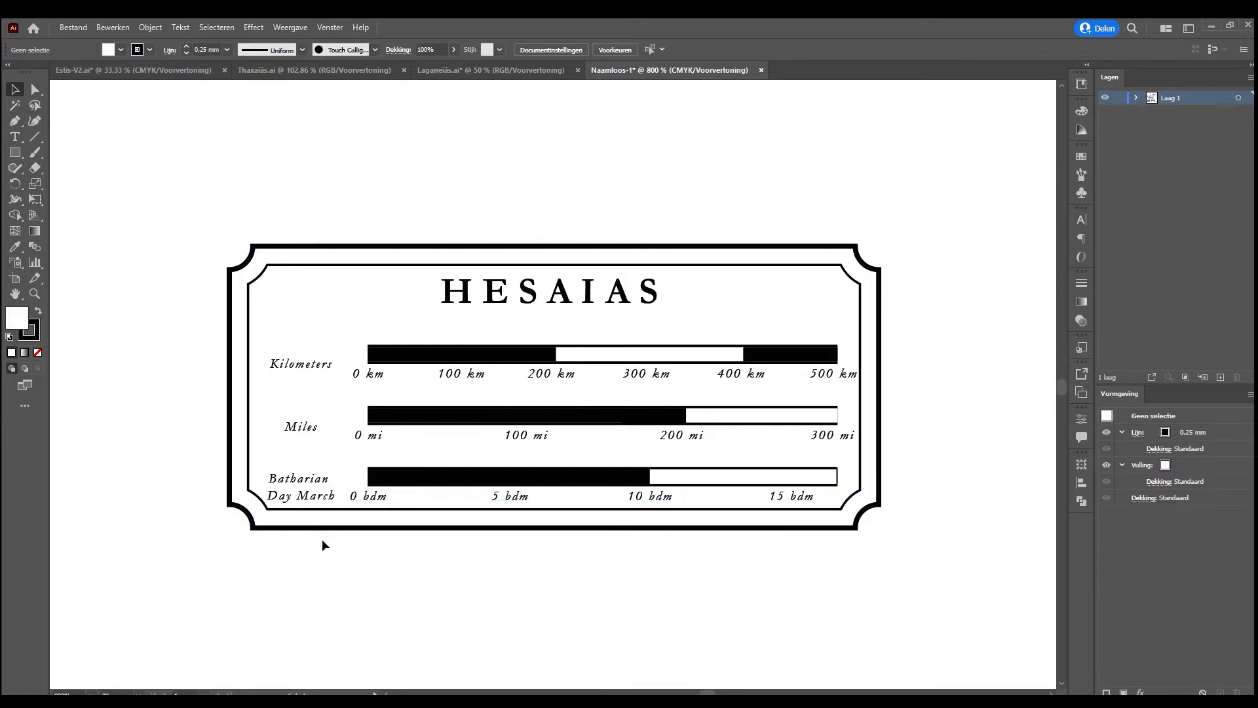
Try to halve the black outline stroke weight of the Batharian Day March scale bar
click(490, 469)
click(489, 475)
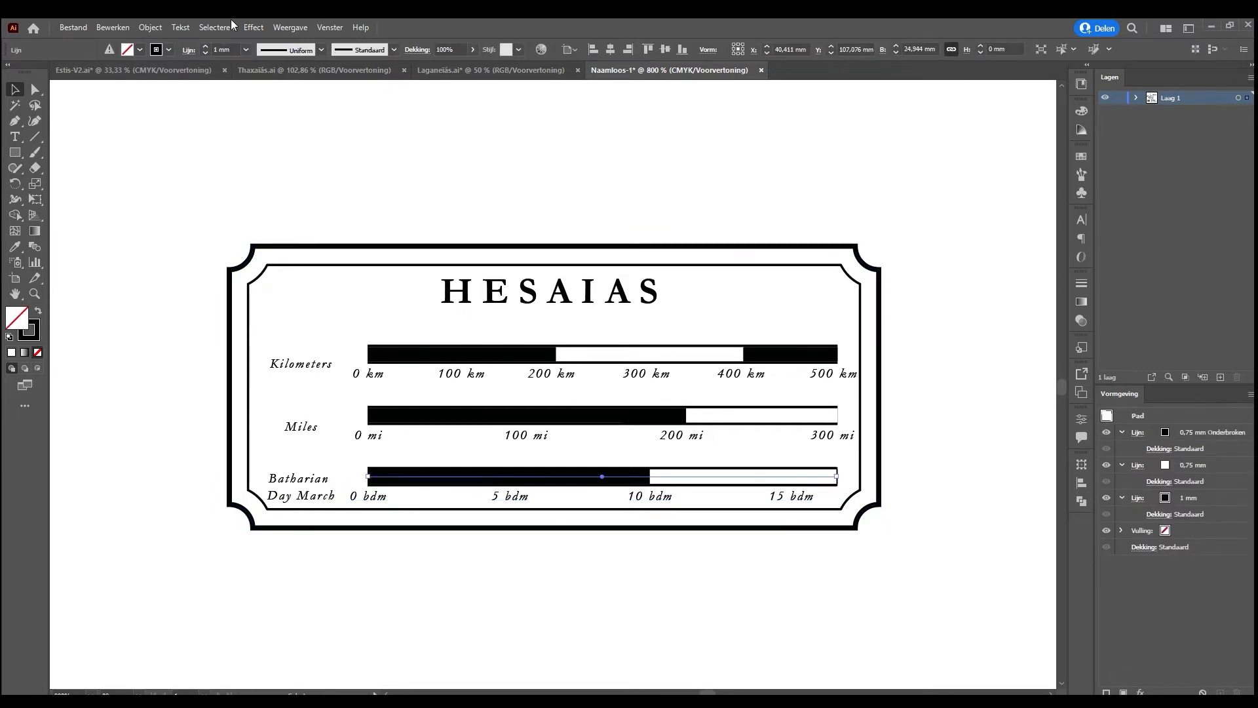
click(222, 50)
text(/2)
key(Return)
Halve the Miles scale bar's black outline stroke to 0.5 mm and its white stroke to 0.375 mm
click(500, 415)
click(226, 50)
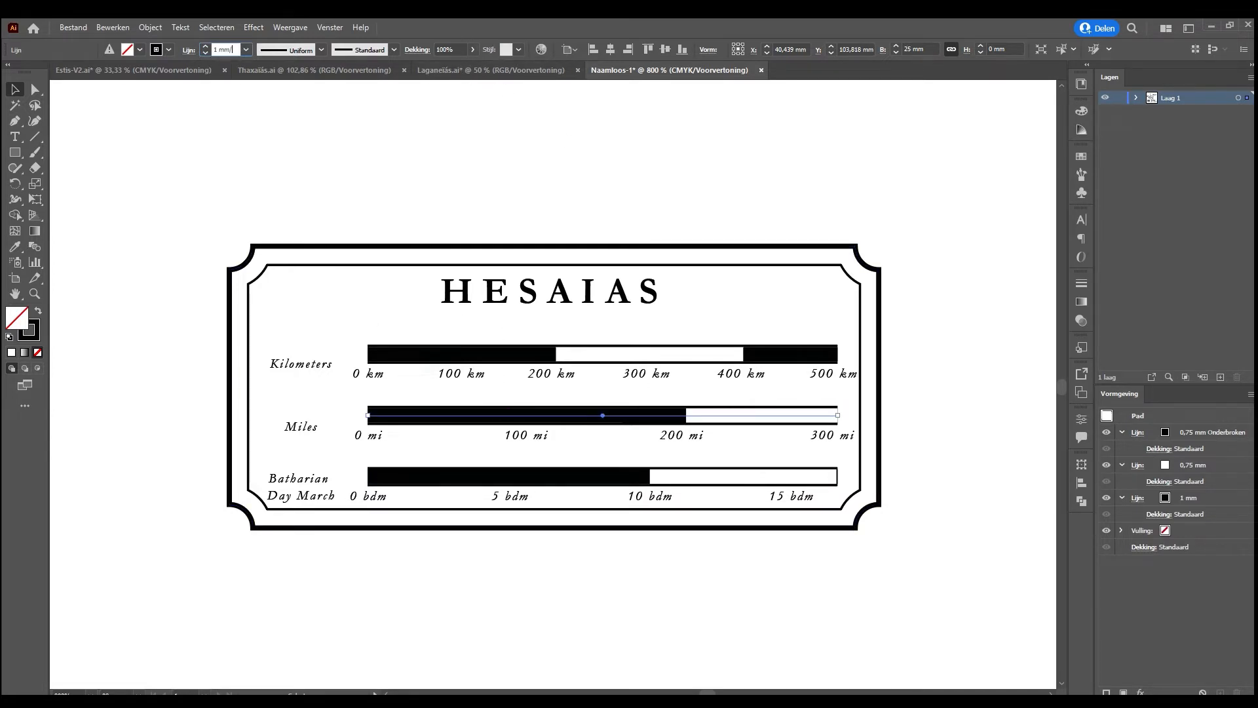
text(/2)
key(Return)
click(1204, 465)
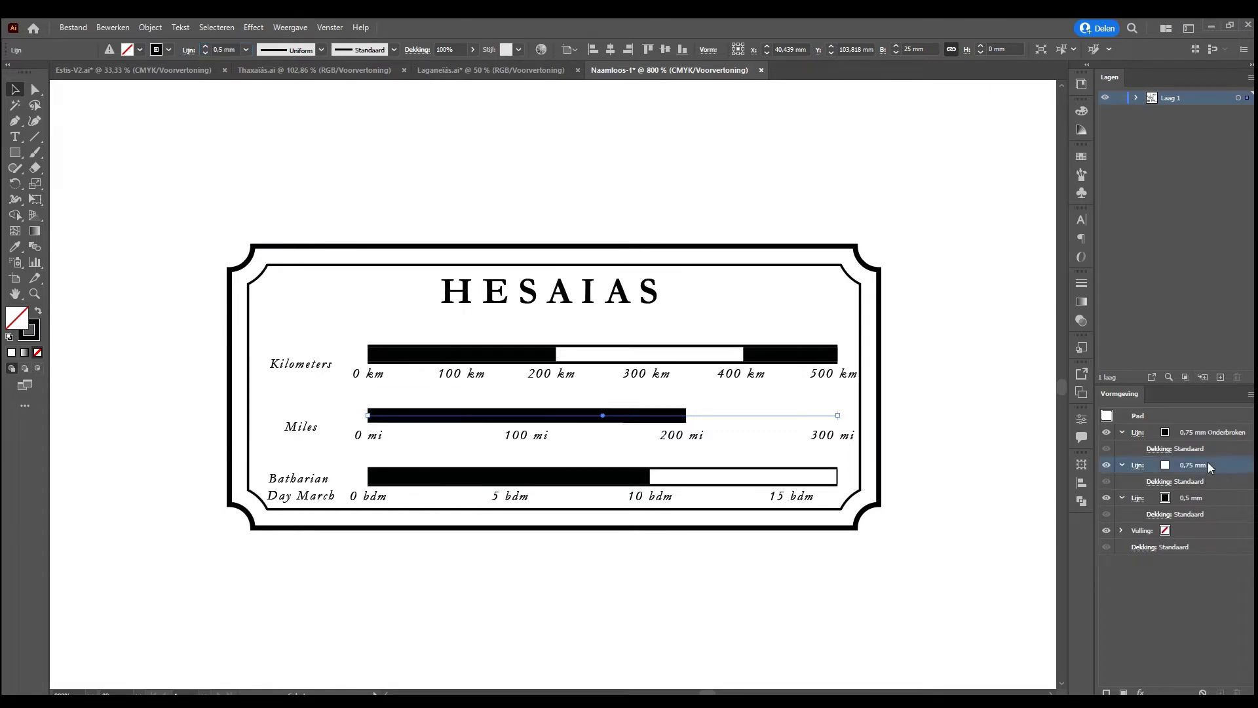
click(1210, 466)
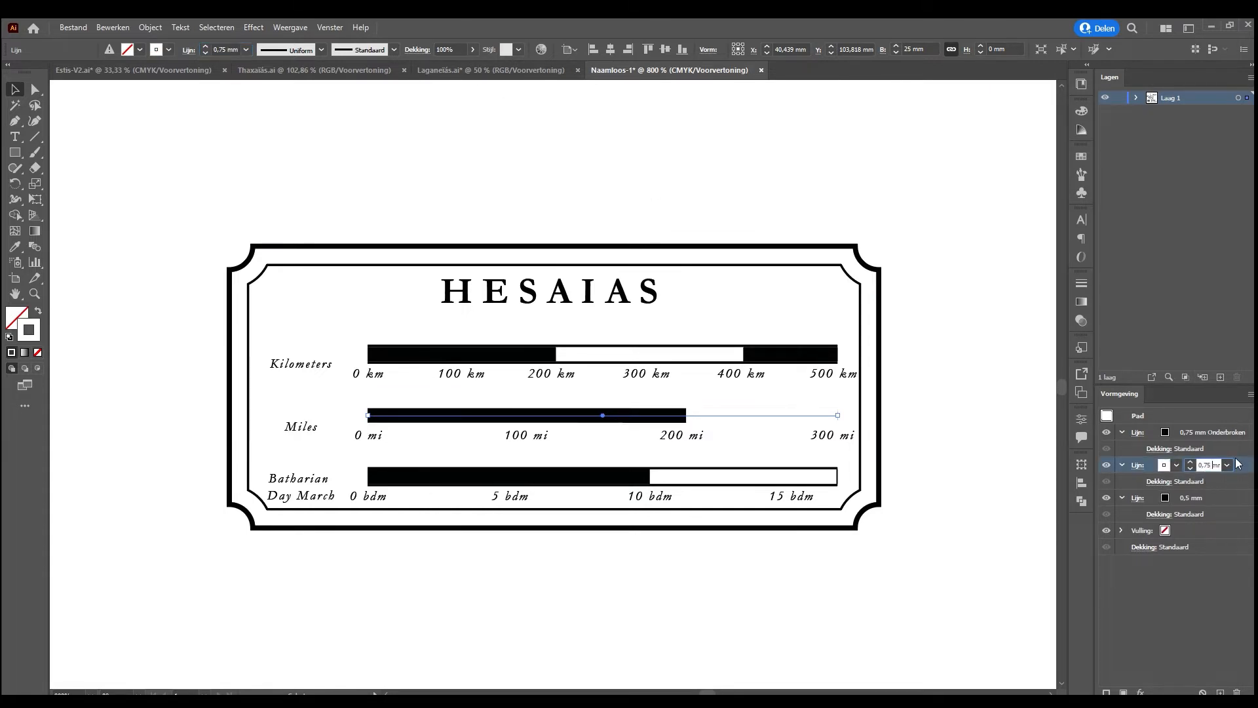
key(Right)
text(/2)
key(Return)
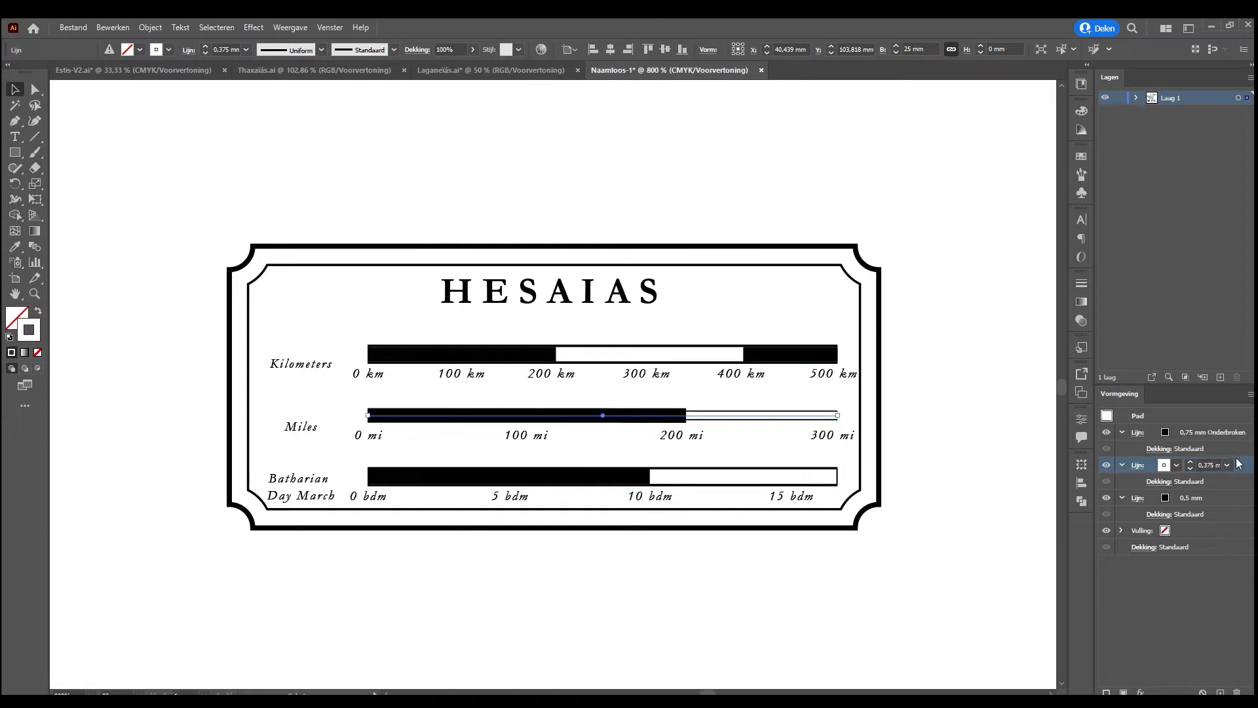
Halve the weight of the Miles scale bar's dashed black stroke to 0.375 mm
click(1198, 435)
click(1211, 431)
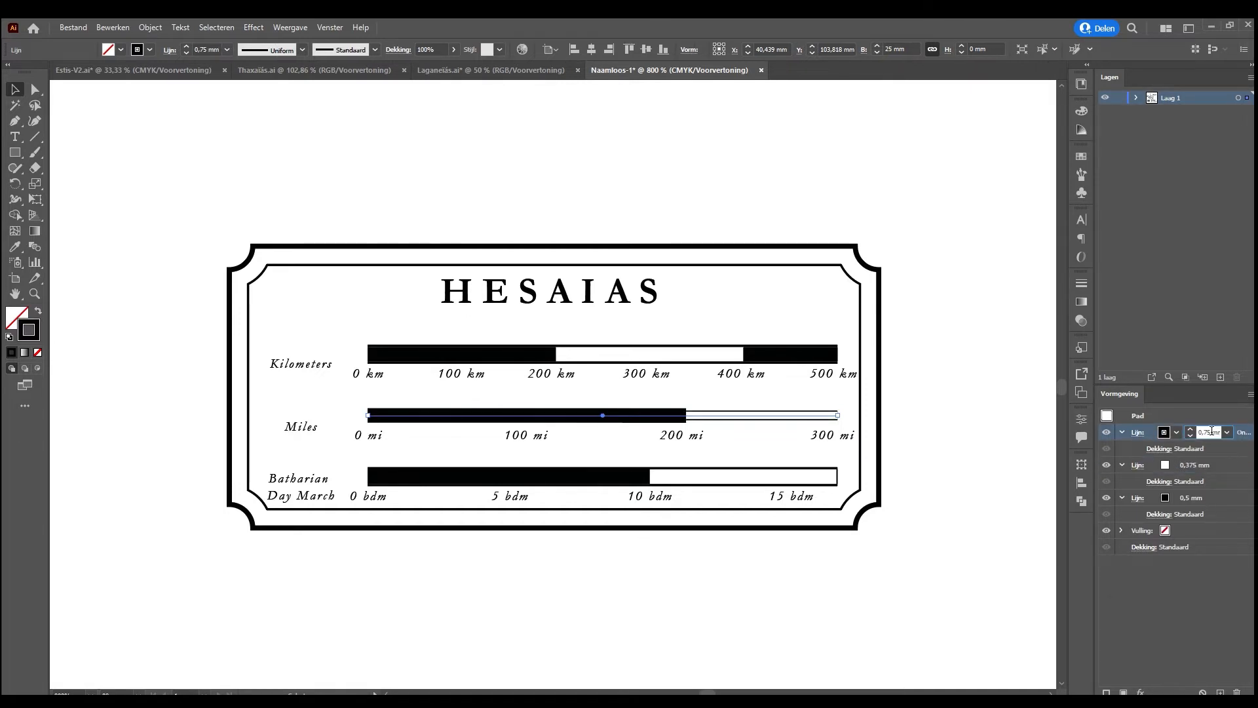
key(Right)
text(/2)
key(Return)
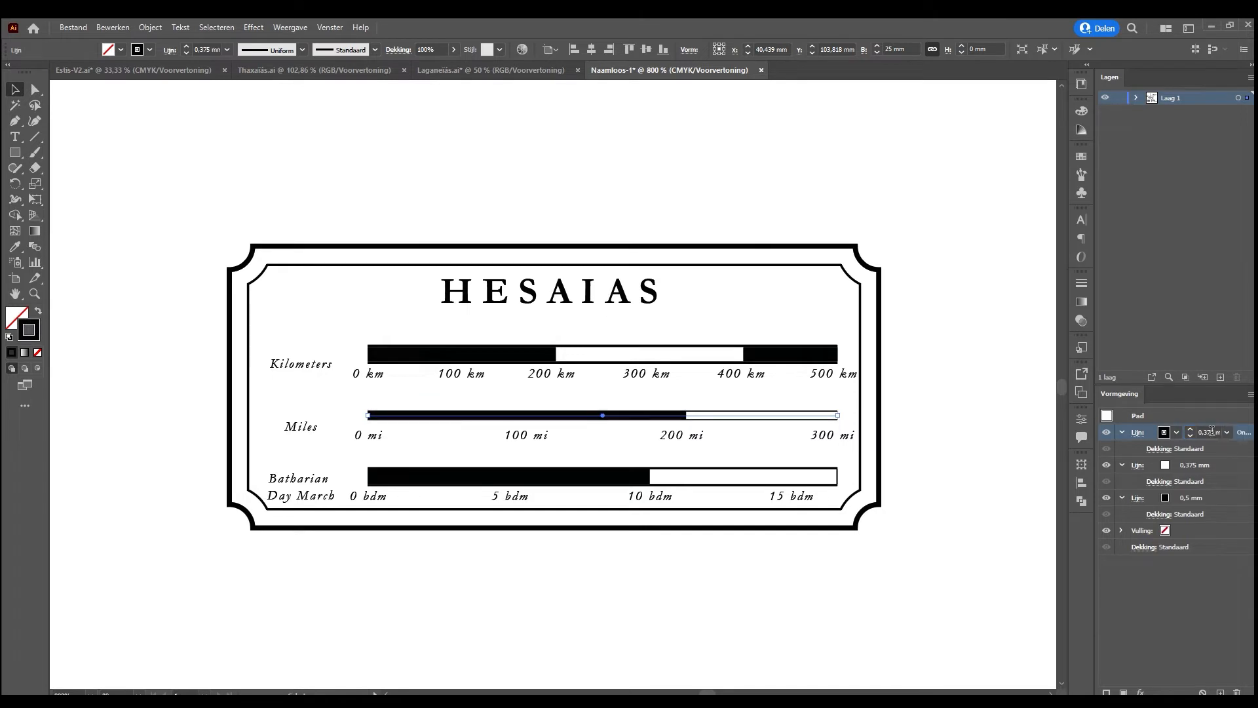
Halve both the dashed black stroke and the white stroke of the Batharian Day March scale bar to 0.375 mm
click(604, 477)
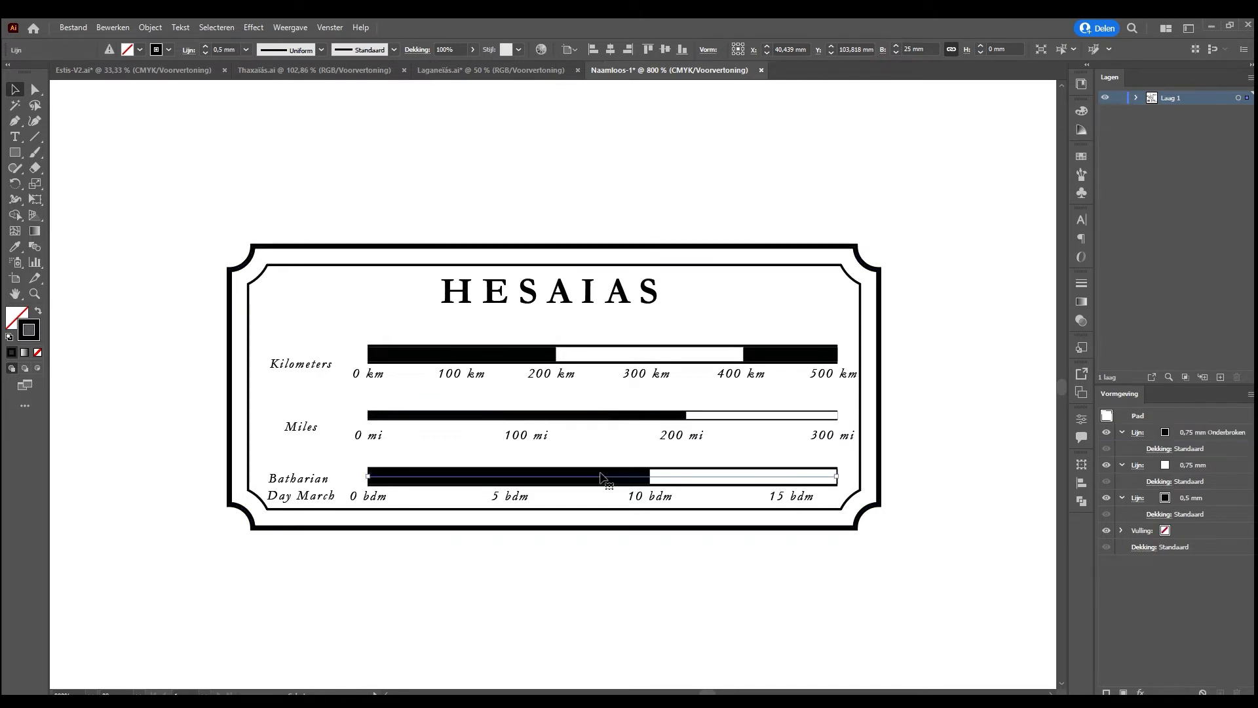
click(1204, 432)
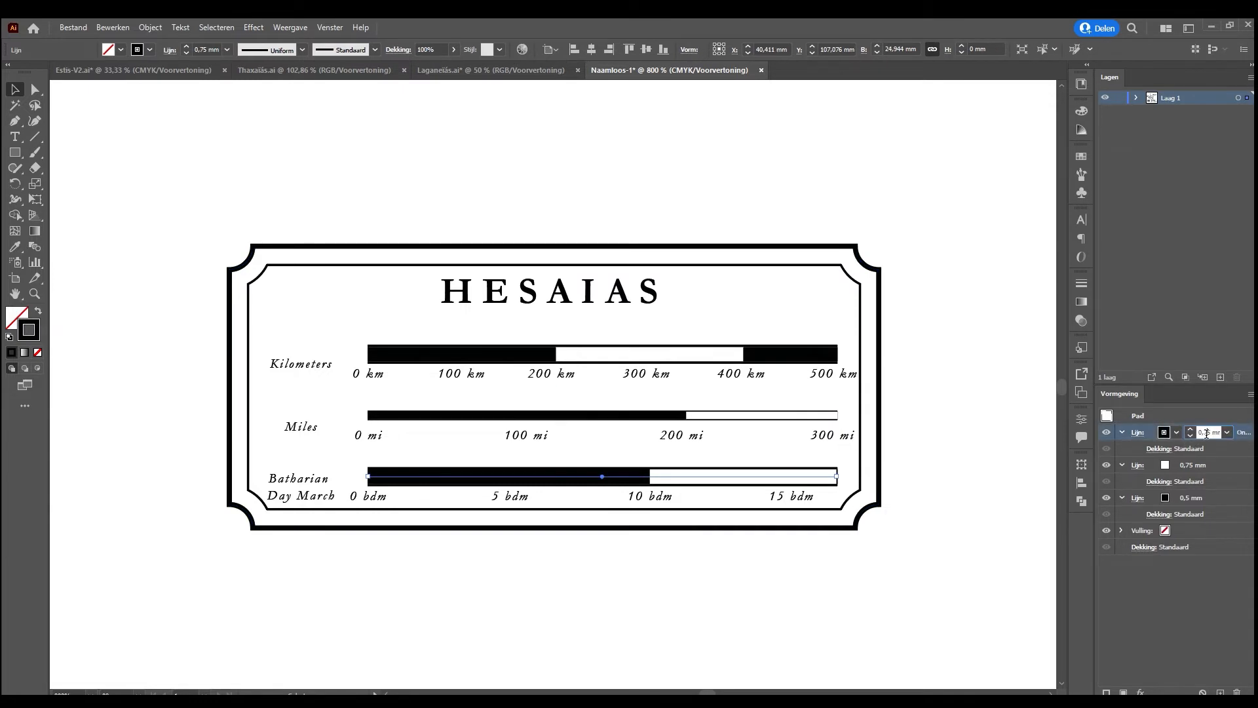
text(/2)
key(Return)
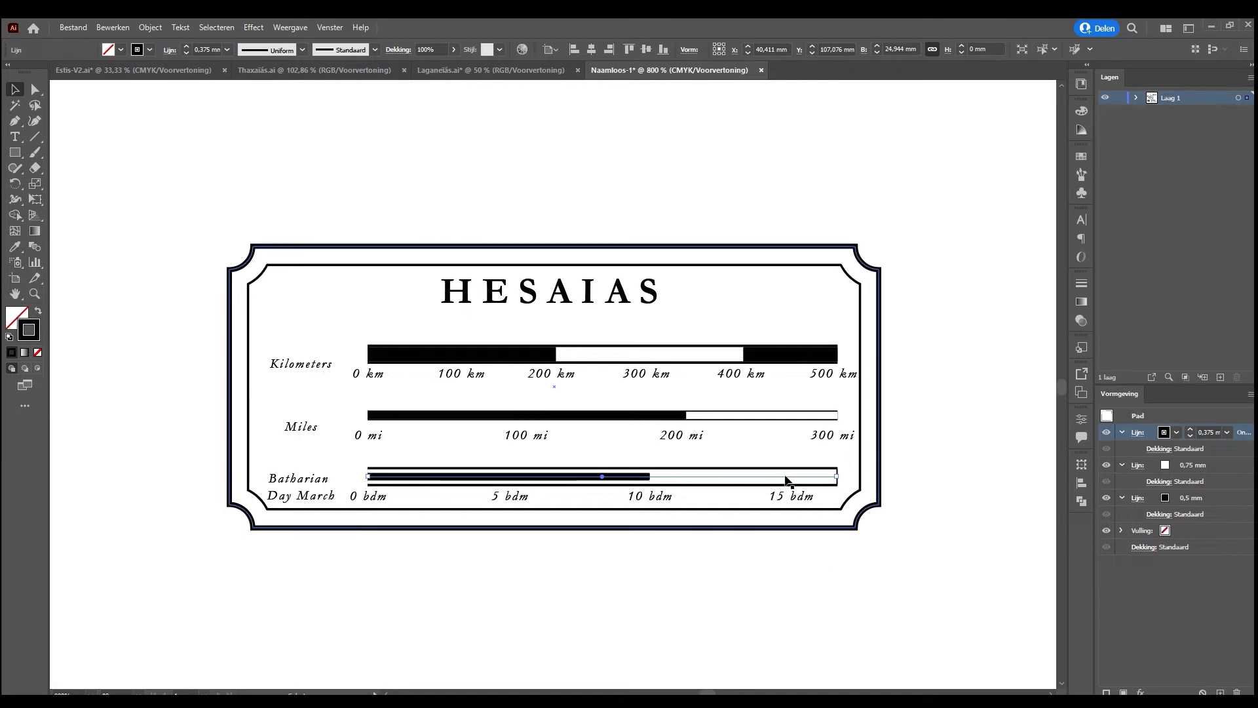
click(1193, 466)
click(1216, 469)
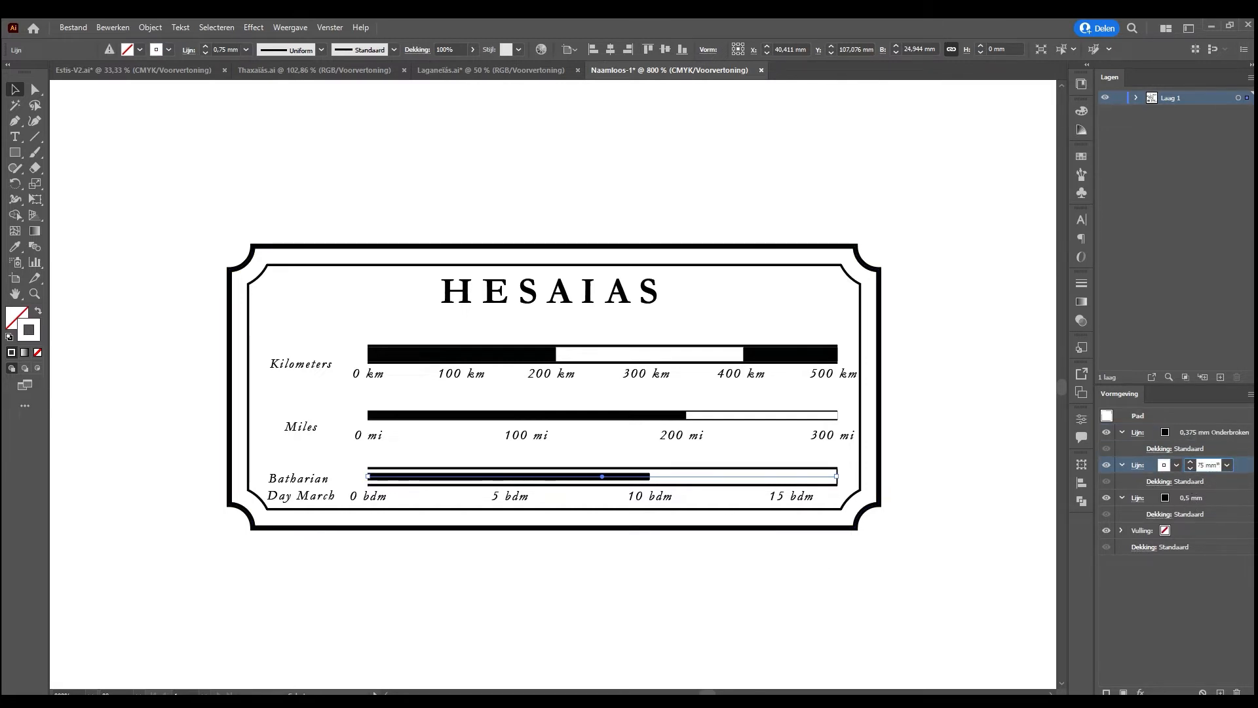
text(*)
key(BackSpace)
text(/2)
key(Return)
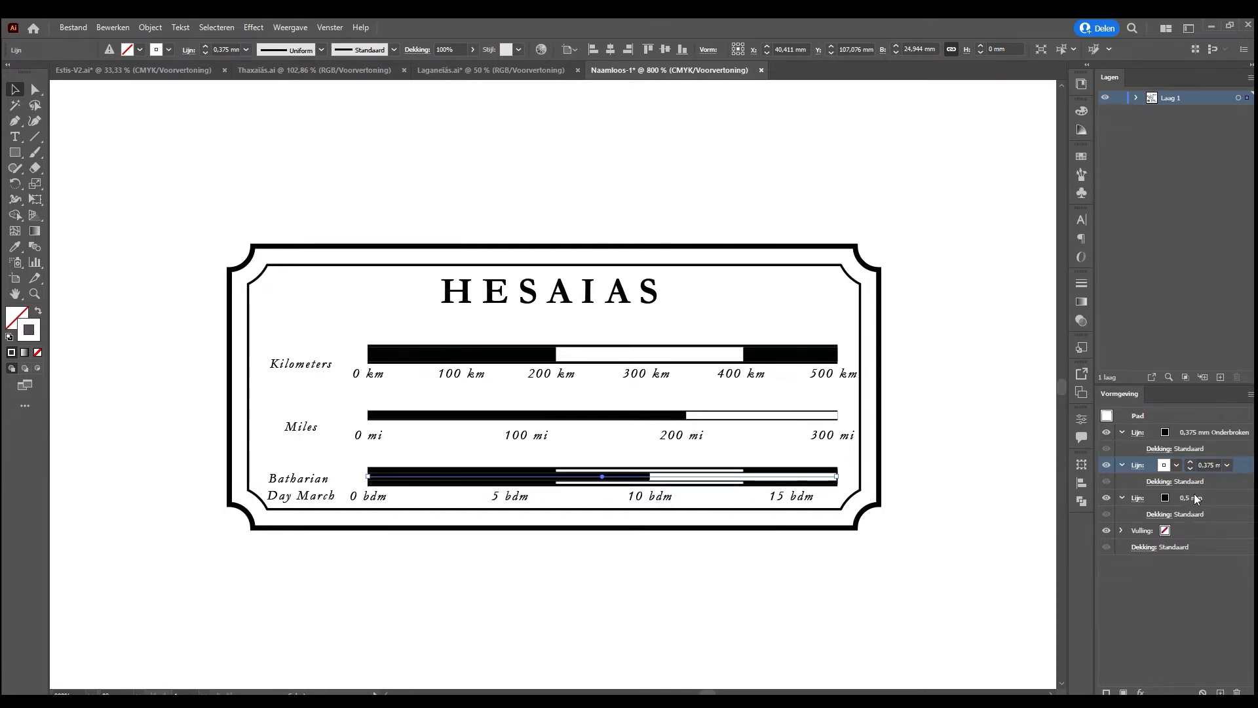
click(1207, 499)
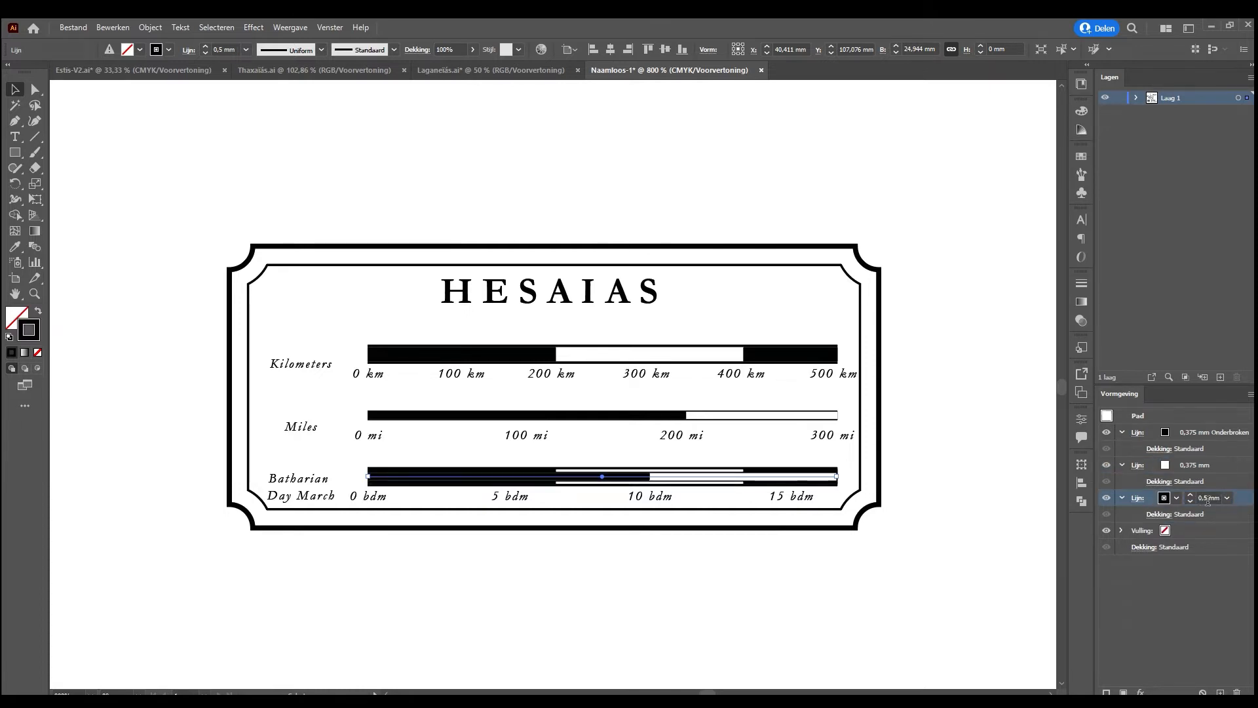
drag(724, 475, 723, 517)
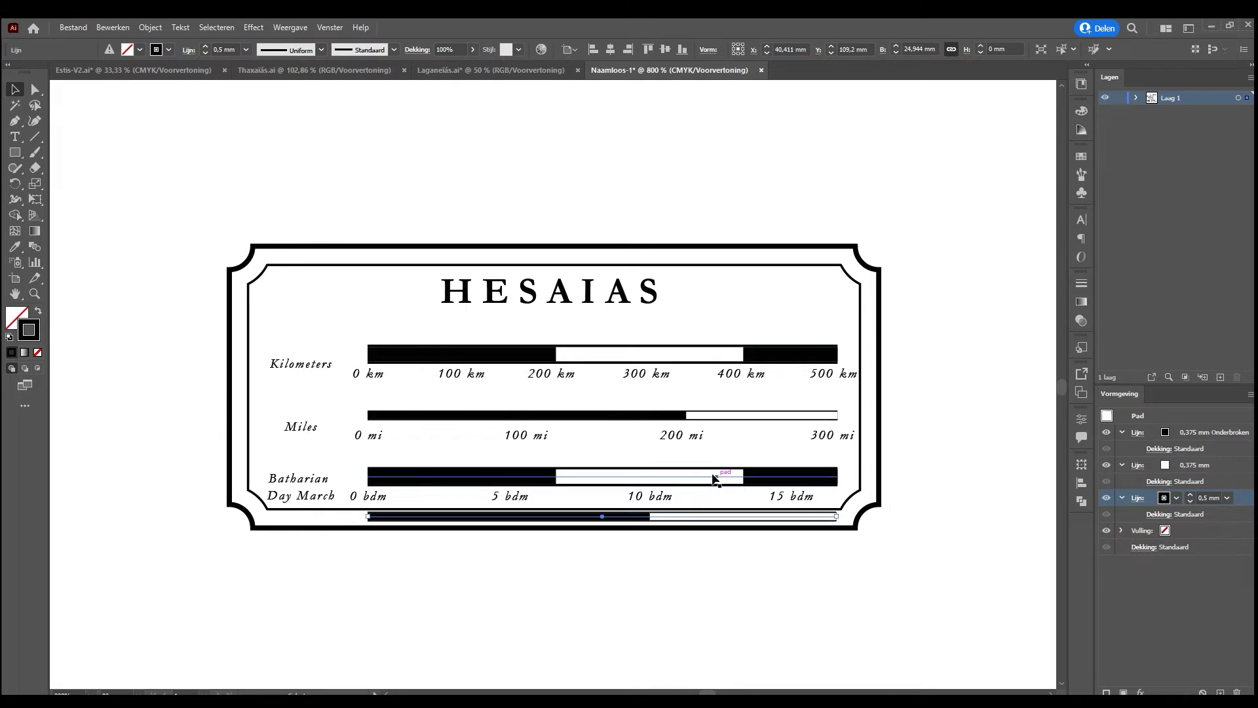
click(715, 479)
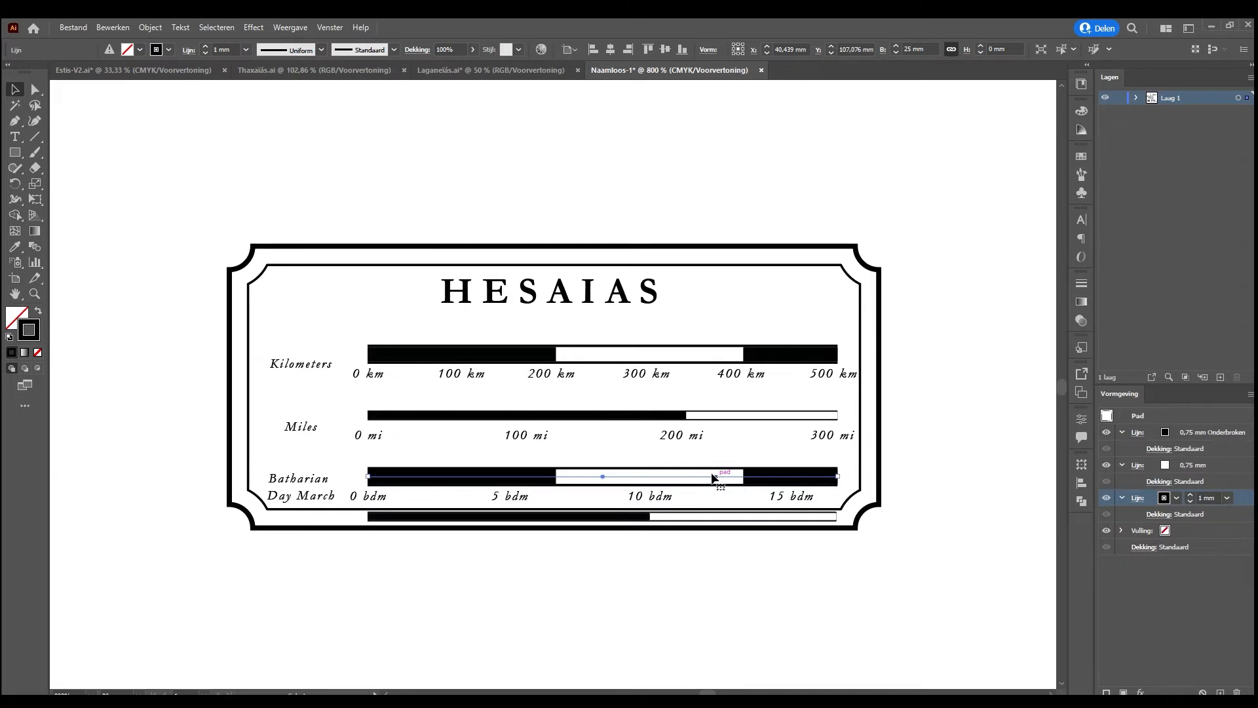
key(Delete)
click(671, 514)
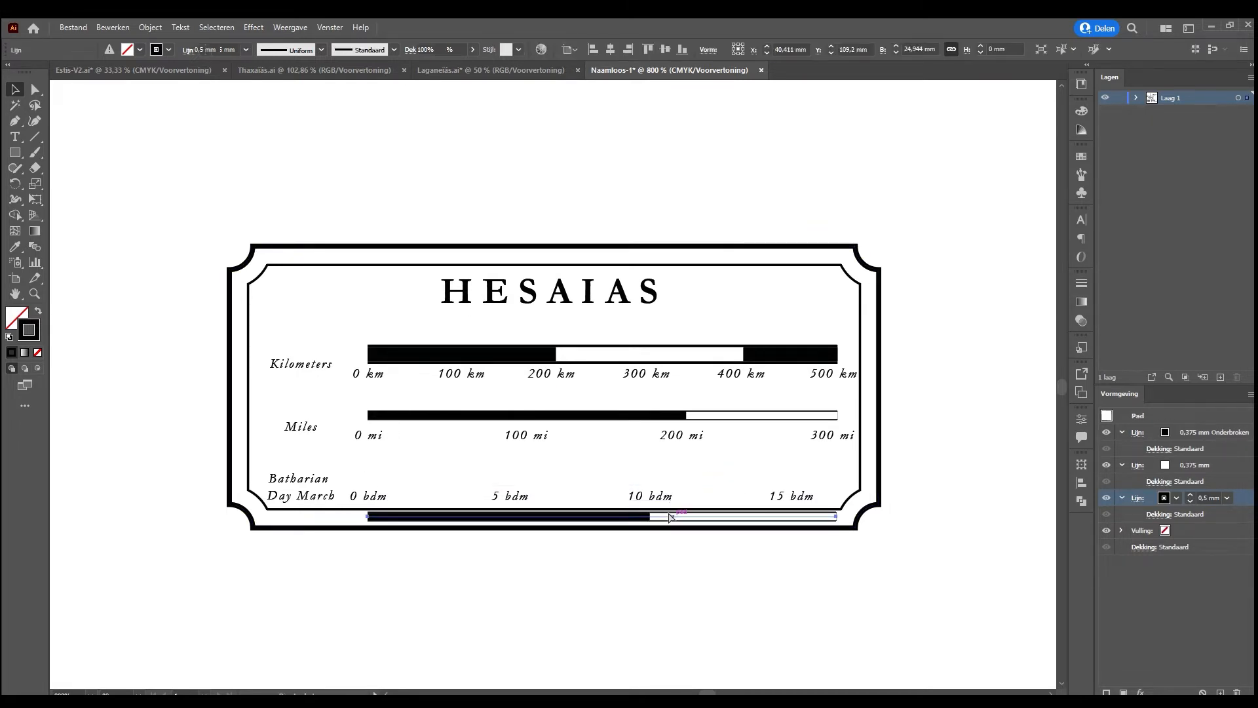
key(ctrl+z)
key(ctrl+z)
Delete the thicker duplicate bar hidden behind the Batharian Day March scale bar, moving the thin bar aside and back into place
click(706, 483)
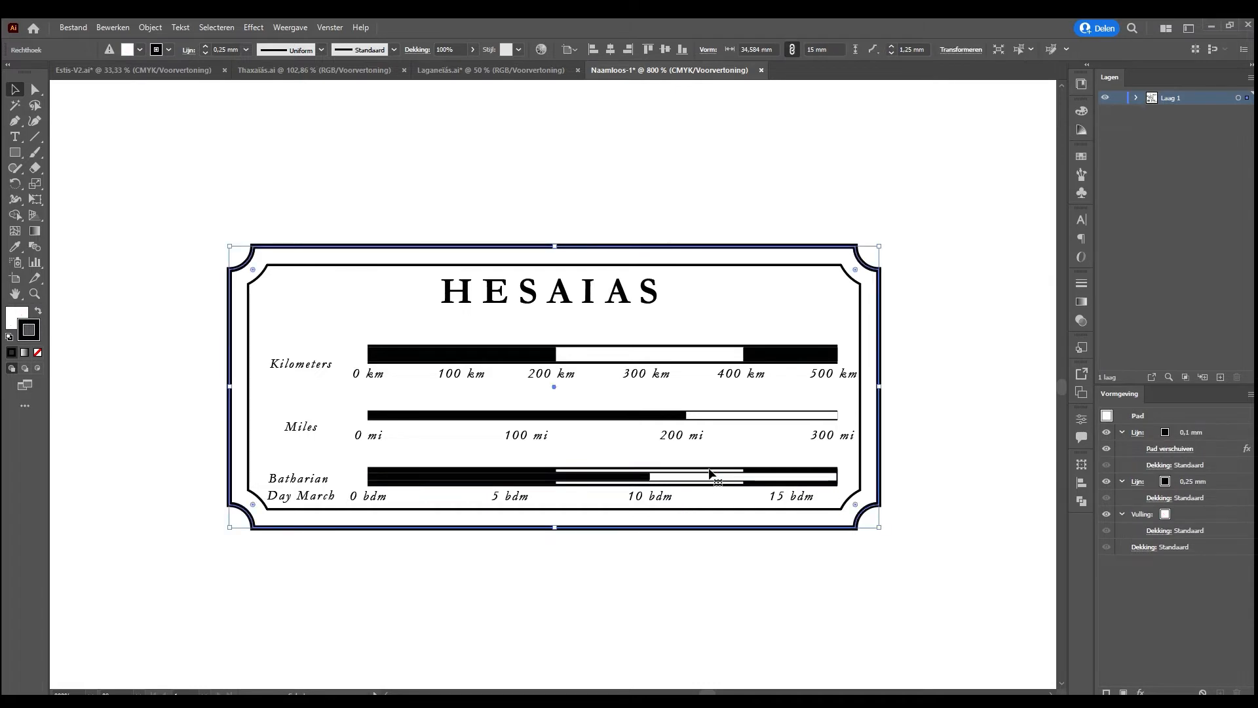
click(709, 476)
key(shift+Down)
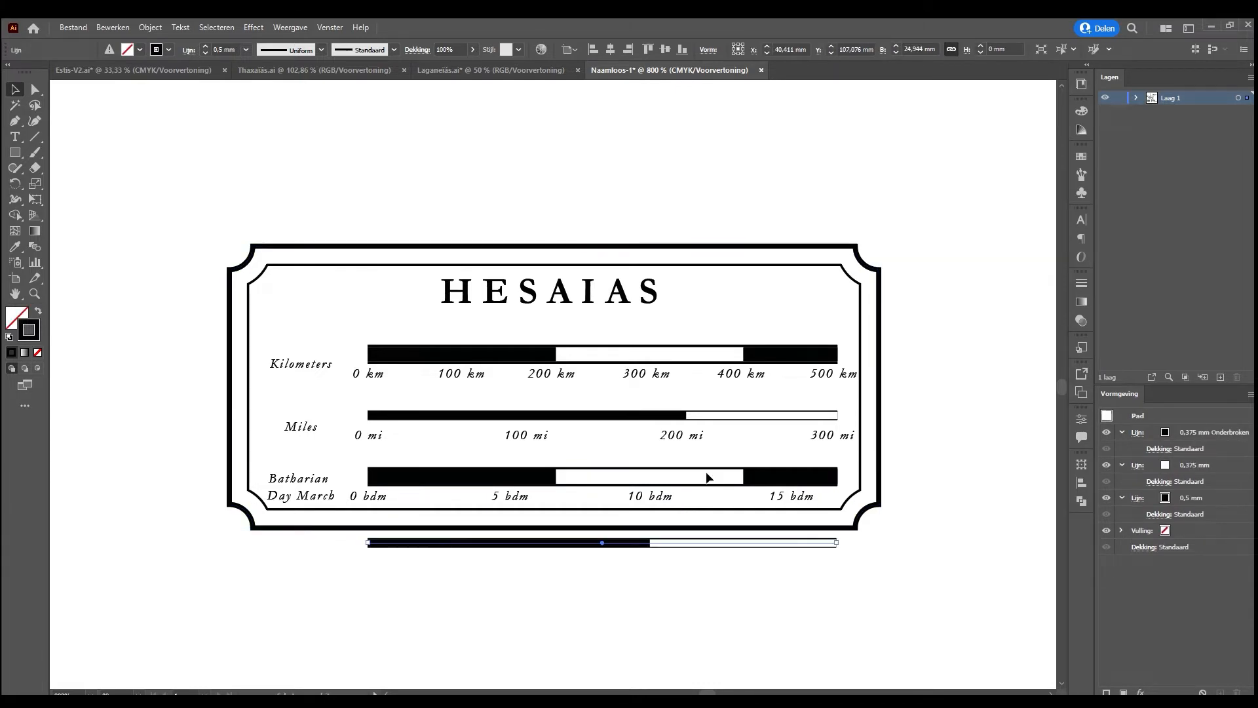
click(704, 478)
key(Delete)
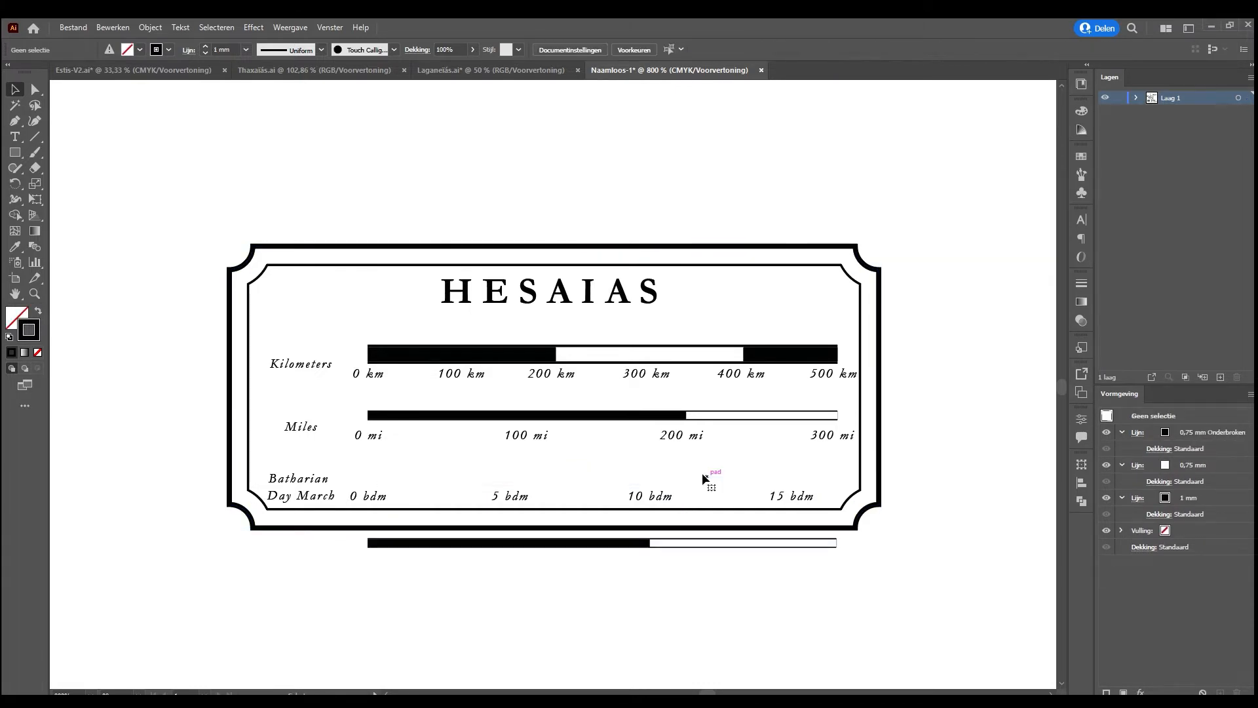
click(667, 543)
key(shift+Up)
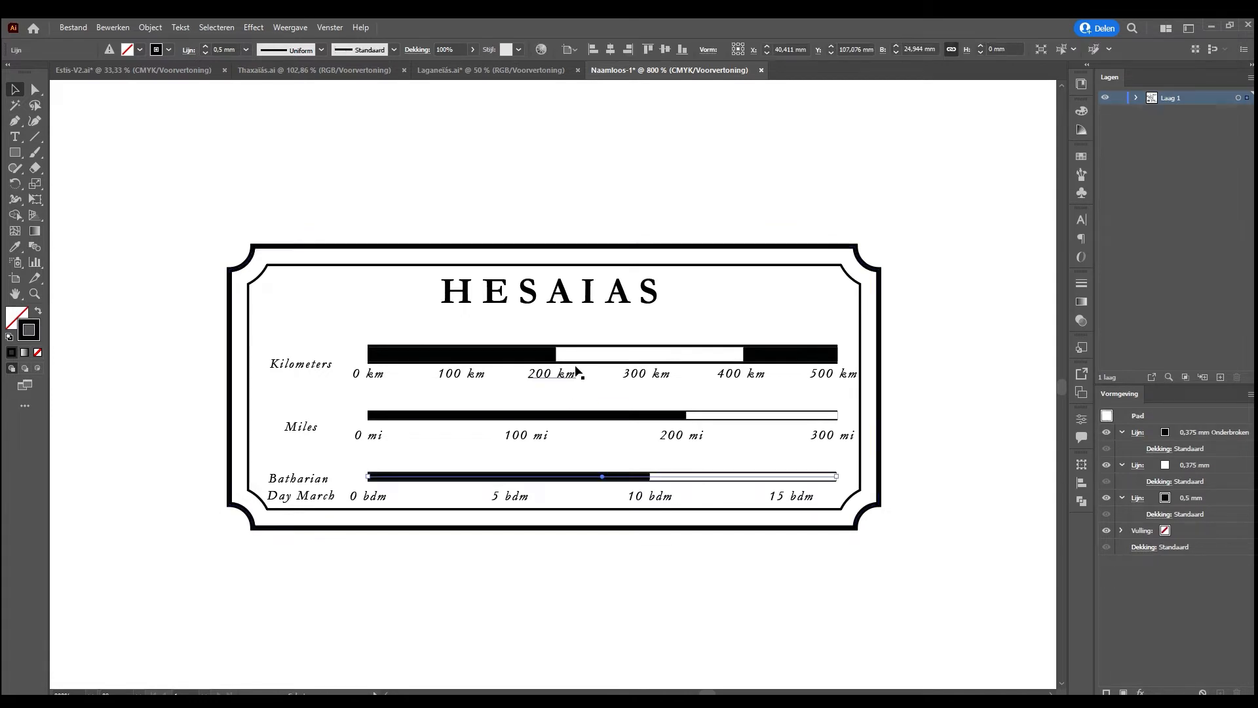
Halve the Kilometers scale bar's black outline stroke to 0.5 mm and its white stroke to 0.375 mm
click(580, 354)
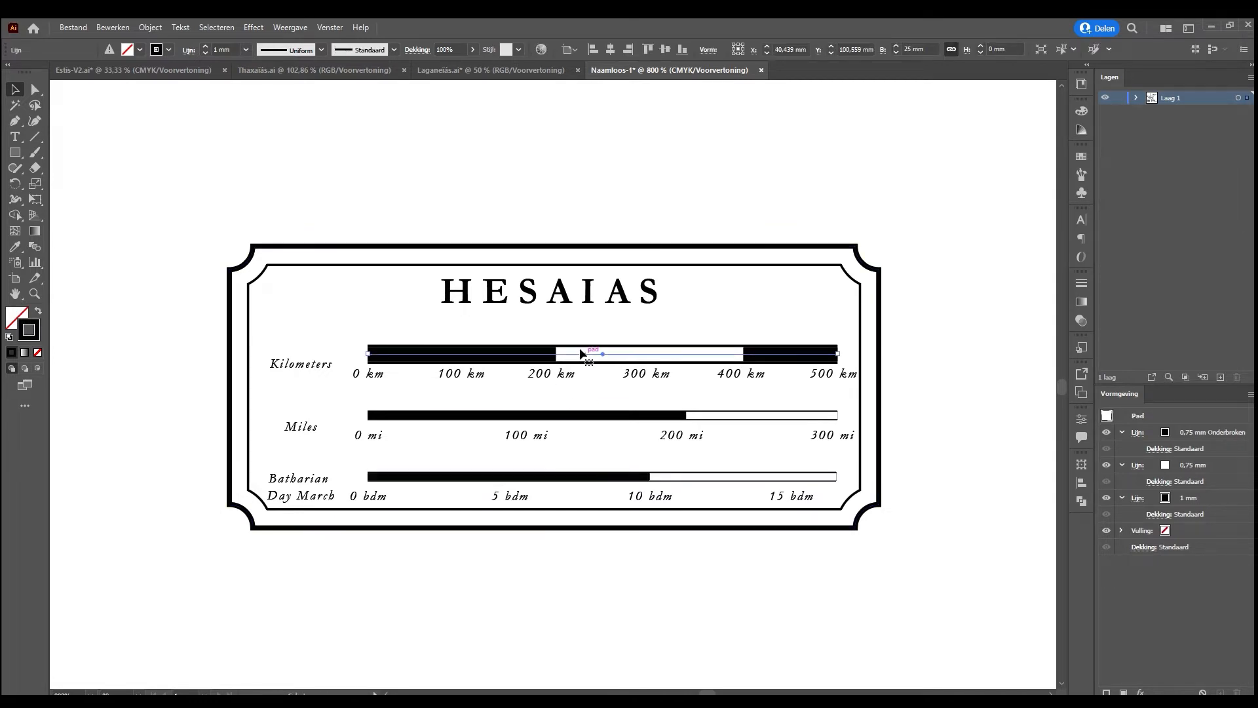
key(shift+Up)
key(ctrl+z)
click(228, 51)
key(Return)
click(1173, 466)
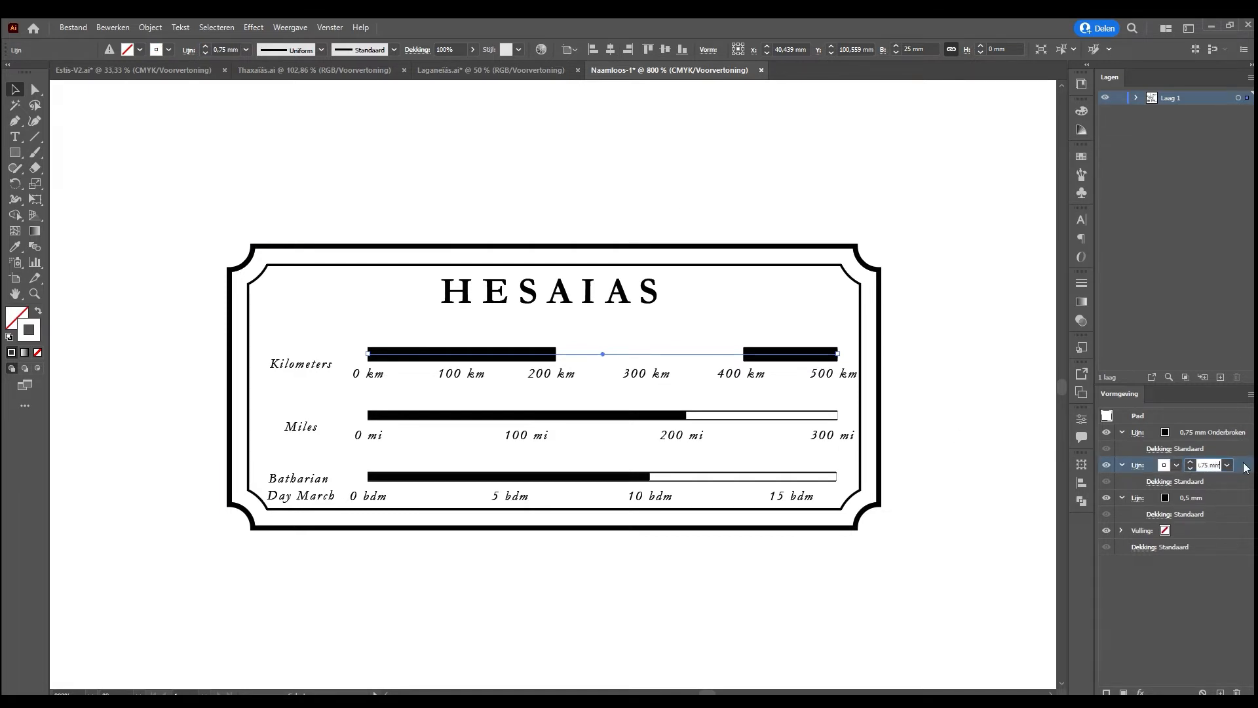
text(/2)
key(Return)
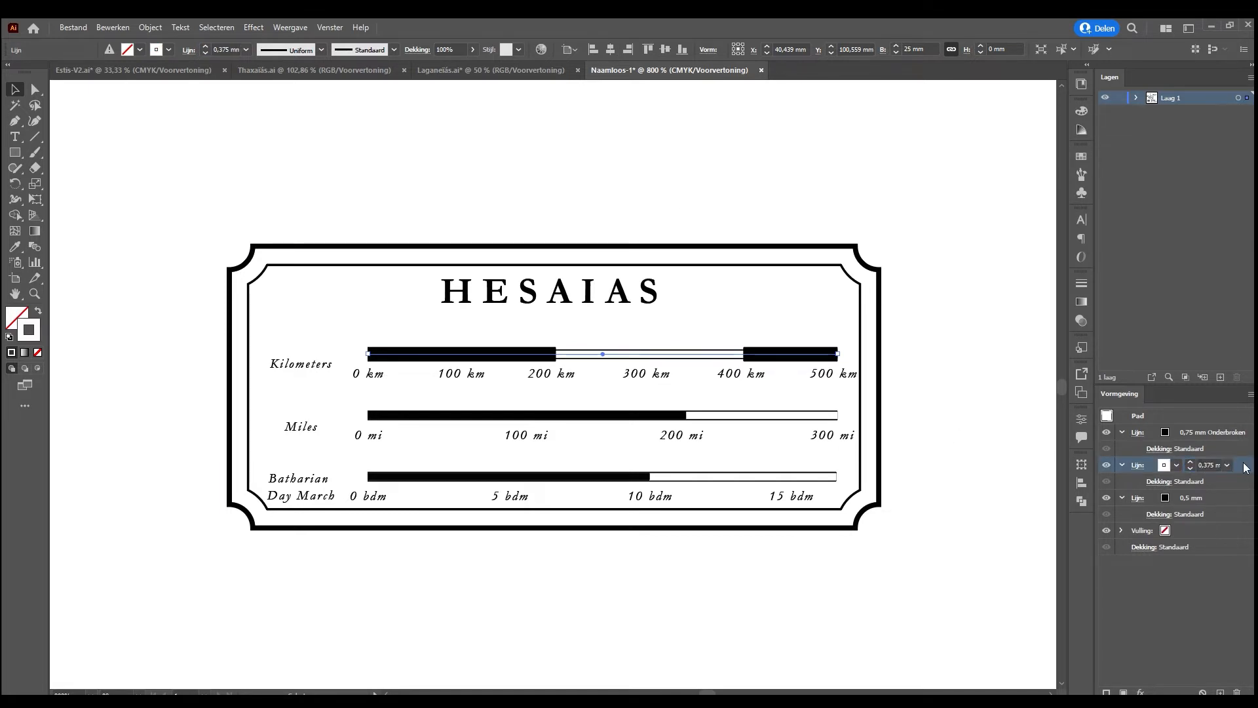
Halve the weight of the Kilometers scale bar's dashed black stroke to 0.375 mm
click(1188, 436)
click(1212, 433)
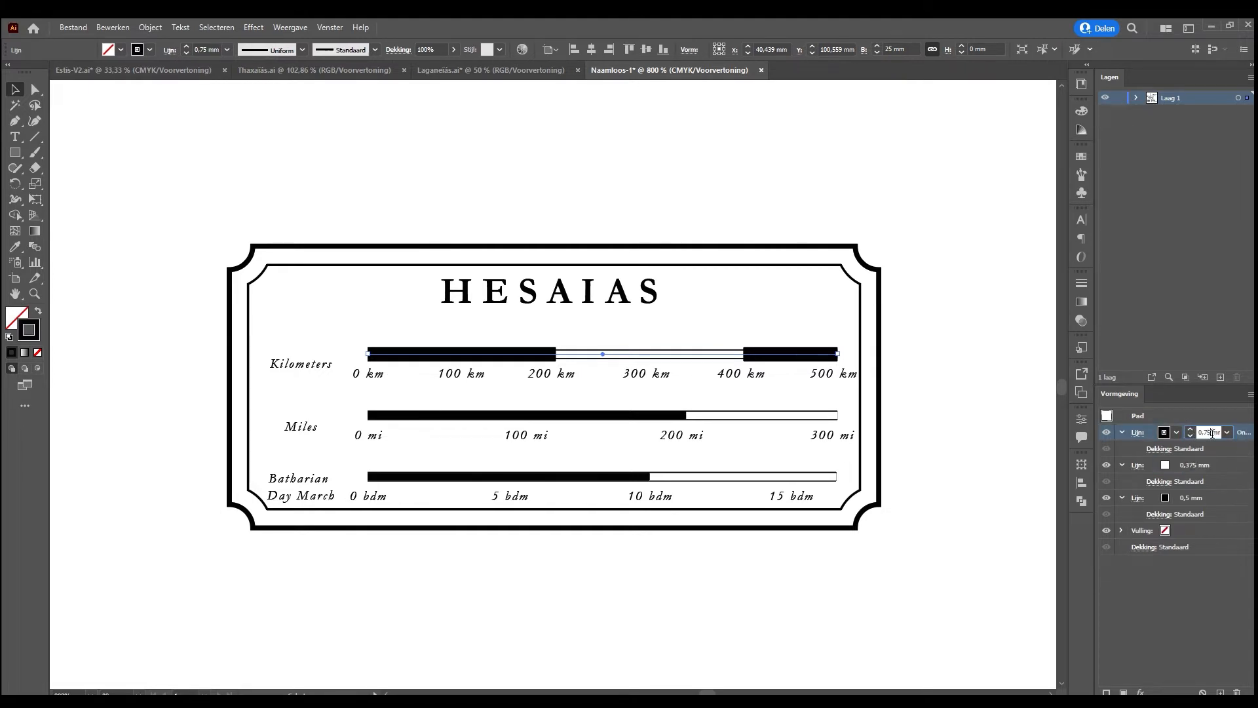
text(/2)
key(Return)
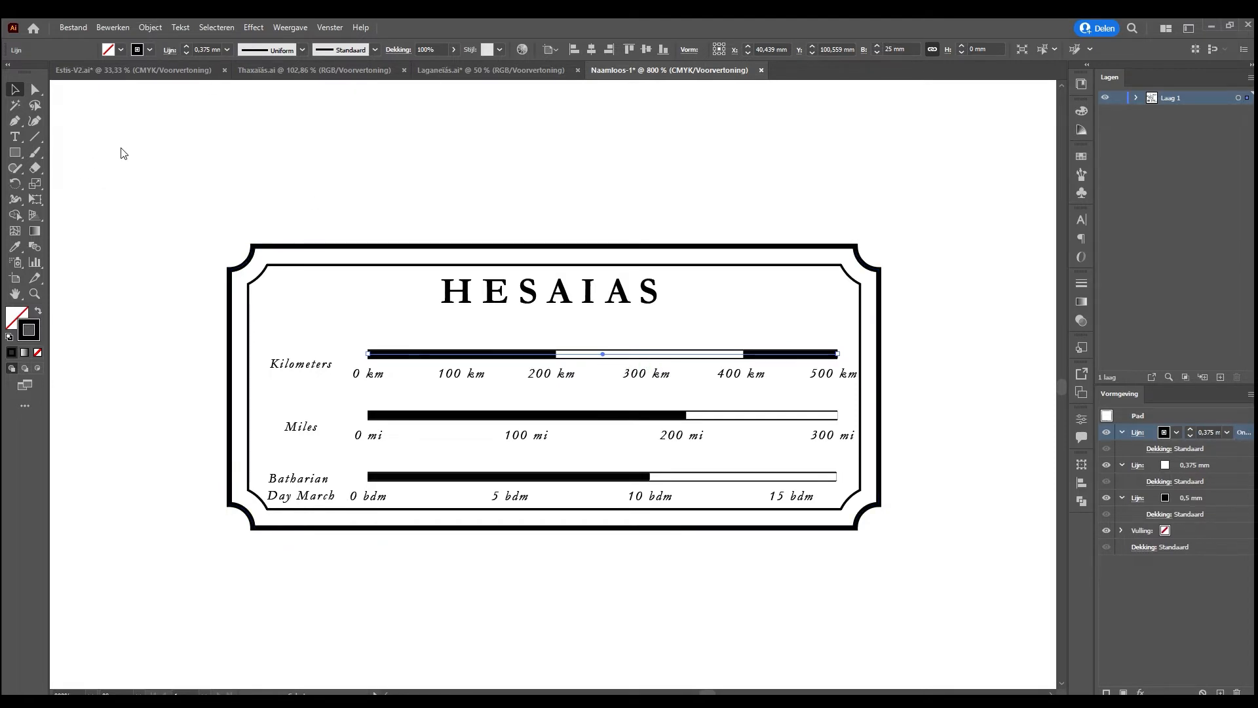
Set the dash and gap lengths of the Kilometers scale bar's dashed stroke to 5 mm each
text(5)
key(Tab)
text(5)
key(Tab)
text(5)
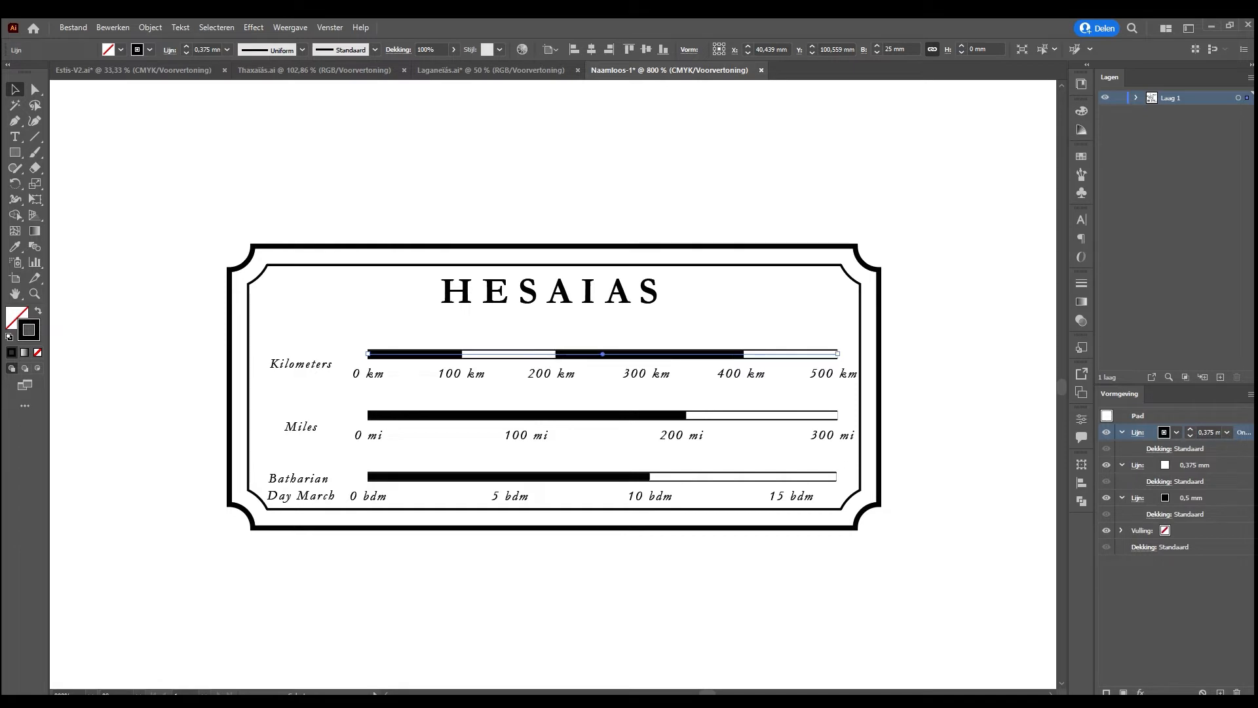
key(Tab)
text(5)
key(Tab)
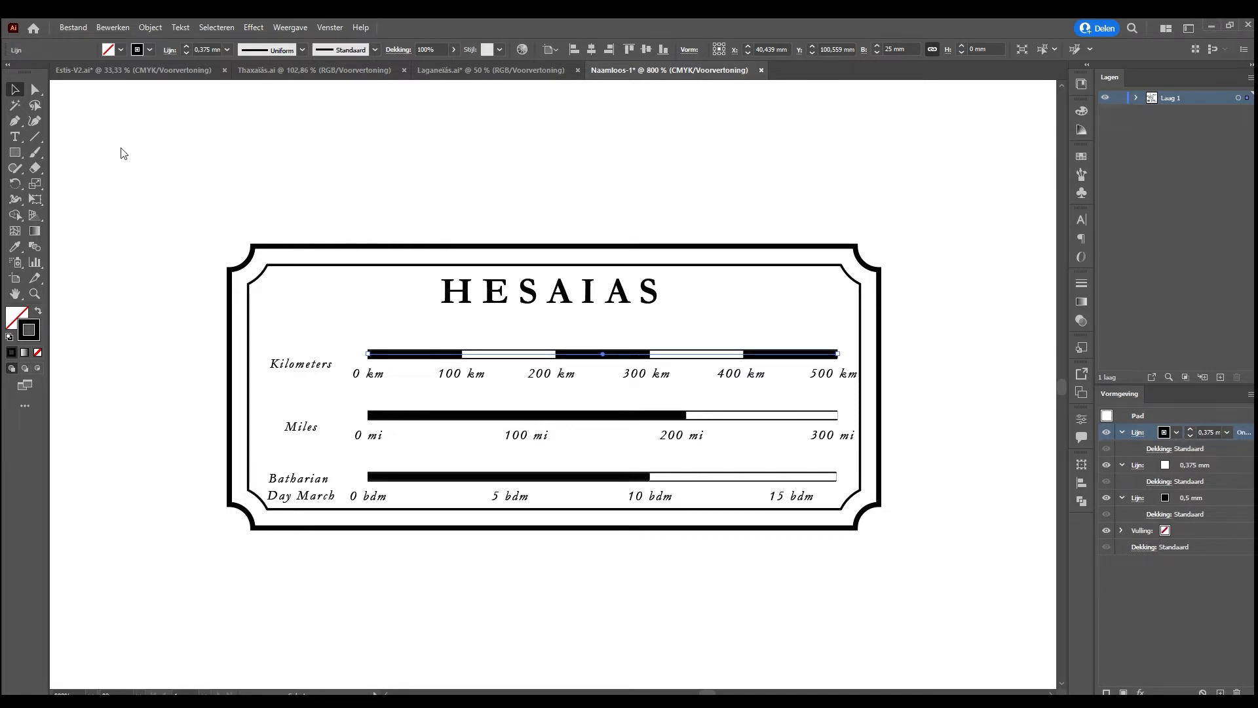
Halve the dash and gap lengths of the Miles scale bar so its segments match the 100 mi divisions
click(457, 414)
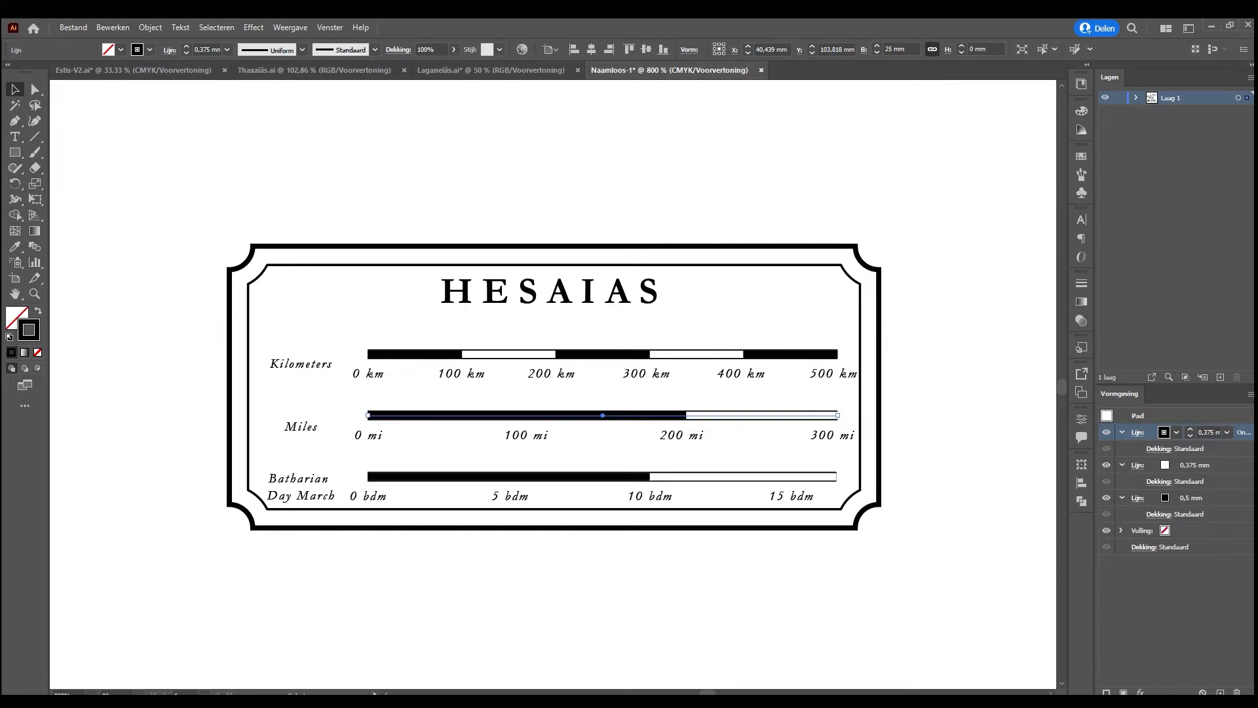
key(Return)
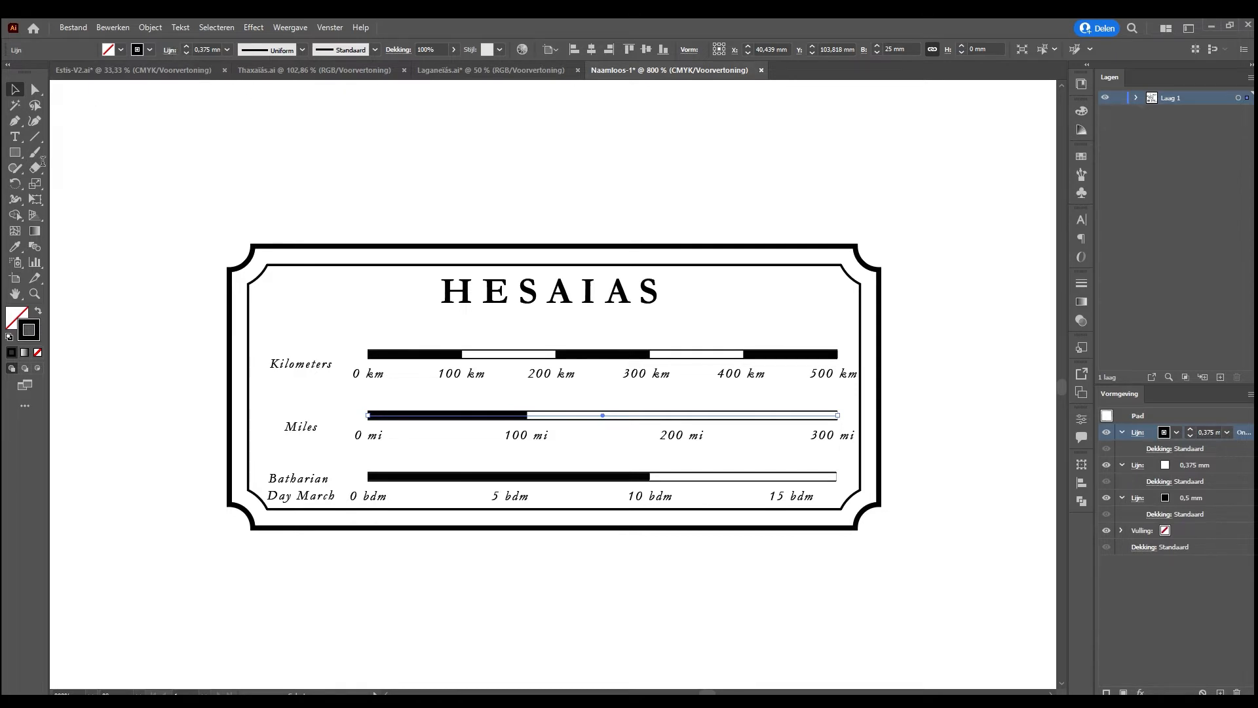
key(Return)
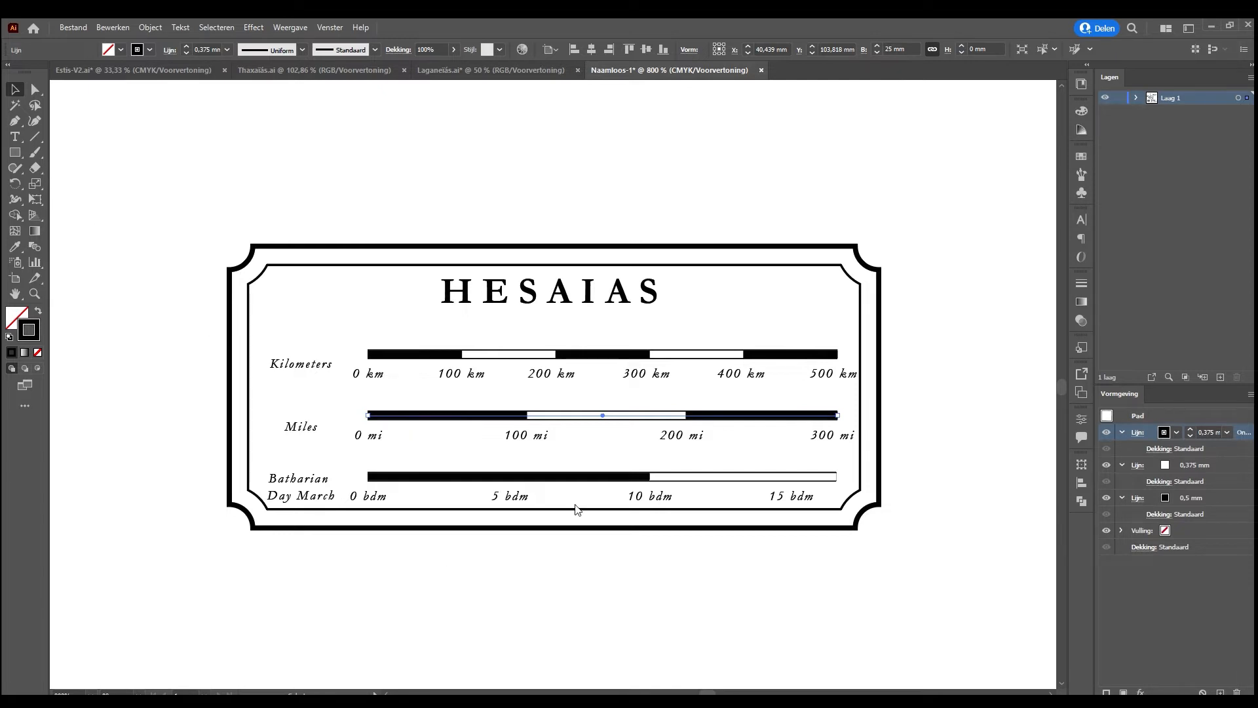
Switch to the Thaxaïas map and examine the Batharian Day March scale bar in its legend up close
click(484, 476)
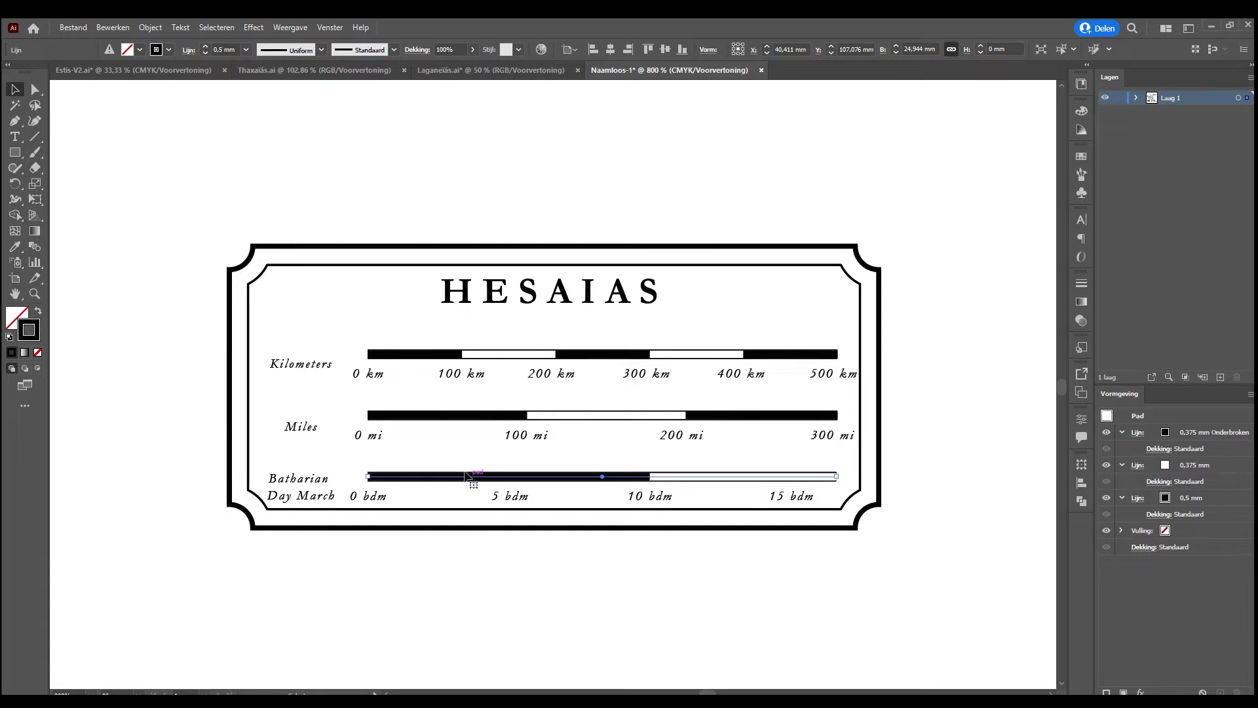
click(186, 68)
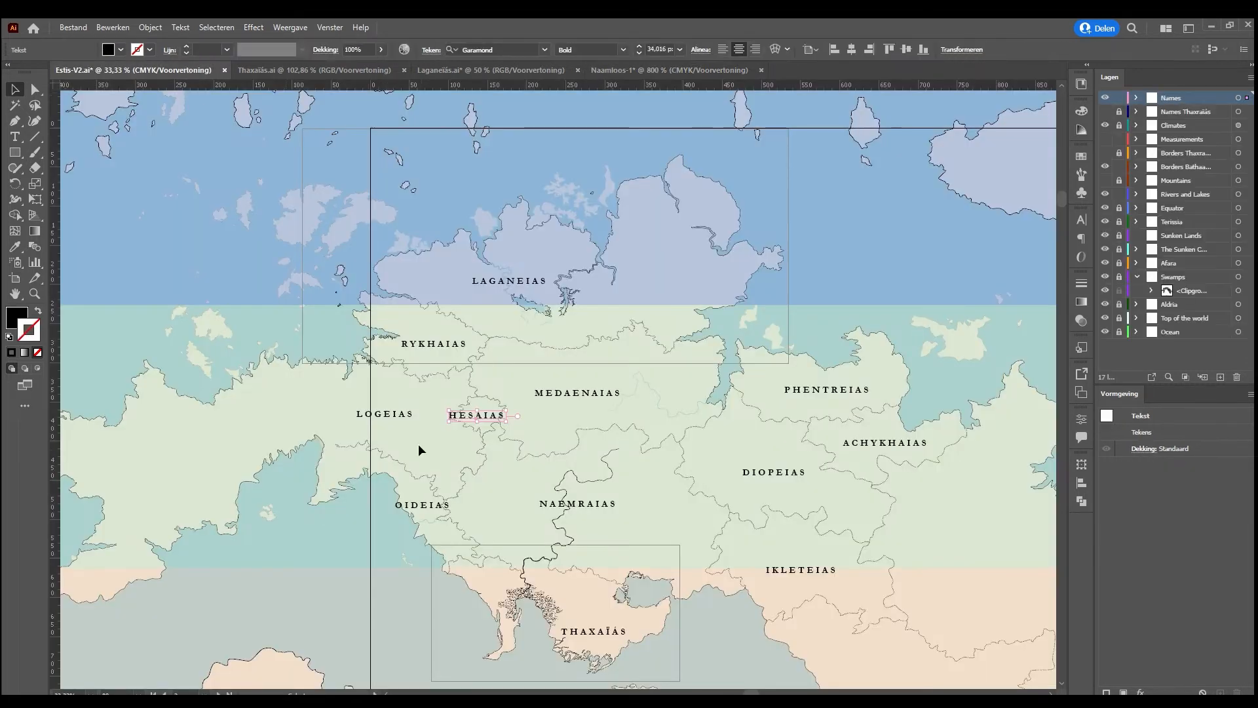
click(348, 68)
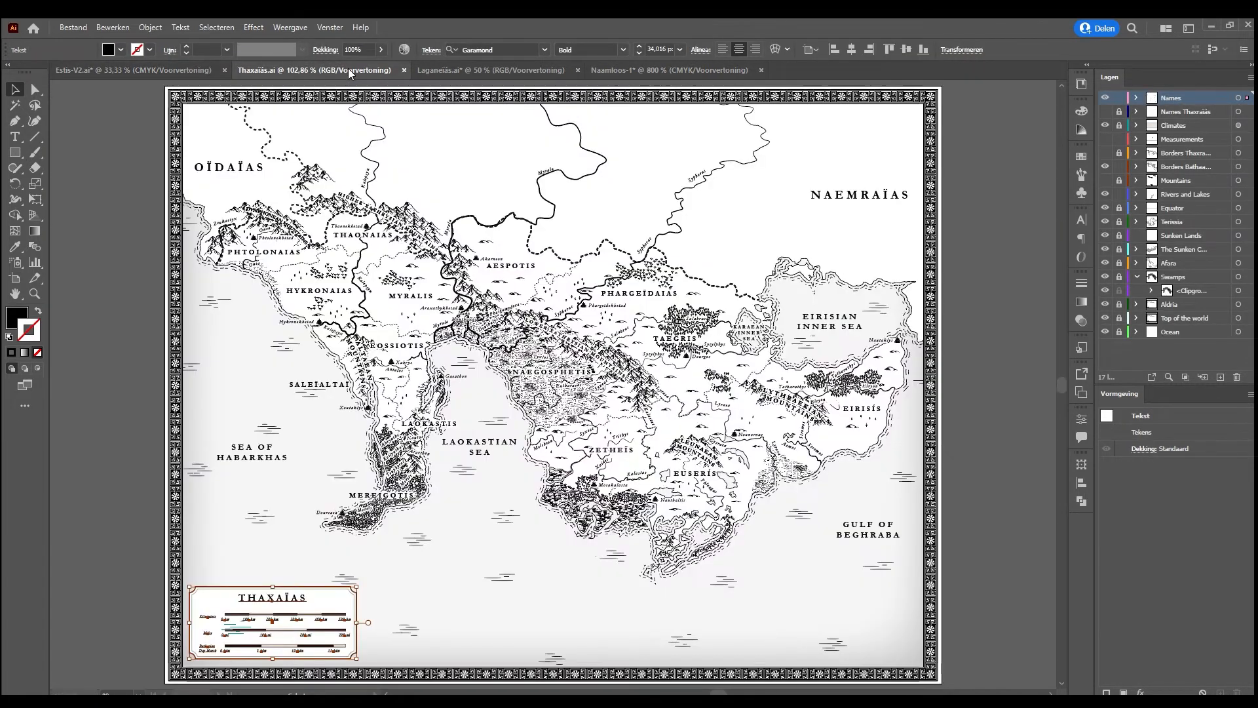
click(270, 643)
click(273, 644)
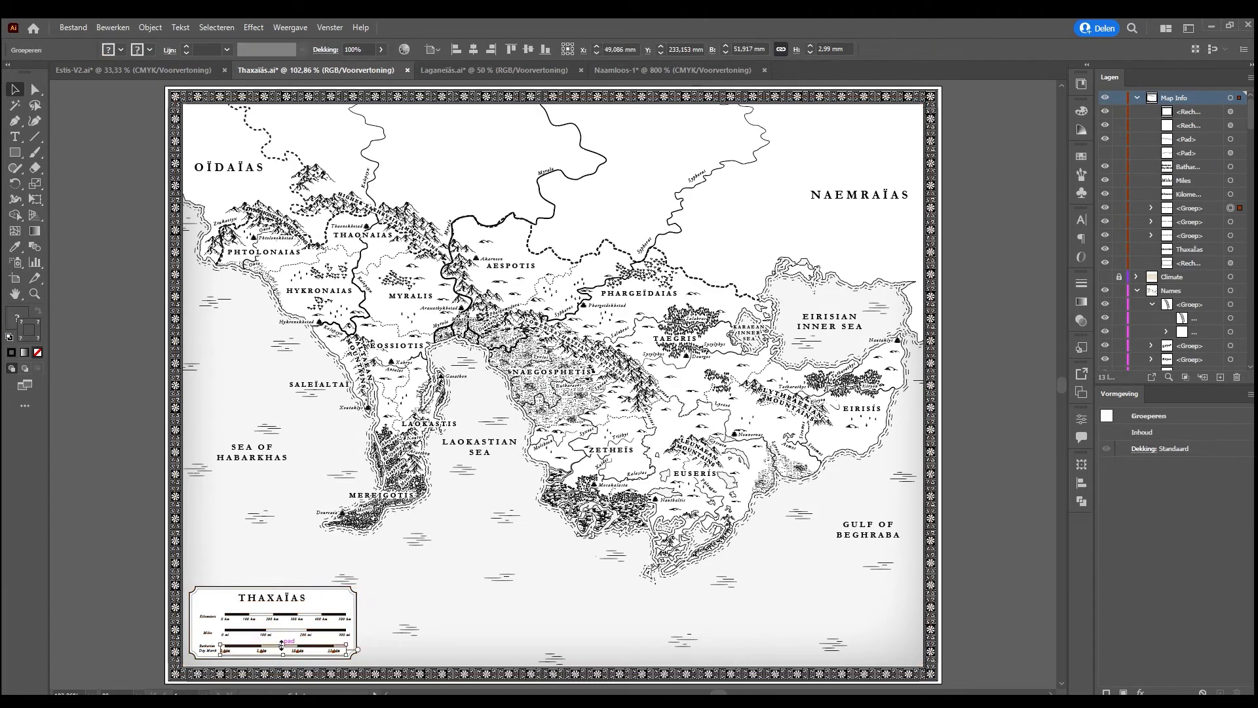
key(ctrl+plus)
key(ctrl+plus)
key(ctrl+plus)
key(ctrl+plus)
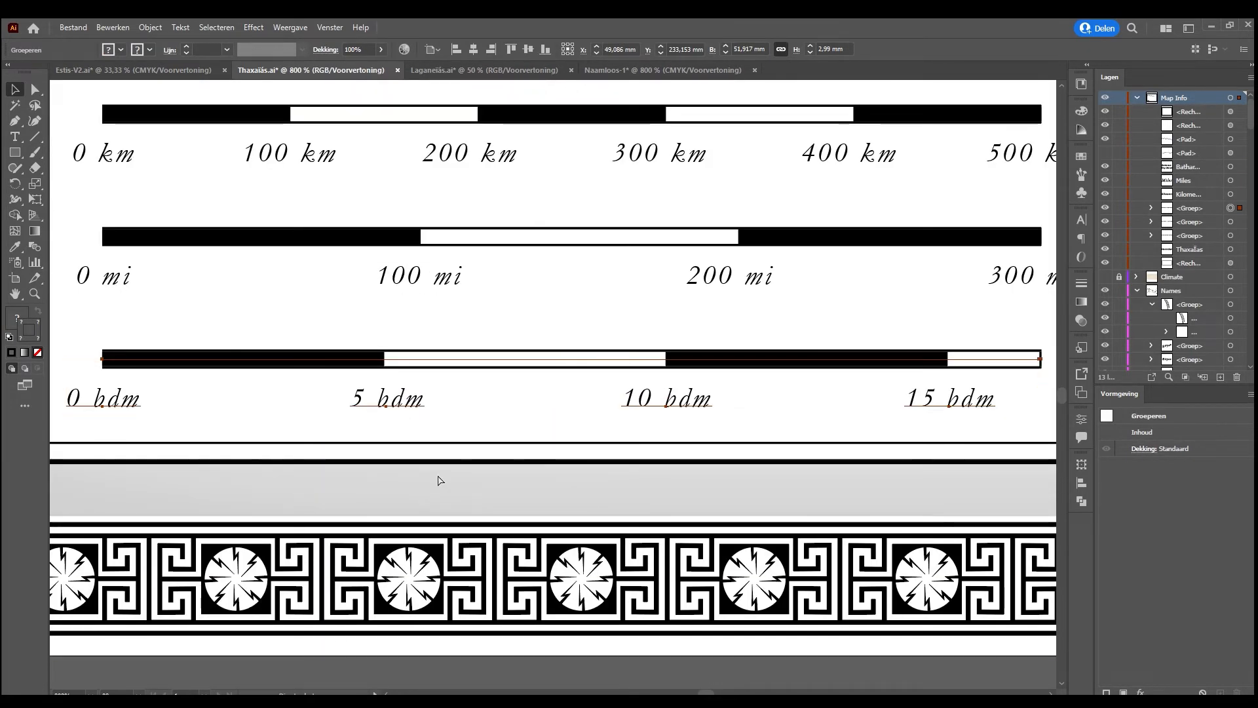
key(ctrl+minus)
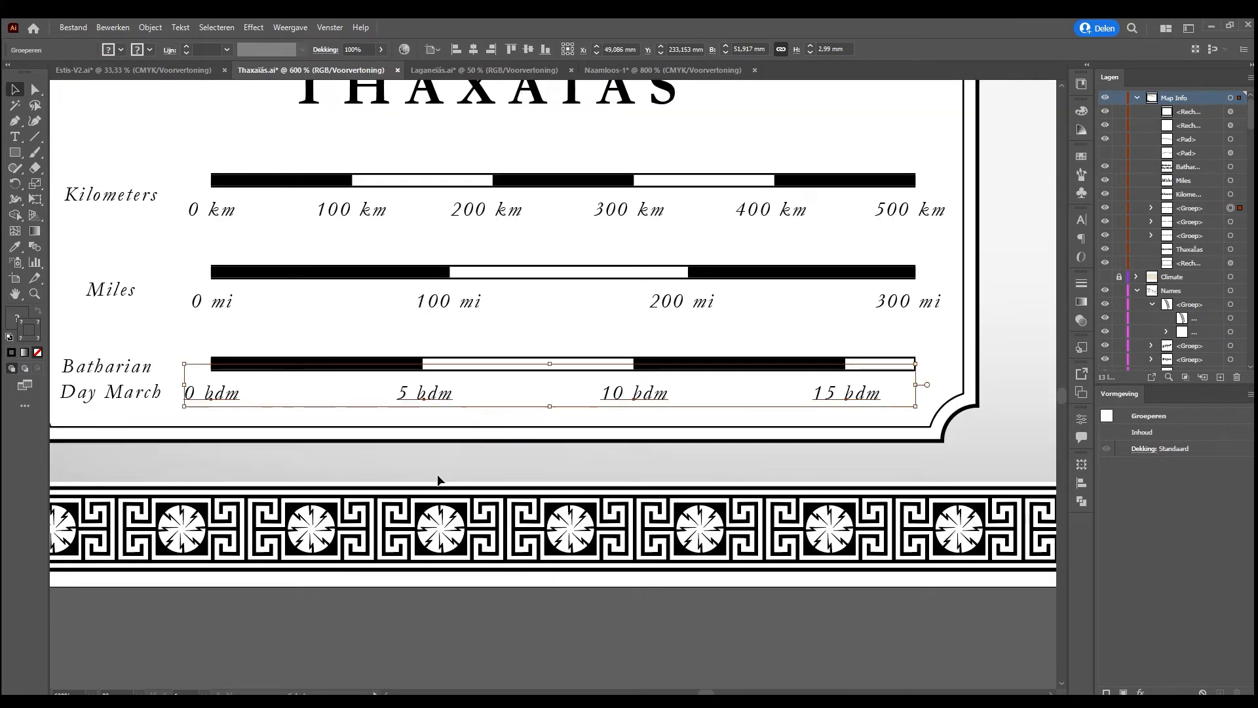
Isolate the Thaxaïas Batharian Day March group and try moving its scale bar below the labels to inspect the bar underneath
double_click(379, 364)
click(380, 365)
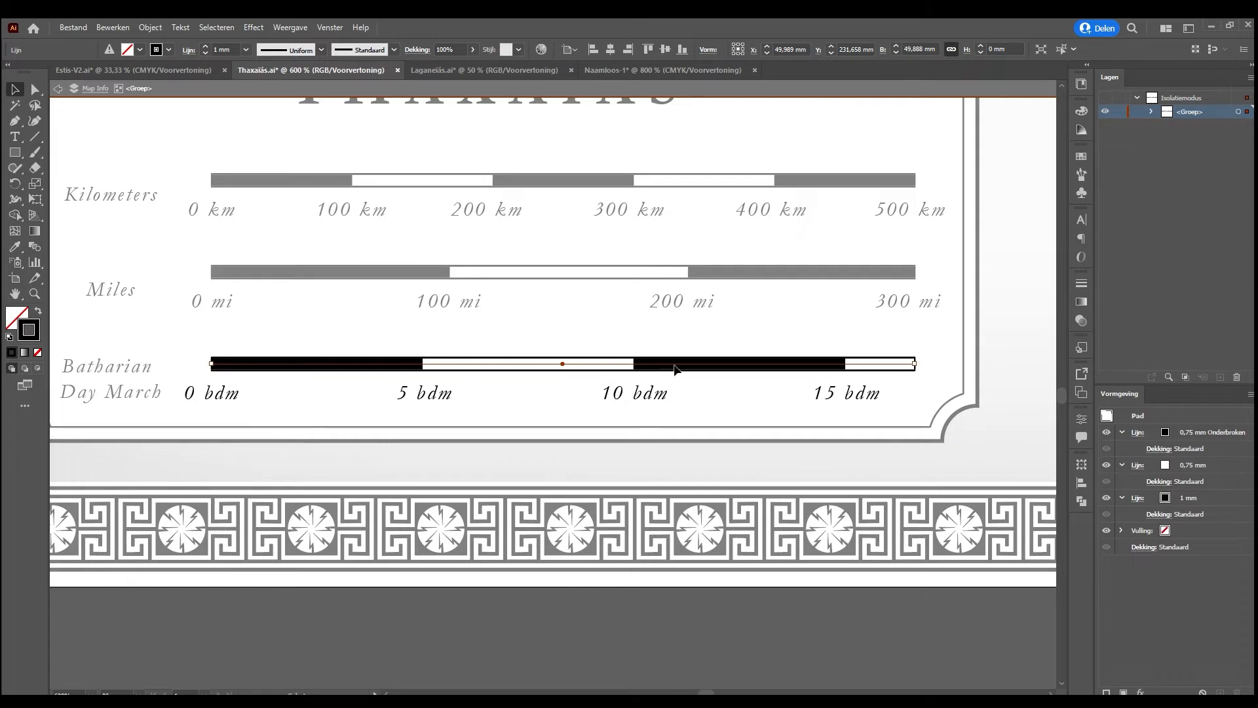
drag(674, 367, 675, 413)
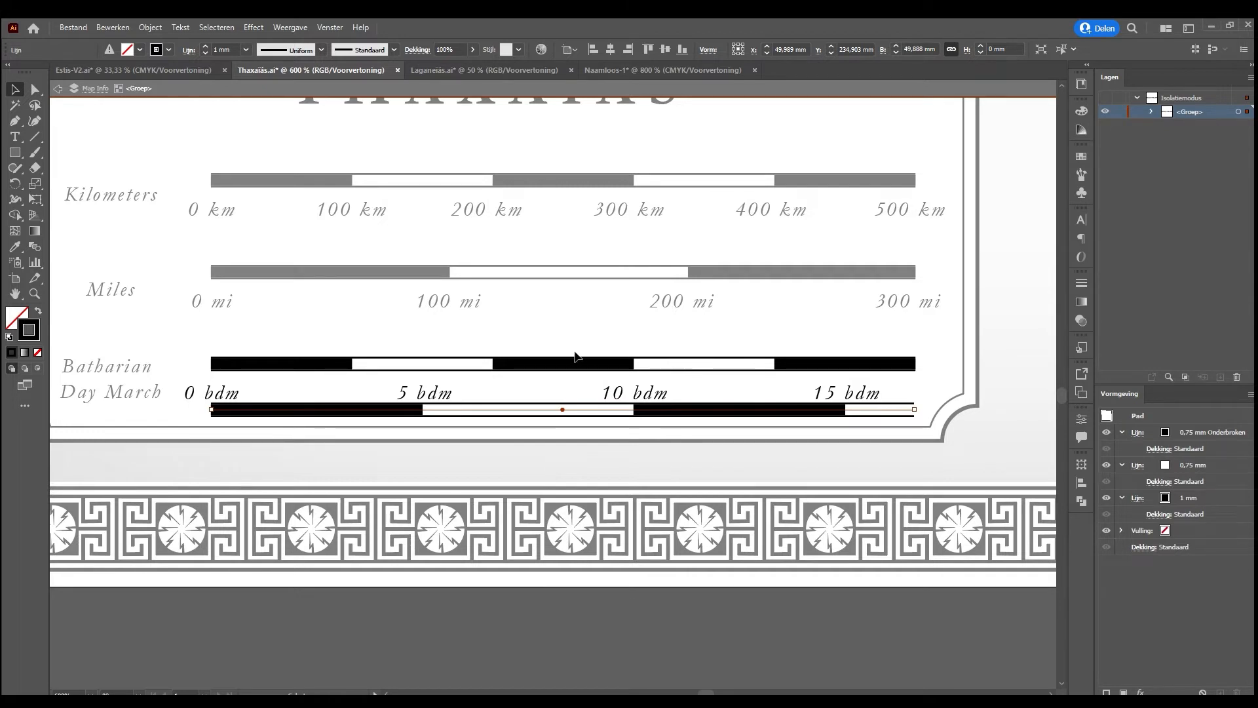
drag(553, 363, 554, 364)
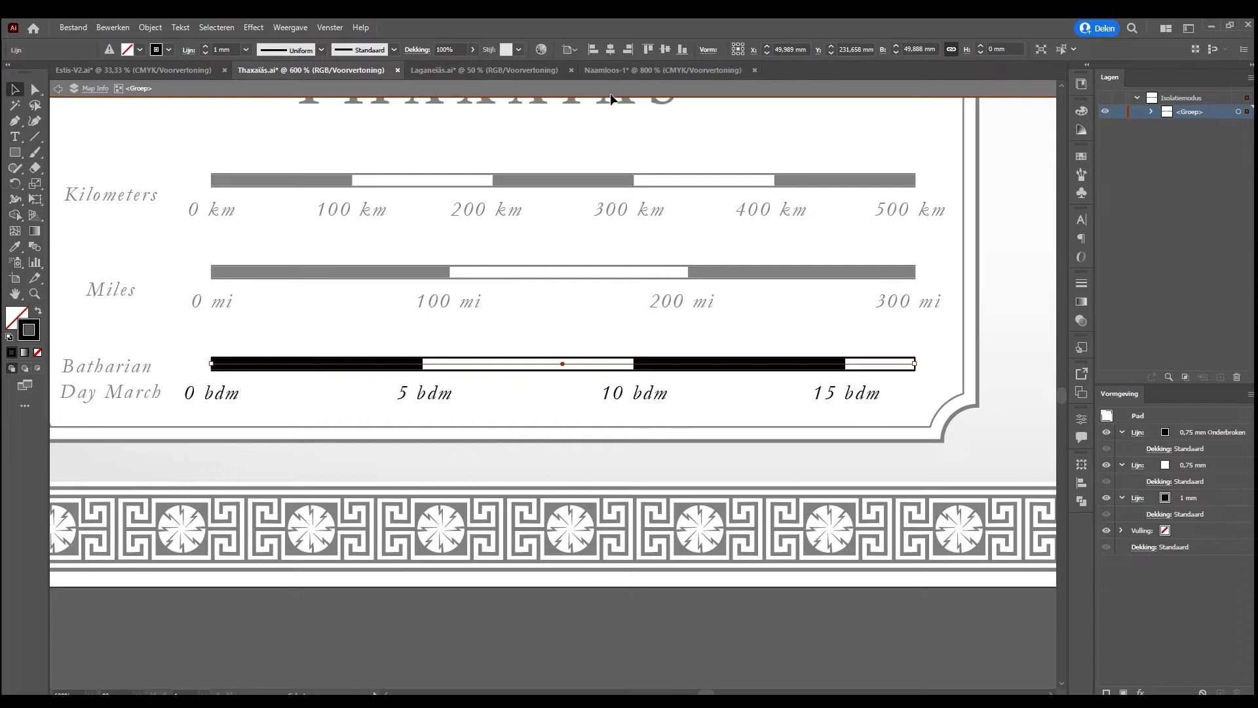
In the Hesaias document, shorten the Batharian Day March bar's dash and gap so its segments match the division labels
click(638, 70)
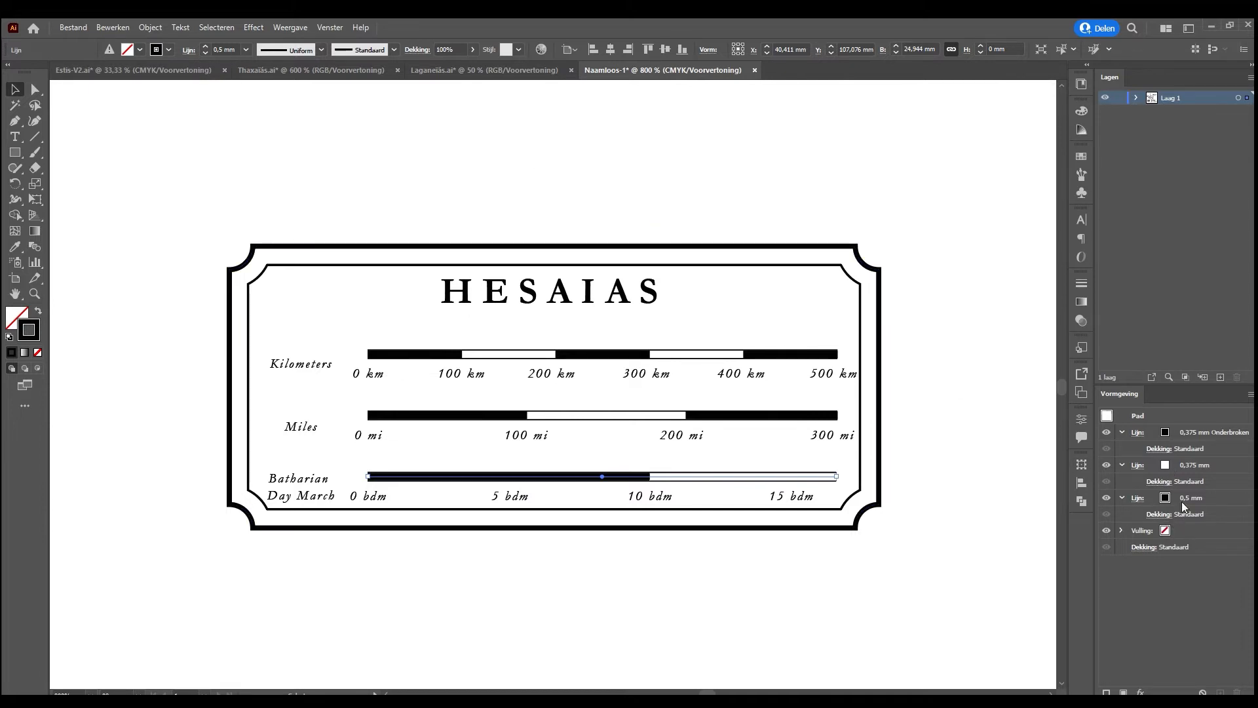
click(1212, 437)
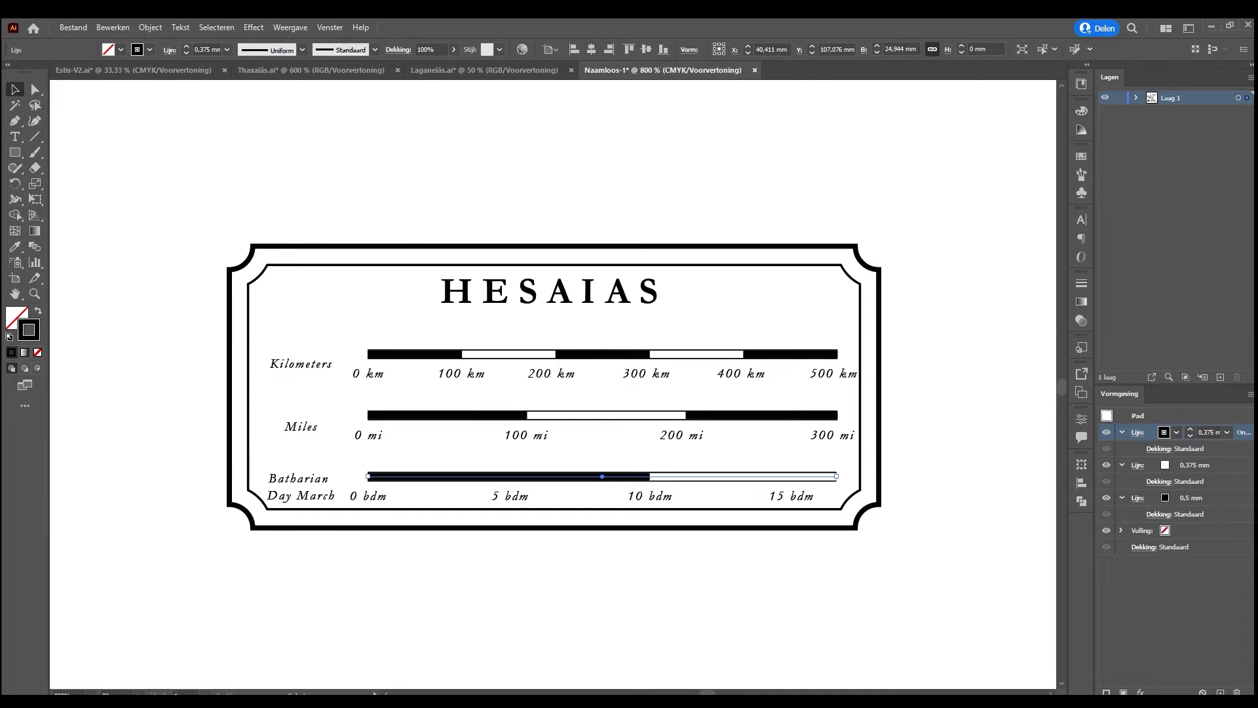
key(Return)
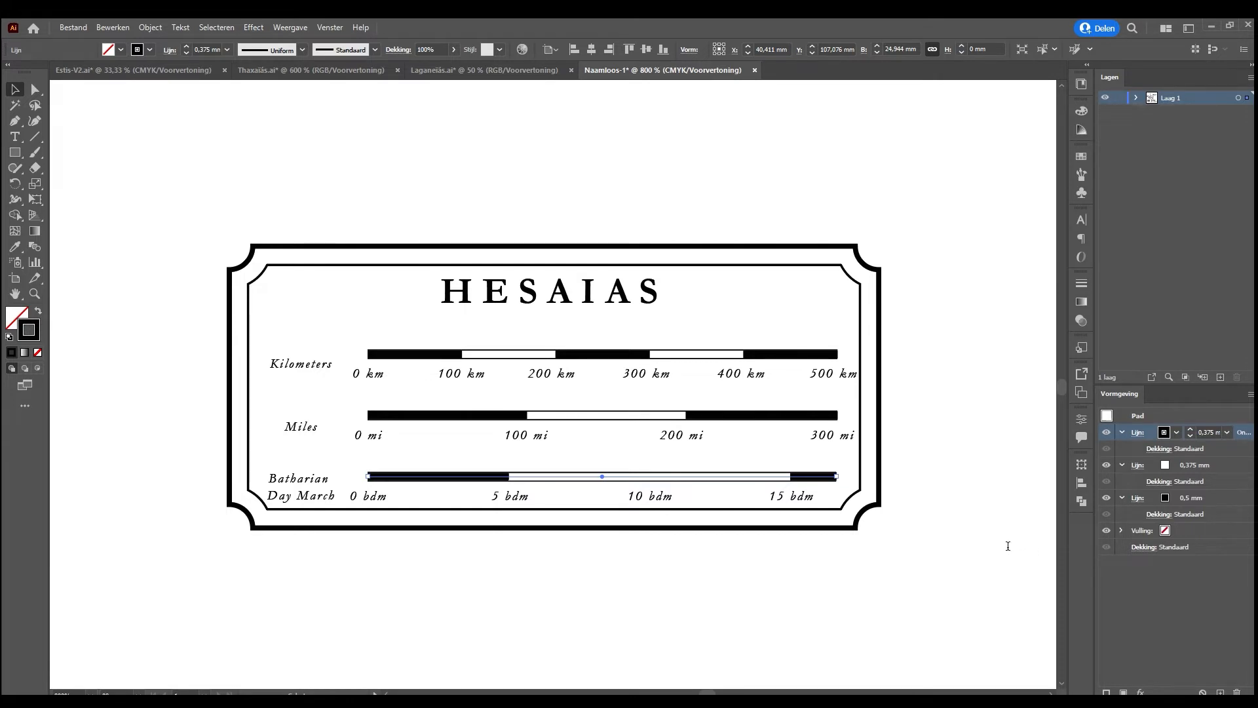
key(Return)
key(Tab)
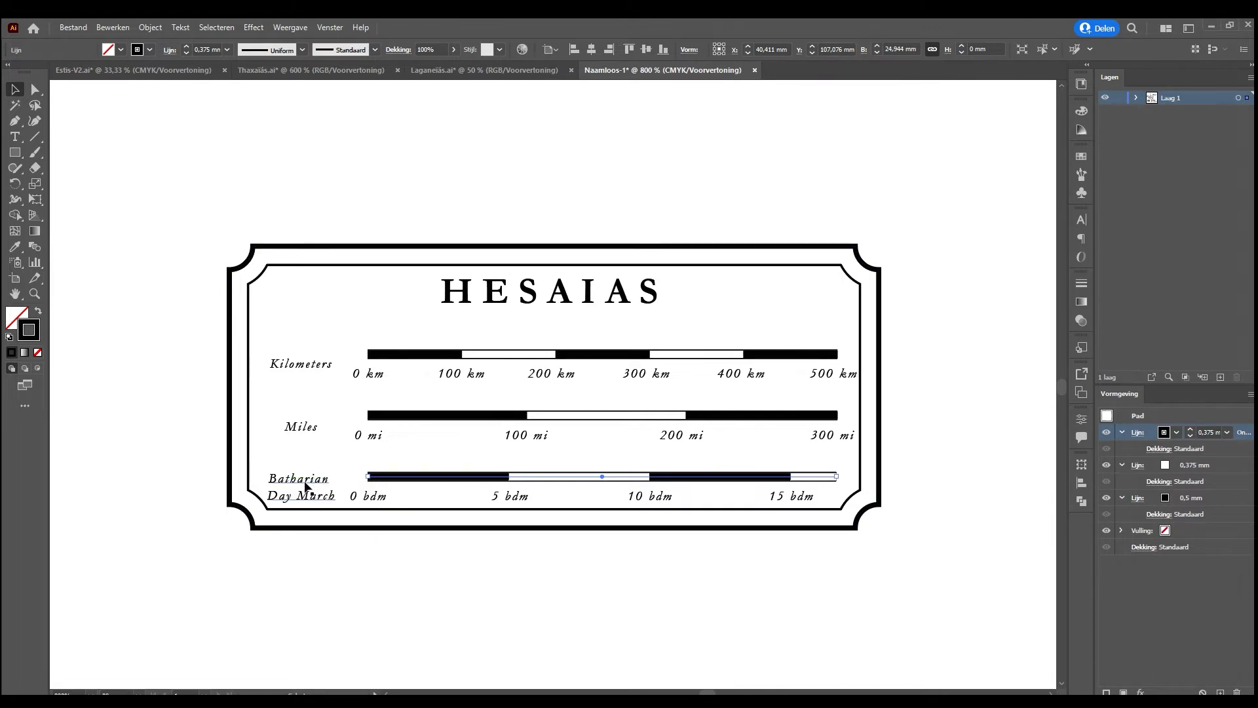
Change the 100 km label to 50 km and the 5 bdm label to 2,5 bdm
drag(312, 488, 312, 483)
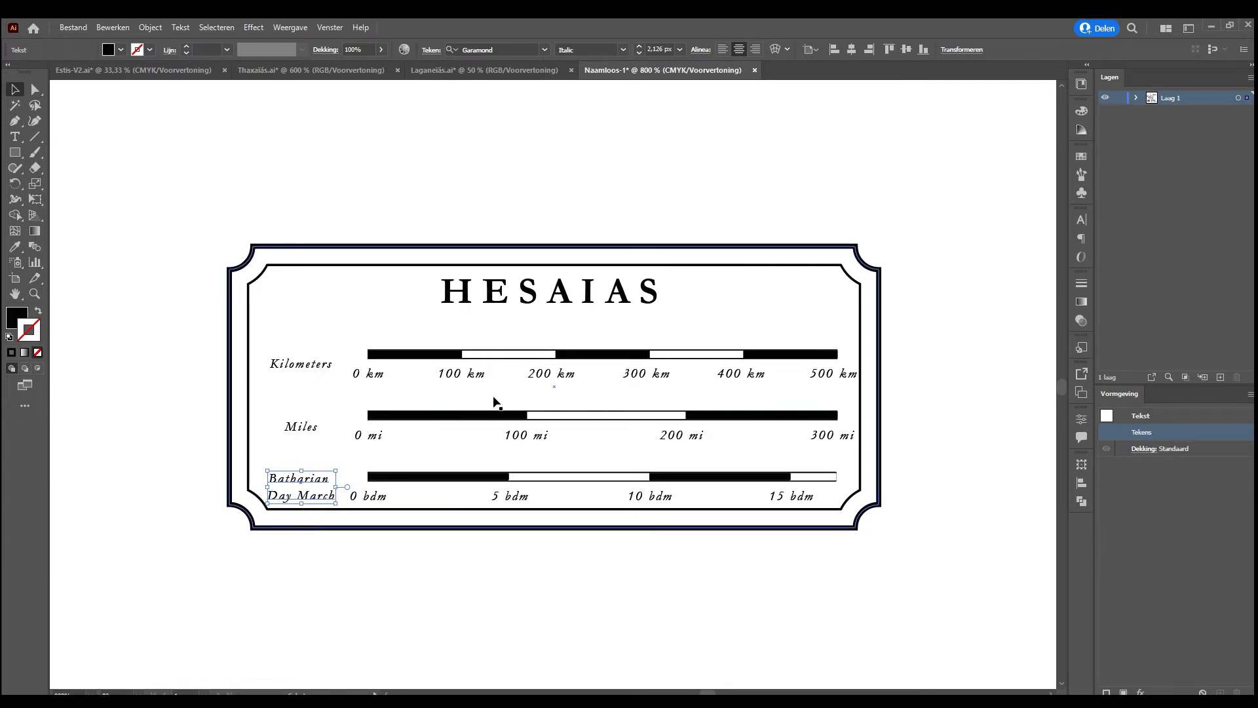
key(t)
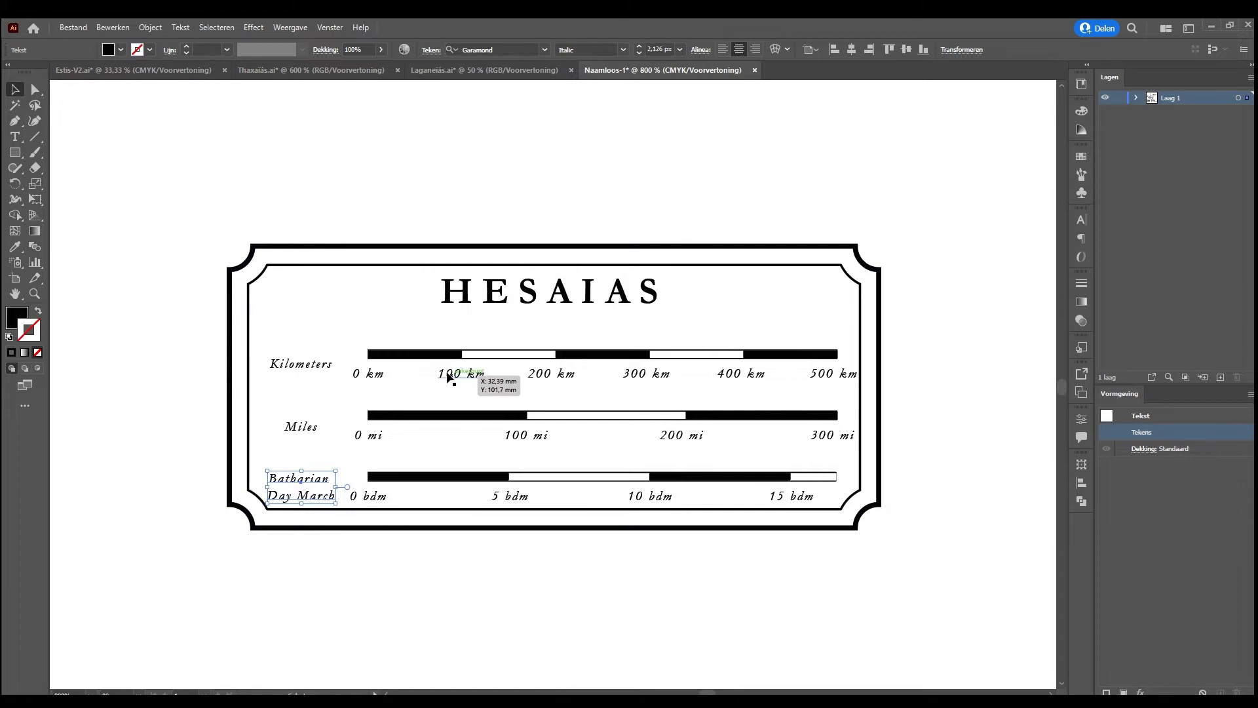
click(447, 375)
drag(453, 375, 434, 374)
text(5)
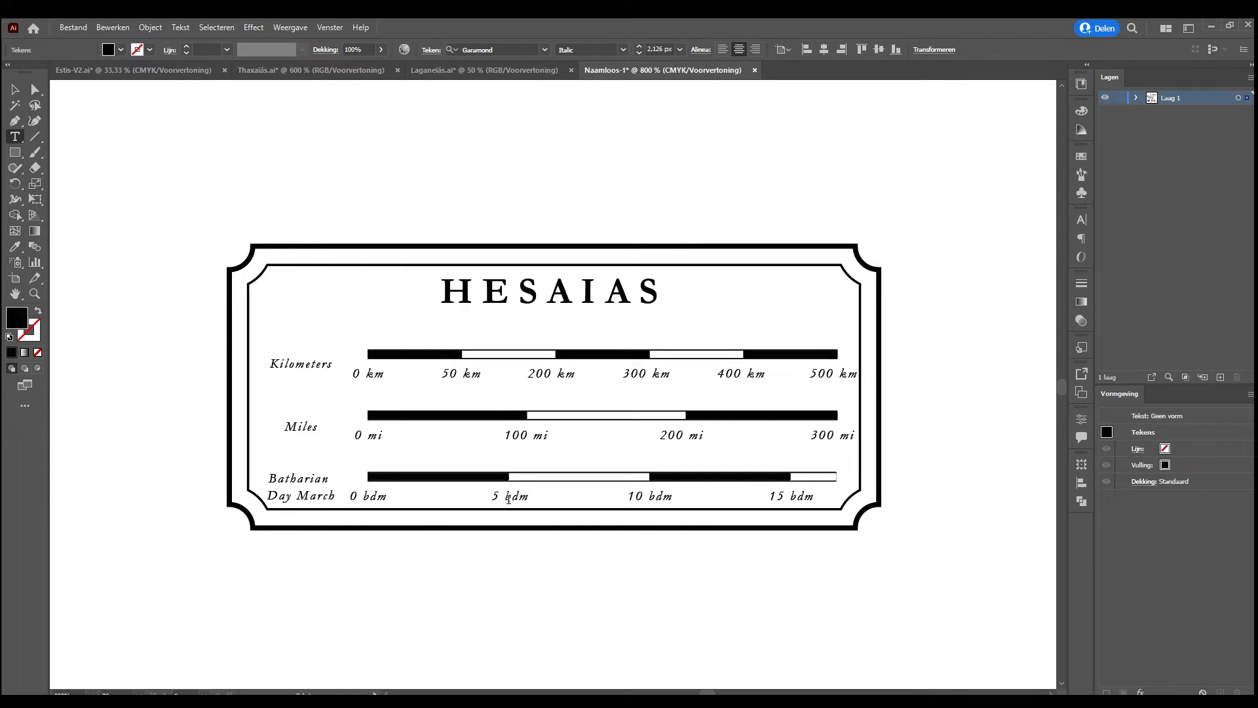
drag(502, 499, 486, 501)
text(2,5)
Change the remaining Kilometers labels to 100 km, 150 km, 200 km and 250 km
drag(493, 380, 497, 380)
text(1)
drag(631, 374, 618, 375)
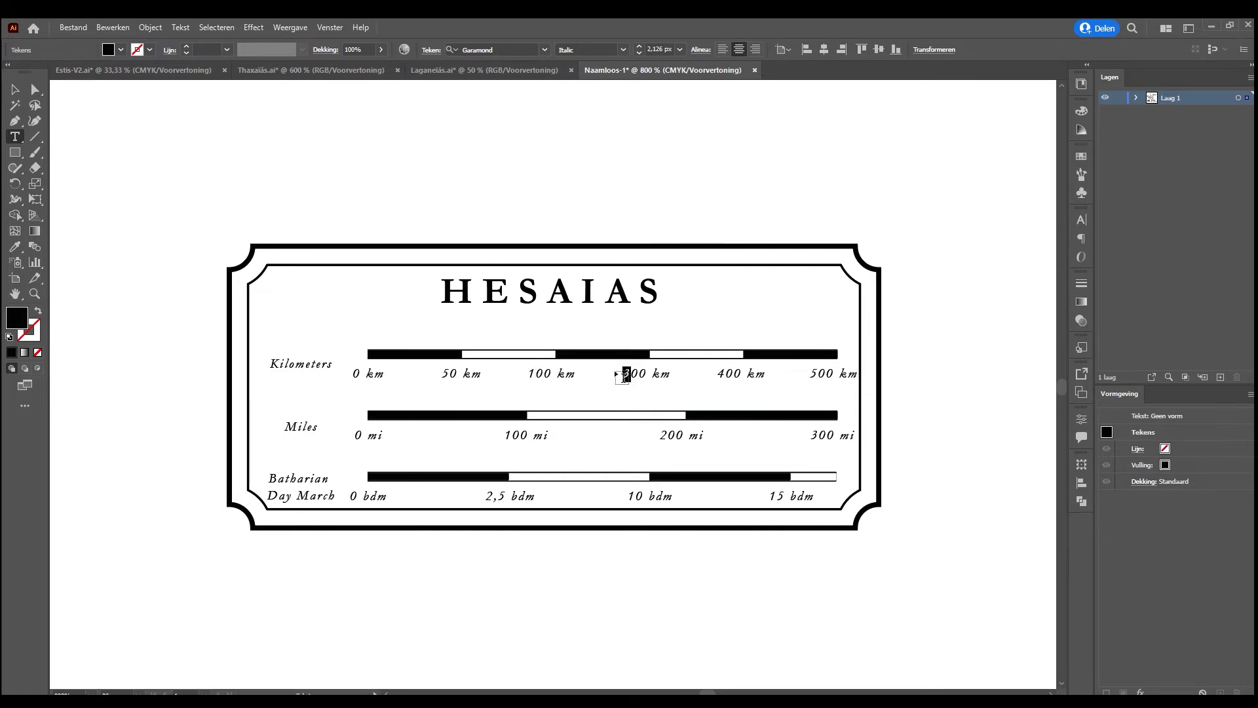
text(15)
key(Delete)
drag(725, 374, 715, 375)
text(2)
drag(827, 374, 810, 375)
text(25)
Change the Miles scale labels to 50 mi, 100 mi and 150 mi
drag(517, 438, 493, 438)
text(5)
drag(675, 437, 655, 437)
text(10)
drag(827, 436, 796, 437)
text(15)
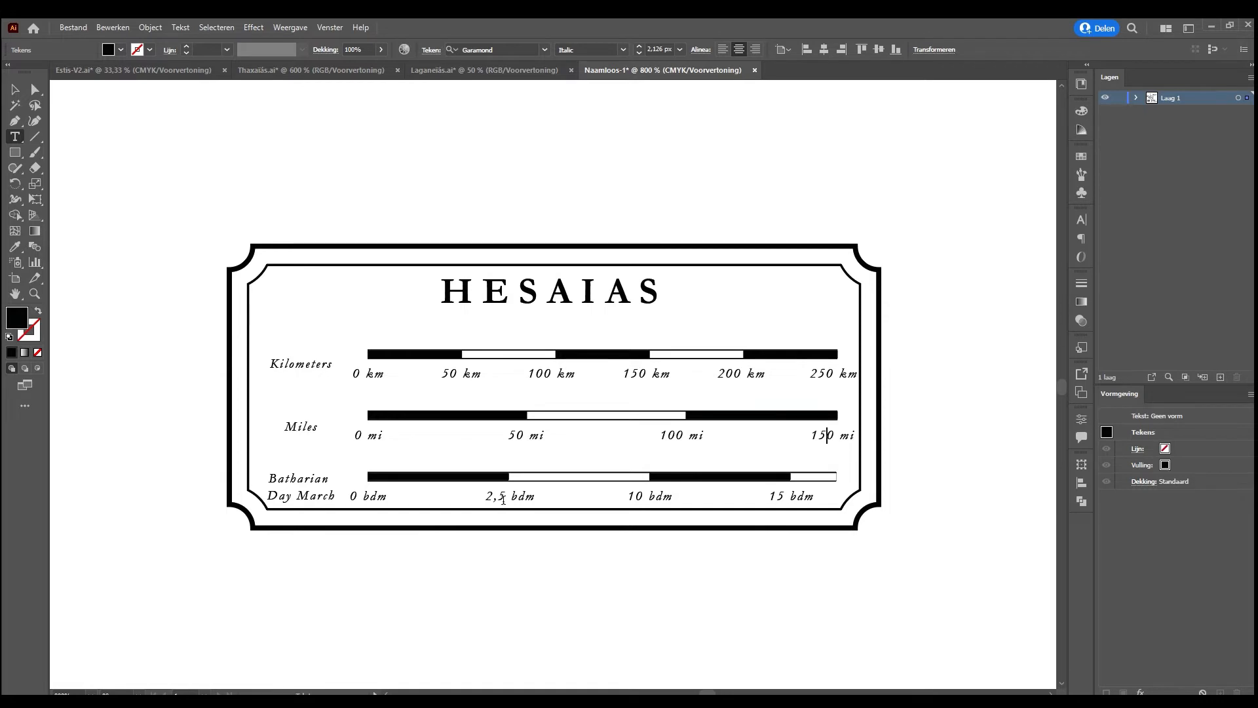
Change the last two Batharian Day March labels to 5 bdm and 7,5 bdm
drag(642, 496, 619, 498)
text(5)
drag(785, 497, 763, 497)
text(7,5)
click(14, 88)
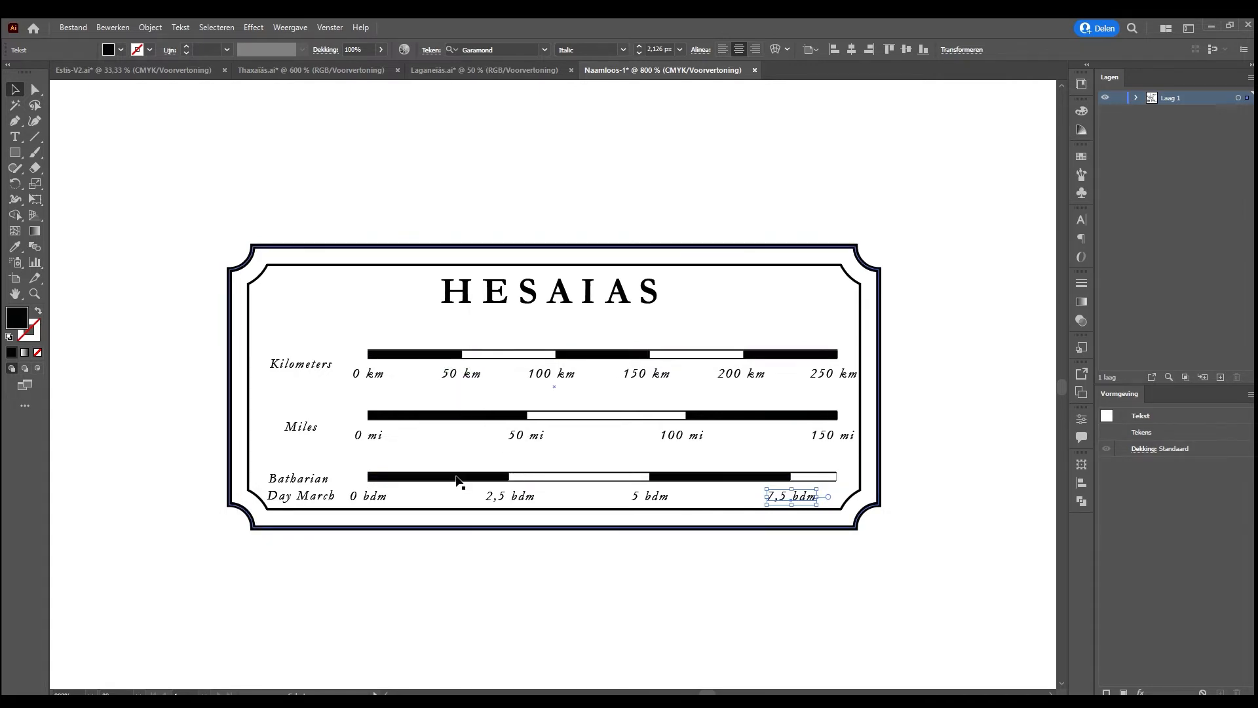
click(819, 562)
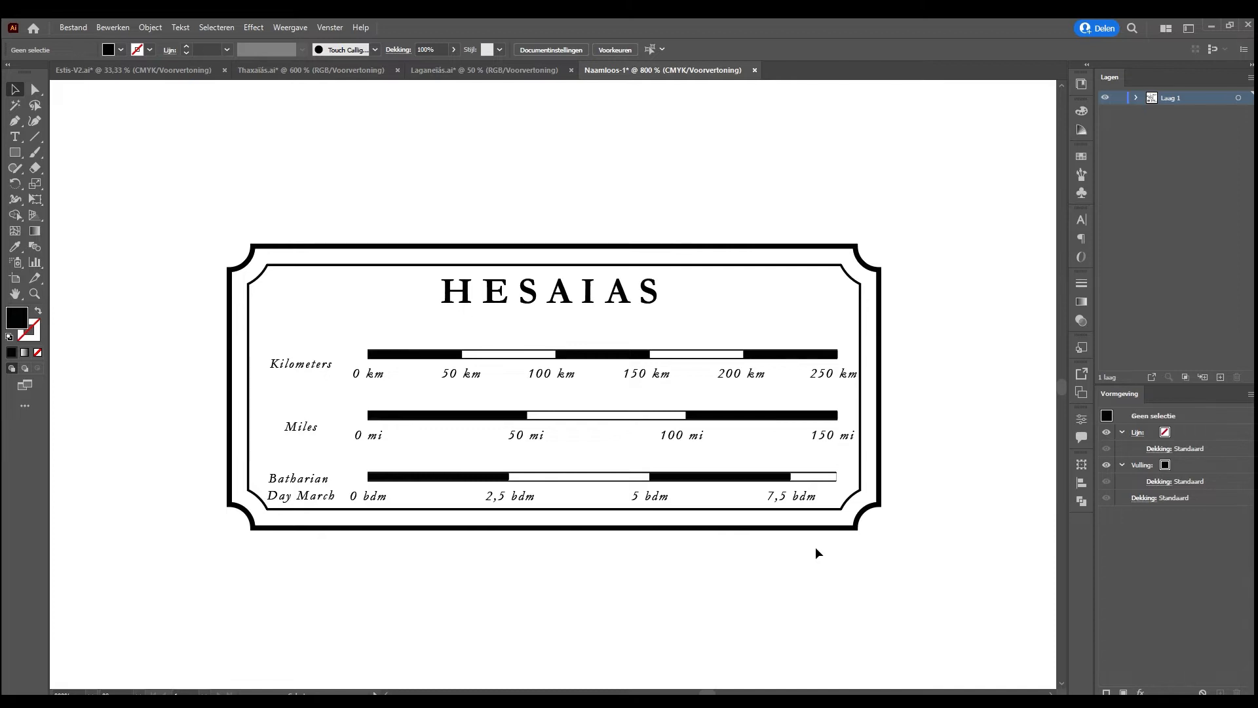
Move the whole scale-bar legend onto a new layer and place it in the map's lower-left corner with a small margin
key(ctrl+minus)
key(ctrl+minus)
key(ctrl+minus)
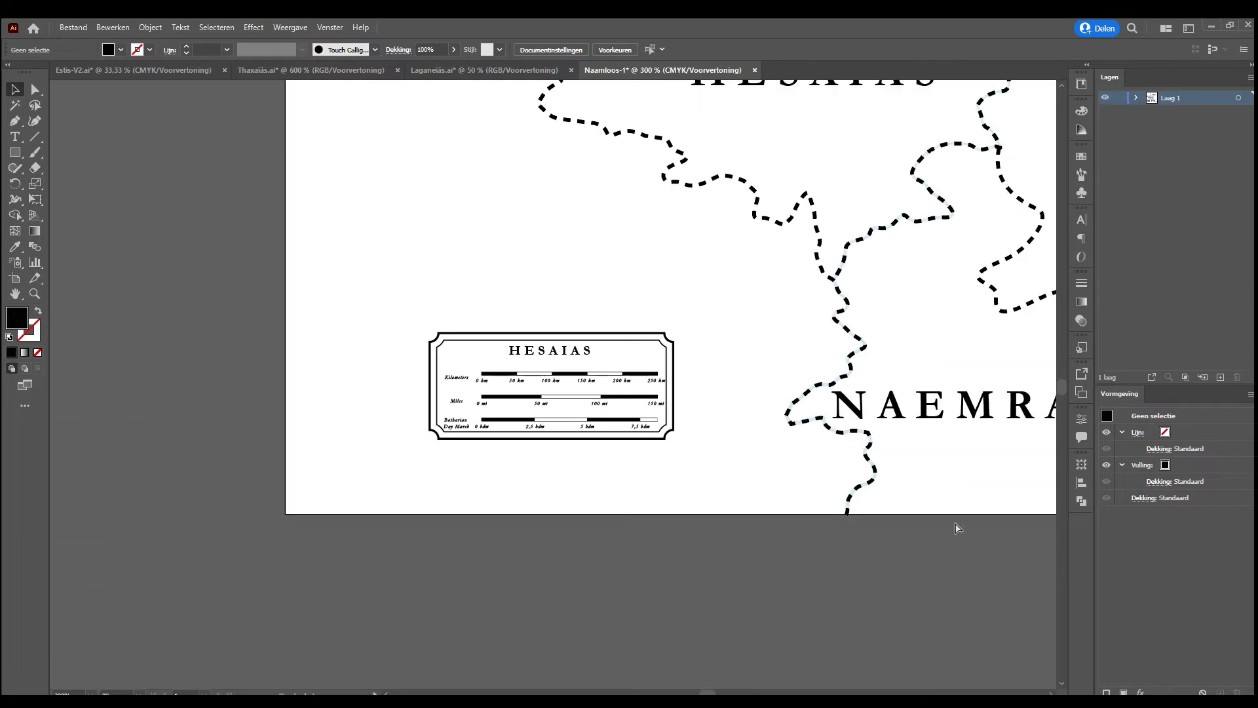
drag(410, 305, 690, 478)
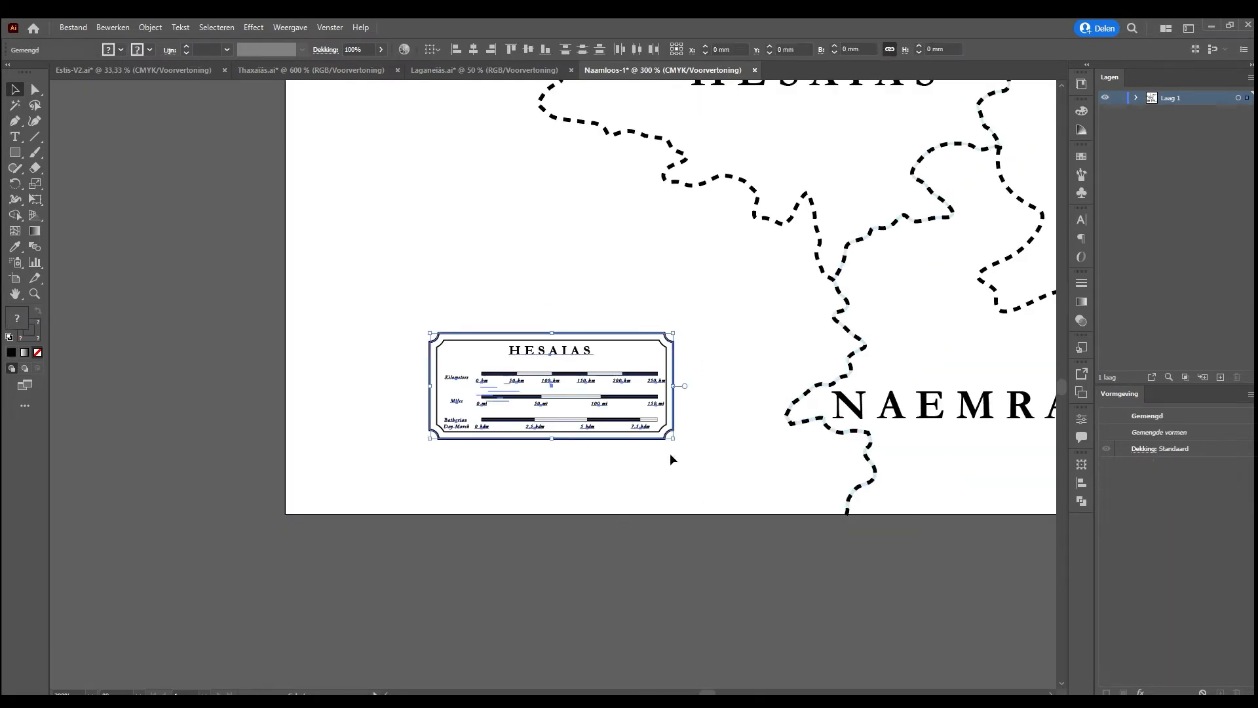
drag(626, 397, 505, 457)
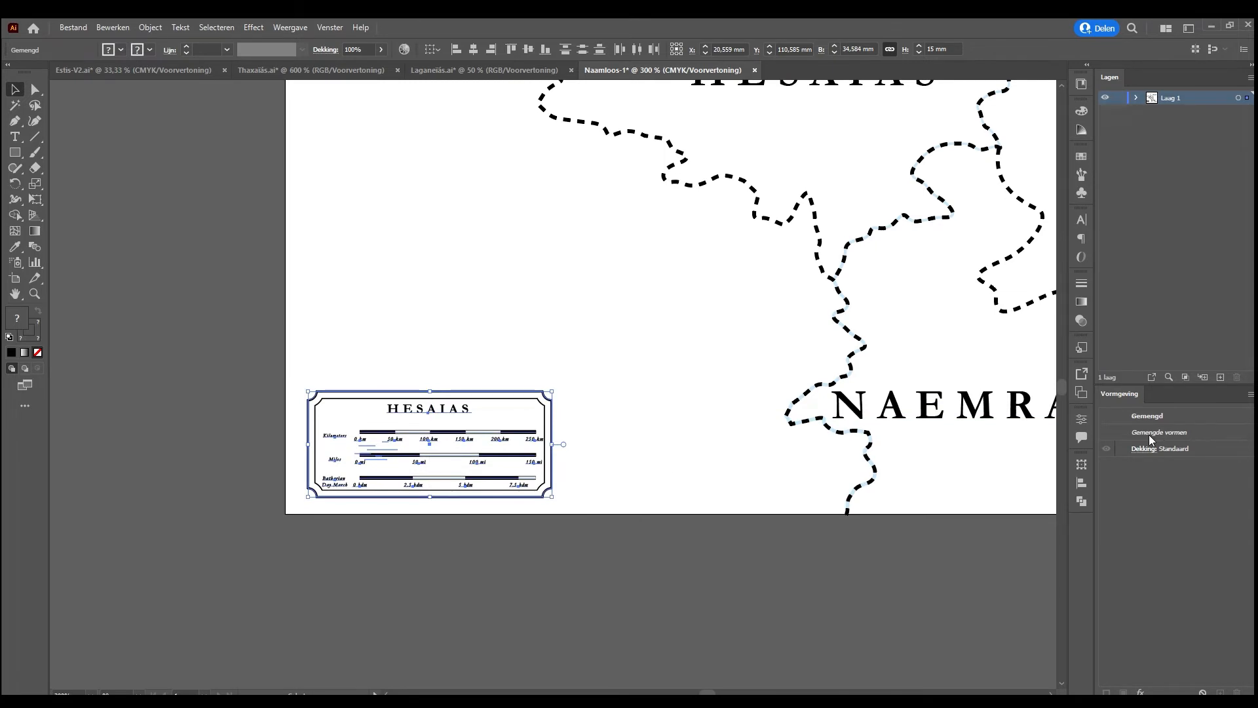
key(ctrl+x)
click(1220, 377)
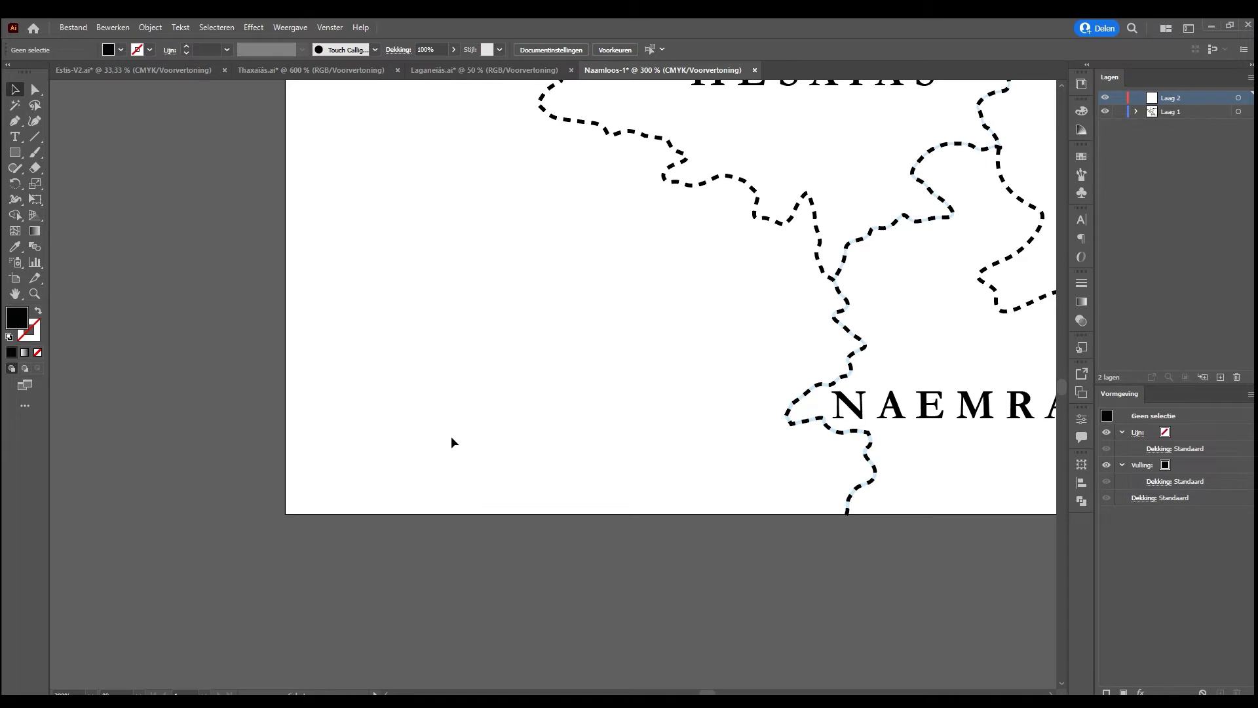
key(ctrl+v)
drag(587, 366, 445, 440)
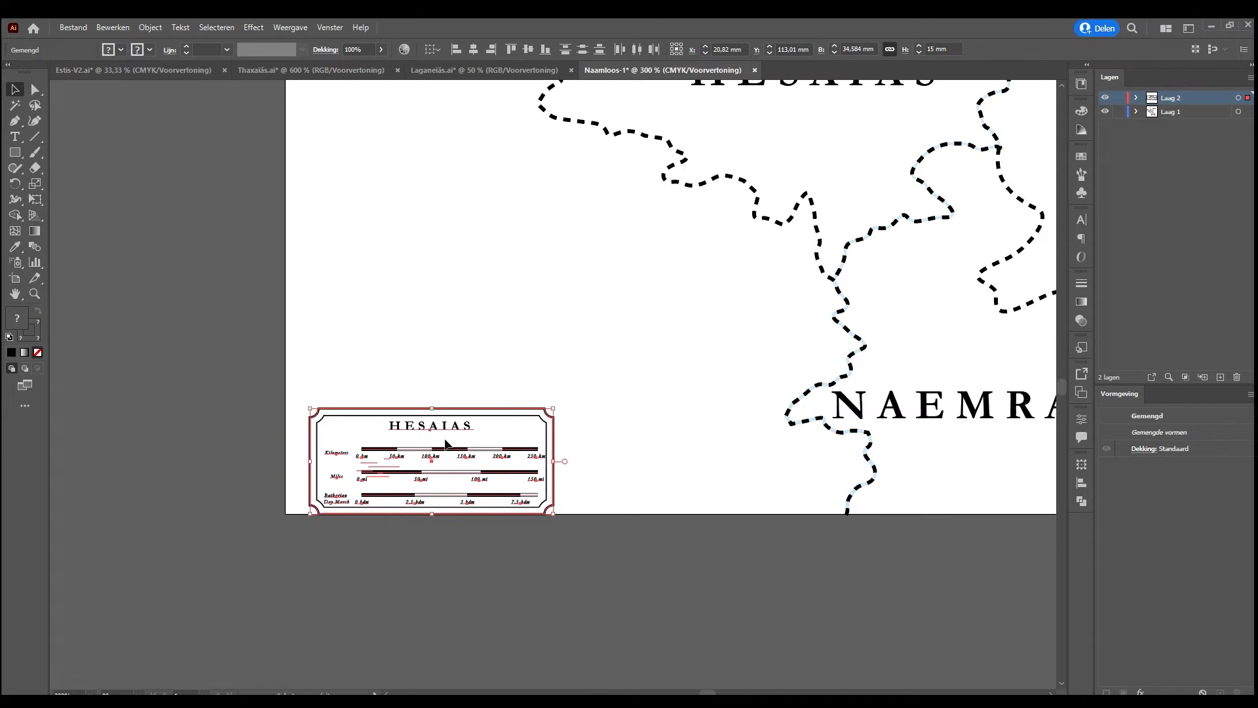
key(shift+Up)
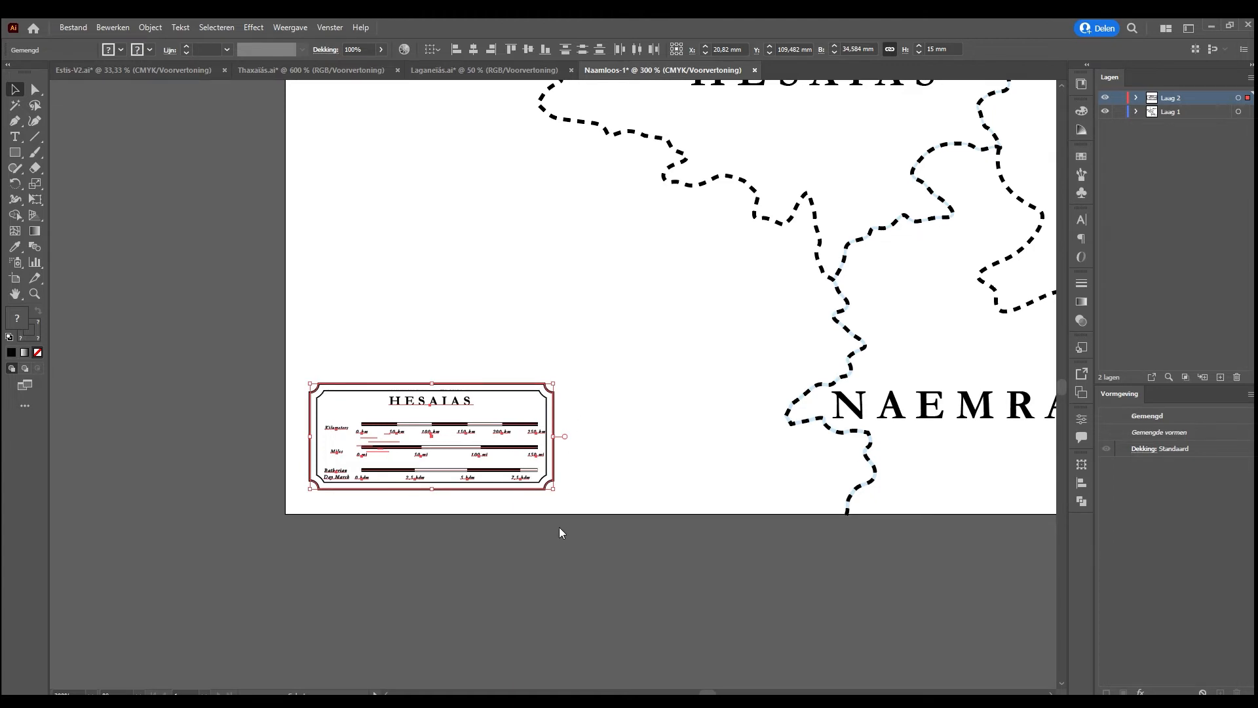
click(745, 535)
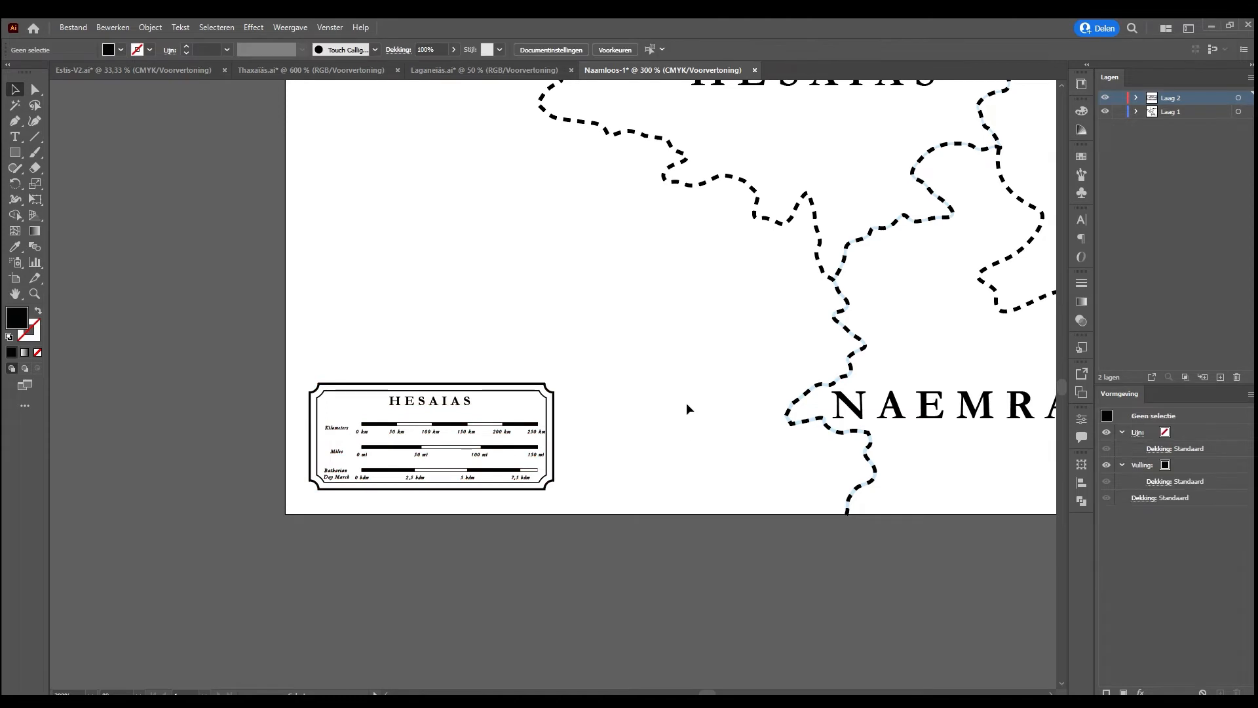
Set the stroke weight of all the dashed regional borders to 0,25 mm
scroll(694, 422, up, 2)
scroll(696, 424, down, 2)
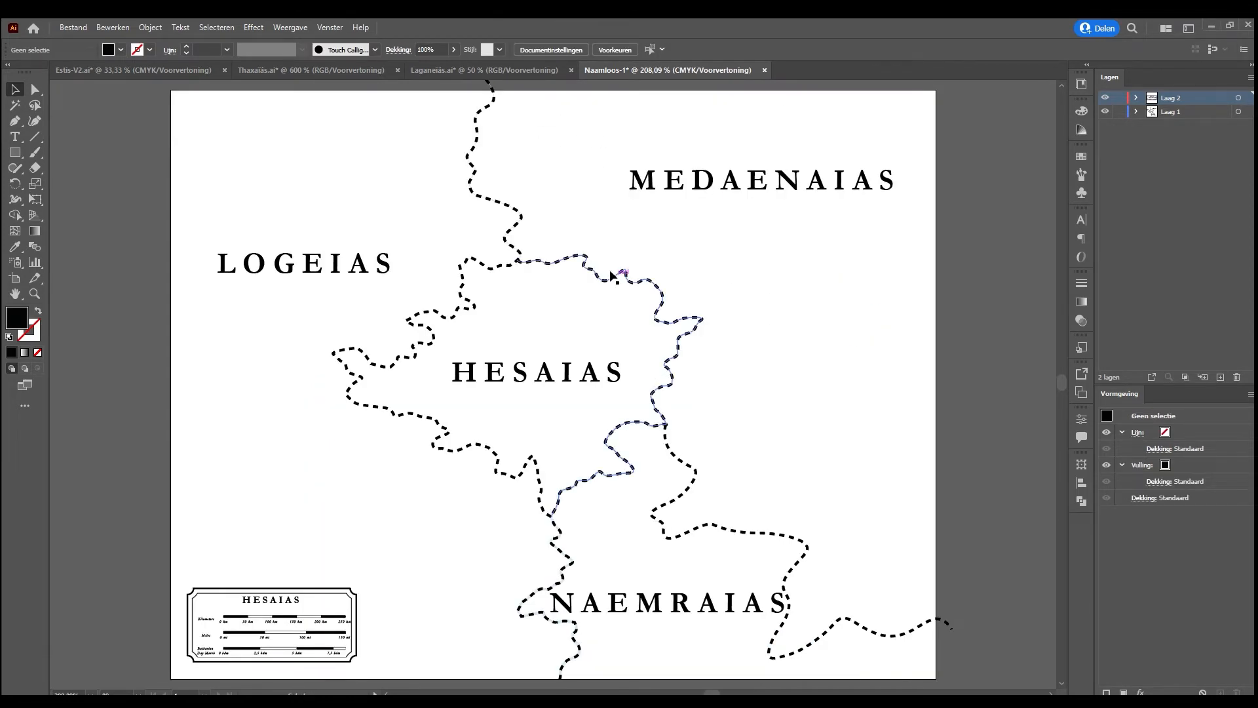
click(754, 532)
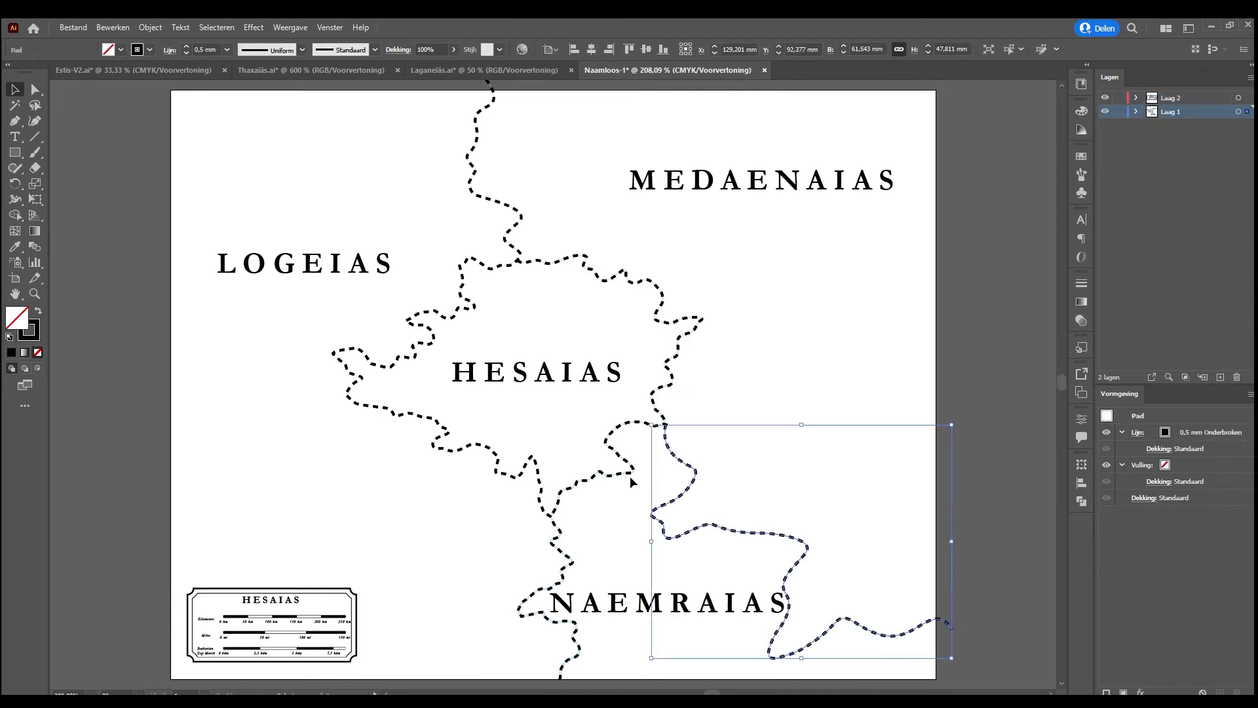
shift+click(516, 464)
shift+click(604, 473)
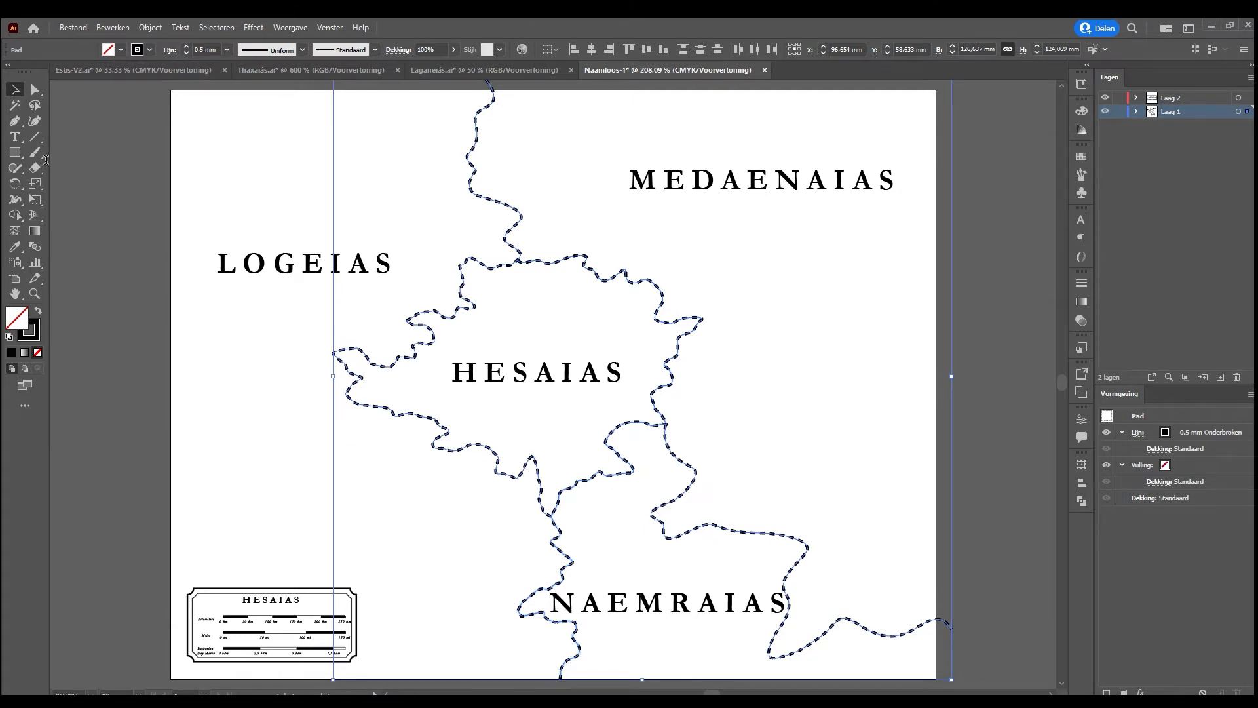
click(213, 49)
text(0,25)
key(Return)
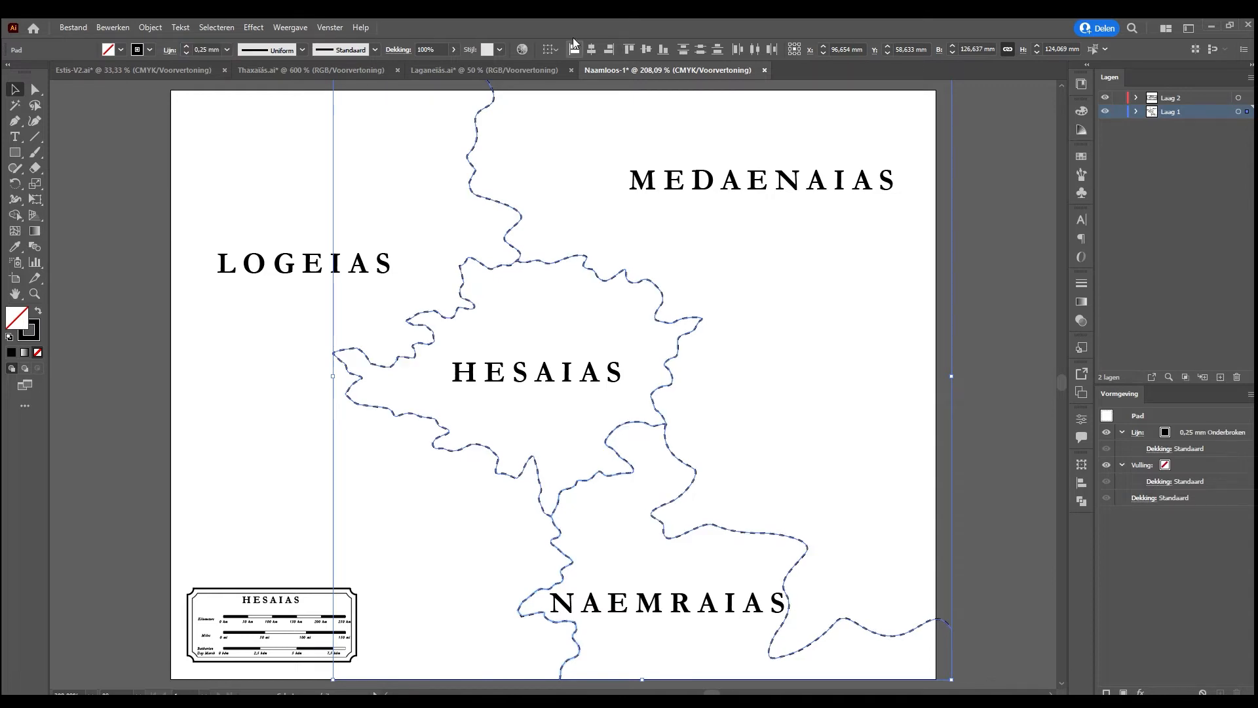
click(860, 398)
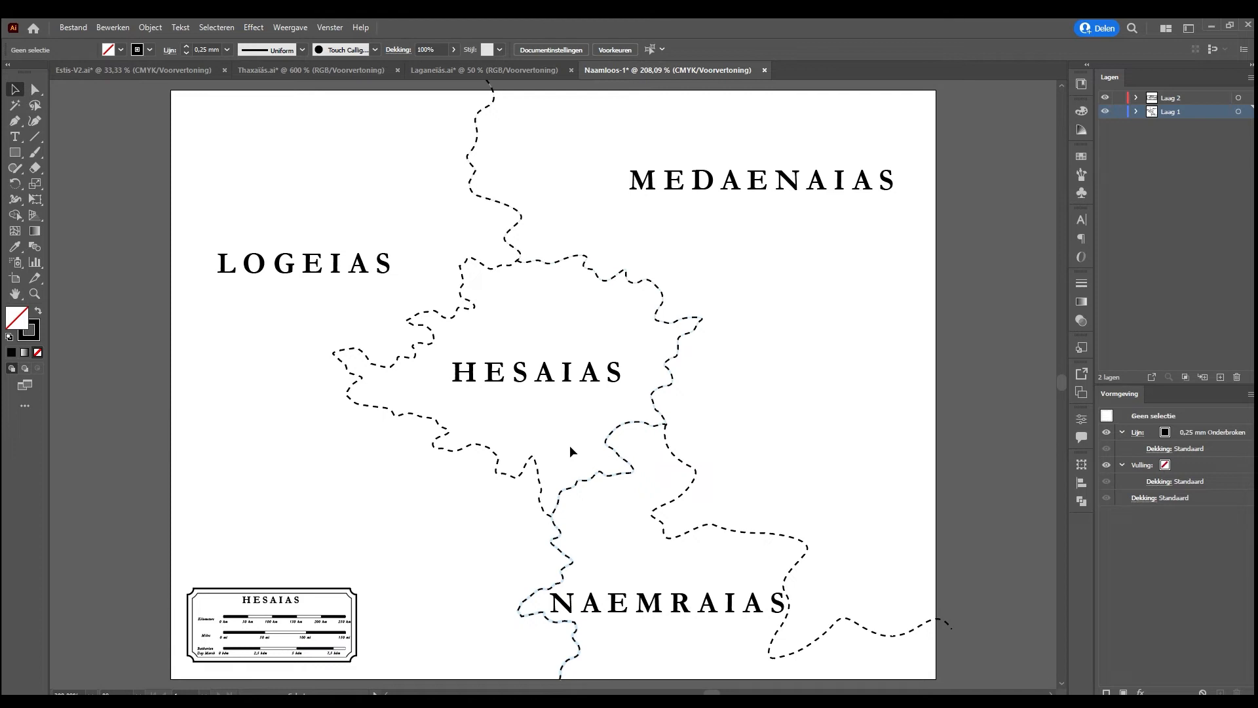
Duplicate the legend's Batharian Day March scale bar and place the copy over the border southeast of Hesaias
click(252, 647)
key(ctrl+c)
key(ctrl+v)
drag(574, 385, 663, 474)
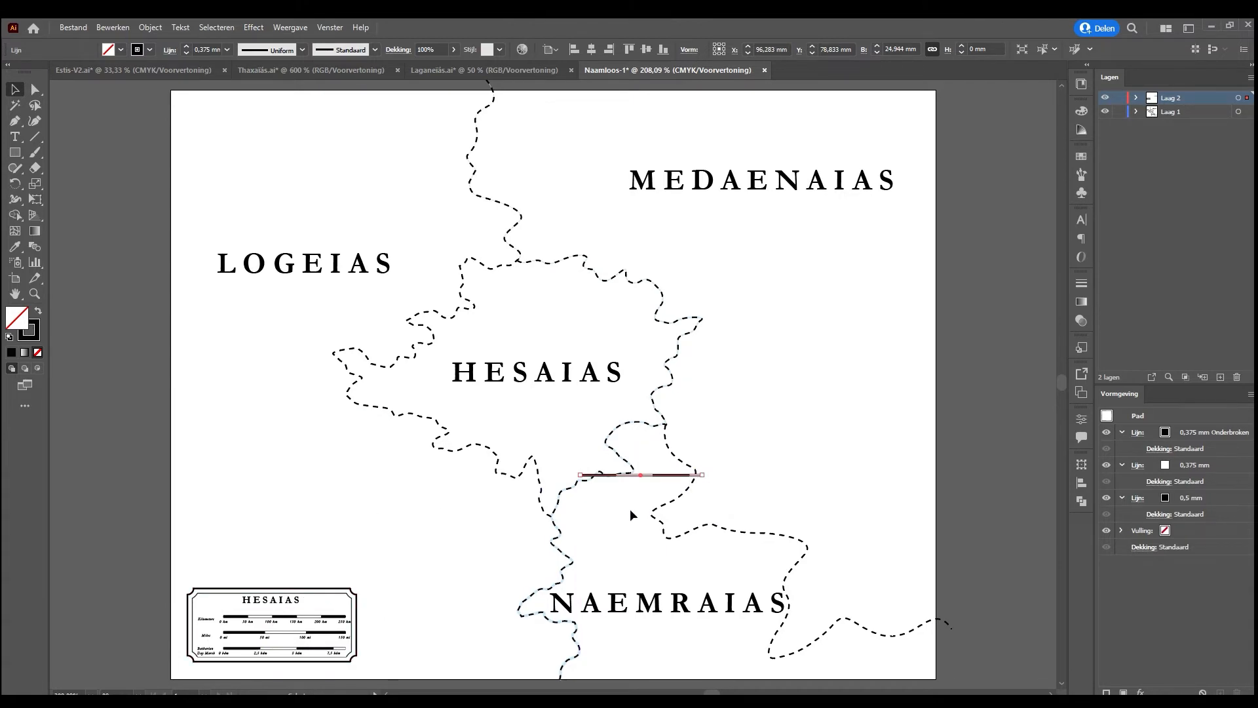
Shorten the copied scale bar to about 7 mm and angle it upward from Hesaias's southern border into the region
drag(700, 476, 572, 452)
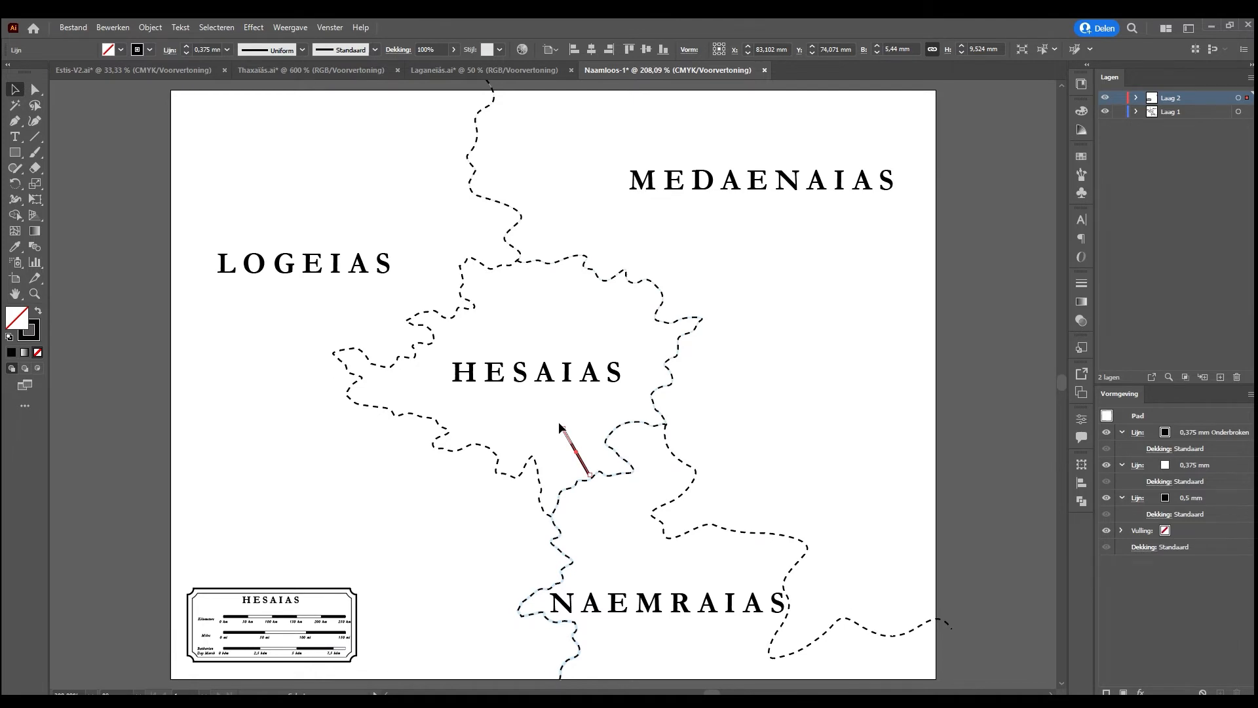
drag(560, 427, 570, 443)
key(ctrl+plus)
key(ctrl+plus)
key(ctrl+plus)
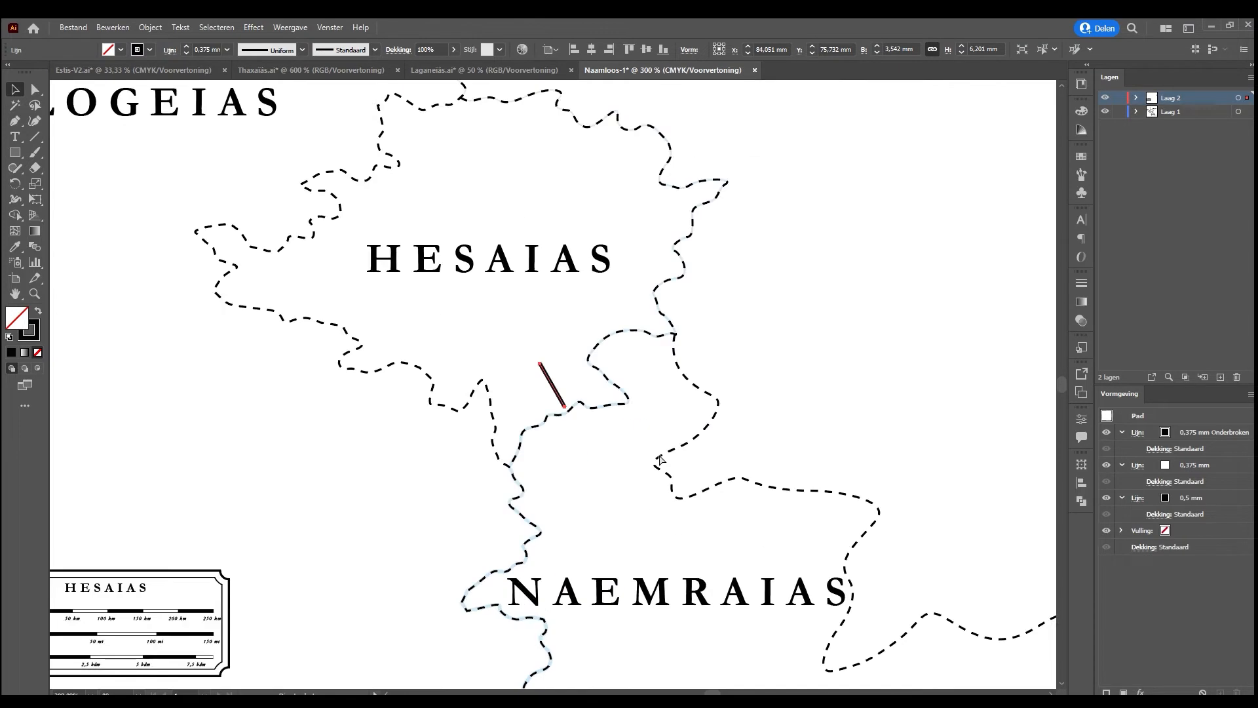
Shorten the copied day-march bar to about 5 mm and place its lower end against Hesaias's southern border
scroll(542, 472, down, 8)
scroll(542, 472, left, 10)
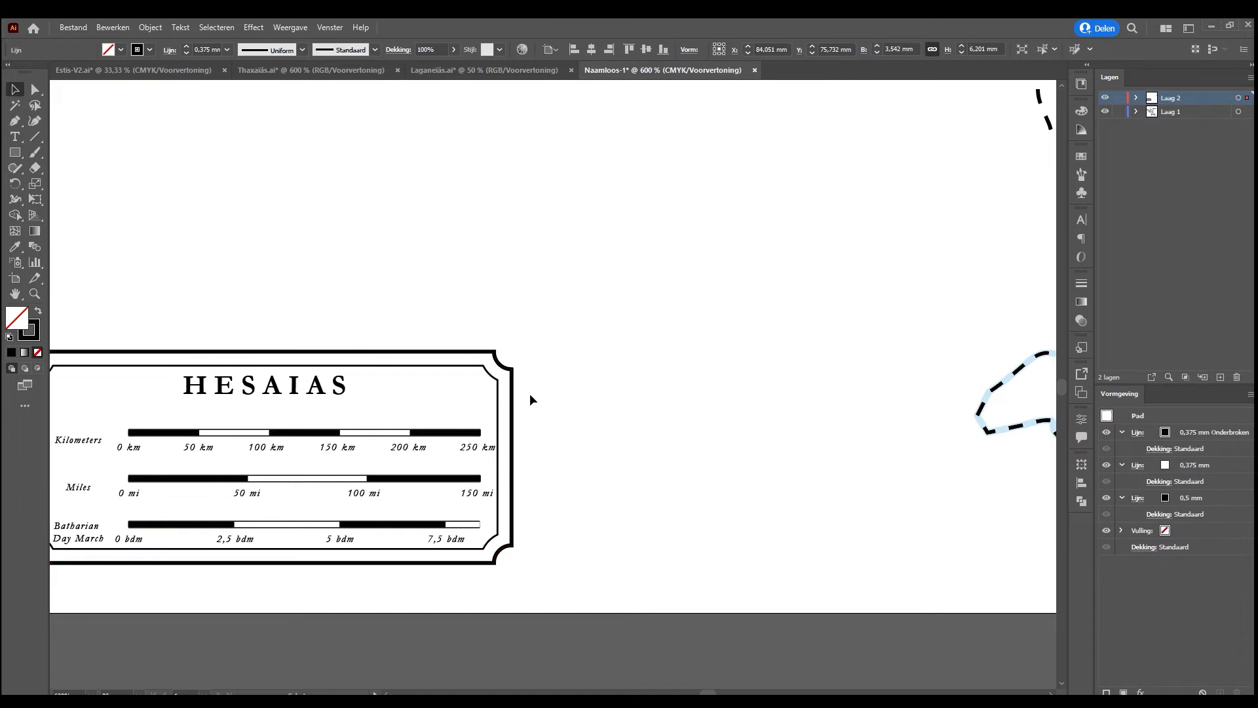
drag(696, 272, 533, 418)
drag(571, 328, 583, 357)
click(616, 356)
click(585, 364)
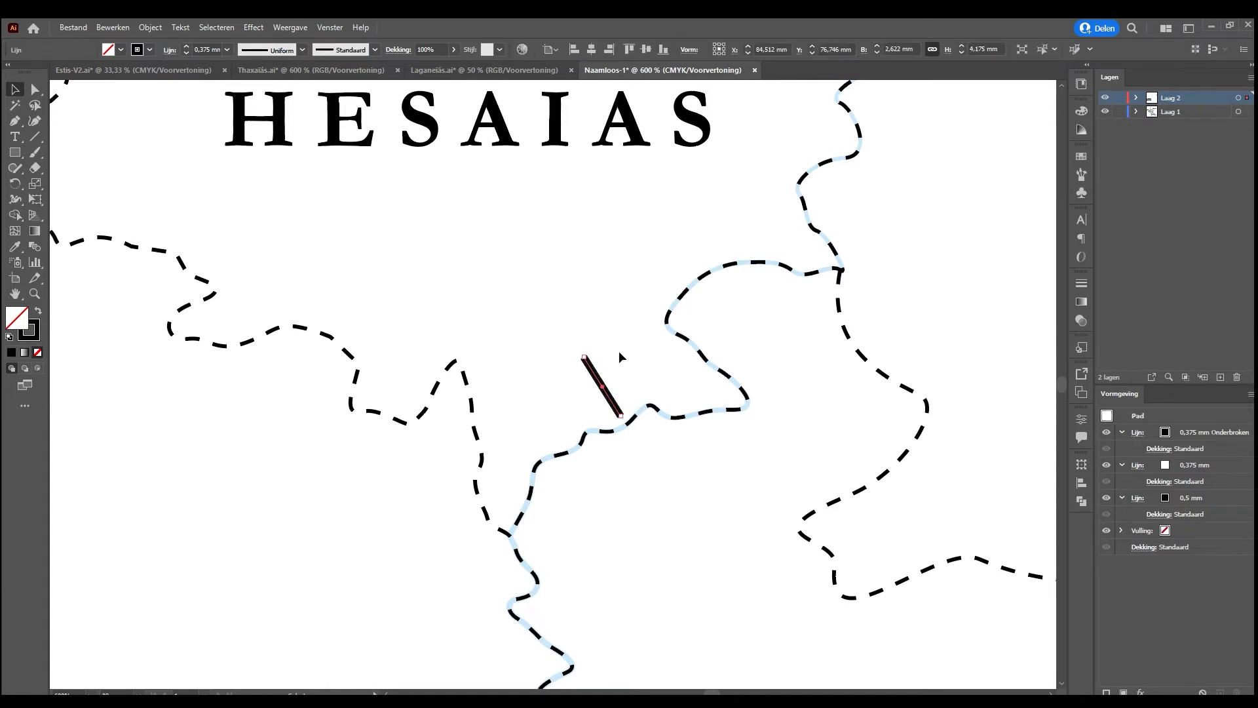
drag(619, 415, 626, 422)
click(646, 357)
scroll(647, 356, down, 4)
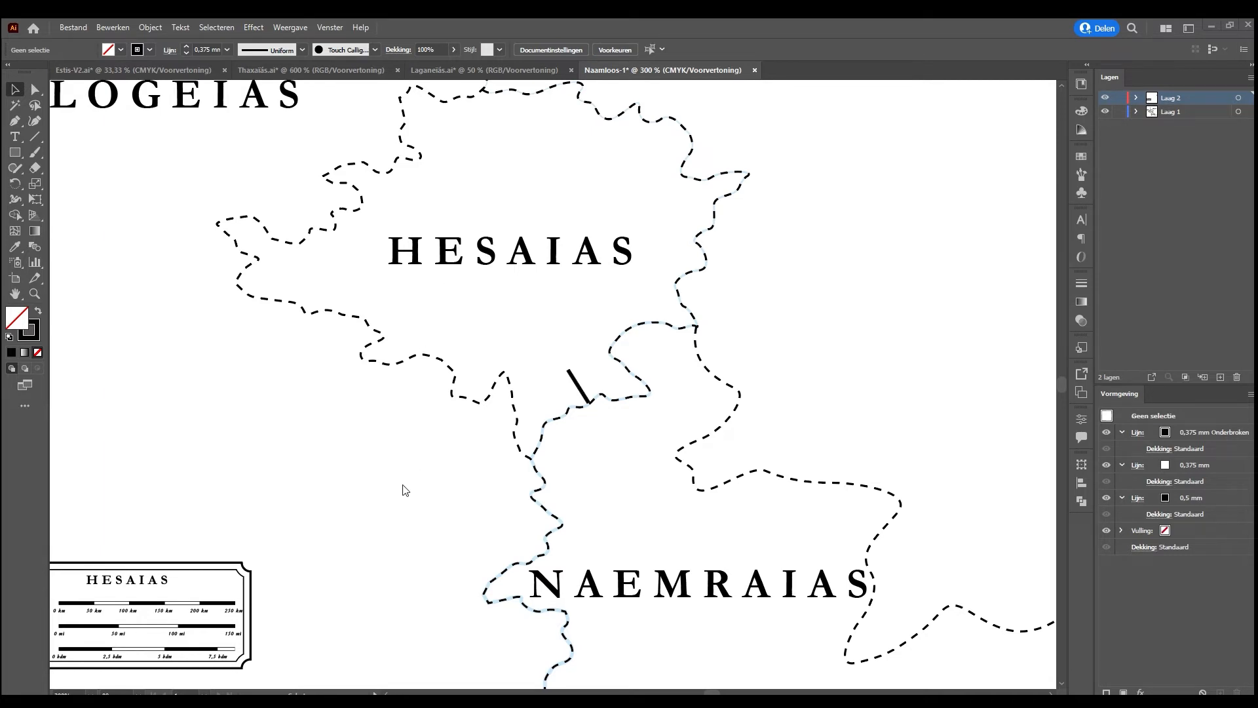
Open Assets.ai and look through the artboards with the settlement and tree symbols, up to the swamp symbols
double_click(381, 332)
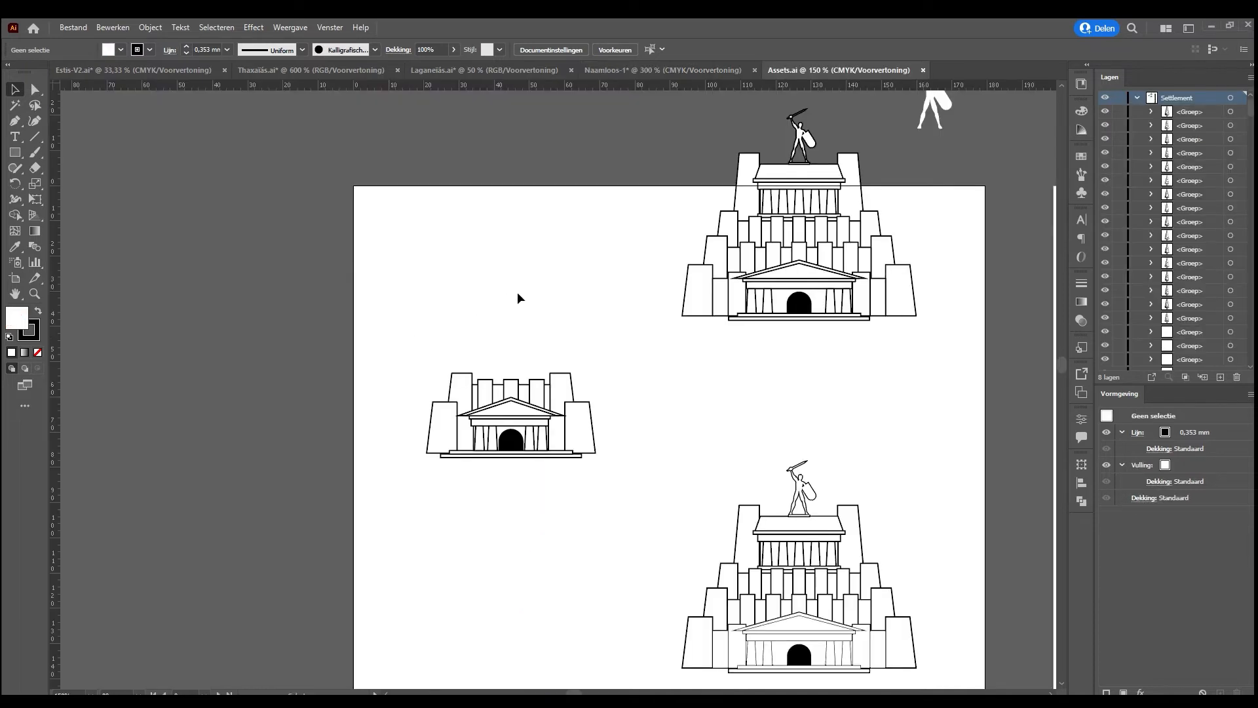
key(ctrl+minus)
key(ctrl+minus)
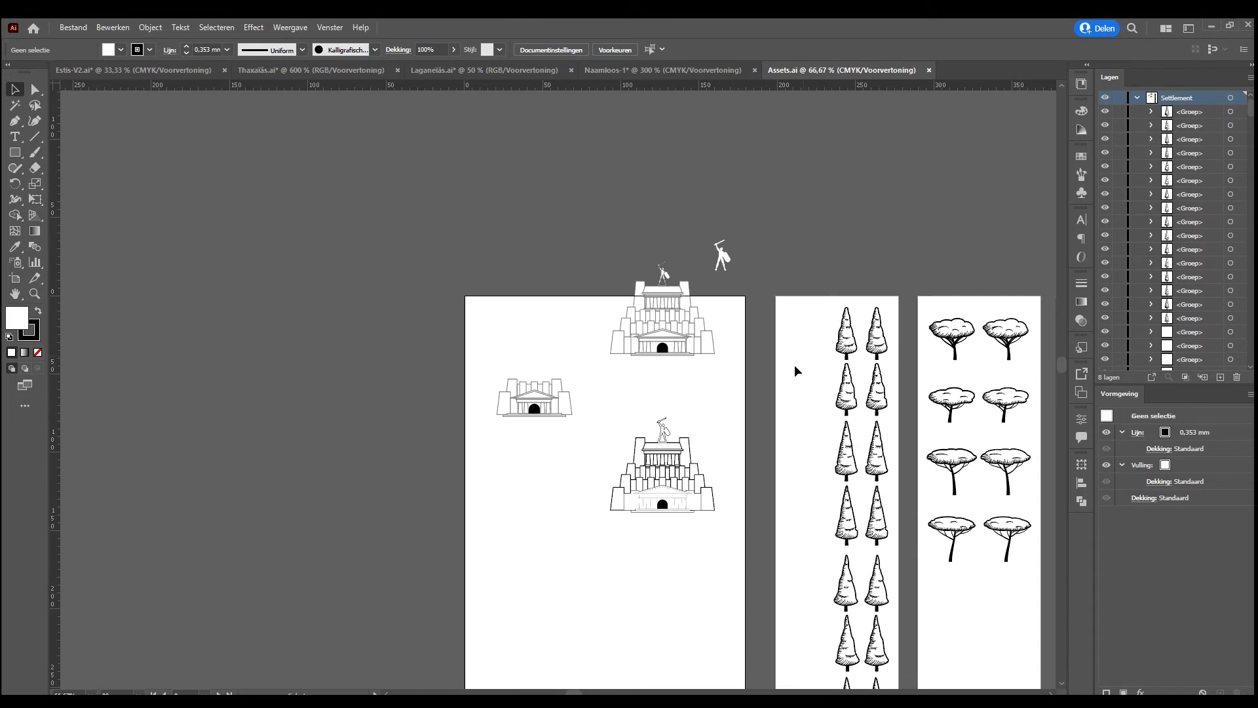
drag(796, 371, 567, 196)
drag(708, 370, 578, 417)
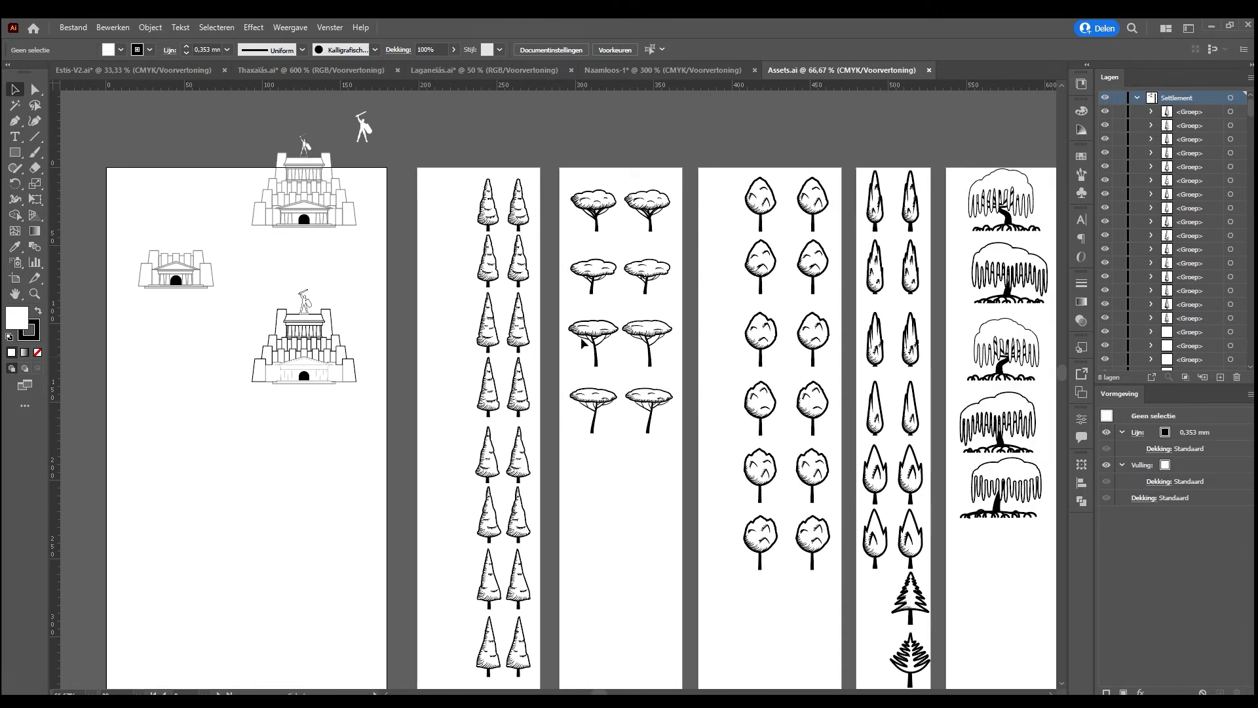
drag(751, 372, 551, 362)
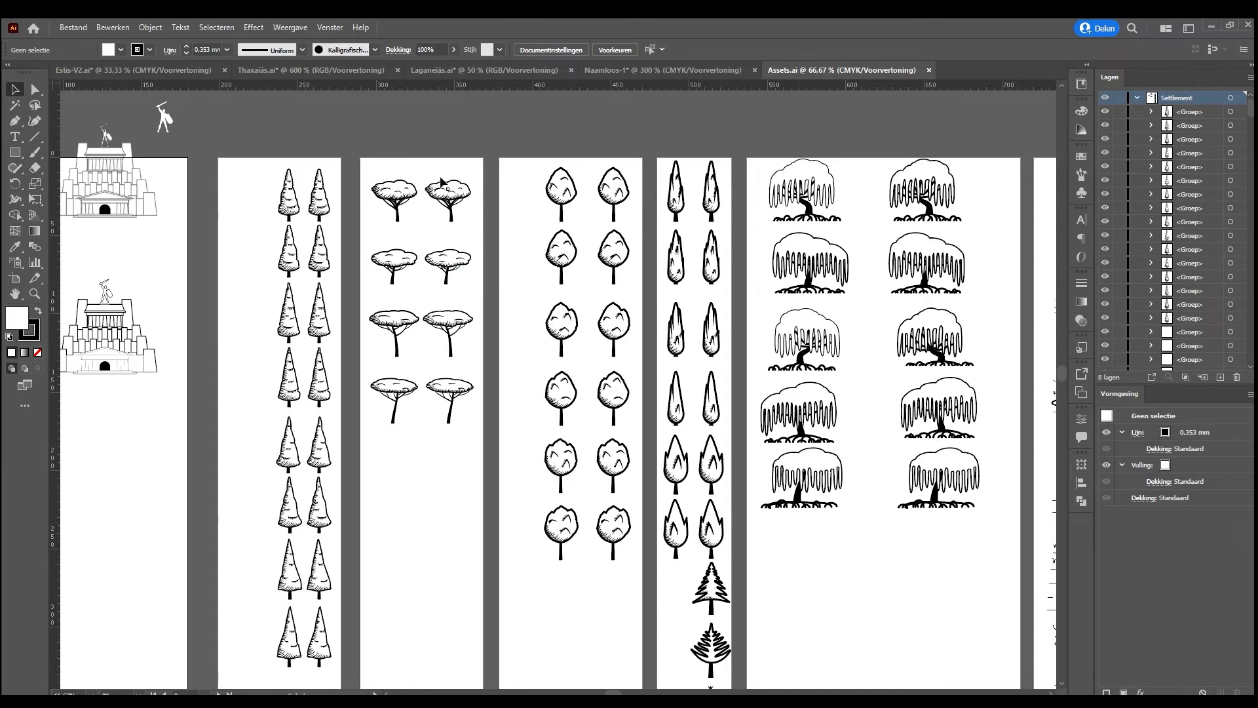
click(538, 256)
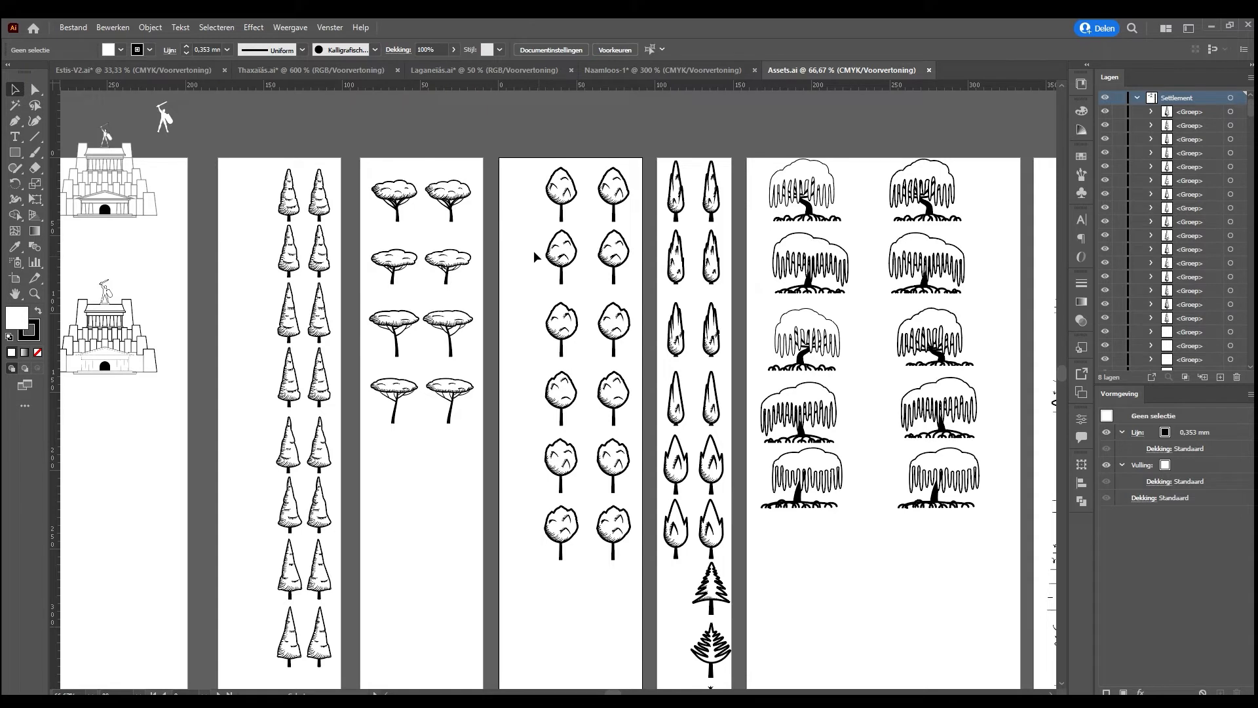
drag(604, 382, 668, 343)
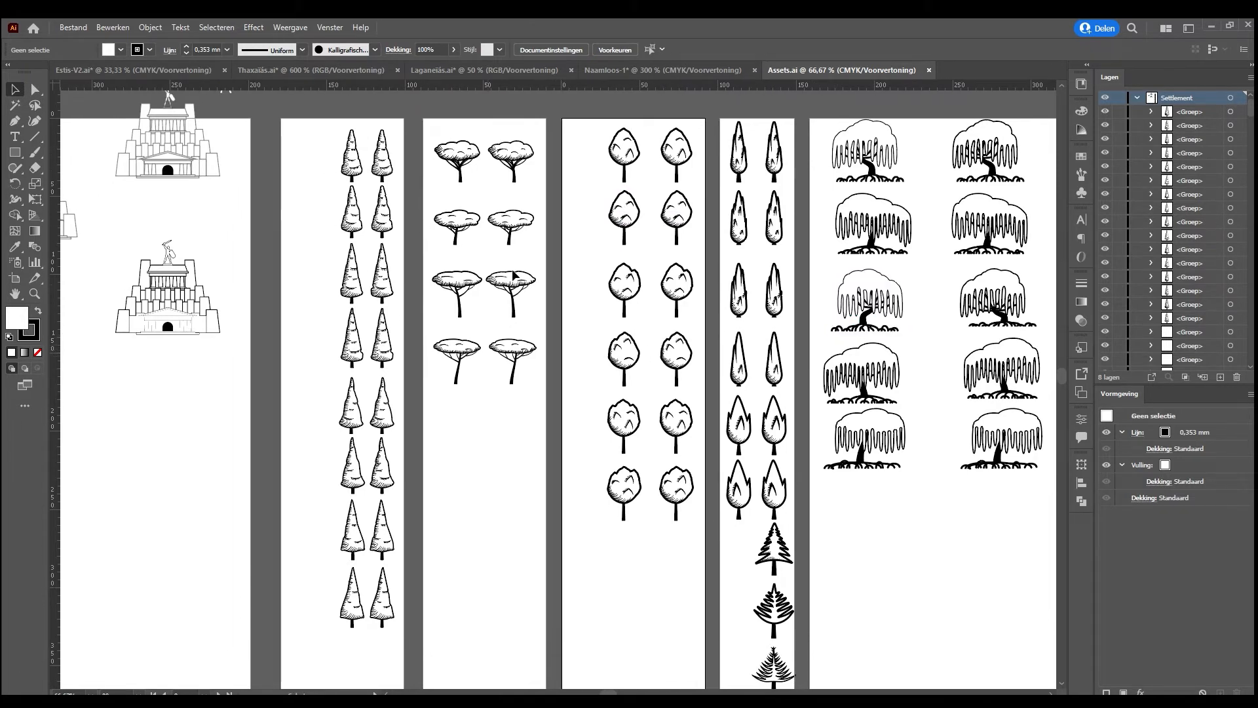
drag(786, 191, 576, 257)
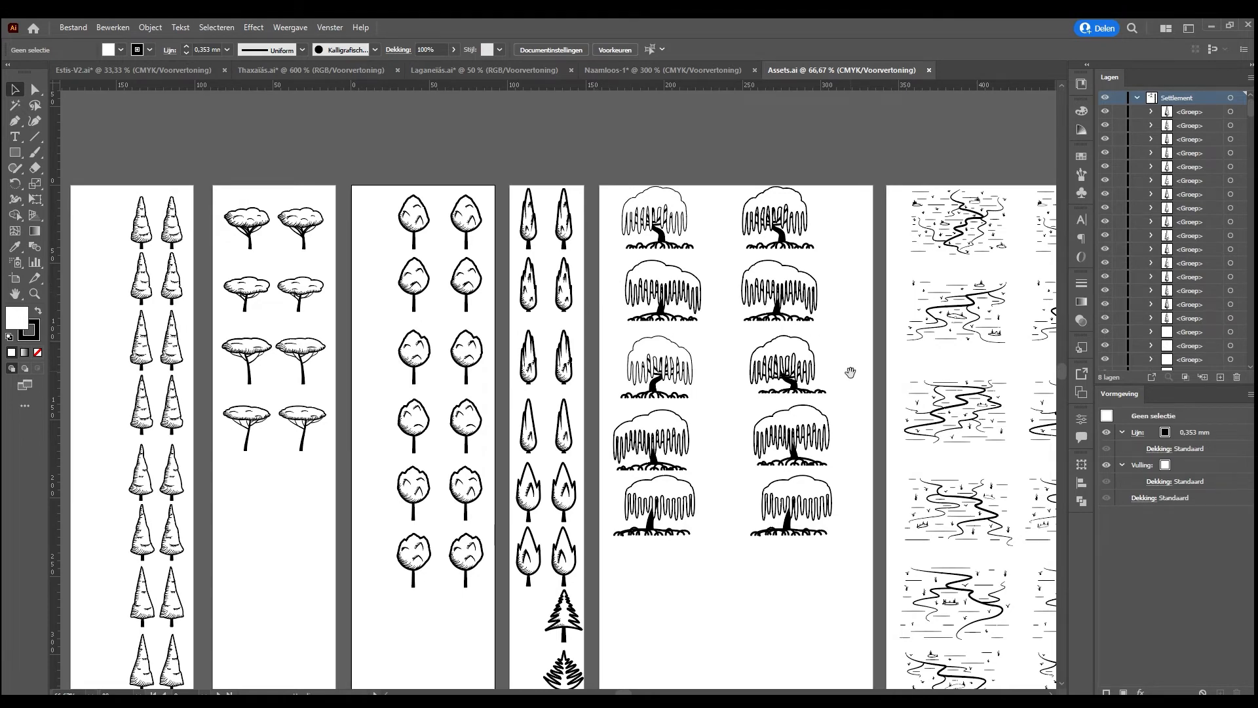
drag(849, 373, 447, 301)
Move the swamp symbols in the first three rows closer together so they join into one continuous patch
click(706, 341)
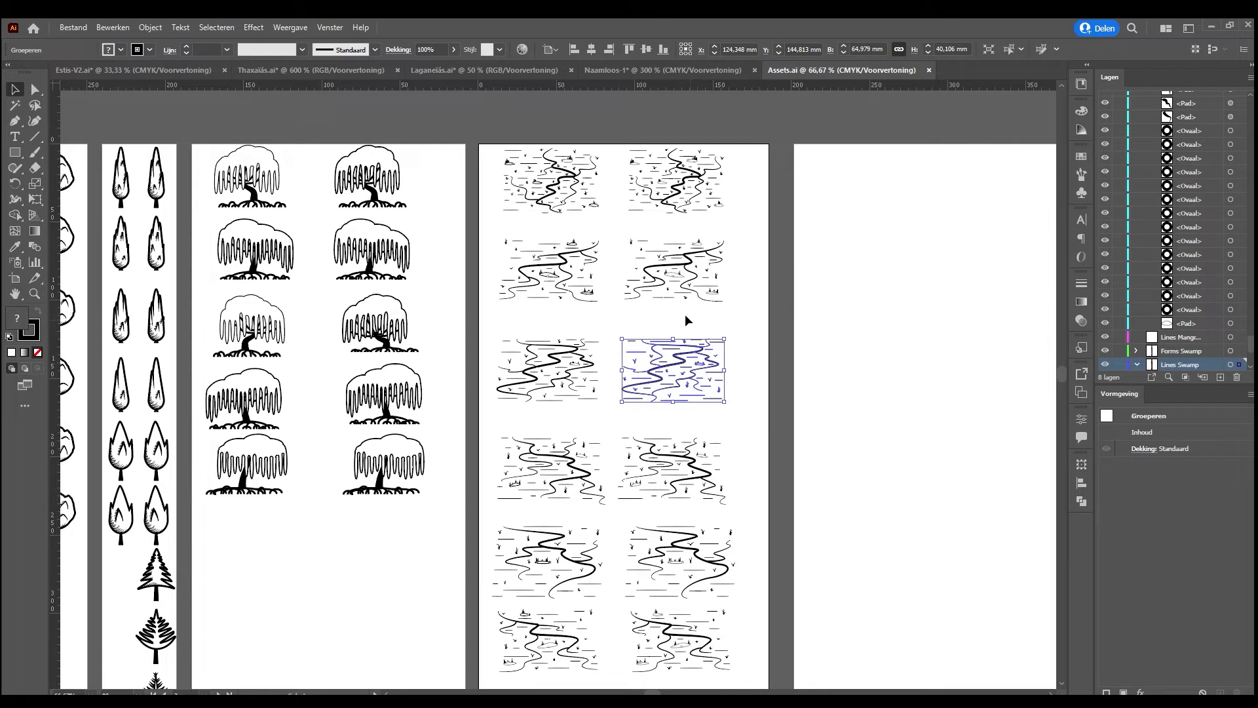
drag(688, 361, 663, 361)
drag(668, 279, 637, 325)
drag(546, 267, 547, 303)
drag(667, 190, 650, 267)
drag(520, 145, 531, 208)
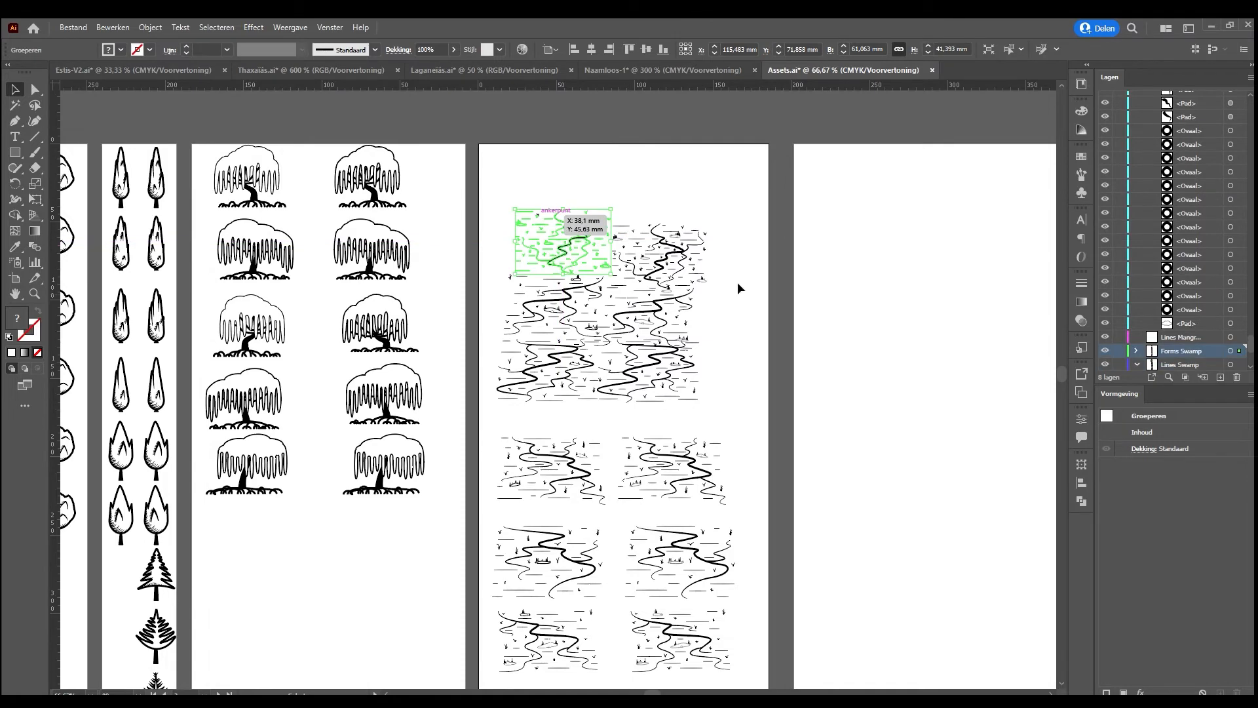
click(795, 355)
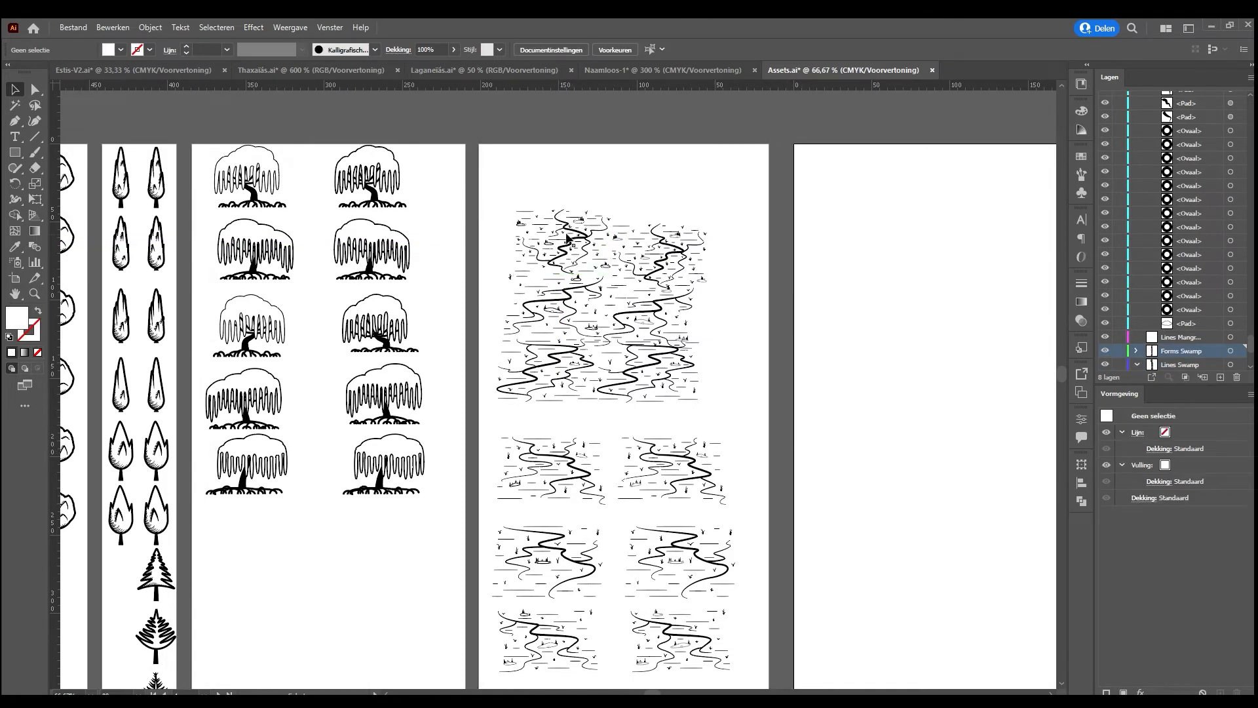
Isolate the second-row swamp group in the joined patch's right column and delete its thick winding line and an adjoining line
click(673, 390)
double_click(654, 314)
click(654, 312)
key(Delete)
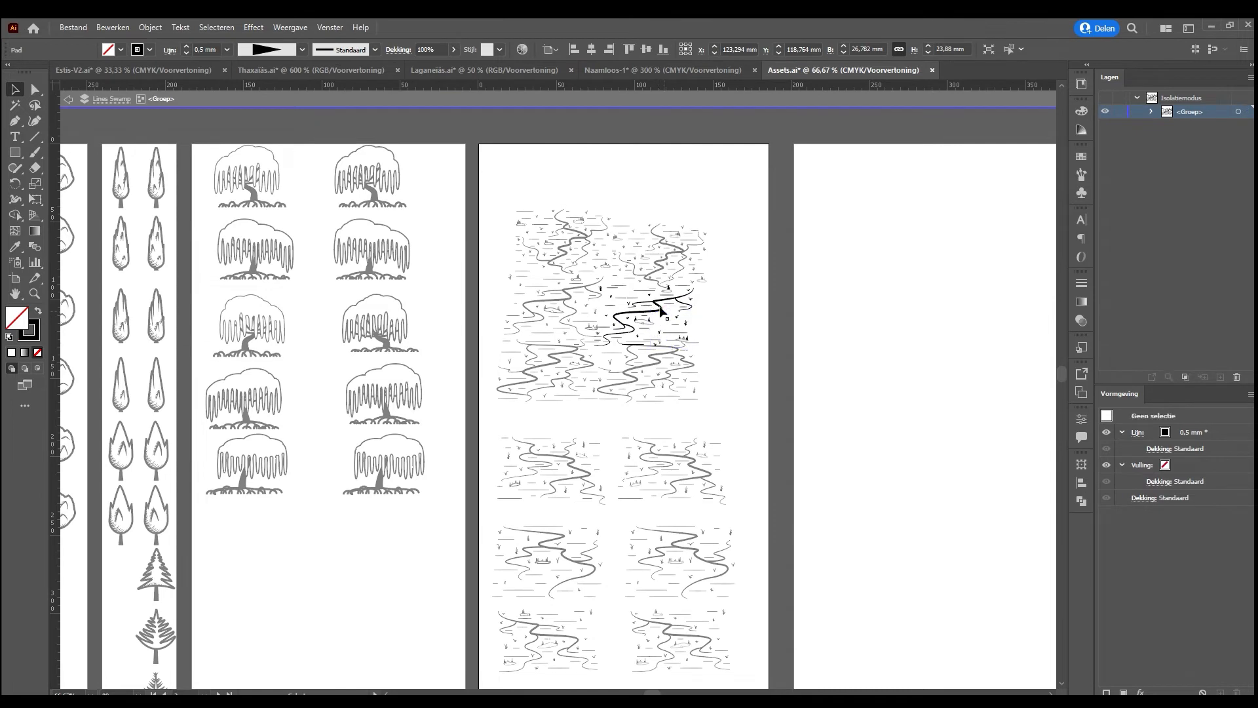
click(656, 299)
key(Delete)
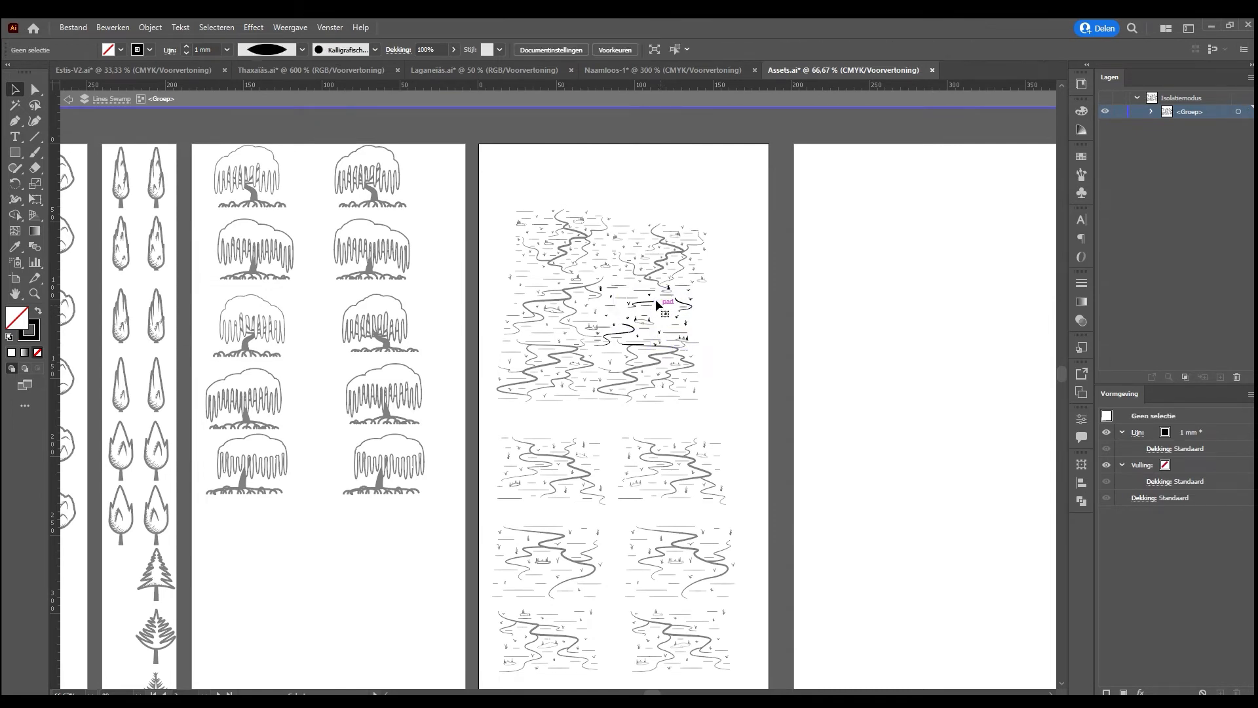
double_click(721, 281)
Switch to Thaxaïás.ai, leave the isolated legend group and examine how the swamp around Naegosphetís is drawn
click(311, 70)
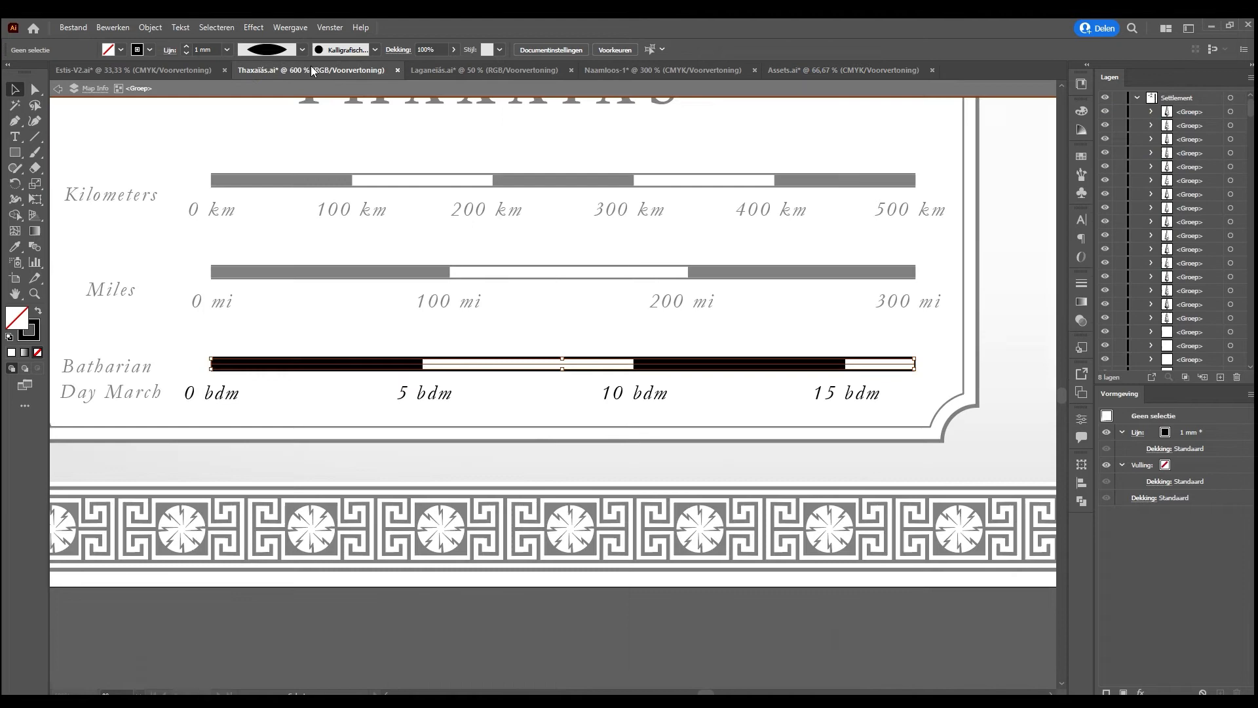
double_click(513, 418)
drag(770, 315, 82, 586)
drag(659, 340, 252, 461)
scroll(525, 427, down, 3)
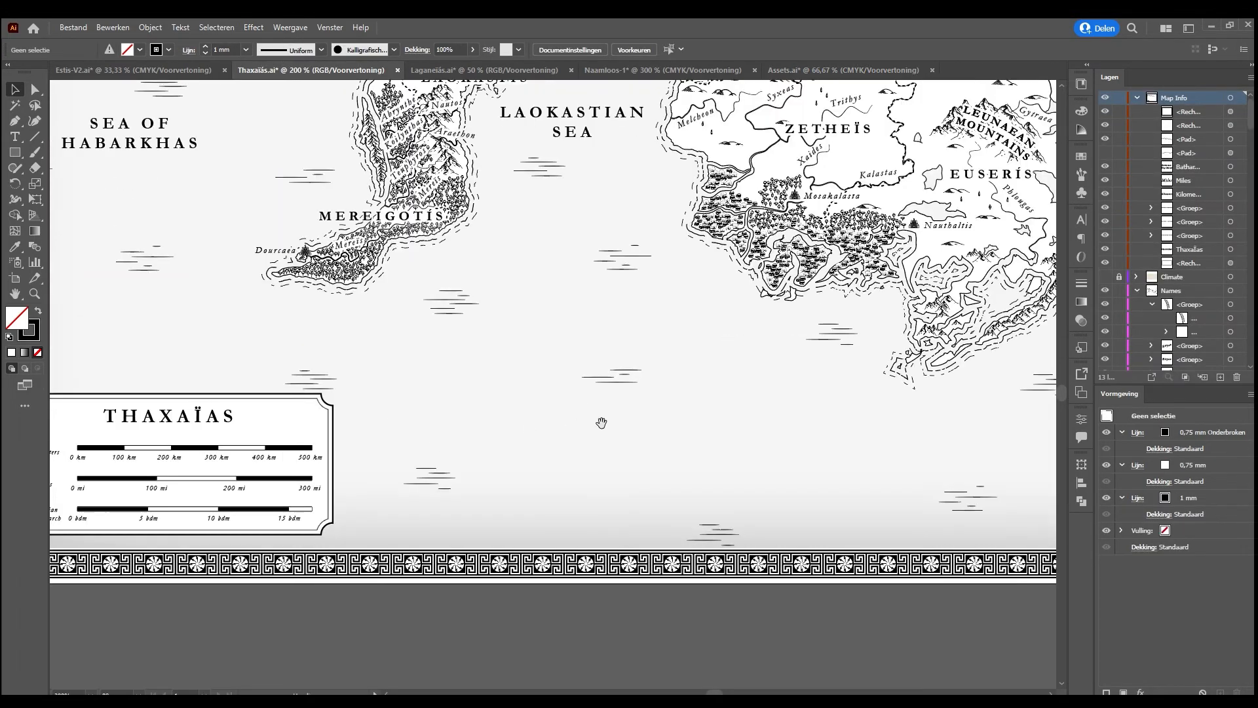
scroll(568, 440, up, 10)
scroll(568, 441, right, 3)
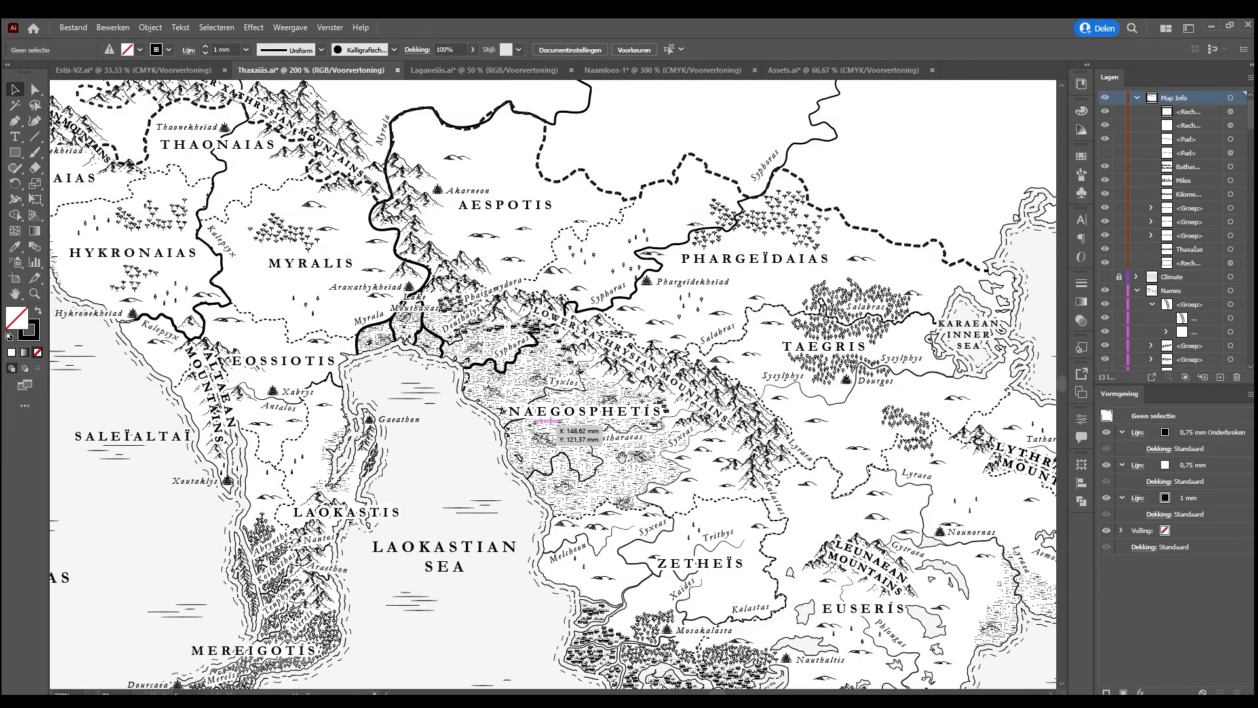
scroll(550, 384, up, 4)
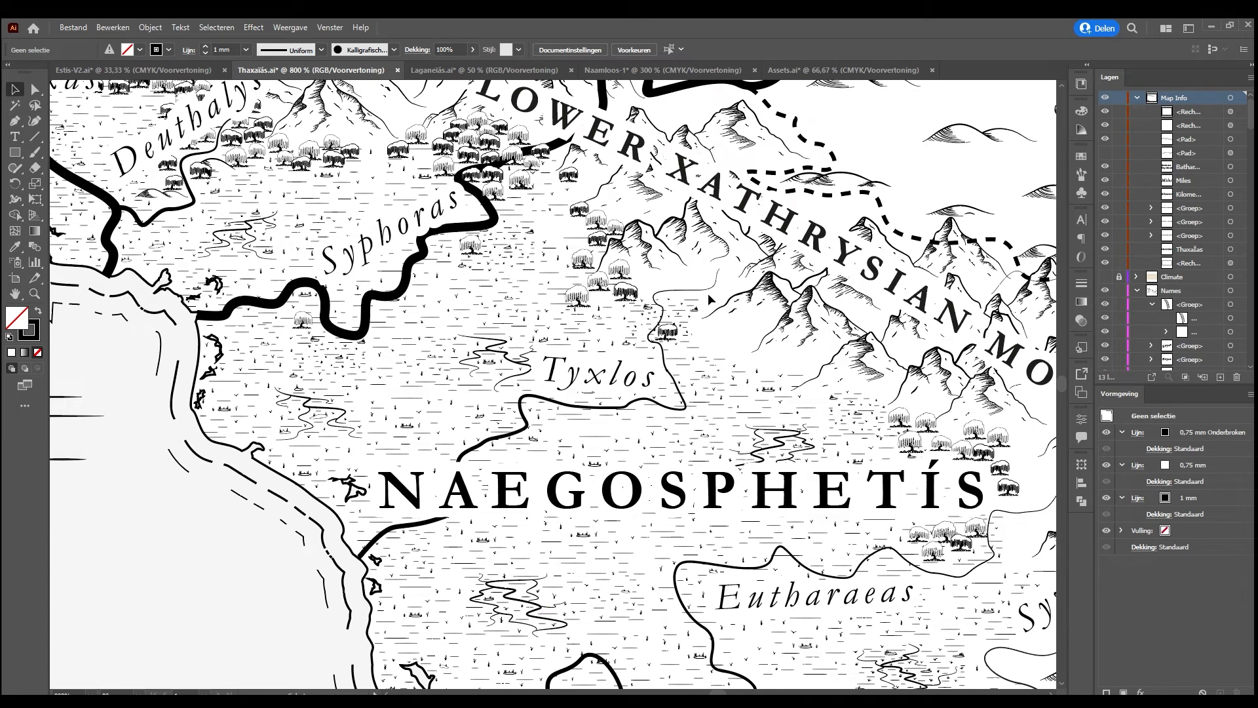
click(364, 308)
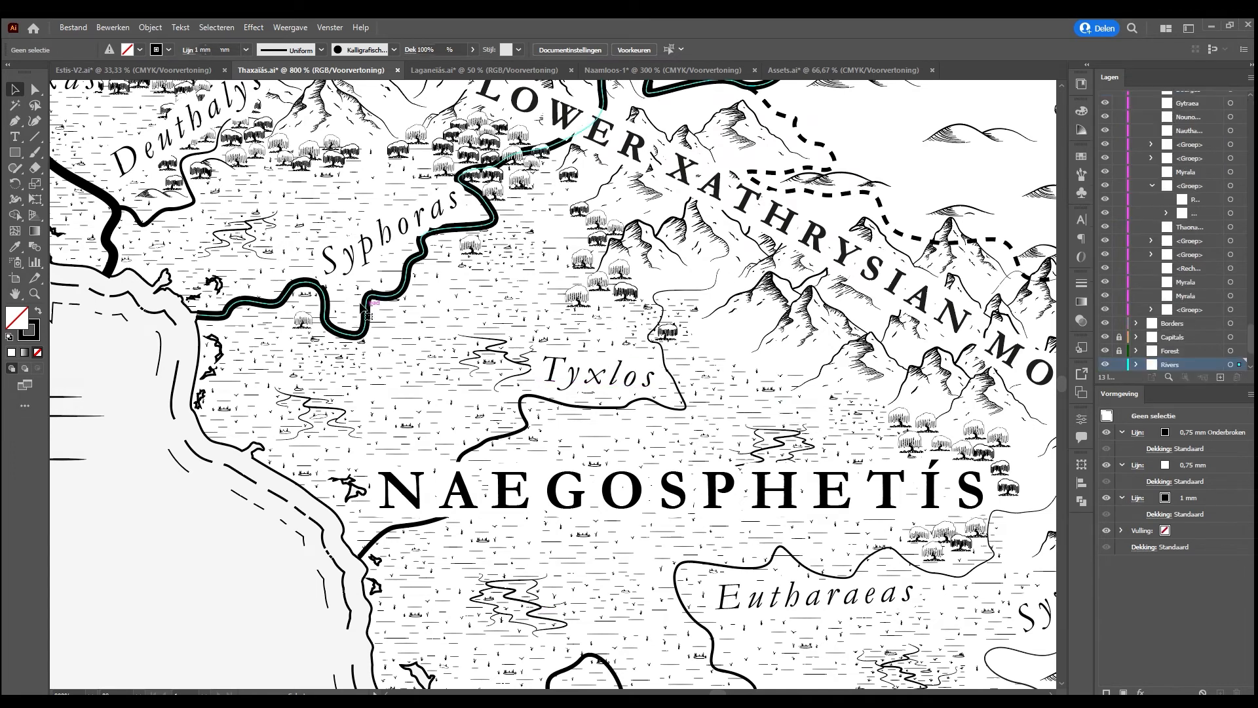
Nudge the large white rectangle in Laganeïás.ai slightly down and to the right, and return to Assets.ai
click(488, 71)
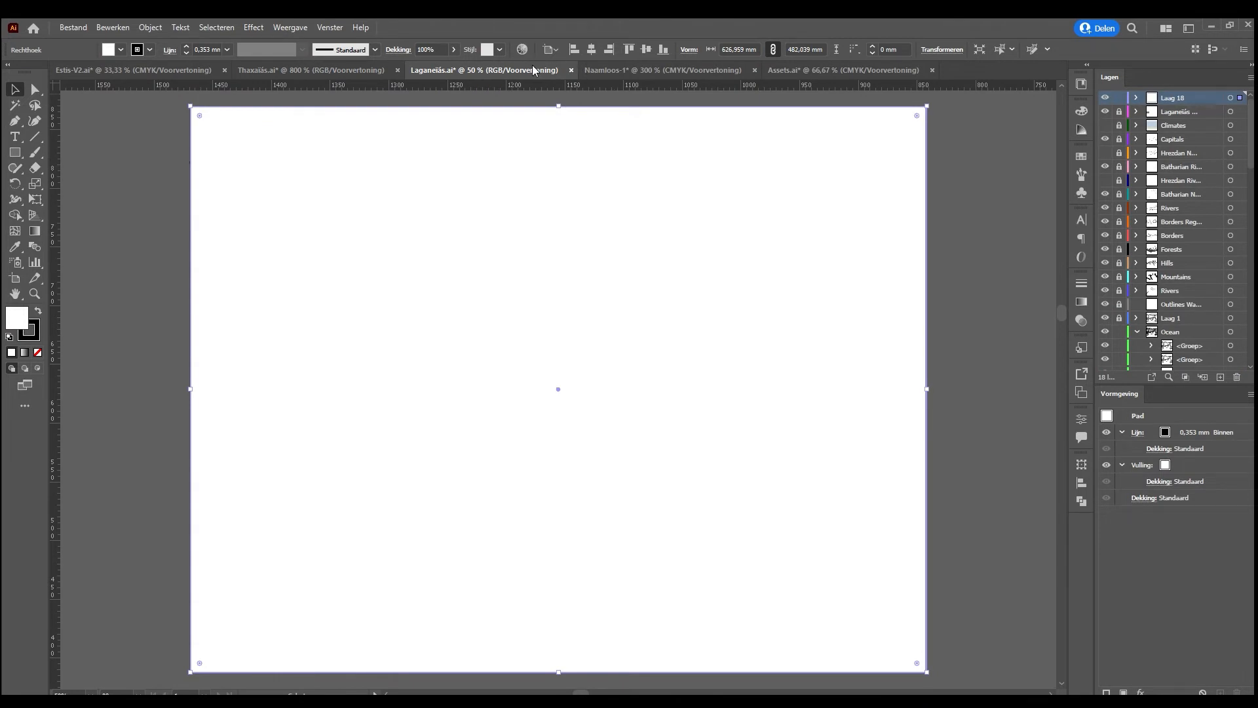
drag(636, 224, 639, 231)
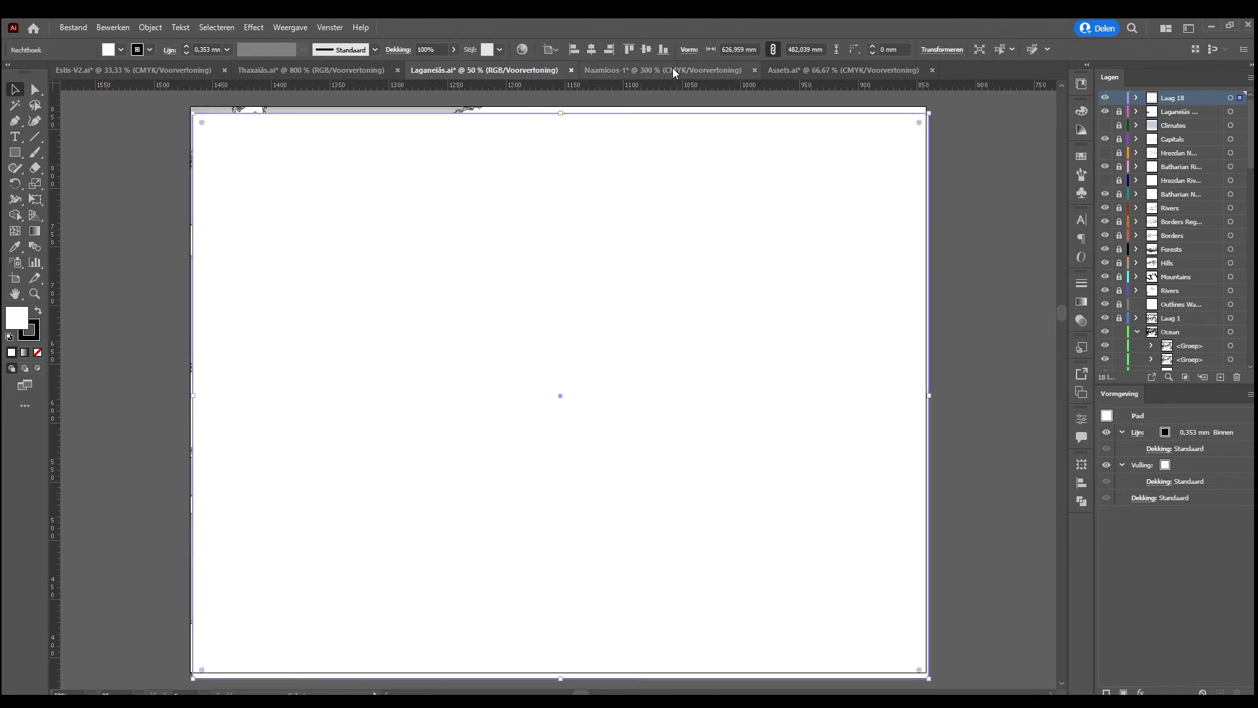
click(677, 70)
click(799, 70)
Examine the two small symbols on the nearly empty artboard and the neighbouring mountain and hill symbols
scroll(774, 348, right, 10)
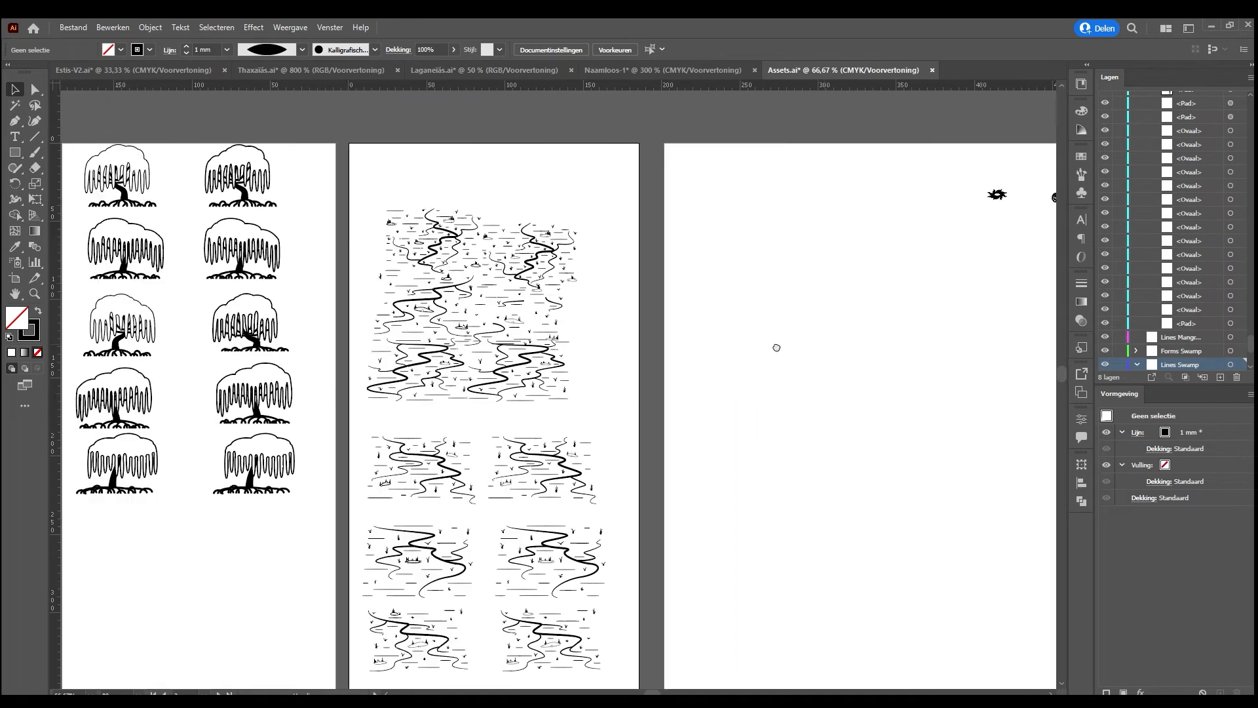
scroll(657, 338, right, 5)
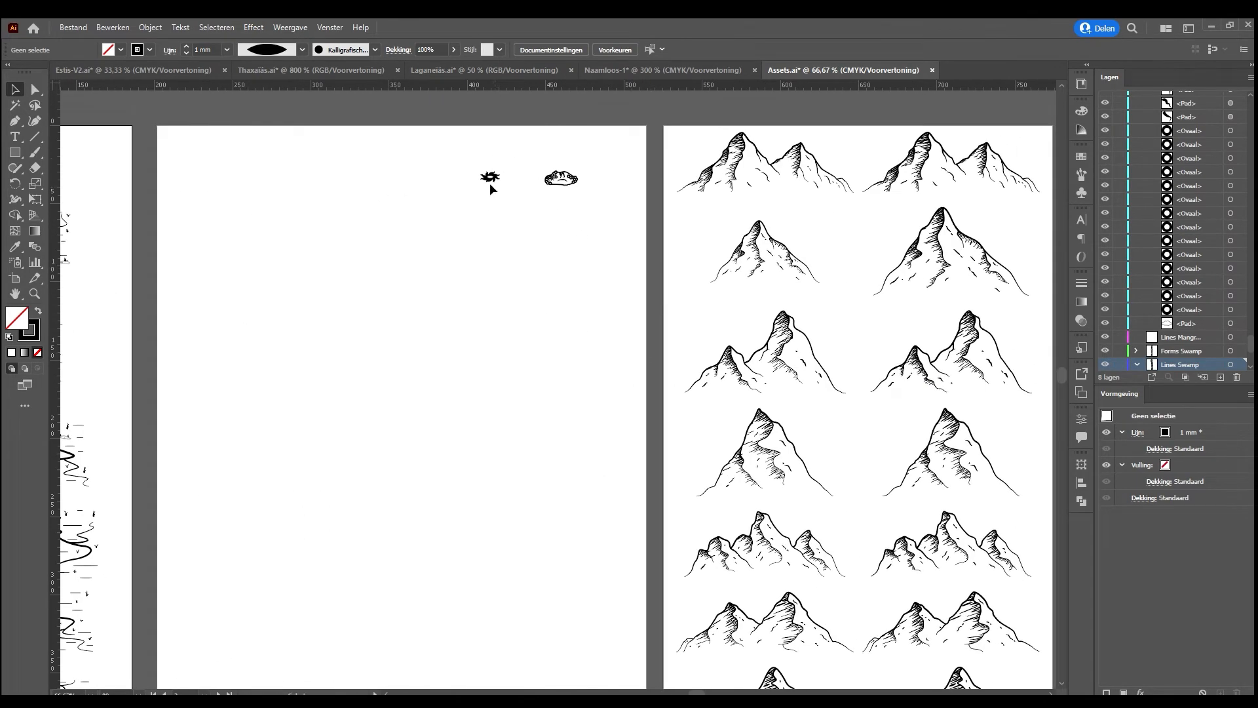
drag(467, 166, 606, 212)
click(591, 233)
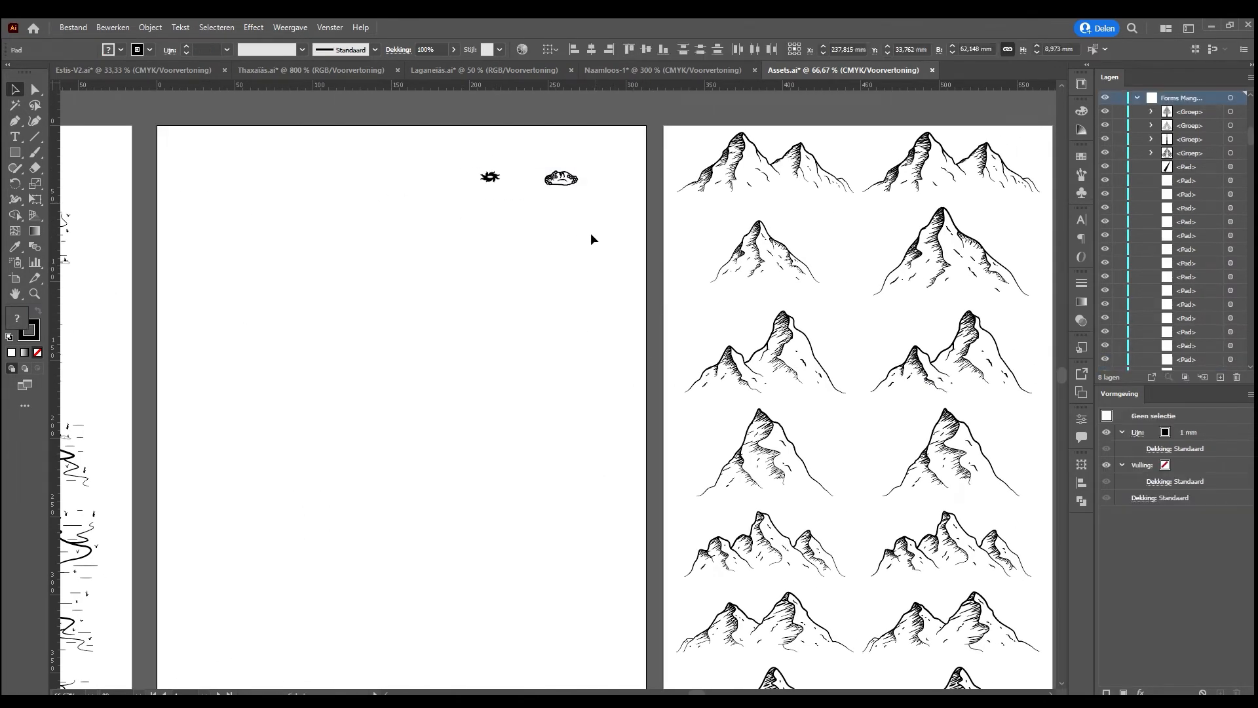
drag(795, 280, 555, 319)
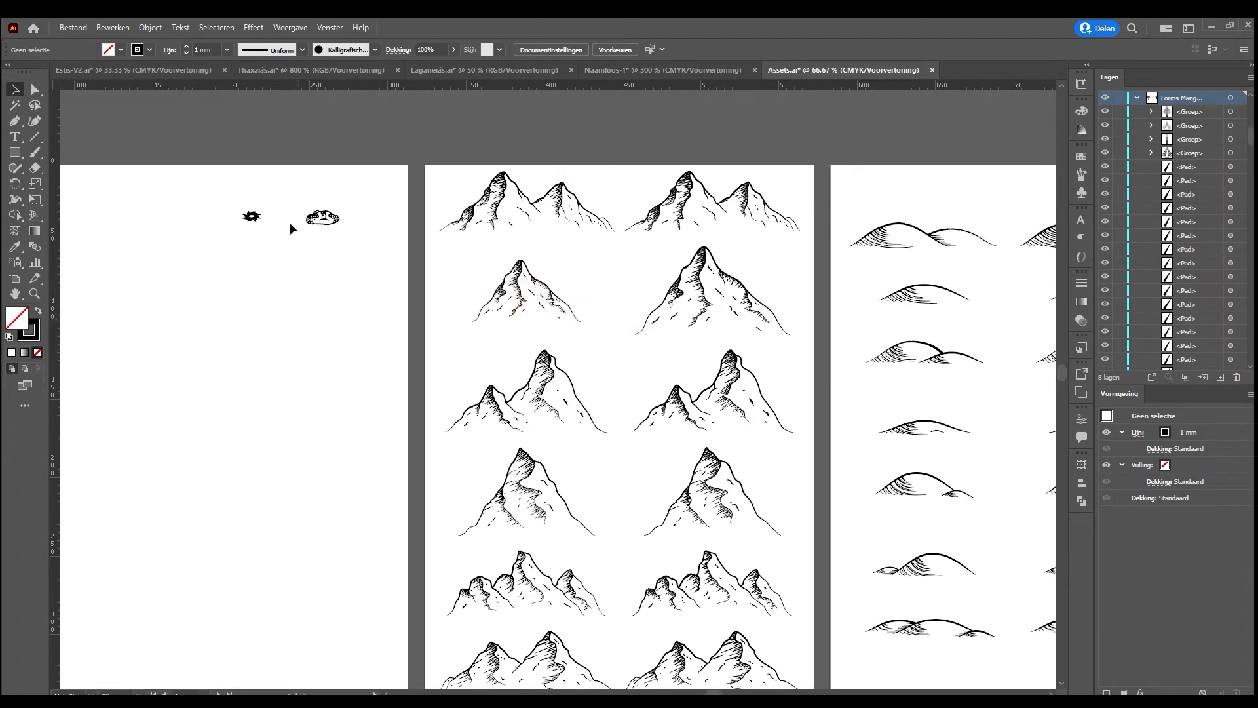
drag(226, 187, 365, 261)
click(365, 261)
drag(769, 304, 589, 301)
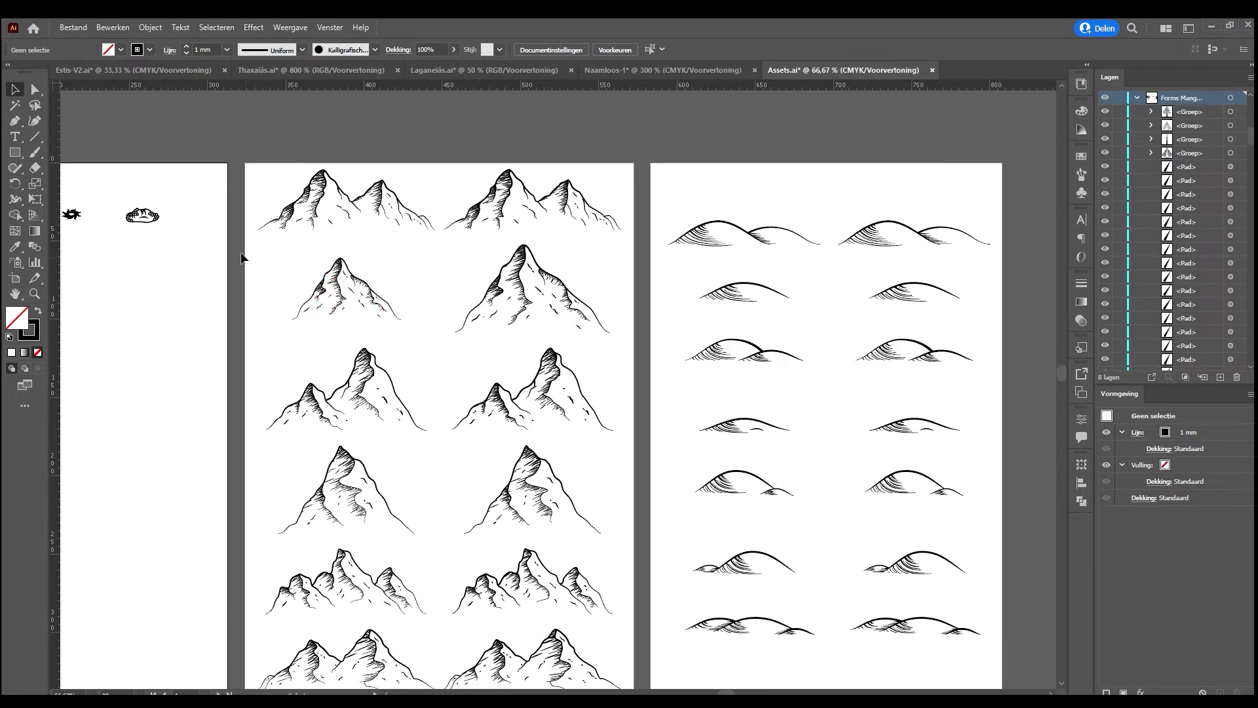
drag(140, 275, 282, 270)
drag(166, 194, 310, 236)
click(309, 238)
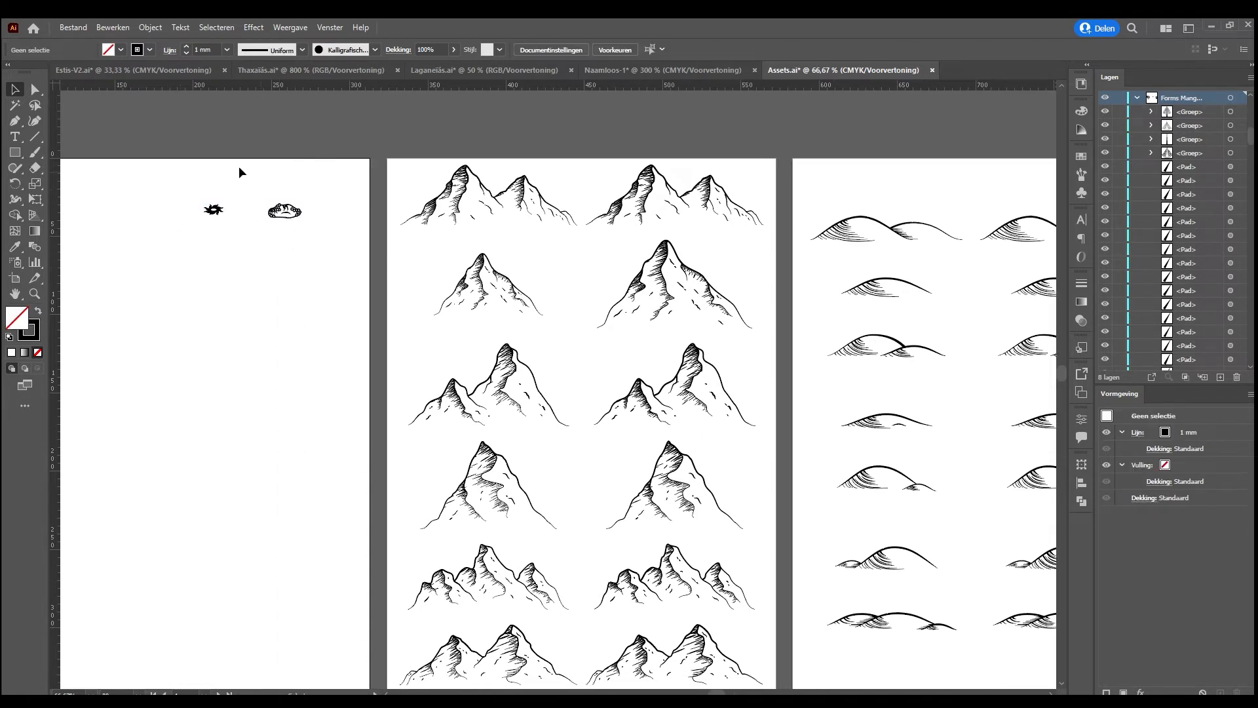
drag(177, 184, 328, 242)
click(328, 244)
click(579, 255)
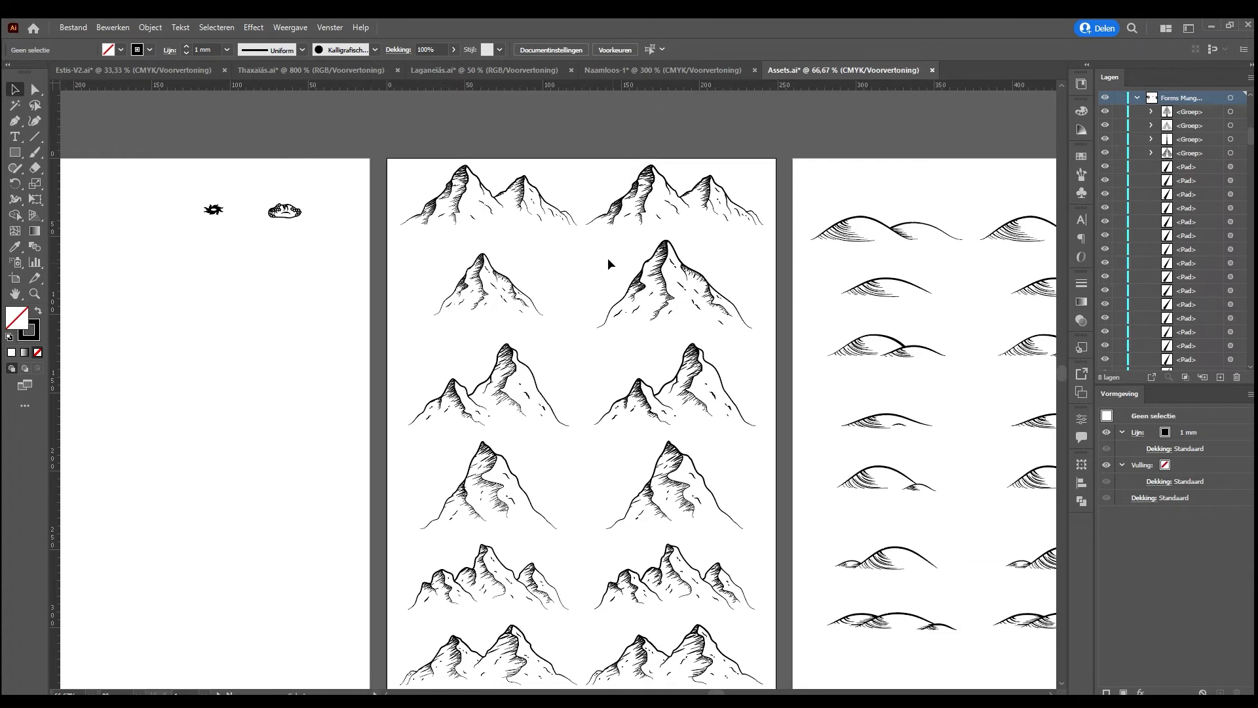
Inspect the mountain symbols by selecting all of them, and compare the form and line versions of the uneven twin-peak mountain
key(ctrl+minus)
key(ctrl+minus)
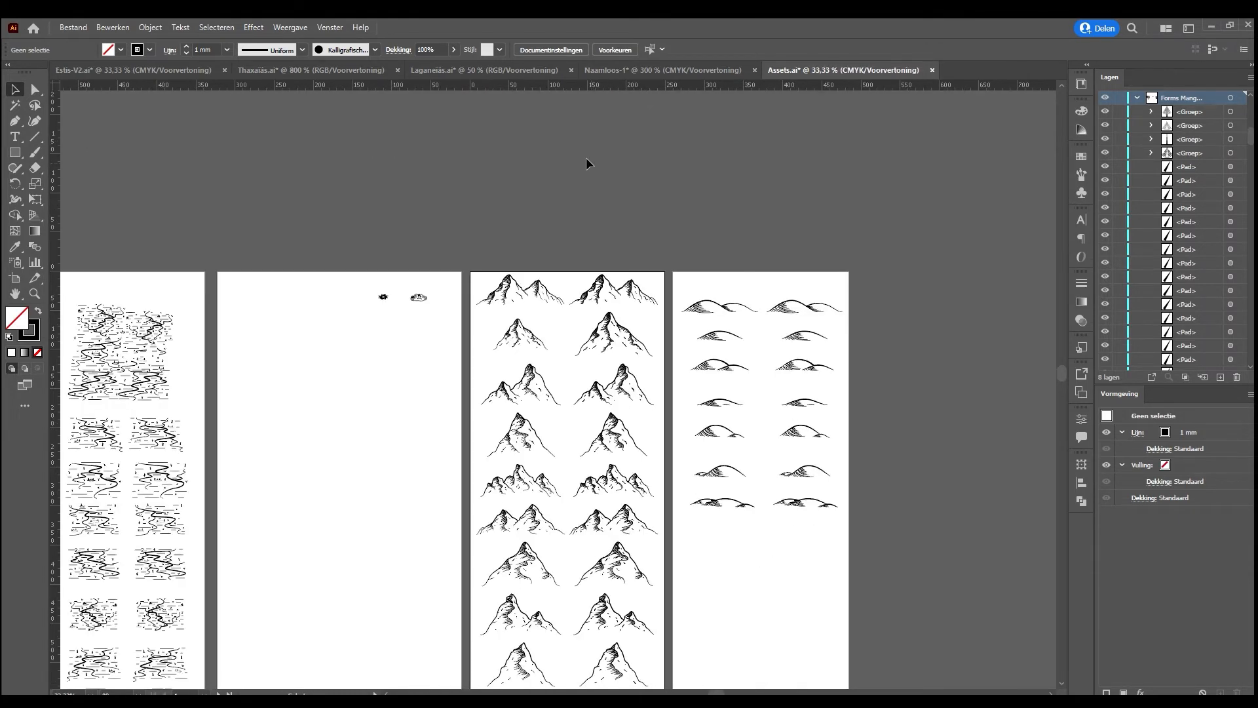
drag(734, 395, 582, 310)
drag(342, 174, 393, 639)
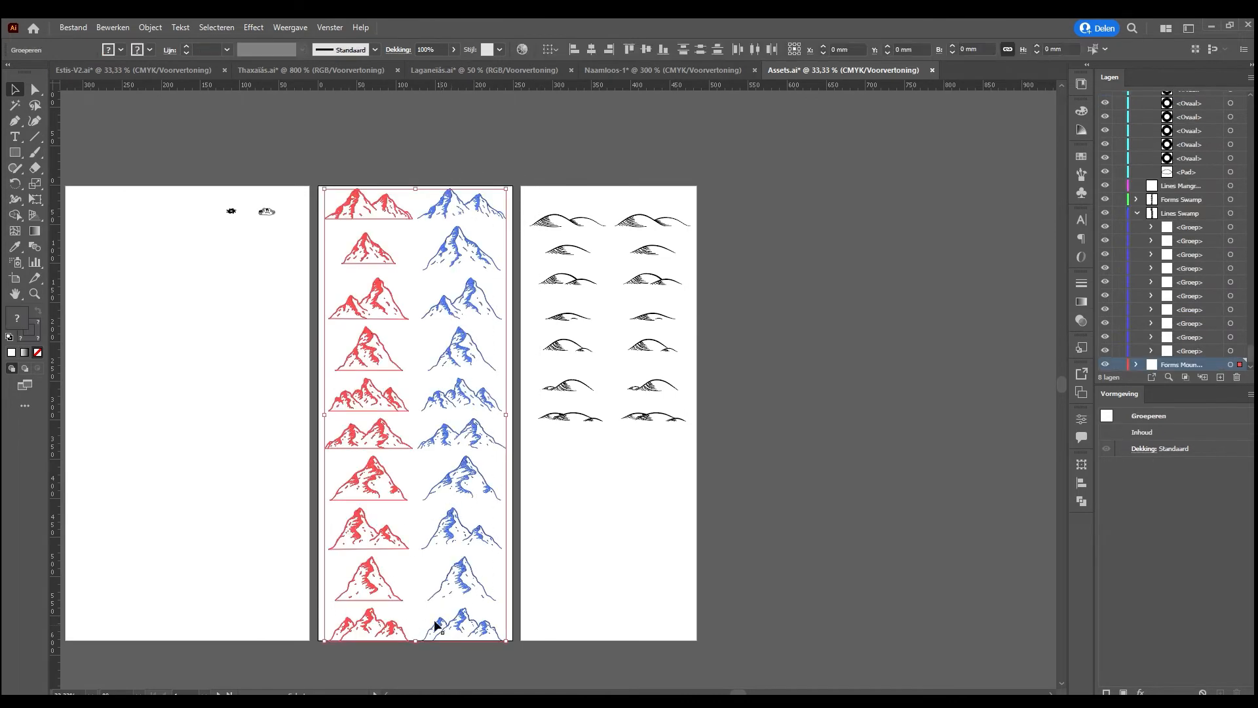
click(354, 524)
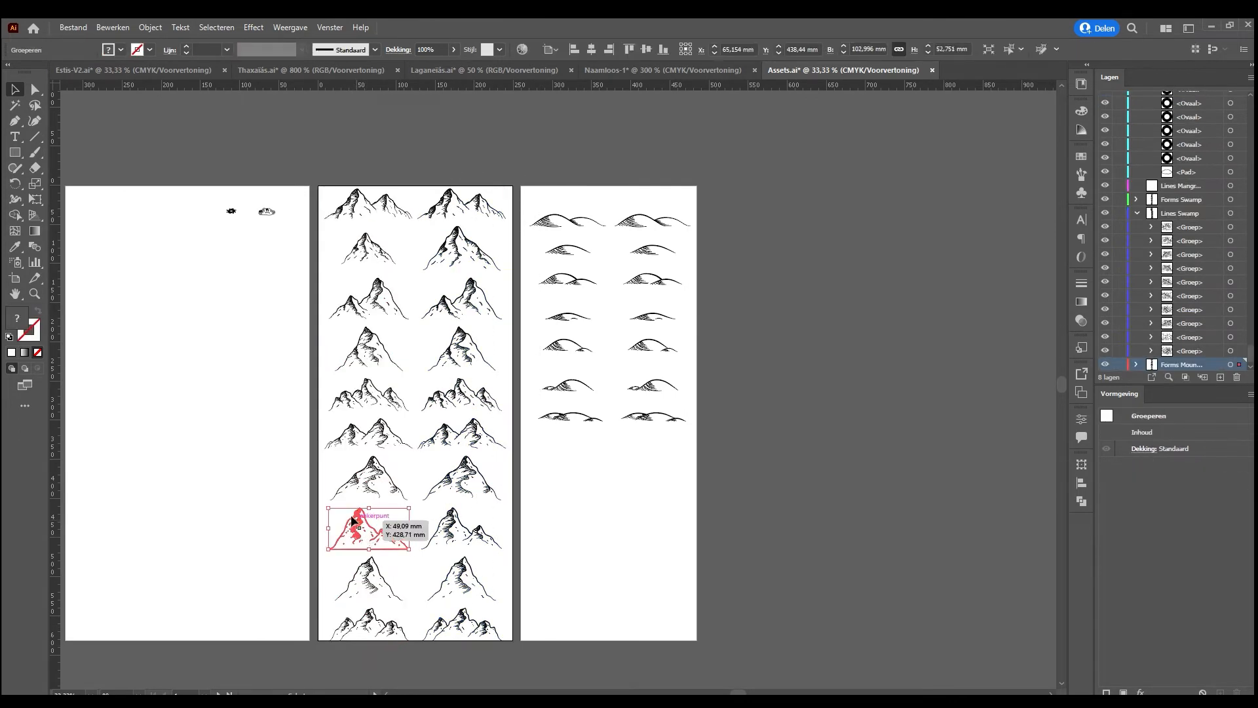
key(ctrl+plus)
key(ctrl+plus)
key(ctrl+plus)
key(ctrl+plus)
key(ctrl+plus)
click(570, 336)
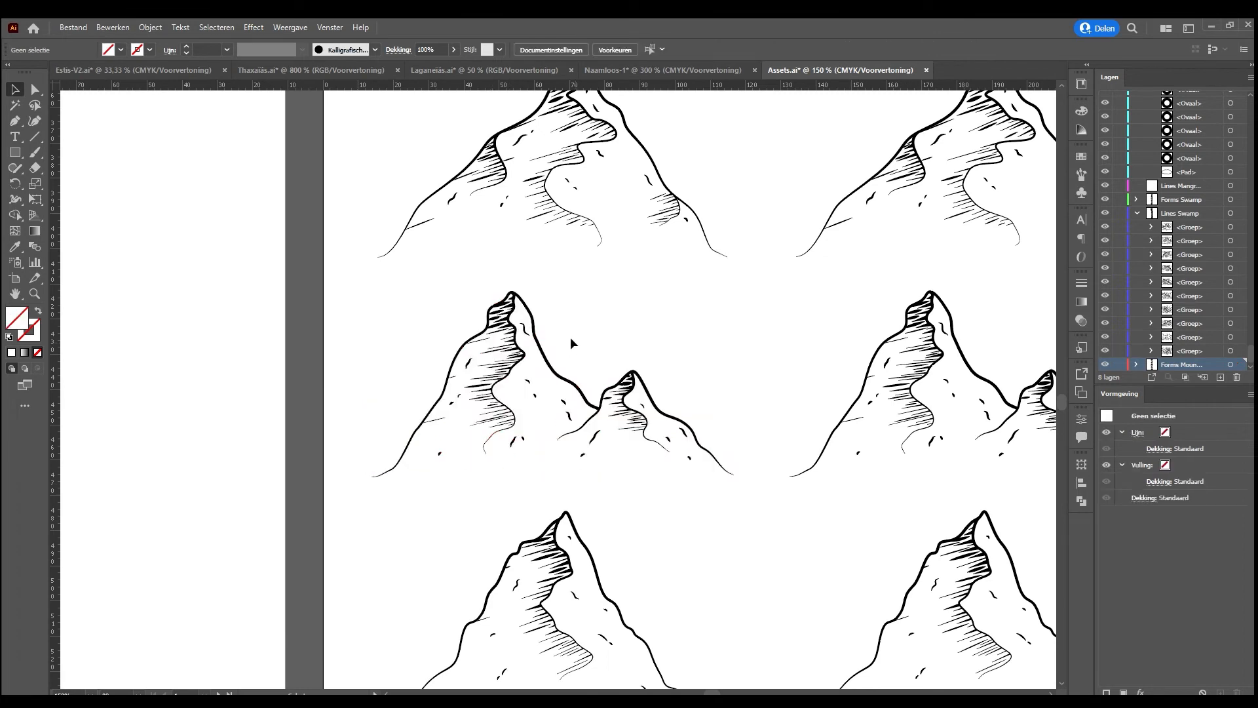
click(873, 388)
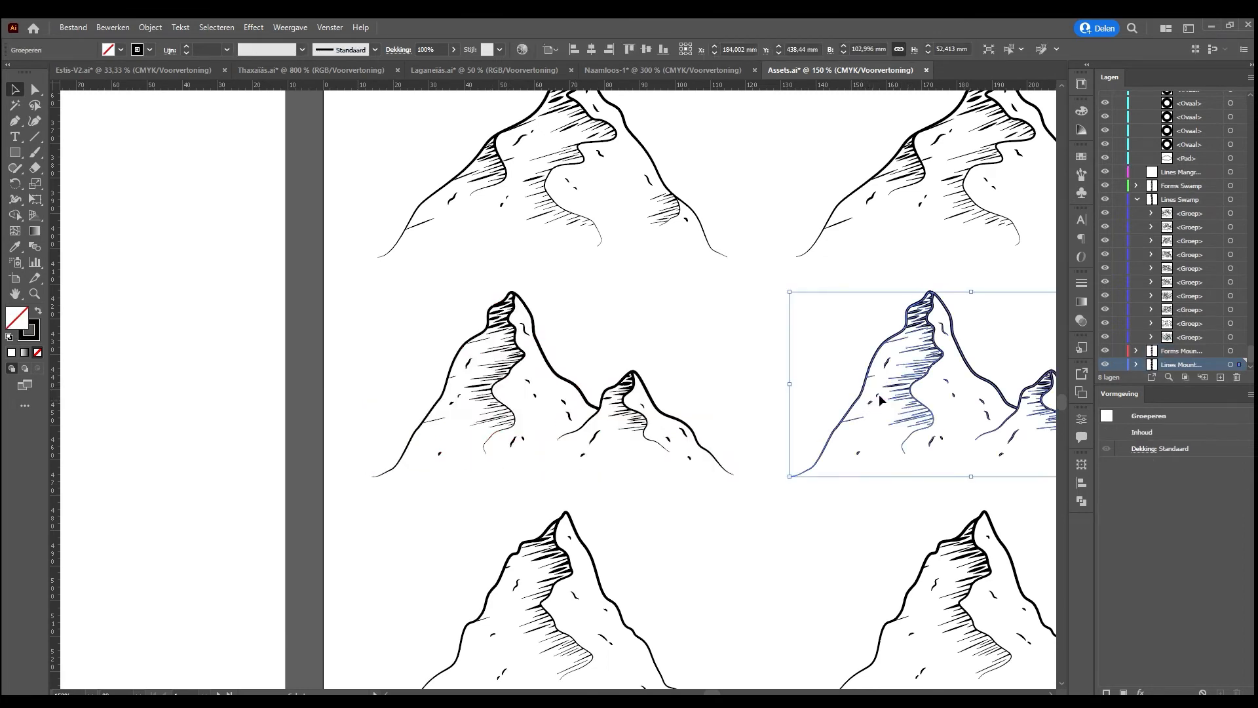
click(834, 367)
drag(753, 357, 660, 365)
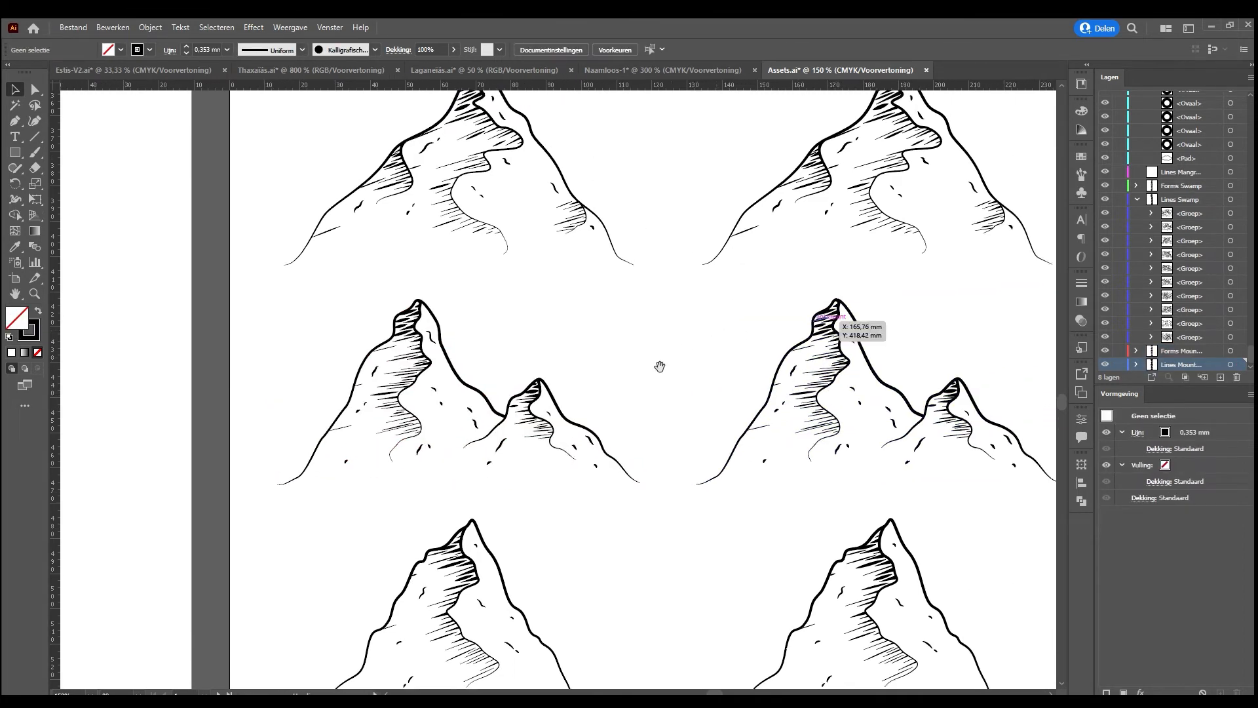
Examine the form versions of the mountain symbols by selecting the uneven twin-peak mountain and the topmost twin-peak mountain
click(510, 399)
key(ctrl+minus)
key(ctrl+minus)
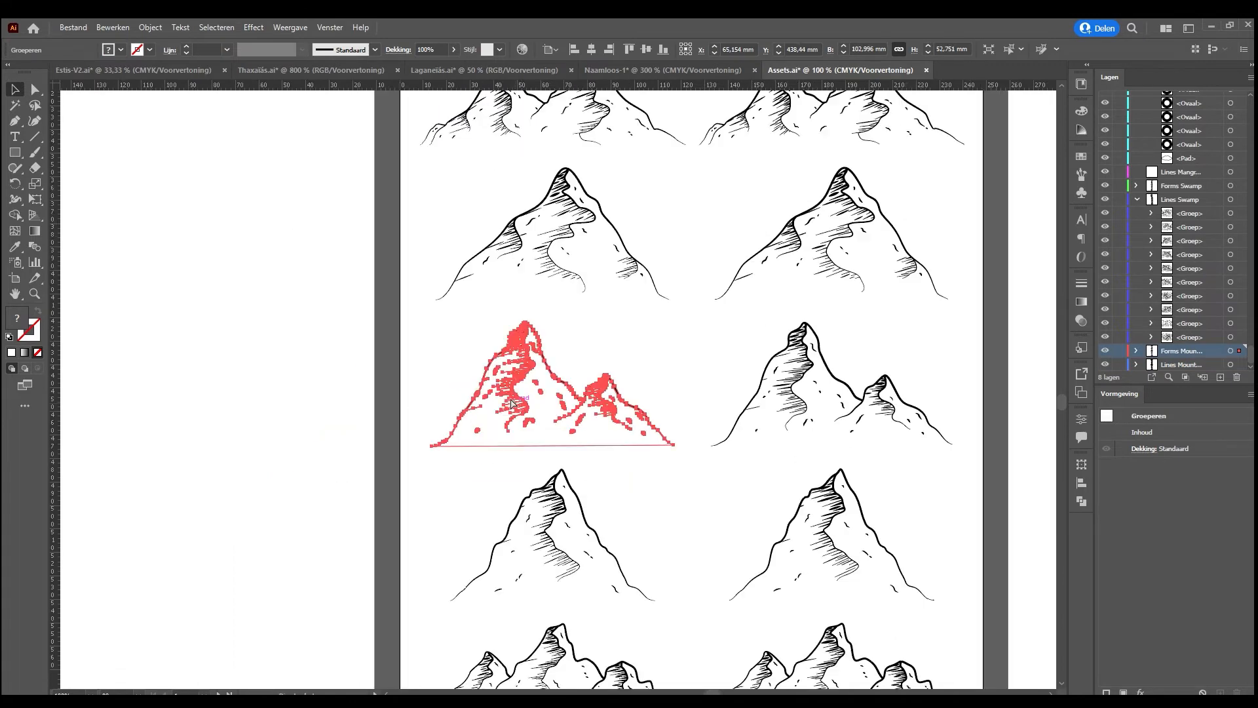
click(651, 305)
drag(606, 299, 479, 377)
drag(571, 256, 567, 407)
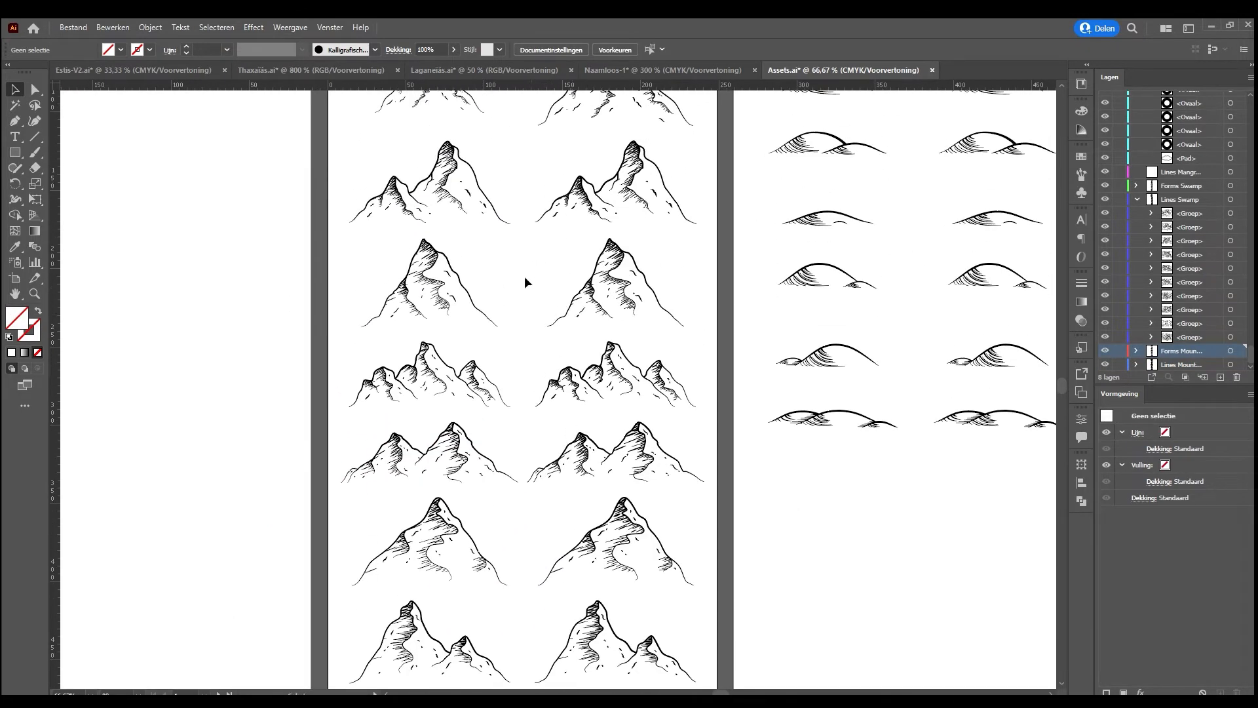
scroll(589, 288, up, 5)
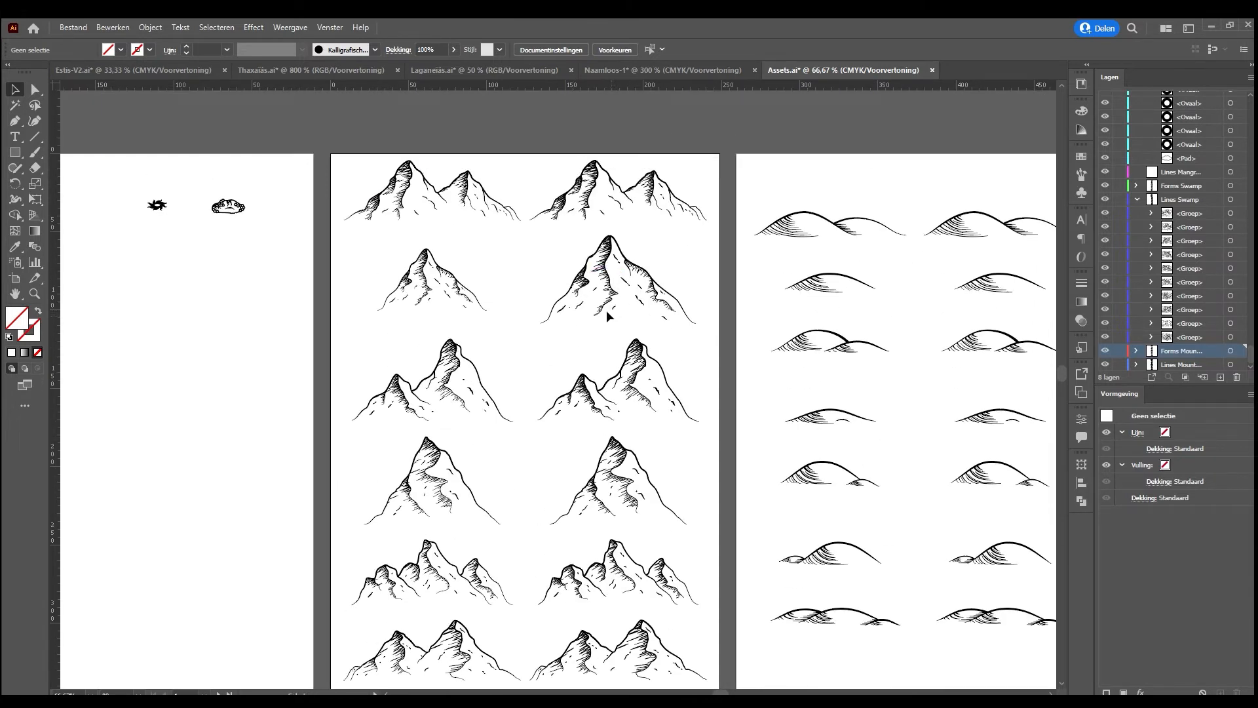
click(412, 195)
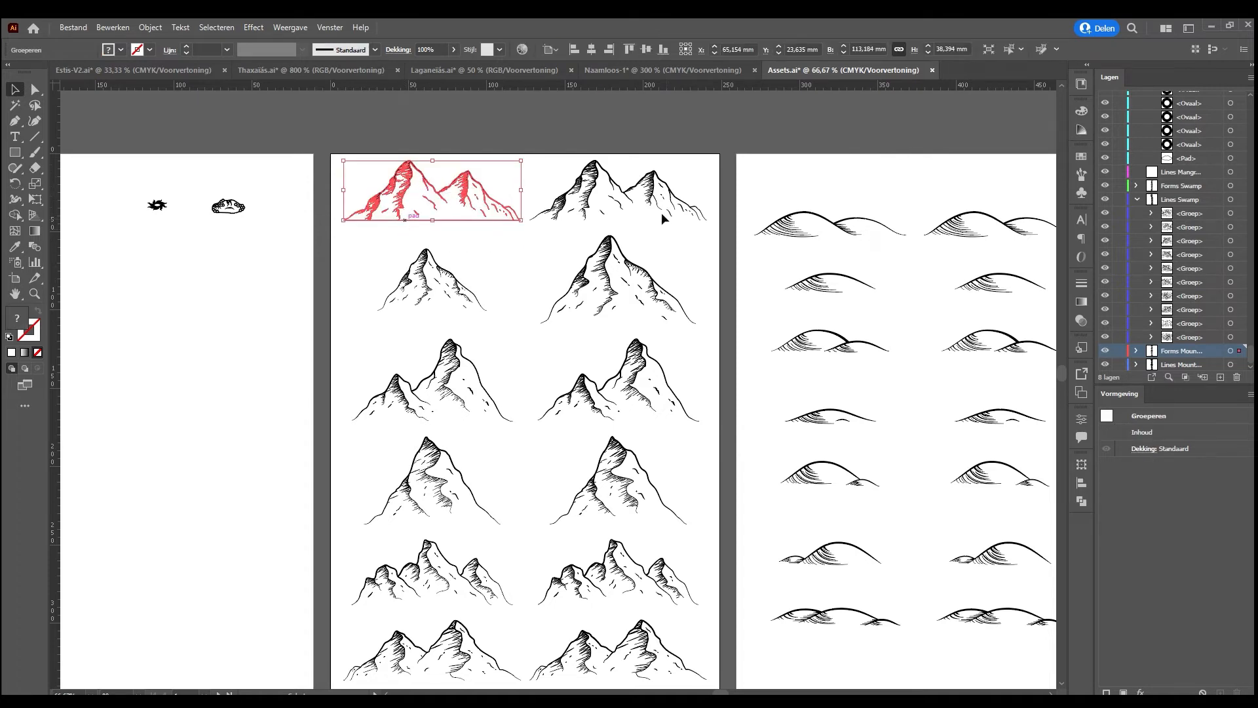
click(537, 226)
drag(438, 204, 498, 221)
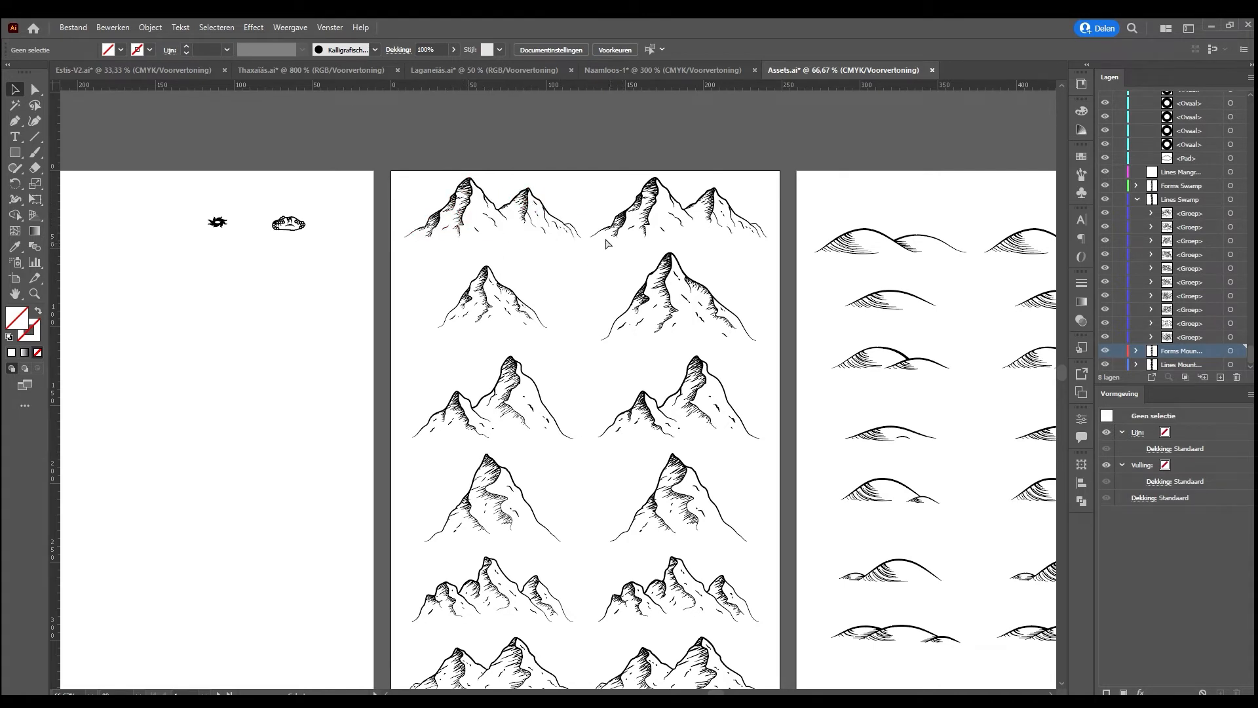
Examine the hatching of the third mountain symbol up close, and inspect the form versions of the hill symbols
key(ctrl+plus)
key(ctrl+plus)
key(ctrl+plus)
key(ctrl+plus)
drag(346, 397, 653, 350)
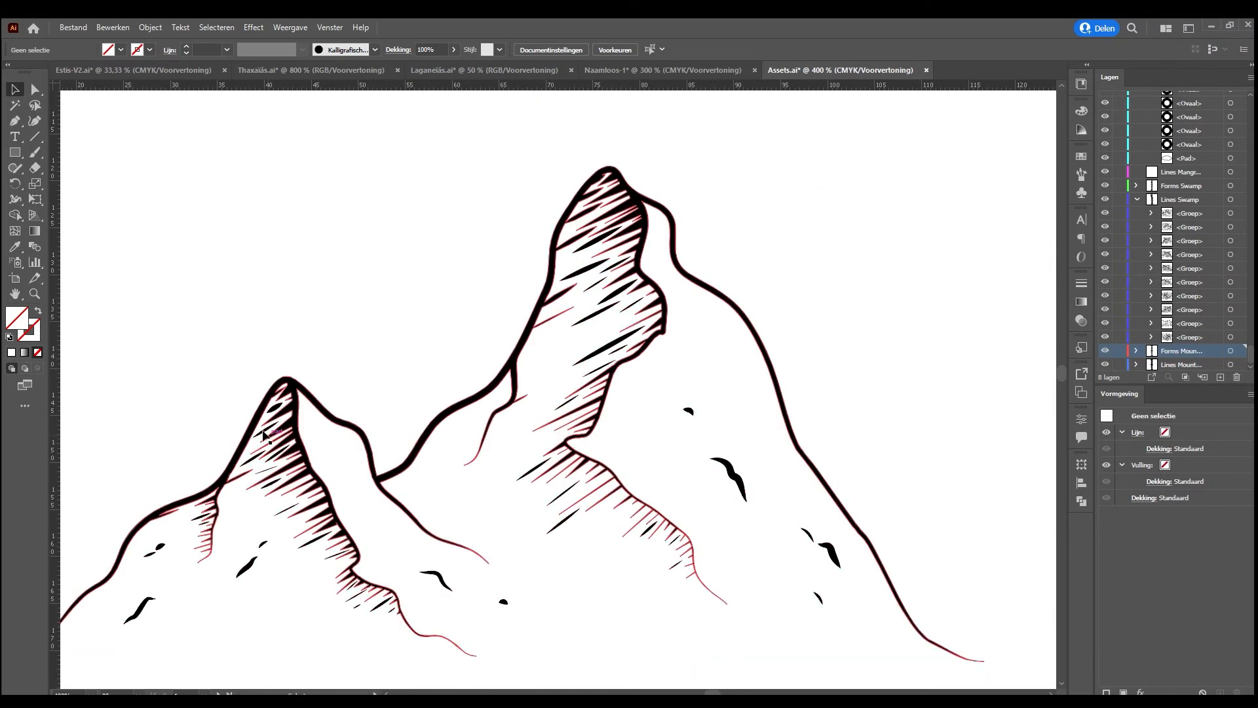
key(ctrl+minus)
key(ctrl+minus)
key(ctrl+minus)
key(ctrl+minus)
key(ctrl+minus)
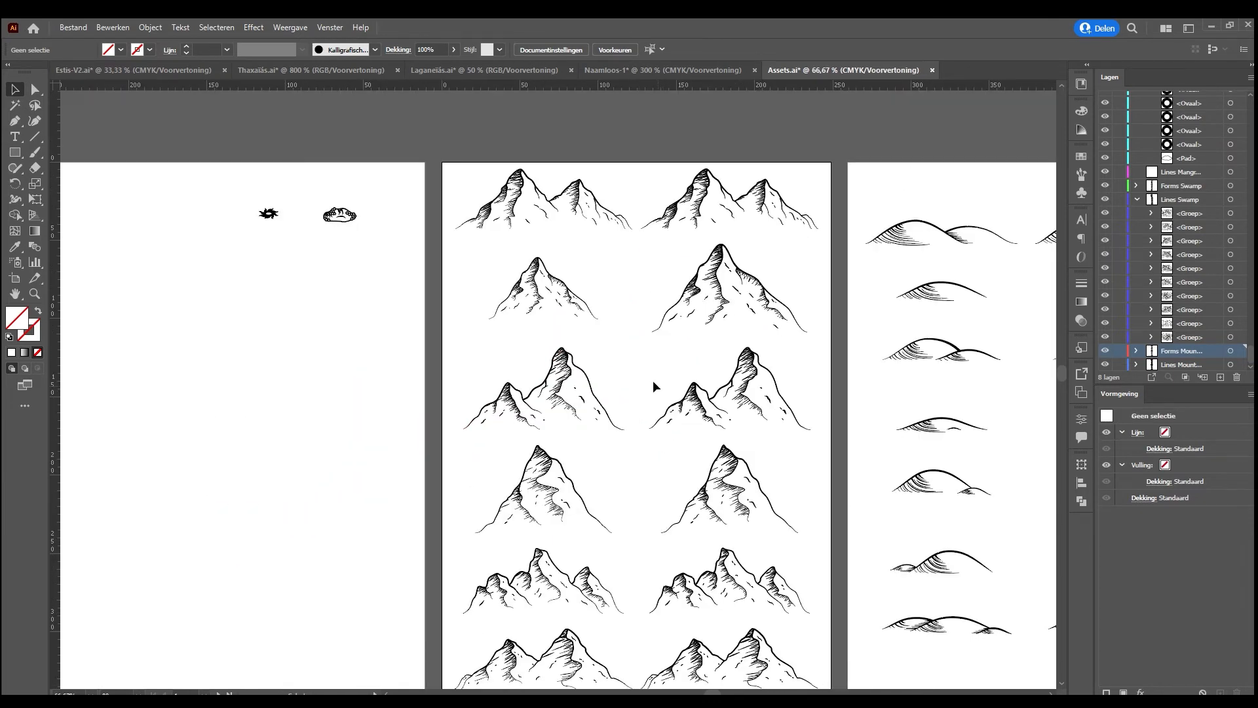
key(ctrl+minus)
key(ctrl+minus)
key(ctrl+plus)
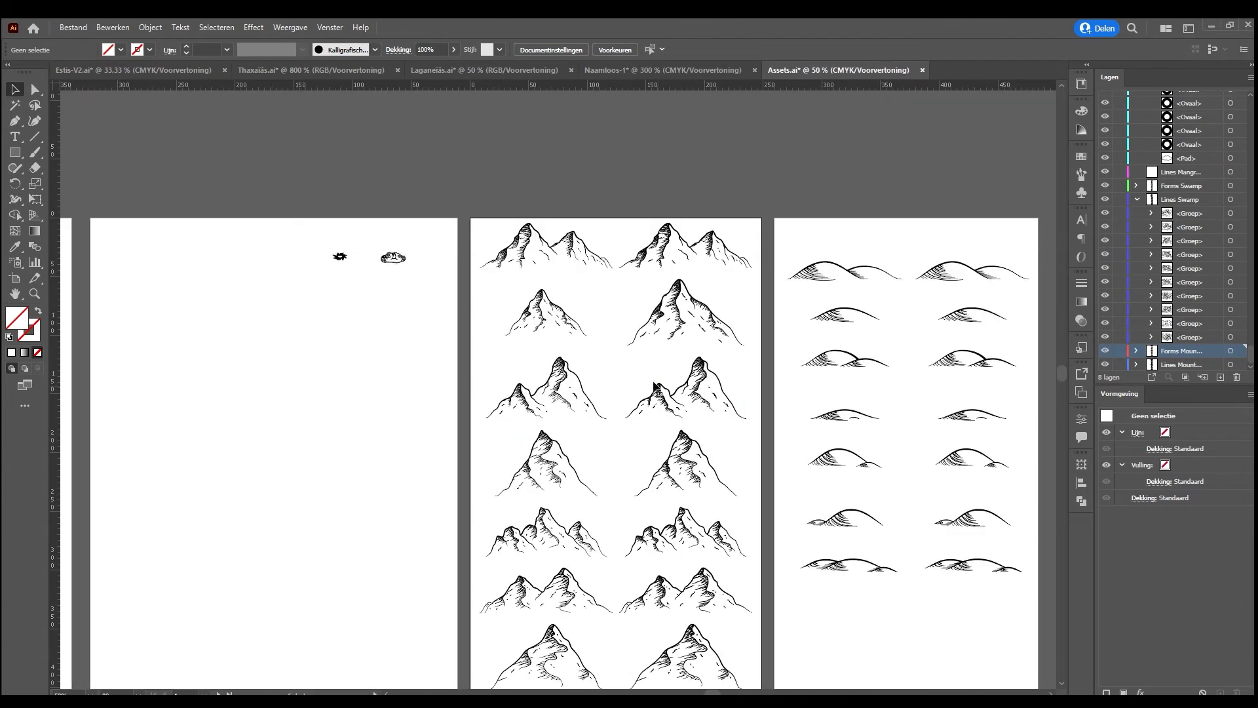
drag(728, 413, 616, 408)
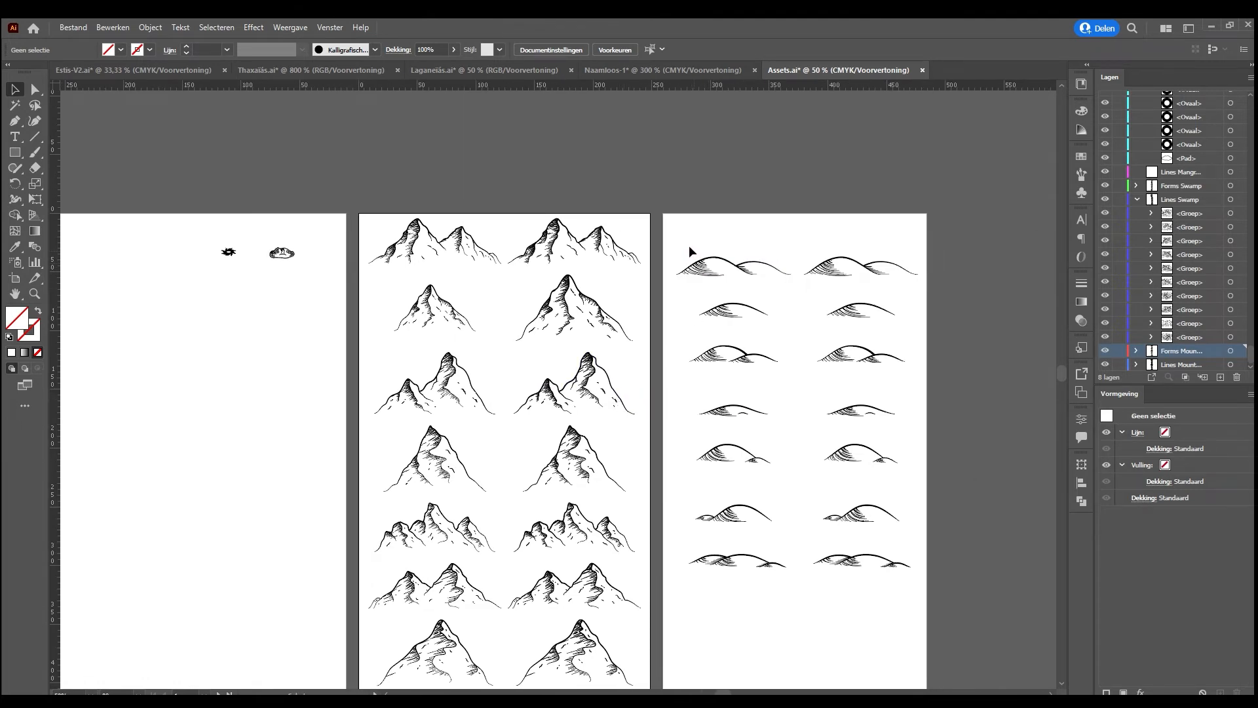
drag(675, 245, 777, 582)
scroll(387, 253, down, 1)
scroll(389, 259, down, 2)
Copy the full column of form-version mountains from Assets.ai and paste it into the Hesaias.ai map
drag(371, 123, 474, 642)
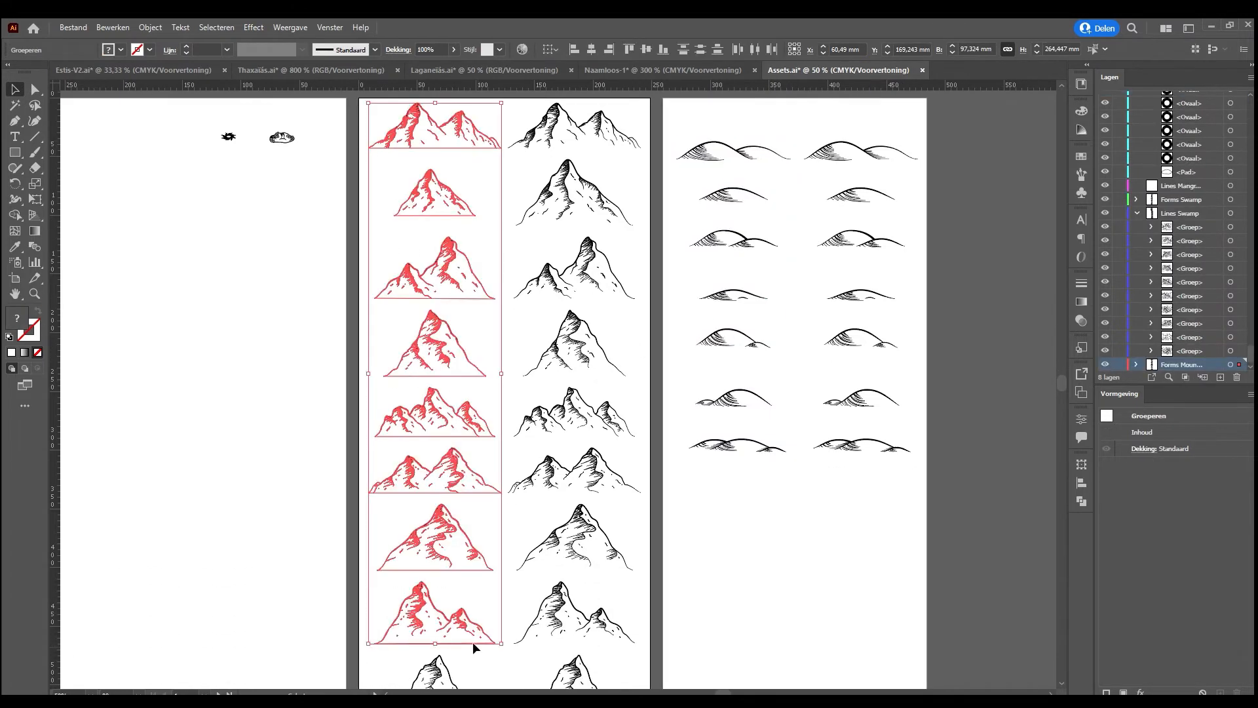
key(ctrl+minus)
drag(526, 173, 570, 637)
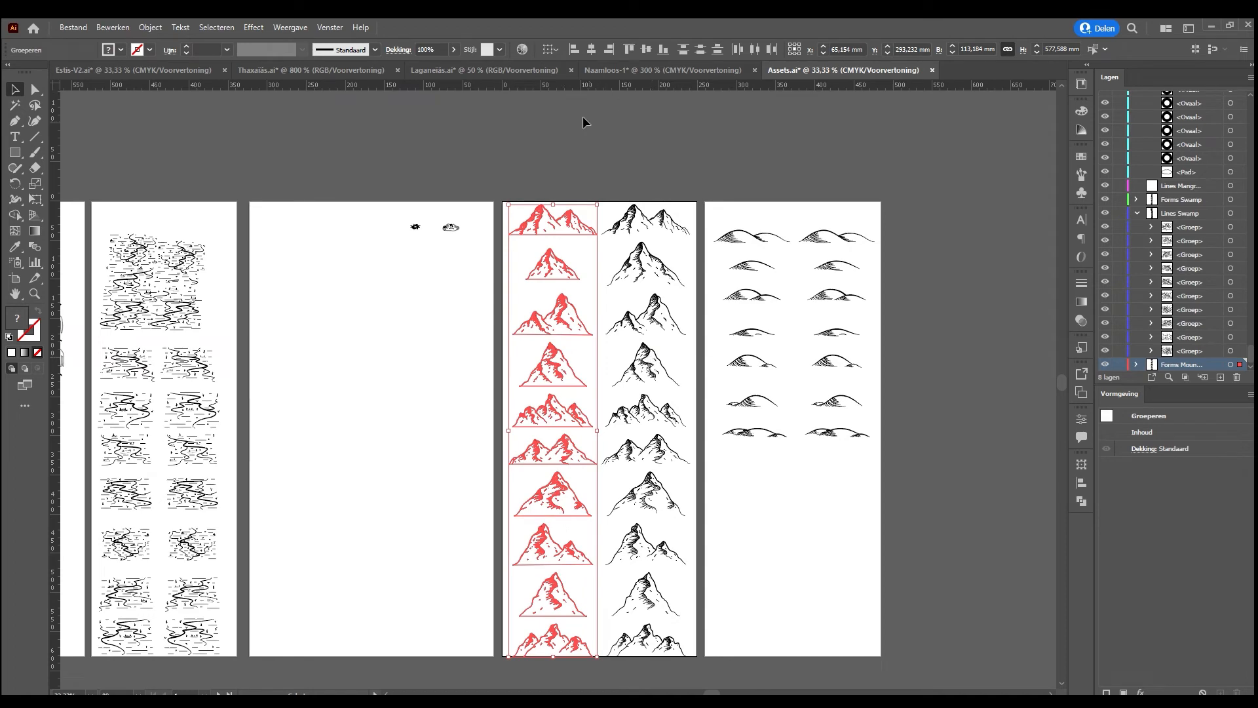
click(152, 69)
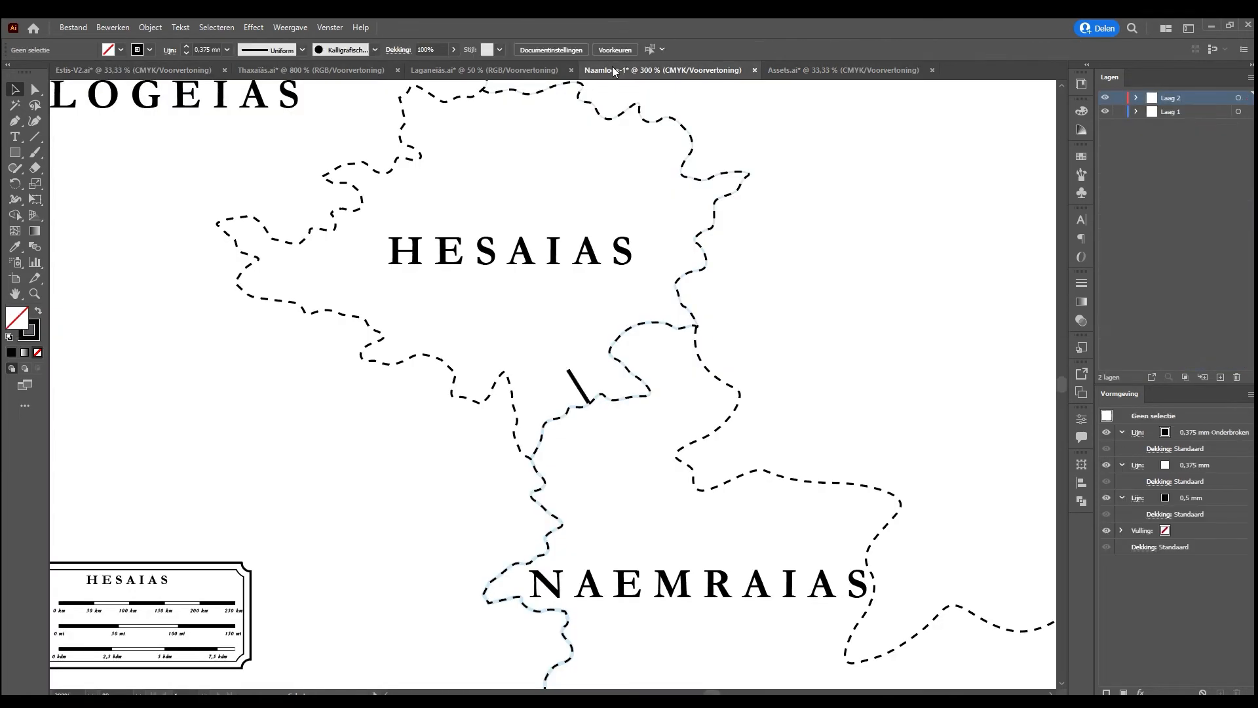
click(611, 68)
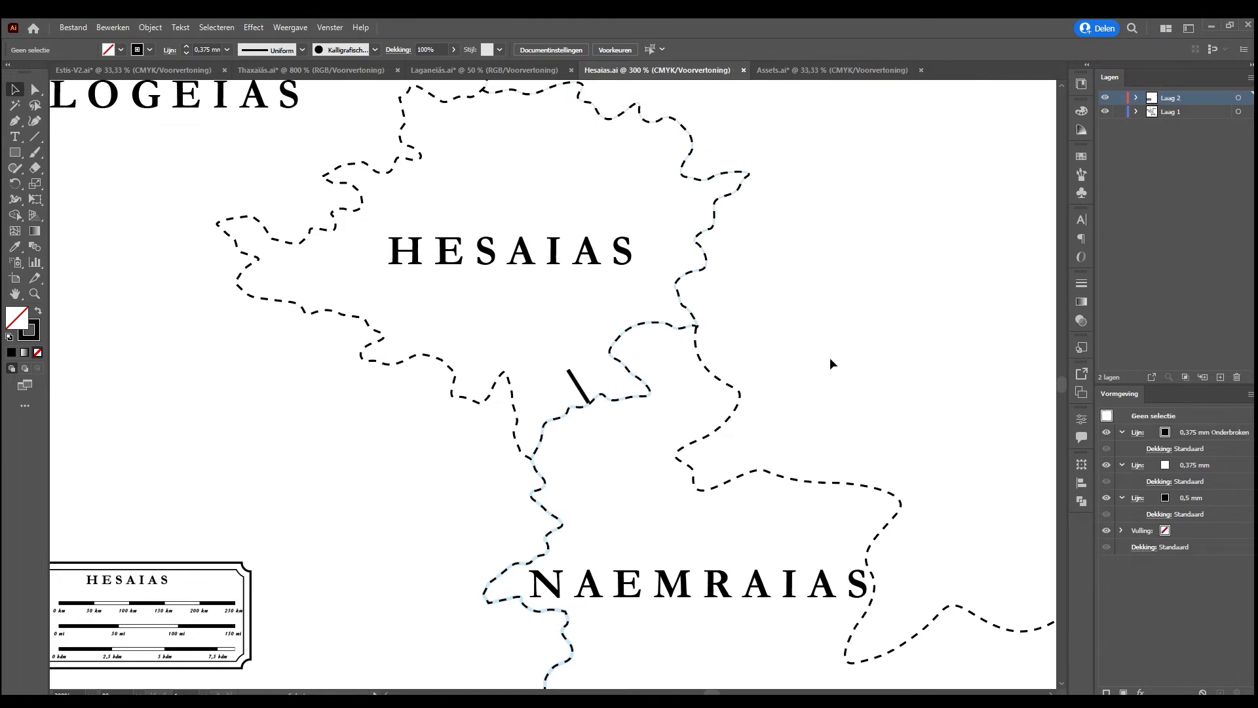
key(ctrl+v)
key(ctrl+minus)
key(ctrl+minus)
key(ctrl+minus)
key(ctrl+minus)
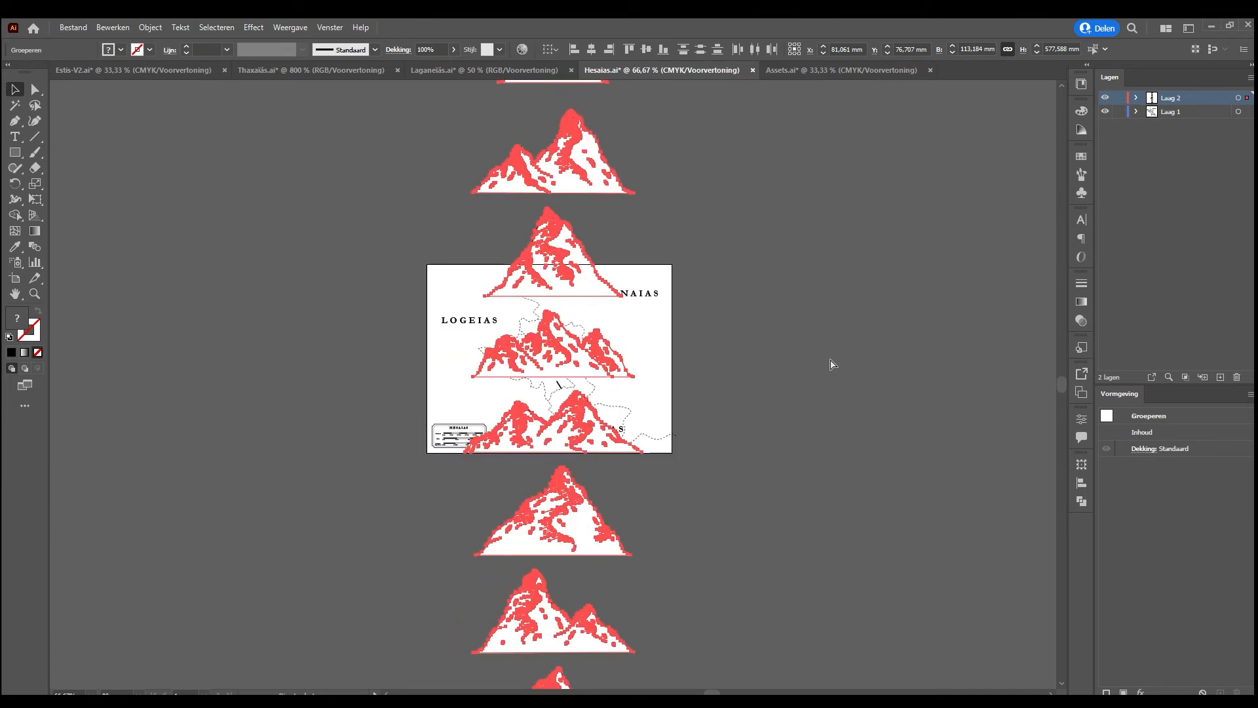
Scale the pasted mountain column down proportionally until the mountains suit the map, keeping it in the empty area west of Hesaias
key(ctrl+minus)
drag(600, 385, 520, 388)
key(ctrl+plus)
key(ctrl+plus)
key(ctrl+plus)
key(ctrl+plus)
key(ctrl+plus)
key(ctrl+plus)
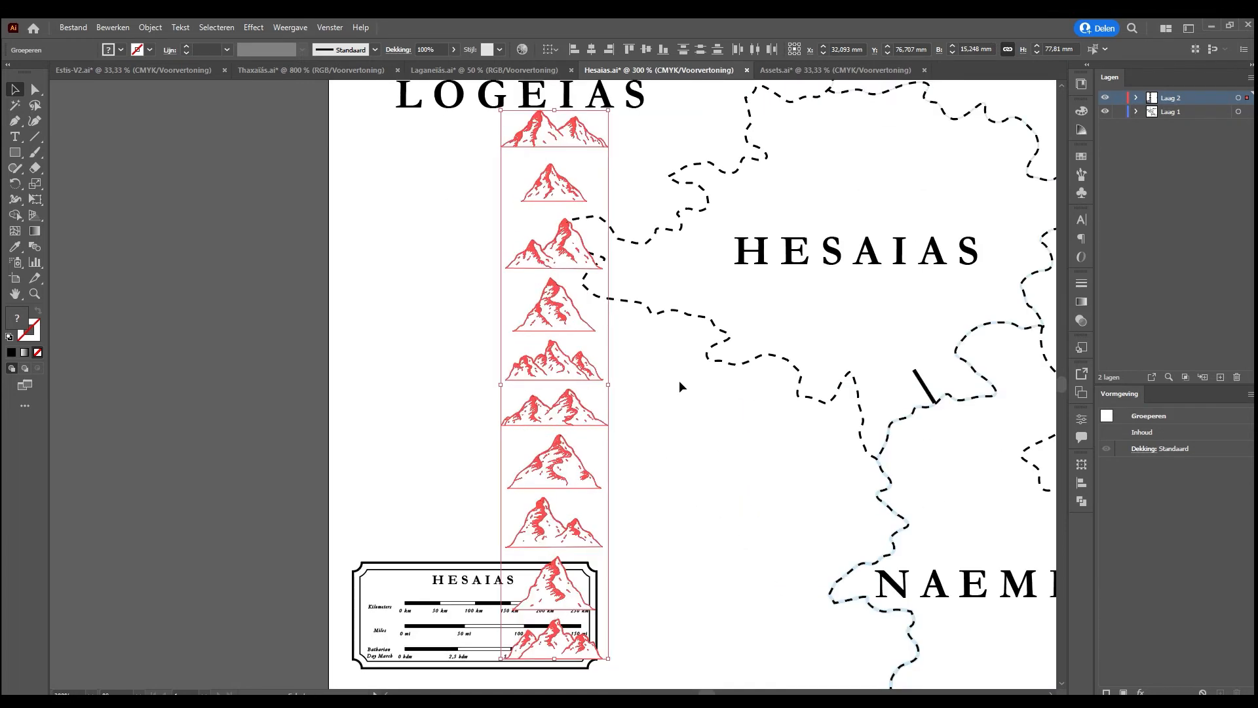
drag(610, 384, 583, 381)
click(809, 406)
Arrange the upper eight mountains of the column into an overlapping range along southern Hesaias, rising toward its eastern border
drag(762, 433, 475, 489)
drag(258, 253, 566, 404)
drag(256, 287, 600, 388)
drag(270, 334, 636, 375)
drag(279, 390, 534, 393)
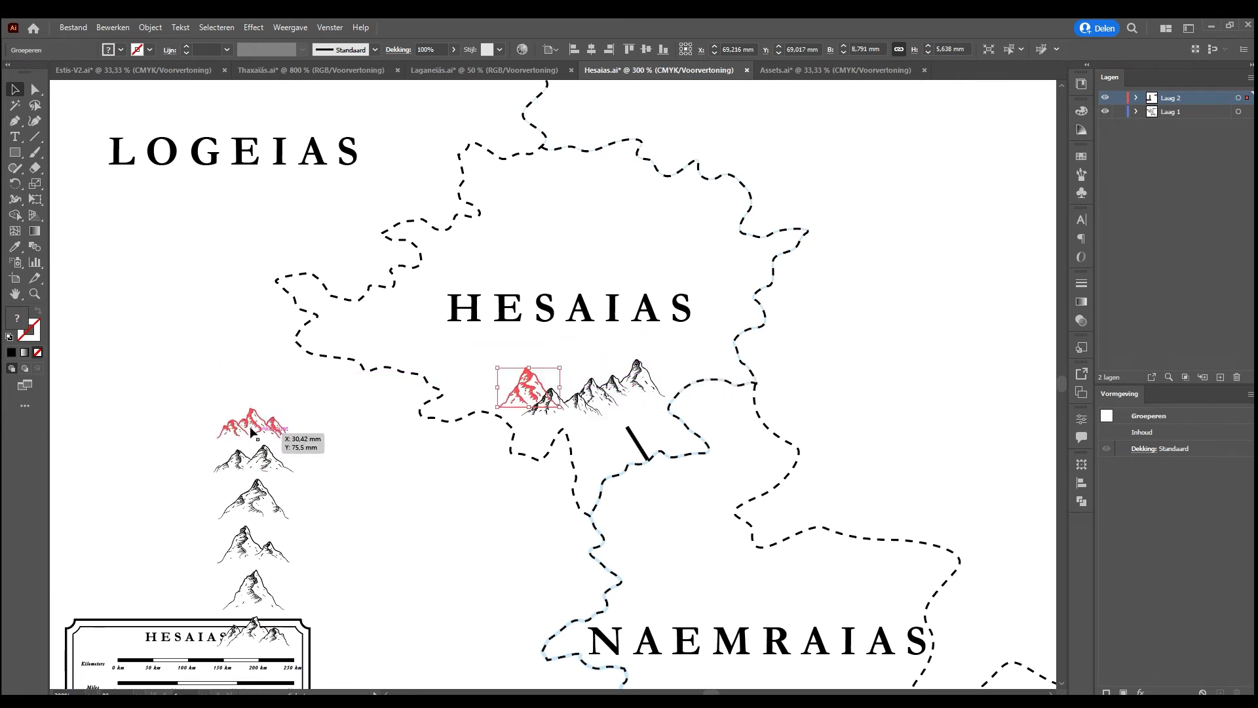
drag(250, 432, 670, 363)
drag(243, 501, 481, 386)
drag(258, 534, 669, 346)
Delete the large HESAIAS map label and place the single peak above the western end of the mountain range
click(622, 318)
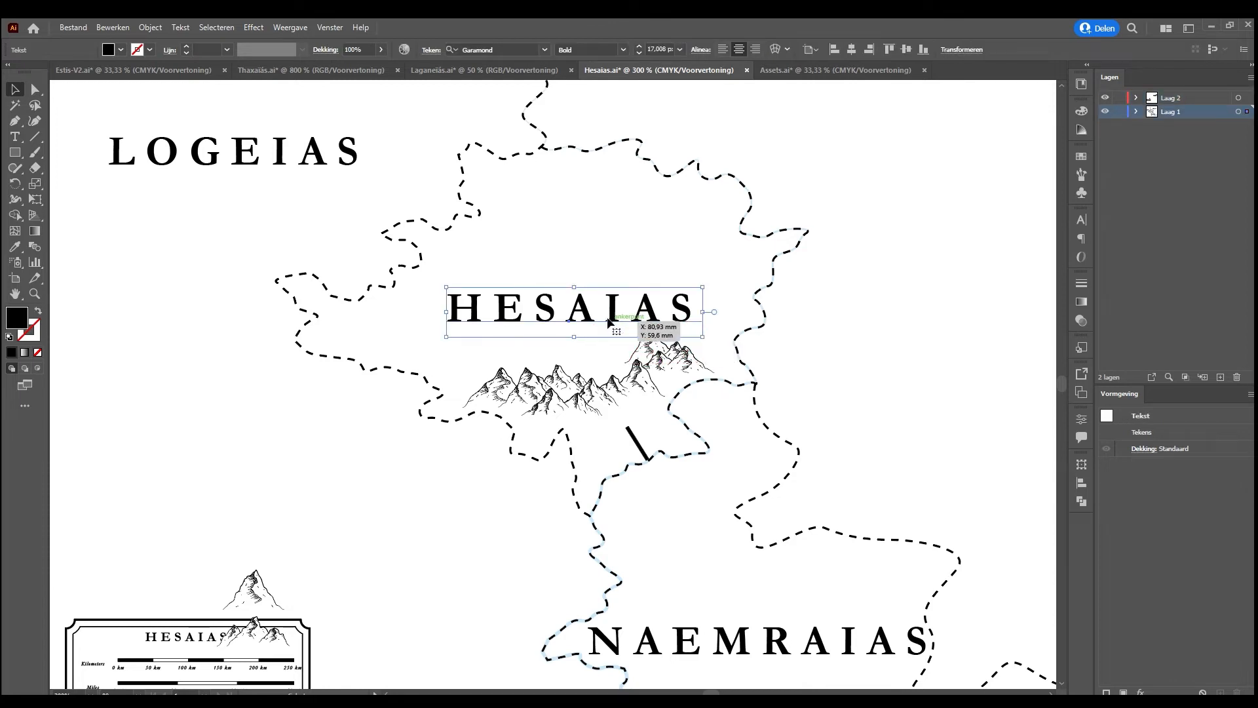
key(Delete)
scroll(393, 472, down, 2)
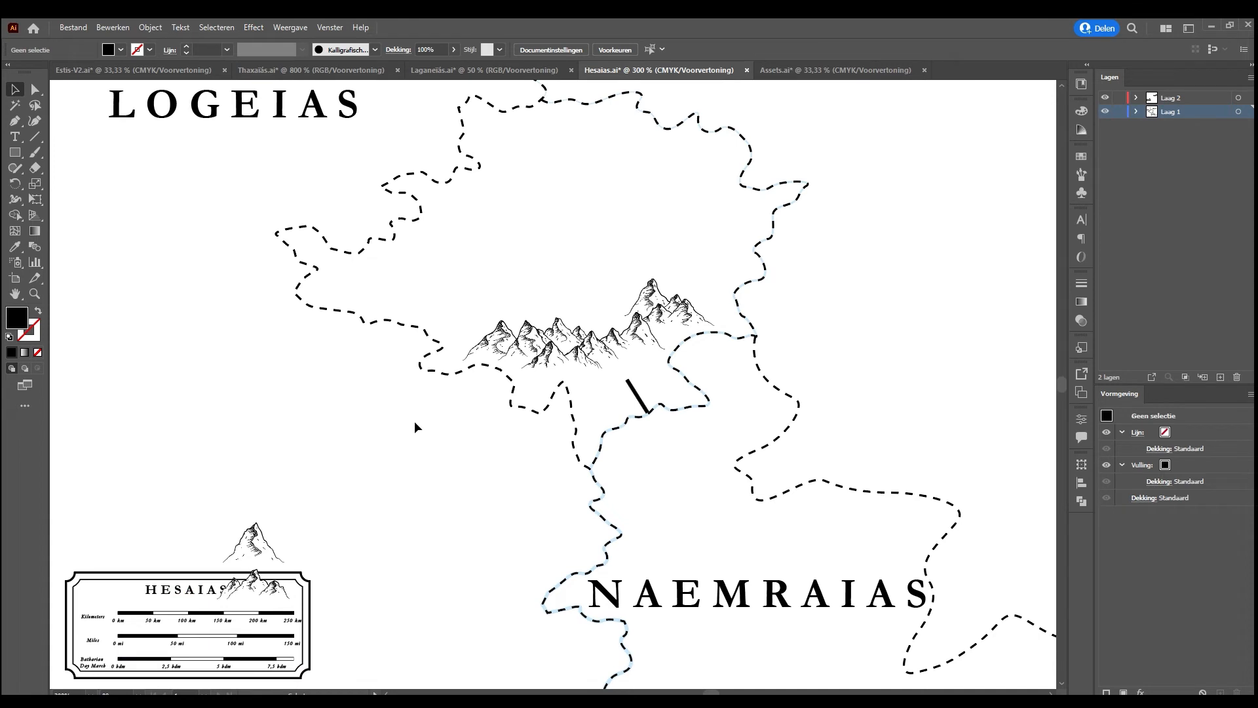
drag(250, 542, 499, 283)
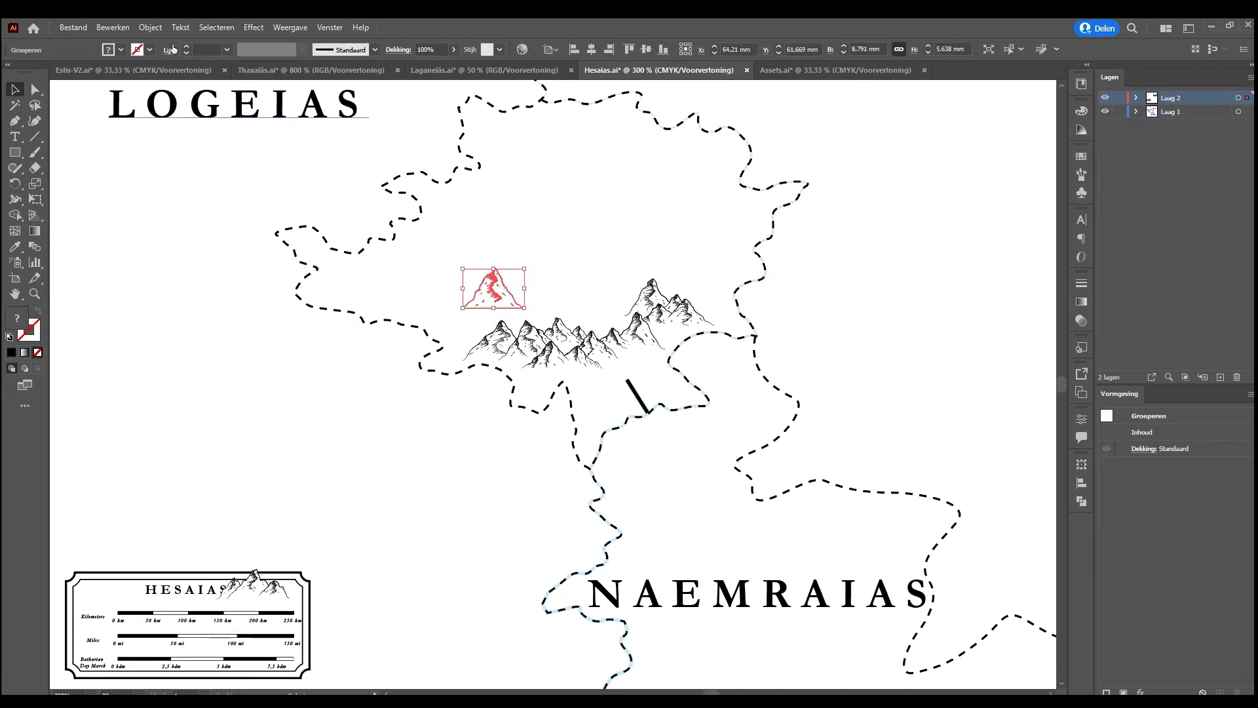
Switch to Thaxaïás.ai and examine the whole map, including its mountain ranges and the Naemraïas area along its northern edge
click(311, 70)
key(ctrl+shift+a)
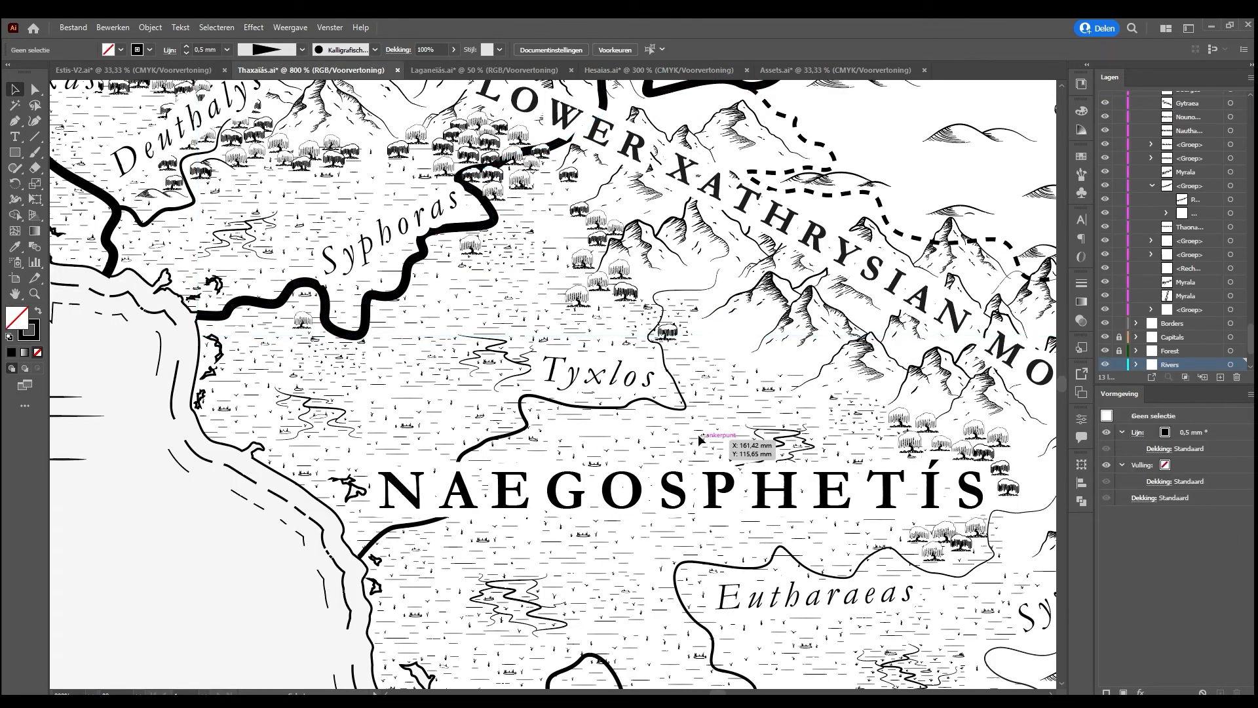
key(ctrl+1)
key(ctrl+minus)
key(ctrl+plus)
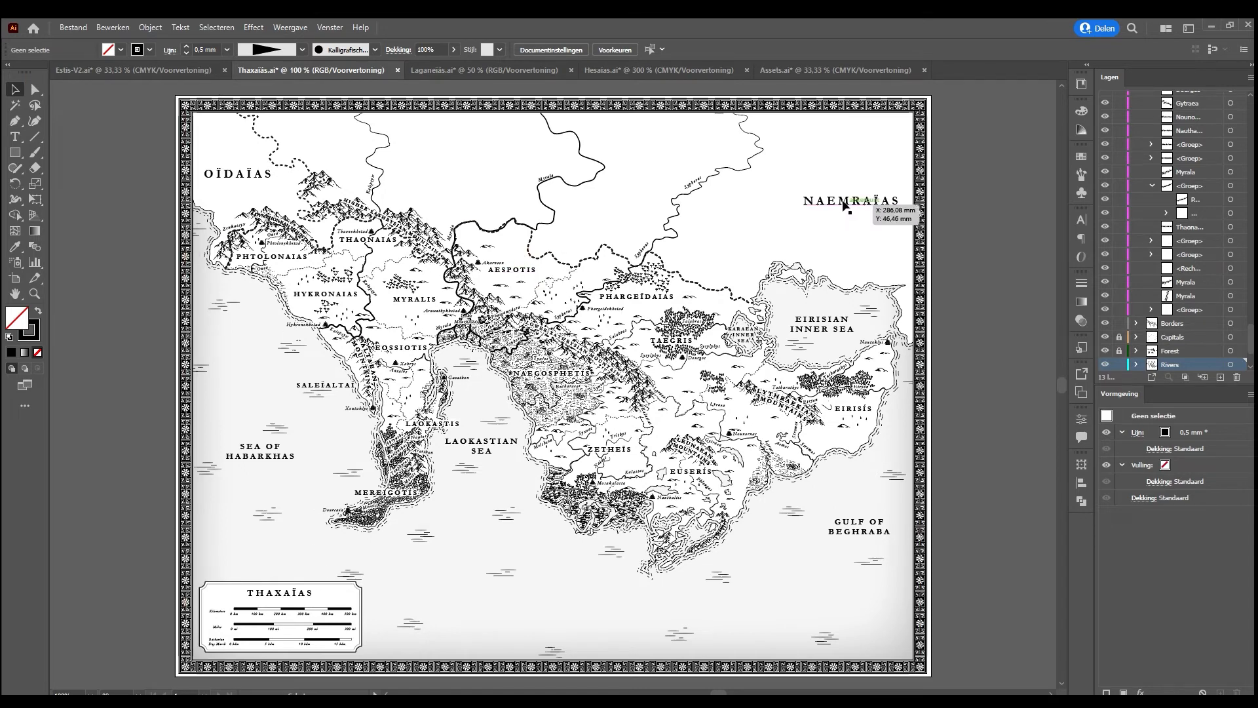
Return to Hesaias.ai and extend the northeastern mountain cluster westward with the single peak and the three-peak group from the legend
click(647, 68)
drag(492, 287, 633, 285)
scroll(446, 465, down, 3)
drag(260, 461, 573, 165)
click(602, 186)
drag(641, 213, 539, 338)
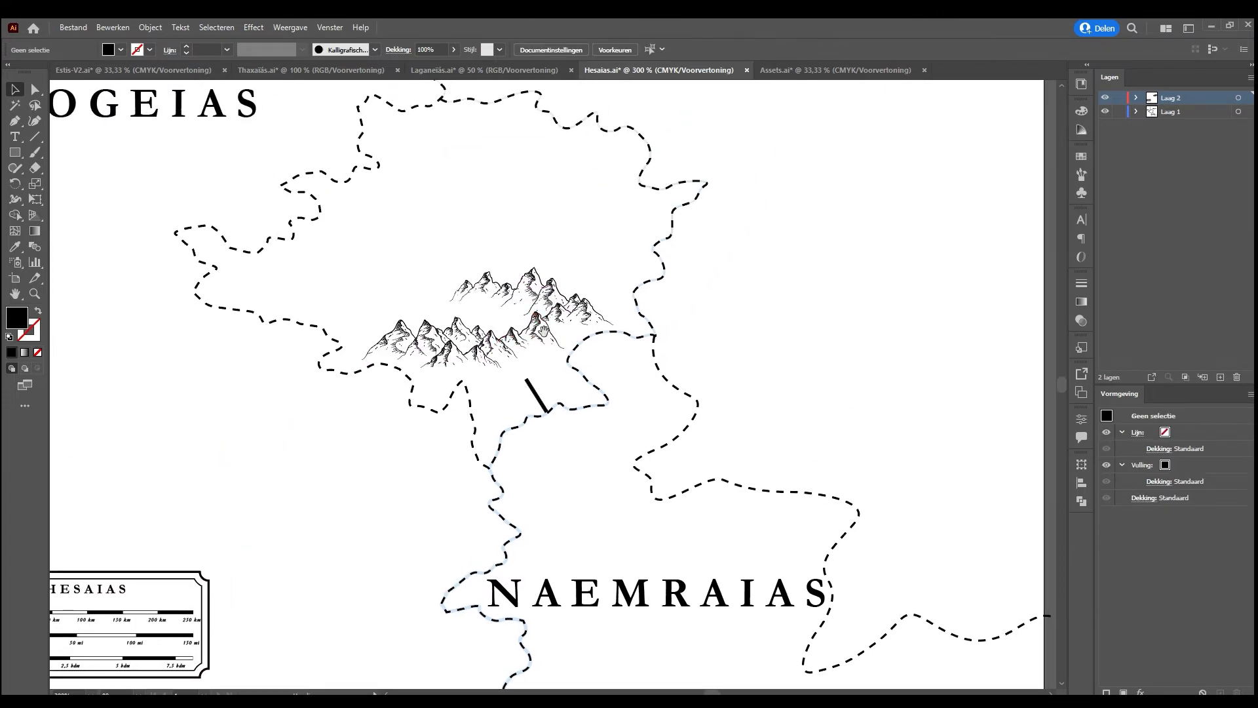
drag(468, 284, 481, 279)
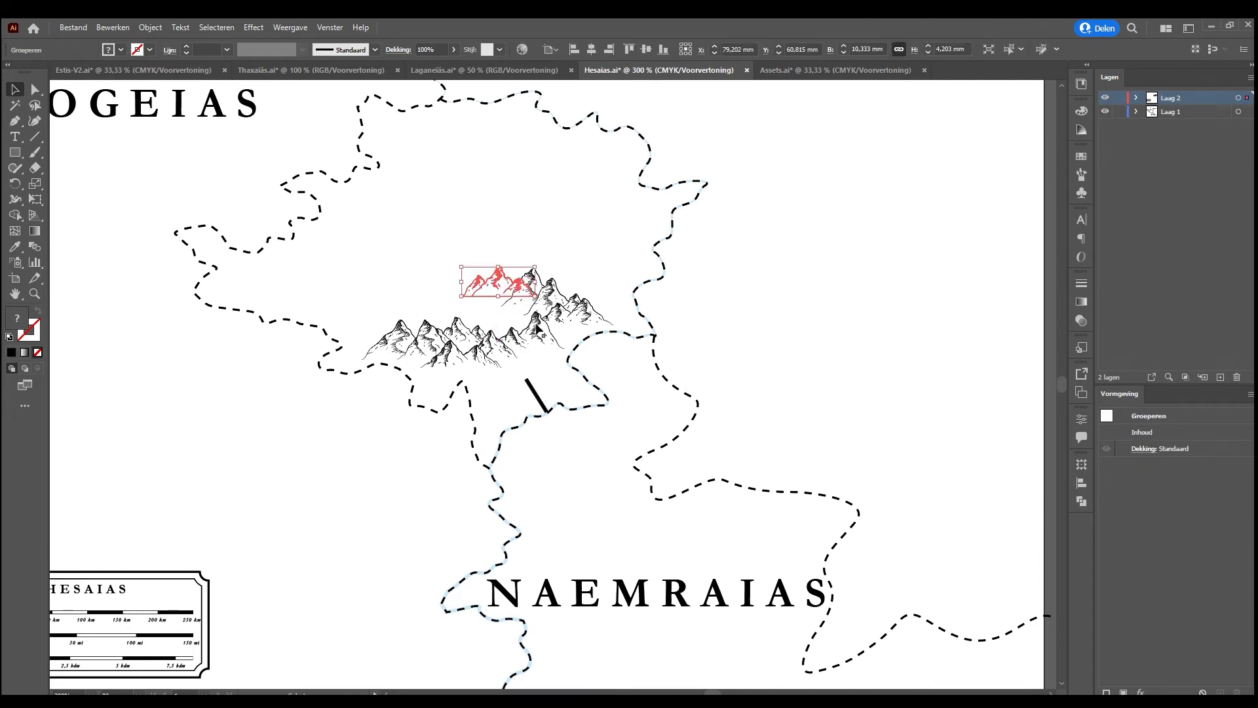
click(418, 280)
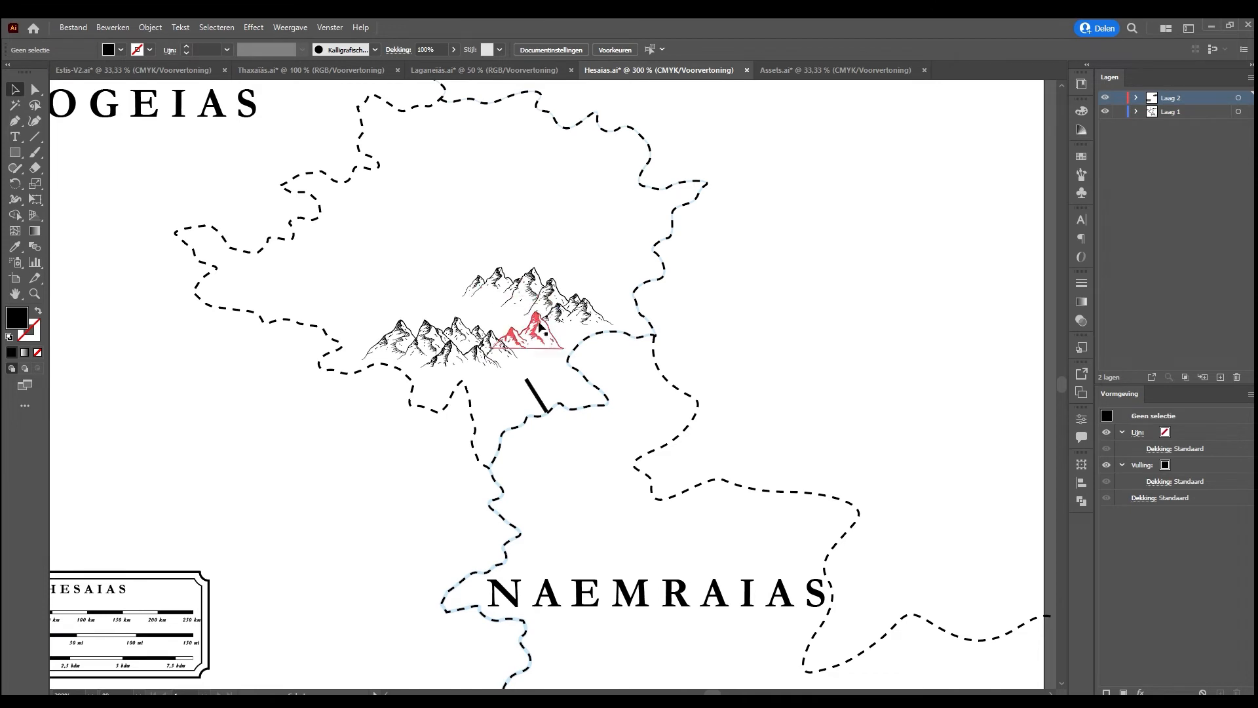
Nudge the range's eastern twin-peak mountain slightly right, and place a copy of the three-peak group below it, above the guide line
drag(447, 341, 538, 328)
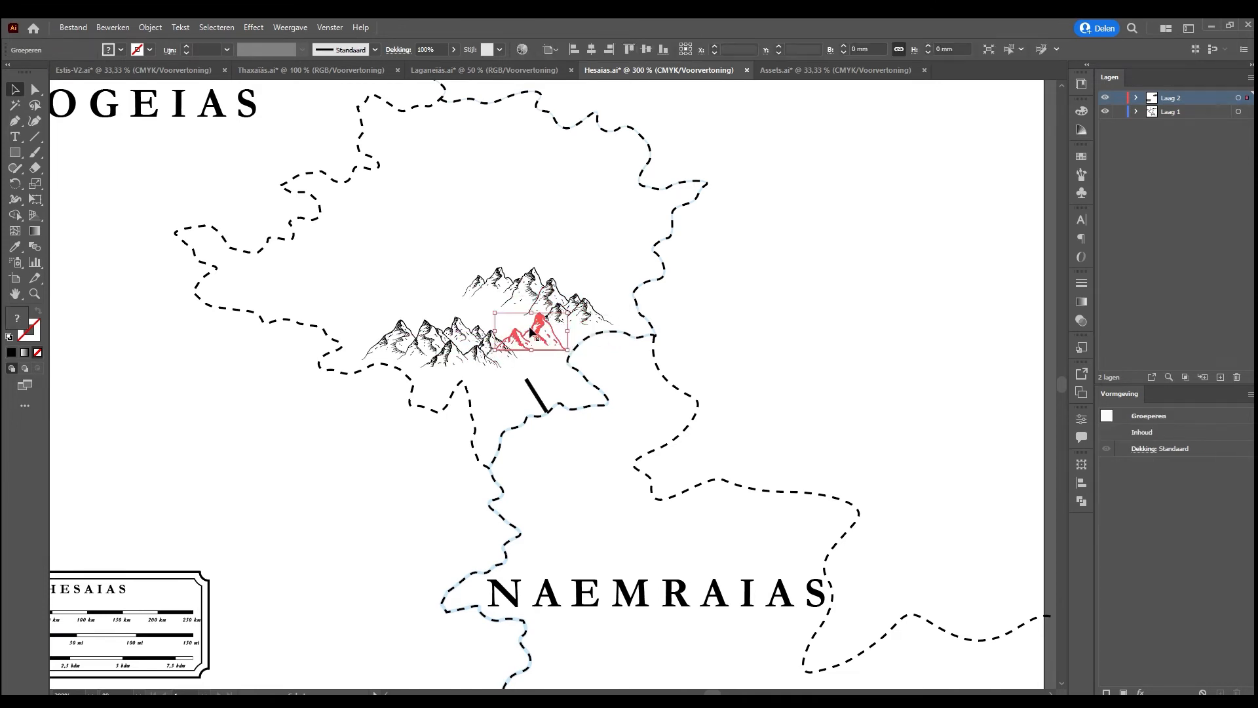
click(480, 314)
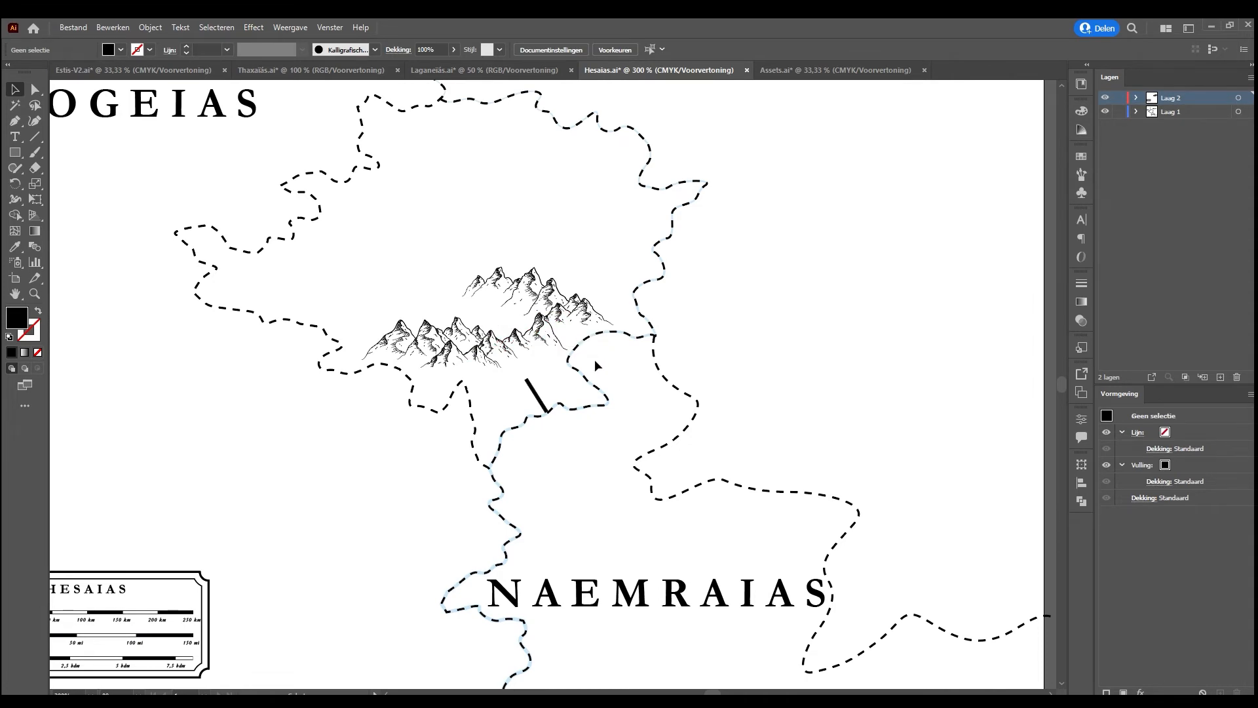
click(553, 344)
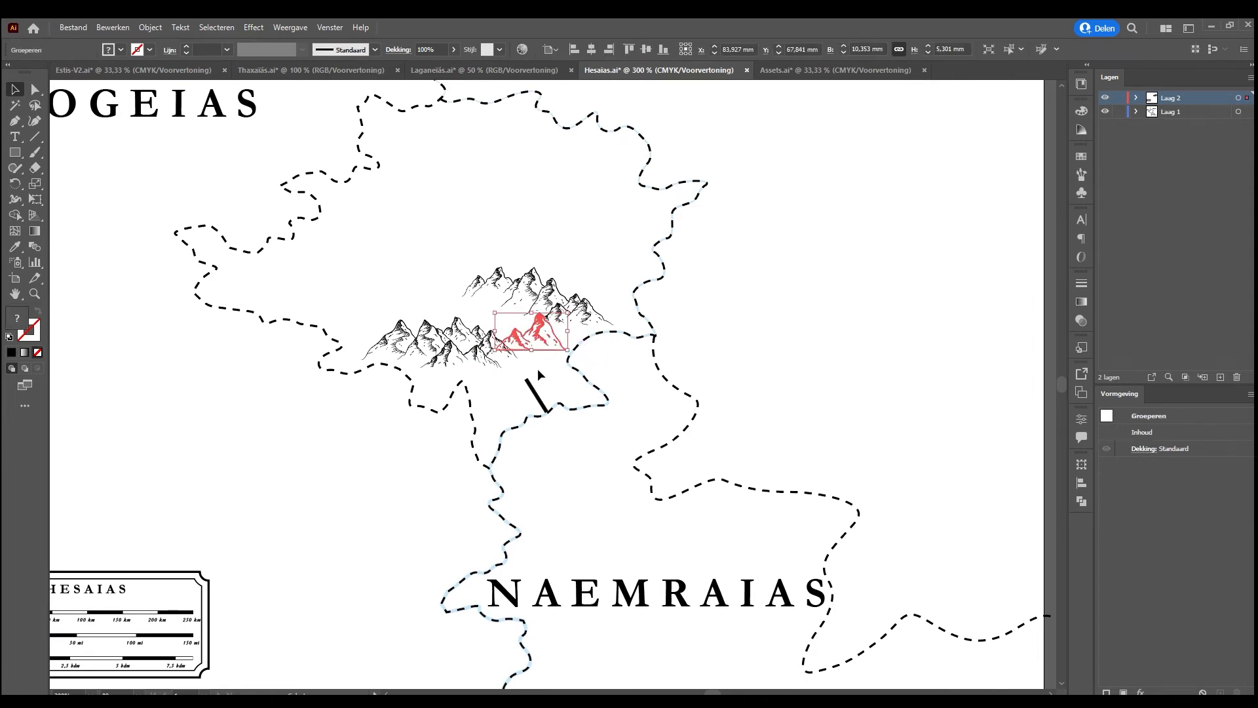
click(526, 383)
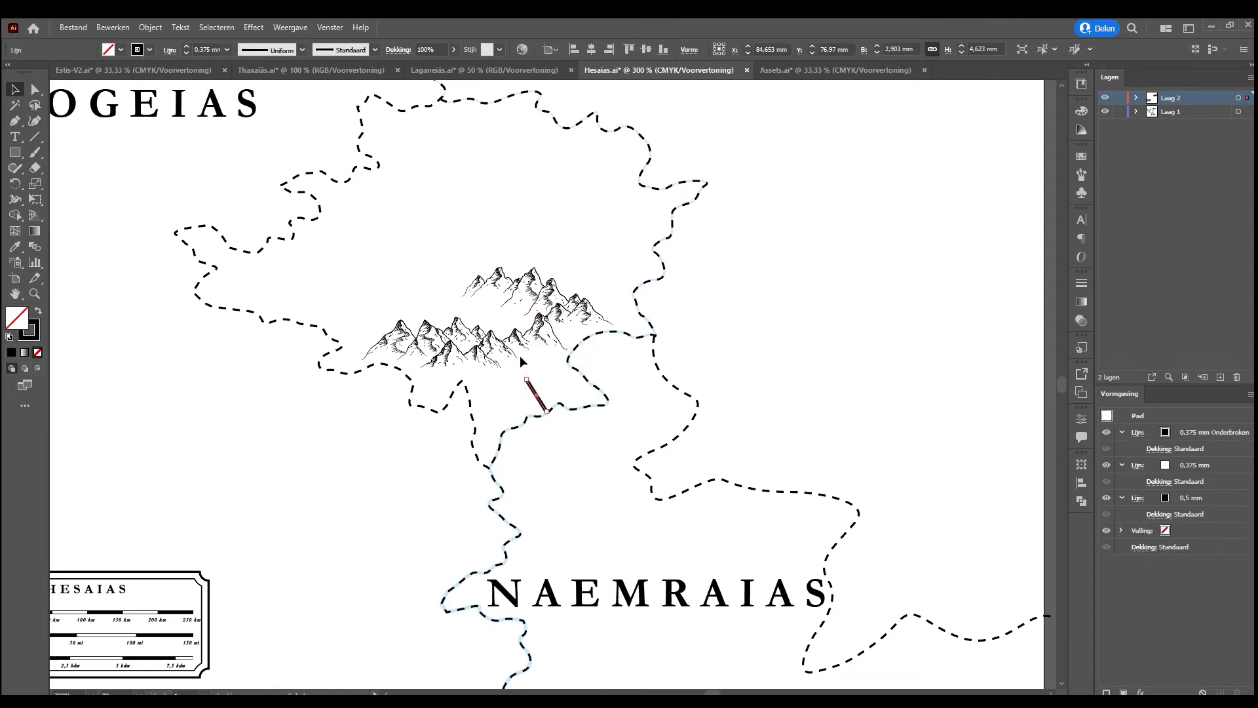
drag(465, 286, 499, 371)
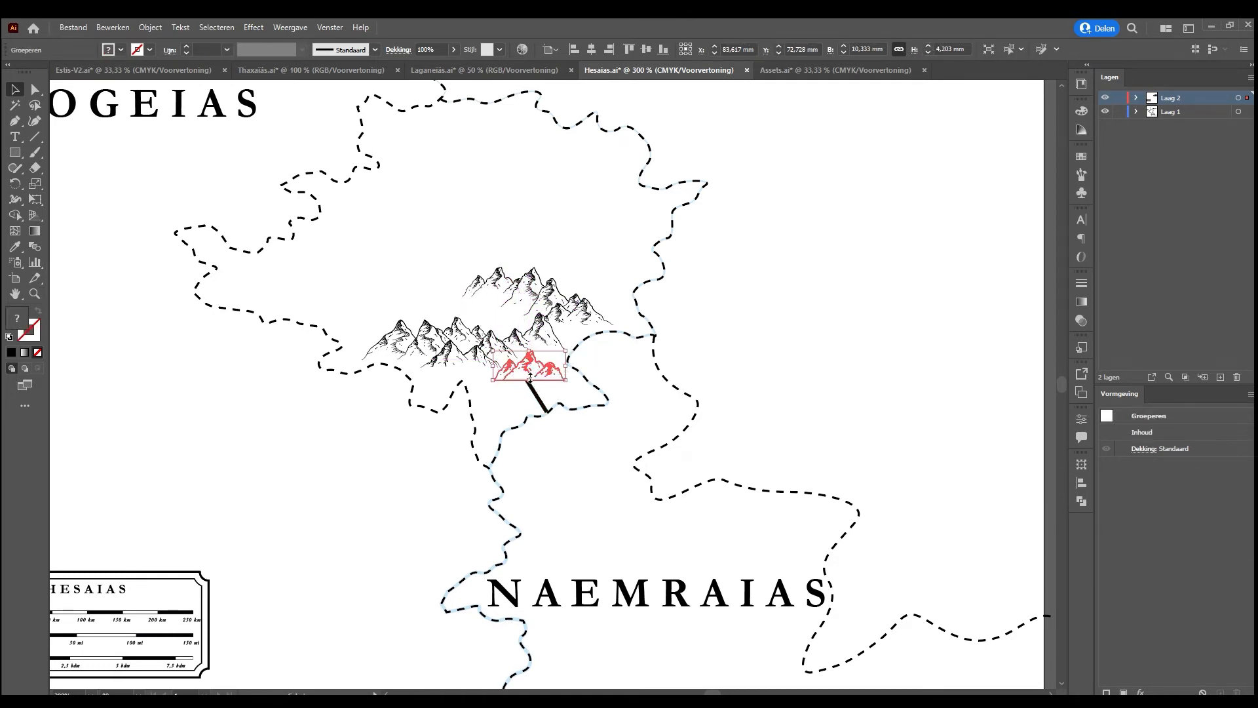
drag(534, 369, 524, 371)
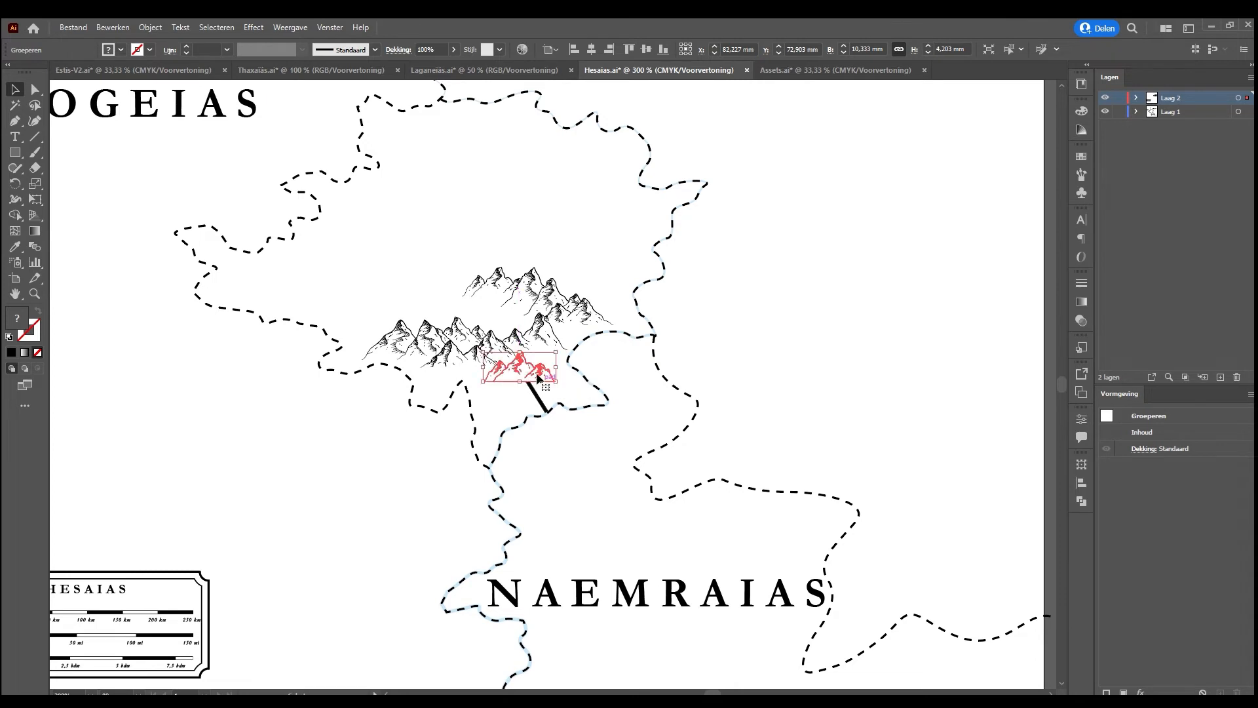
Fit the day-march guide line between the lower mountains and the southern border to check the distance, and delete the line
click(530, 387)
mouse_move(524, 378)
mouse_down()
mouse_move(510, 359)
mouse_move(522, 381)
mouse_up()
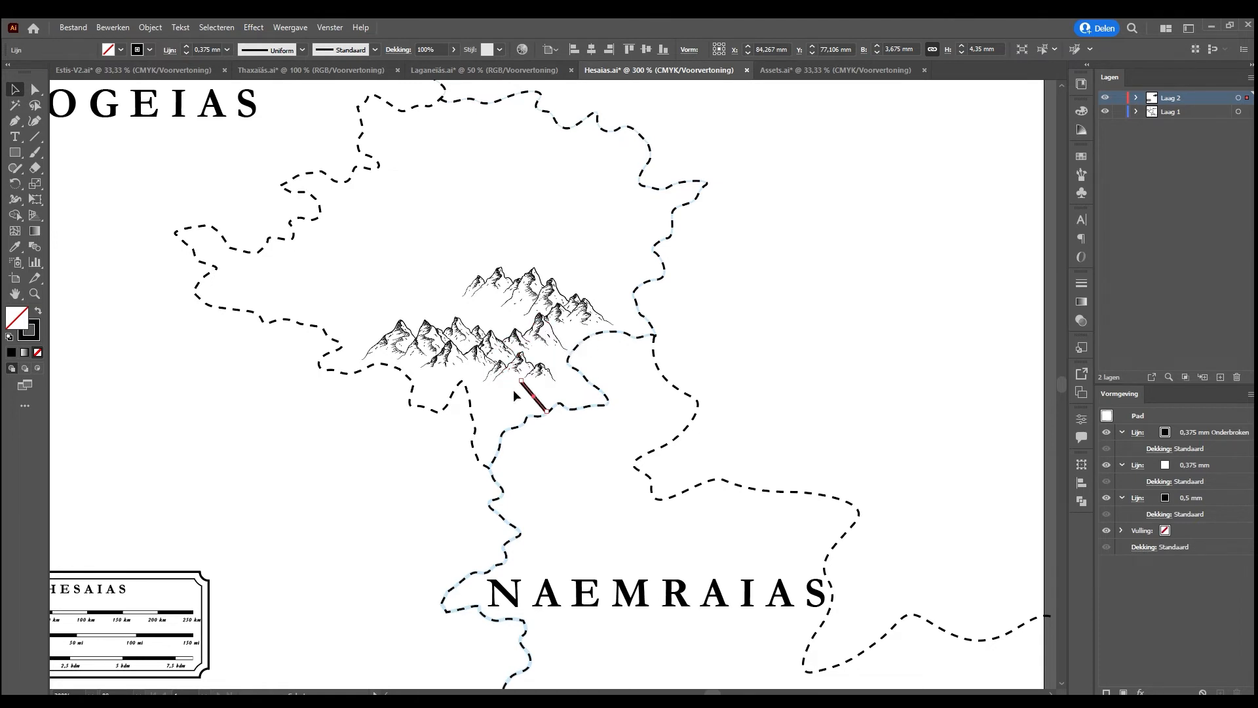
scroll(273, 528, down, 1)
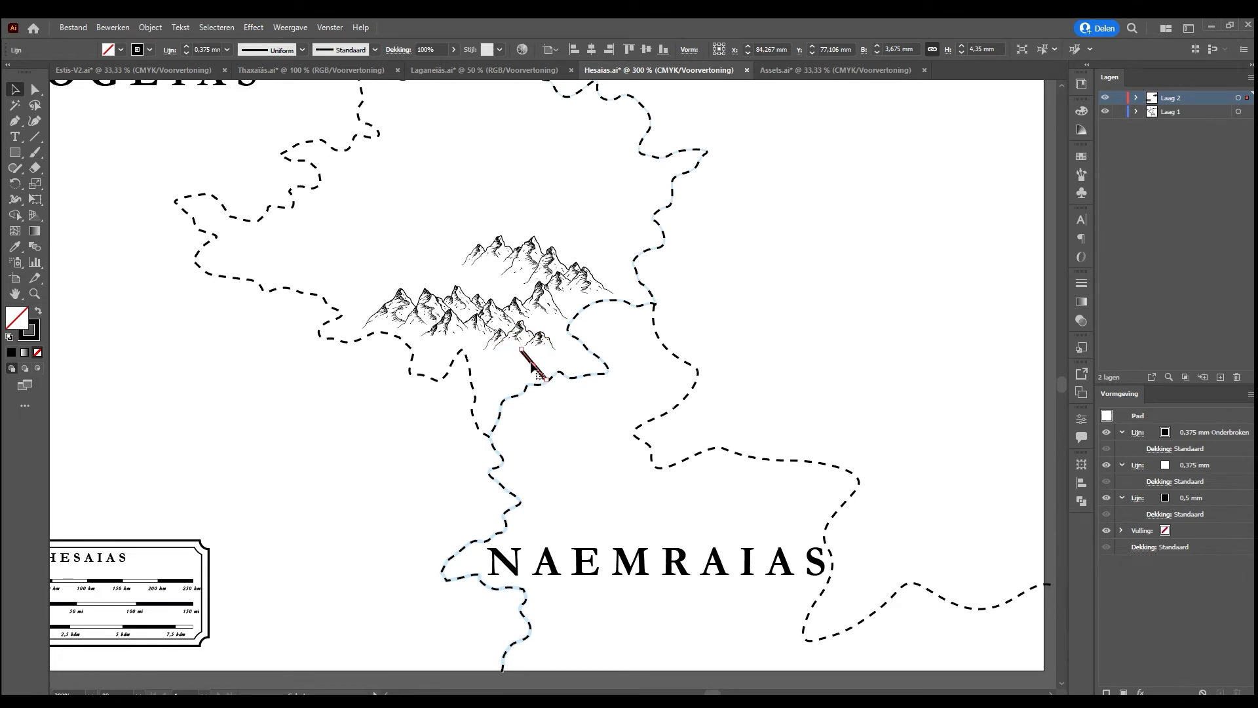
drag(529, 363, 532, 359)
drag(531, 359, 531, 359)
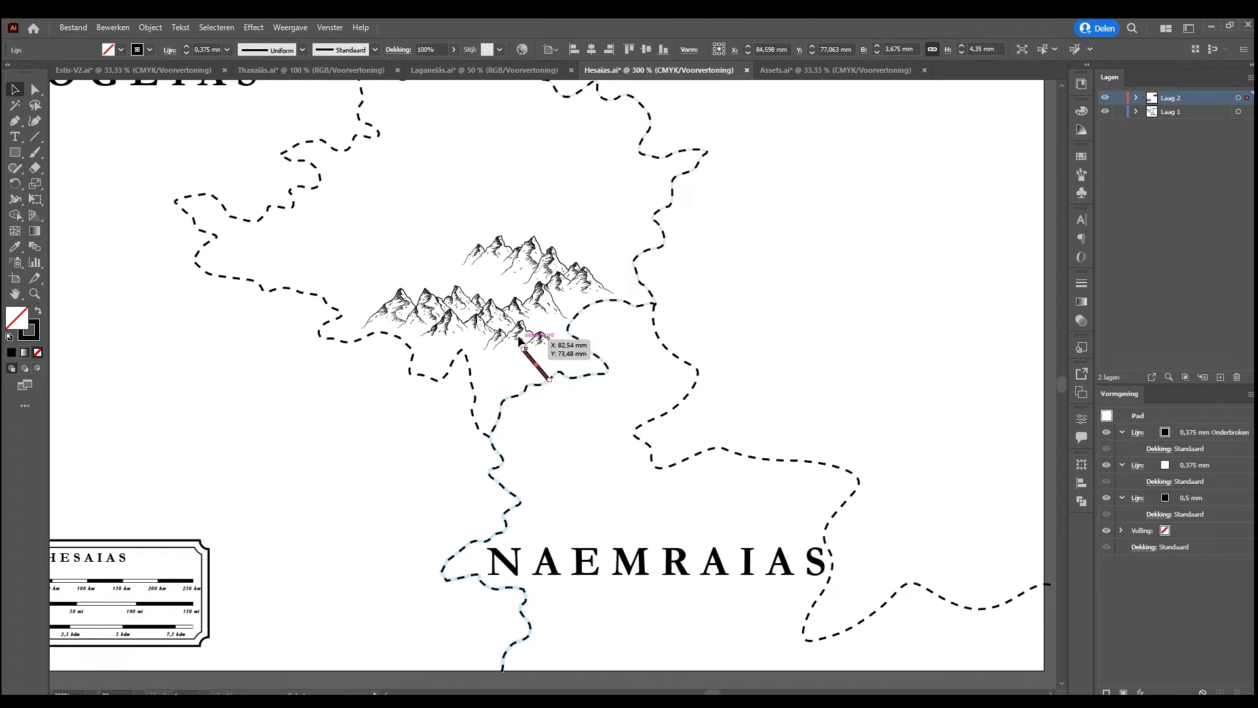
key(Delete)
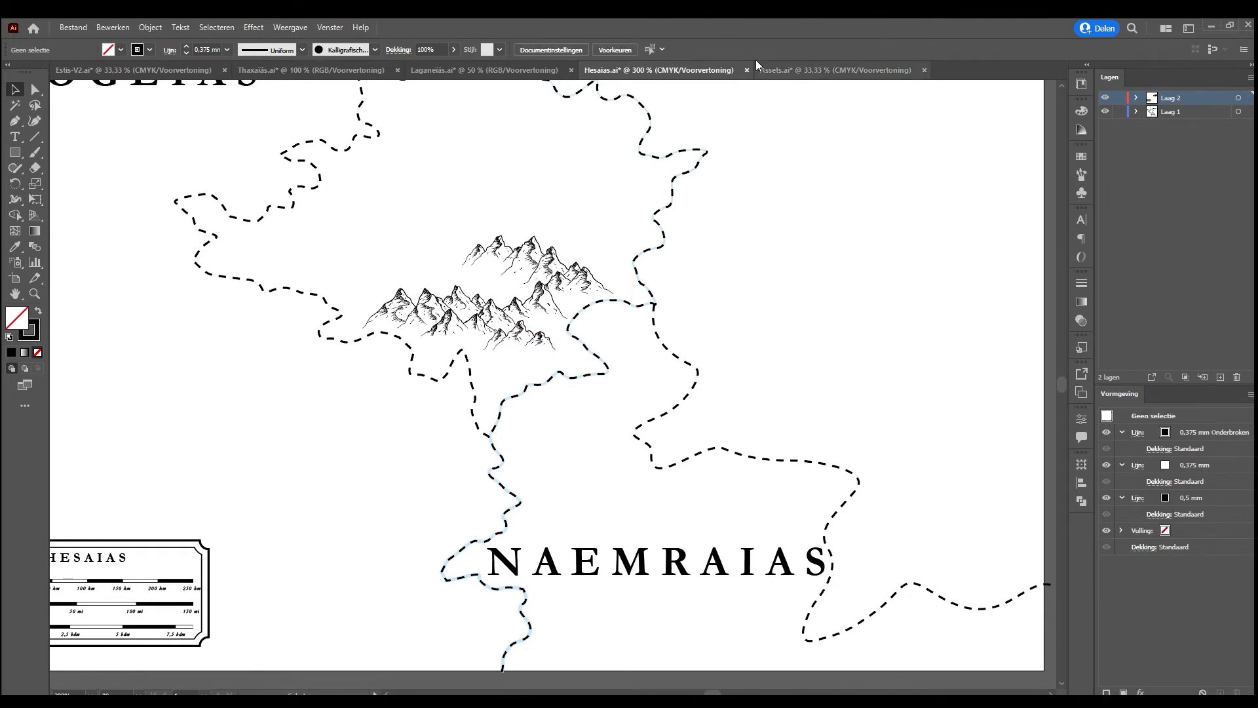
Add a new layer above the existing layers of the Hesaias map
click(1220, 377)
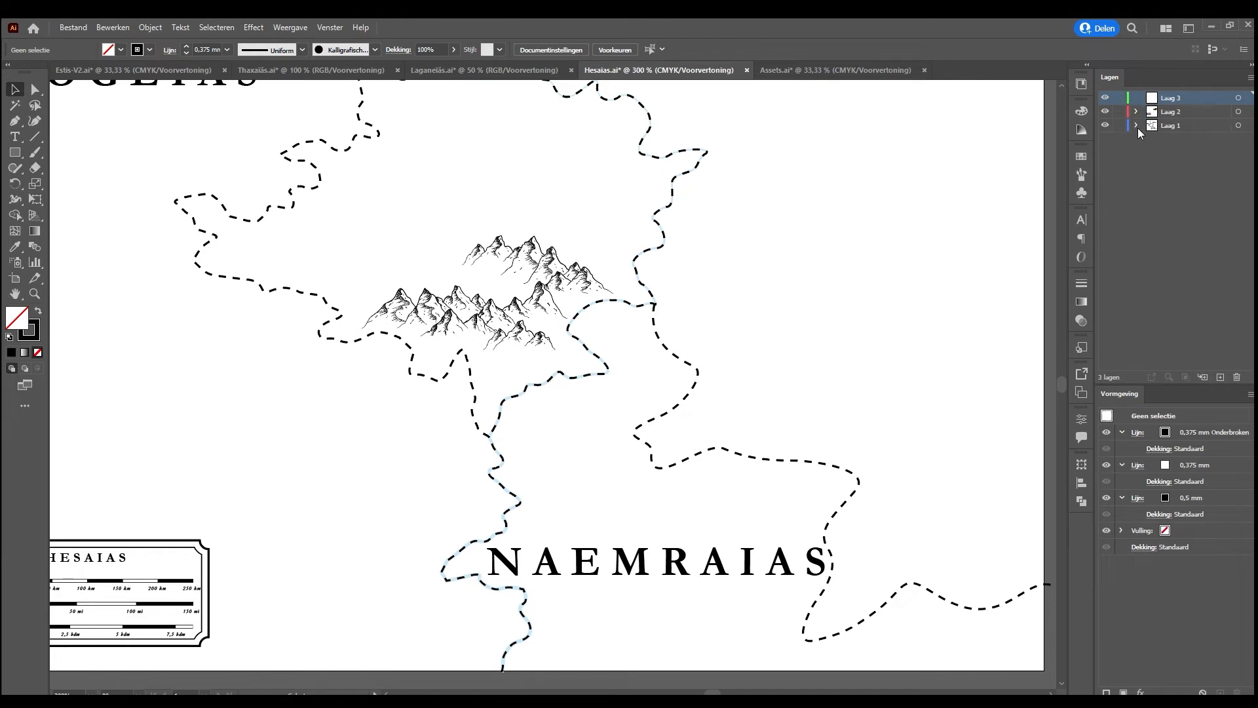
Expand the bottom layer holding the country names and border paths, and rename it Borders
click(1154, 127)
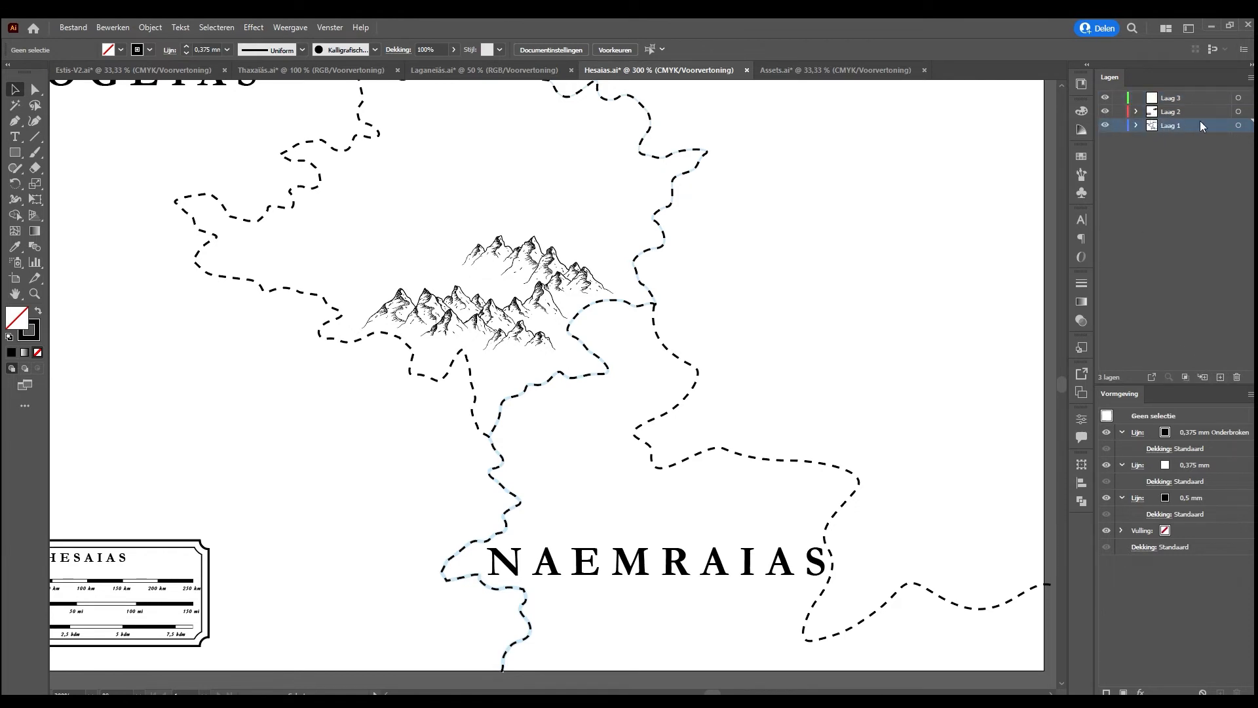
click(1134, 126)
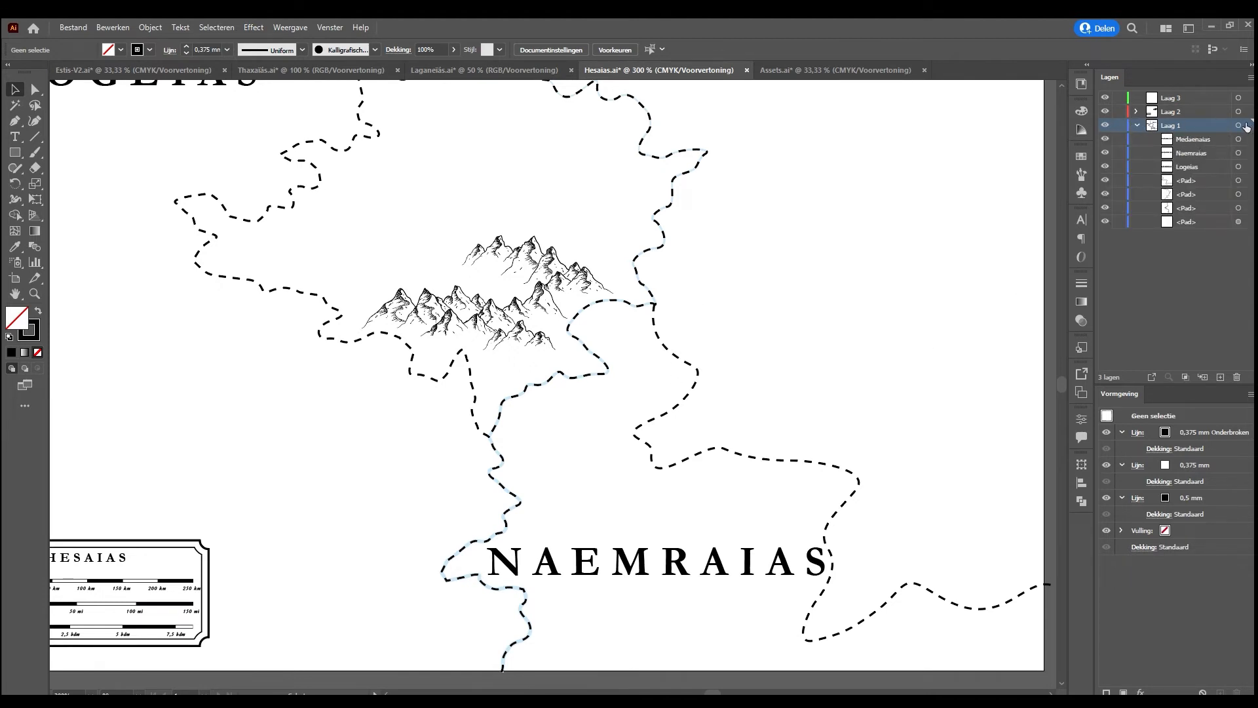
double_click(1177, 125)
text(Borders)
key(Return)
click(570, 278)
scroll(534, 270, up, 3)
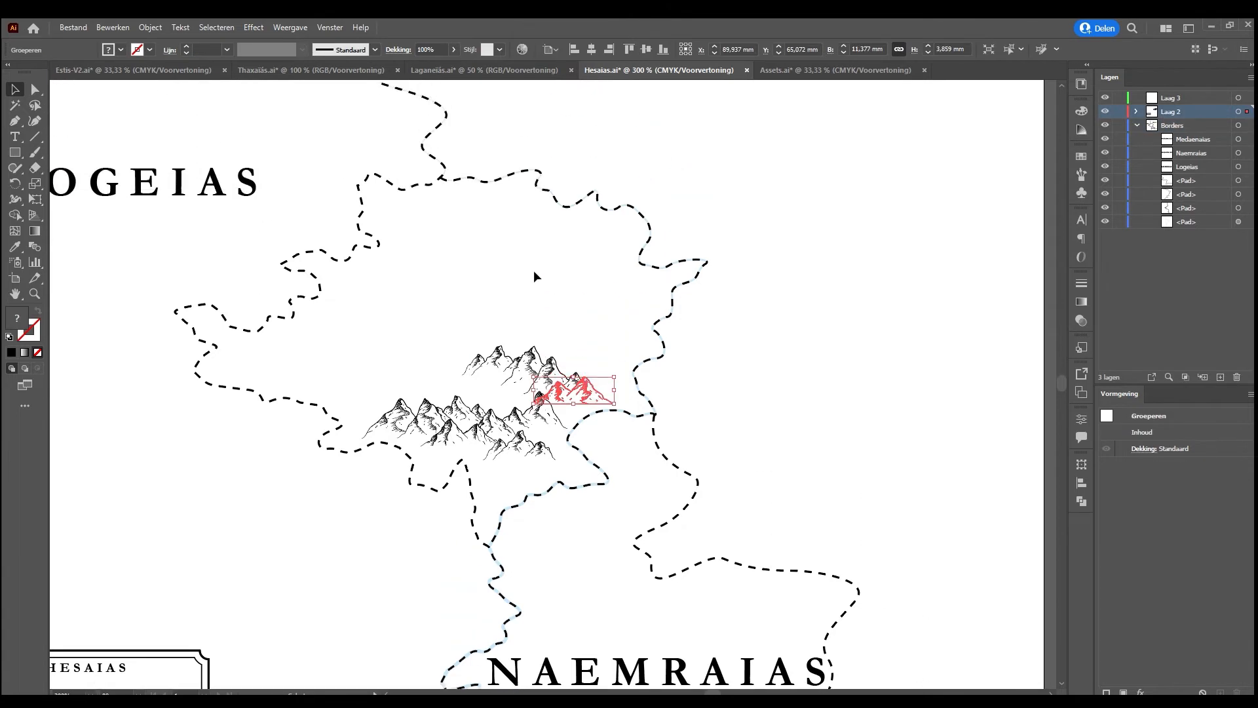
scroll(533, 275, up, 1)
click(522, 328)
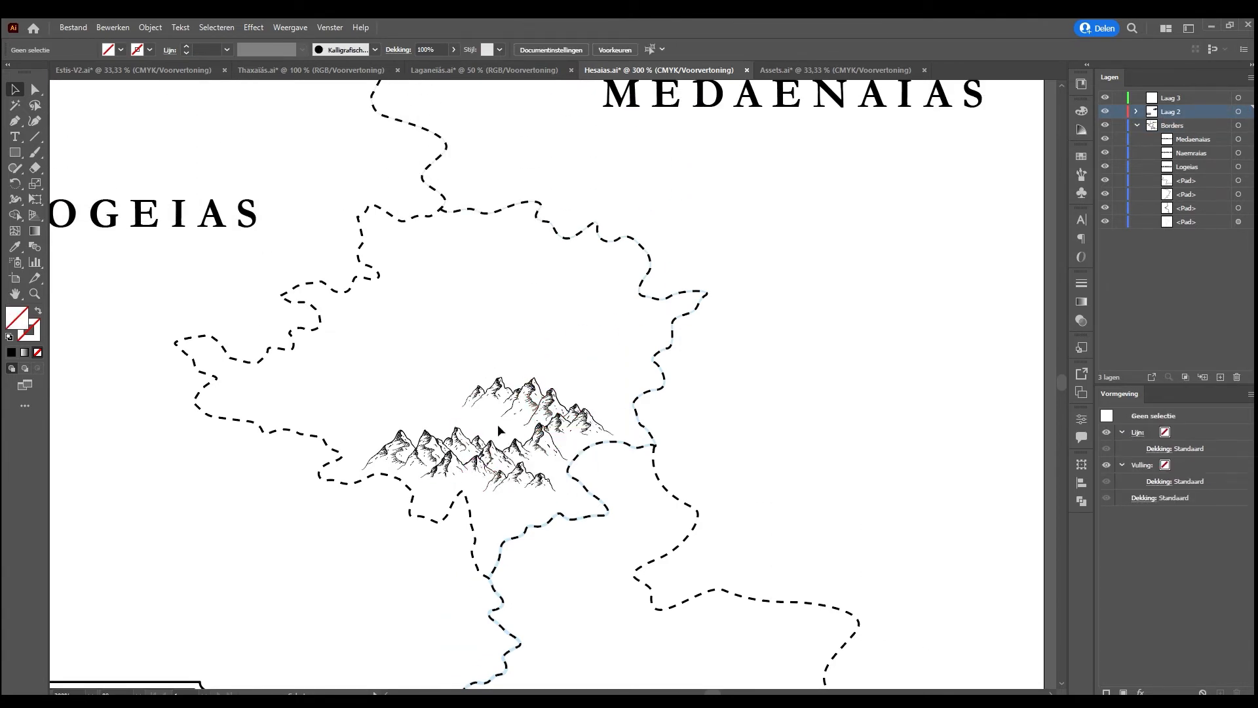
click(549, 438)
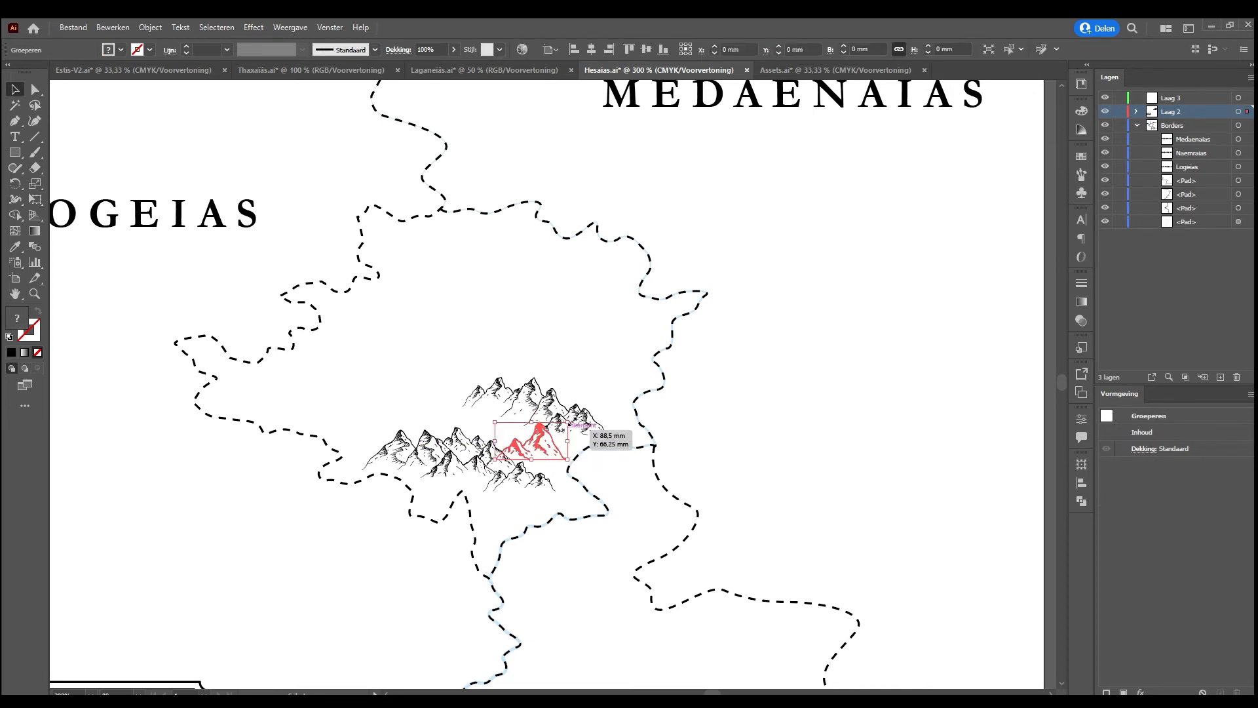
click(465, 336)
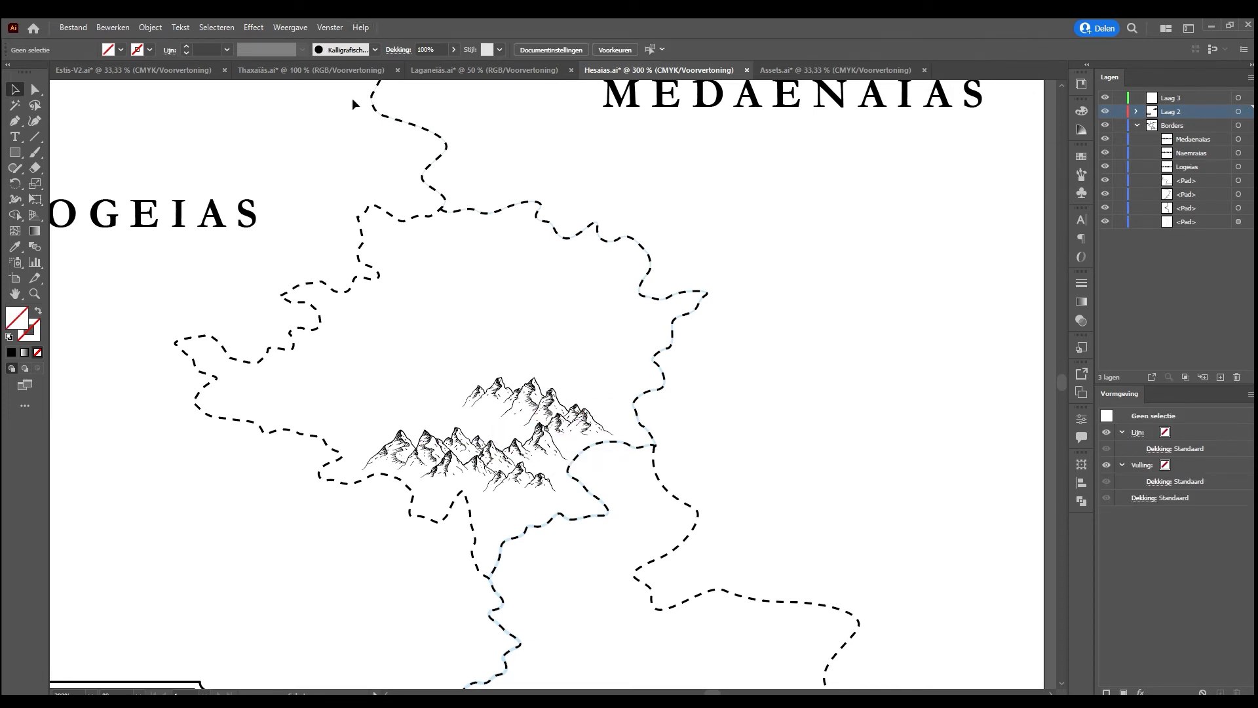
Open the Laganeïás map and examine its legend's scale bars, southern mountain belt and forests for comparison
click(315, 70)
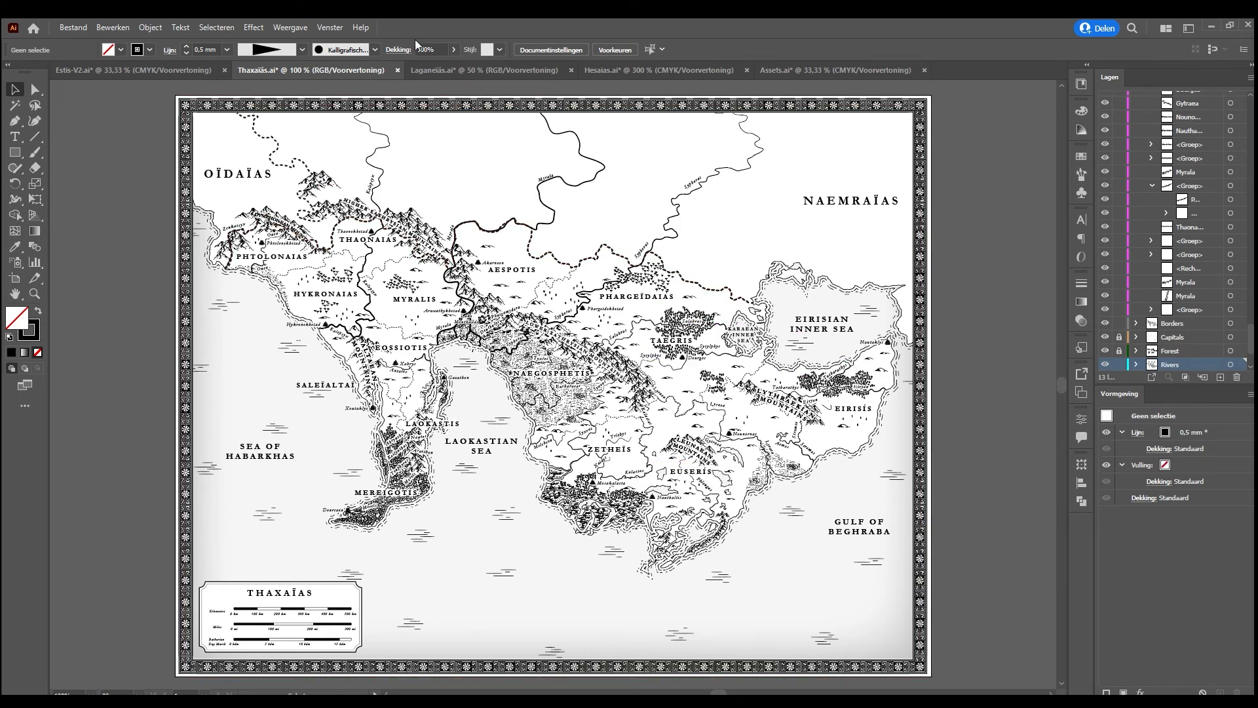
click(424, 69)
drag(484, 214, 505, 222)
key(Delete)
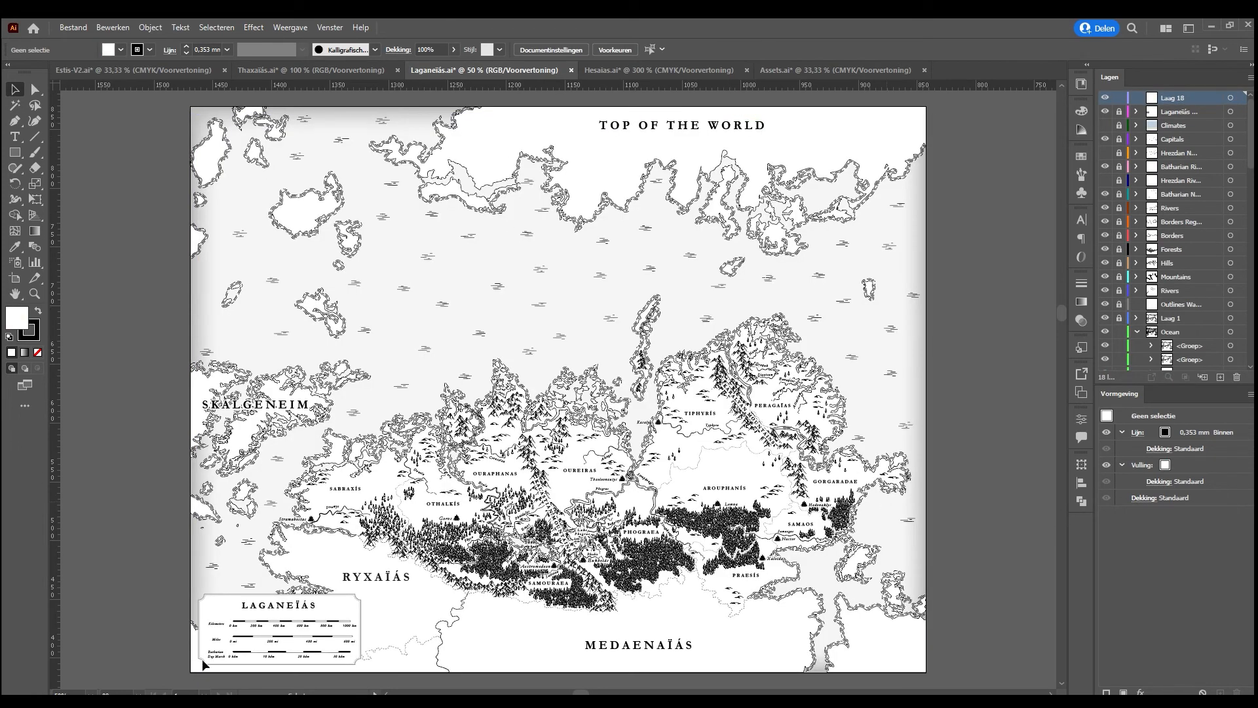
key(ctrl+plus)
key(ctrl+plus)
key(ctrl+plus)
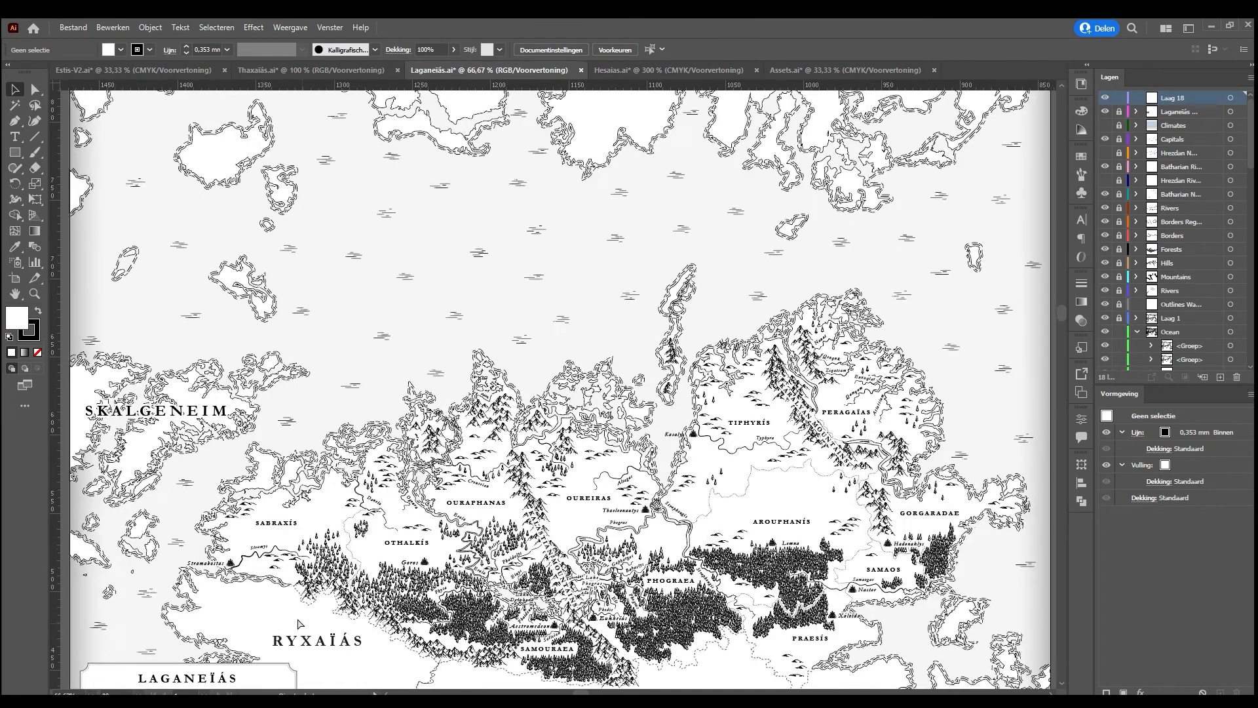
drag(299, 622, 615, 142)
drag(513, 506, 775, 441)
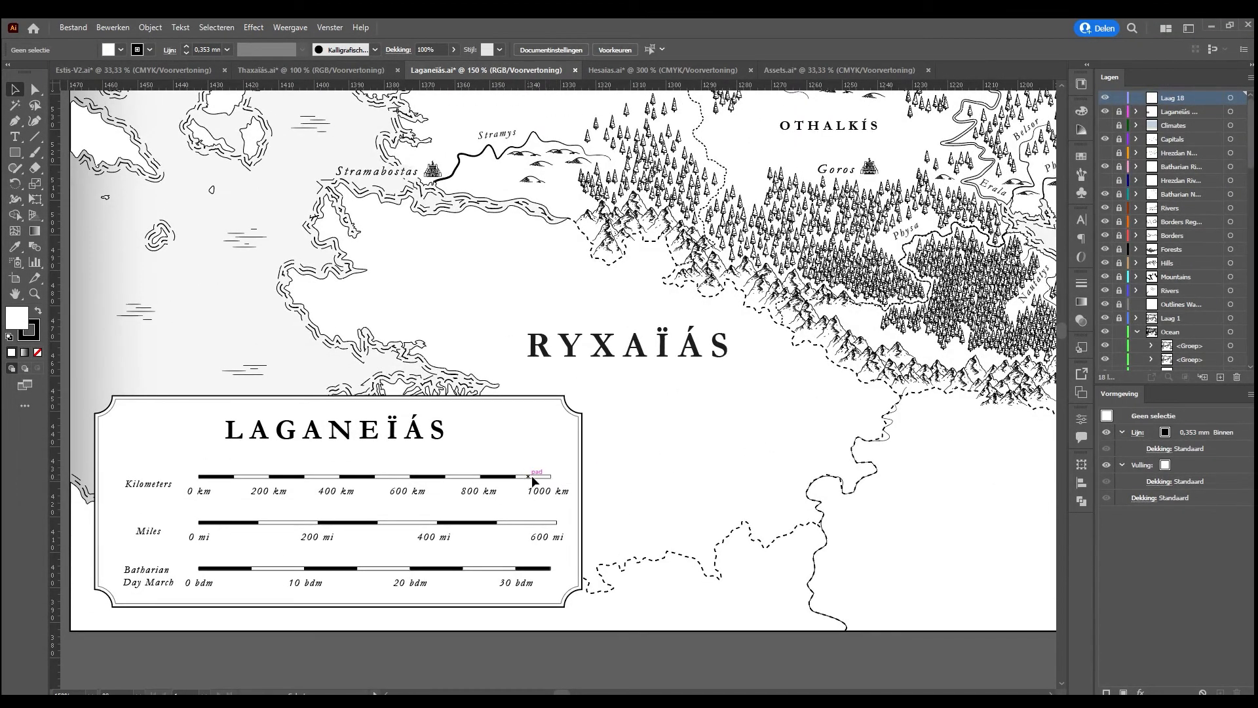
drag(851, 380, 354, 565)
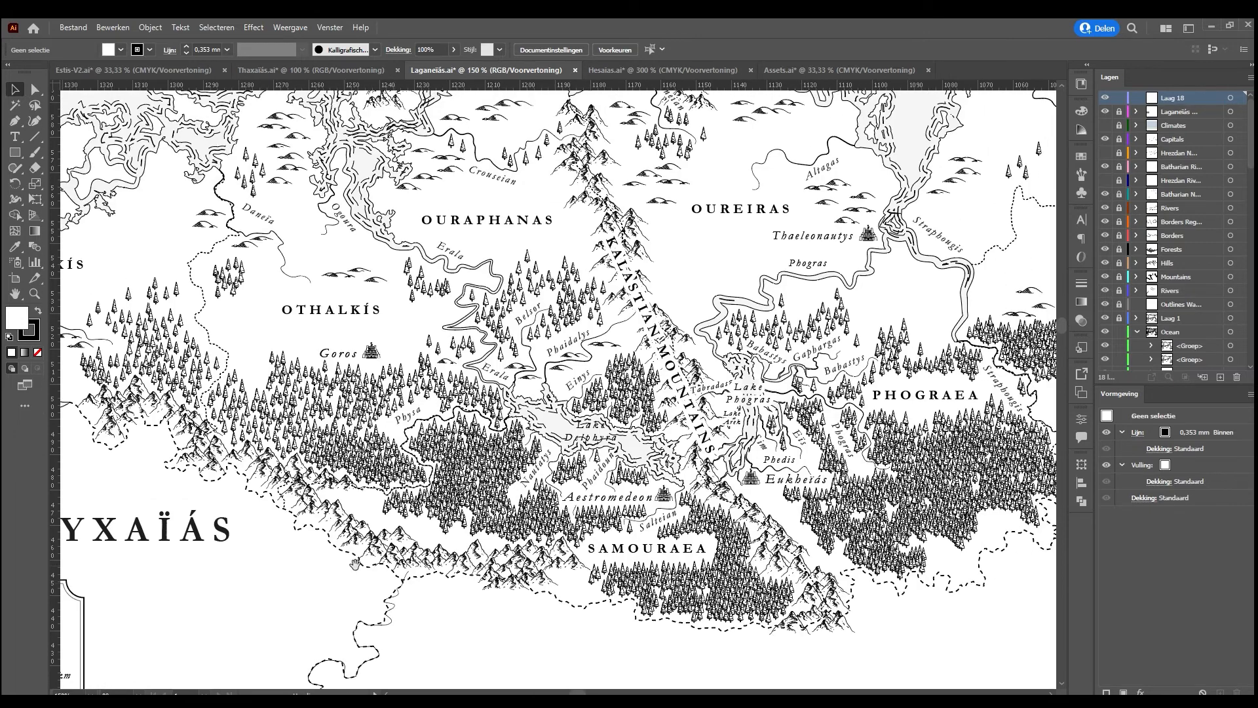
key(ctrl+minus)
key(ctrl+minus)
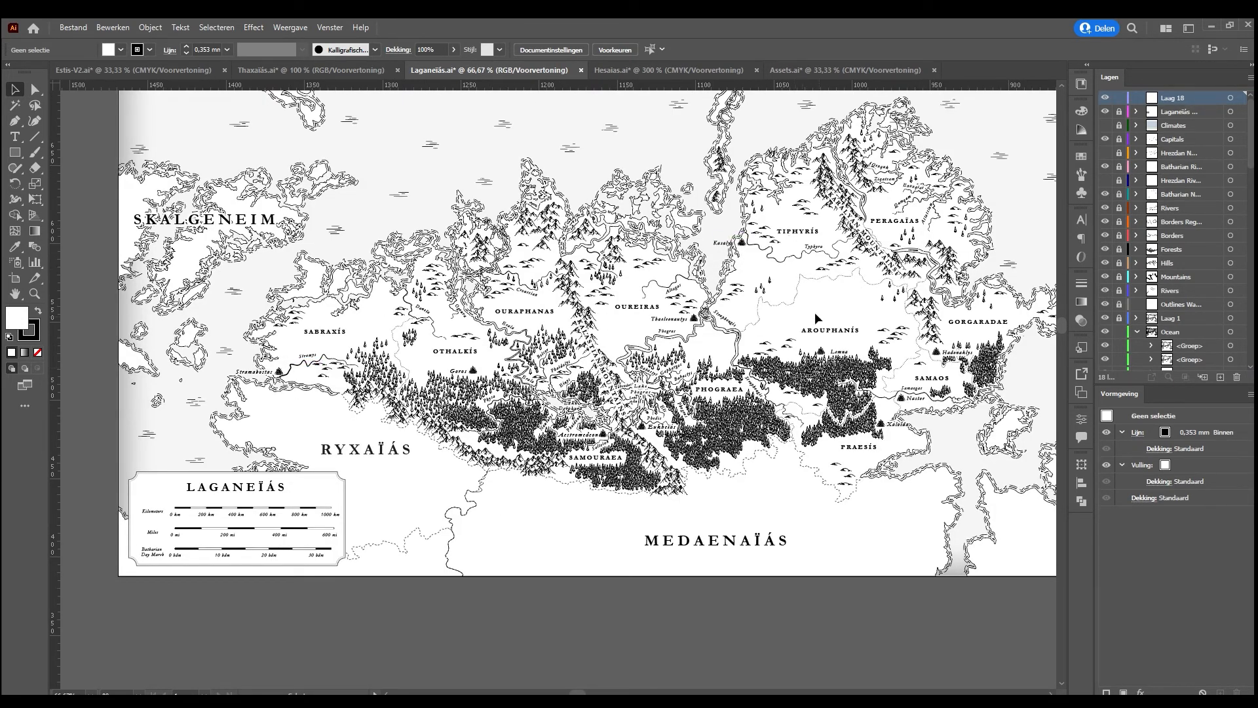
drag(969, 330, 848, 360)
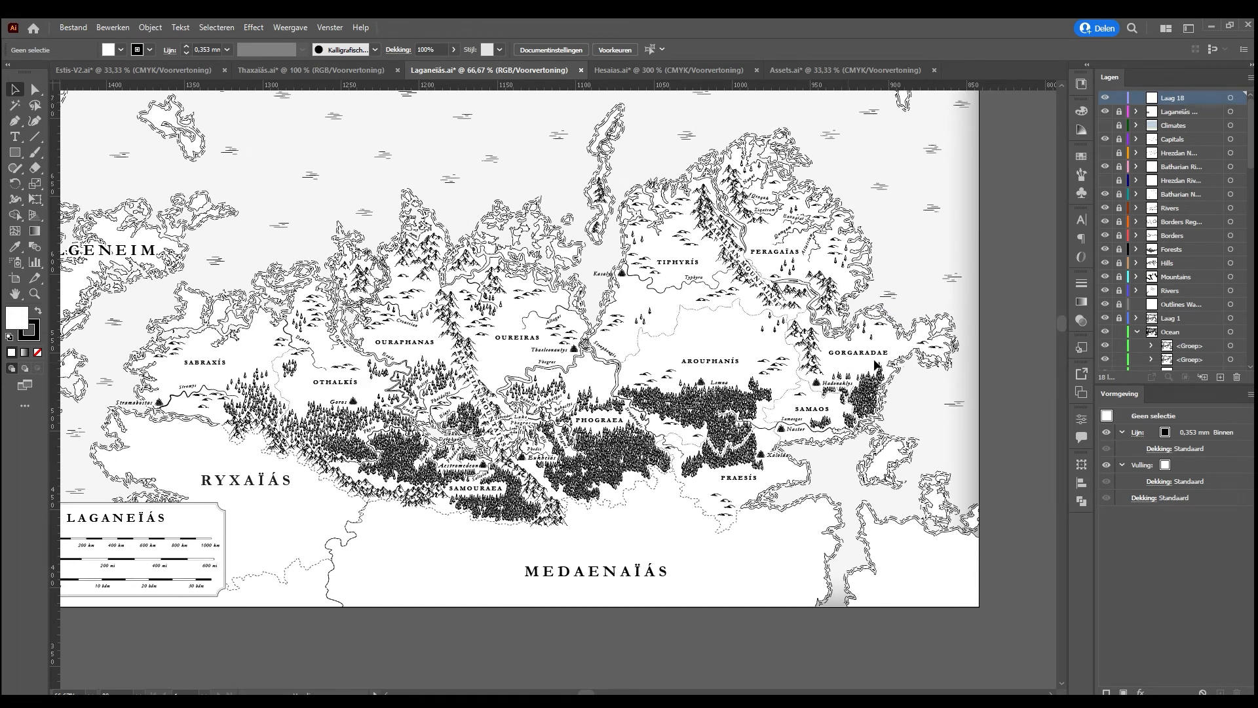
Switch to the Thaxaïás map and examine its kilometre scale bar and the size of its terrain areas
click(338, 72)
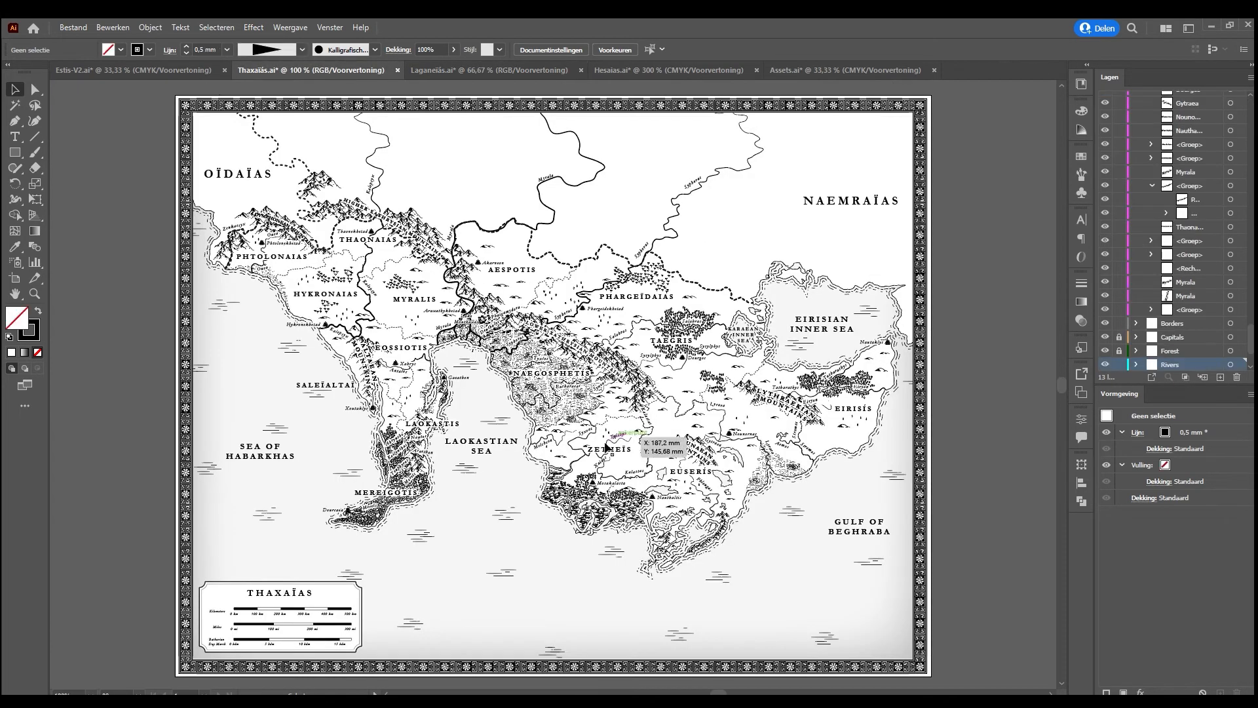
click(335, 615)
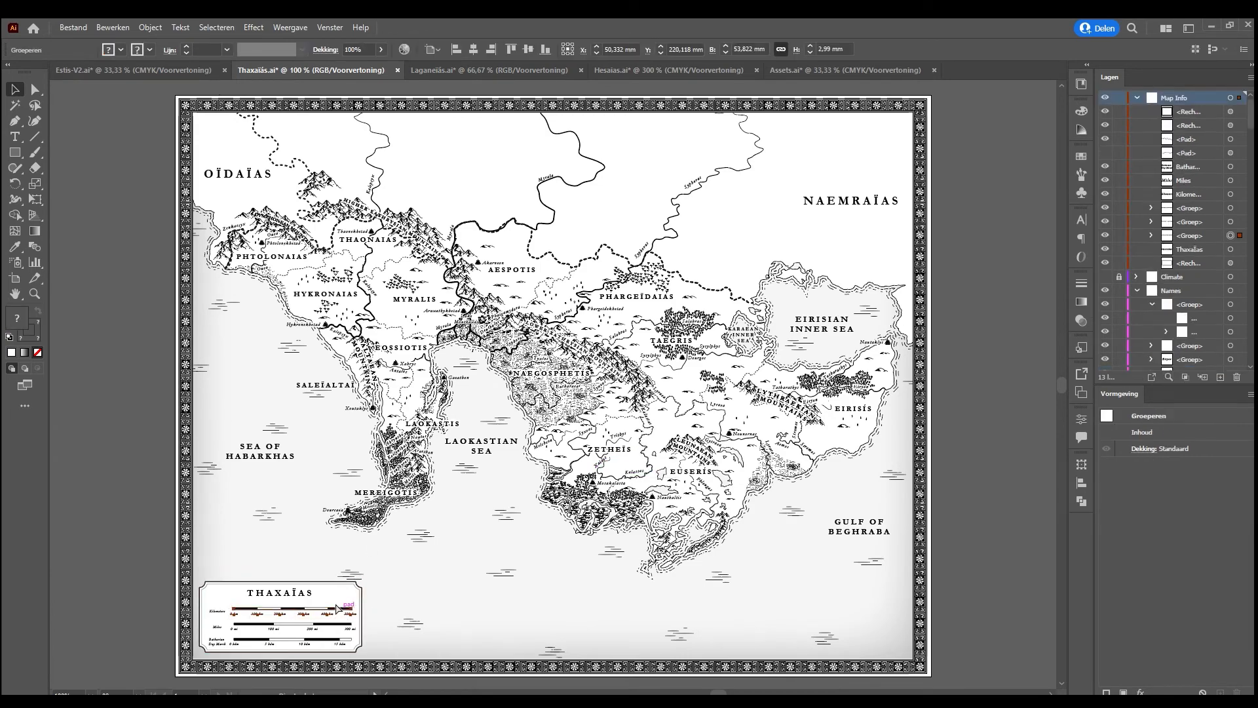
key(ctrl+equal)
key(ctrl+equal)
key(ctrl+equal)
drag(966, 253, 469, 576)
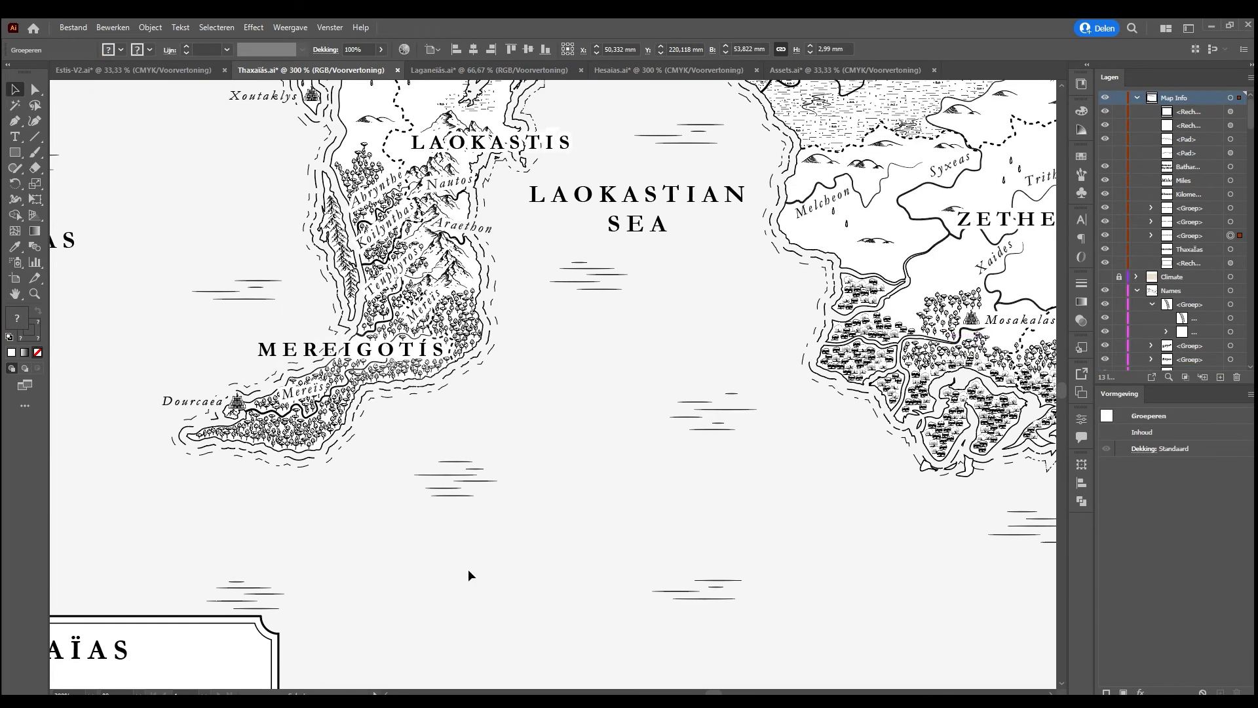
key(ctrl+minus)
key(ctrl+minus)
key(ctrl+minus)
drag(701, 264, 469, 541)
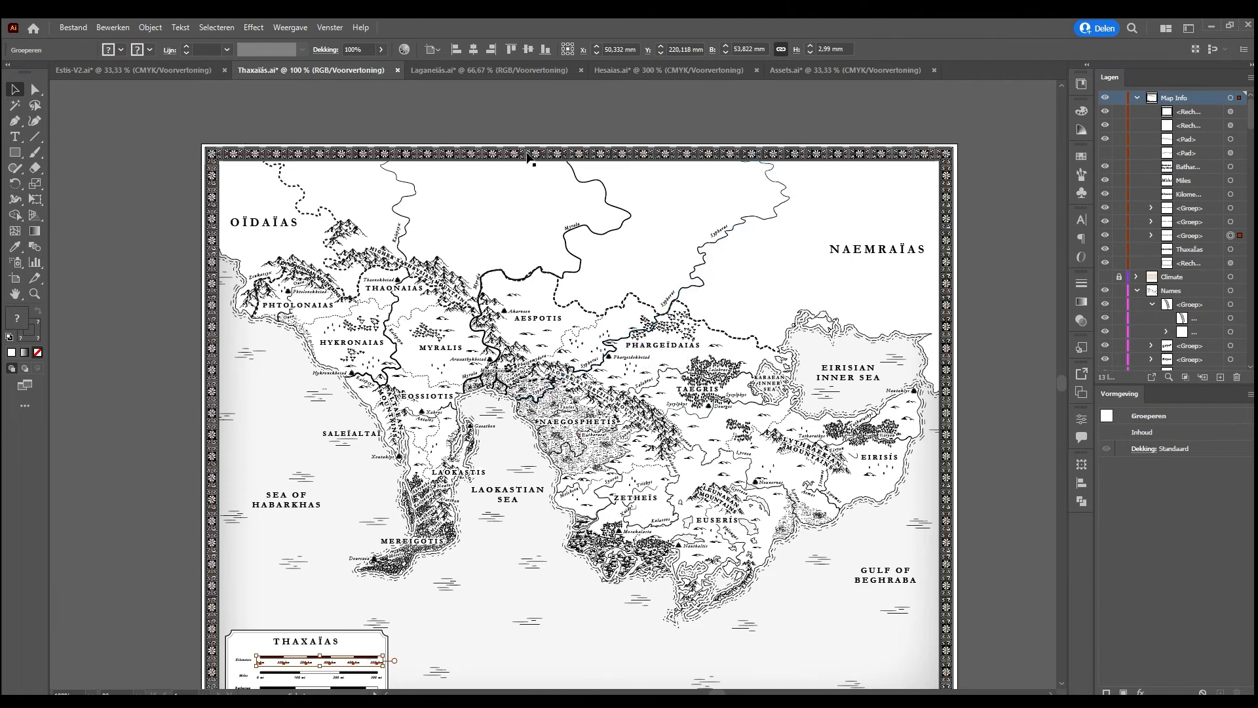
Return to Hesaias.ai and stretch a copy of the legend's kilometre bar between the western and eastern borders, about 63 mm long
click(472, 70)
key(ctrl+Tab)
drag(256, 565, 458, 367)
click(391, 533)
drag(800, 332, 570, 507)
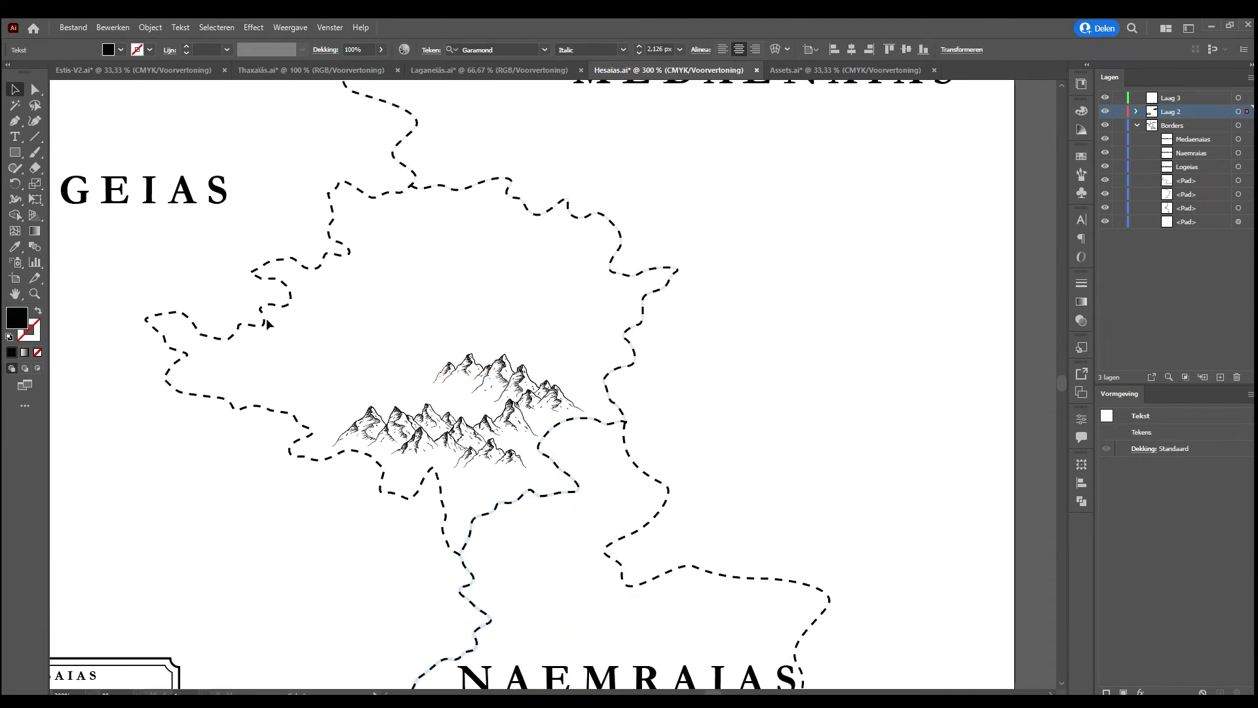
drag(195, 490, 424, 345)
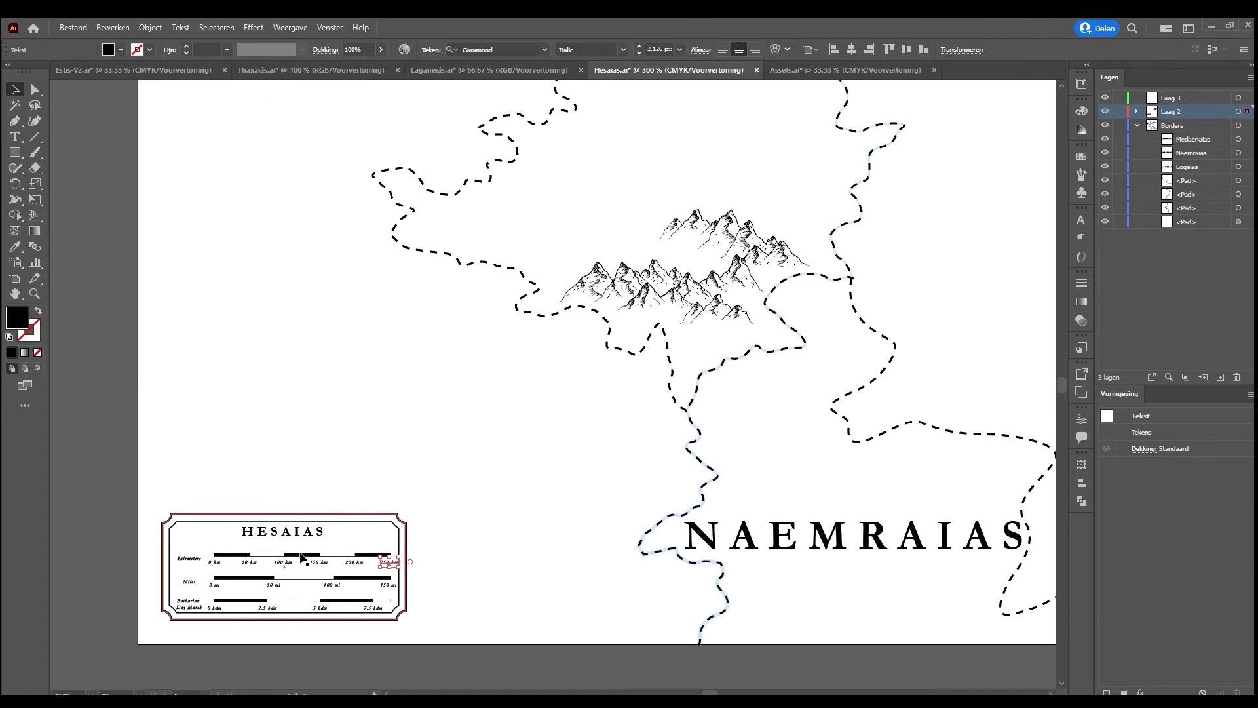
click(303, 558)
key(ctrl+c)
key(ctrl+v)
drag(549, 386, 498, 212)
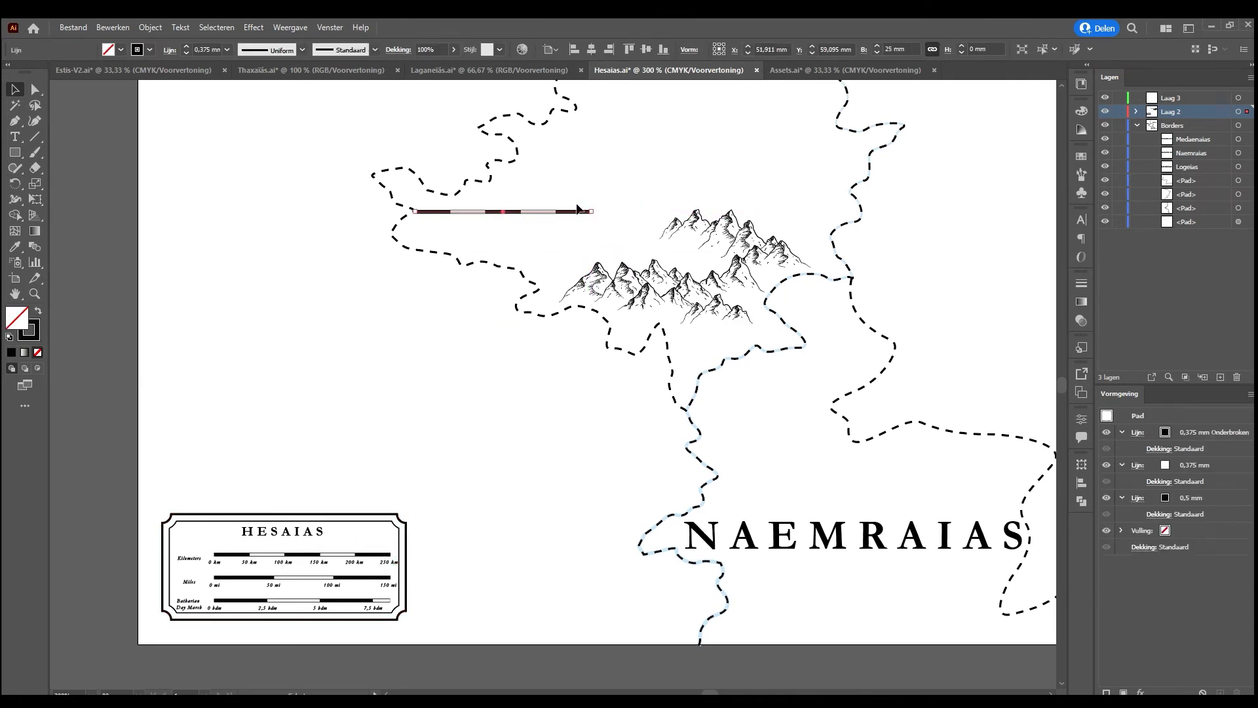
drag(590, 210, 856, 208)
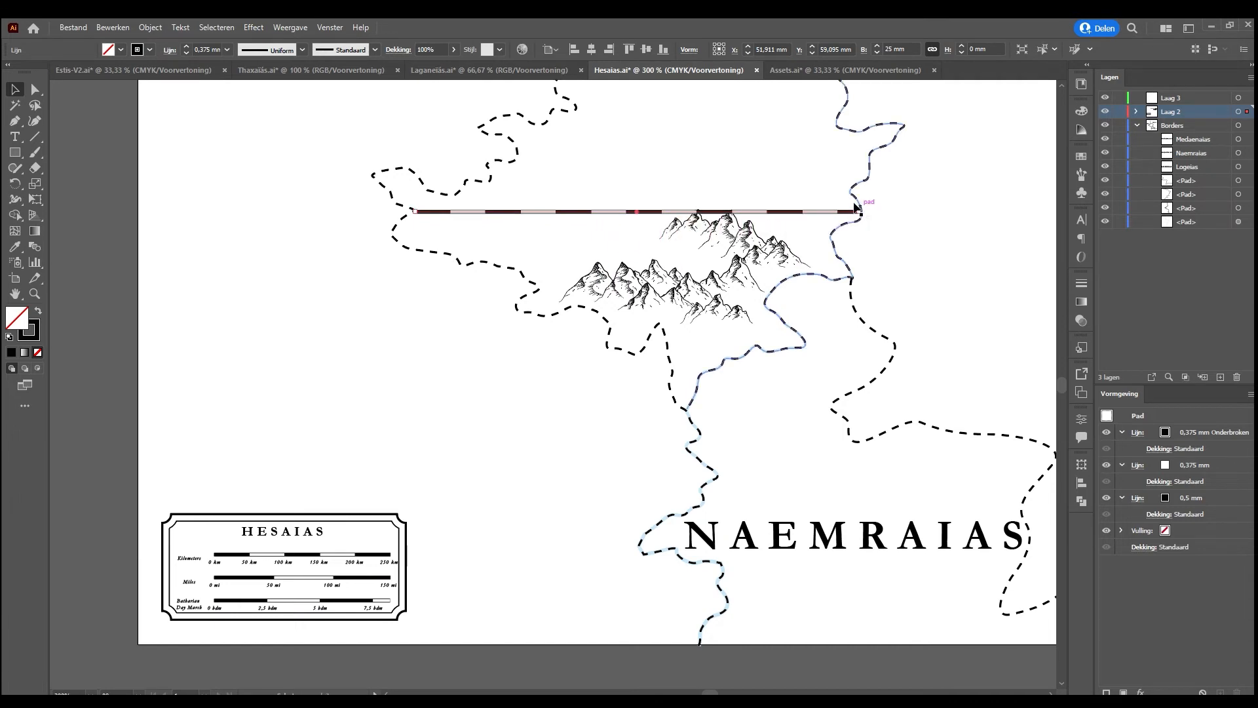
Compare the width of the stretched measuring line with the legend's kilometre bar, and delete the measuring line
click(328, 560)
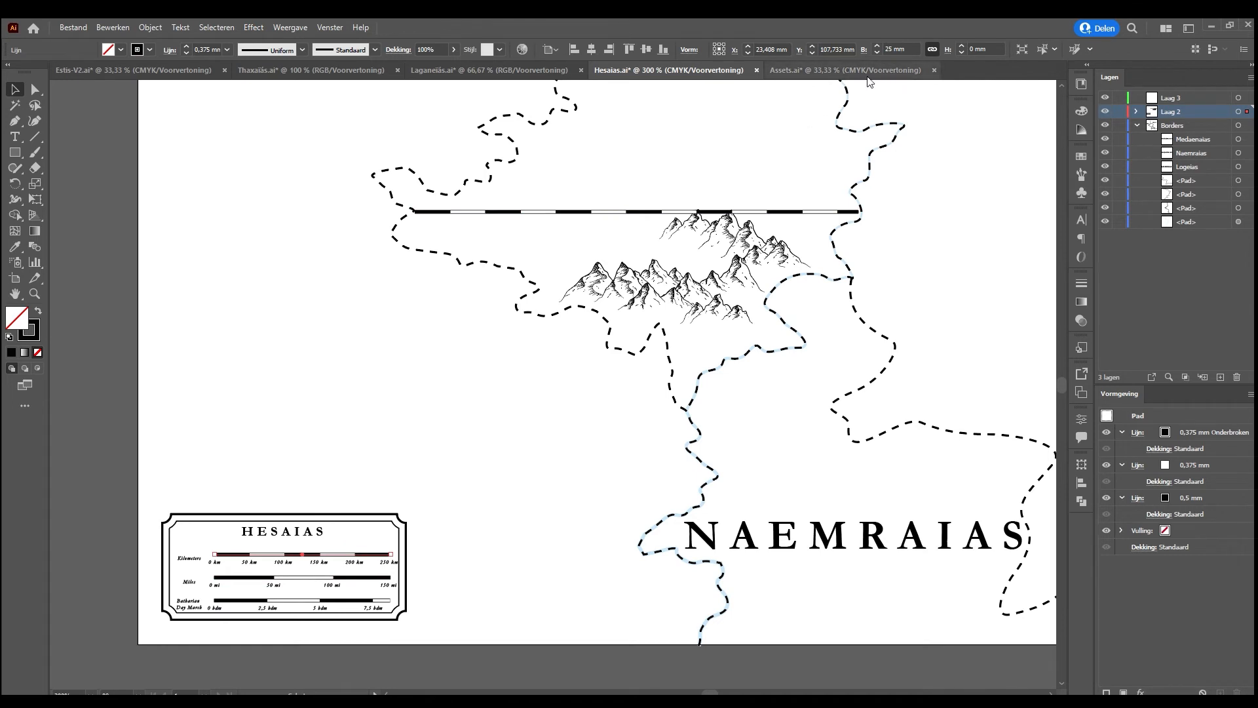
click(762, 204)
click(763, 211)
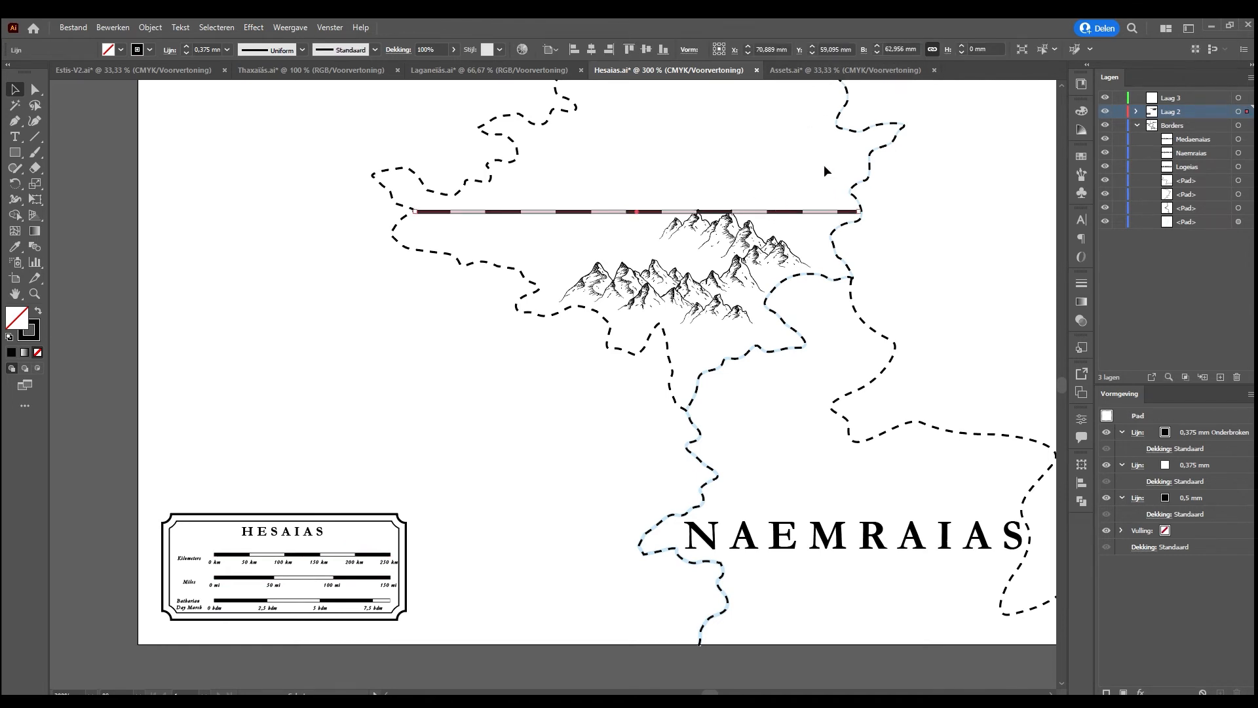
scroll(889, 148, up, 3)
click(889, 49)
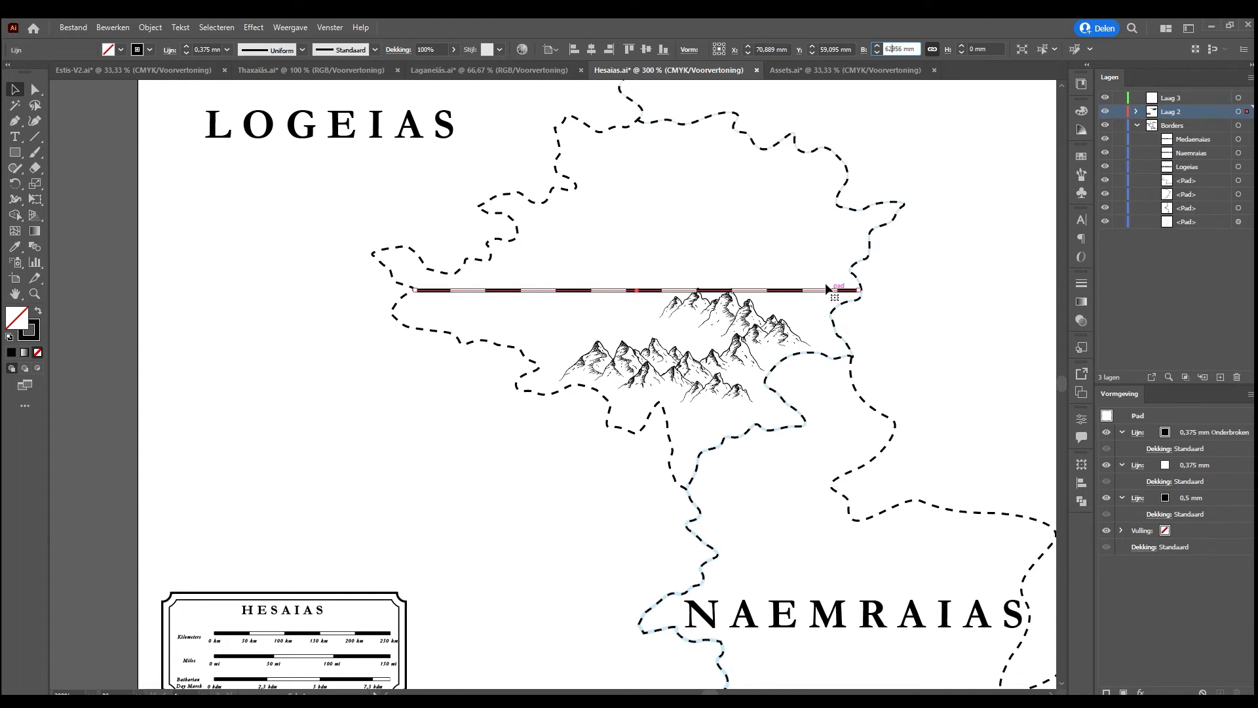
key(Return)
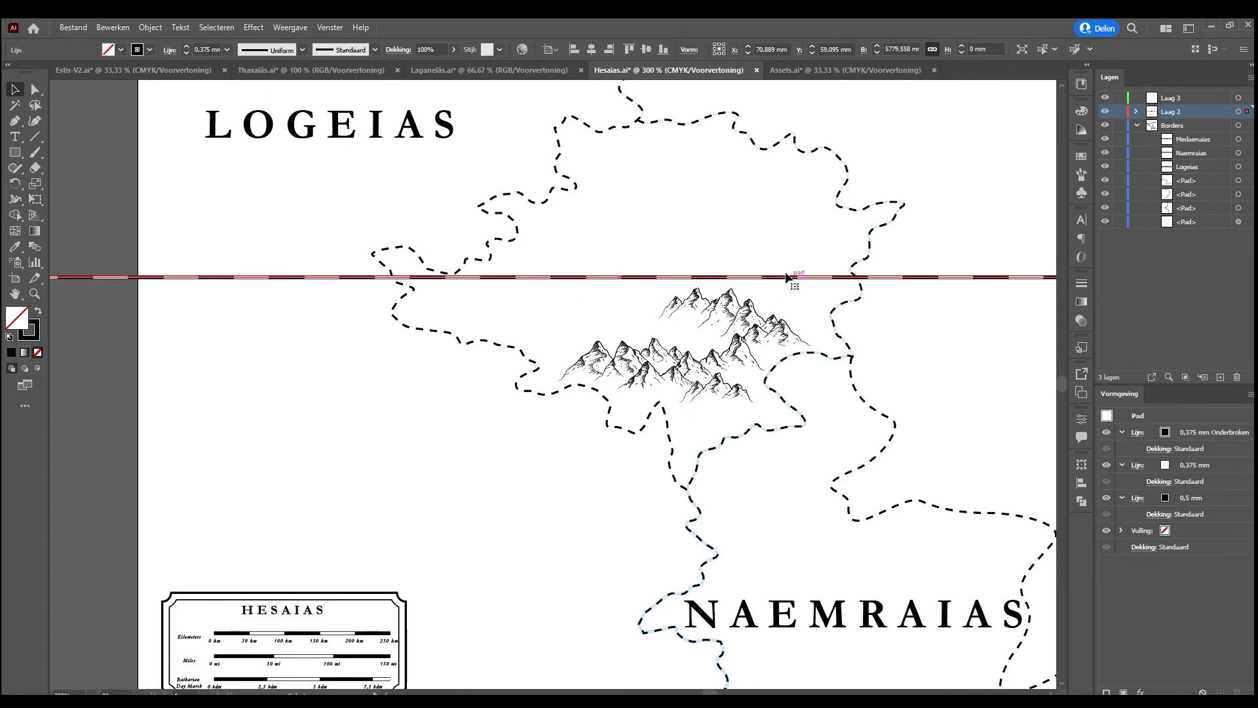
key(Delete)
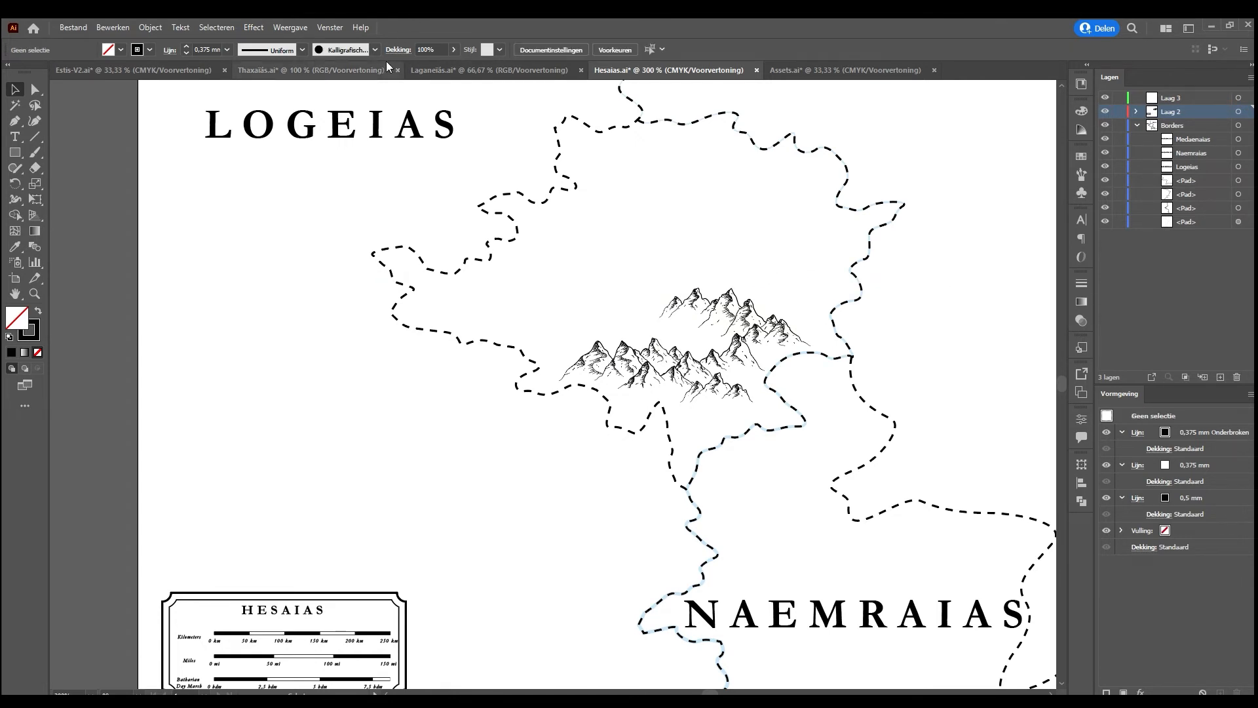
Open Assets.ai and look through the tree artboards, checking the group of flat-topped acacia-like trees
click(845, 70)
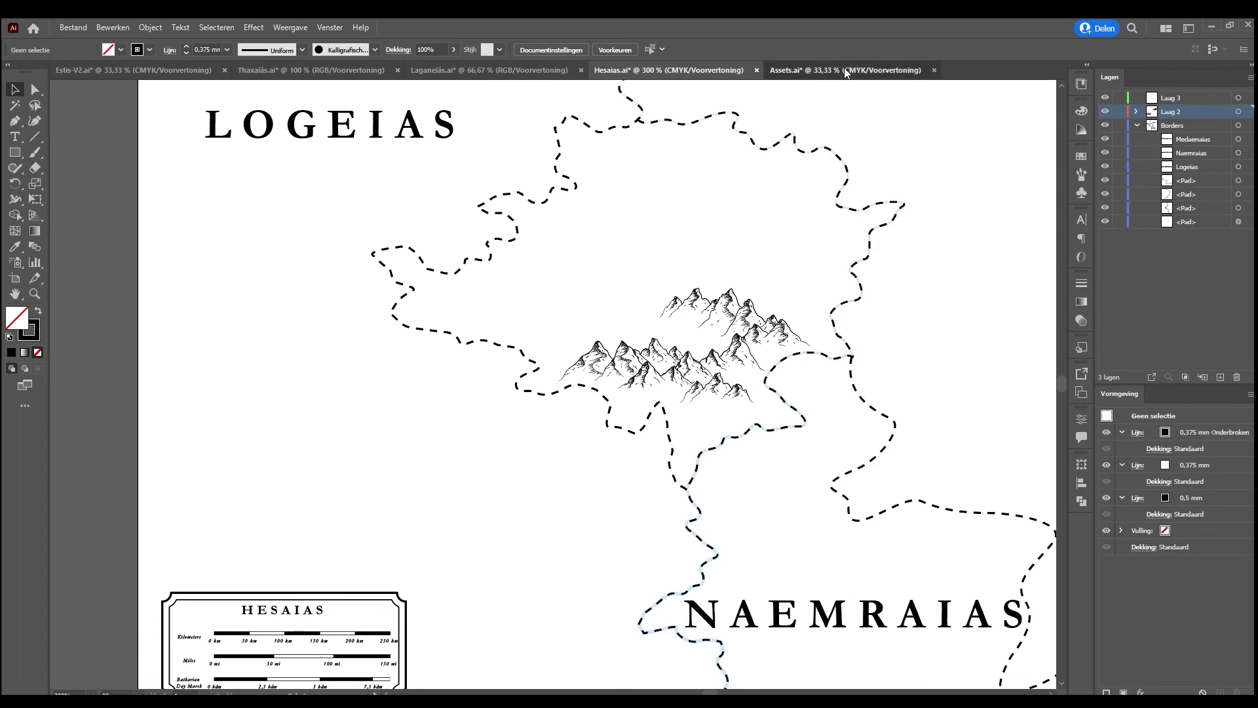
scroll(217, 343, left, 10)
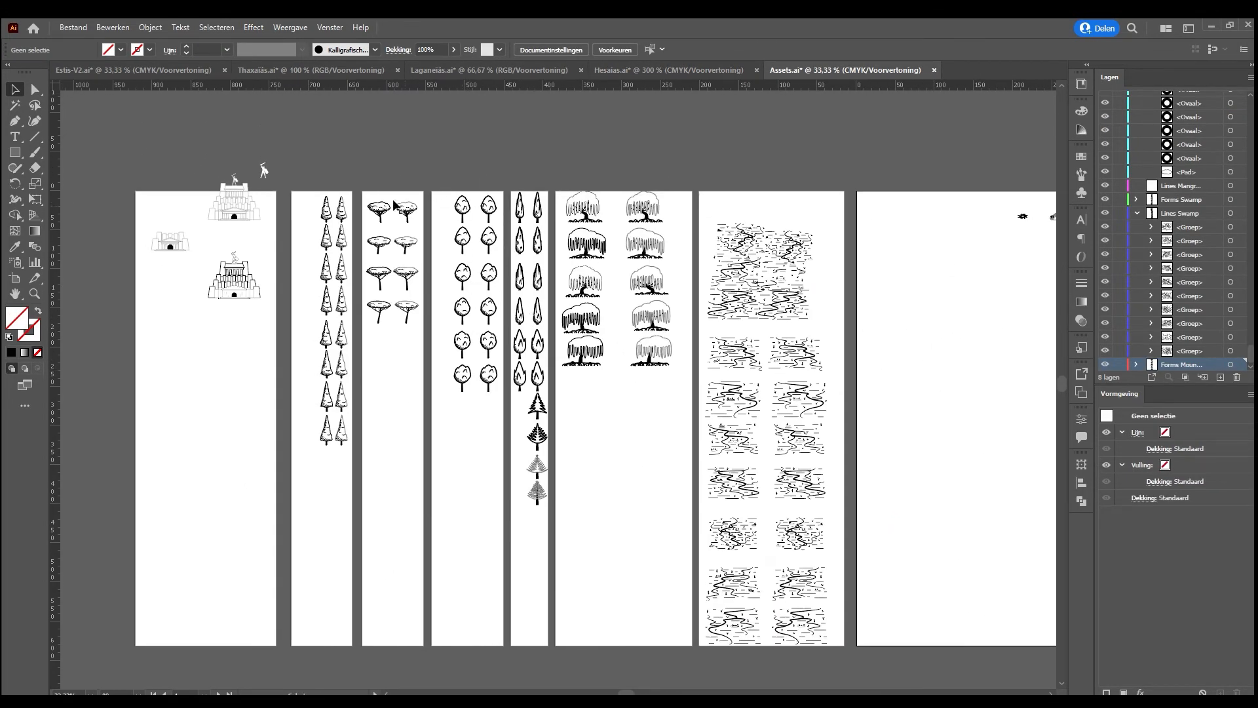
drag(359, 186, 402, 334)
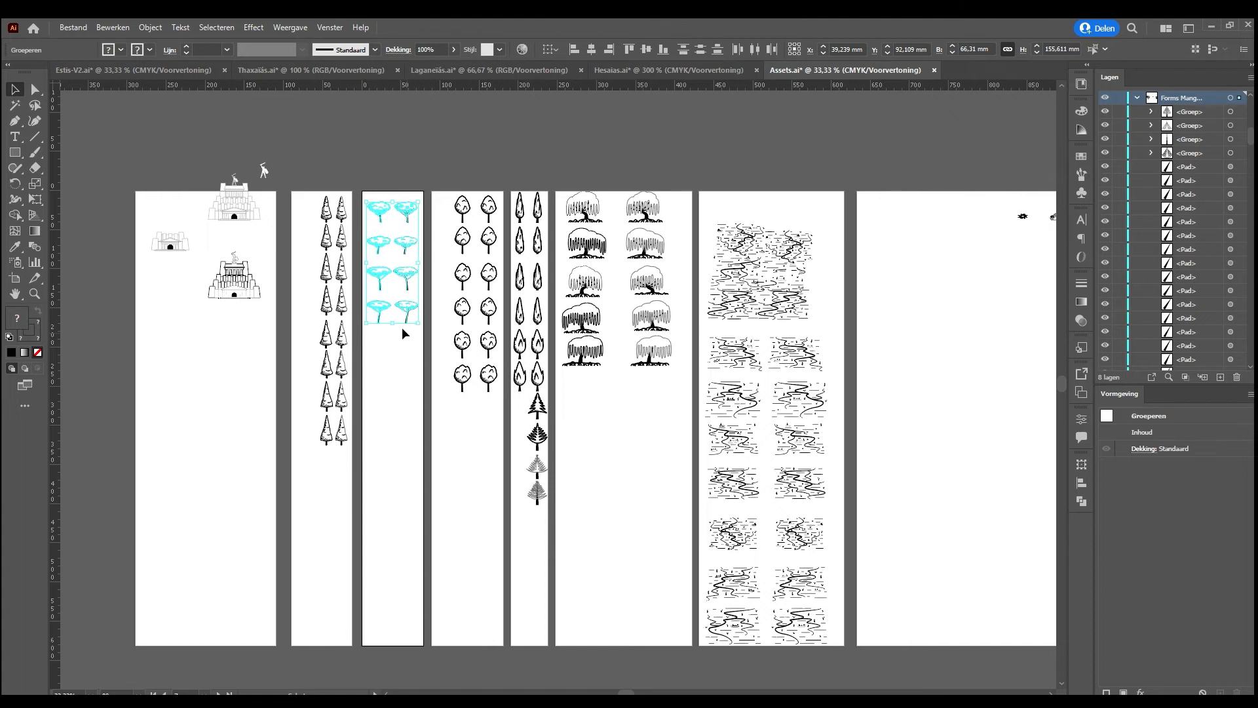
click(402, 383)
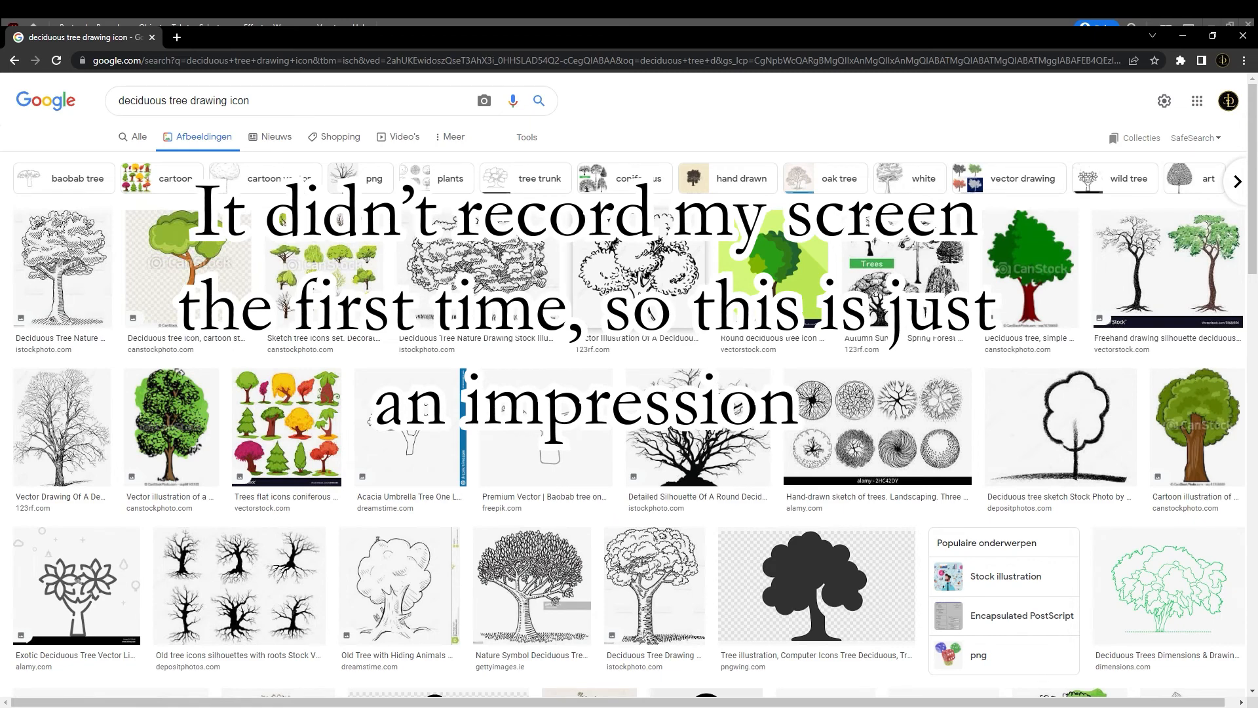
In Chrome, browse the Google image results for "deciduous tree drawing icon" and preview the hand-sketched deciduous tree from 123RF
click(576, 342)
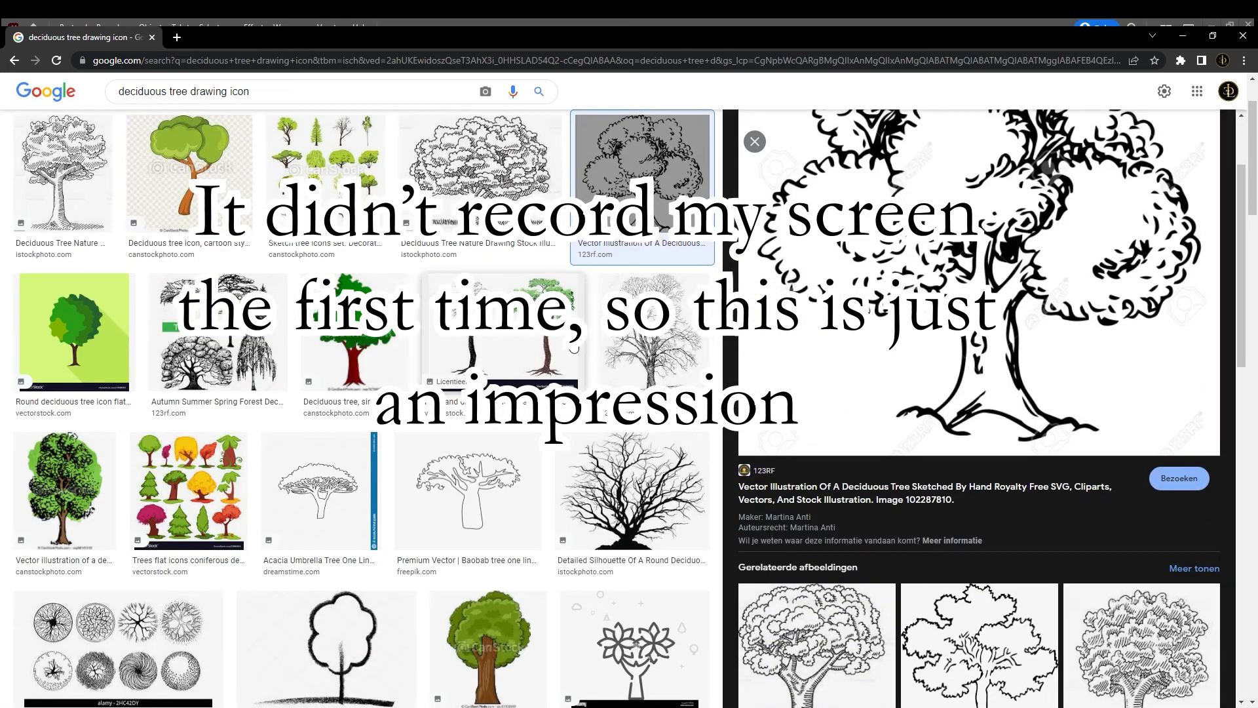
scroll(574, 347, down, 4)
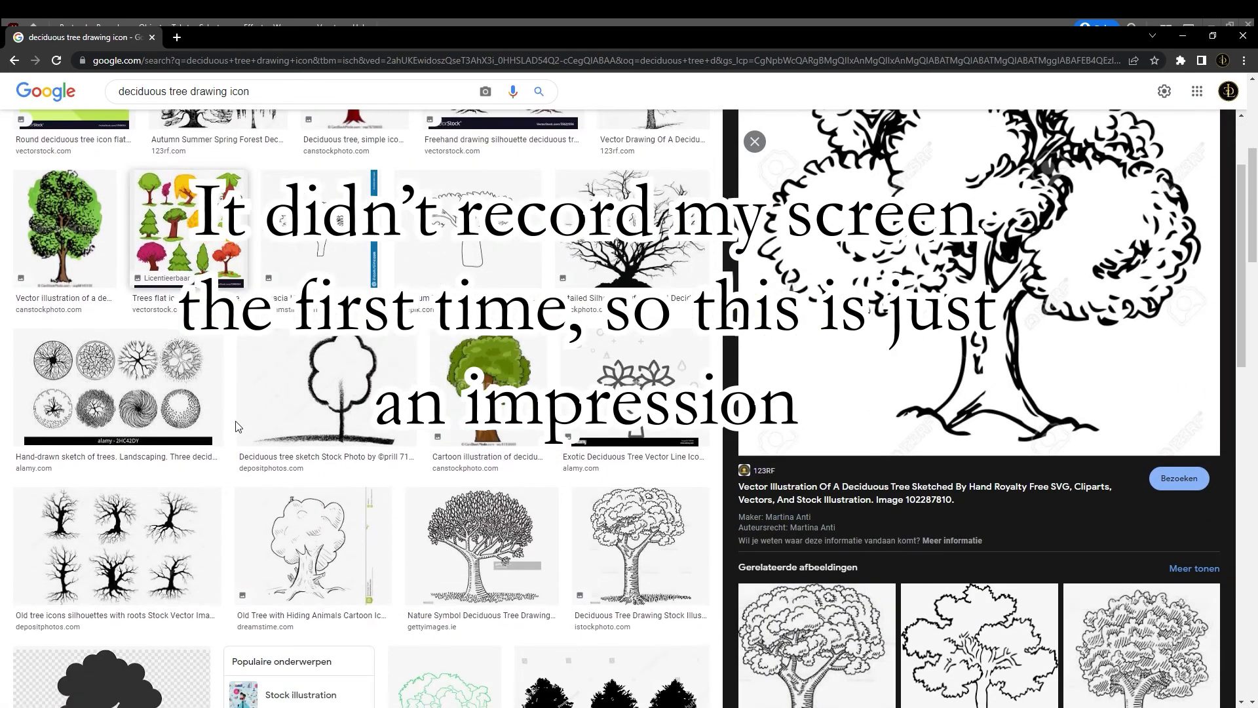
scroll(611, 382, up, 1)
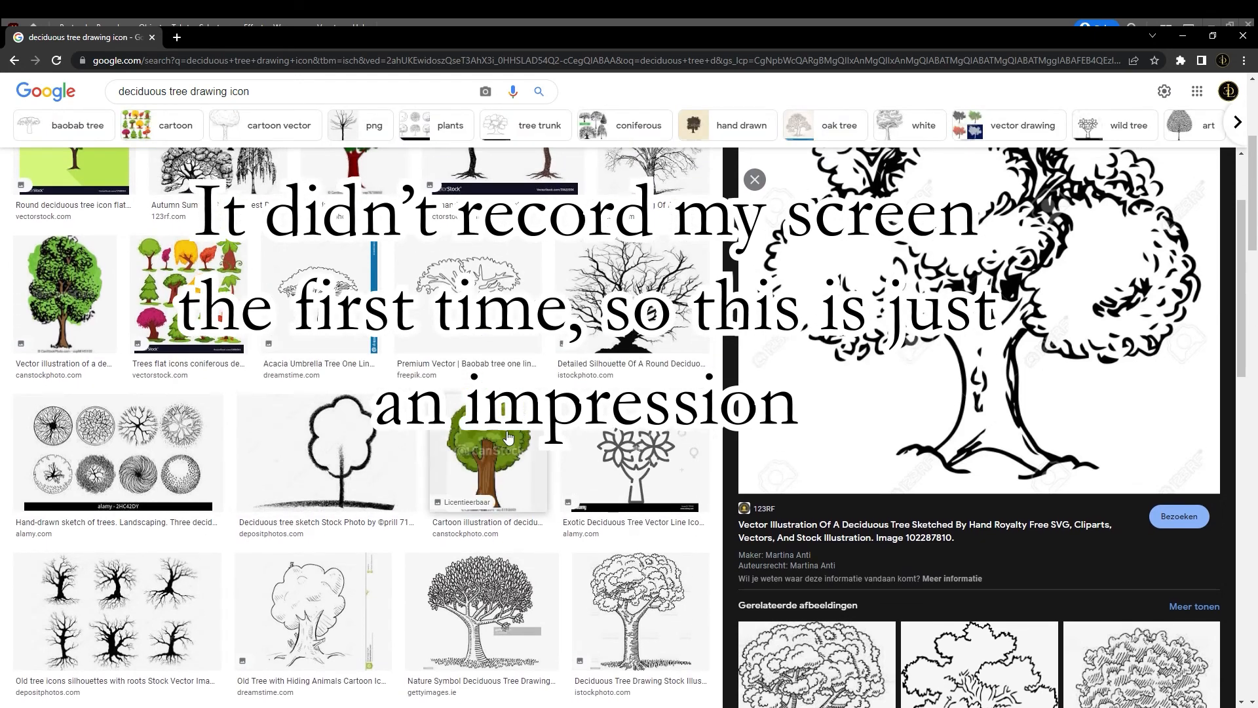
scroll(508, 437, up, 2)
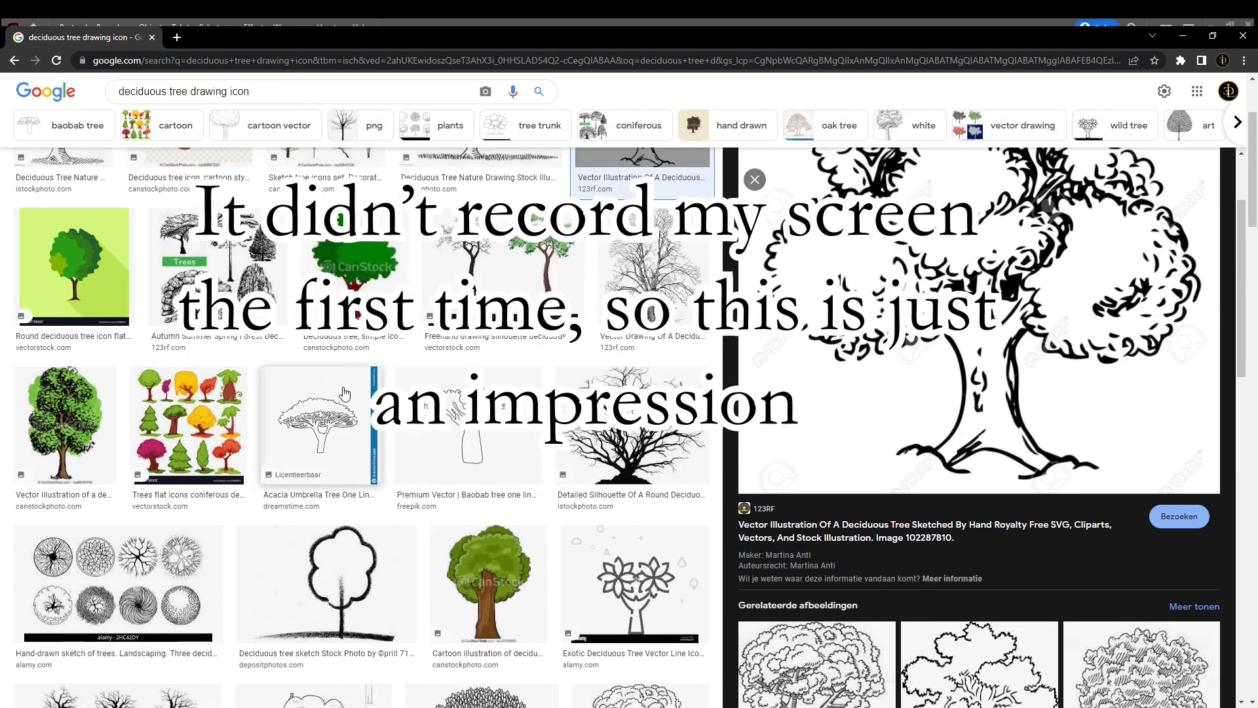
scroll(335, 392, up, 2)
scroll(335, 392, up, 1)
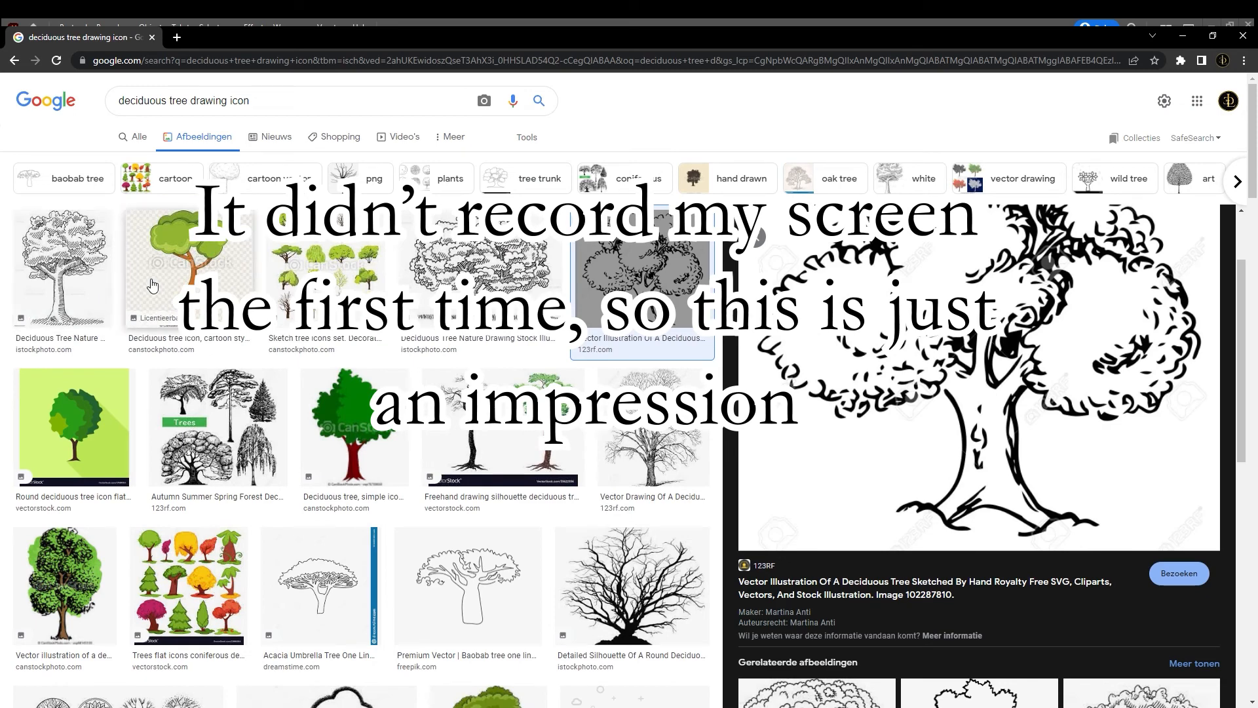
Look further through the image results for "deciduous tree drawing icon" for usable tree drawing styles
scroll(401, 480, down, 4)
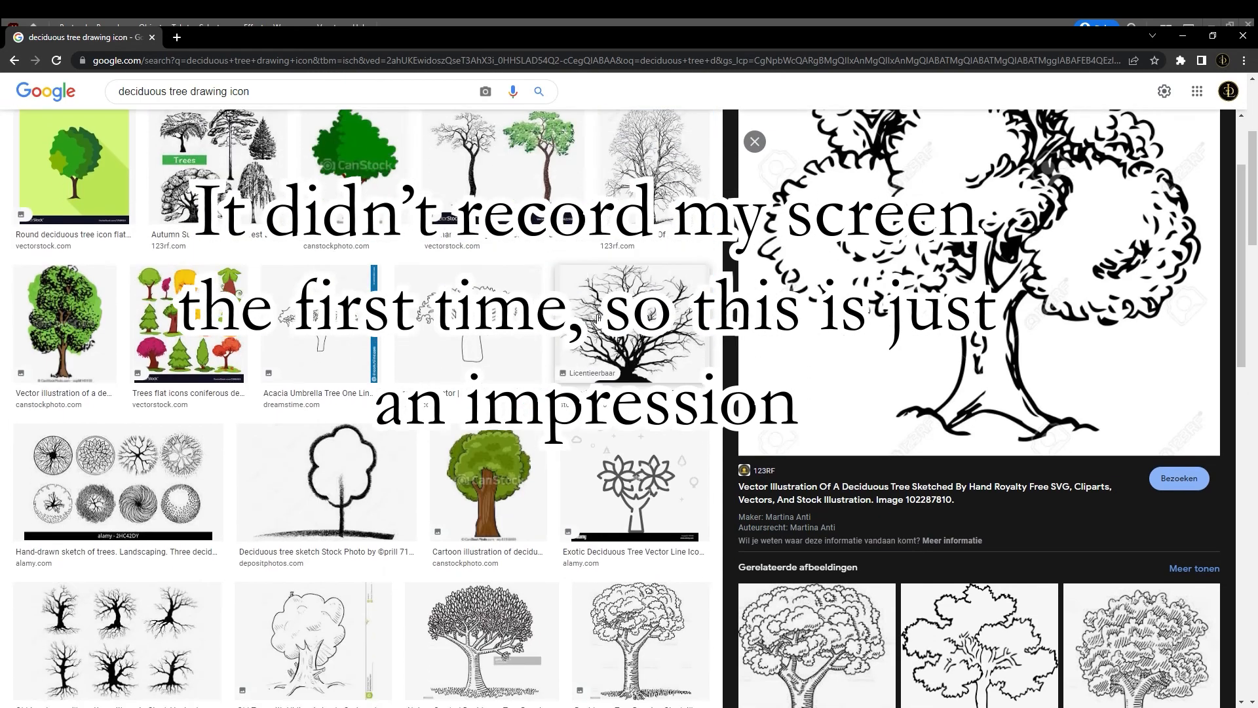
scroll(401, 479, down, 3)
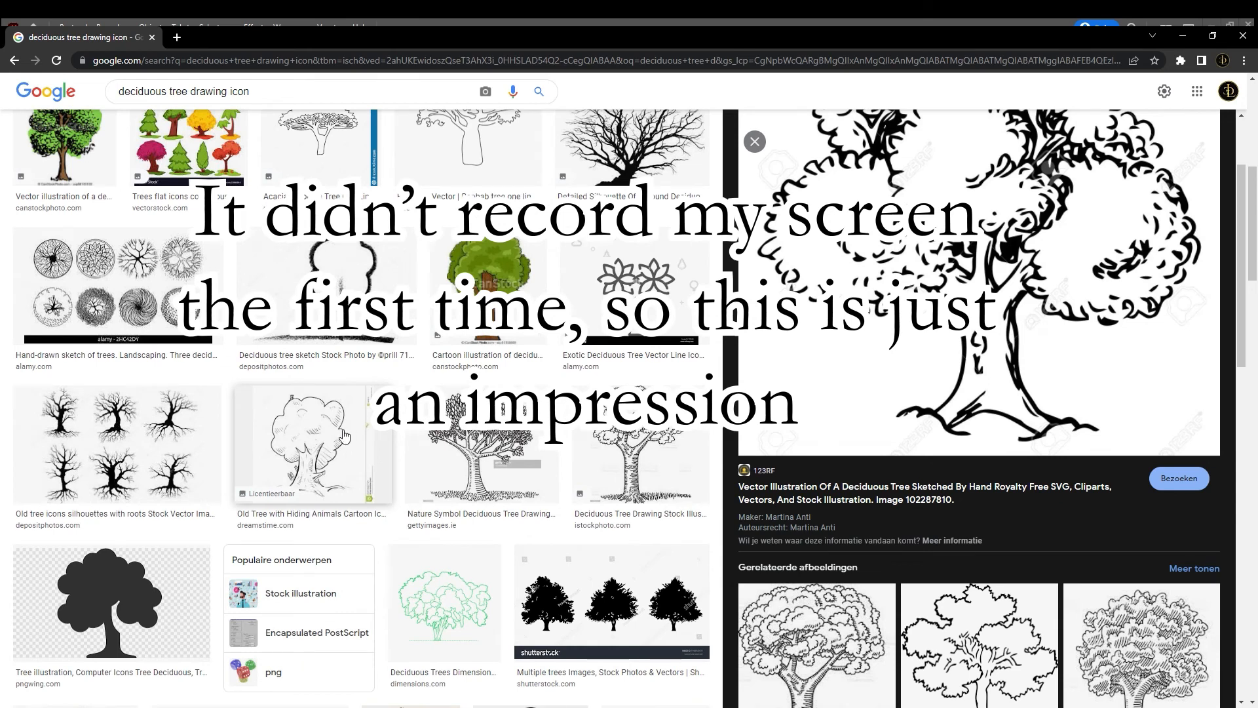
scroll(340, 423, down, 2)
scroll(340, 422, down, 1)
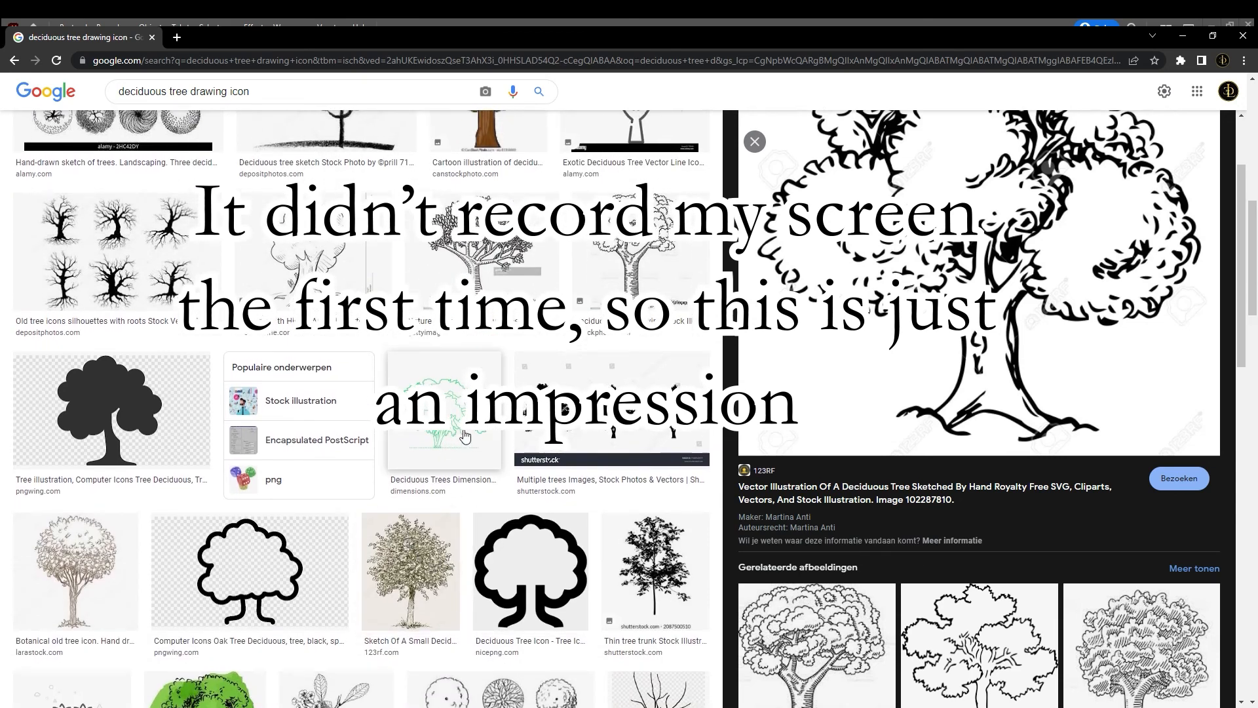
scroll(629, 328, up, 6)
scroll(534, 342, up, 5)
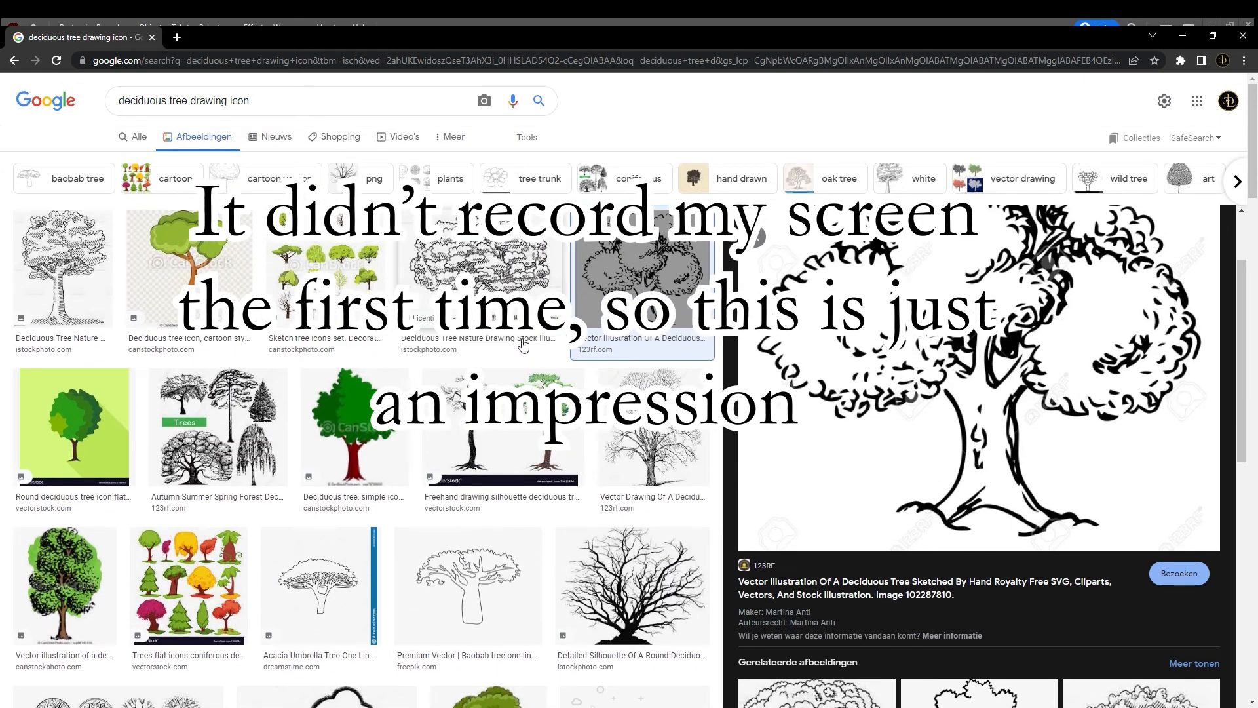
Search the images for "deciduous tree drawing" and preview Alamy's hand-drawn sheet of trees in front and top view
double_click(249, 105)
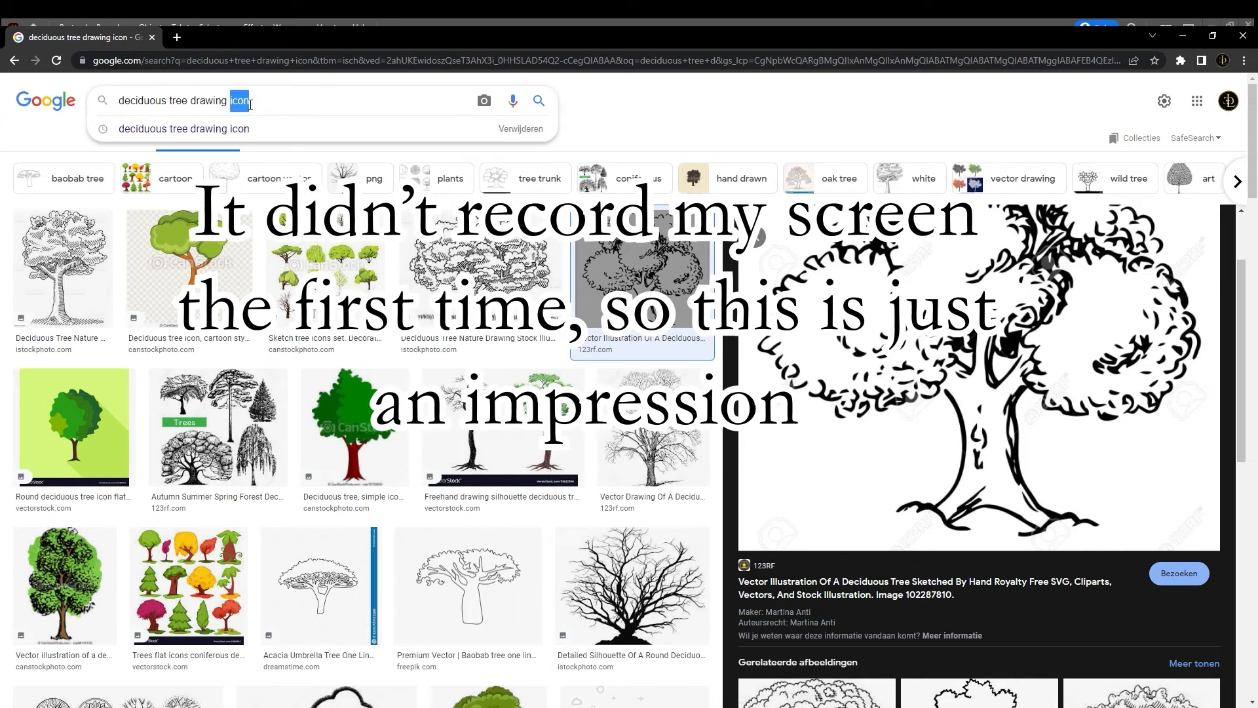
key(BackSpace)
key(Return)
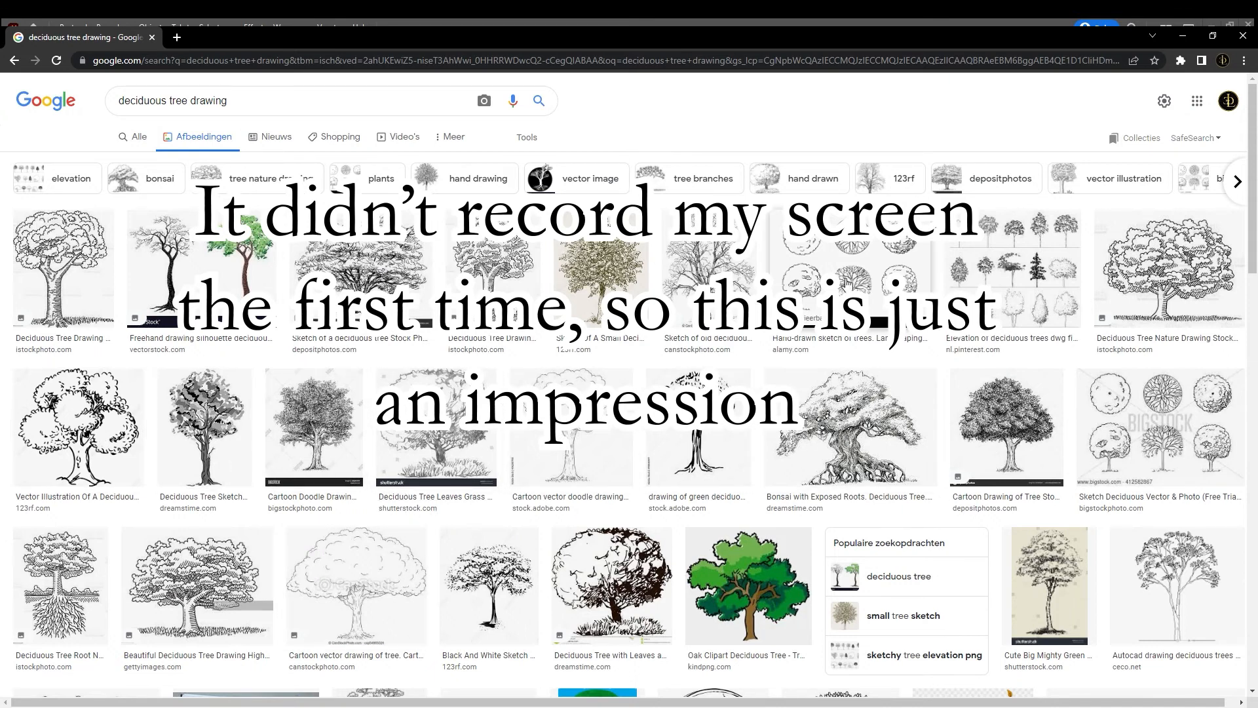
click(854, 278)
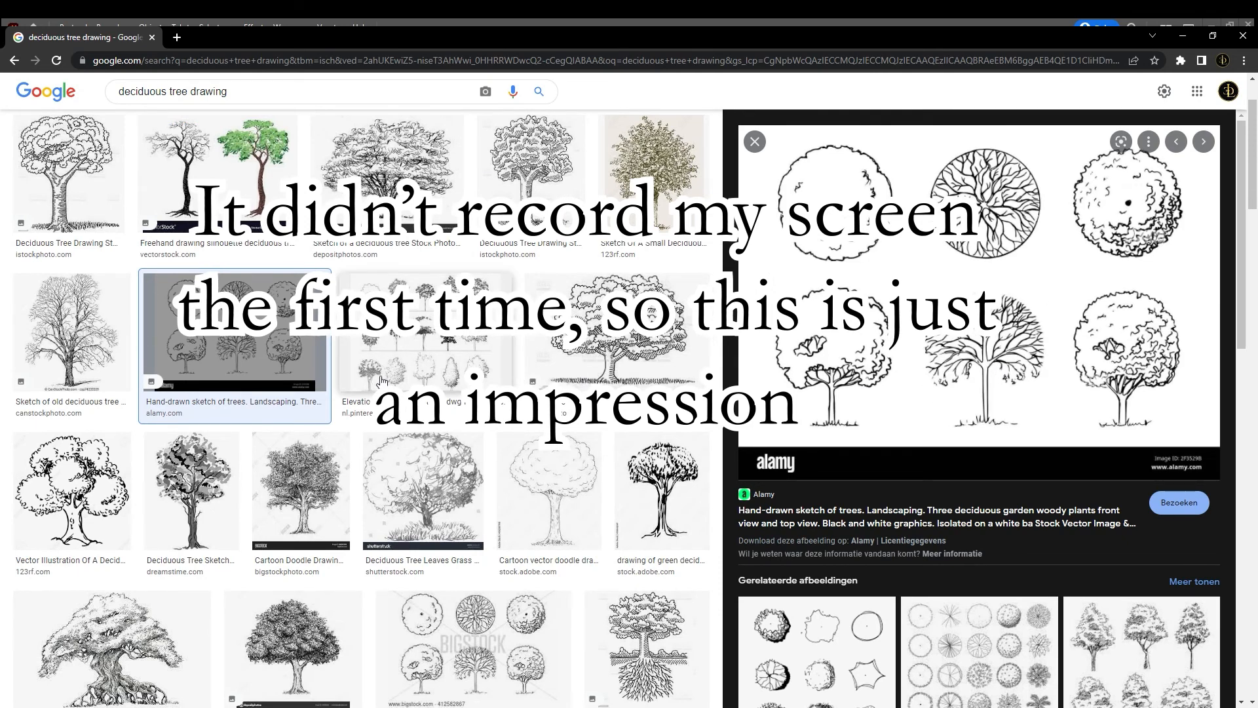
scroll(423, 372, up, 2)
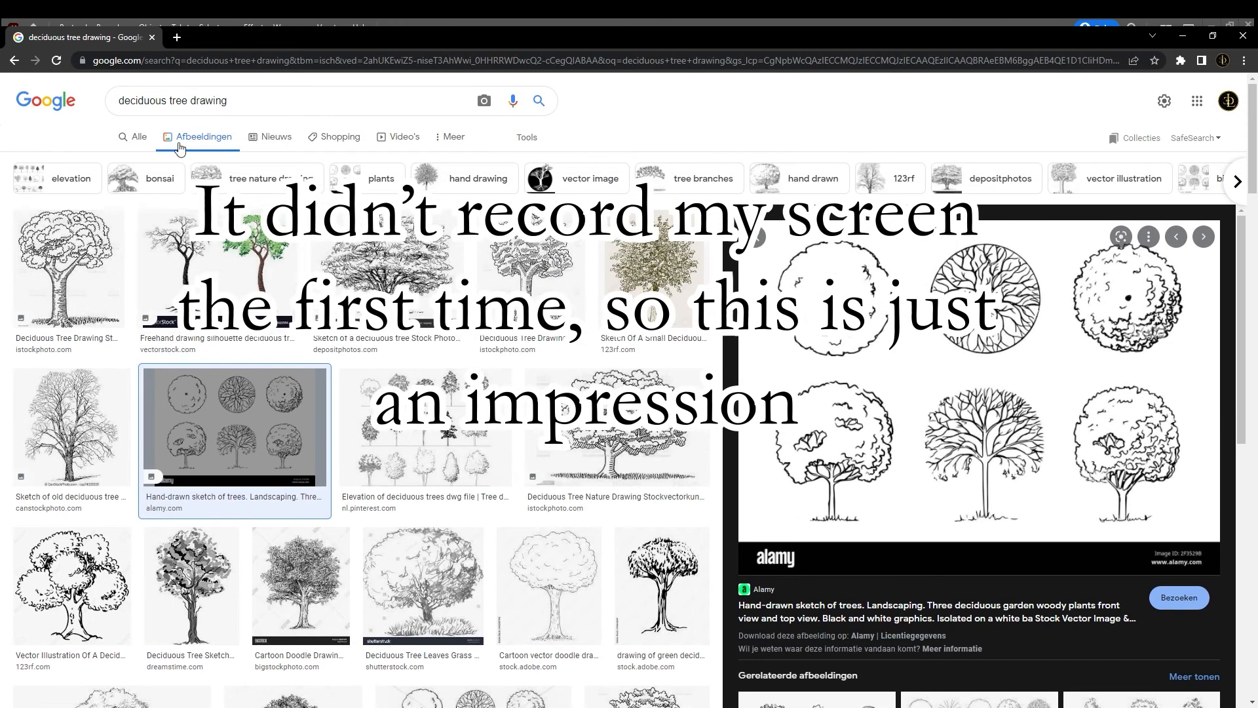
Search the images for "tree drawing icon" and look through the results
drag(169, 107, 118, 112)
key(BackSpace)
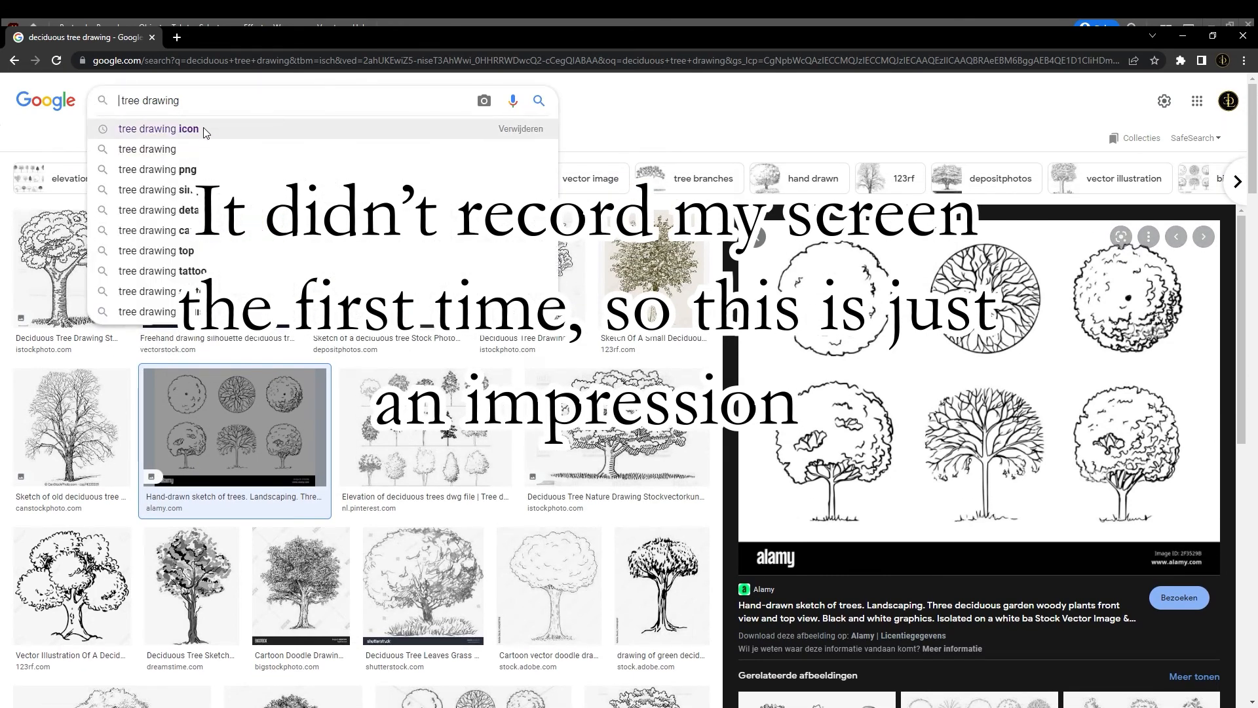
click(206, 131)
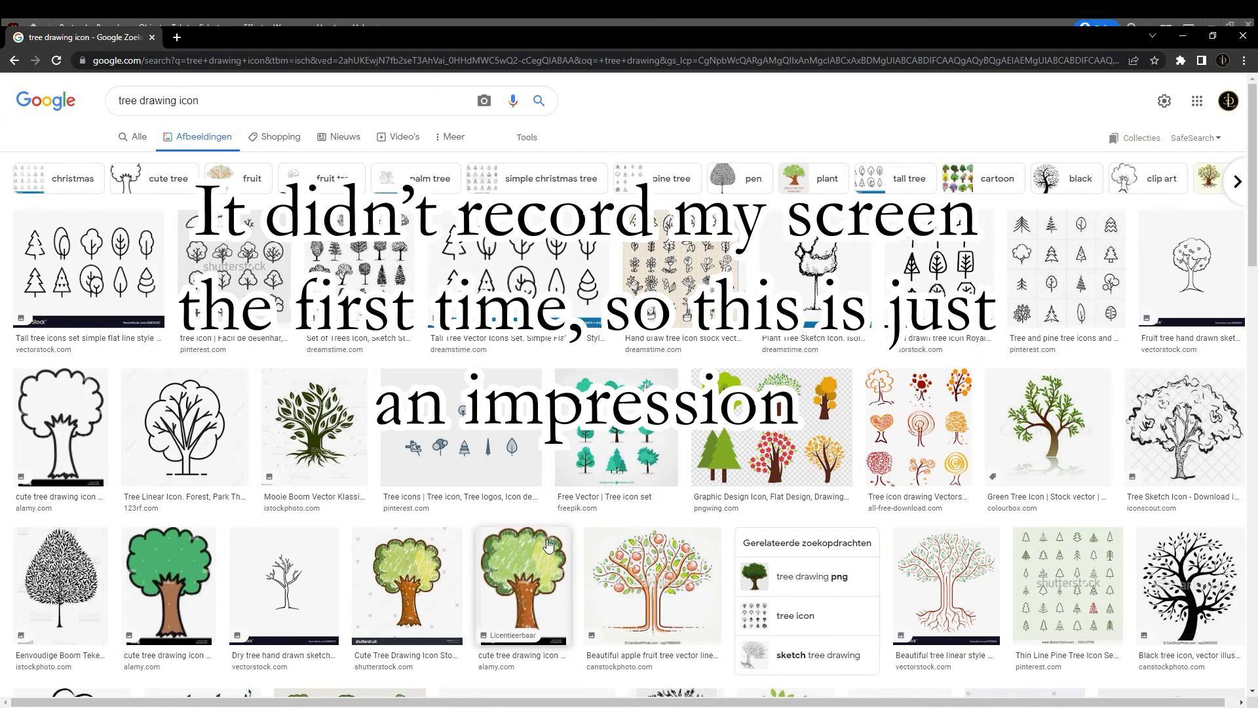
scroll(555, 488, down, 2)
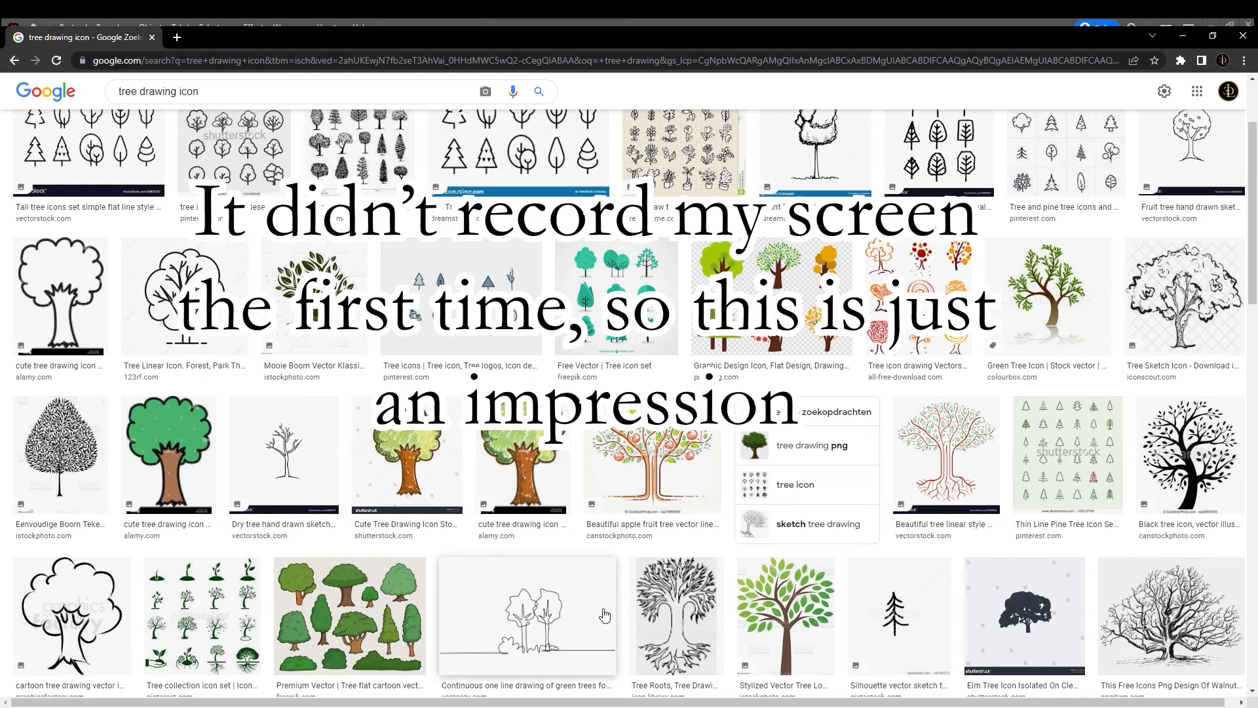
scroll(604, 615, up, 2)
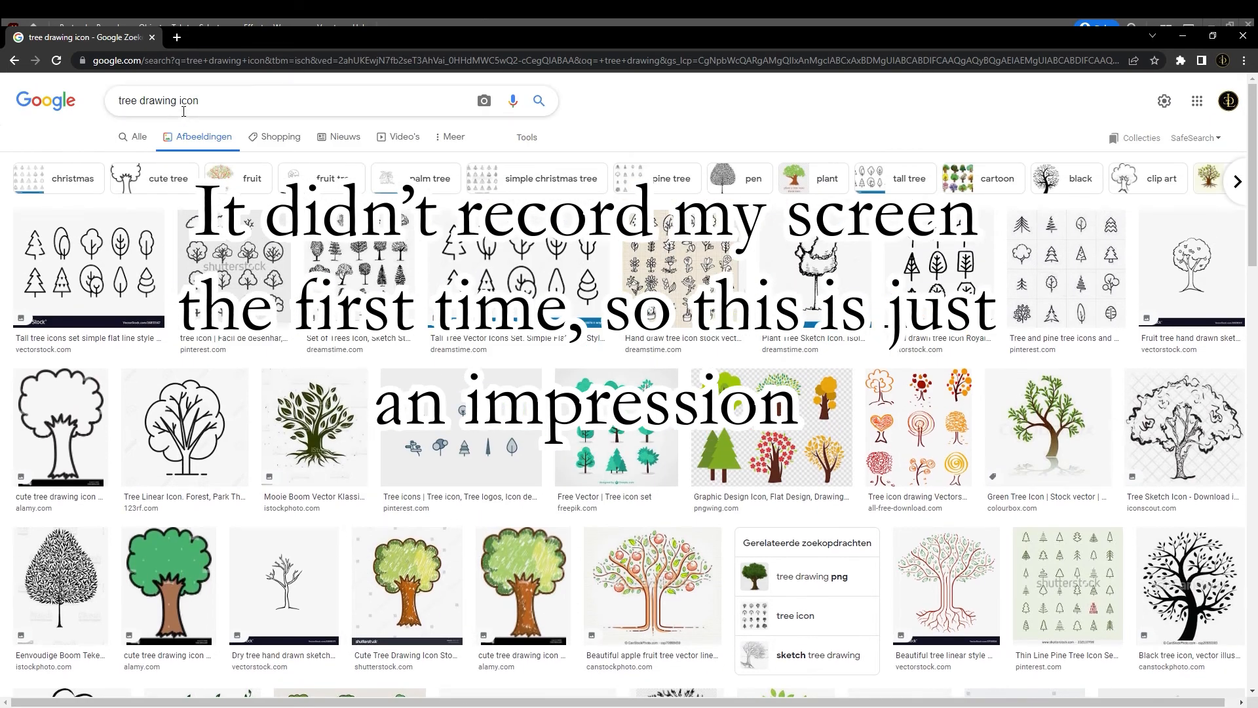
Search the images for "deciduous tree drawing" and preview the Depositphotos tree sketch and the 123RF hand-sketched tree
triple_click(177, 104)
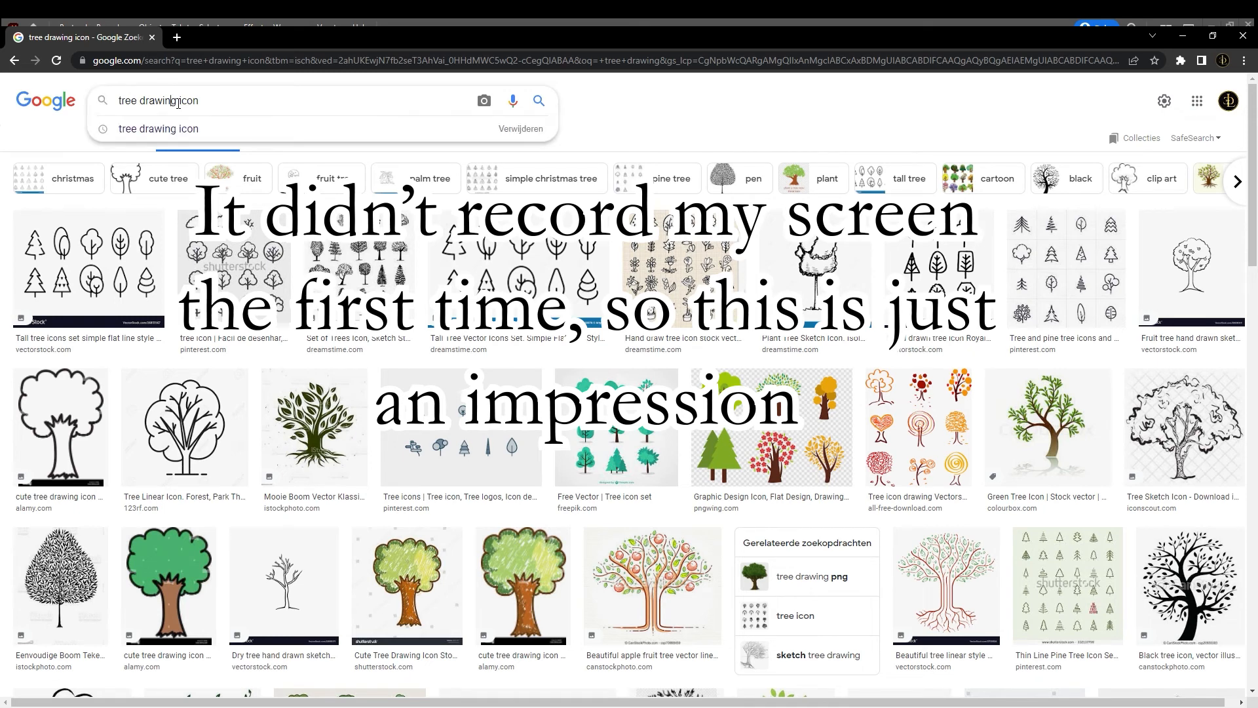
text(deciduou)
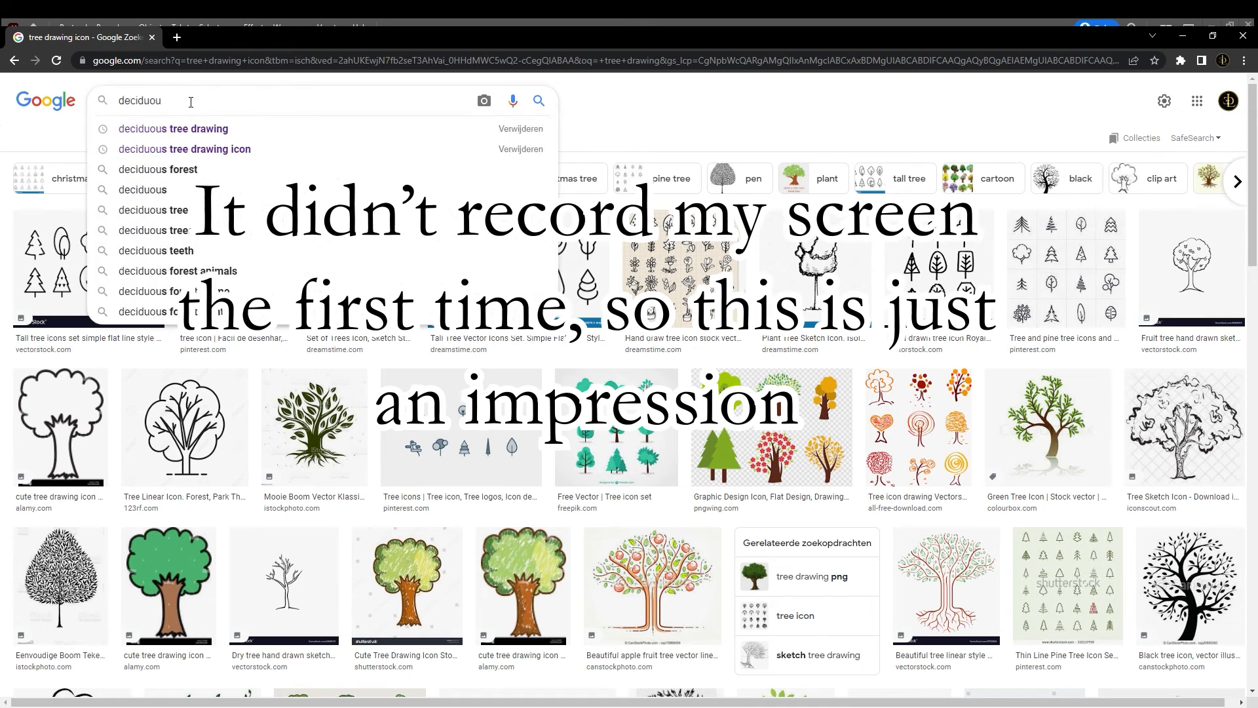
key(Down)
key(Return)
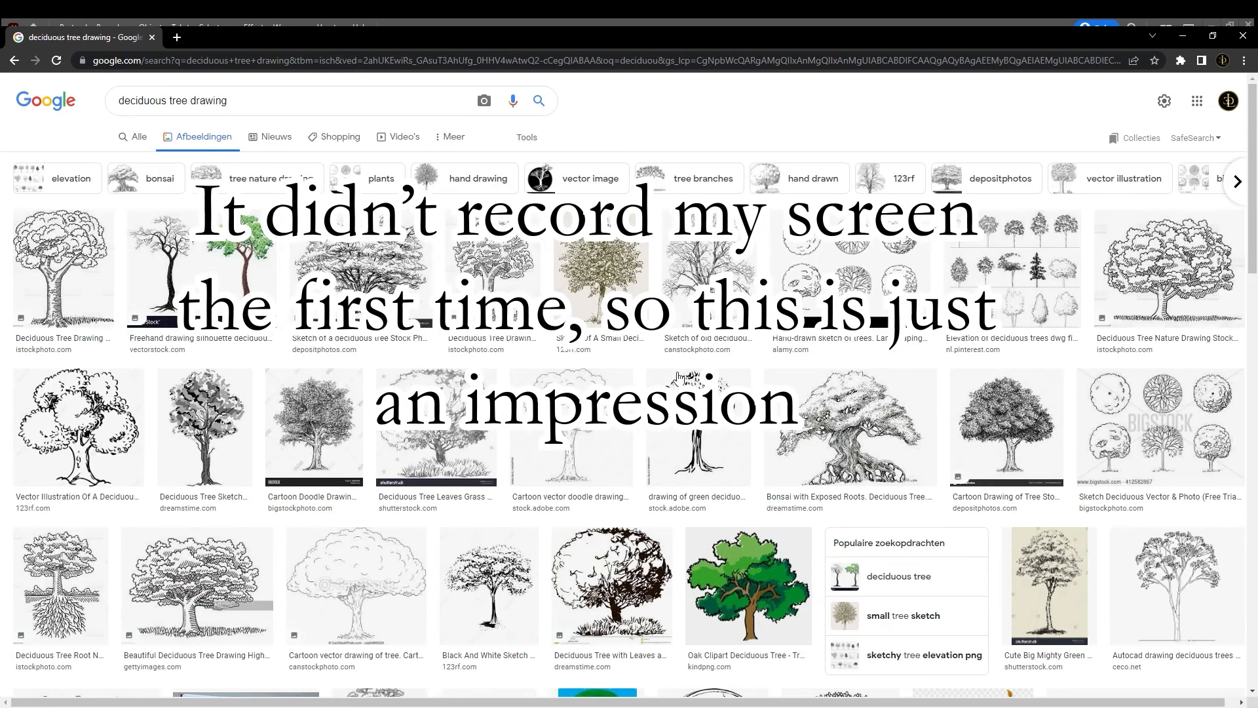
click(395, 280)
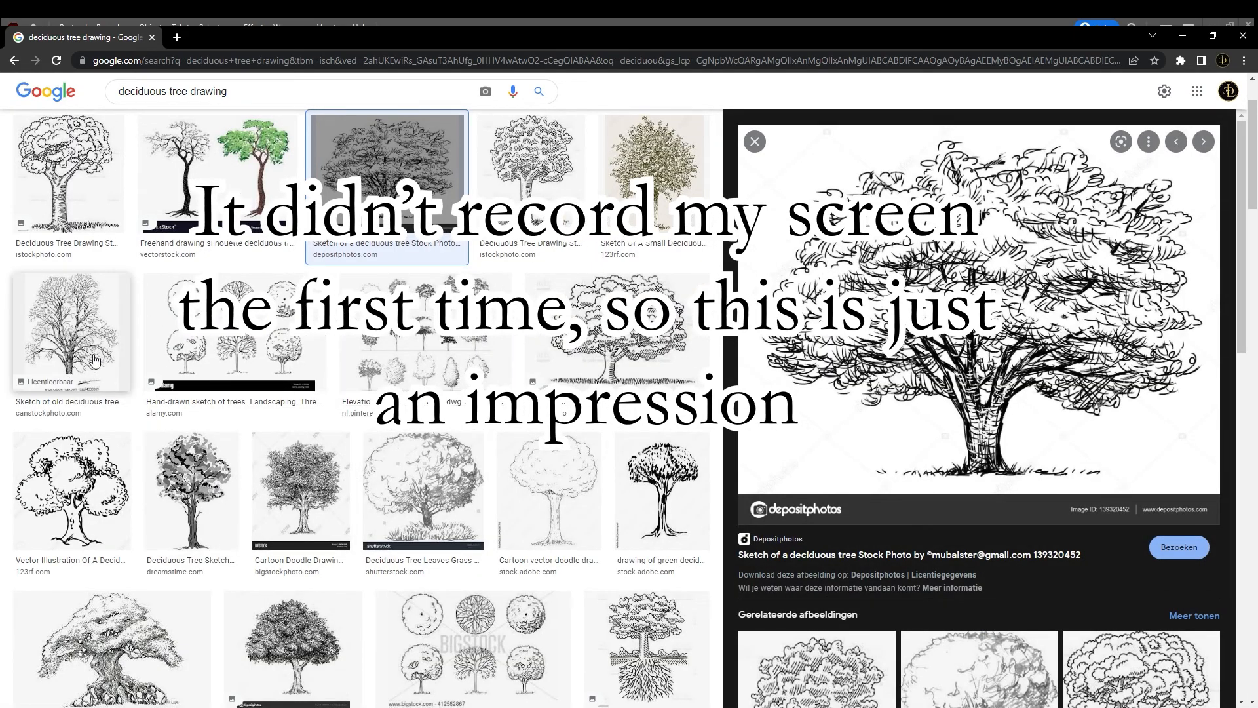
click(77, 459)
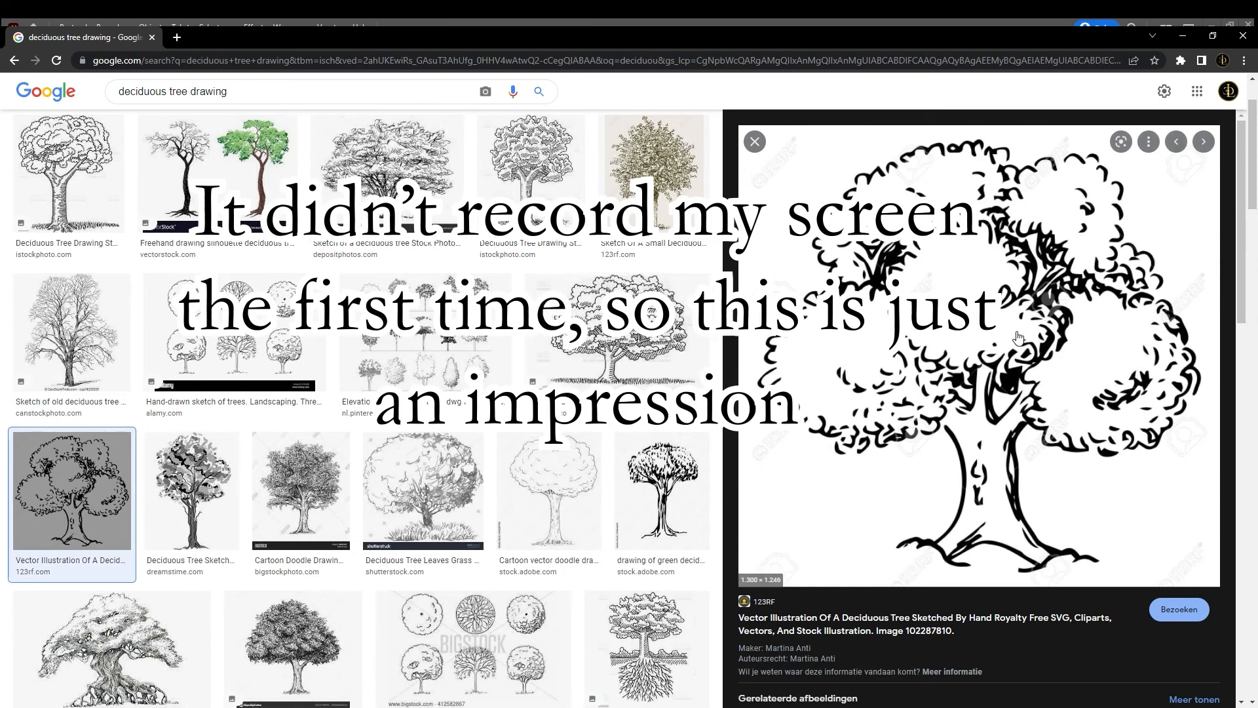
Browse more of the deciduous tree drawings and preview the Can Stock Photo cartoon drawing of a broadleaved tree
scroll(1018, 337, down, 1)
scroll(608, 336, down, 1)
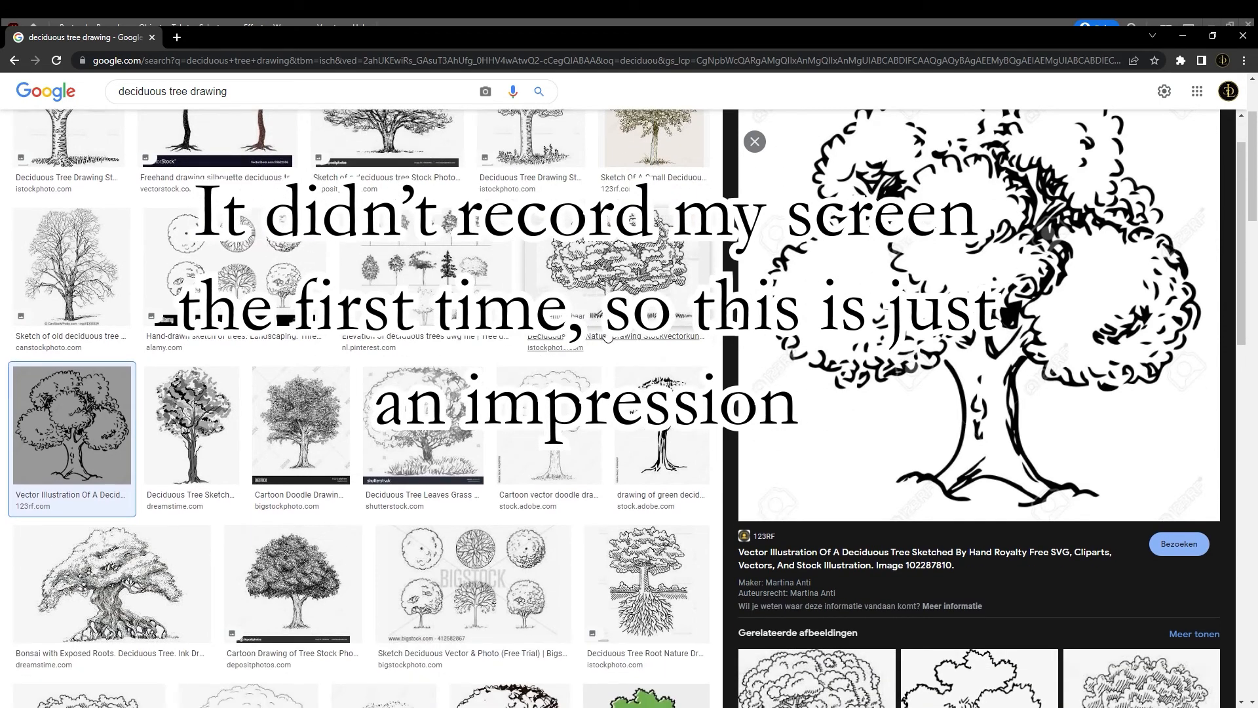
scroll(162, 531, down, 1)
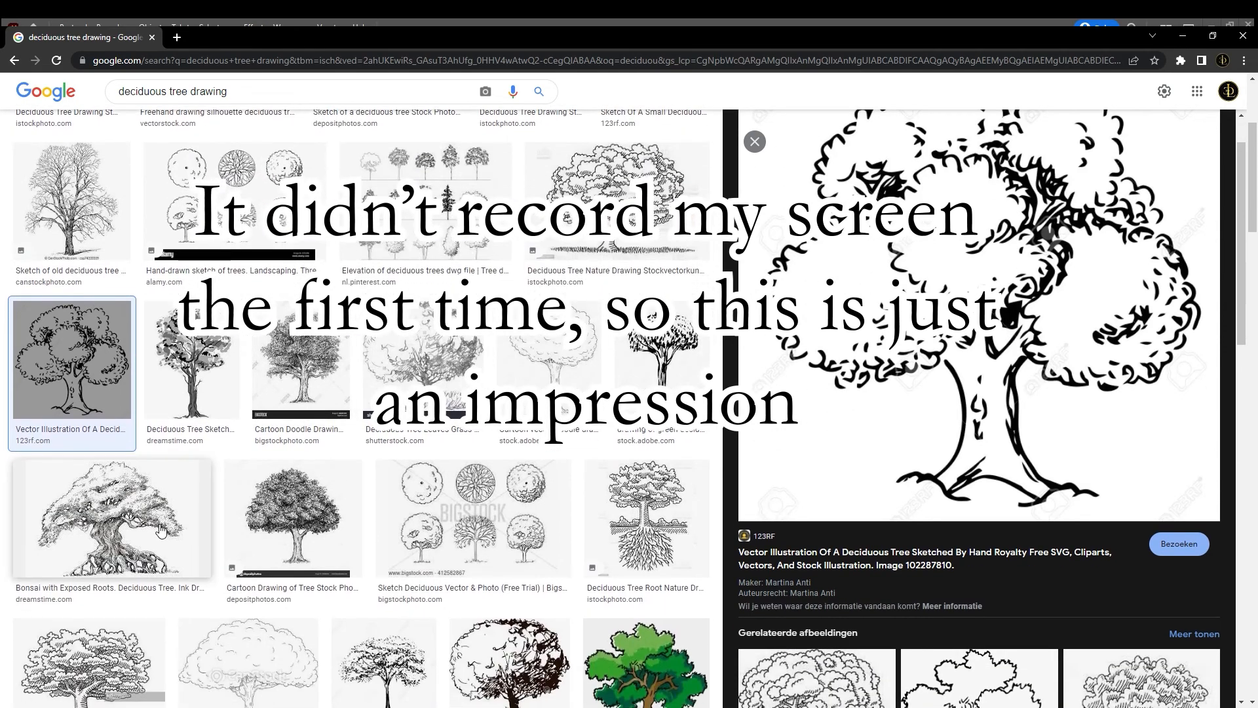
scroll(675, 443, down, 1)
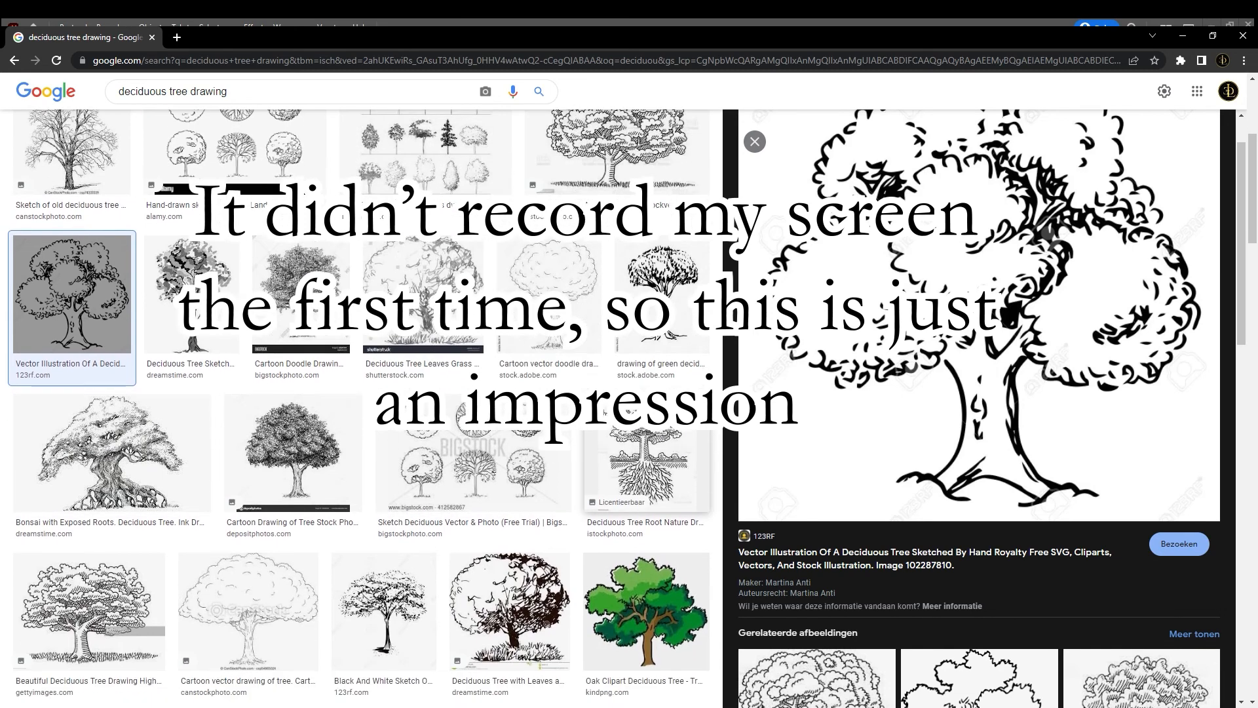
scroll(655, 458, down, 1)
click(292, 529)
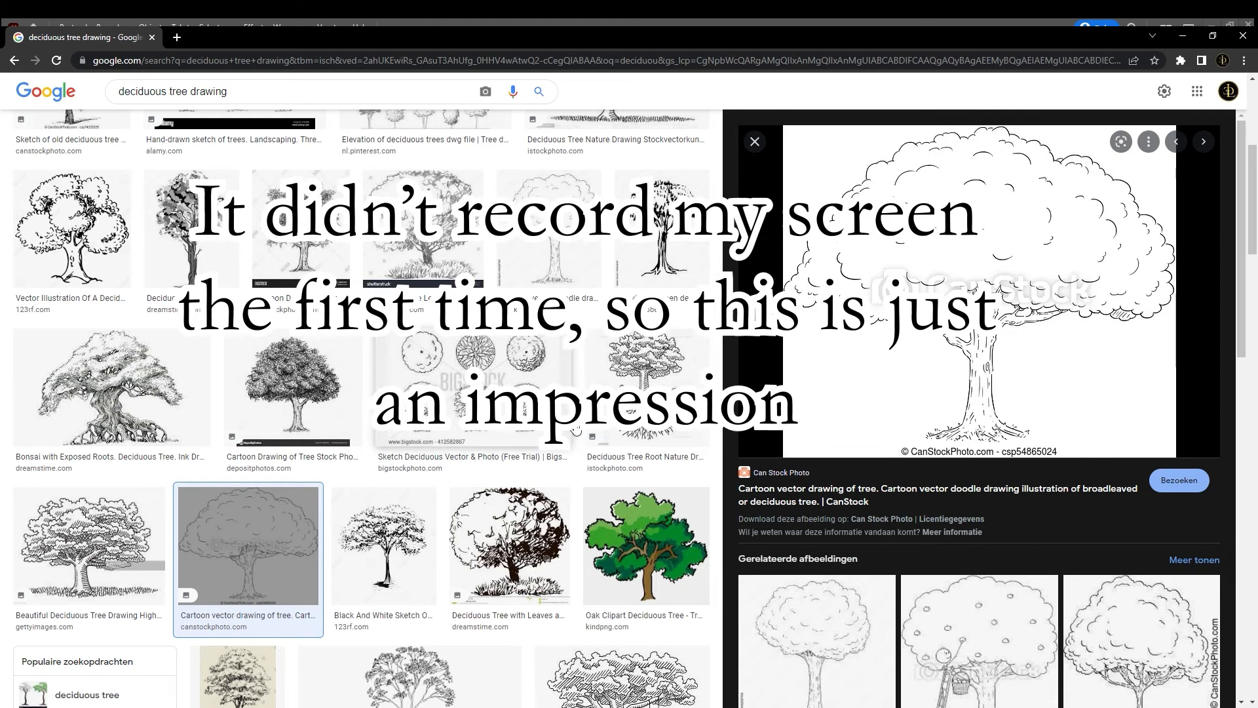
scroll(491, 382, down, 5)
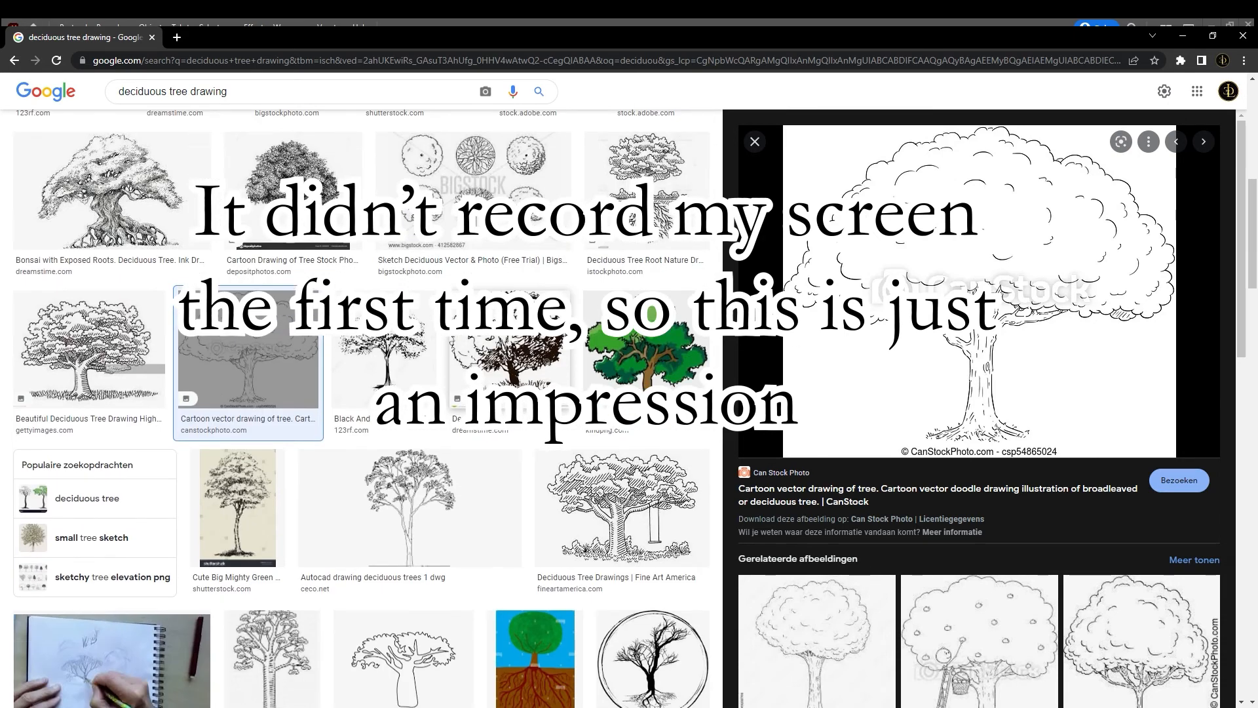
scroll(450, 373, down, 2)
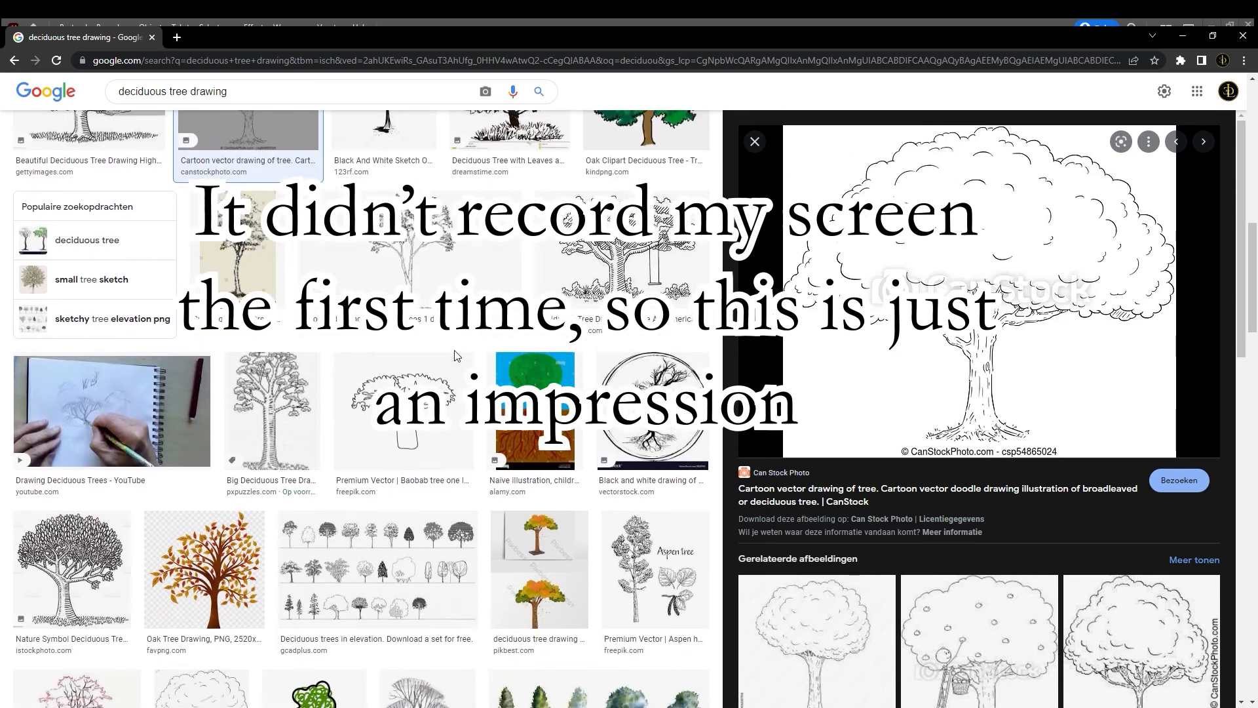
scroll(452, 364, up, 5)
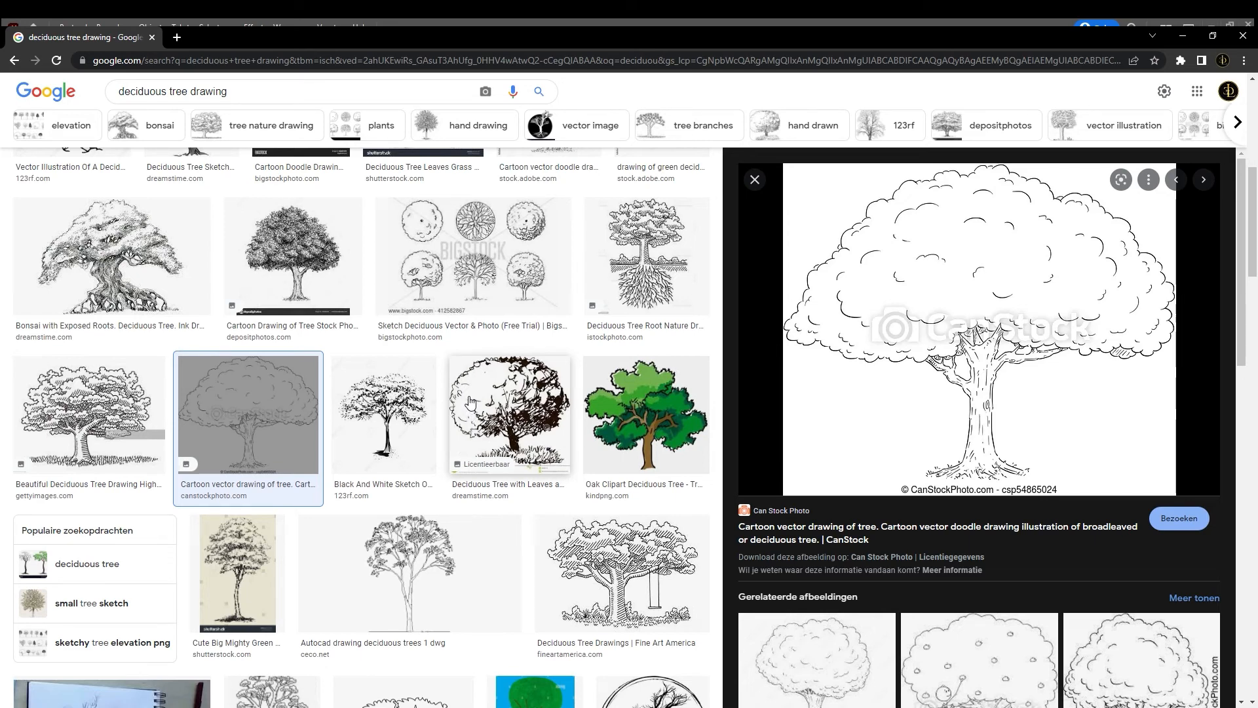
Switch to Illustrator and review the tree groups in Assets.ai, from the flat-topped and willow-like trees to the four dark pines
key(alt+Tab)
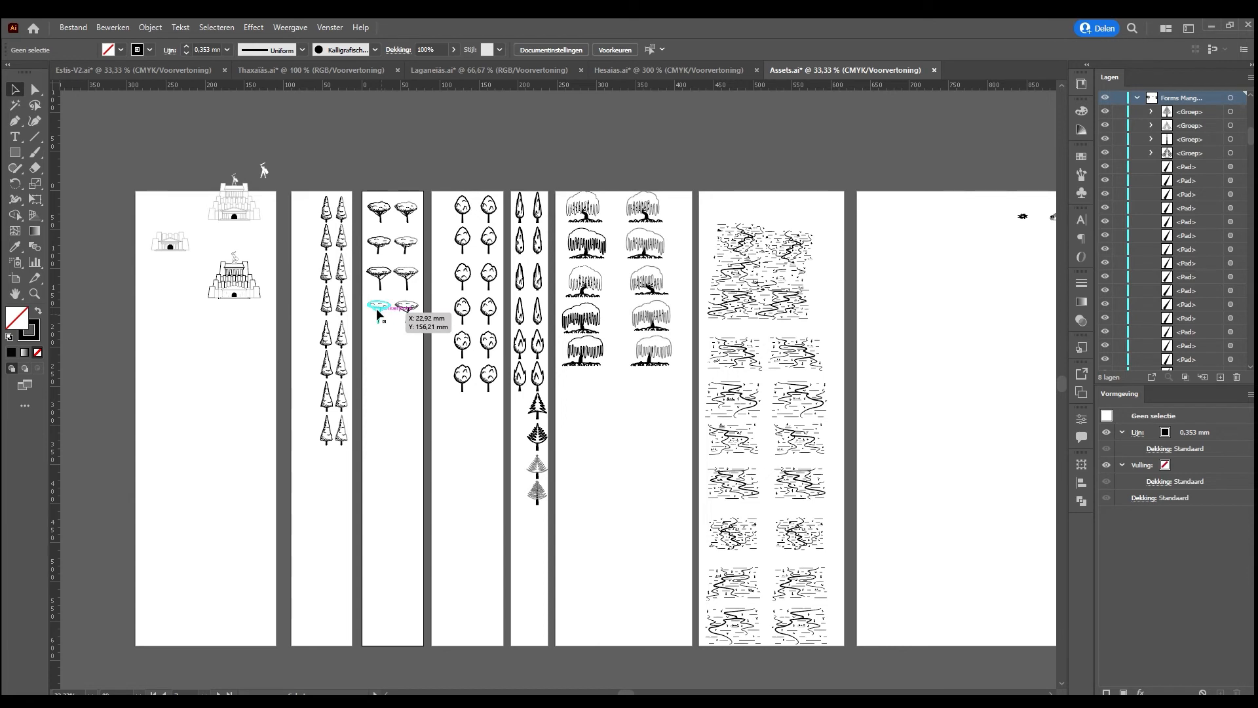
click(386, 321)
click(417, 349)
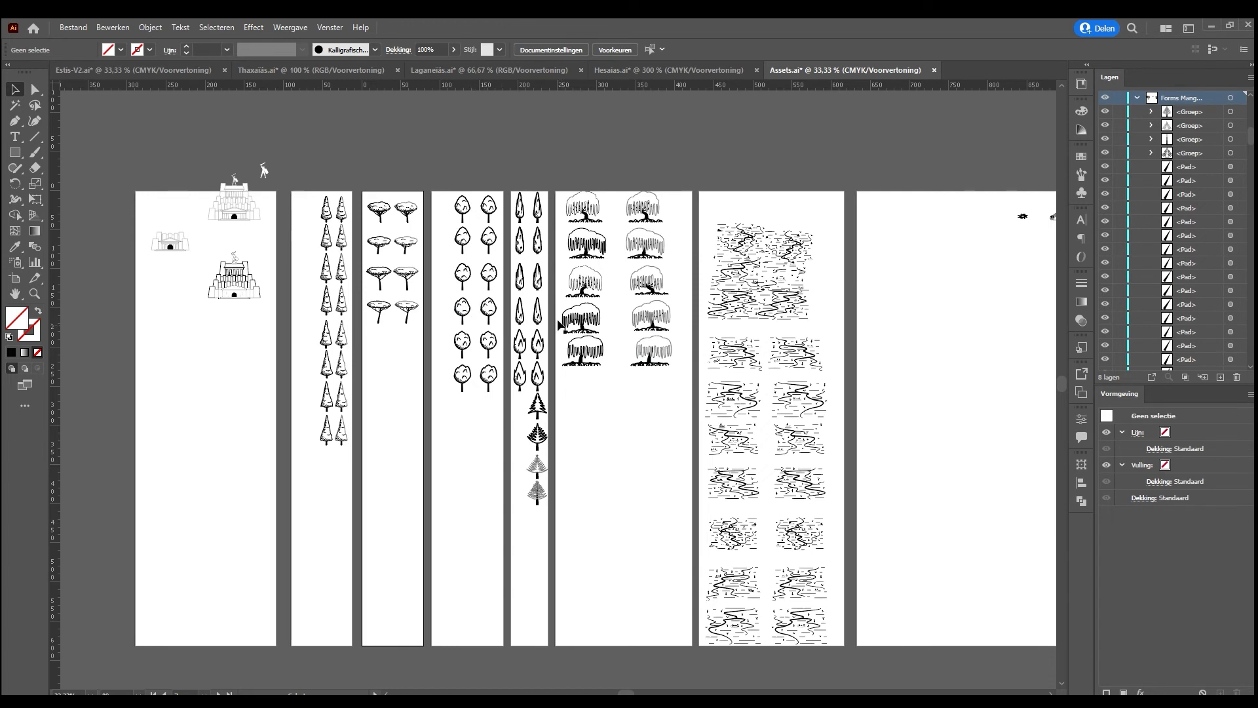
click(576, 321)
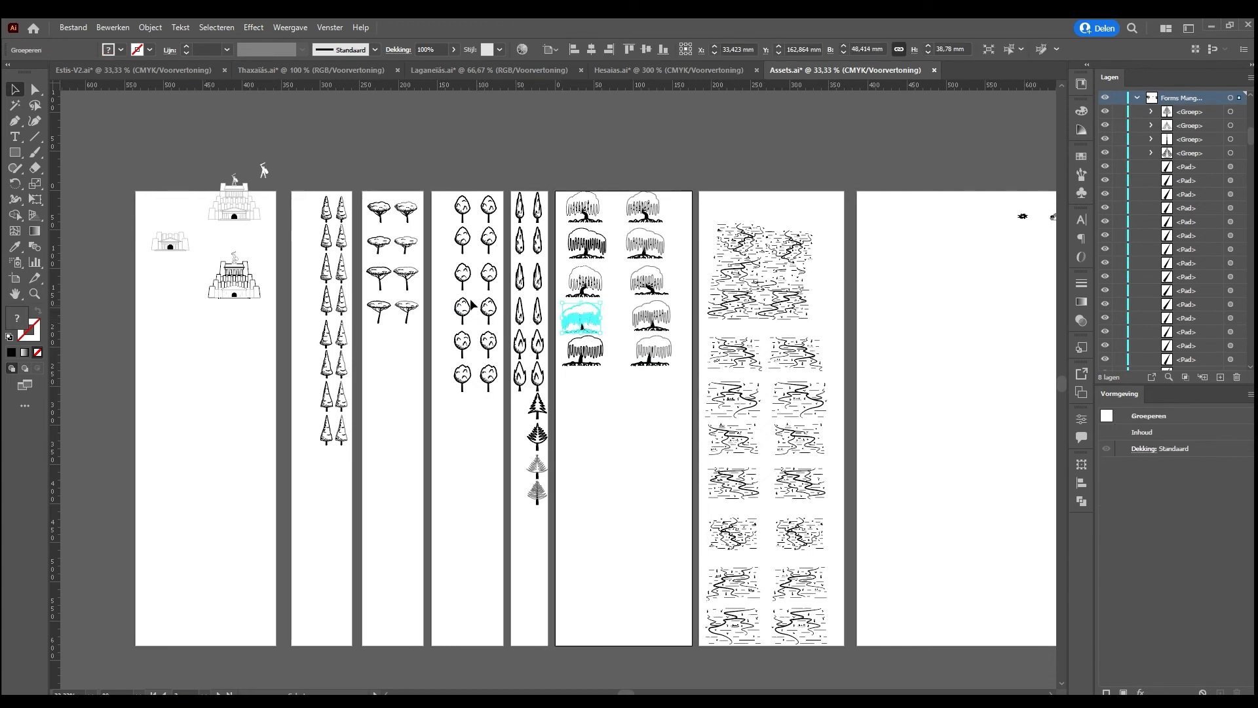
click(440, 291)
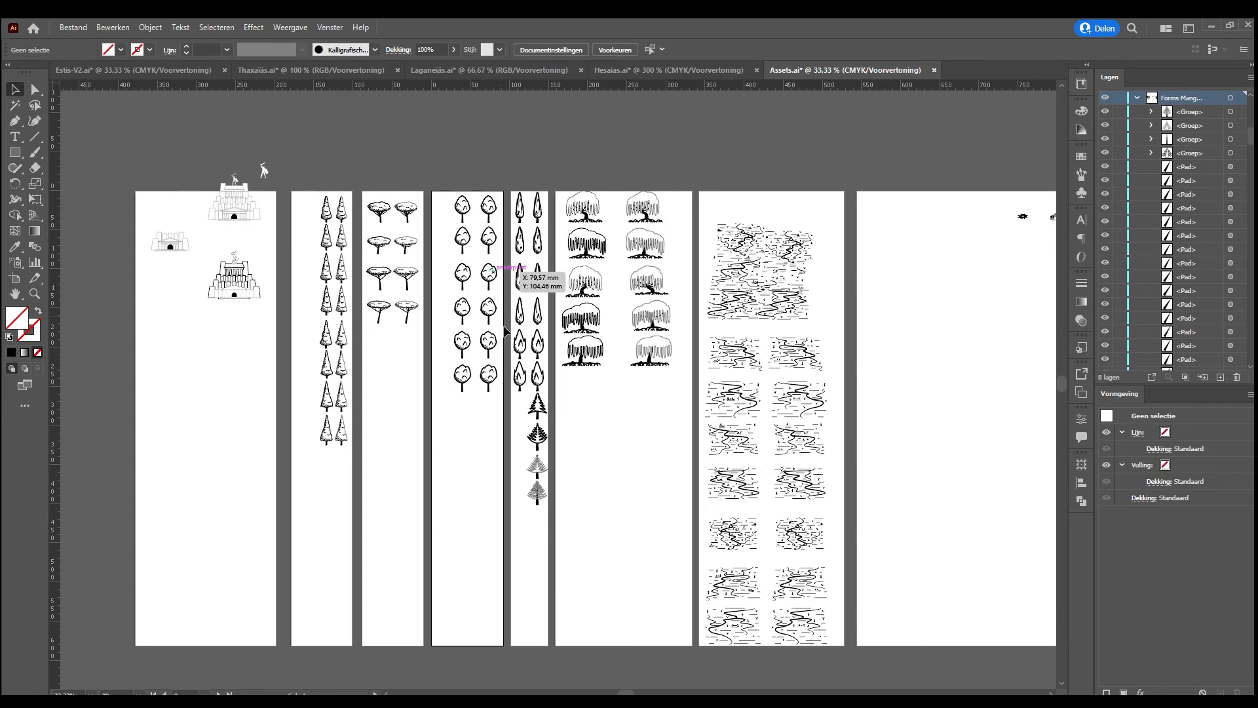
click(524, 447)
drag(524, 447, 553, 506)
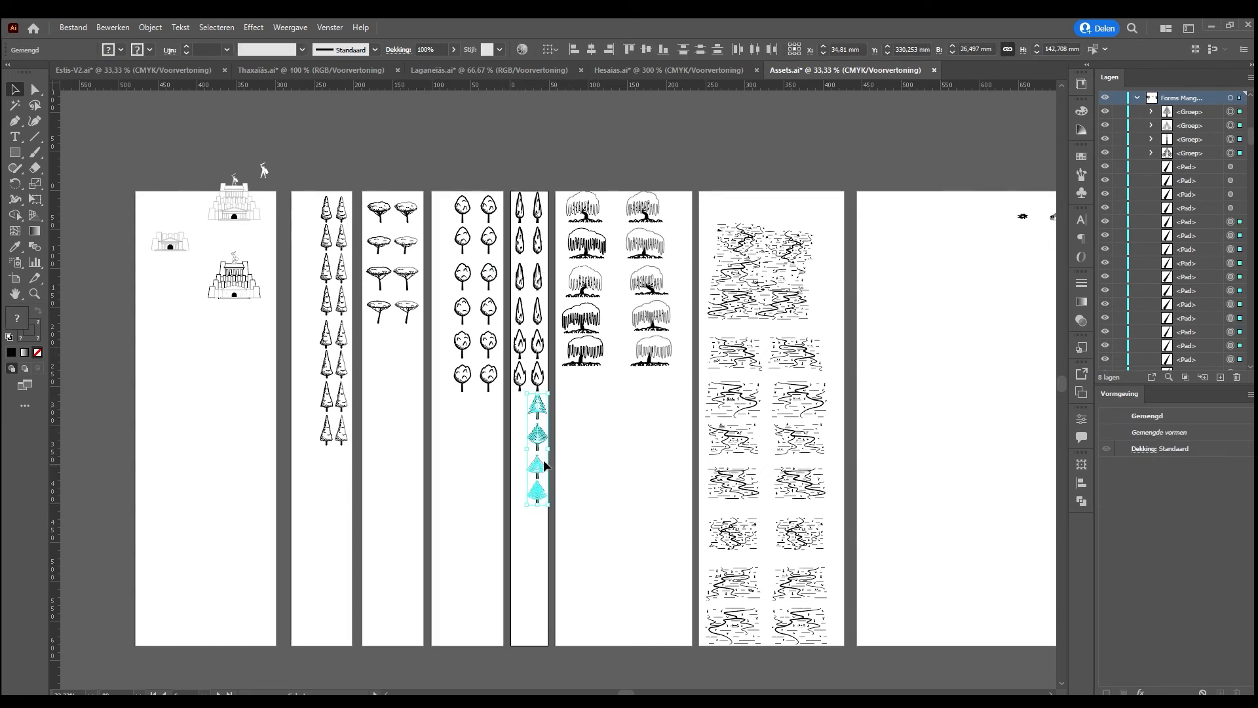
click(564, 429)
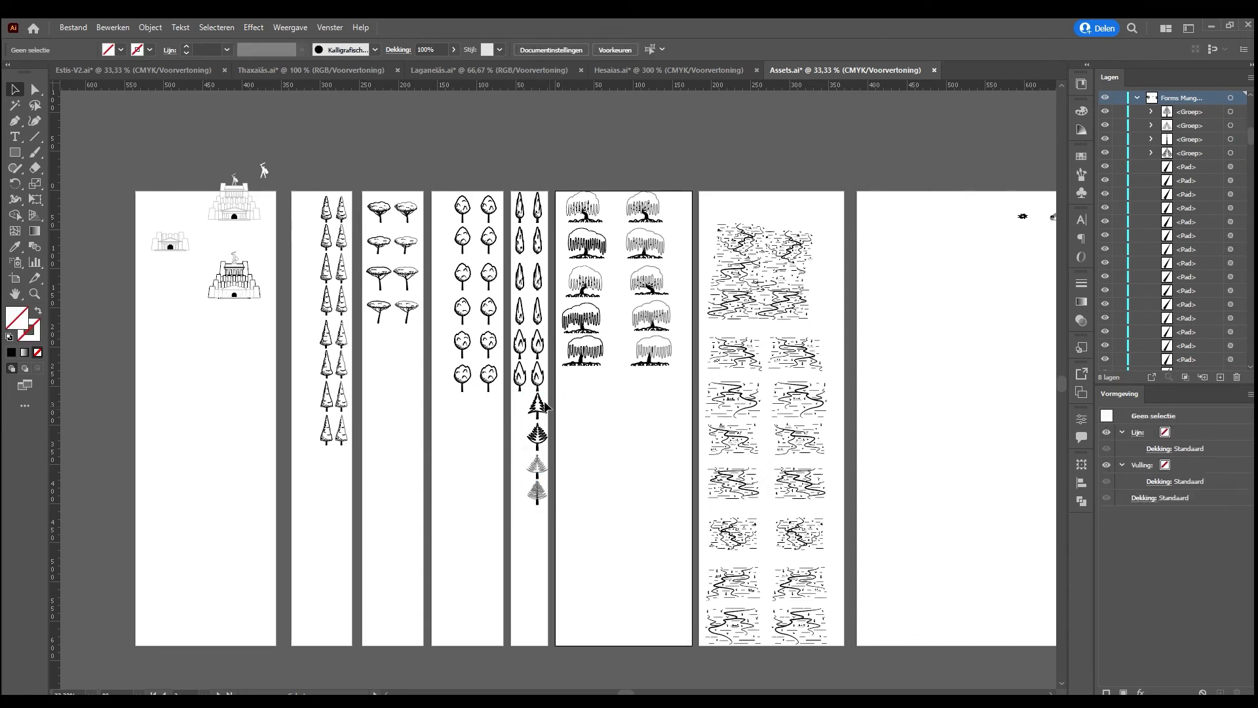
Delete the four pine trees below the cypress-like trees on the narrow artboard, including their leftover paths
key(d)
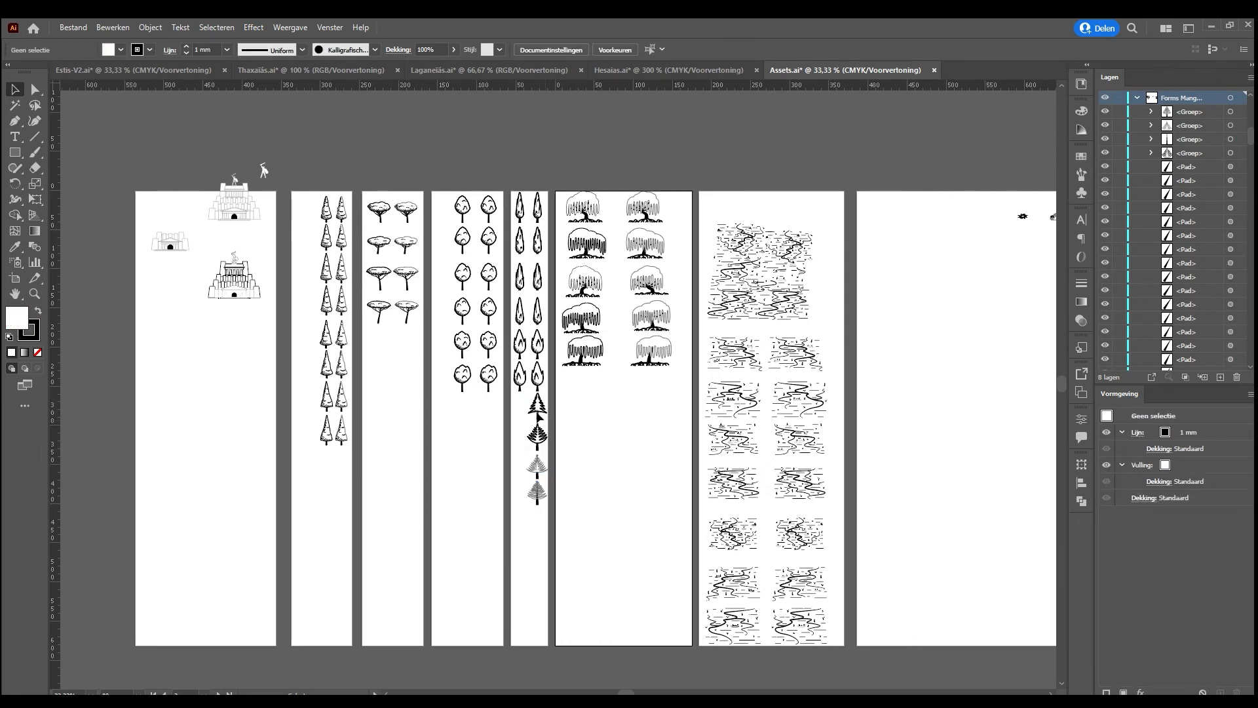
drag(521, 392, 565, 518)
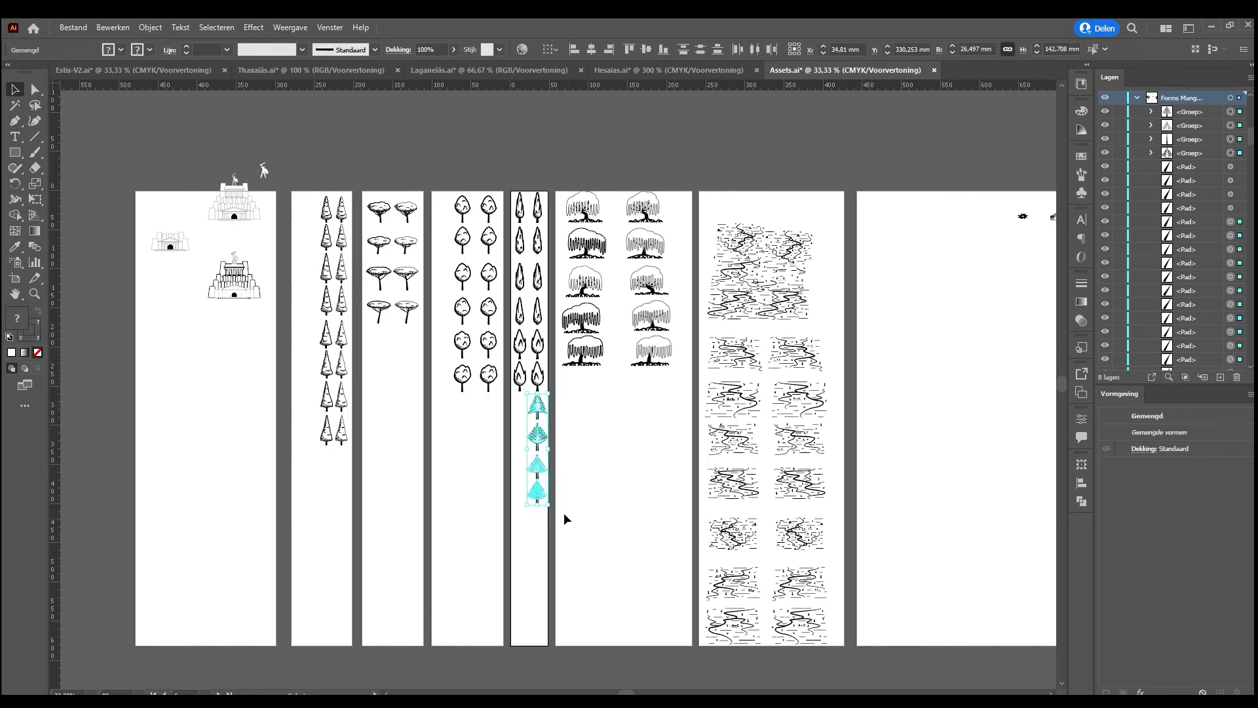
key(Delete)
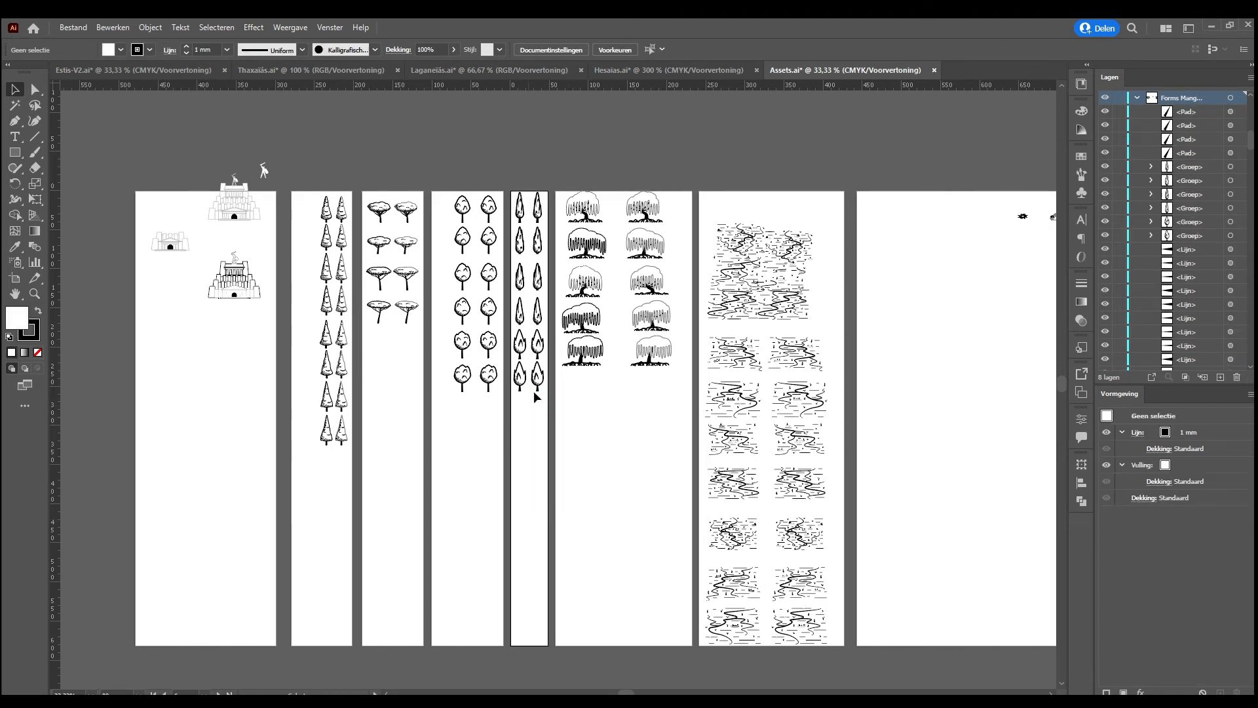
drag(528, 393, 538, 407)
key(Delete)
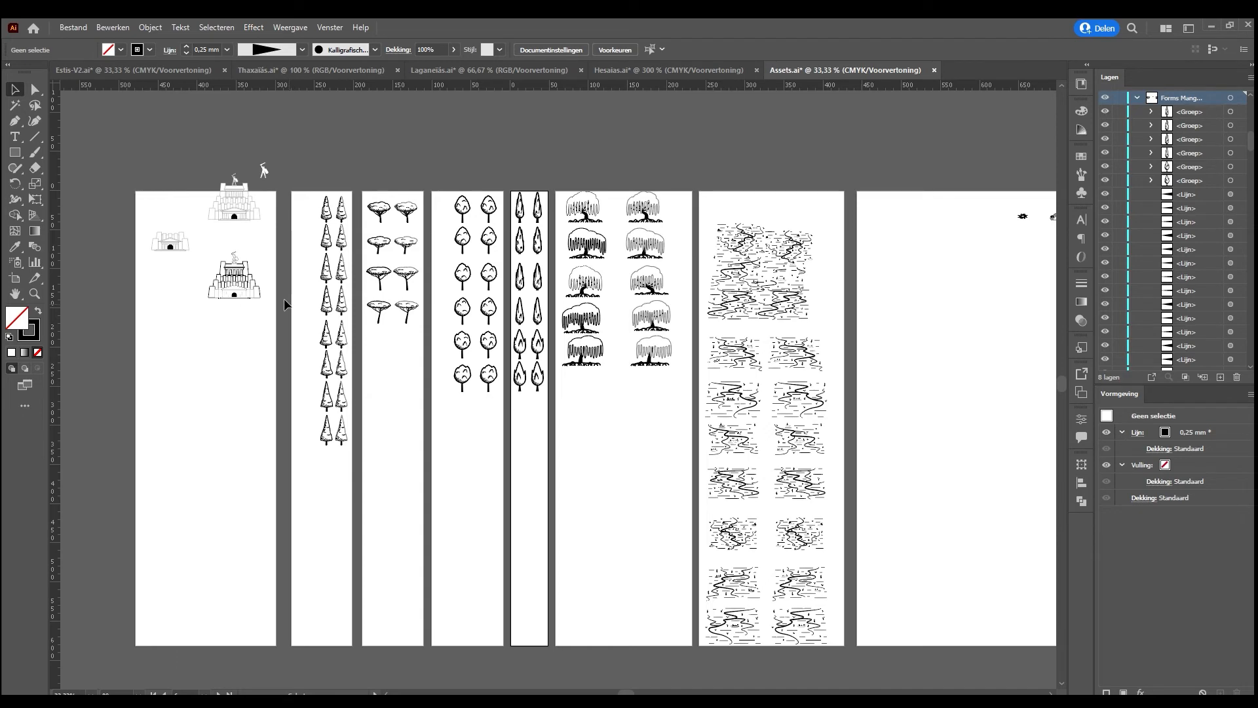
Select the upper stepped fortress with the warrior statue on the settlement artboard and examine it at 100% zoom
click(220, 281)
click(230, 197)
key(ctrl+plus)
key(ctrl+plus)
key(ctrl+plus)
scroll(552, 357, down, 8)
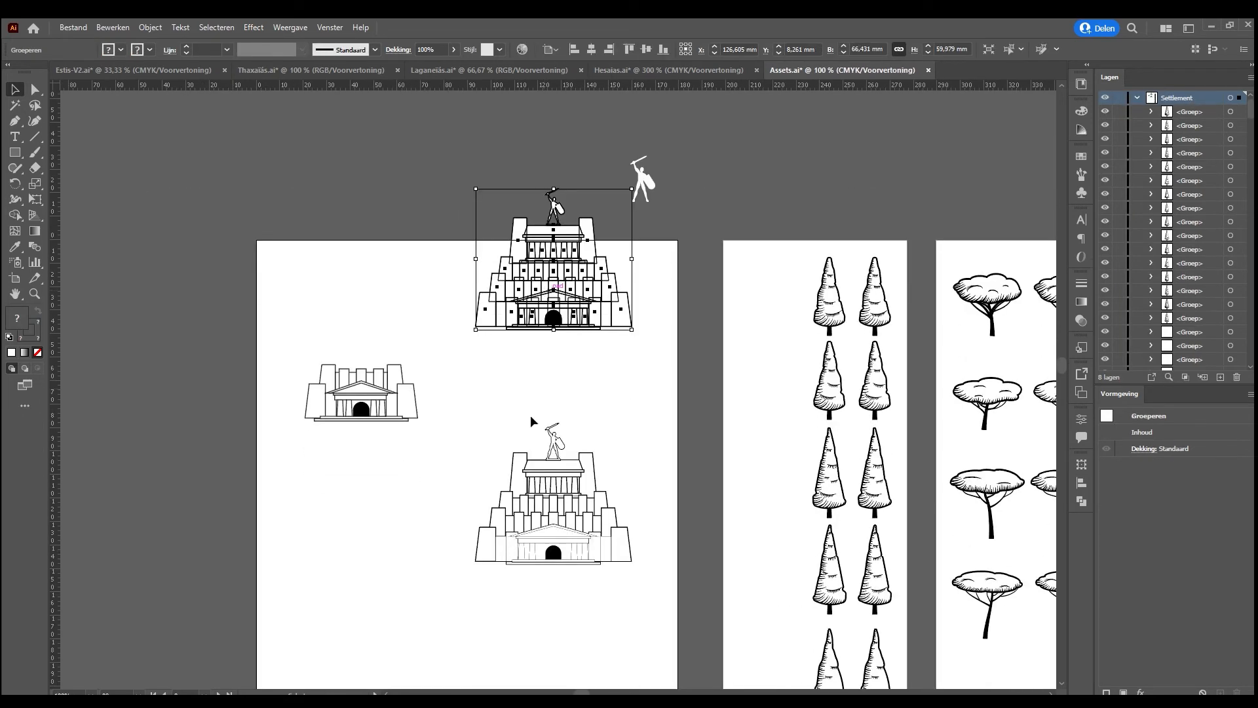
Copy the lower stepped fortress with the warrior statue from the settlement artboard and paste it into the Hesaias map
click(589, 514)
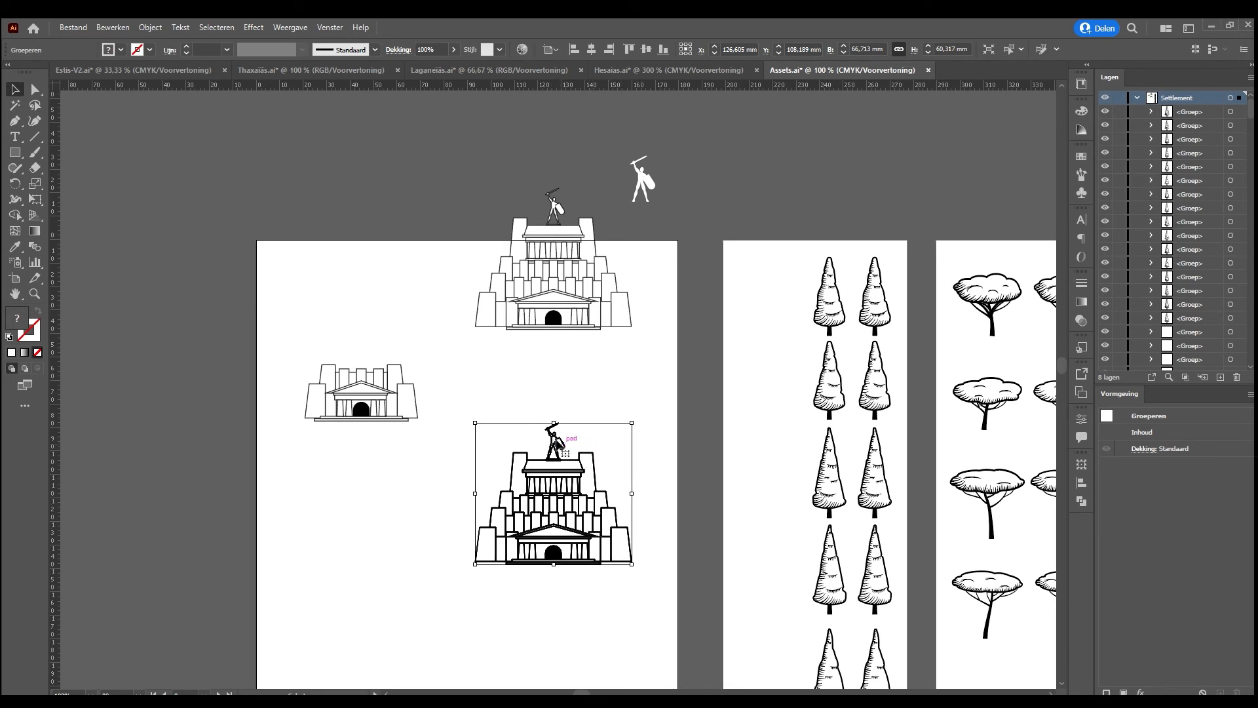
click(638, 445)
click(557, 442)
click(173, 72)
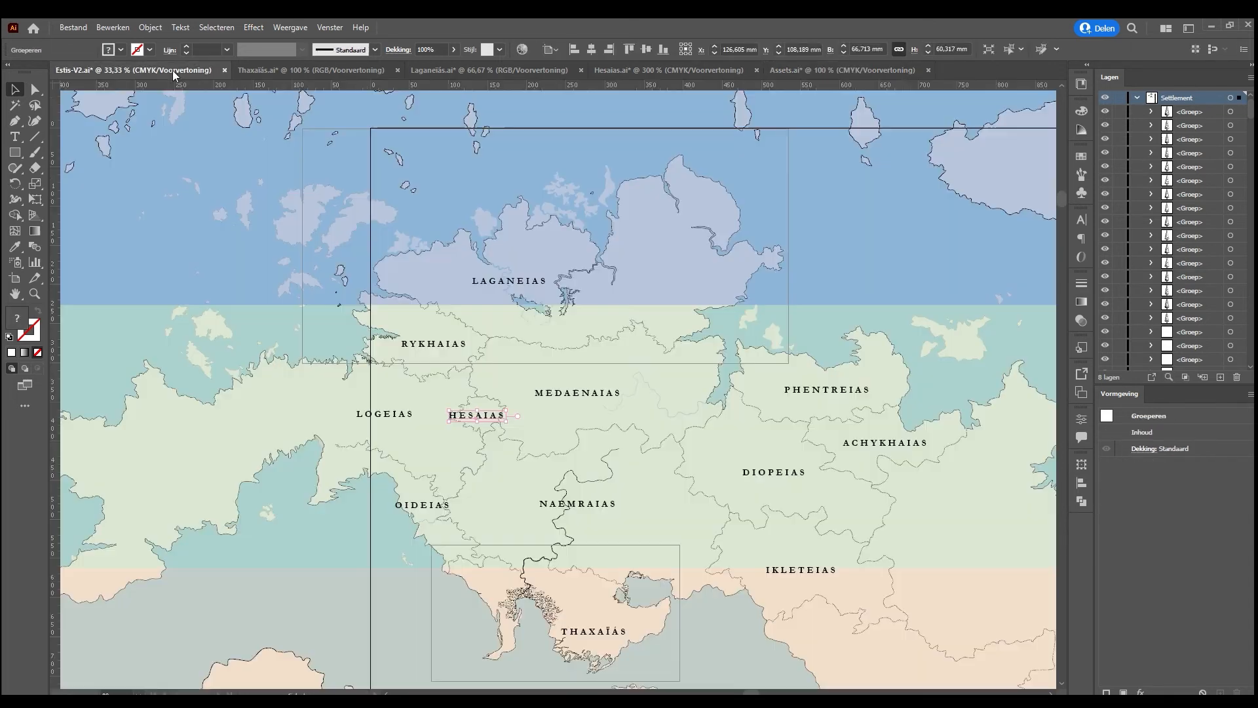
click(700, 70)
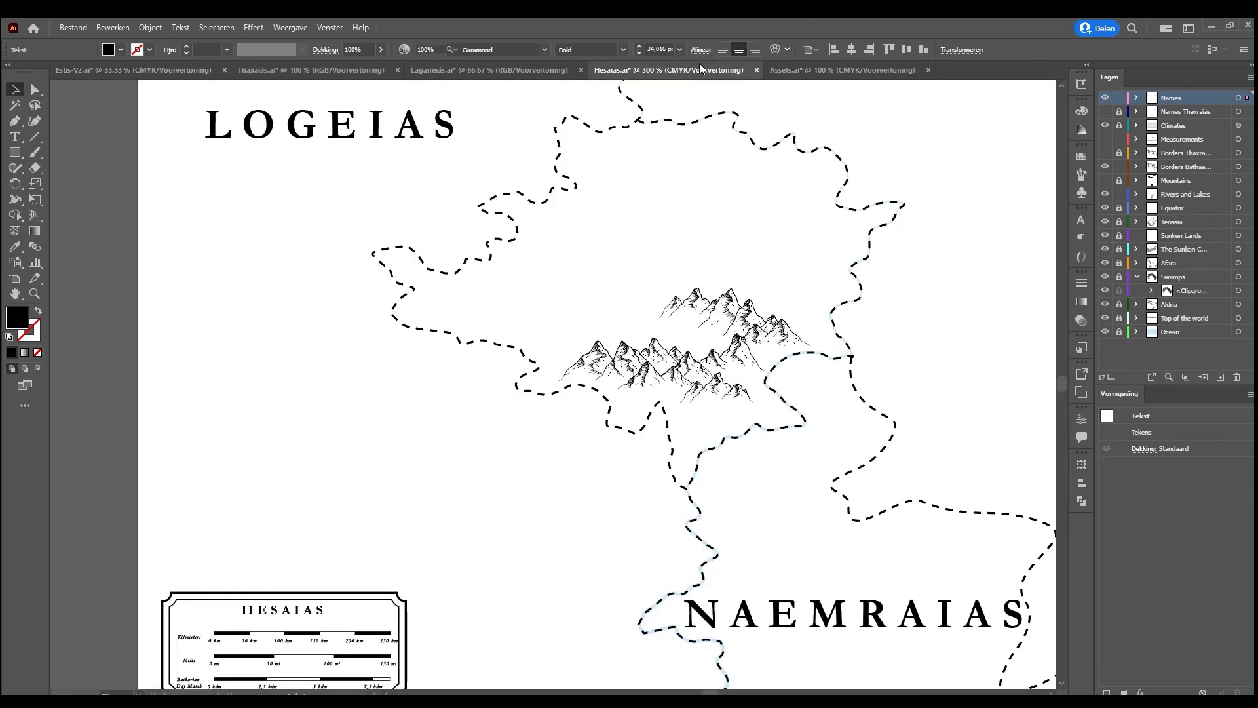
key(ctrl+v)
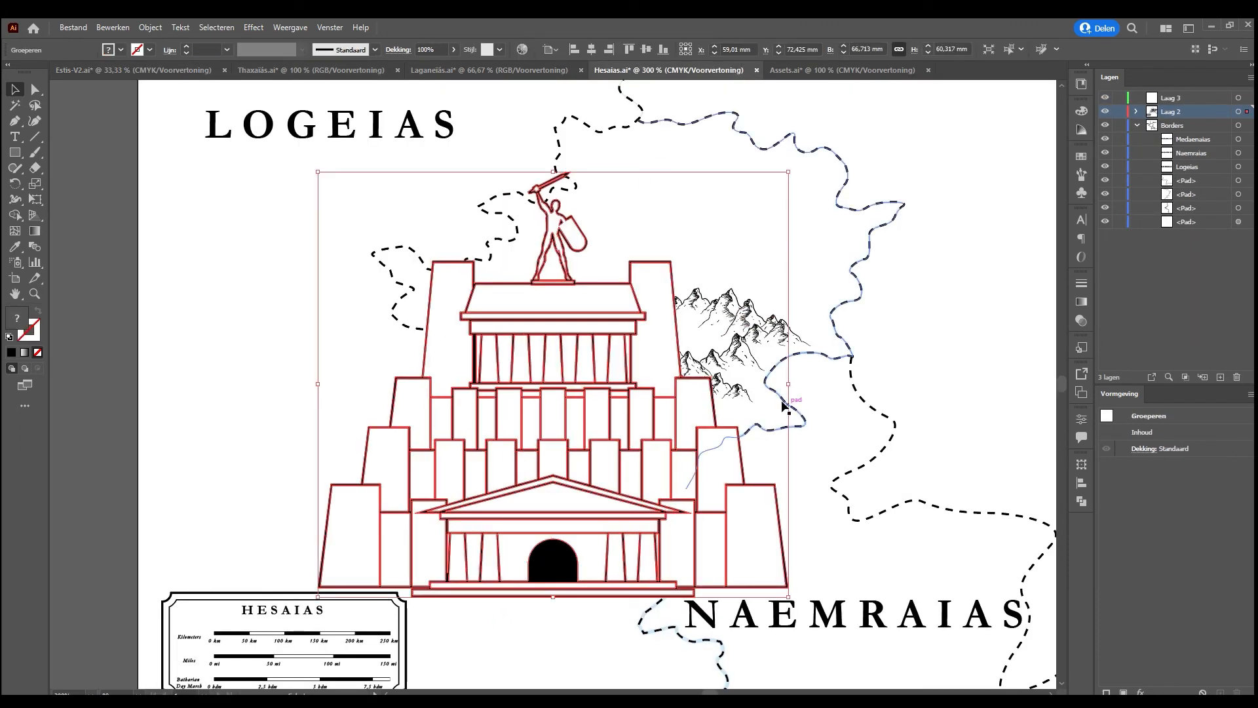
Scale the pasted fortress down to about 4.1 × 3.7 mm and place it between the upper and lower mountain ranges
drag(791, 387, 567, 338)
key(ctrl+z)
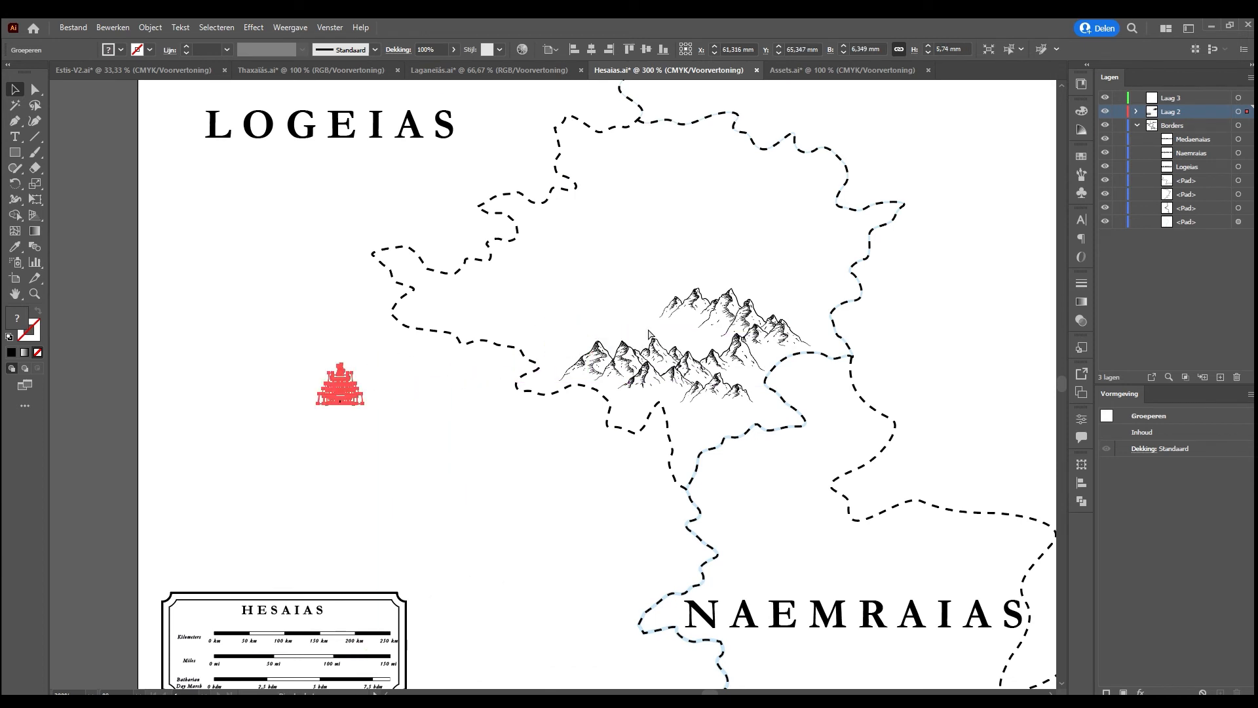
drag(366, 387, 711, 333)
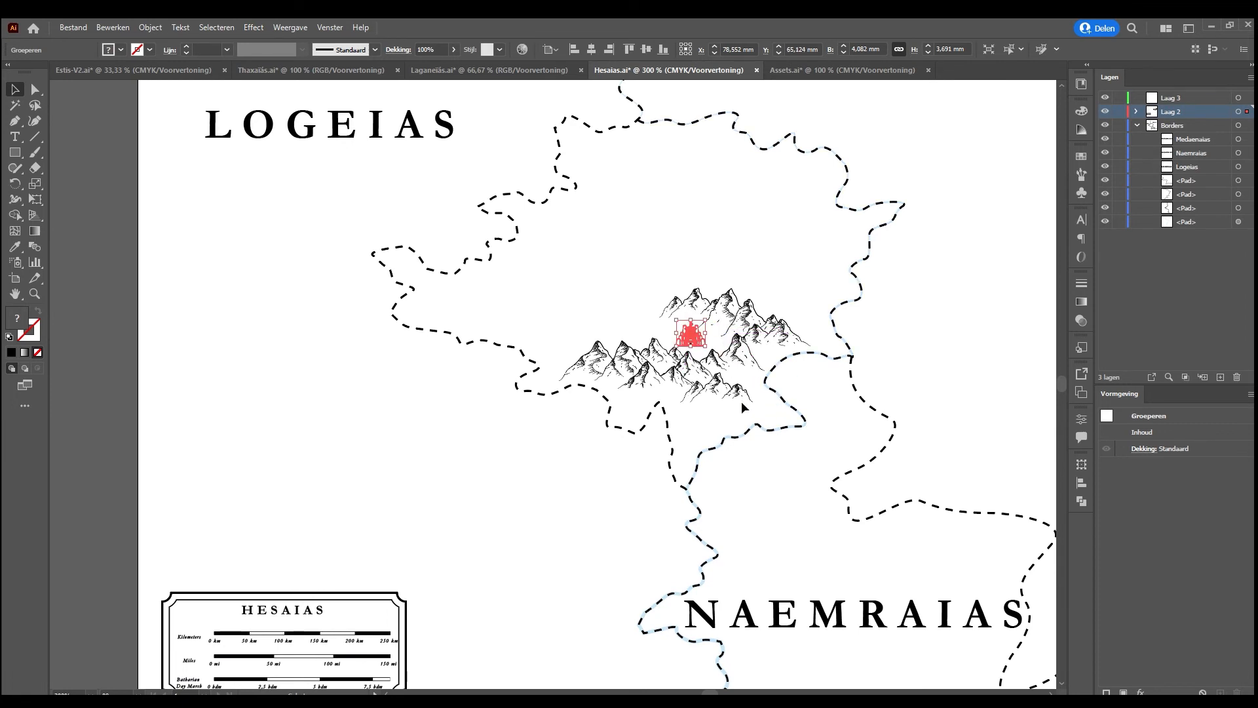
Shrink the fortress further to about 2.4 × 2.1 mm and fine-tune its position in the gap between the mountain ranges
click(746, 407)
key(ctrl+plus)
key(ctrl+plus)
key(ctrl+plus)
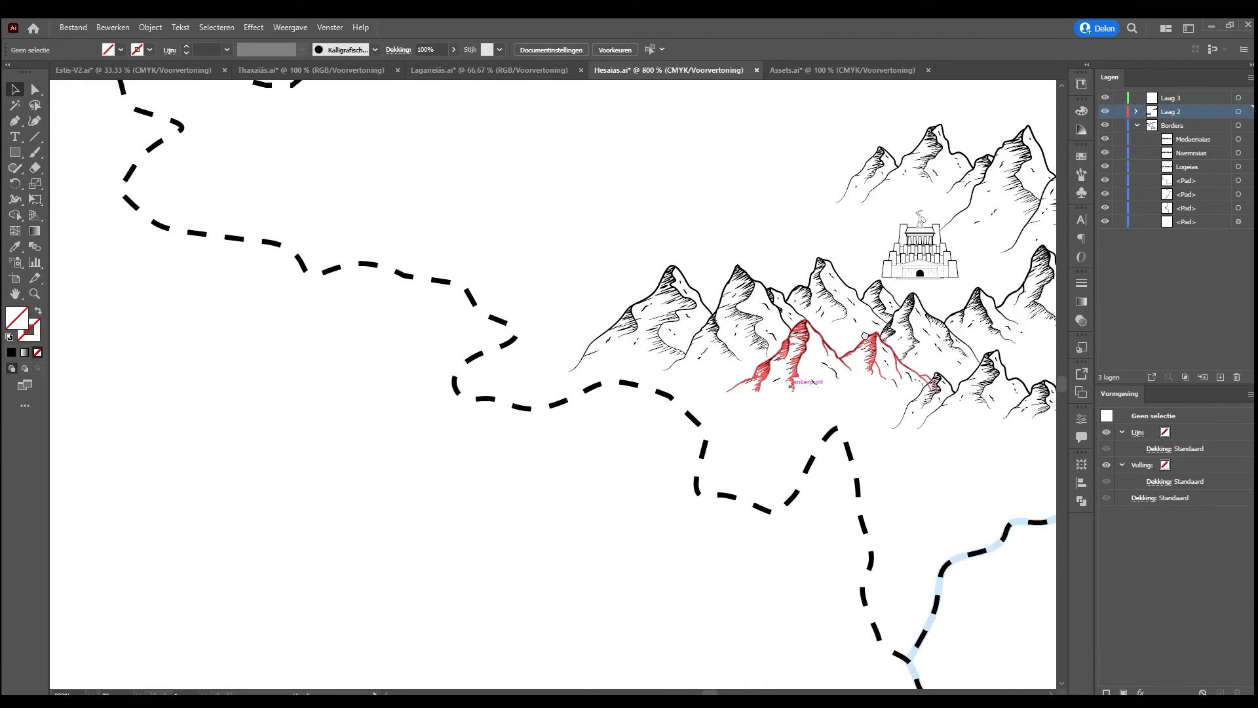
drag(864, 335, 384, 344)
drag(424, 264, 450, 274)
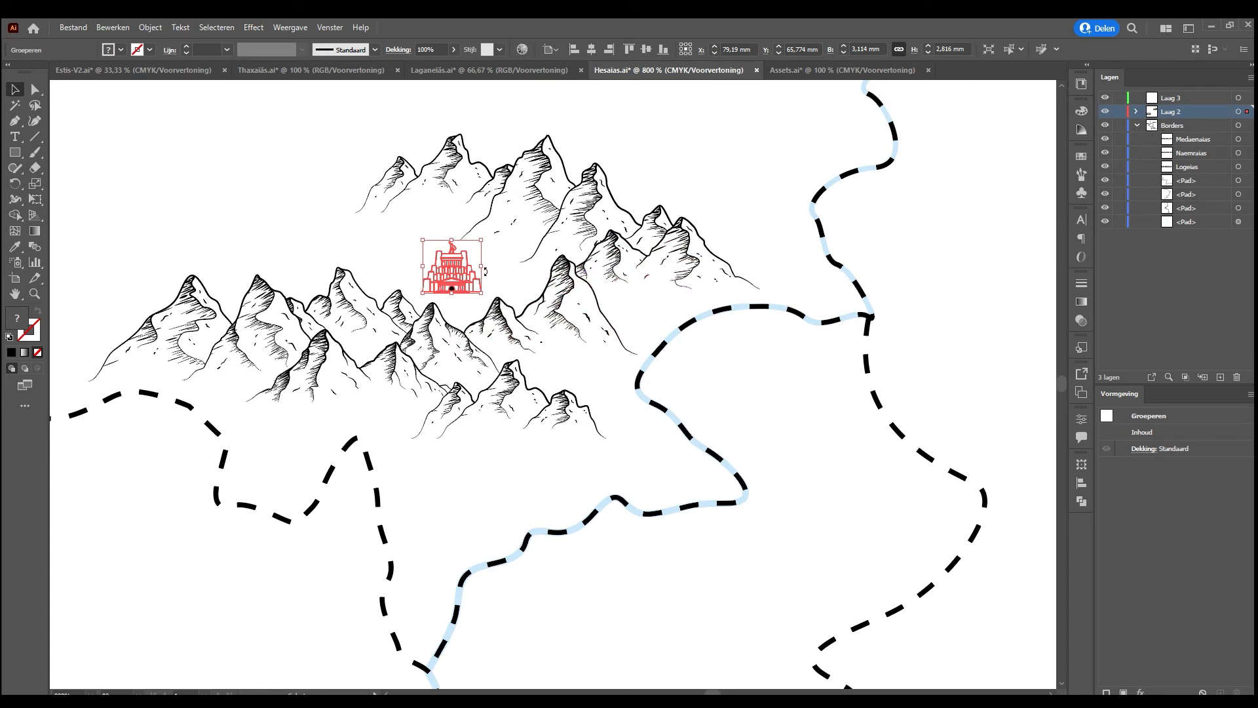
drag(448, 273, 443, 268)
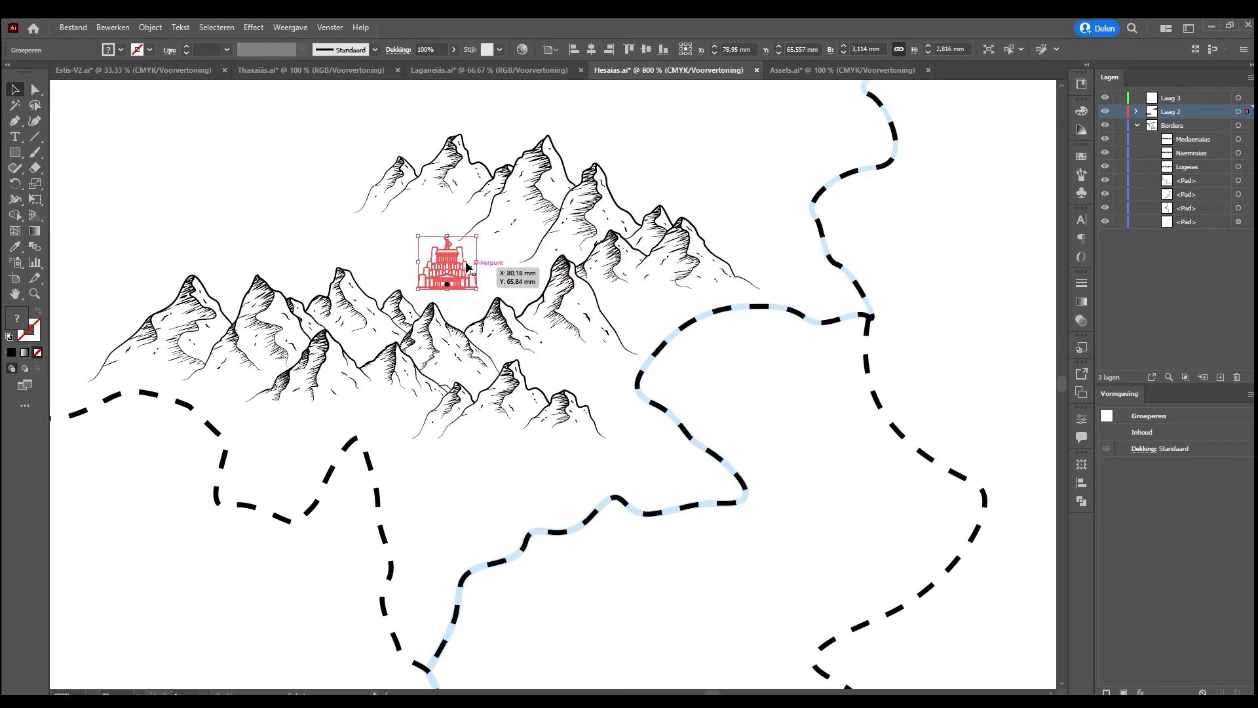
mouse_move(477, 262)
mouse_down()
mouse_move(458, 274)
mouse_move(468, 279)
mouse_up()
key(ctrl+minus)
key(ctrl+minus)
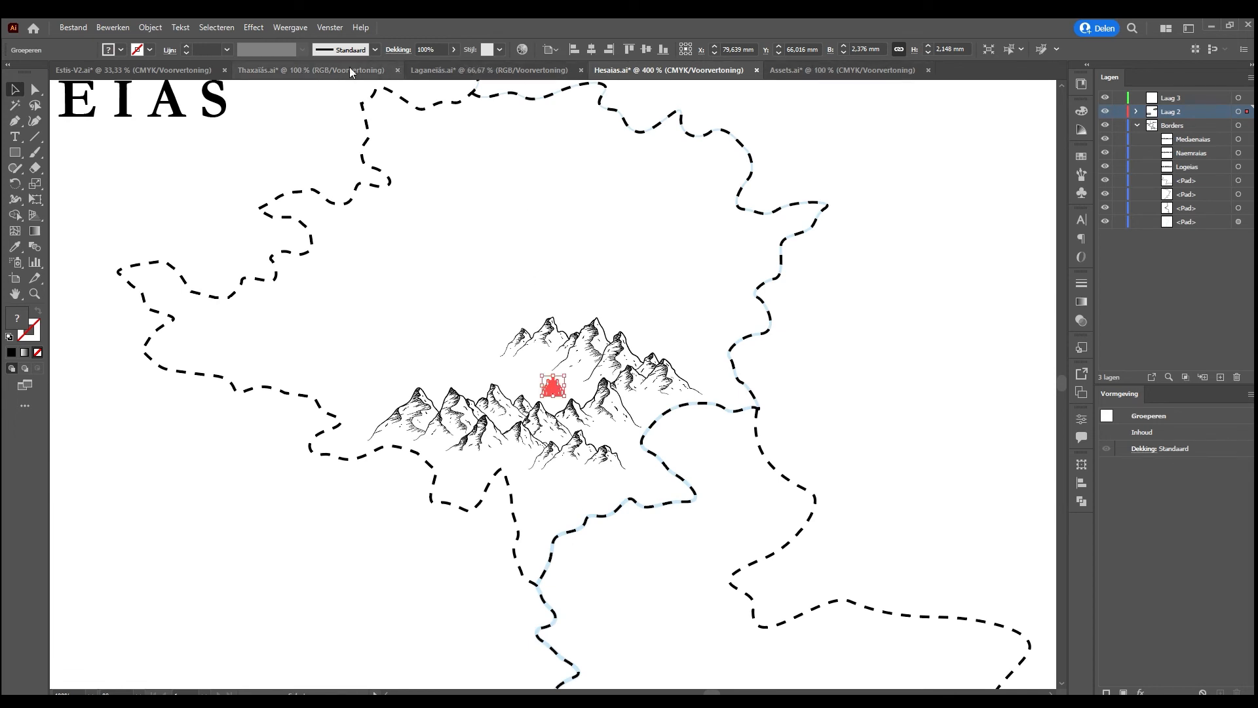
Copy the first column of seven hill drawings from the hills artboard in Assets.ai and paste it into the Hesaias map
click(808, 70)
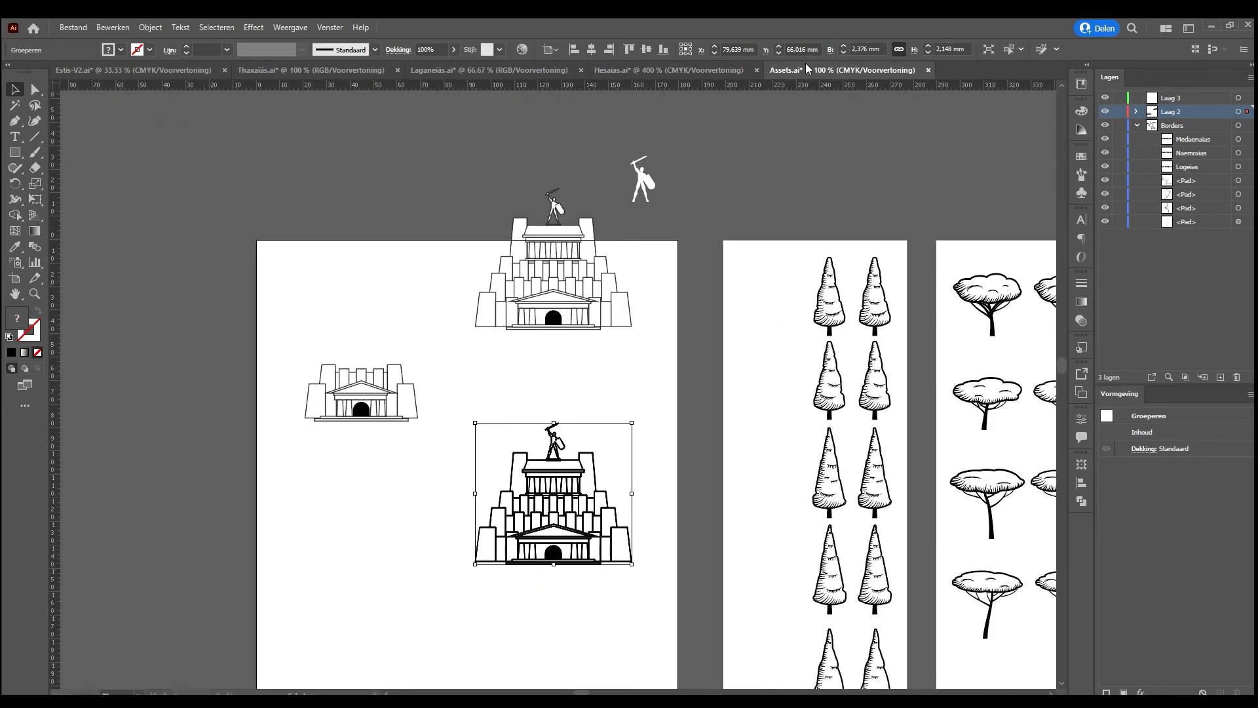
click(753, 290)
key(ctrl+minus)
key(ctrl+minus)
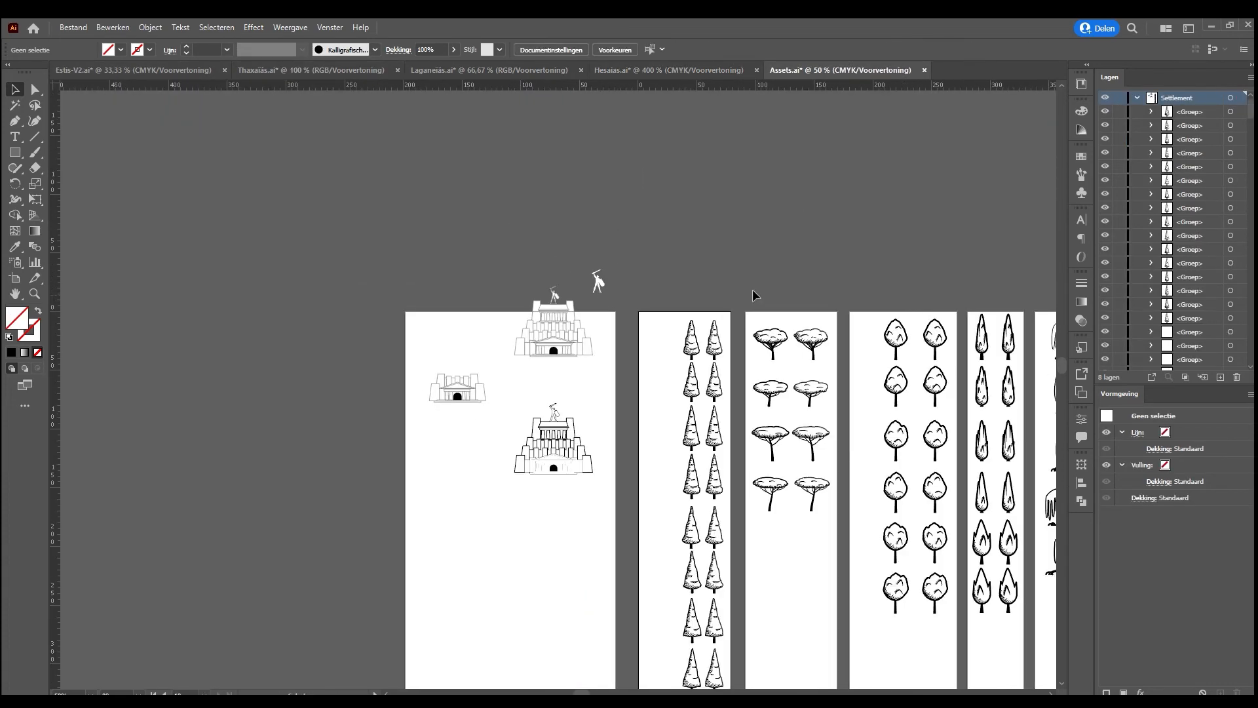
drag(842, 380, 336, 271)
drag(721, 416, 385, 397)
drag(805, 390, 406, 409)
drag(752, 350, 367, 336)
drag(546, 226, 593, 590)
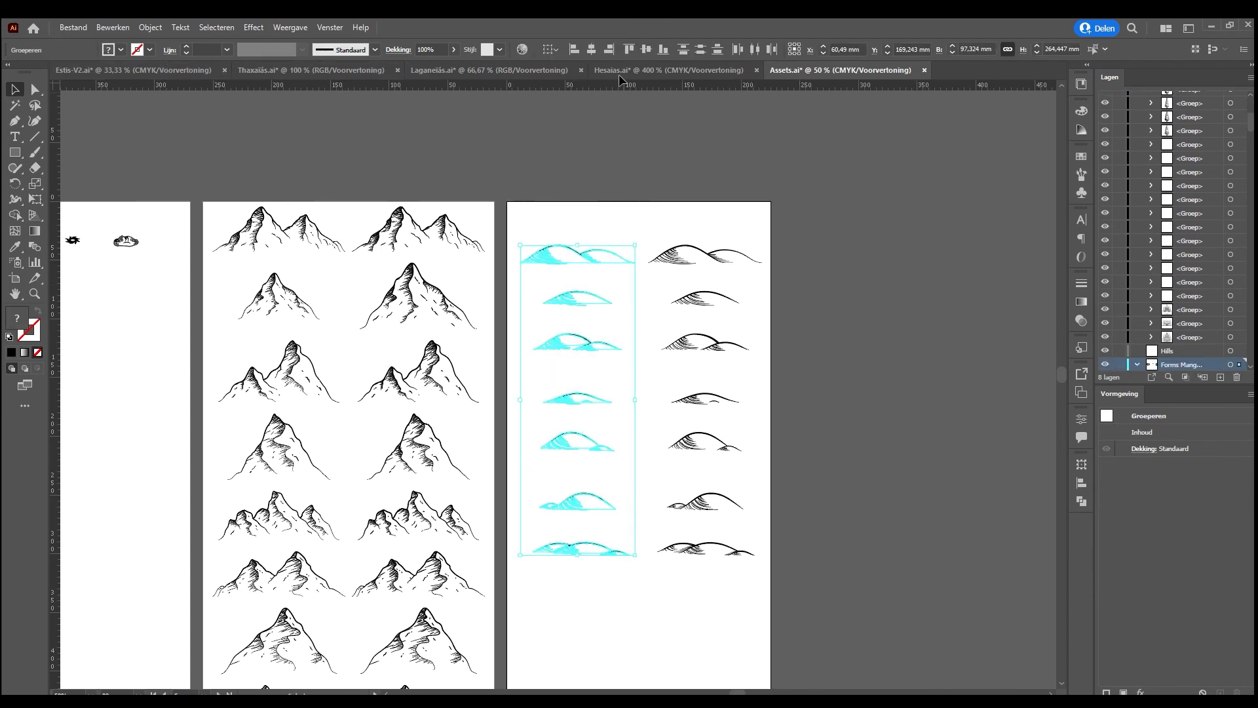
click(629, 70)
key(ctrl+v)
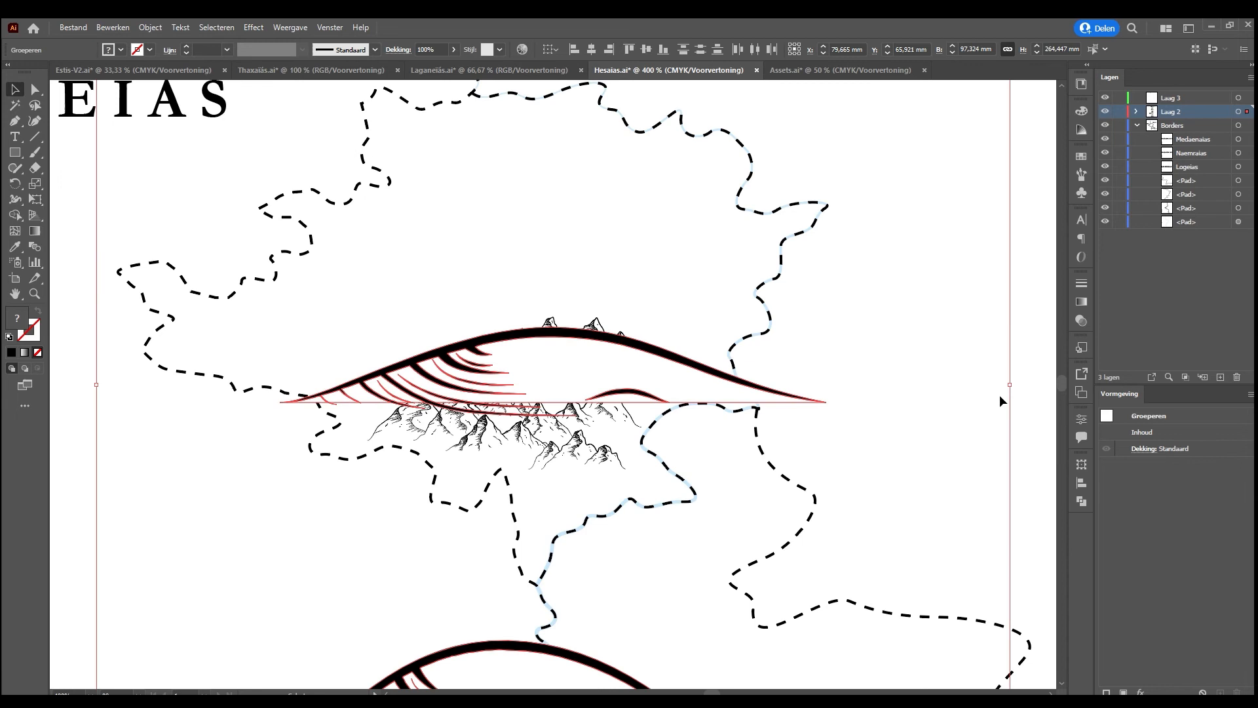
Scale the pasted hills down to map size and spread the individual hills around the mountains inside the Hesaias border
drag(1013, 384, 470, 241)
click(368, 327)
drag(473, 348, 438, 371)
drag(480, 326, 695, 334)
drag(462, 293, 261, 338)
drag(450, 270, 637, 264)
drag(466, 239, 634, 199)
drag(472, 196, 503, 292)
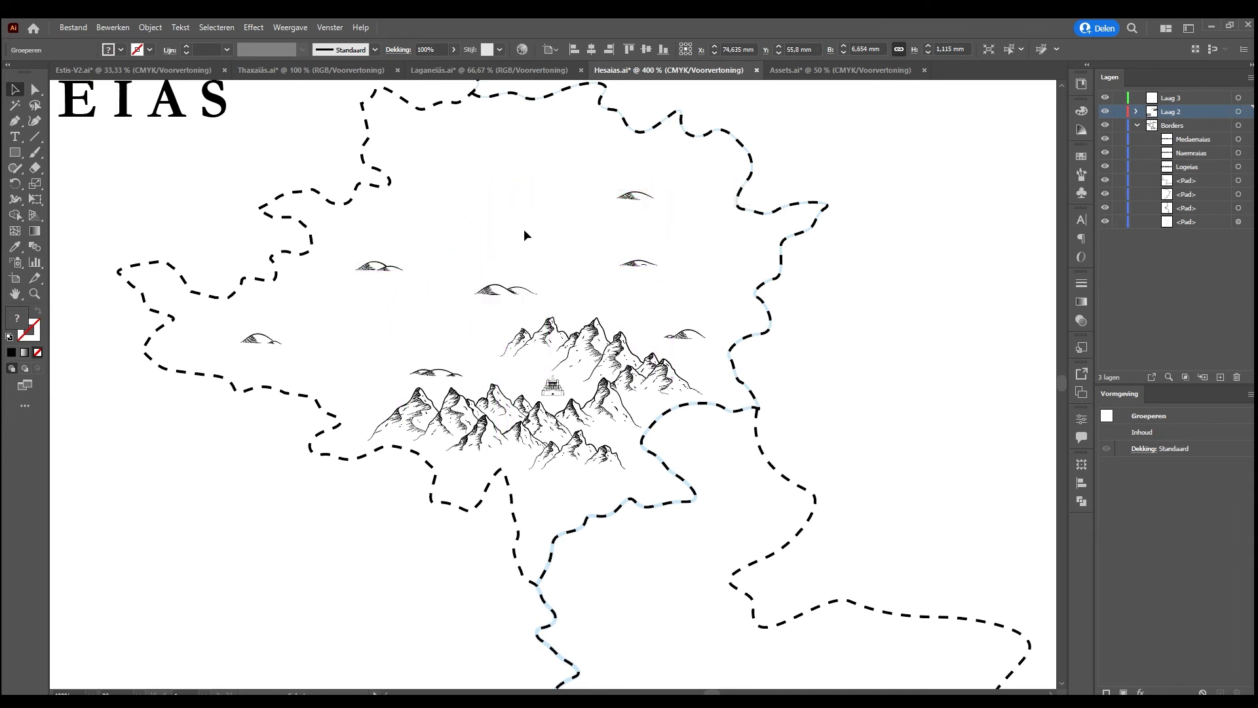
Review the whole Hesaias map with its hills, and examine the line work of the placed fortress up close
click(628, 248)
key(ctrl+minus)
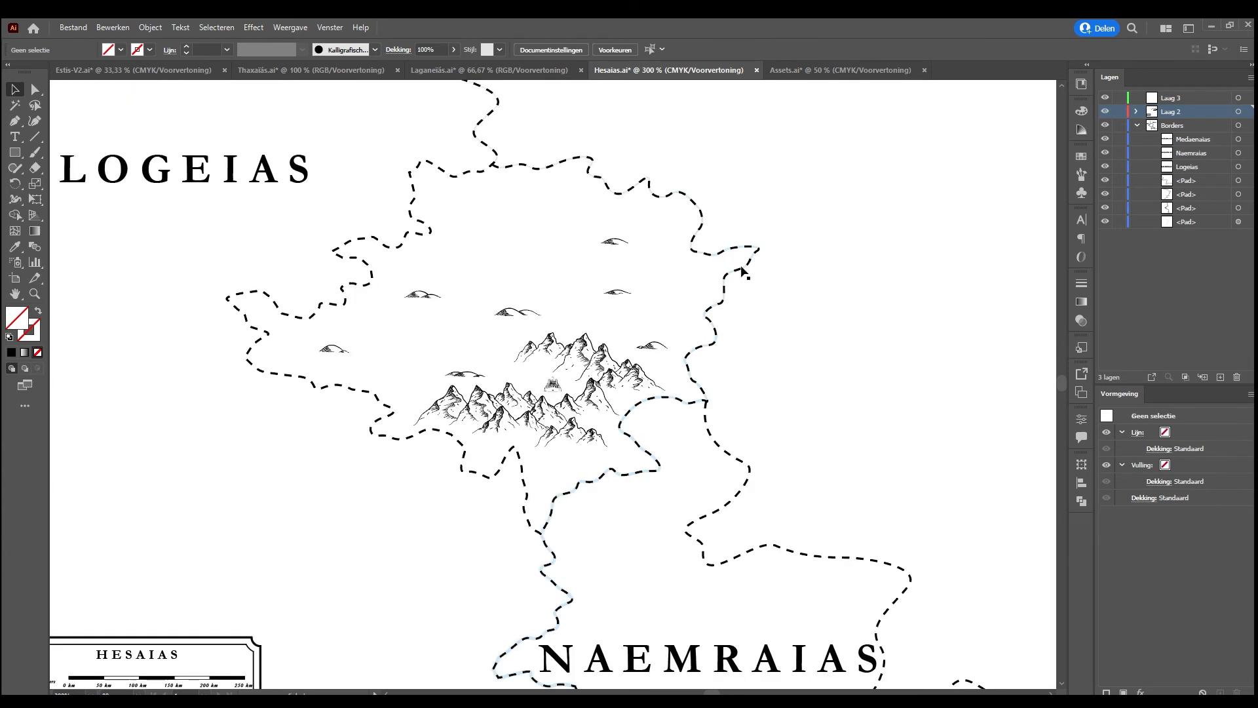
click(559, 386)
click(849, 354)
key(ctrl+0)
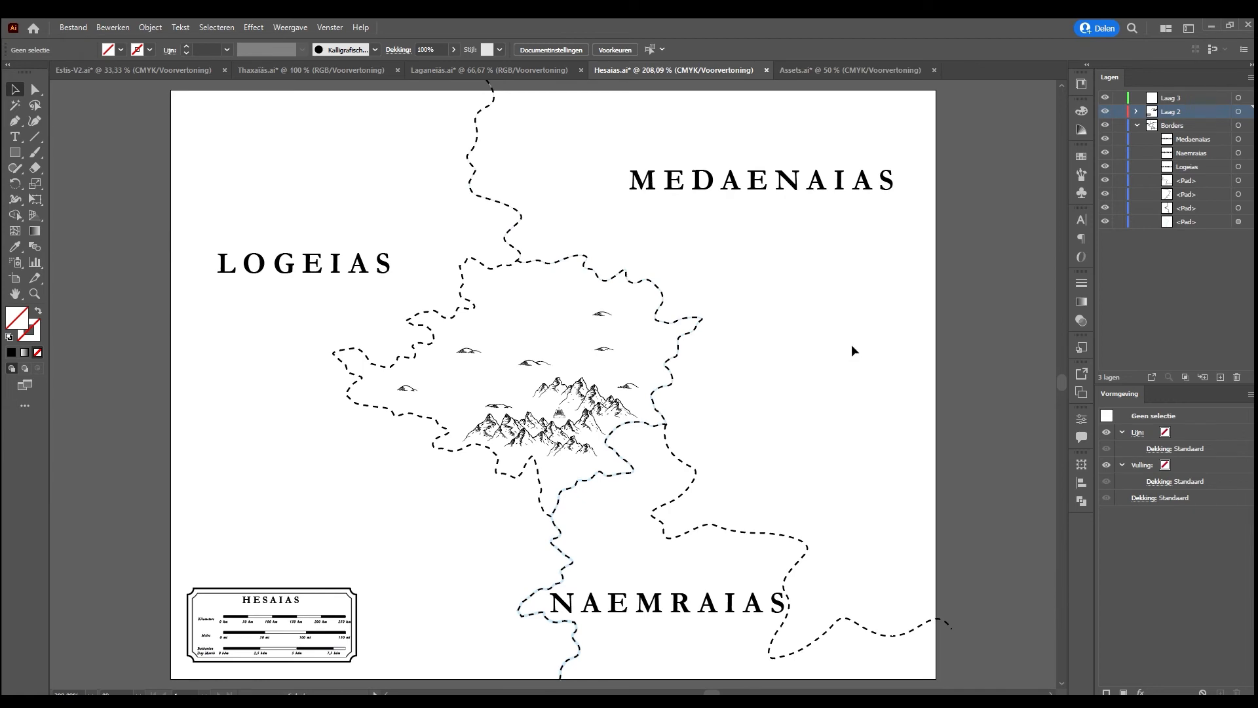
key(ctrl+plus)
key(ctrl+plus)
key(ctrl+plus)
key(ctrl+plus)
key(ctrl+plus)
key(ctrl+plus)
key(ctrl+plus)
key(ctrl+plus)
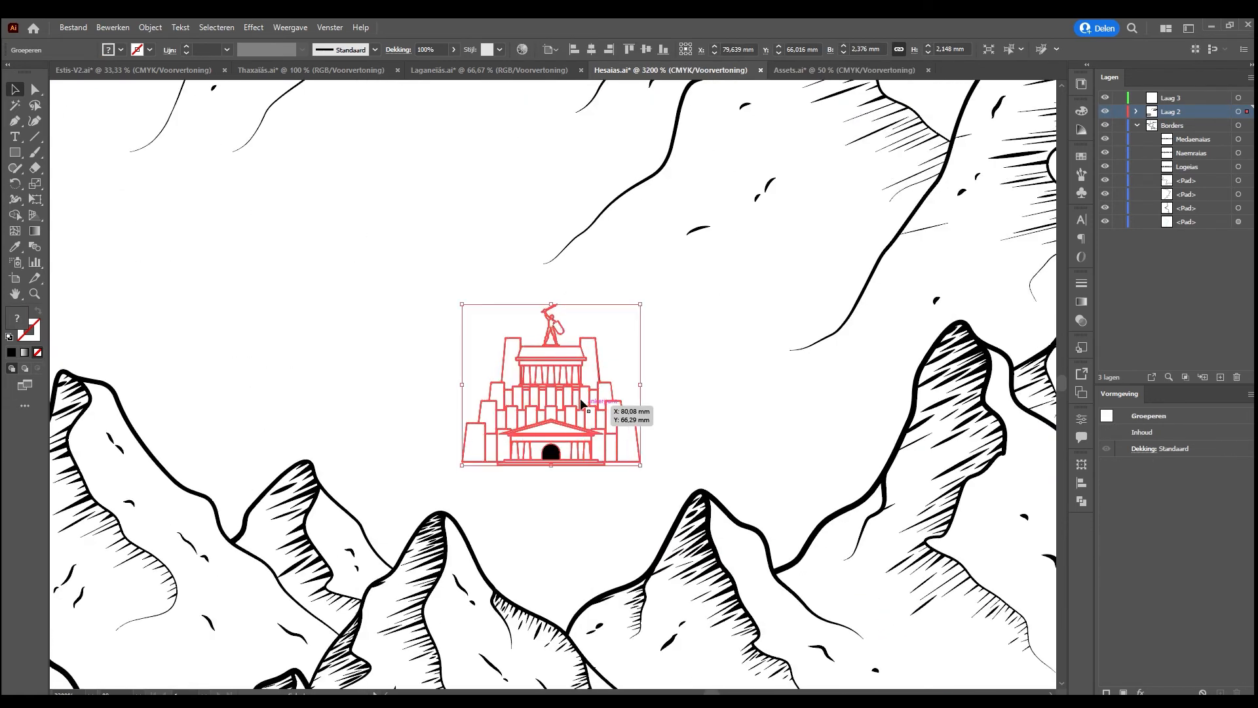
click(580, 489)
click(524, 461)
key(ctrl+plus)
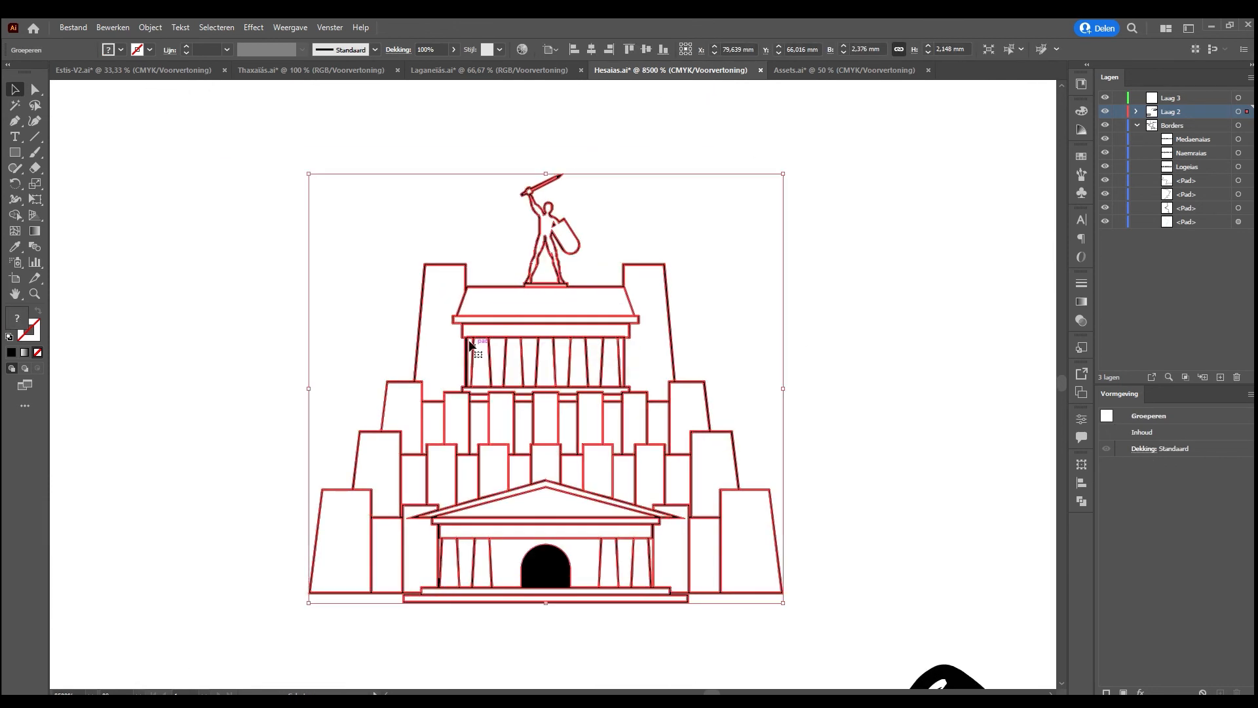
click(219, 458)
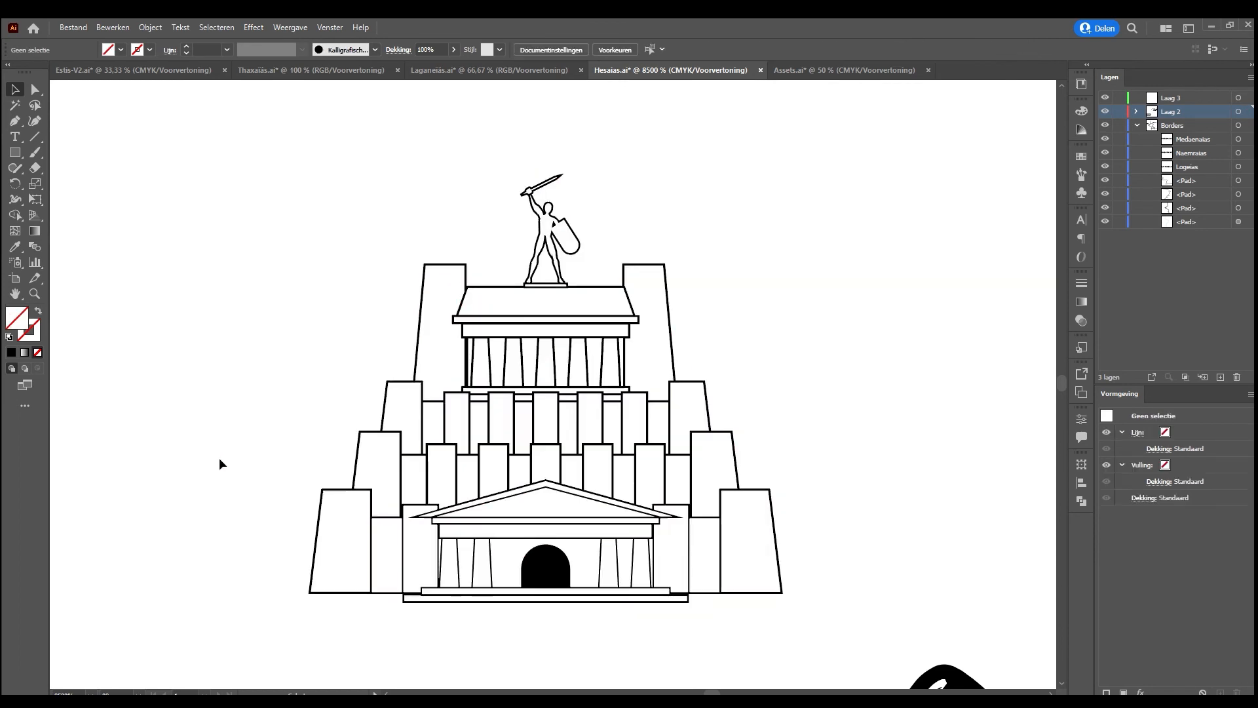
click(371, 537)
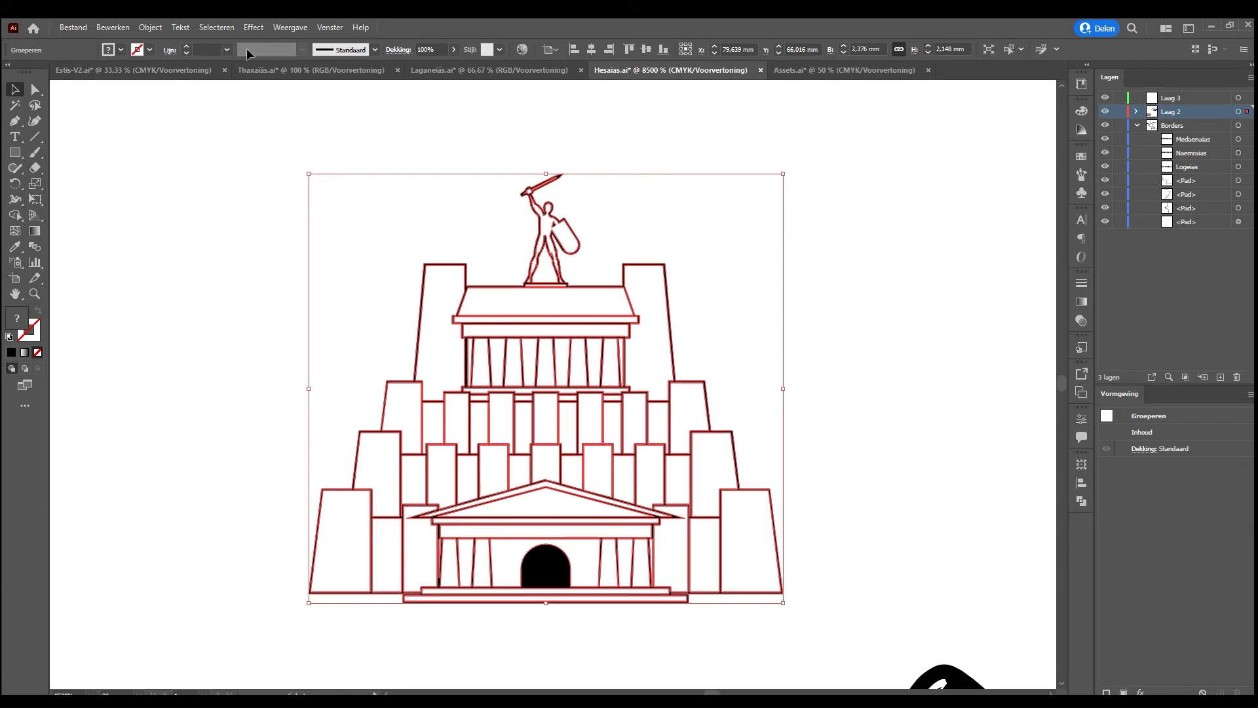
Switch back to Assets.ai and duplicate the upper fortress onto the empty canvas beside the settlement artboard
click(159, 64)
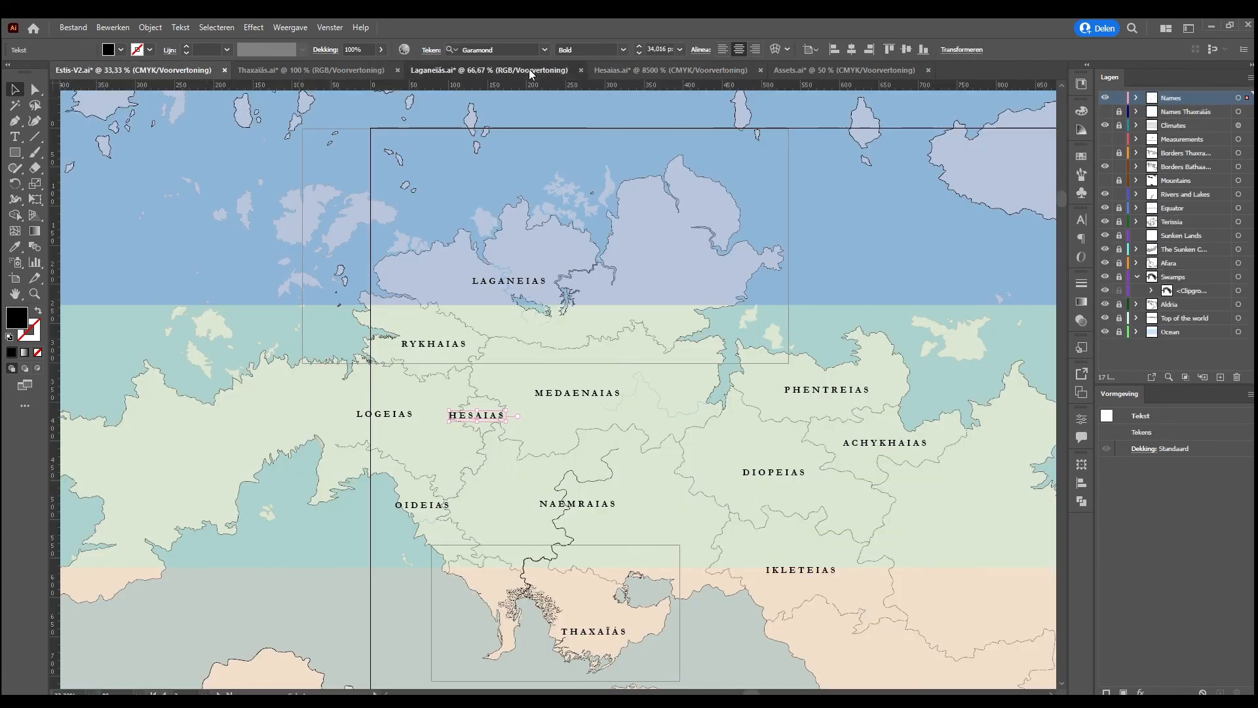
click(529, 69)
click(642, 60)
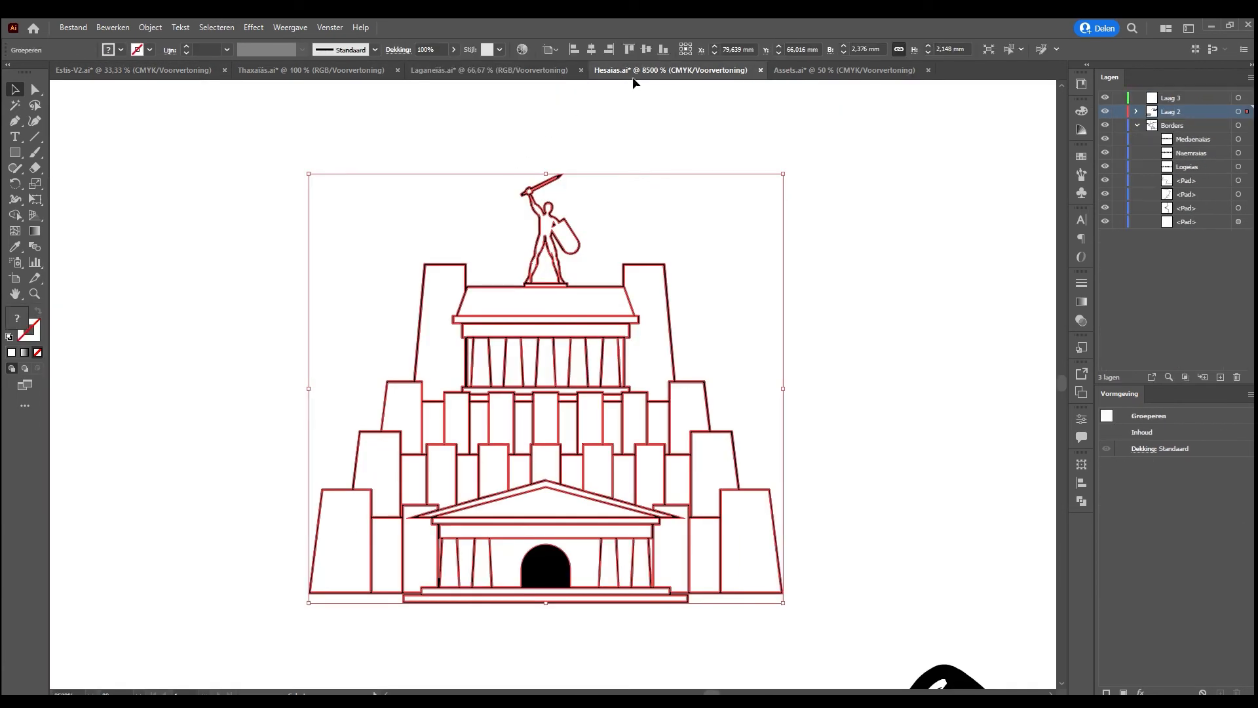
click(825, 62)
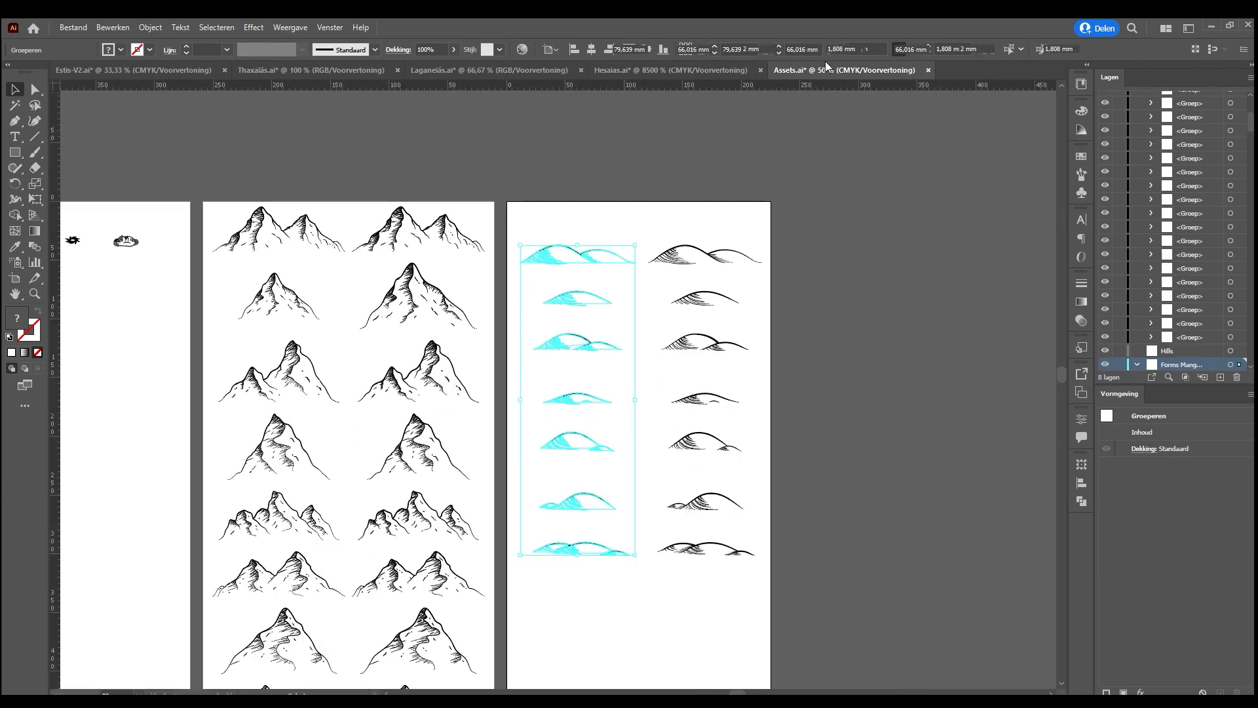
click(563, 203)
drag(260, 300, 710, 275)
drag(385, 326, 799, 347)
drag(335, 349, 819, 357)
drag(426, 312, 691, 313)
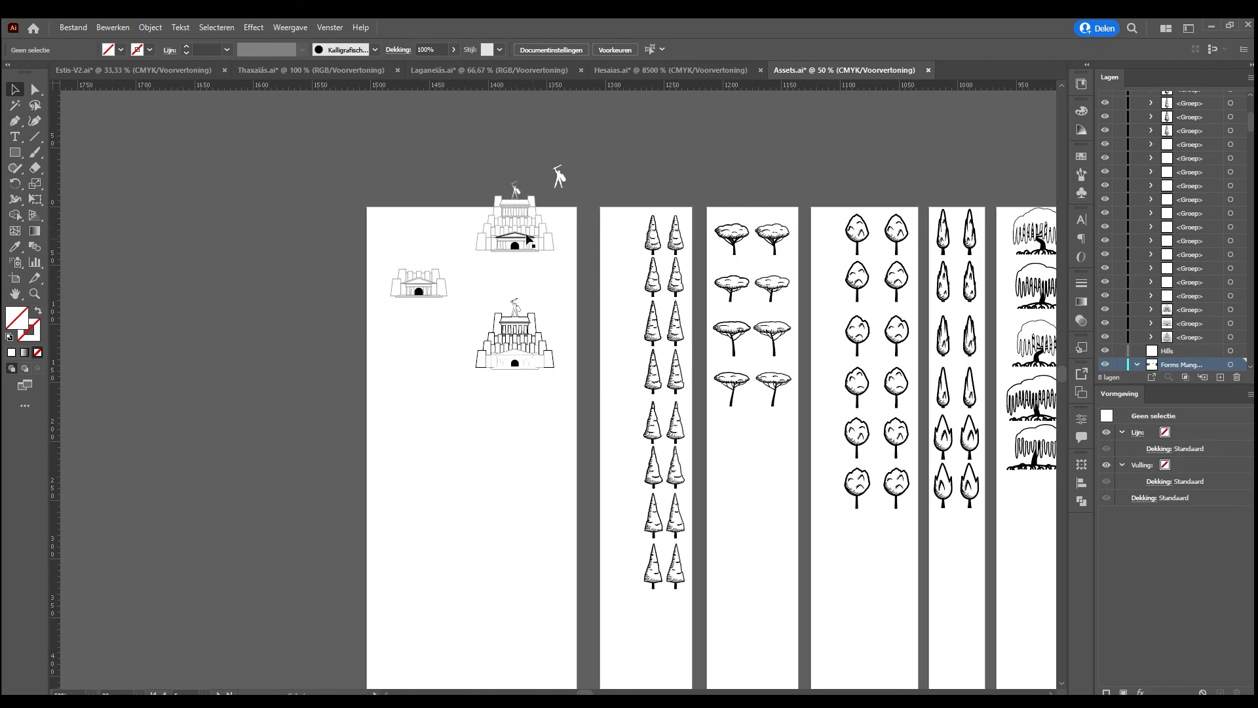
drag(516, 222, 295, 190)
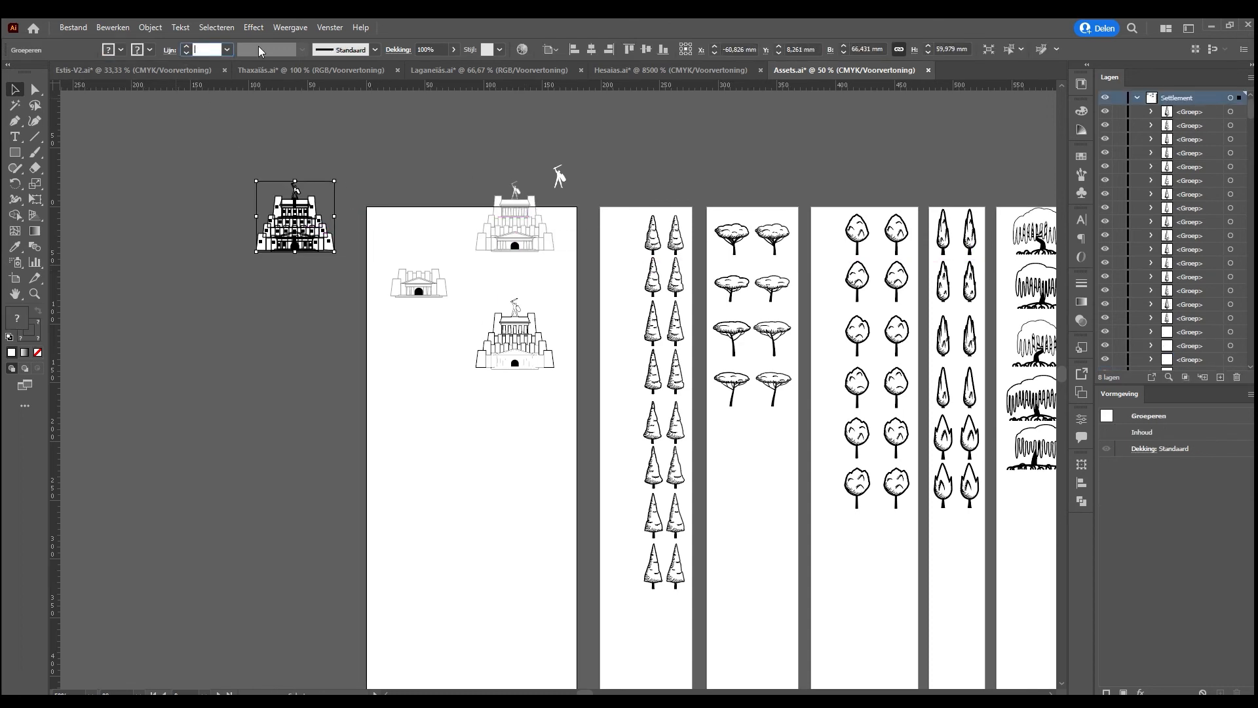
Set the stroke weight of the duplicated fortress to 0,5 mm and inspect the outlines of its warrior statue
key(ctrl+plus)
key(ctrl+plus)
key(ctrl+plus)
key(ctrl+plus)
key(ctrl+plus)
key(ctrl+plus)
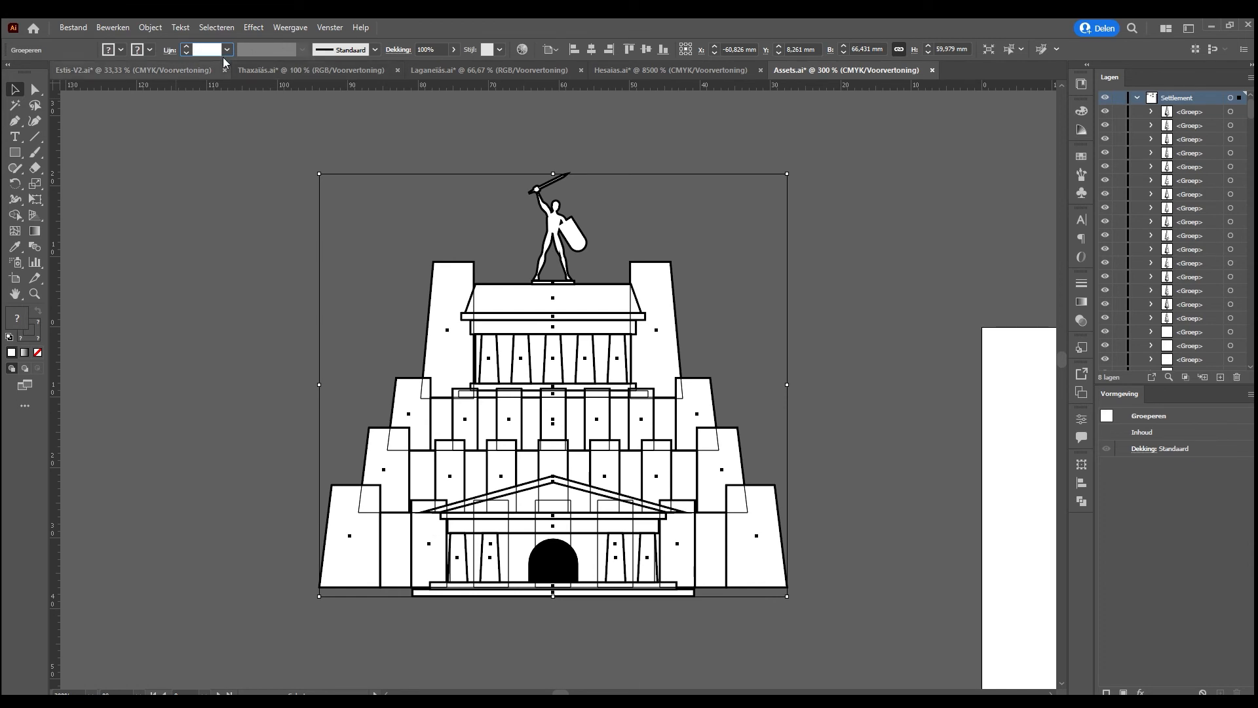
text(0,5)
key(Return)
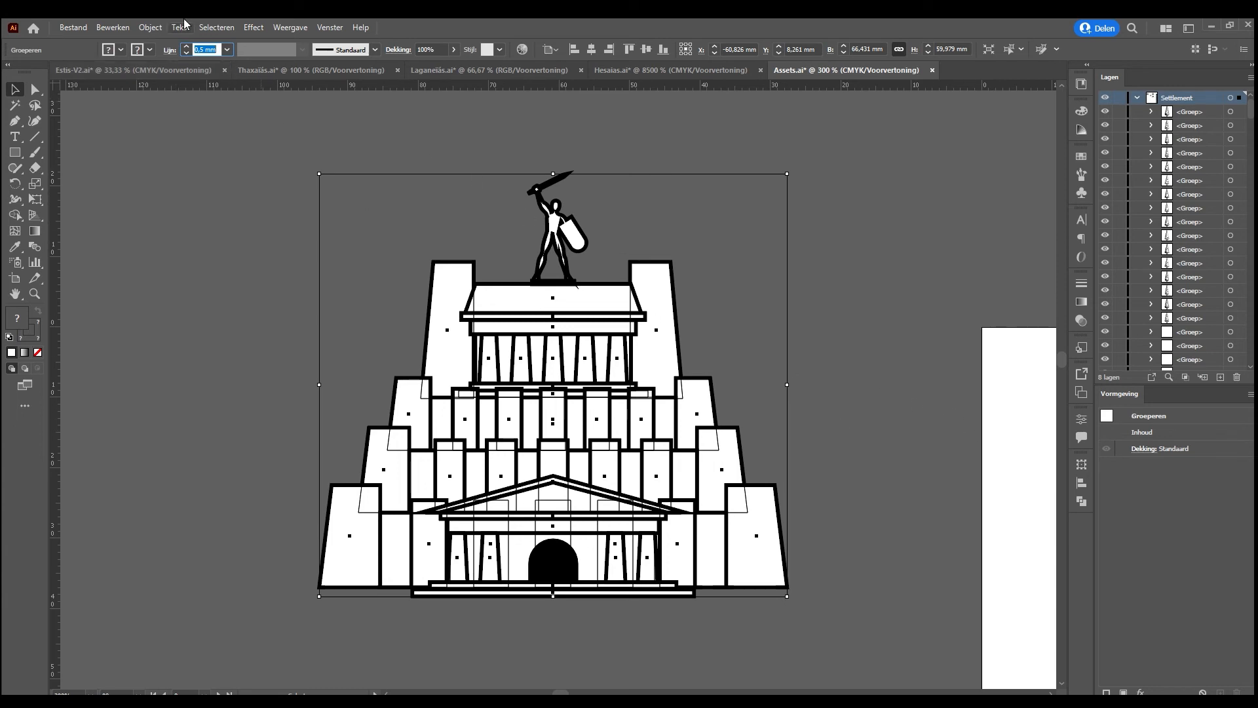
click(153, 23)
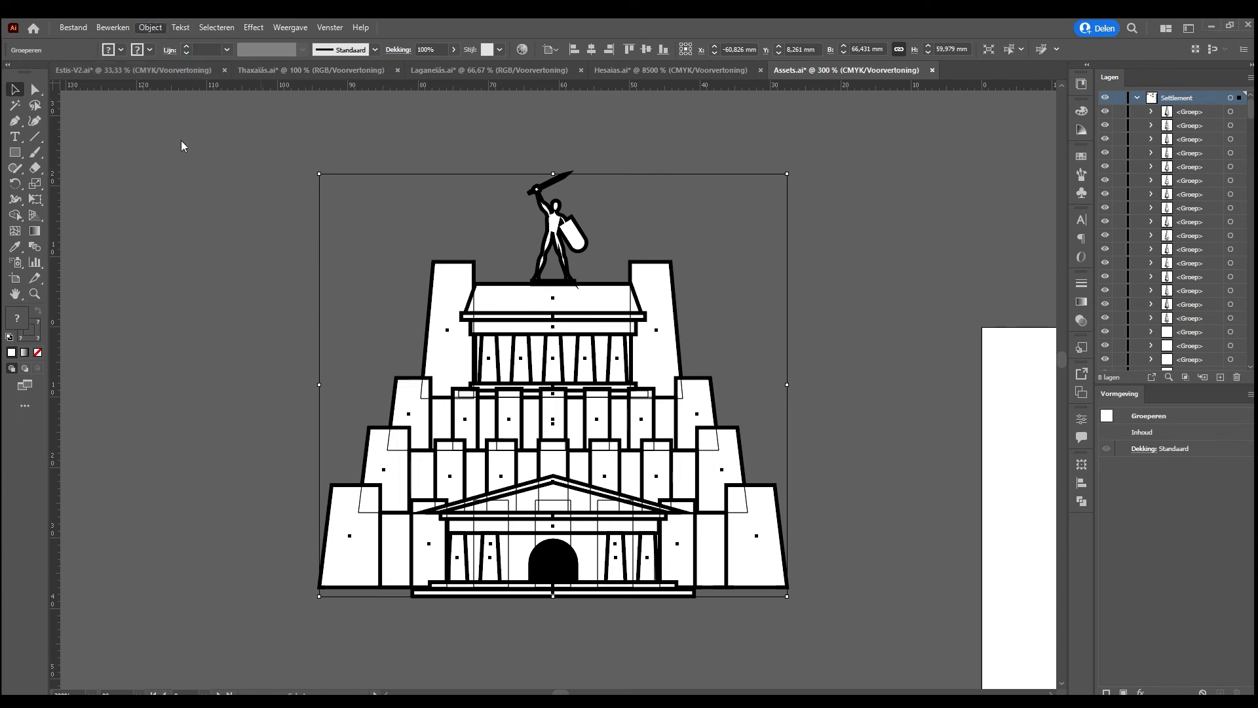
click(651, 218)
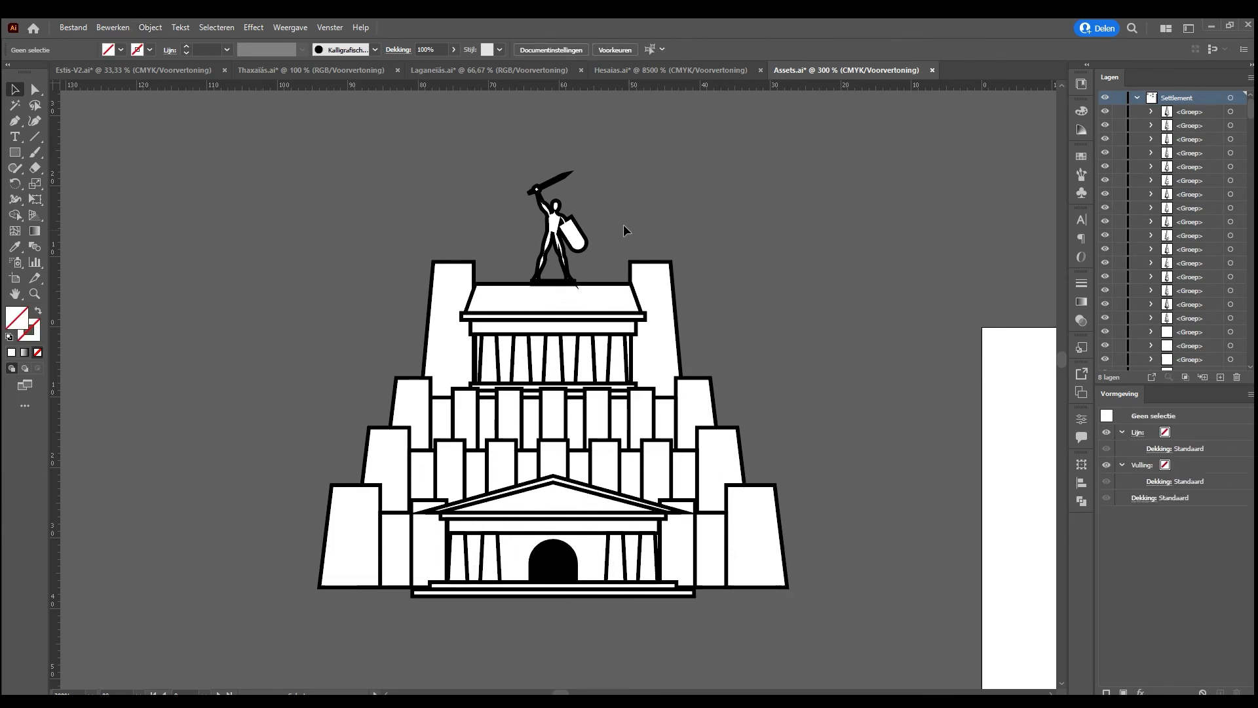
click(561, 224)
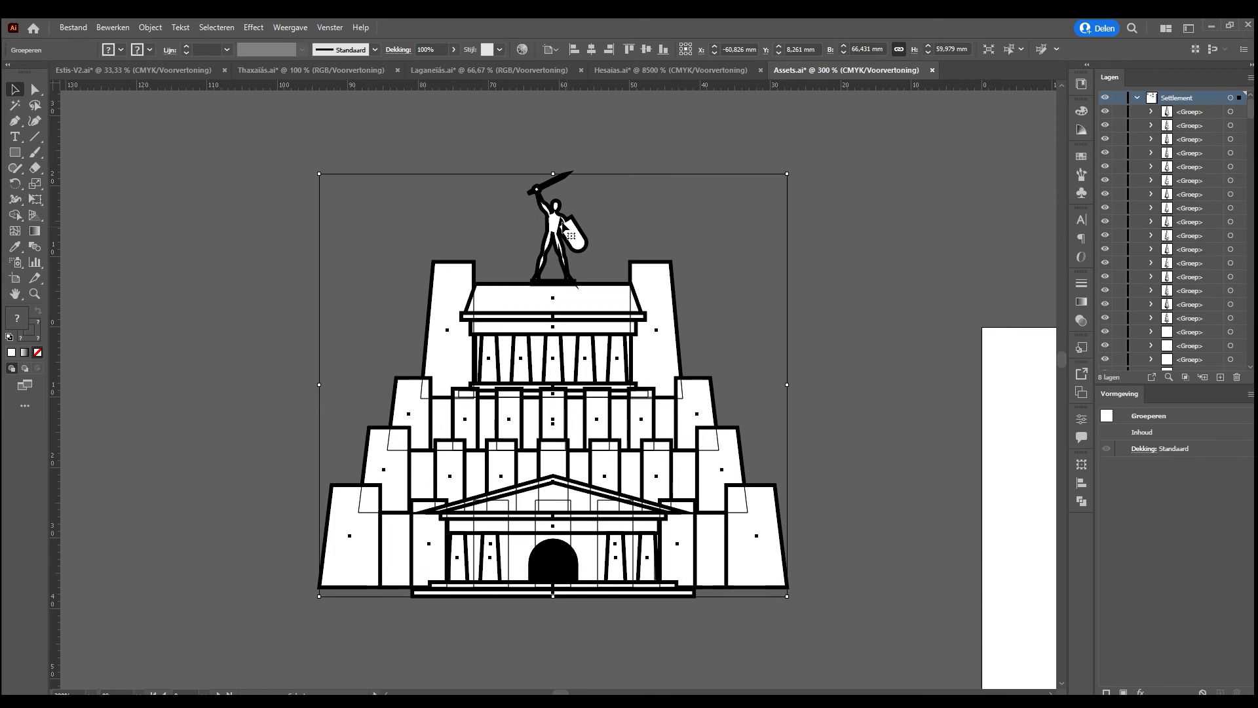
click(602, 214)
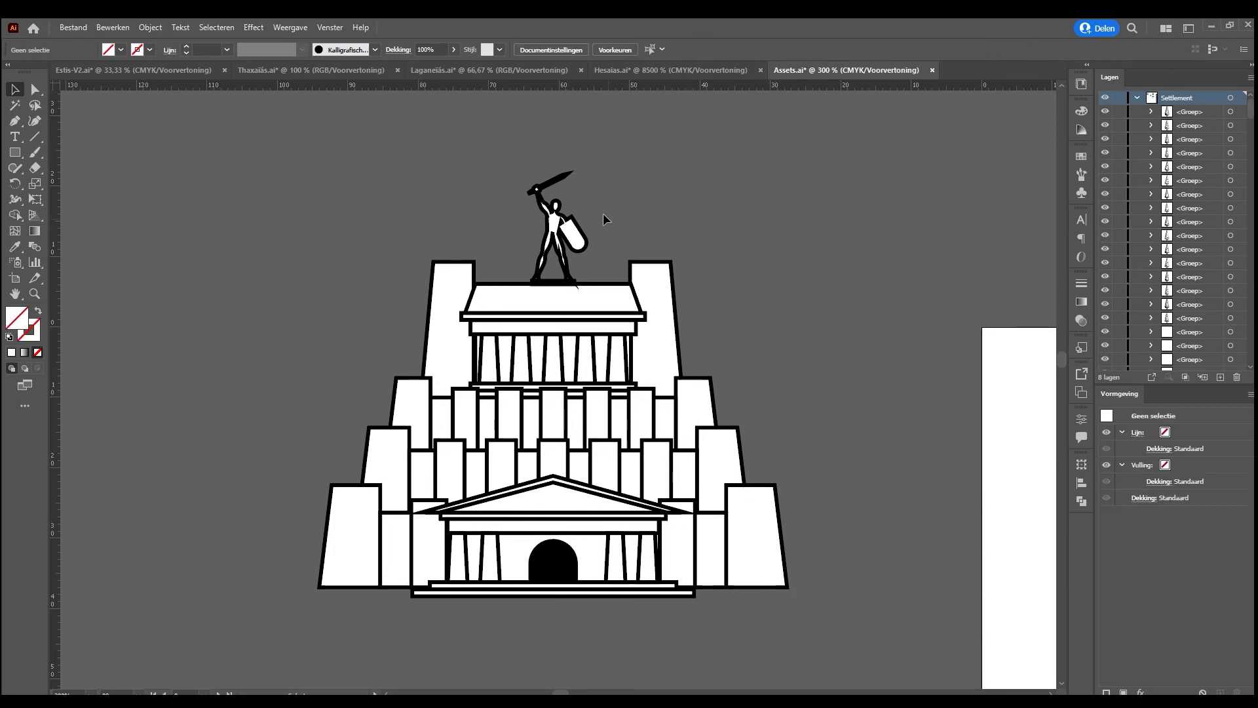
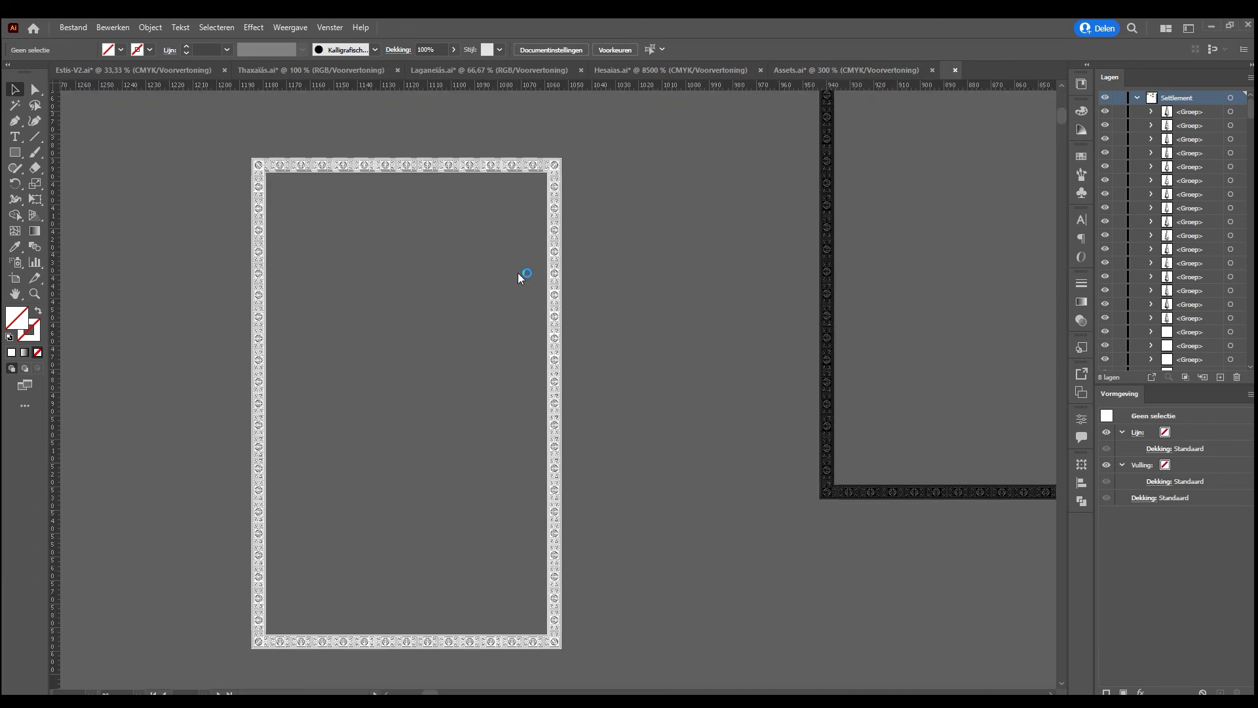
Find the circular tree emblem on the orange square in Logo Hes.ai and copy only its tree artwork, without the spiral ring
drag(947, 255, 177, 545)
drag(727, 354, 128, 525)
drag(842, 337, 111, 543)
drag(608, 344, 157, 528)
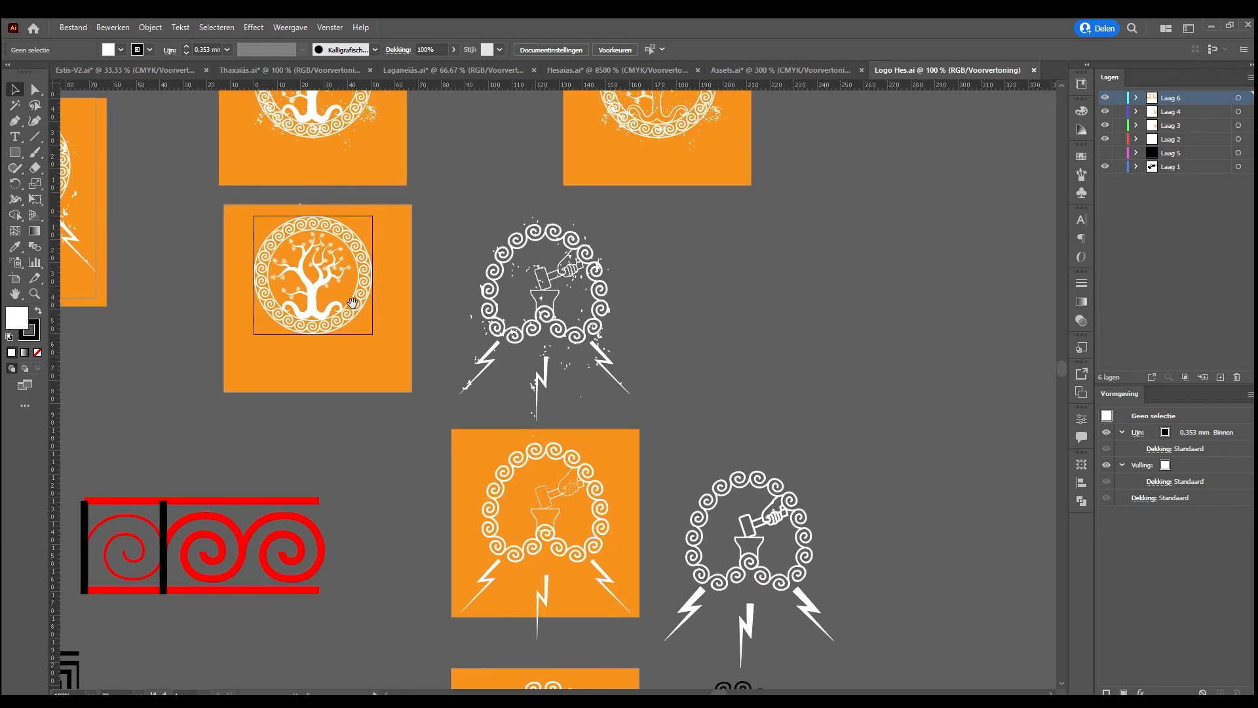
drag(347, 305, 545, 393)
click(513, 376)
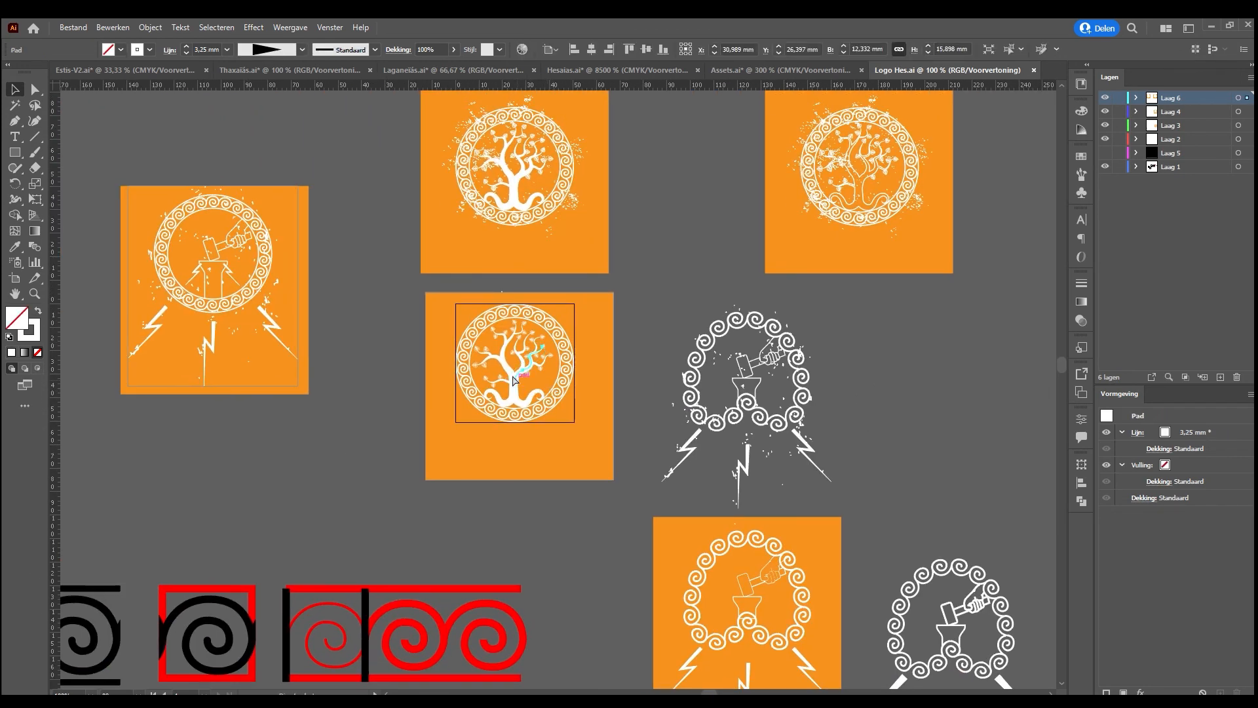
key(ctrl+equal)
key(ctrl+equal)
key(ctrl+equal)
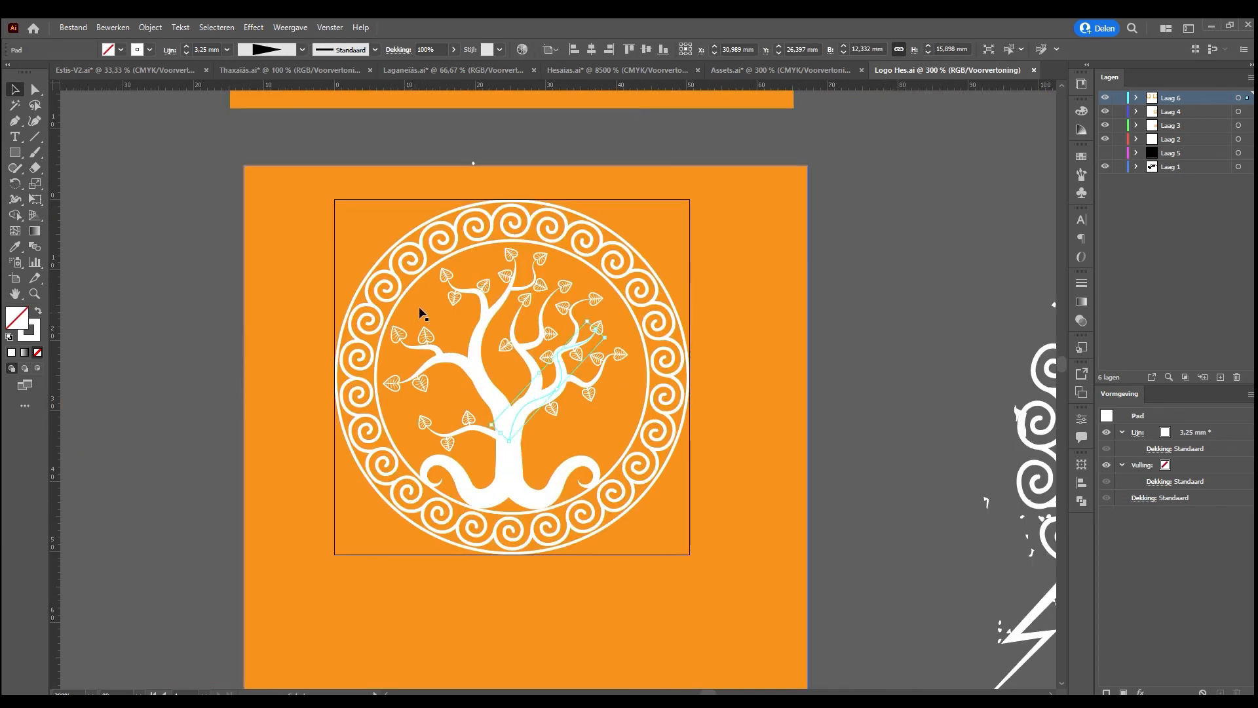
click(423, 313)
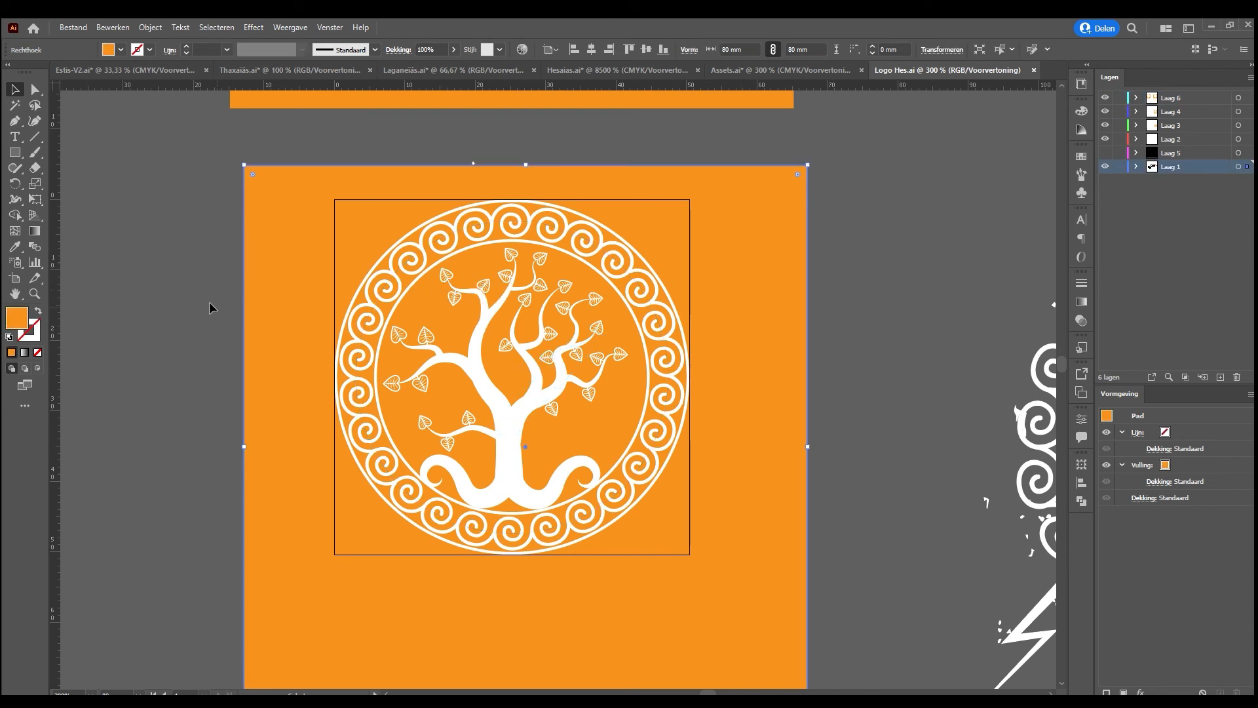
drag(190, 234, 666, 507)
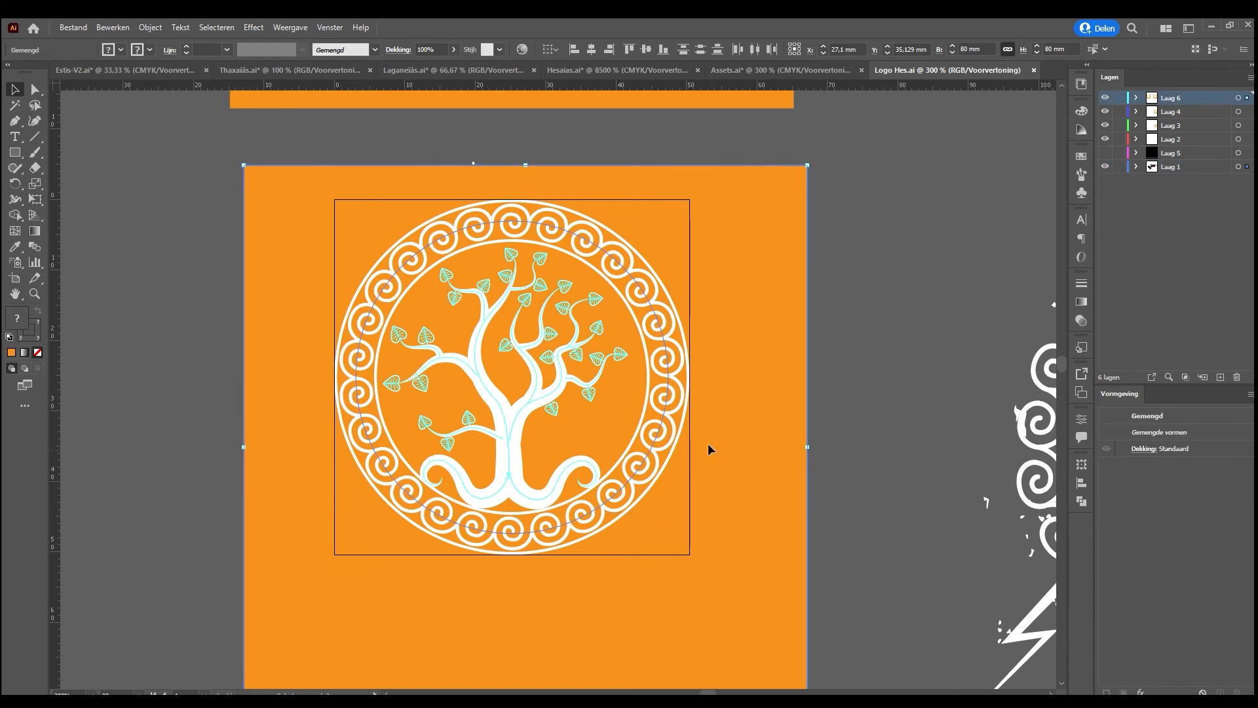
click(837, 522)
click(533, 450)
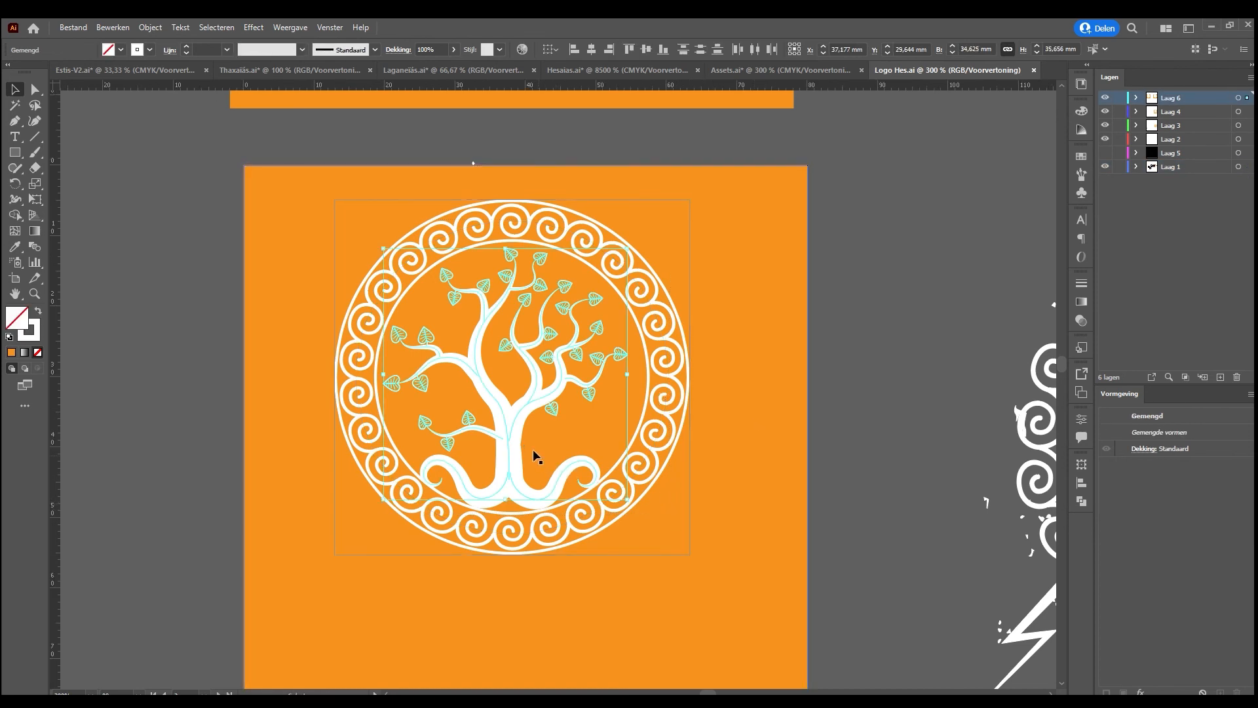
Switch back to Assets.ai and delete the warrior statue, upper temple and its flanking towers inside the duplicated fortress group
click(787, 68)
click(545, 244)
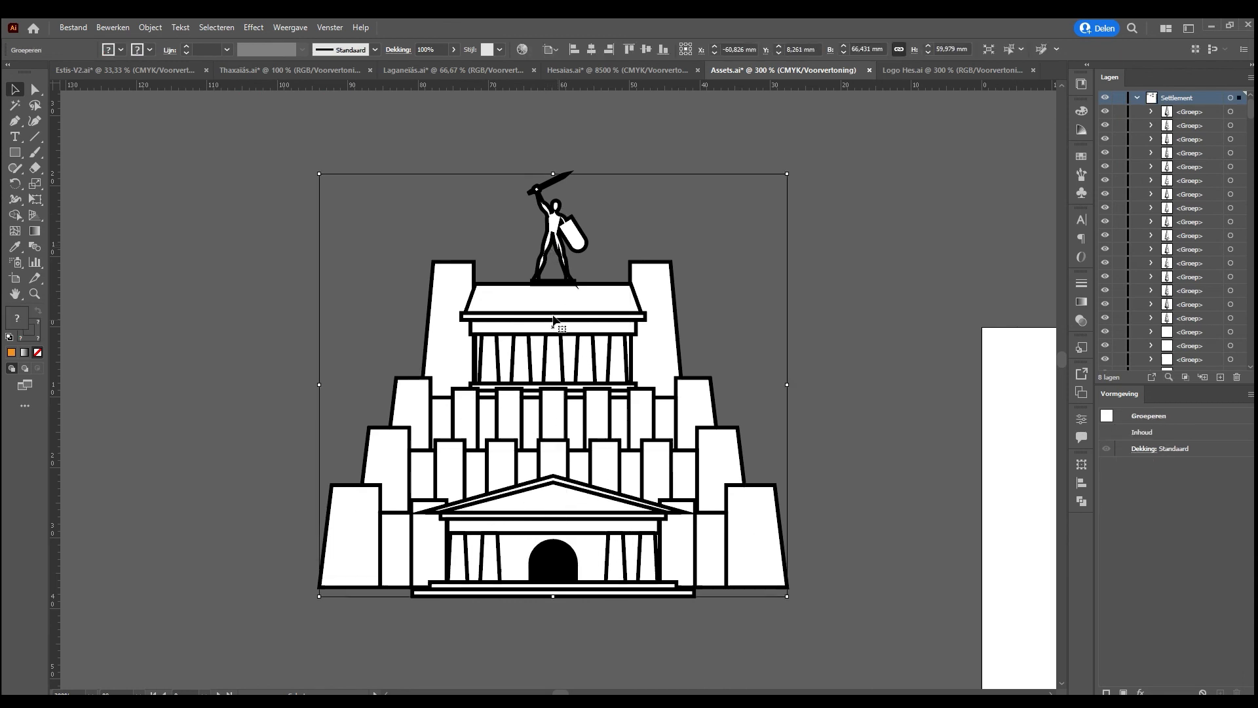
double_click(545, 243)
drag(401, 191, 722, 341)
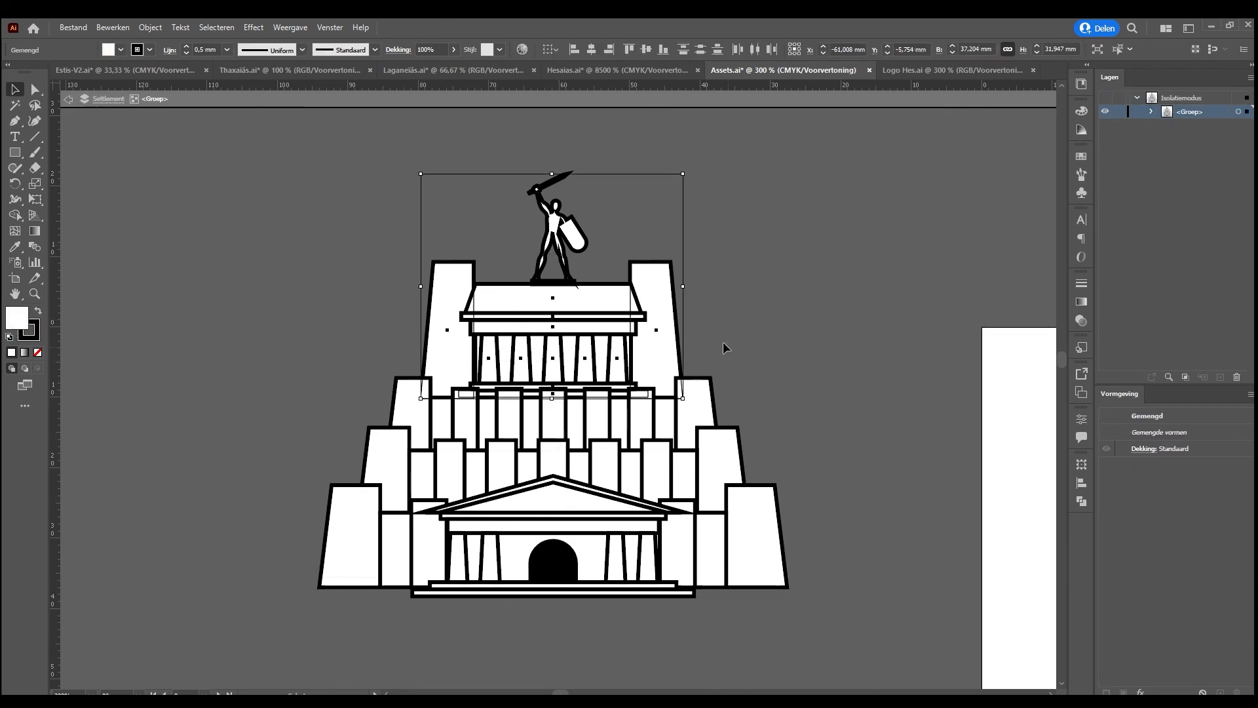
key(Delete)
Paste the tree as the fortress's new top behind its remaining walls and change the tree's strokes to black
key(ctrl+v)
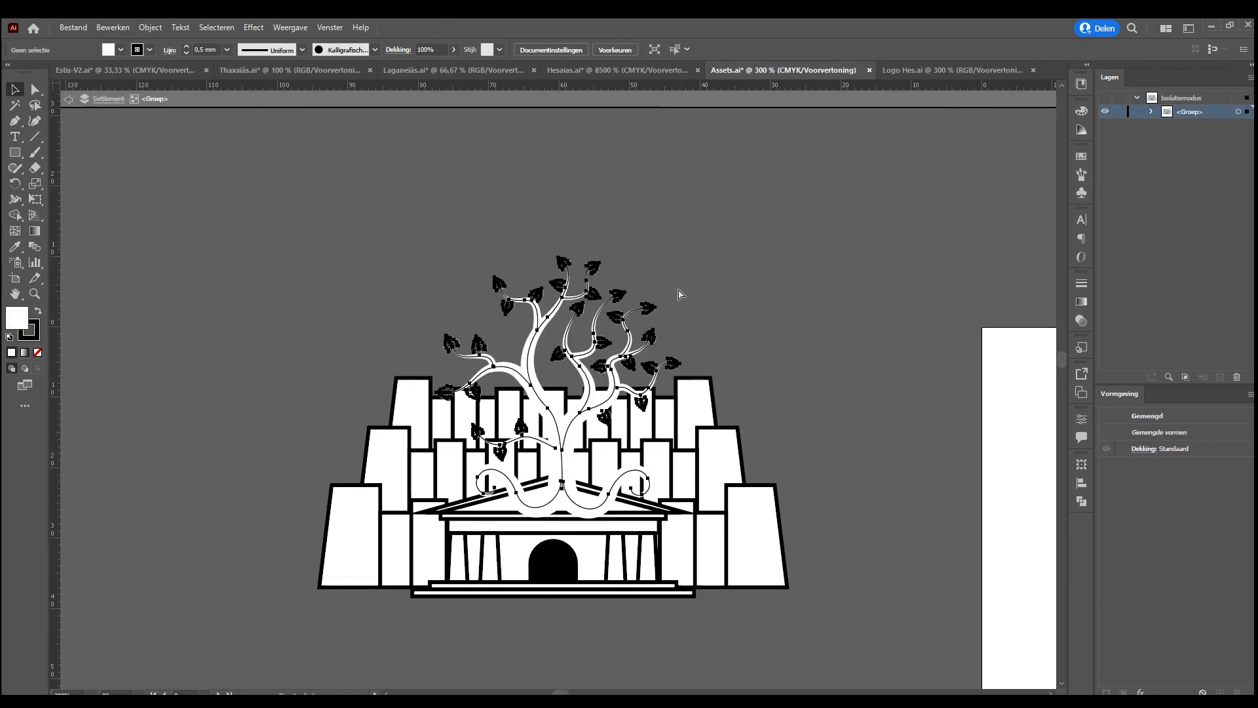
drag(588, 353, 587, 244)
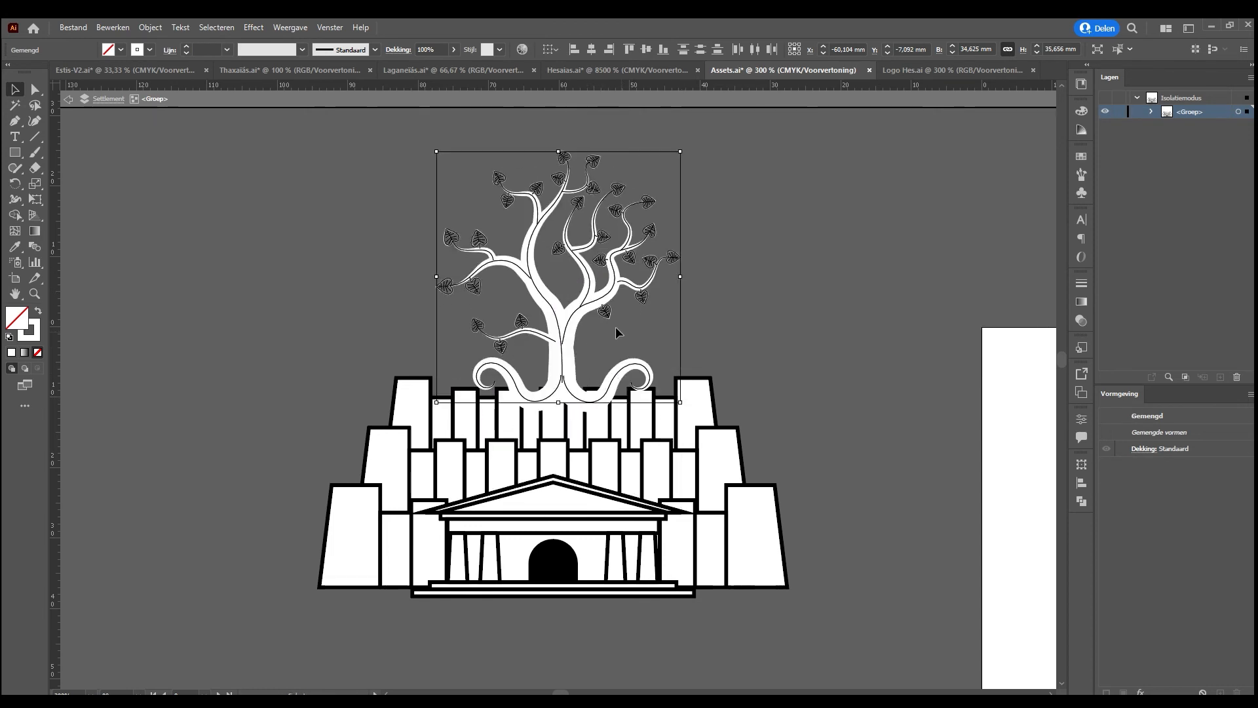
key(ctrl+shift+bracketleft)
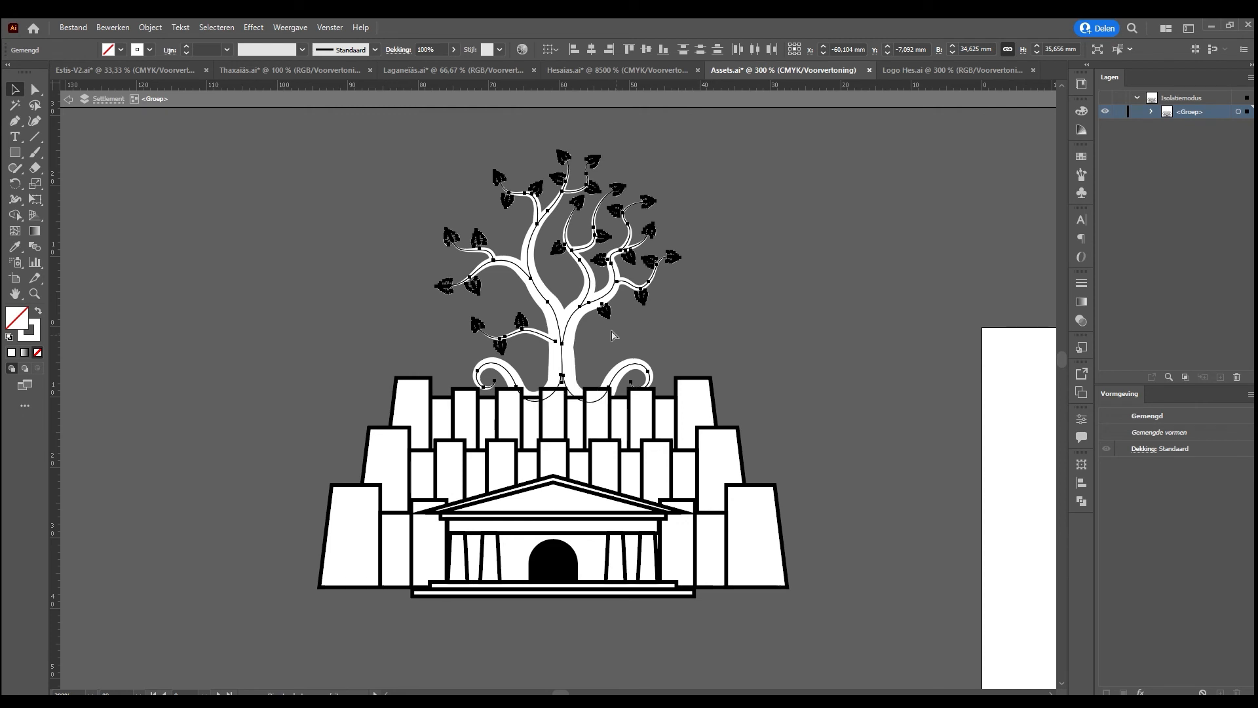
click(149, 50)
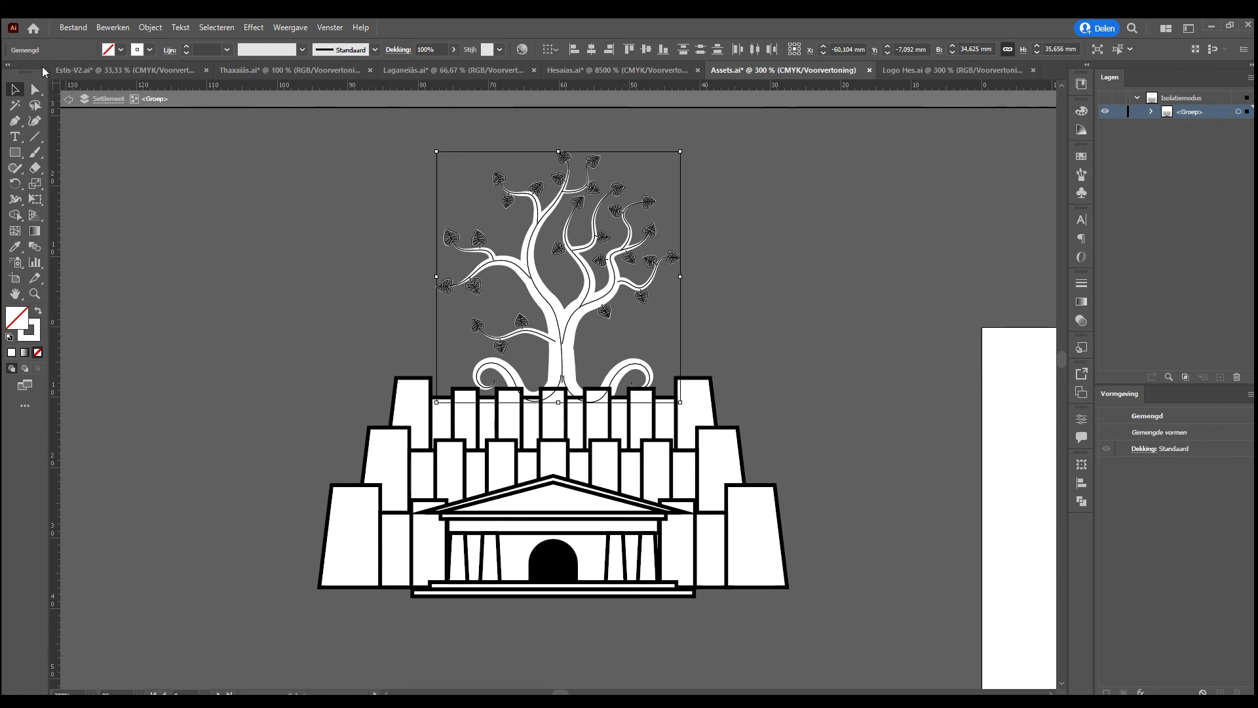
click(39, 76)
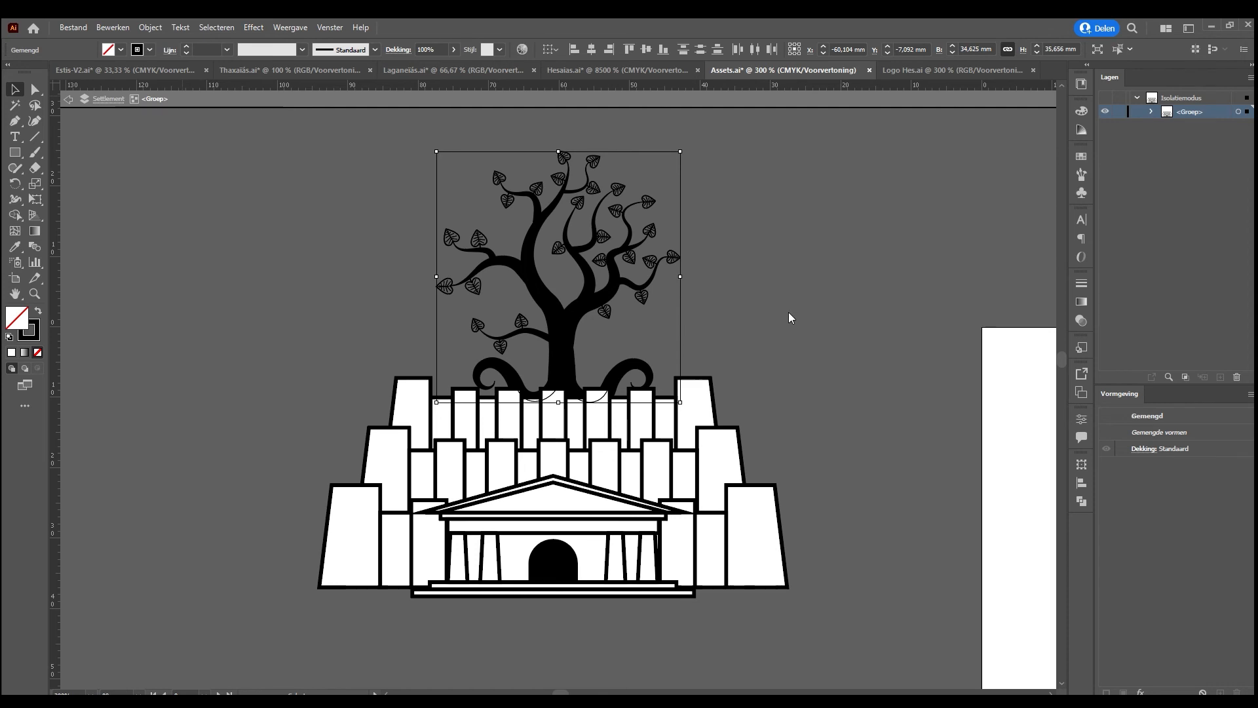
Delete the uppermost tier of walls and towers from the fortress beneath the tree
click(594, 423)
drag(595, 422, 877, 308)
key(Delete)
Lower the whole tree about 9 mm so that its roots sit behind the remaining fortress walls
drag(356, 155, 744, 393)
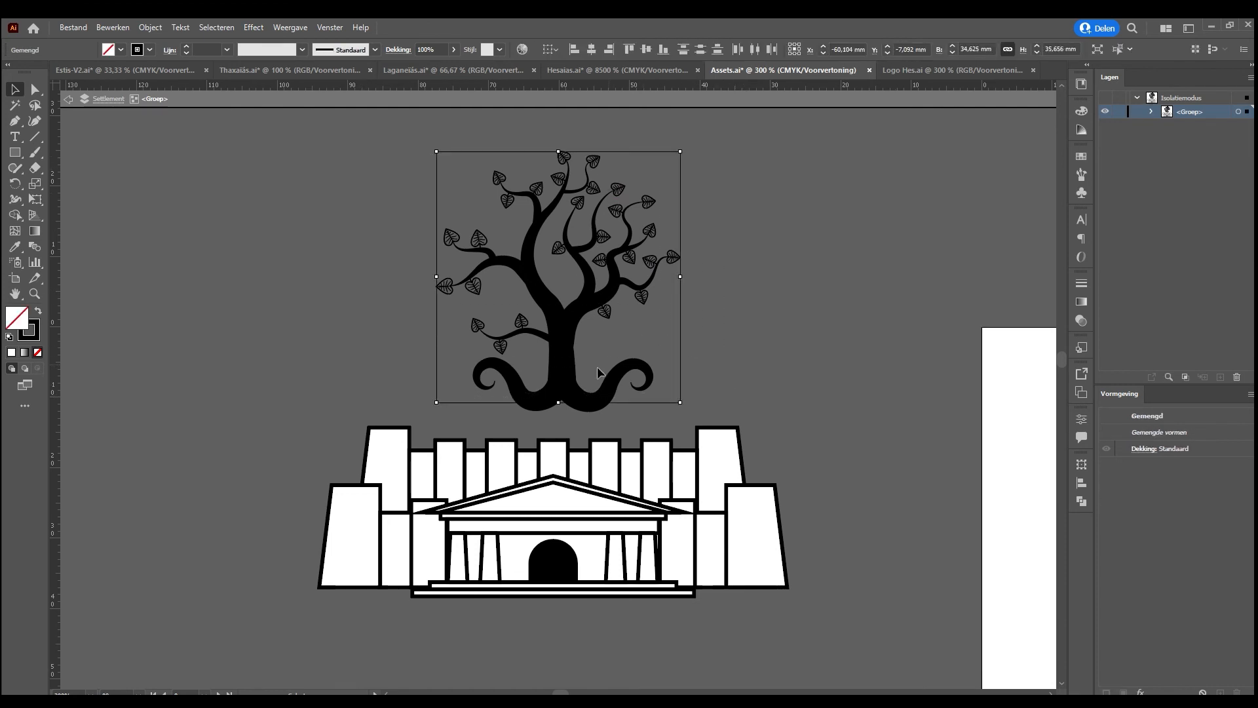
drag(560, 373, 561, 427)
drag(562, 381, 558, 406)
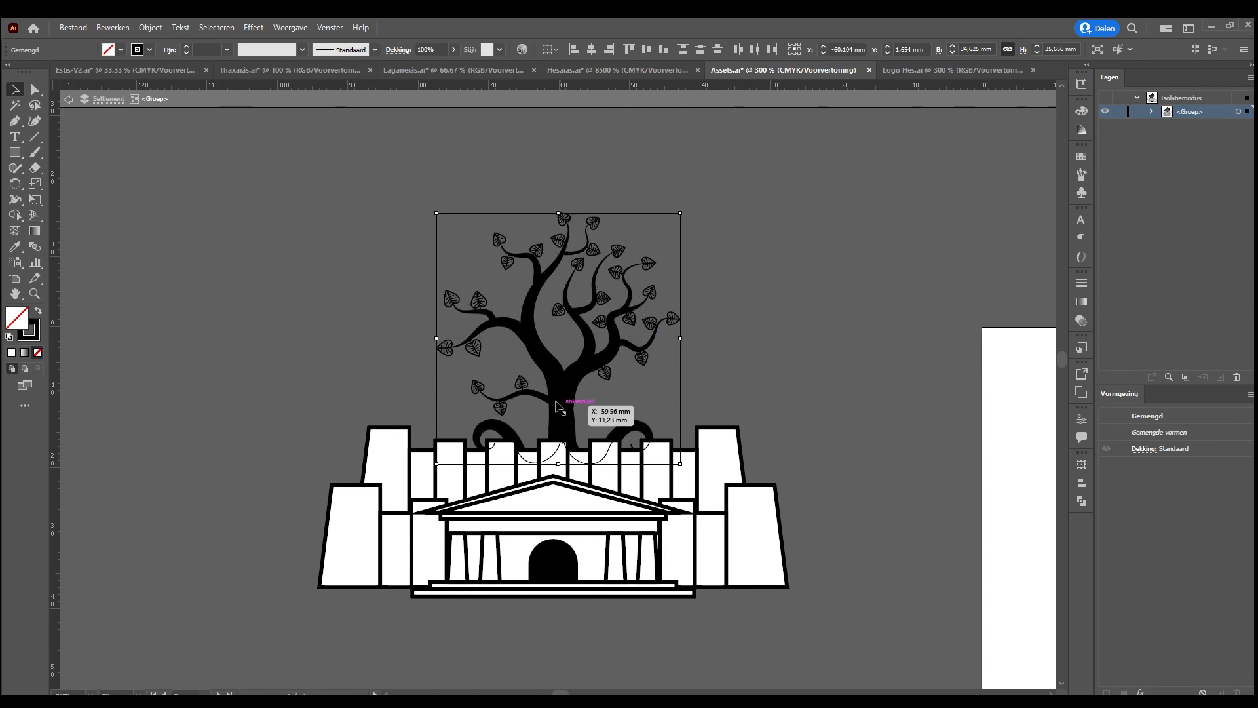
click(731, 412)
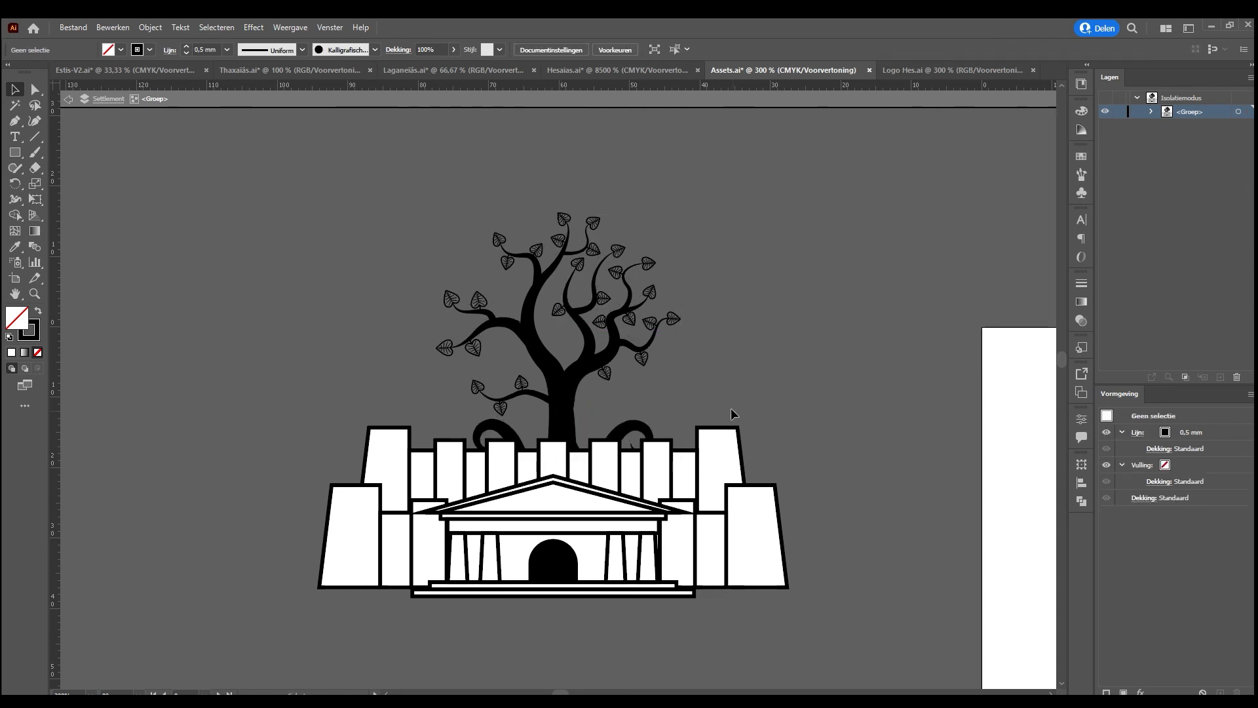
click(647, 427)
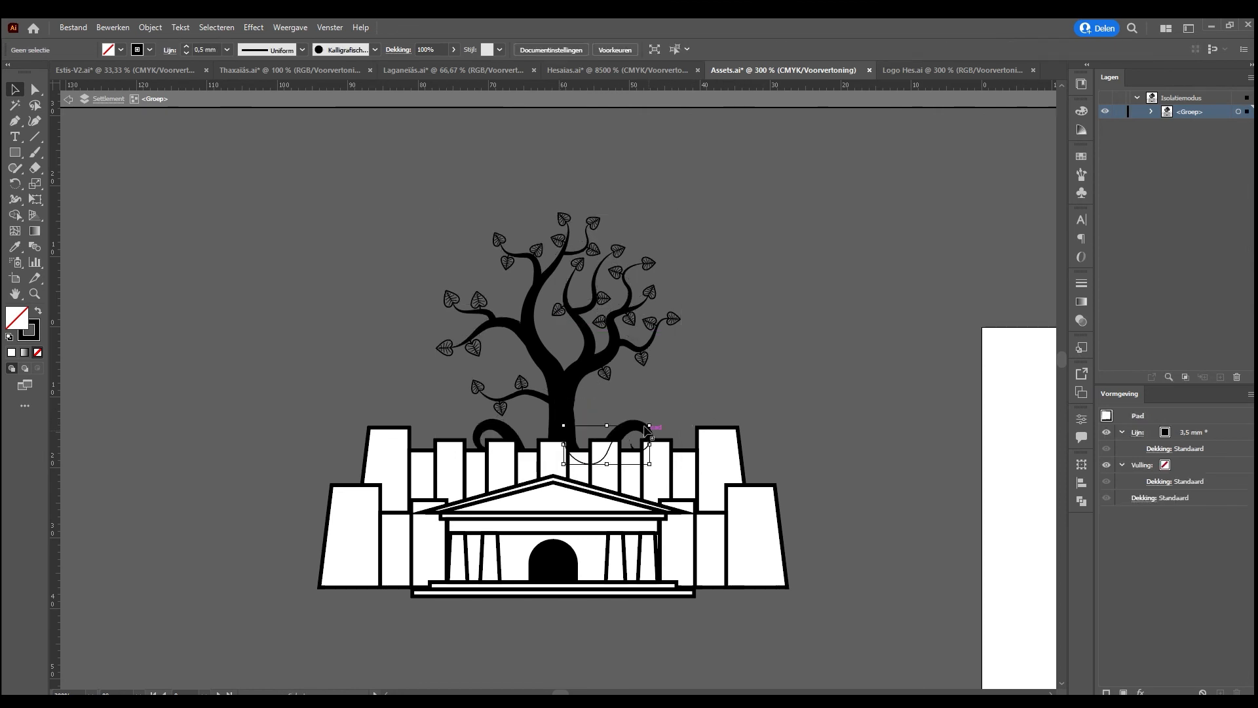
click(759, 354)
Expand the complete tree fortress artwork into outlined shapes and group it
key(ctrl+minus)
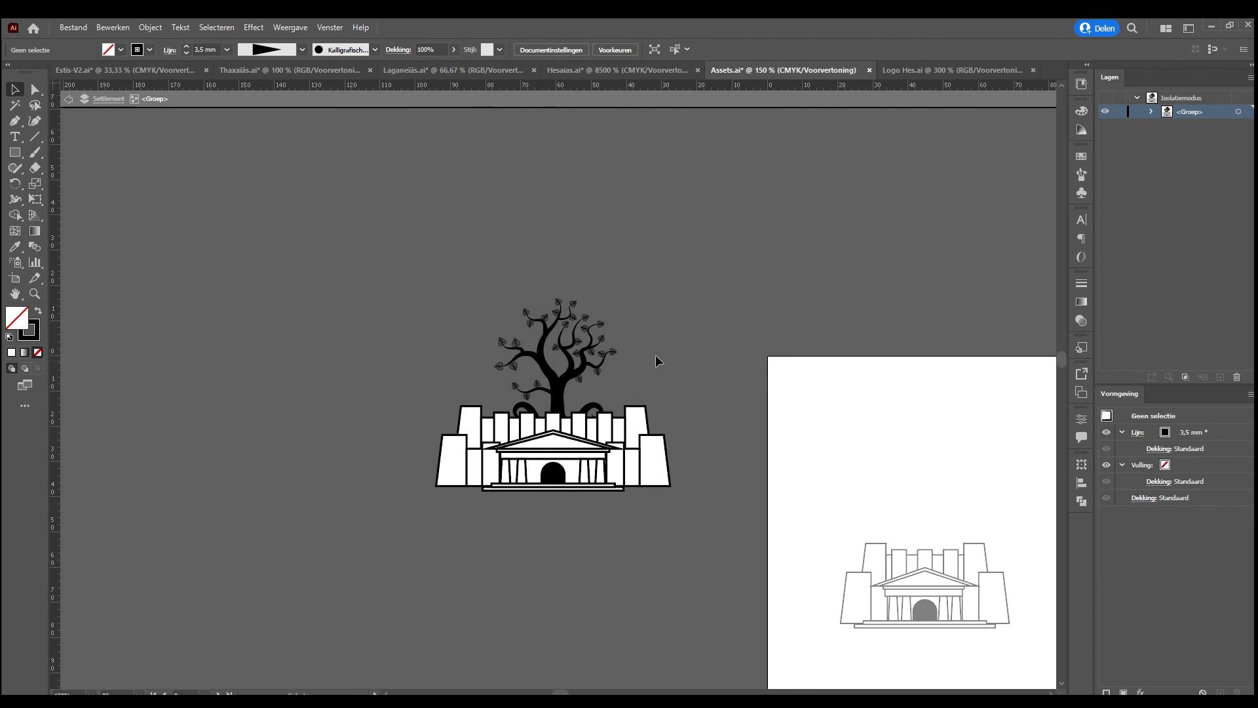
drag(385, 279, 691, 501)
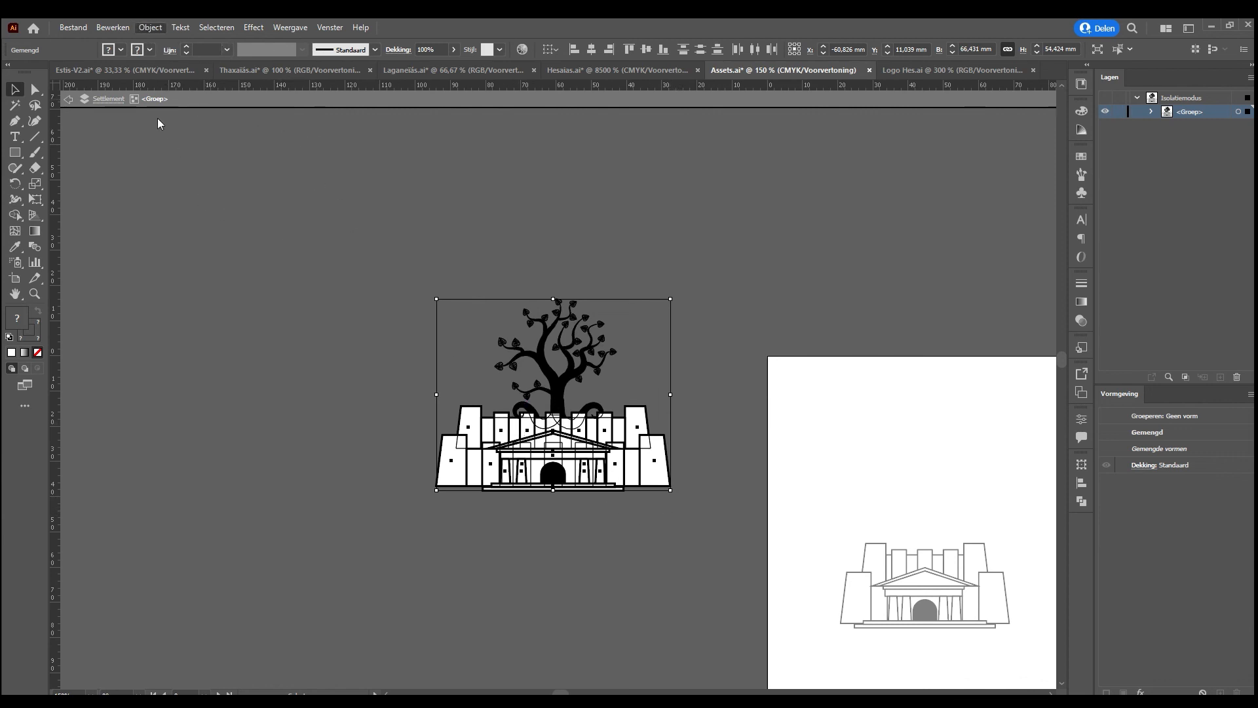
key(ctrl+g)
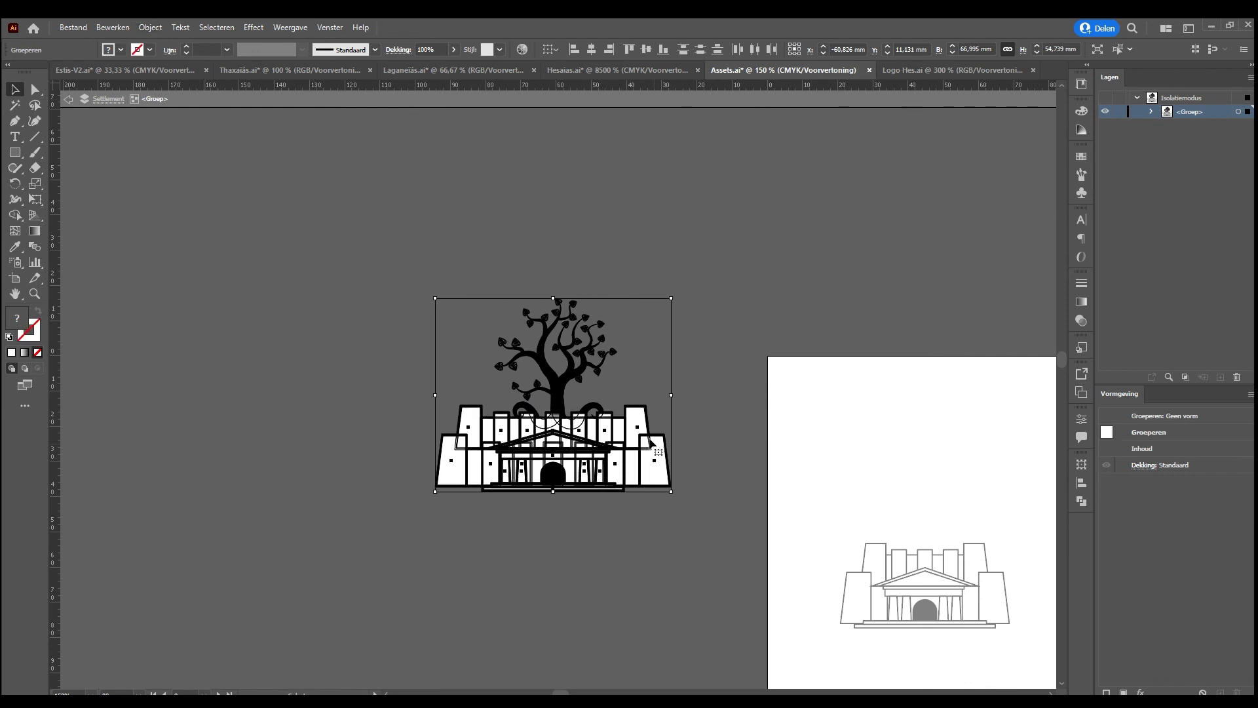
Switch to Hesaias.ai with a copy of the tree fortress pasted in and set its width to 10 mm
click(554, 70)
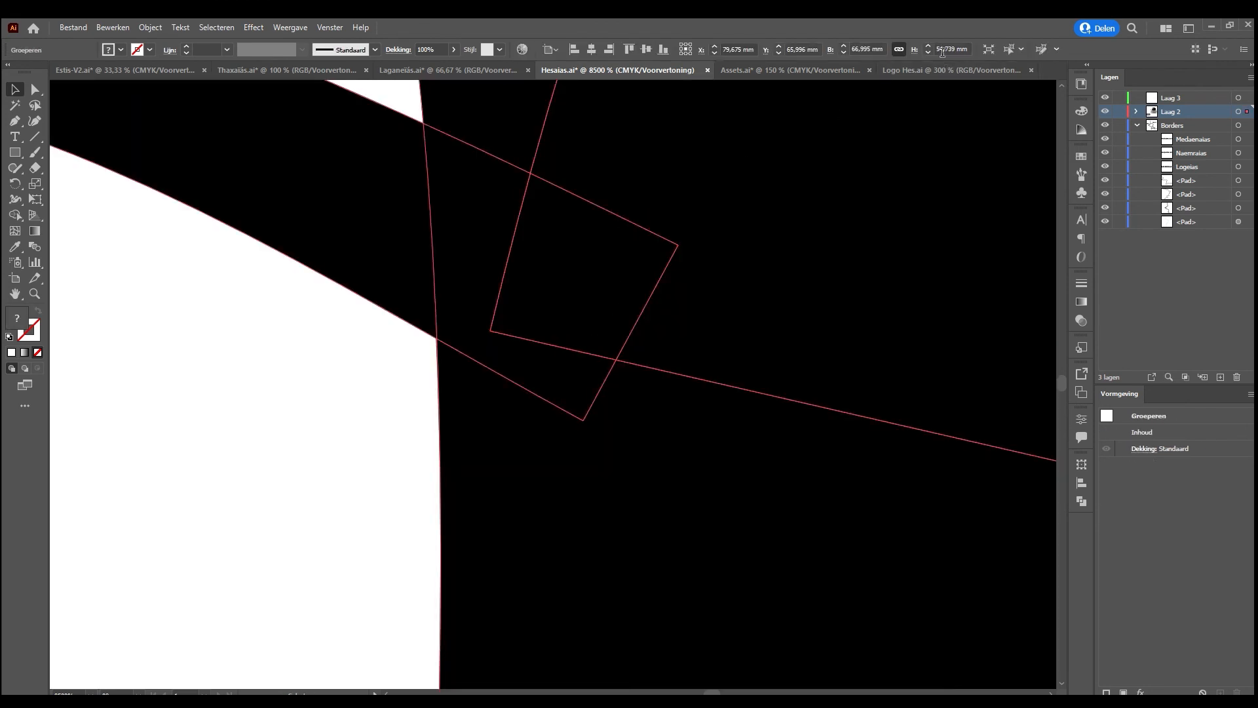
click(880, 48)
text(10)
key(Return)
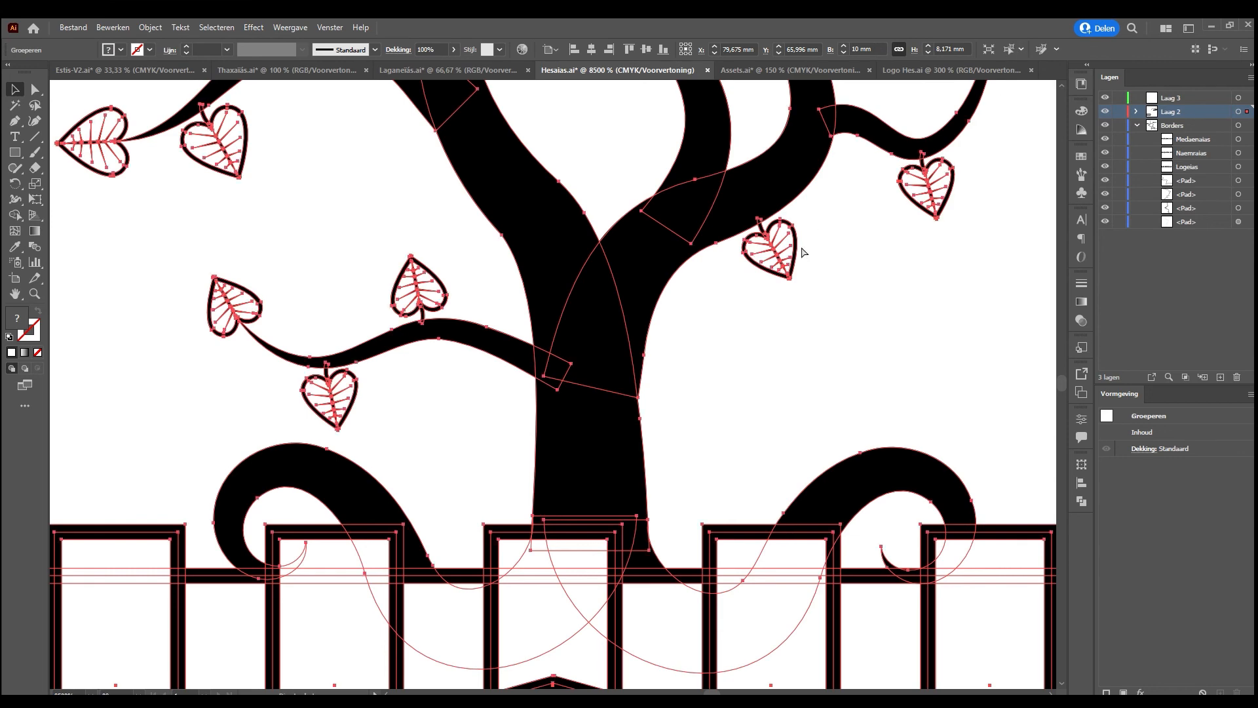
Scale the tree fortress down to about 4,2 mm wide and place it in the gap between the two mountain ranges
key(ctrl+minus)
key(ctrl+minus)
key(ctrl+minus)
key(ctrl+minus)
key(ctrl+minus)
key(ctrl+minus)
drag(553, 267, 557, 396)
drag(562, 469, 611, 391)
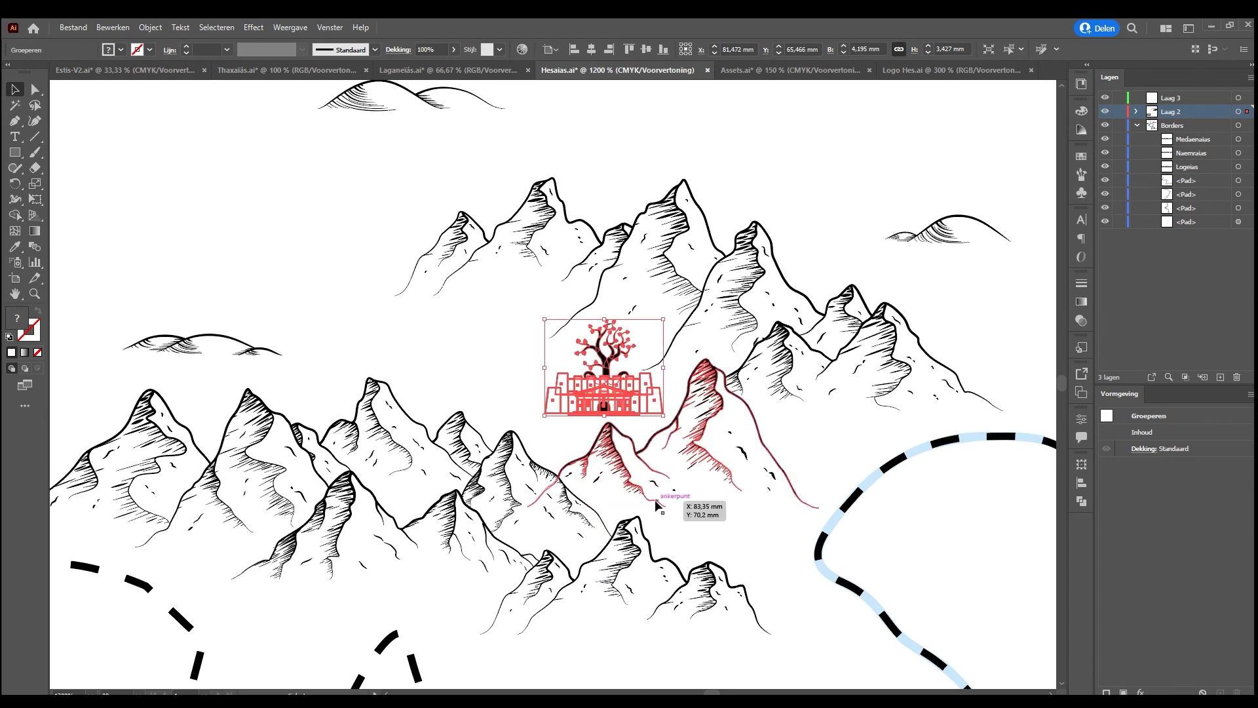
click(714, 517)
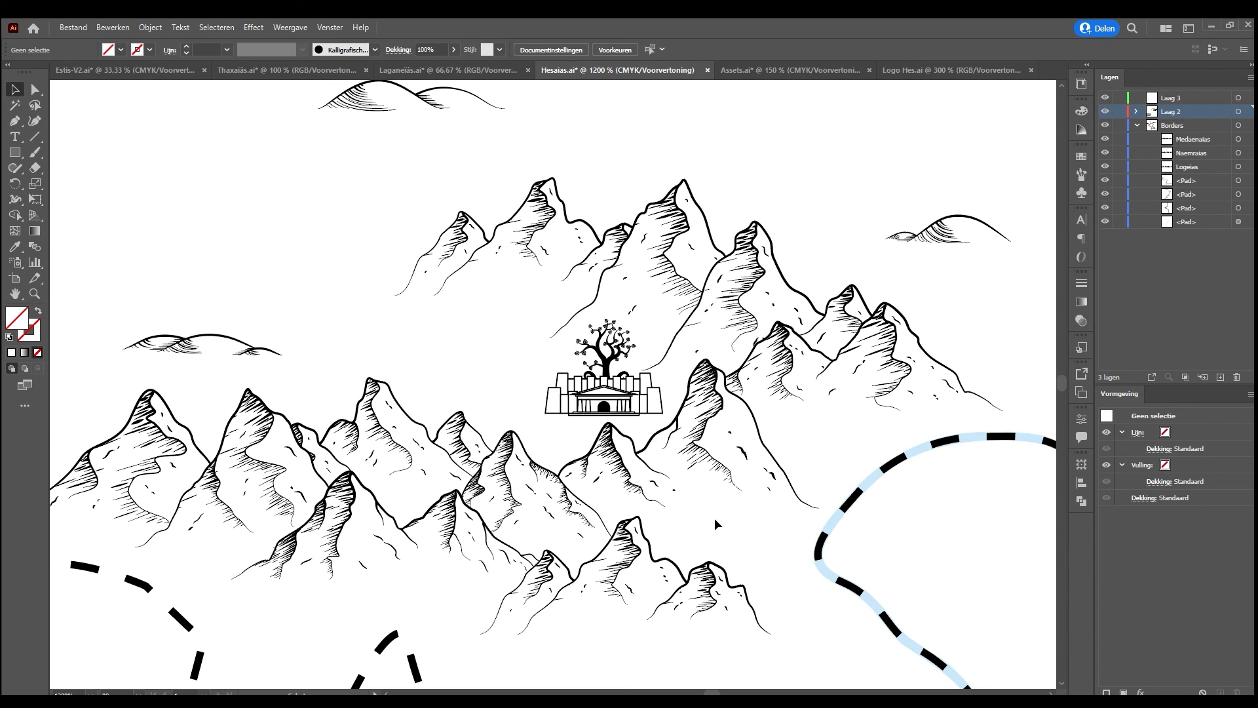
Shrink the tree fortress to about 3,2 mm wide and move it west into the open valley between the mountain ranges
click(614, 371)
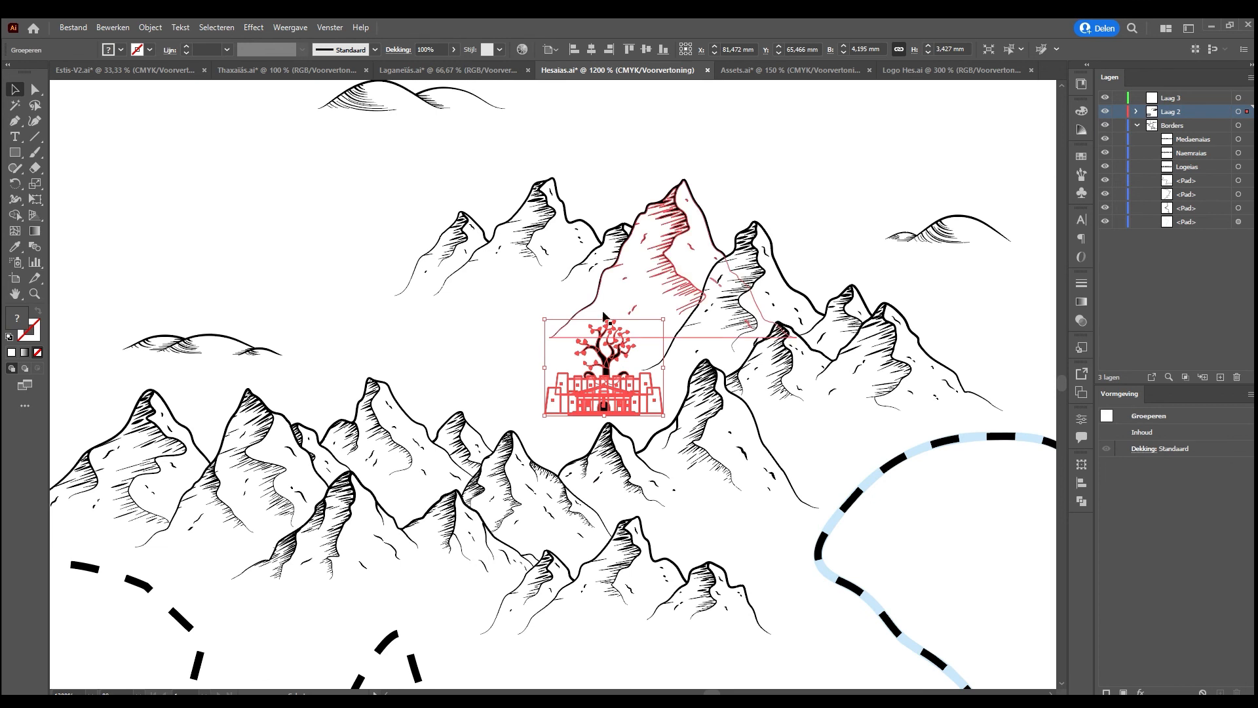
drag(605, 317, 604, 391)
drag(609, 394, 621, 402)
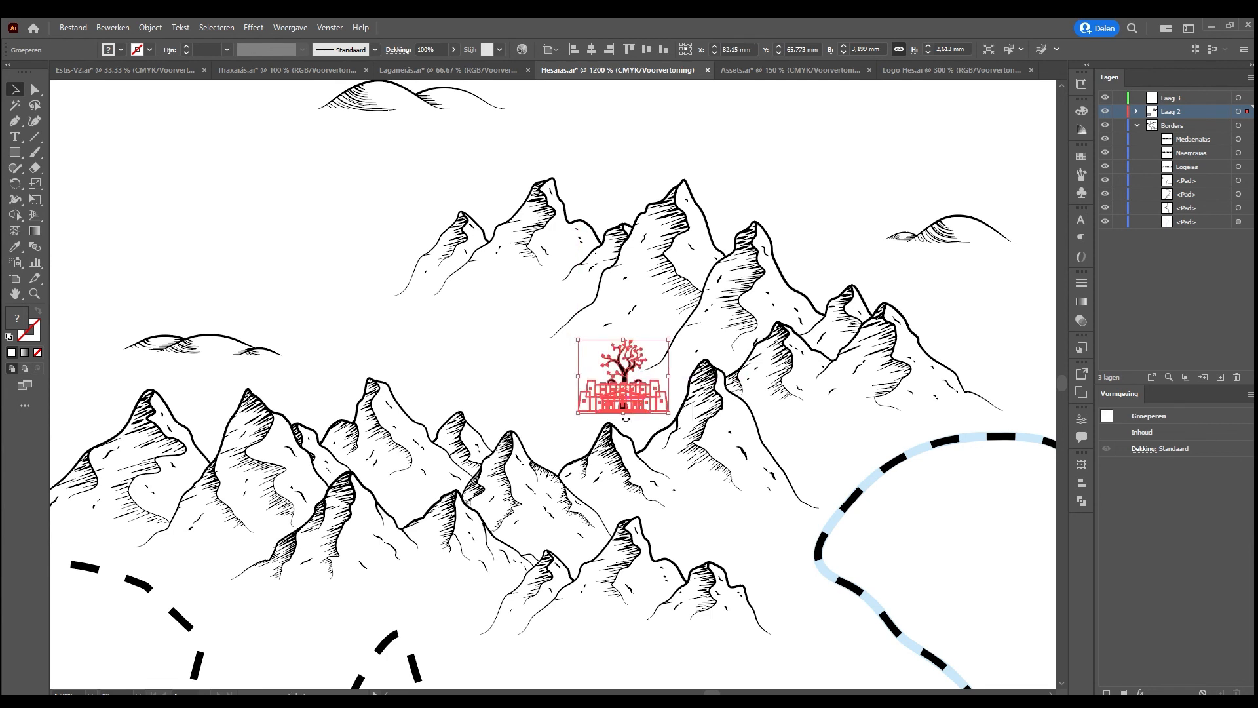
click(638, 421)
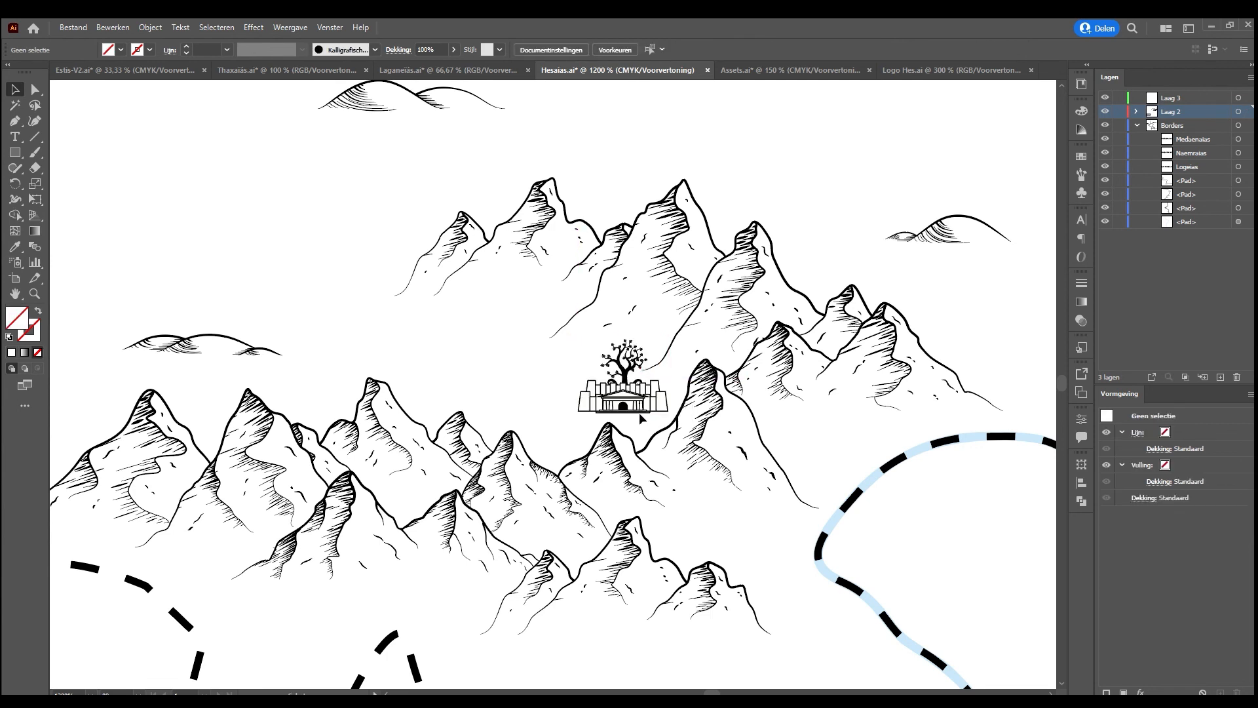
drag(632, 397, 565, 402)
click(561, 440)
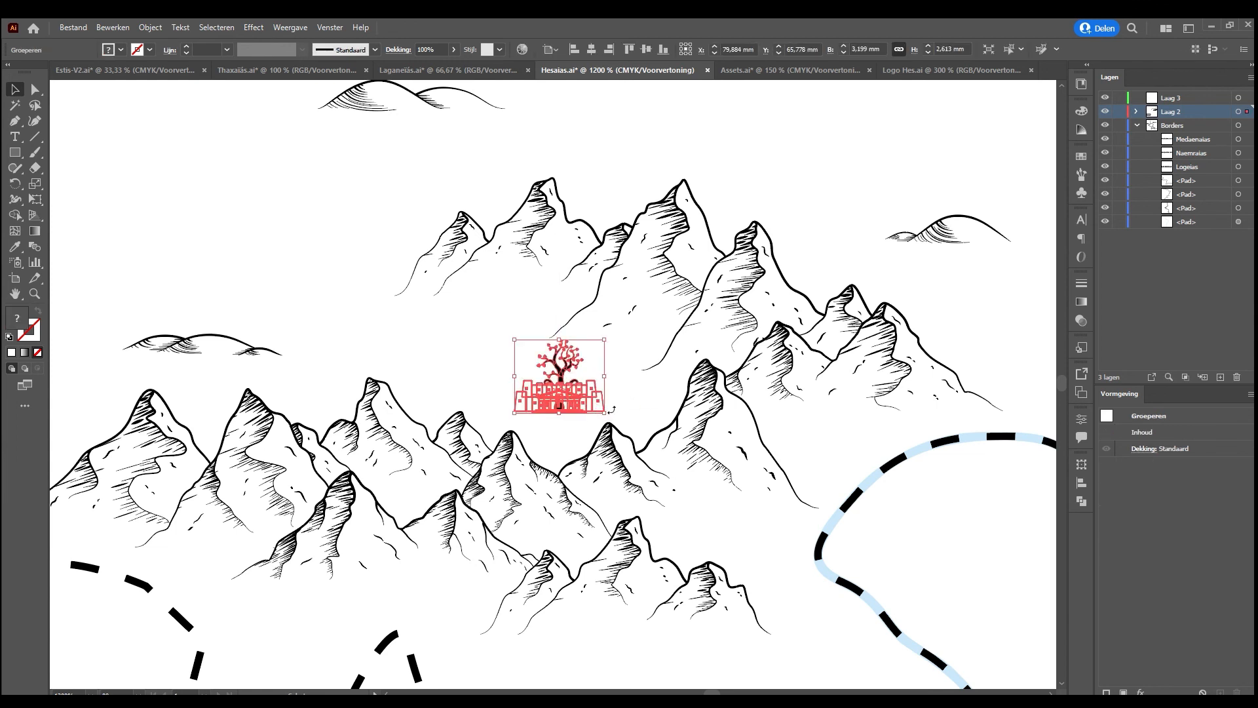
Enlarge the tree fortress to about 4,5 mm wide, judging its size against the whole Hesaias map
key(ctrl+0)
click(775, 342)
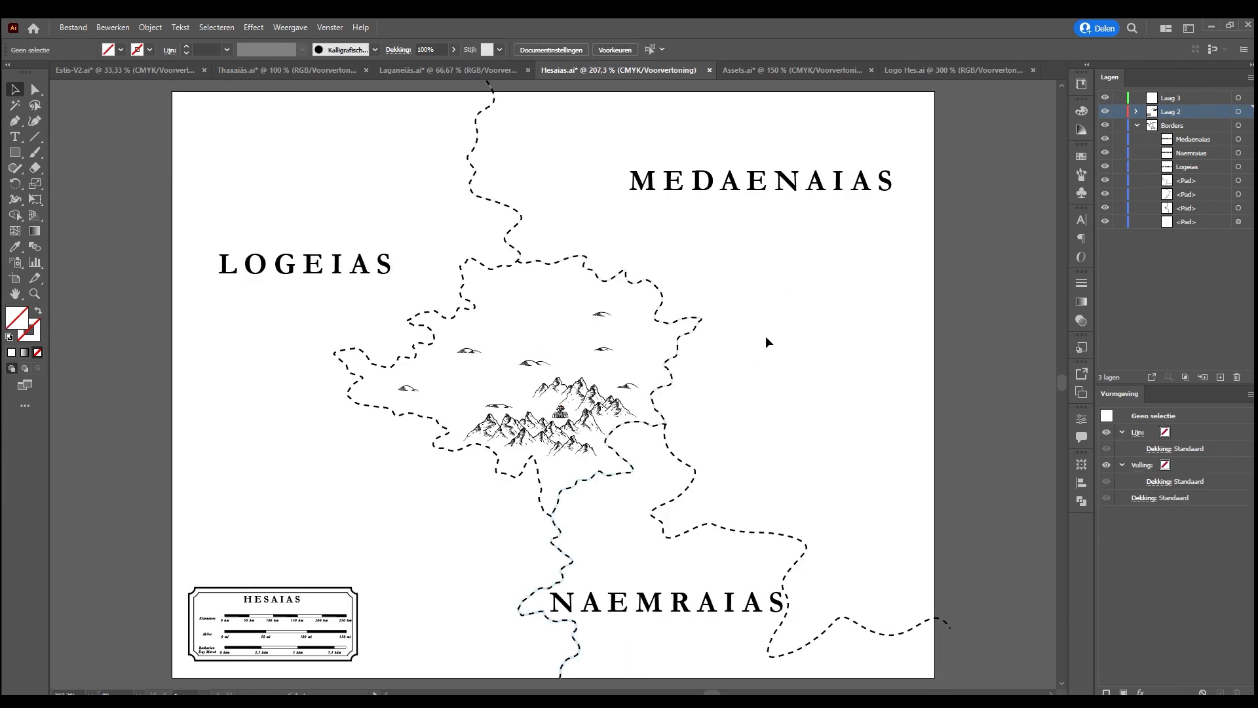
click(560, 410)
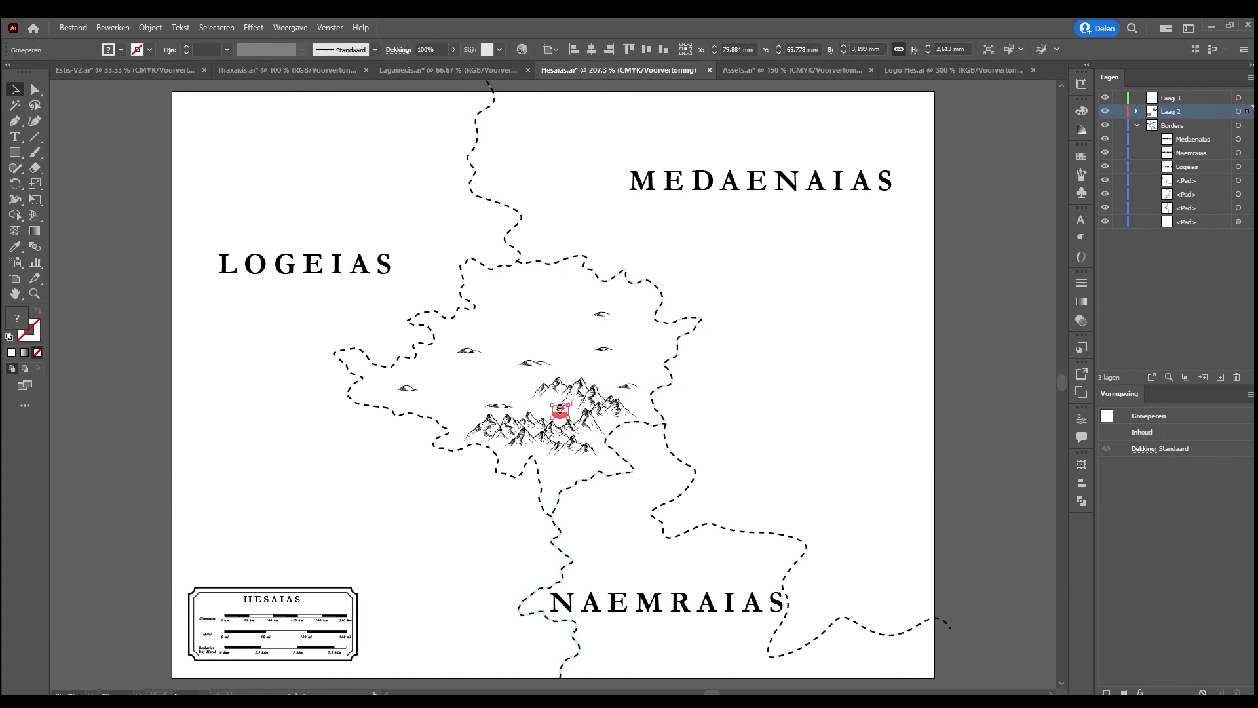
drag(560, 403, 561, 400)
click(796, 403)
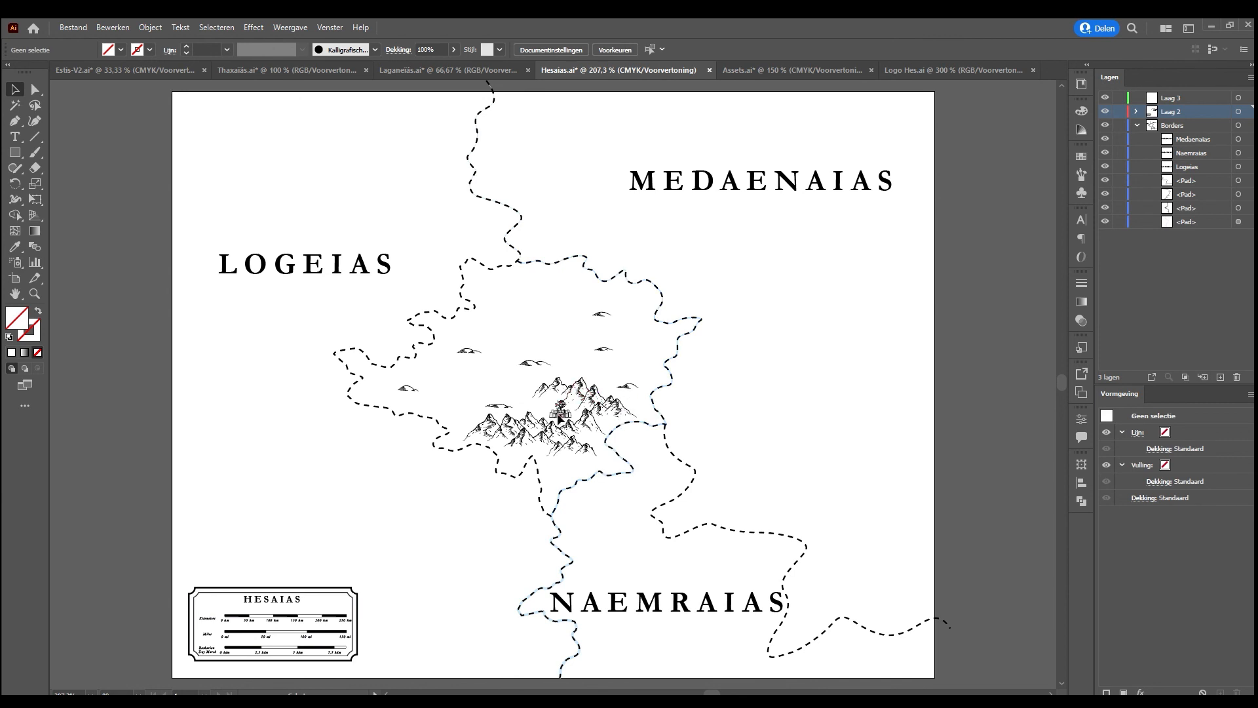
click(561, 412)
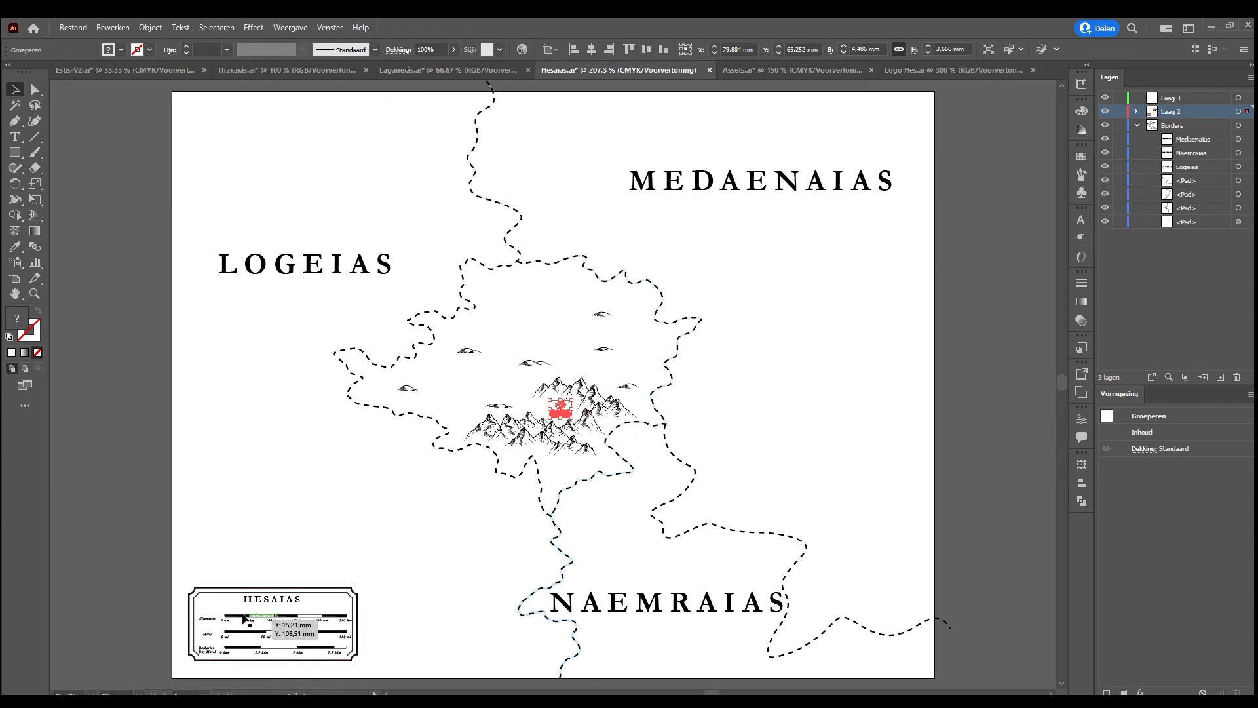
click(760, 401)
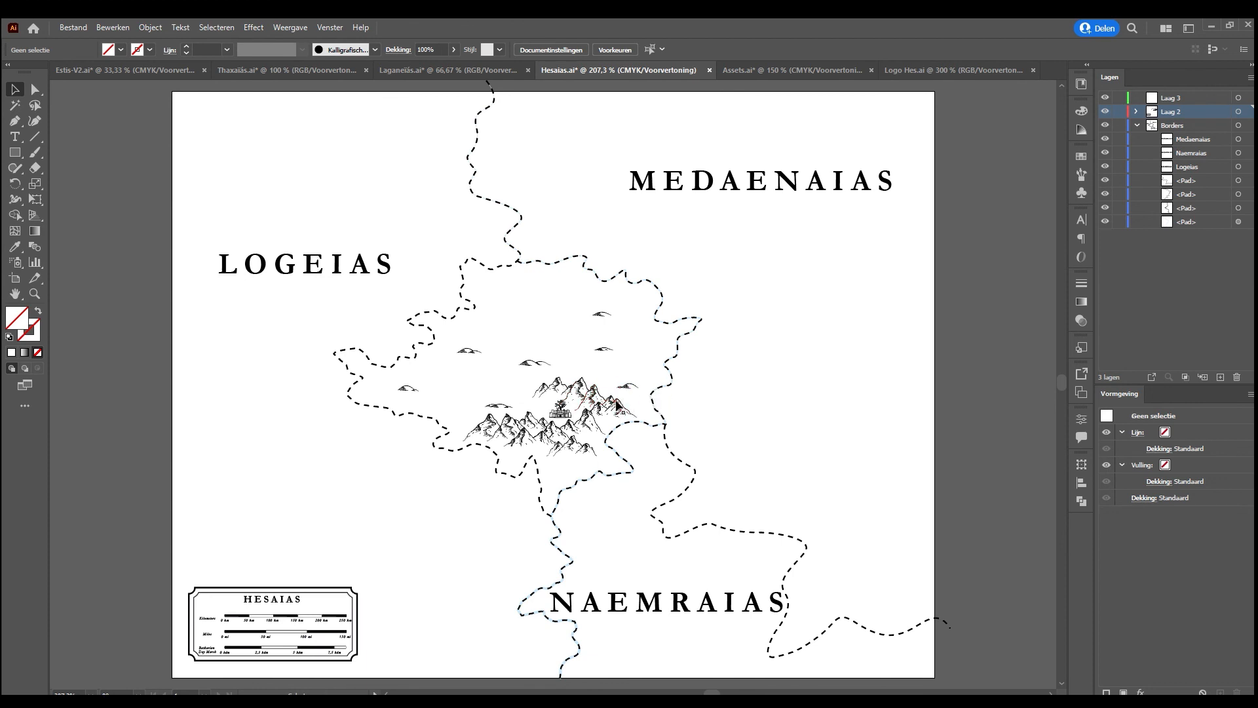
drag(617, 403, 589, 380)
click(624, 337)
Switch to the talesofestis.com website in the browser, open The Trial of Thaxas and examine its overview and detail maps
key(alt+Tab)
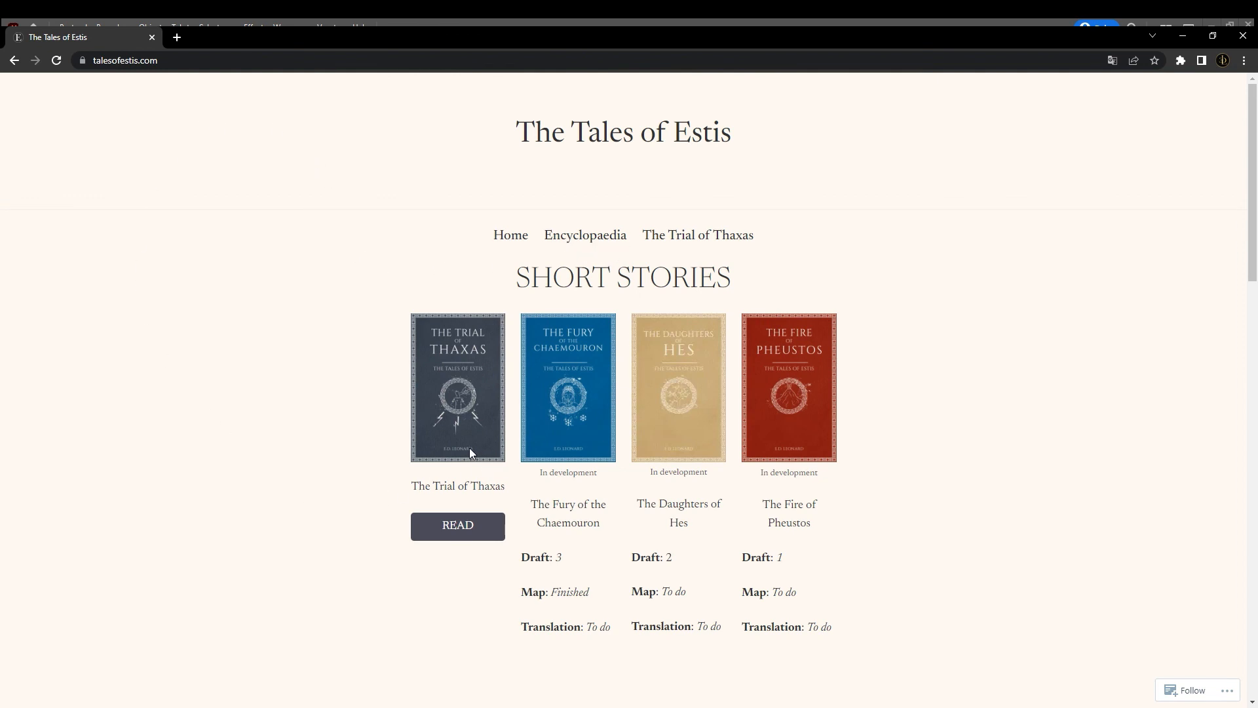
click(451, 531)
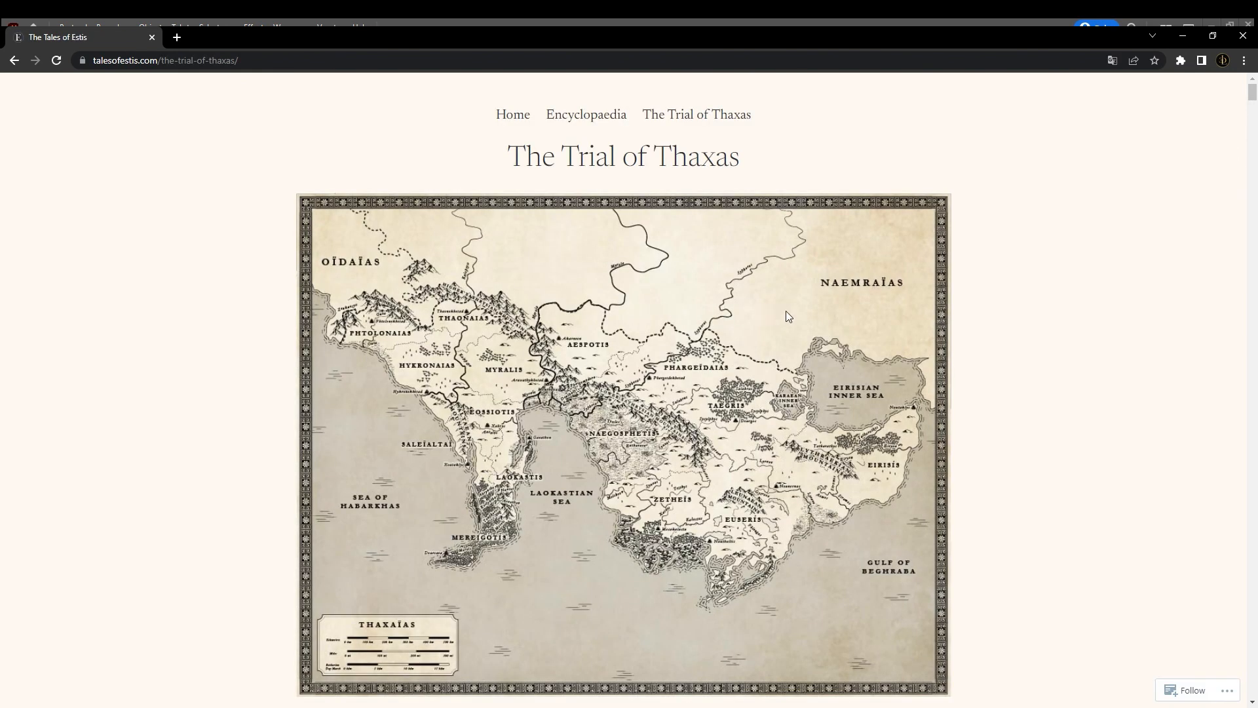
scroll(891, 270, down, 1)
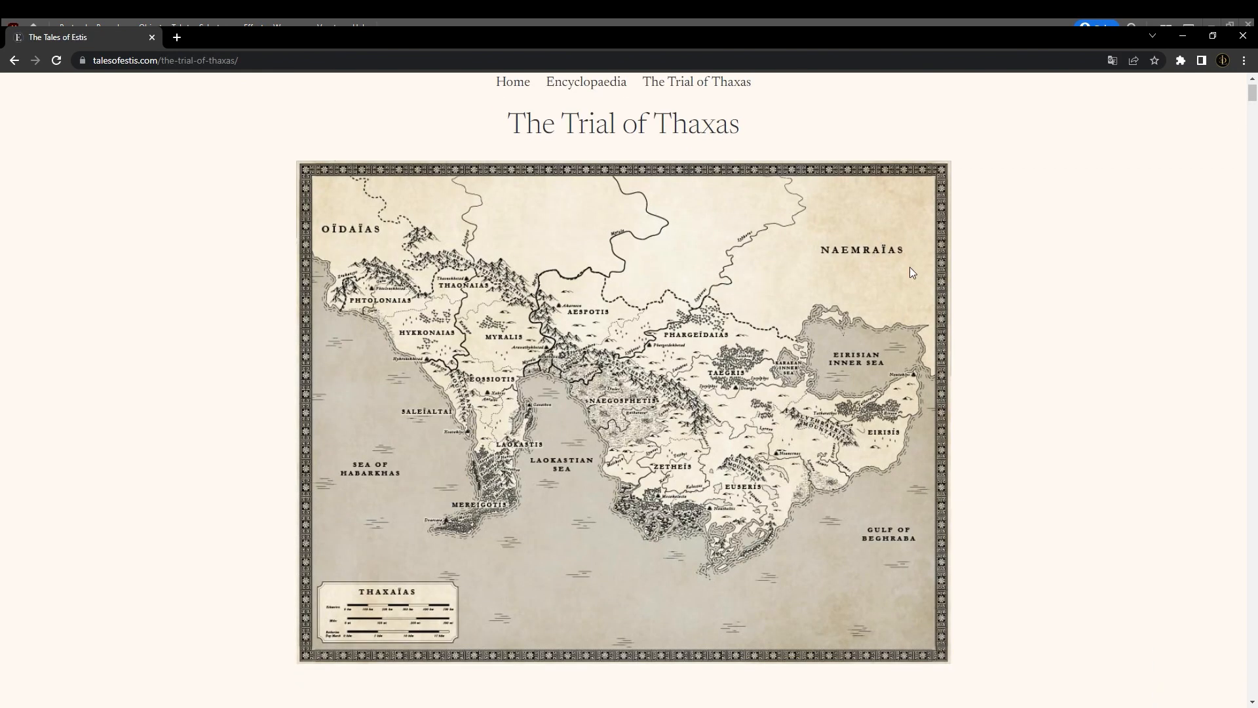
drag(1253, 98, 989, 89)
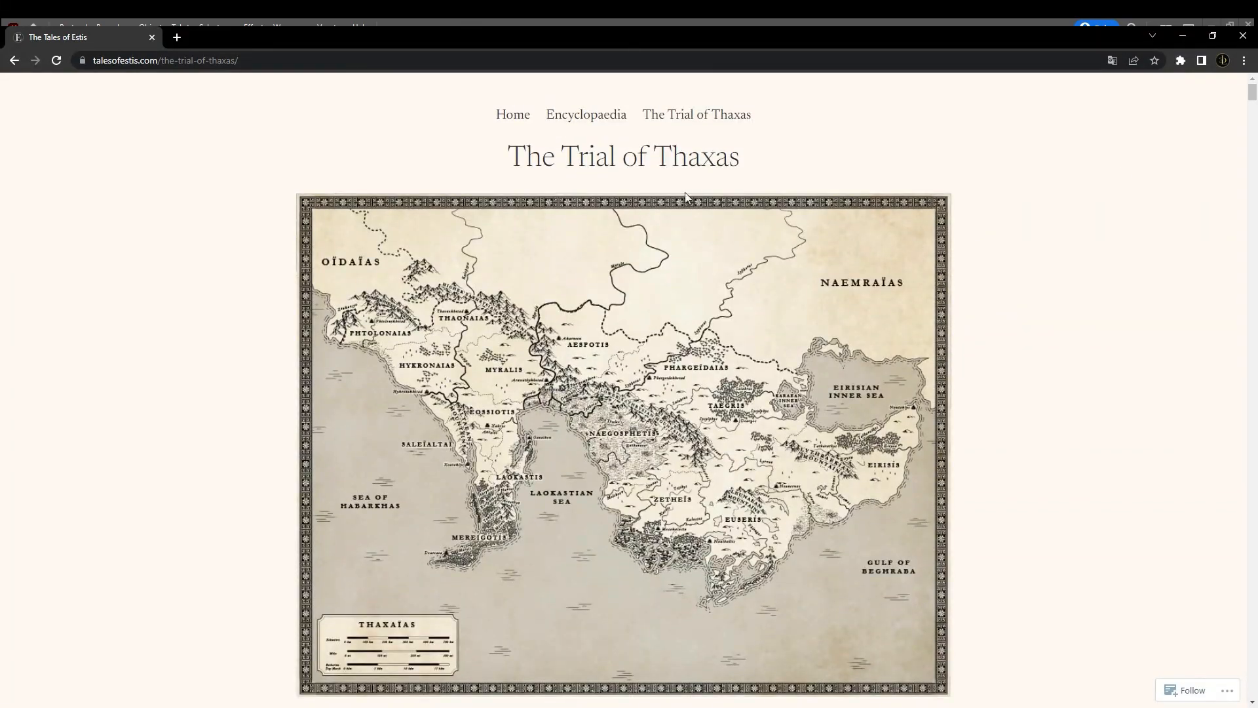
scroll(685, 191, down, 8)
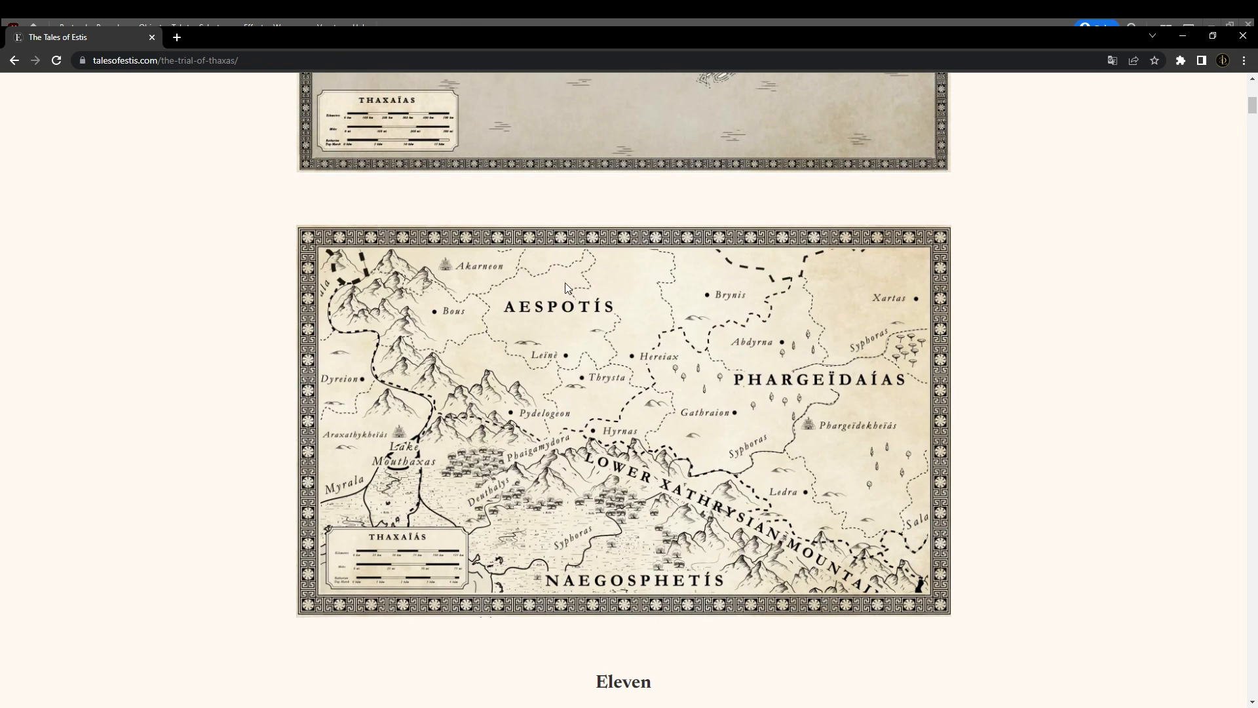
scroll(540, 270, down, 2)
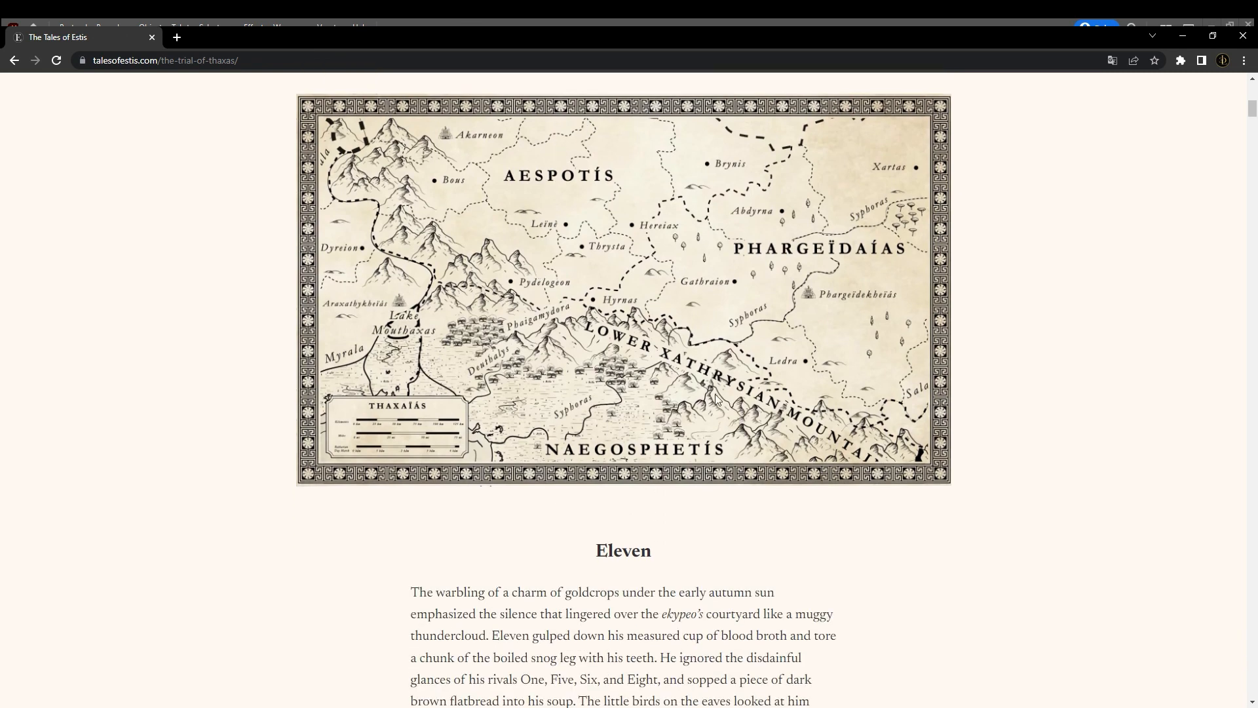
scroll(413, 449, down, 2)
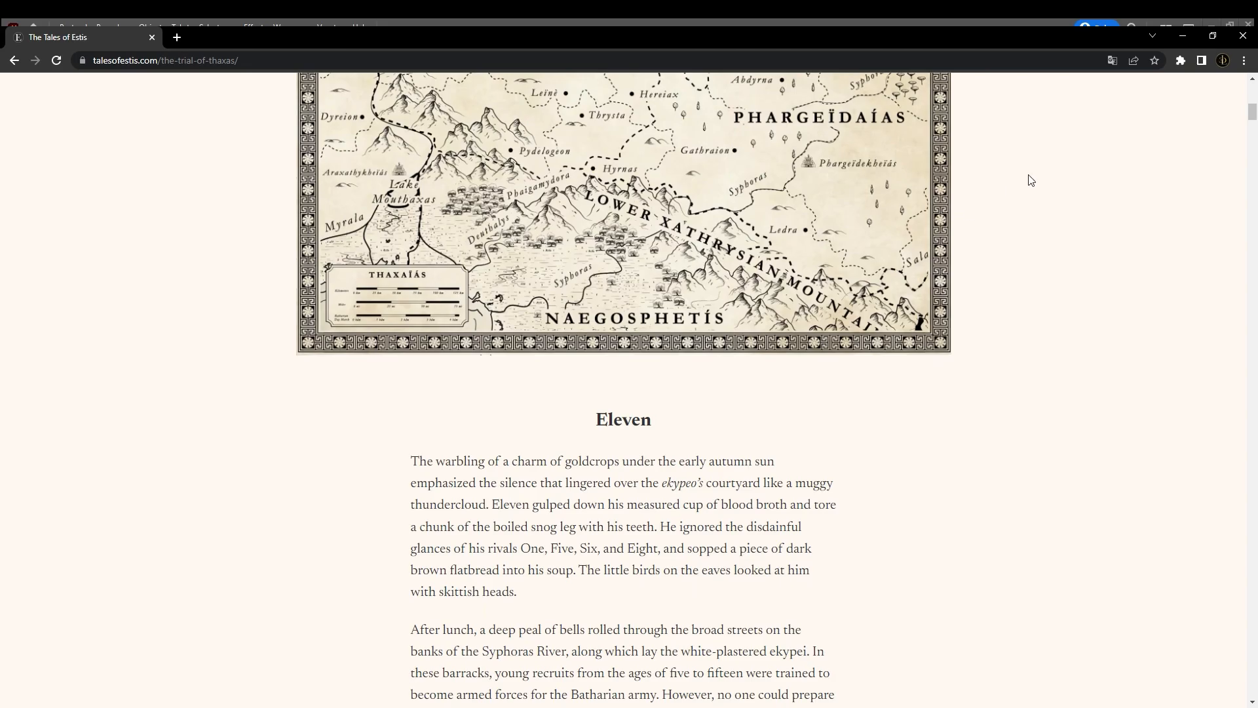